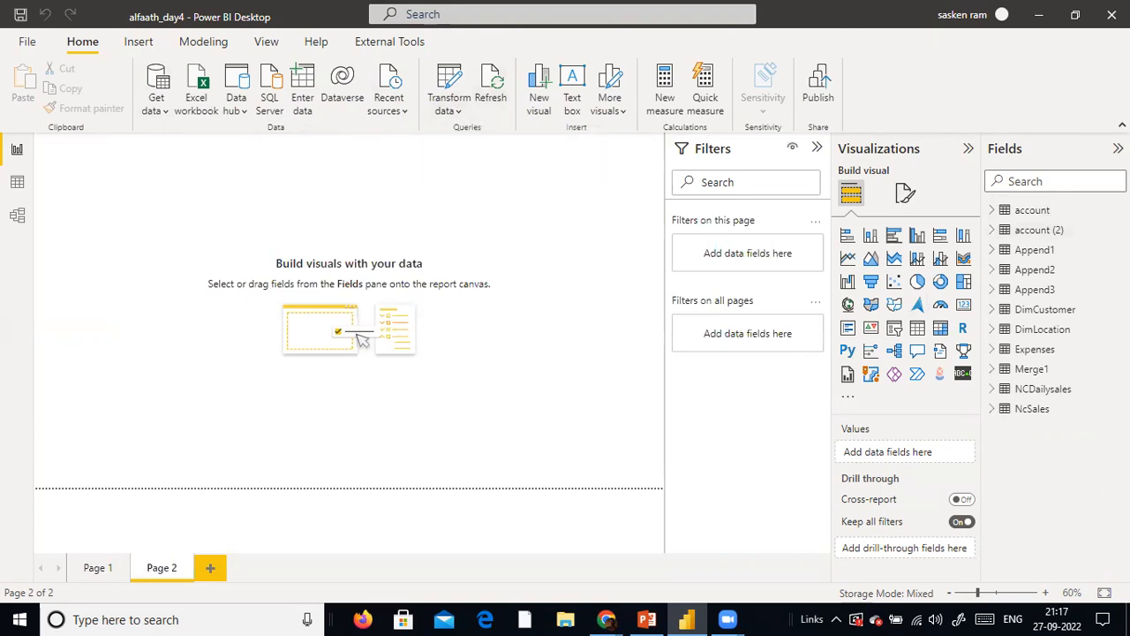
Open the Power Query Editor and disable load for the NCDailysales query, accepting the possible data loss
{"action": "left_click", "coordinate": [460, 112]}
{"action": "left_click", "coordinate": [468, 205]}
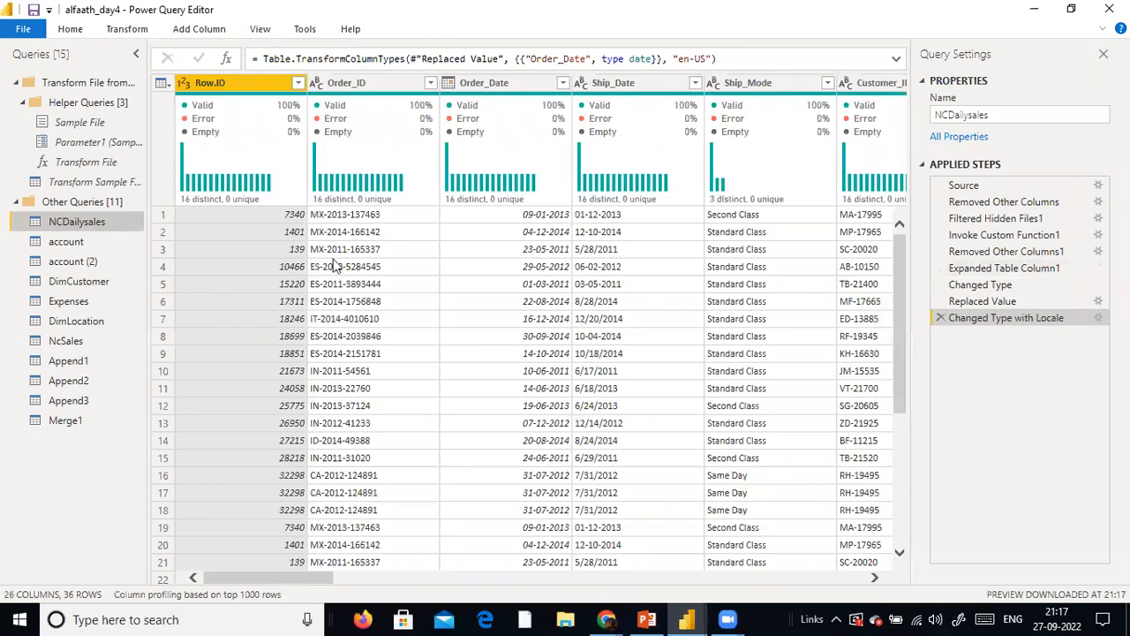
{"action": "right_click", "coordinate": [93, 223]}
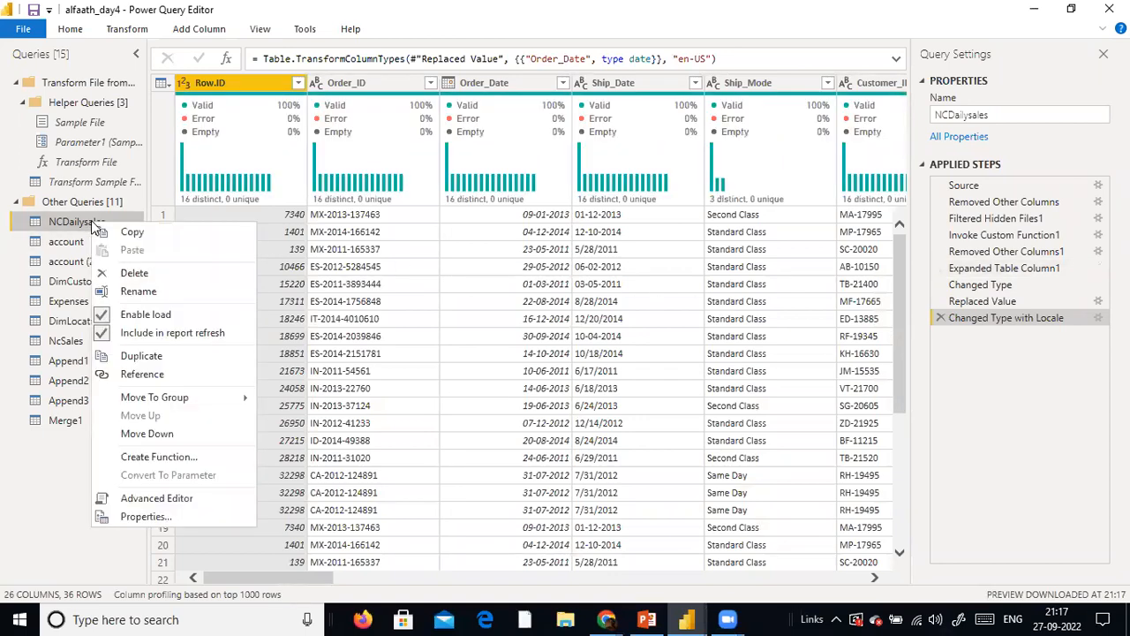
{"action": "left_click", "coordinate": [133, 319]}
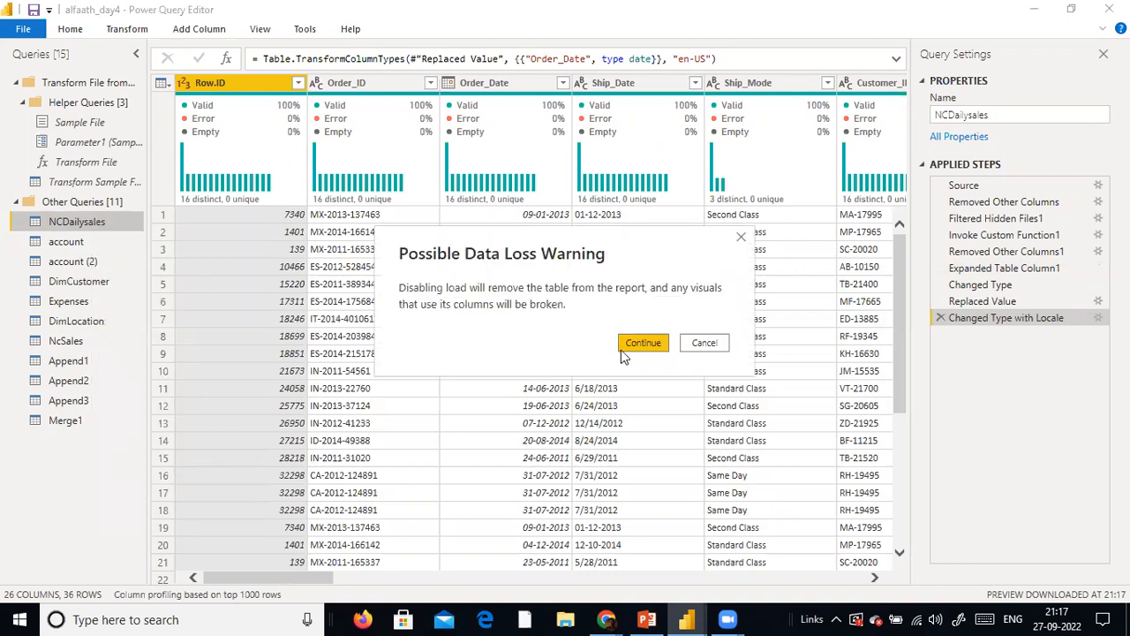
{"action": "left_click", "coordinate": [642, 344]}
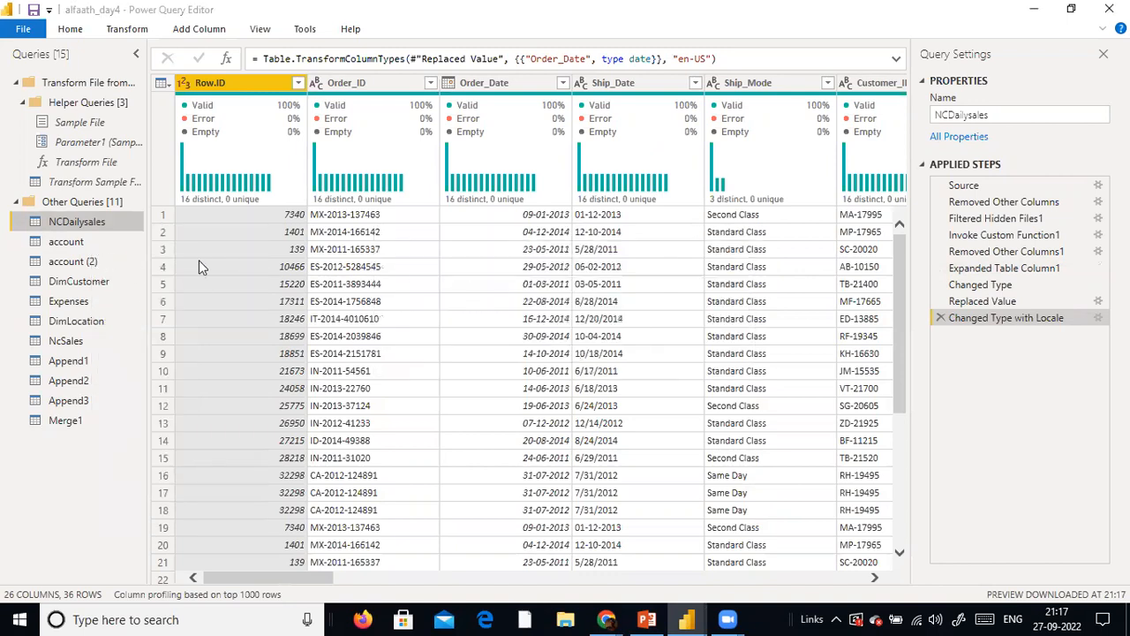
Disable load for the account and account (2) queries, accepting the possible data loss
{"action": "right_click", "coordinate": [69, 244]}
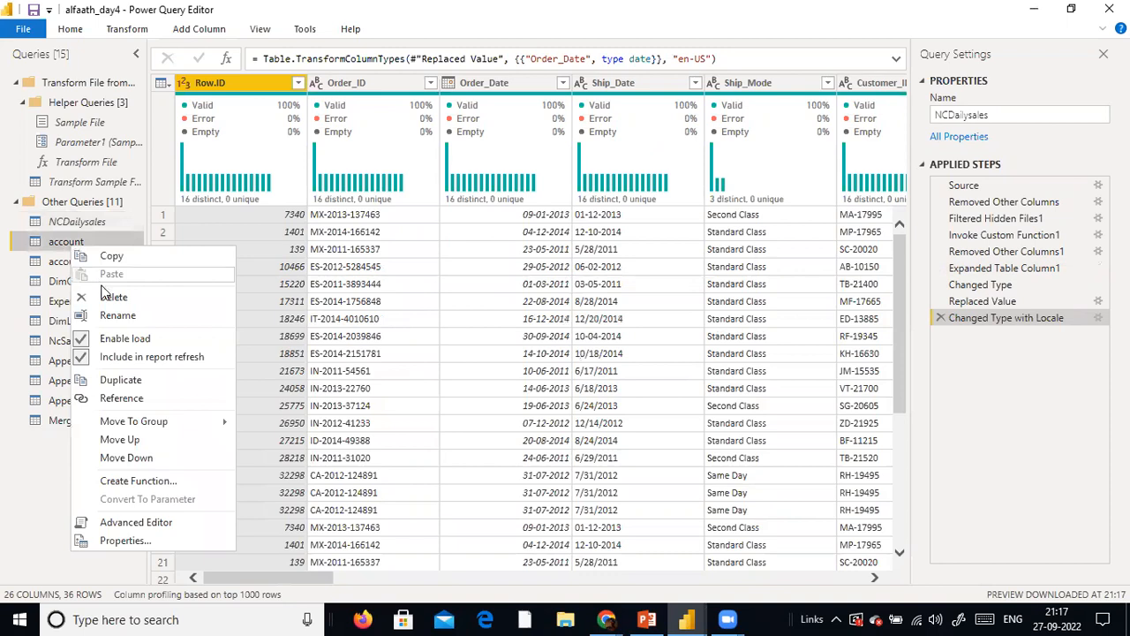
{"action": "left_click", "coordinate": [125, 339]}
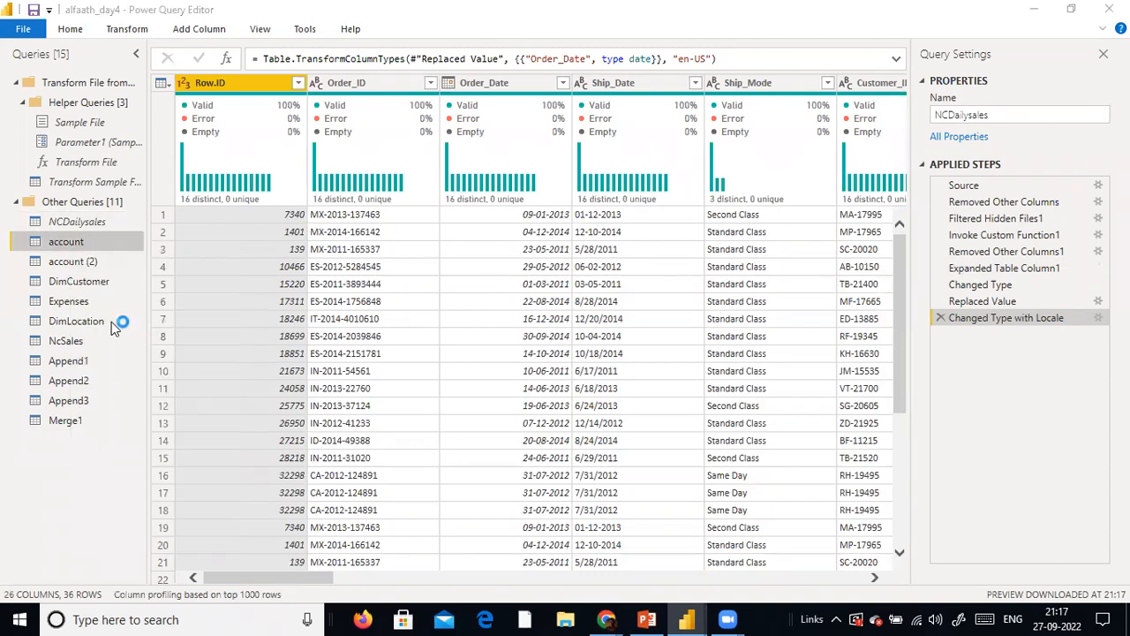
{"action": "left_click", "coordinate": [643, 341]}
{"action": "right_click", "coordinate": [83, 263]}
{"action": "left_click", "coordinate": [138, 357]}
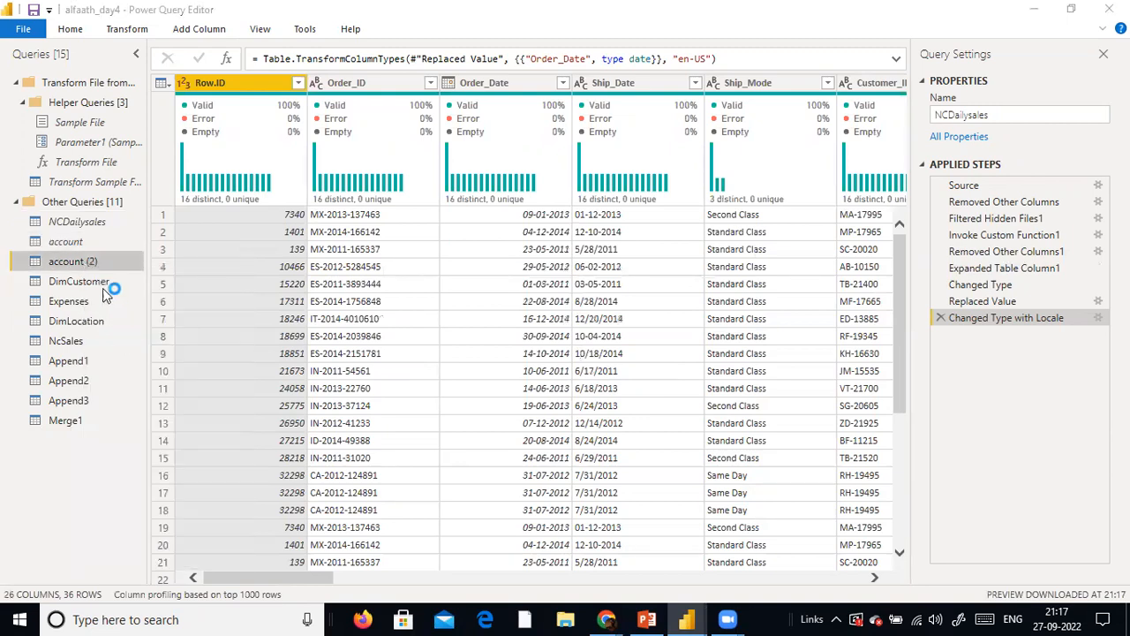
{"action": "left_click", "coordinate": [631, 343]}
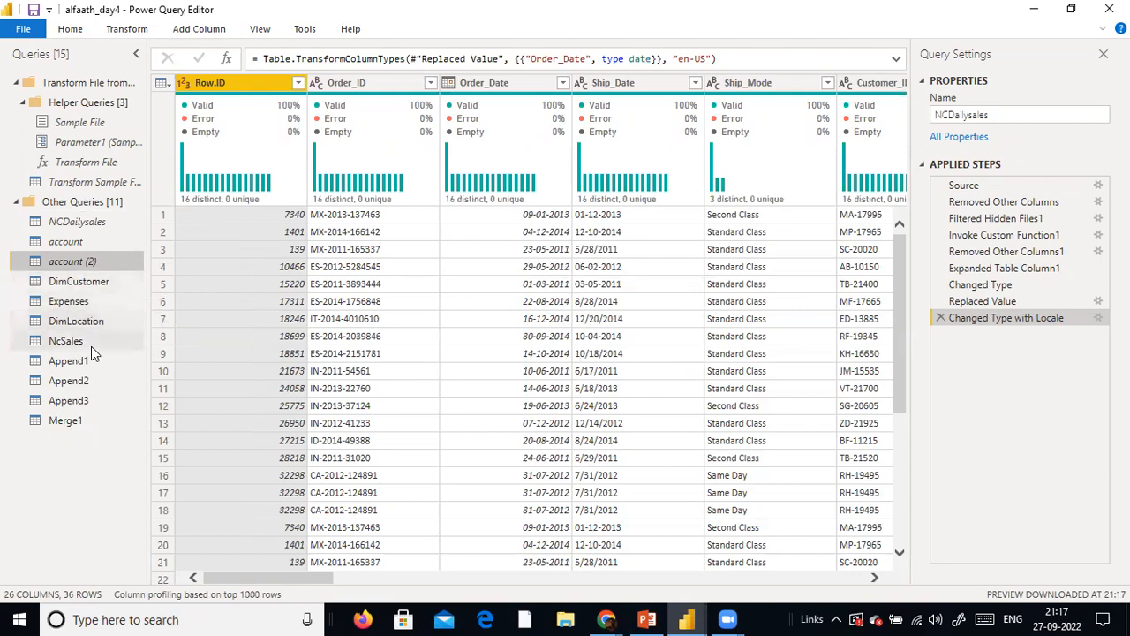
Disable load for the Append1 and Append2 queries, accepting the possible data loss
{"action": "right_click", "coordinate": [105, 367]}
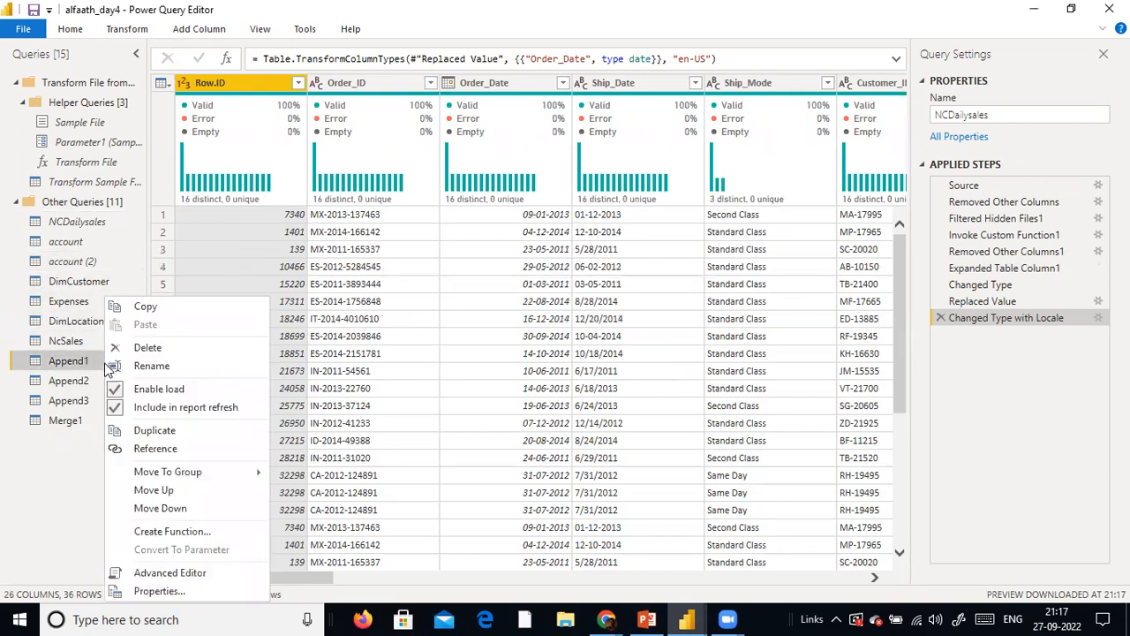
{"action": "left_click", "coordinate": [181, 395]}
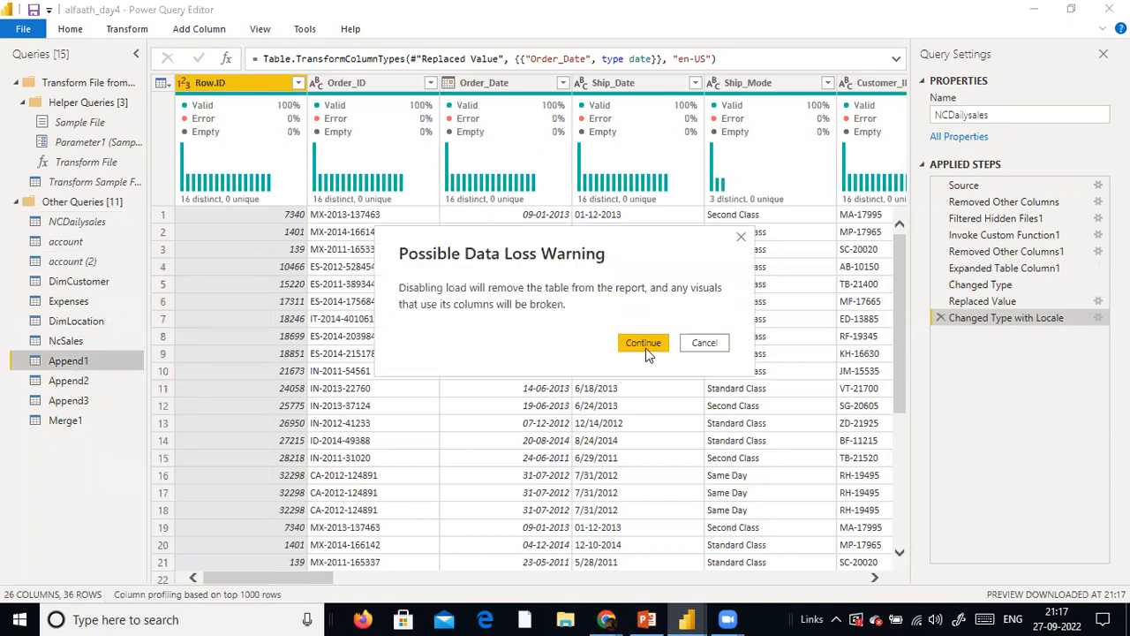
{"action": "left_click", "coordinate": [643, 345]}
{"action": "left_click", "coordinate": [71, 381]}
{"action": "right_click", "coordinate": [77, 382]}
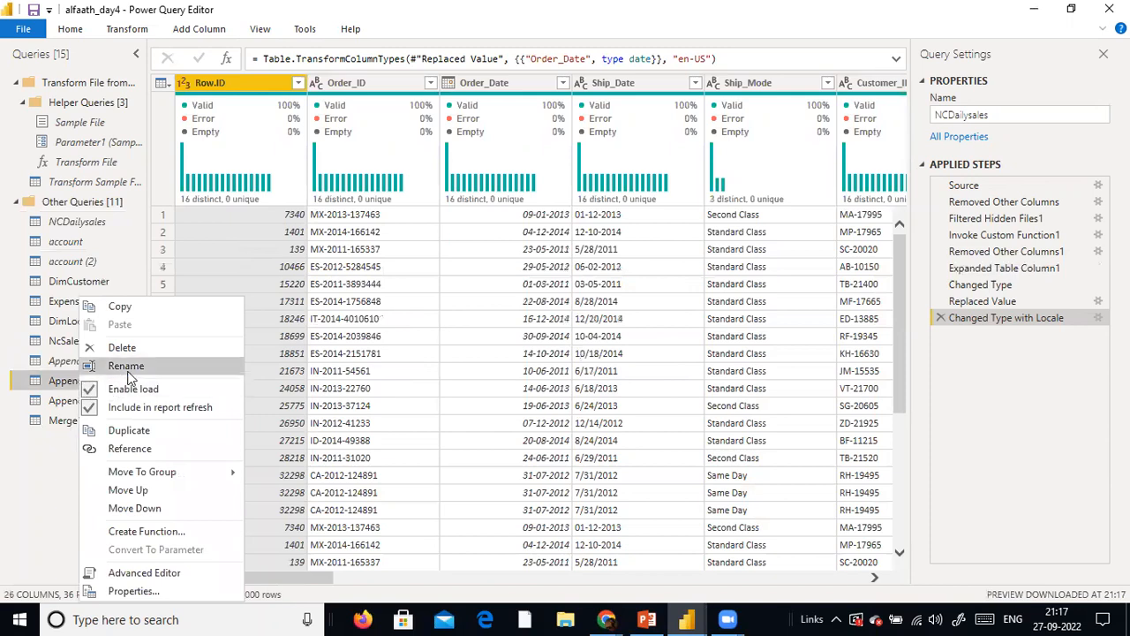
{"action": "left_click", "coordinate": [147, 386]}
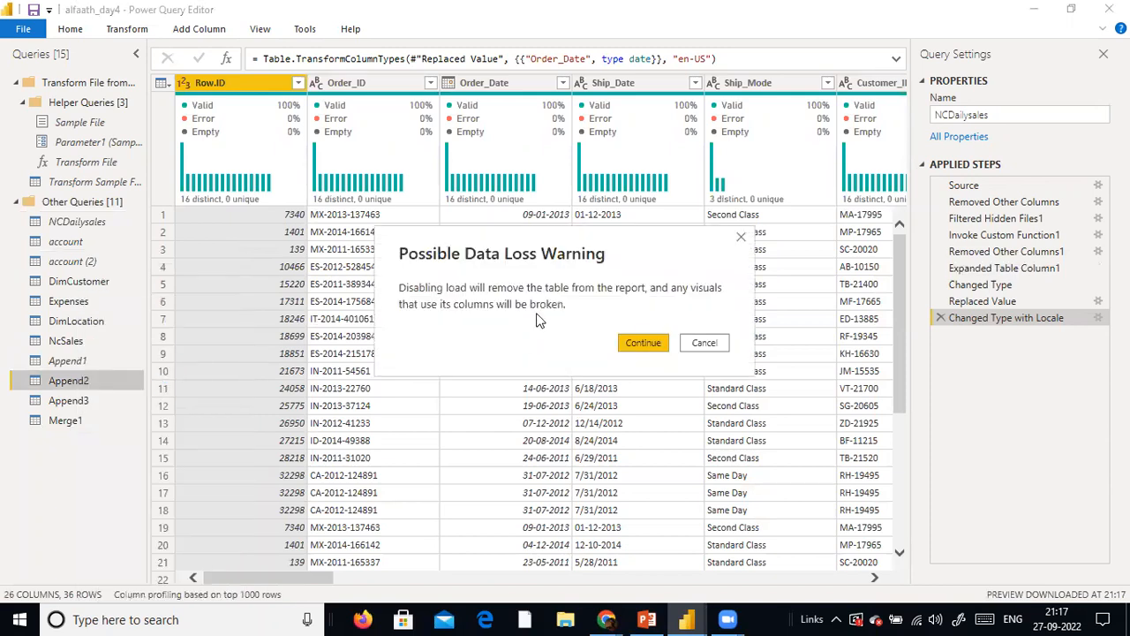
{"action": "left_click", "coordinate": [623, 344]}
Disable load for the Append3 and Merge1 queries, accepting the possible data loss
{"action": "left_click", "coordinate": [70, 400]}
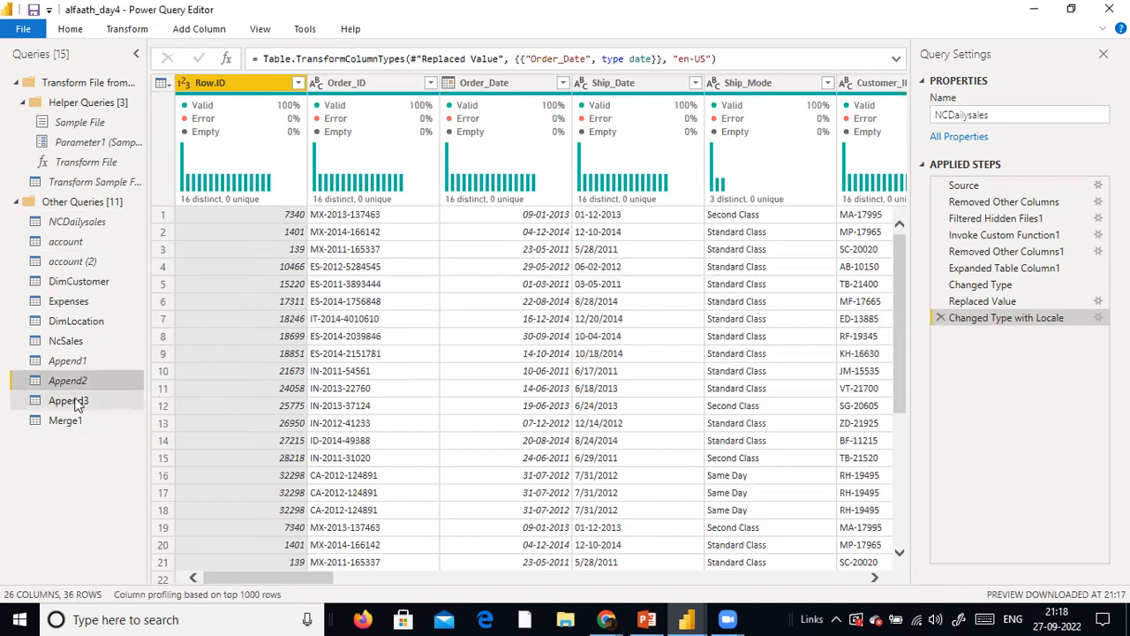
{"action": "right_click", "coordinate": [78, 399]}
{"action": "left_click", "coordinate": [129, 390]}
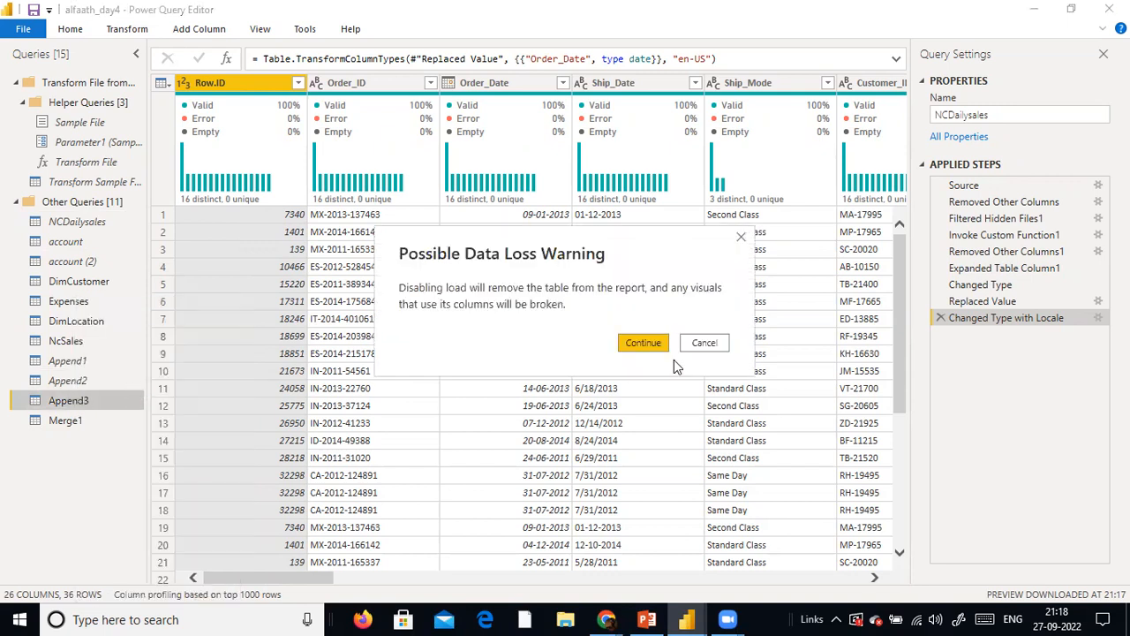
{"action": "left_click", "coordinate": [649, 344]}
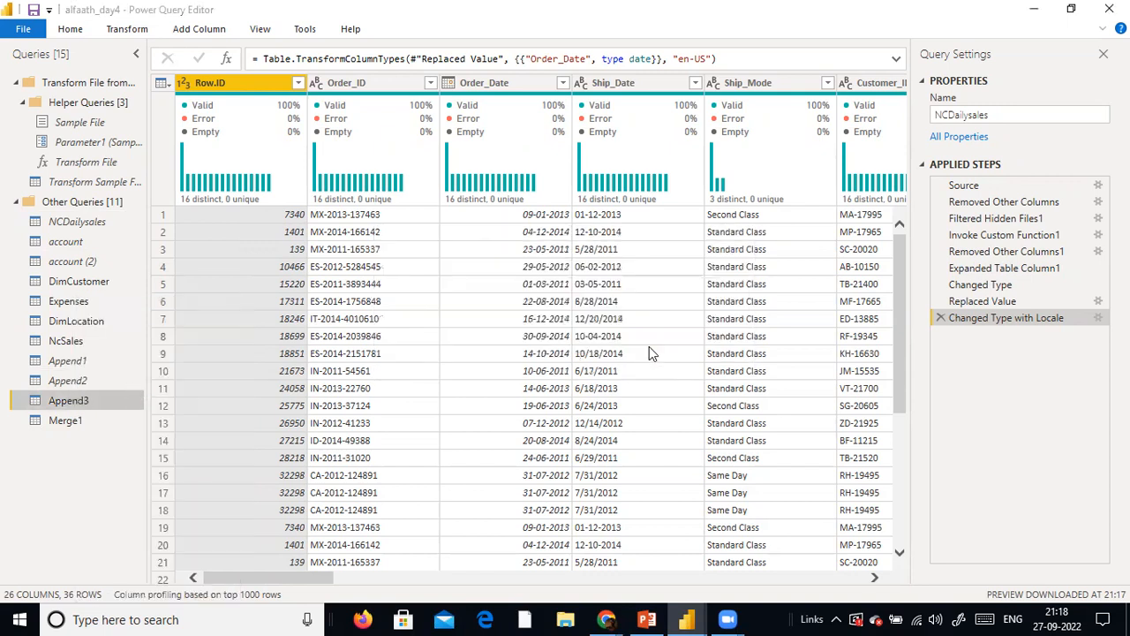
{"action": "left_click", "coordinate": [69, 422]}
{"action": "right_click", "coordinate": [72, 421]}
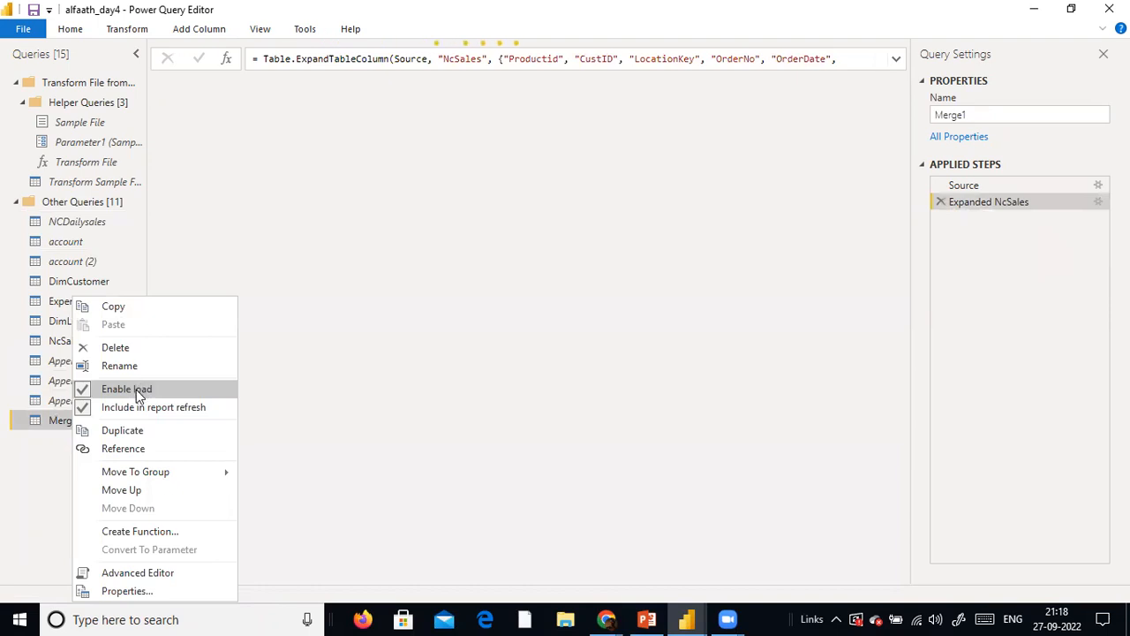
{"action": "left_click", "coordinate": [136, 389]}
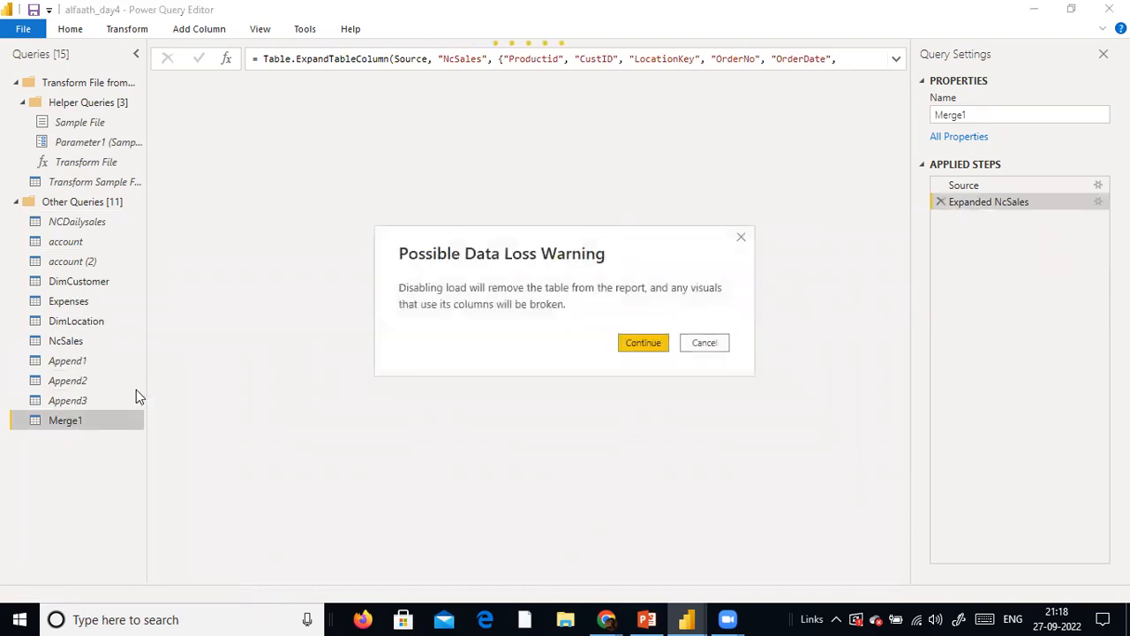
{"action": "left_click", "coordinate": [649, 347]}
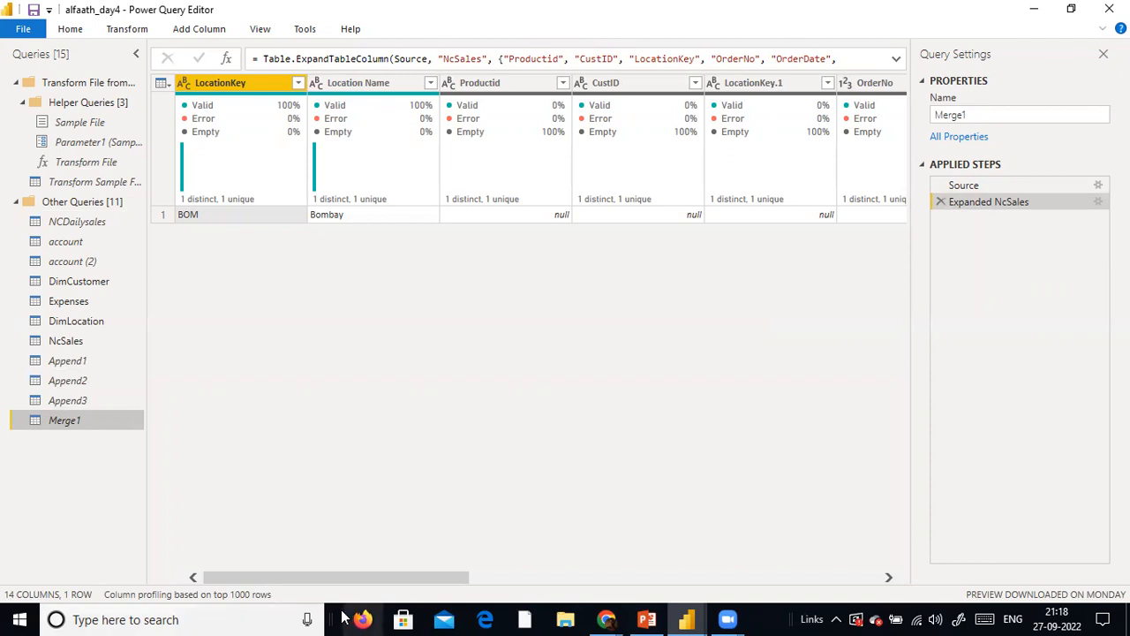
Edit the Source step of Merge1 so the NcSales table is matched on its OrderDate column, keeping the Left Anti join
{"action": "left_click_drag", "start_coordinate": [340, 577], "coordinate": [0, 472]}
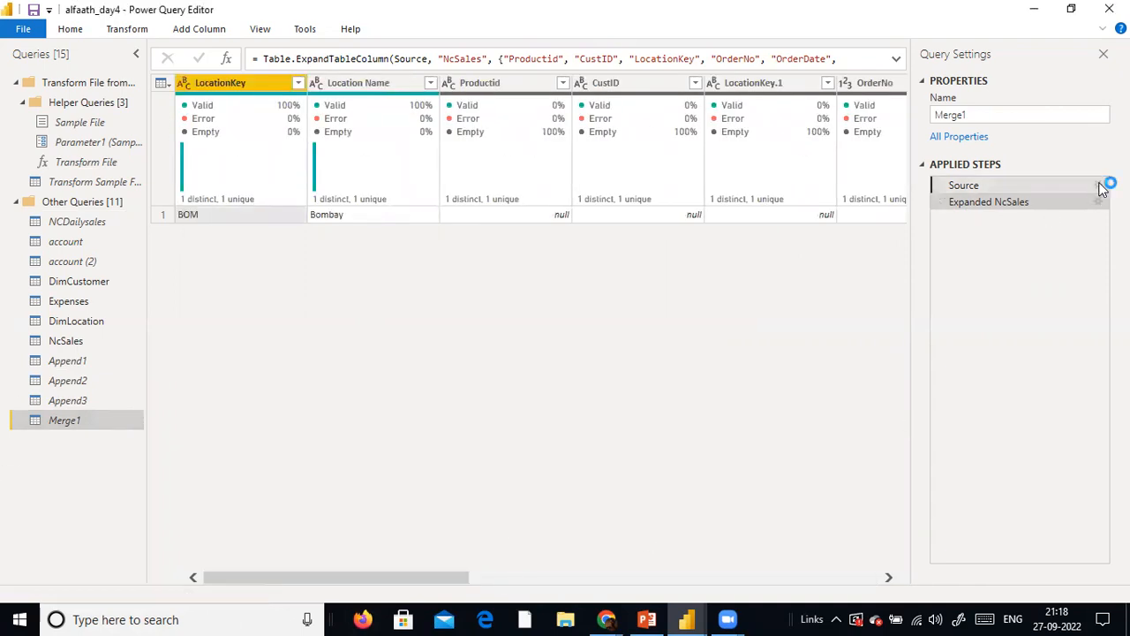
{"action": "left_click", "coordinate": [1100, 186]}
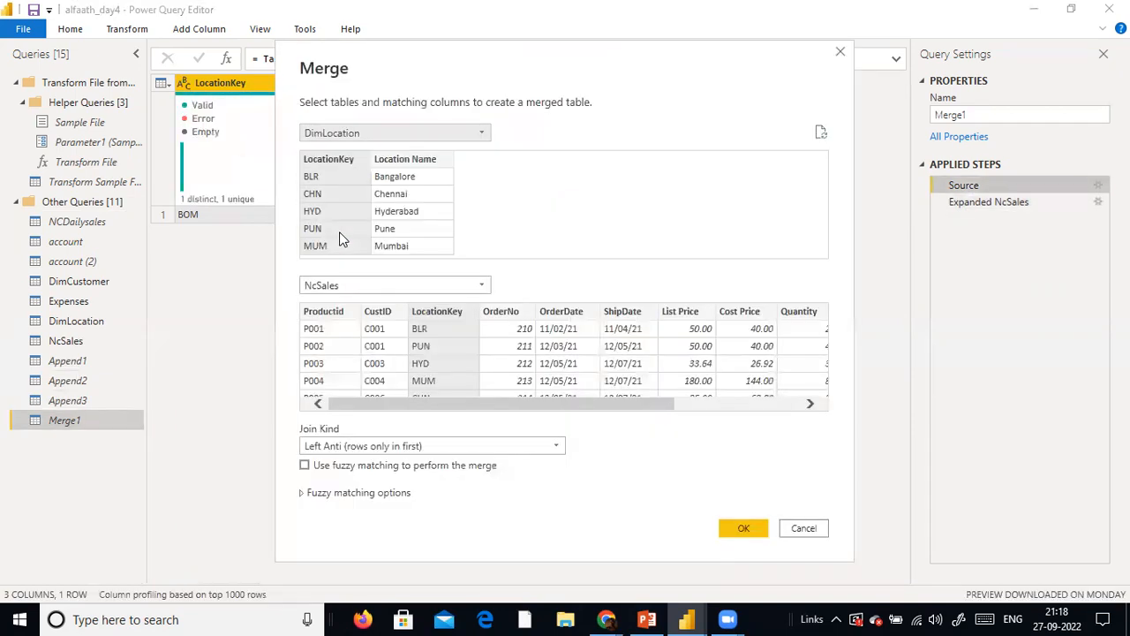
{"action": "left_click", "coordinate": [556, 398]}
{"action": "left_click", "coordinate": [746, 403]}
{"action": "left_click_drag", "start_coordinate": [744, 404], "coordinate": [471, 397]}
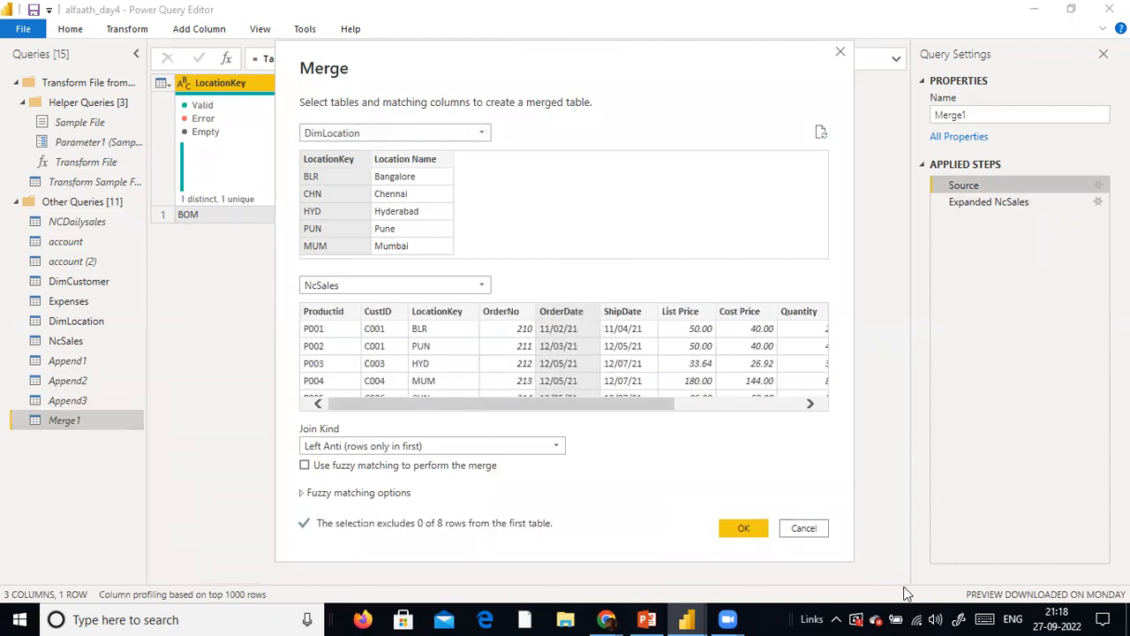
{"action": "left_click", "coordinate": [740, 528]}
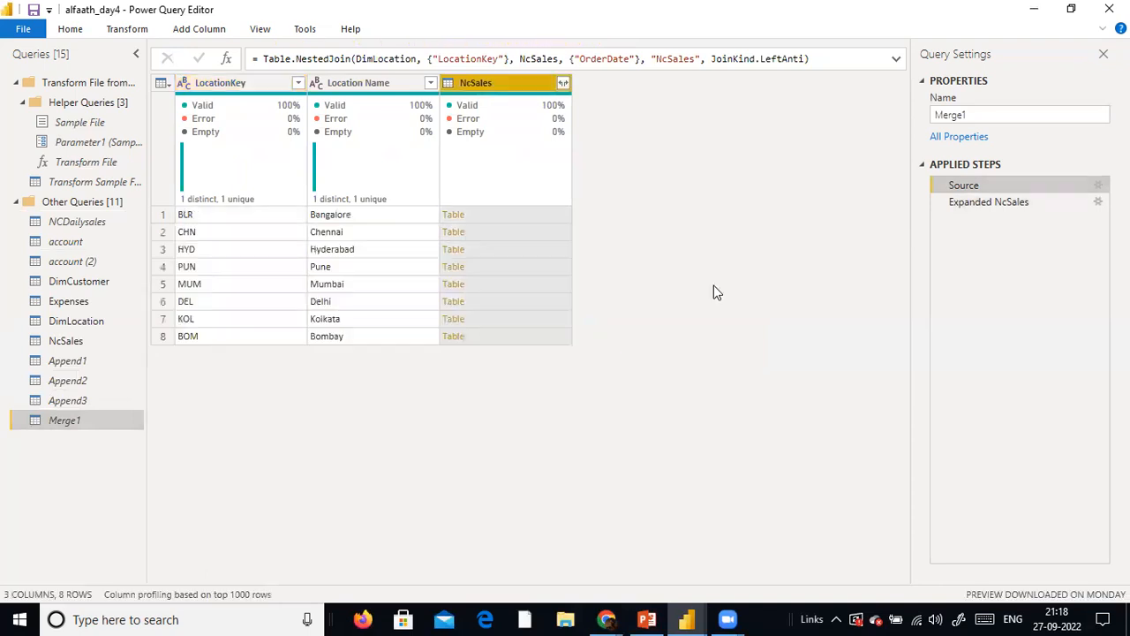
Expand all columns of the NcSales table in Merge1 without using the original column name as prefix
{"action": "left_click", "coordinate": [563, 82]}
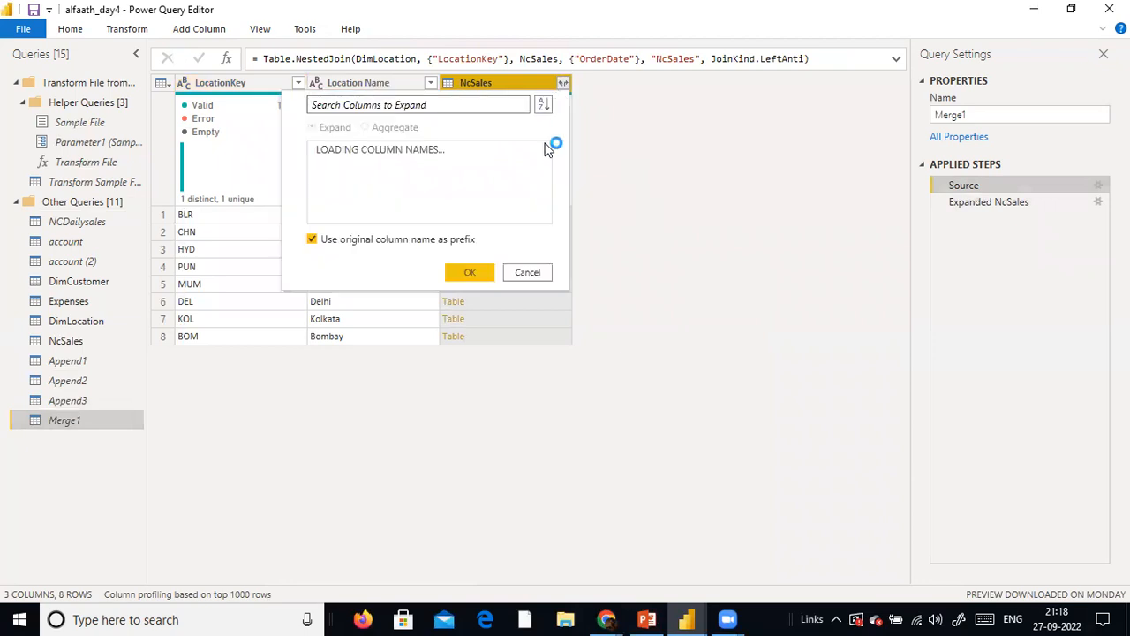
{"action": "left_click", "coordinate": [316, 371]}
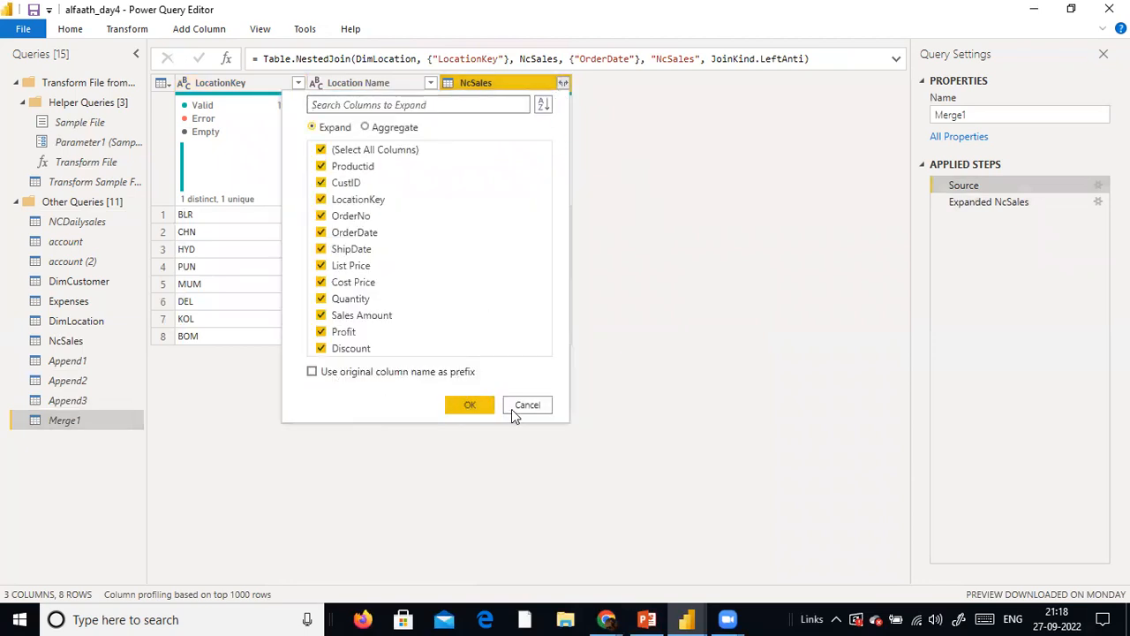
{"action": "left_click", "coordinate": [466, 413]}
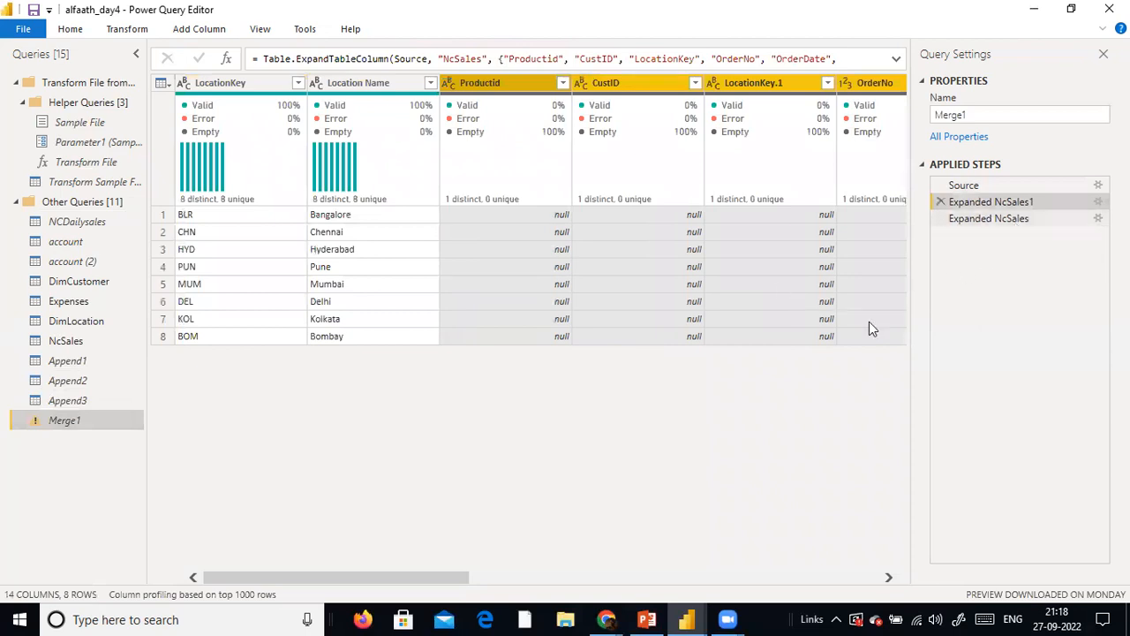
{"action": "left_click_drag", "start_coordinate": [454, 574], "coordinate": [132, 509]}
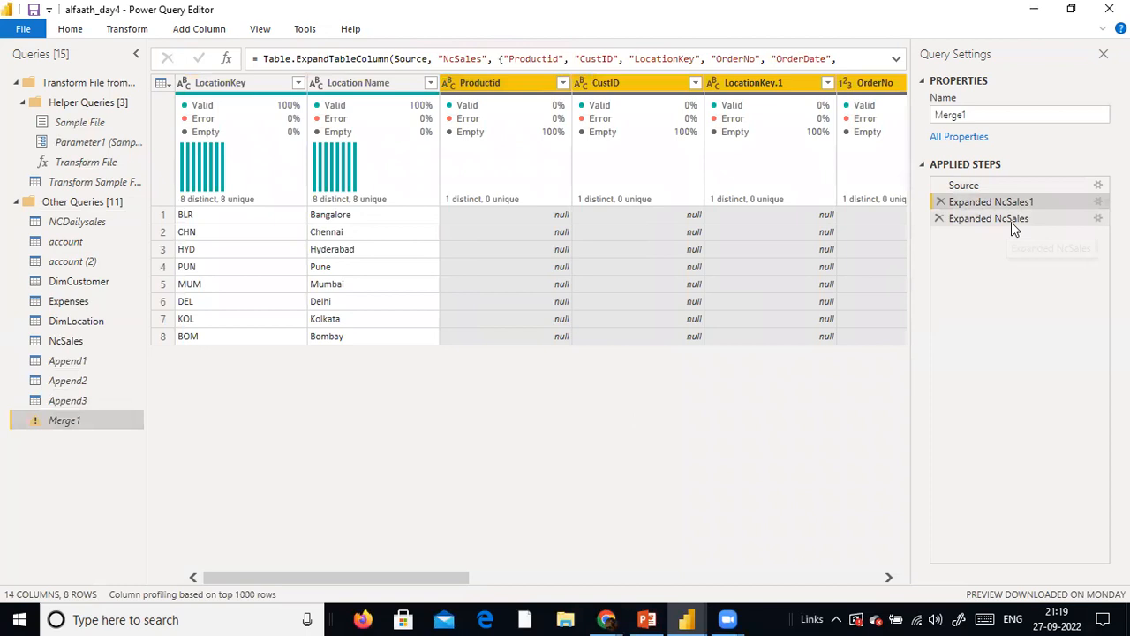
Delete the old Expanded NcSales step from Merge1 and check the remaining expanded columns
{"action": "left_click", "coordinate": [1009, 220]}
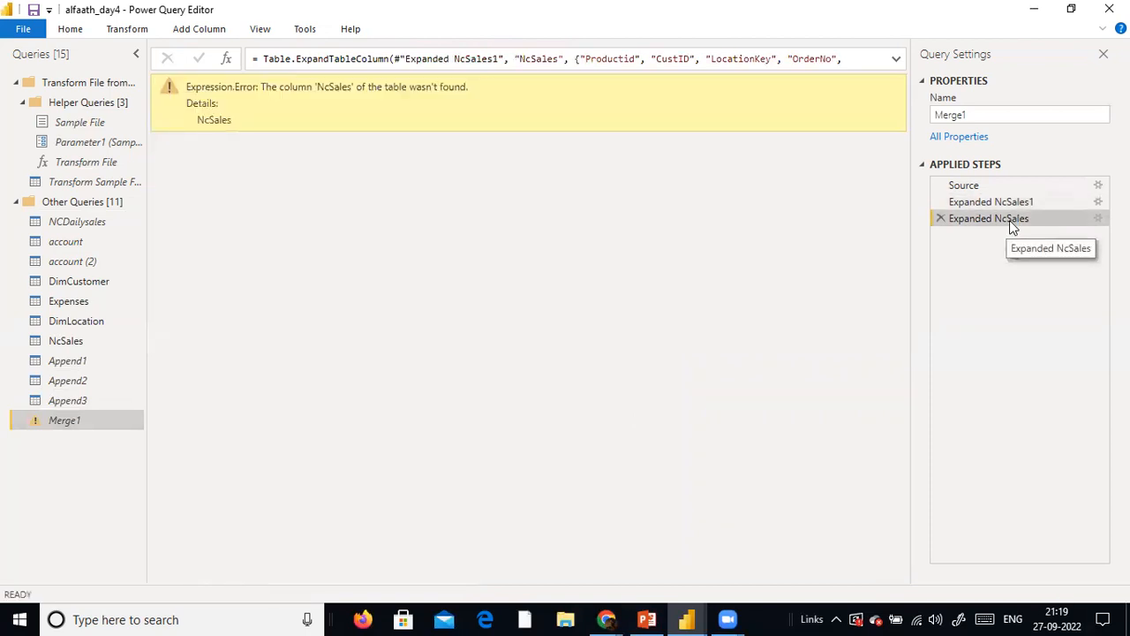
{"action": "left_click", "coordinate": [940, 219]}
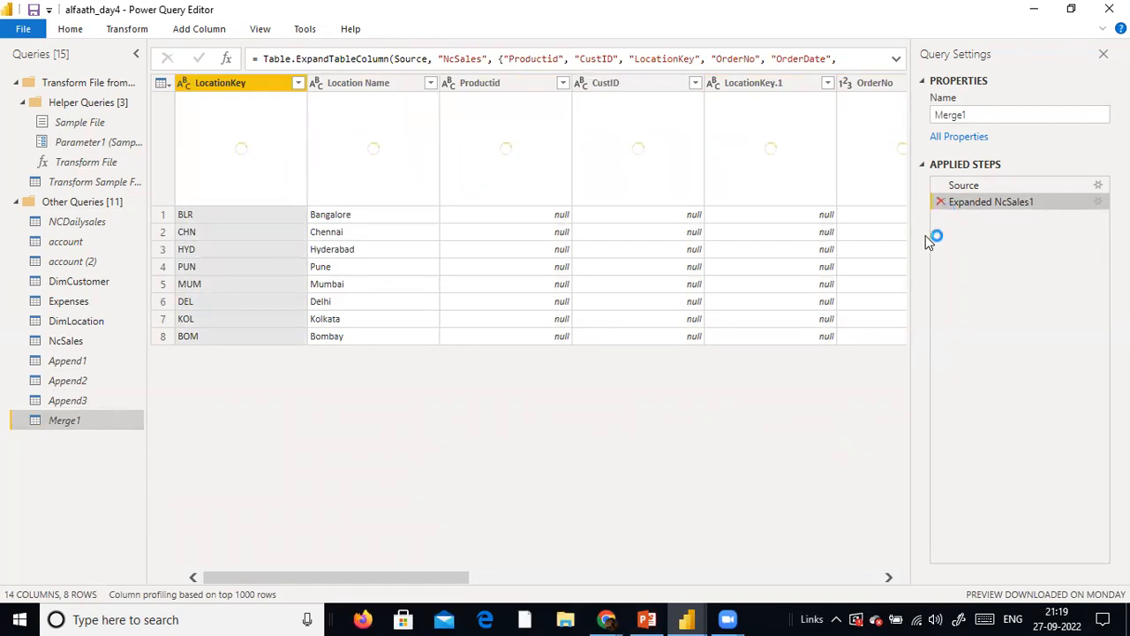
{"action": "left_click", "coordinate": [642, 578]}
{"action": "left_click", "coordinate": [861, 578]}
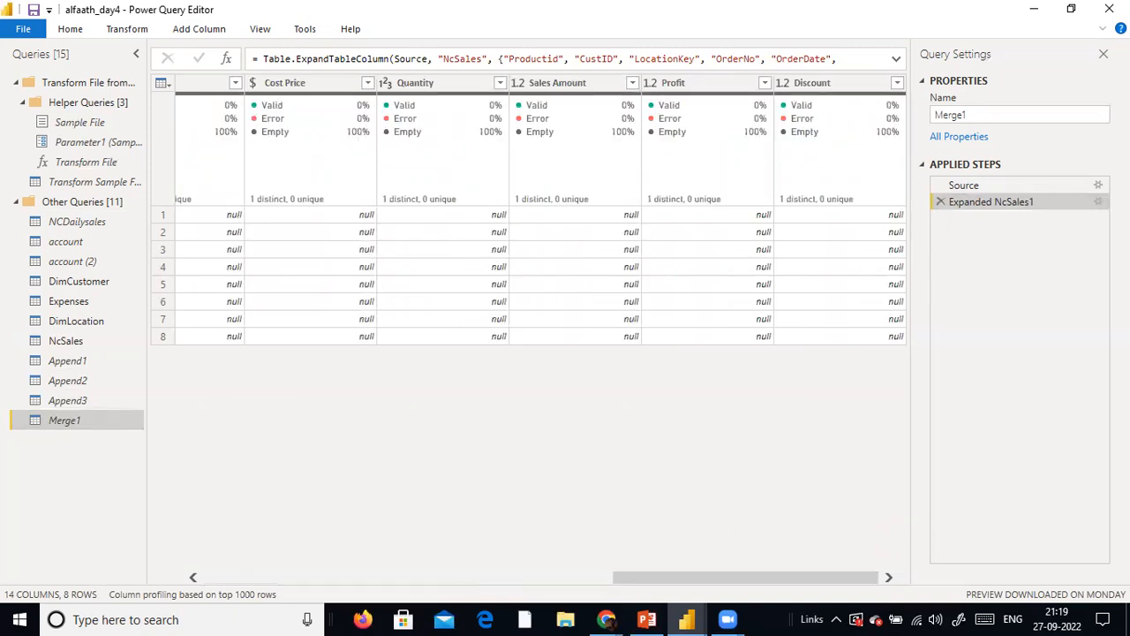
Change the Source step of Merge1 to a Left Outer join with fuzzy matching turned off
{"action": "left_click", "coordinate": [1095, 186]}
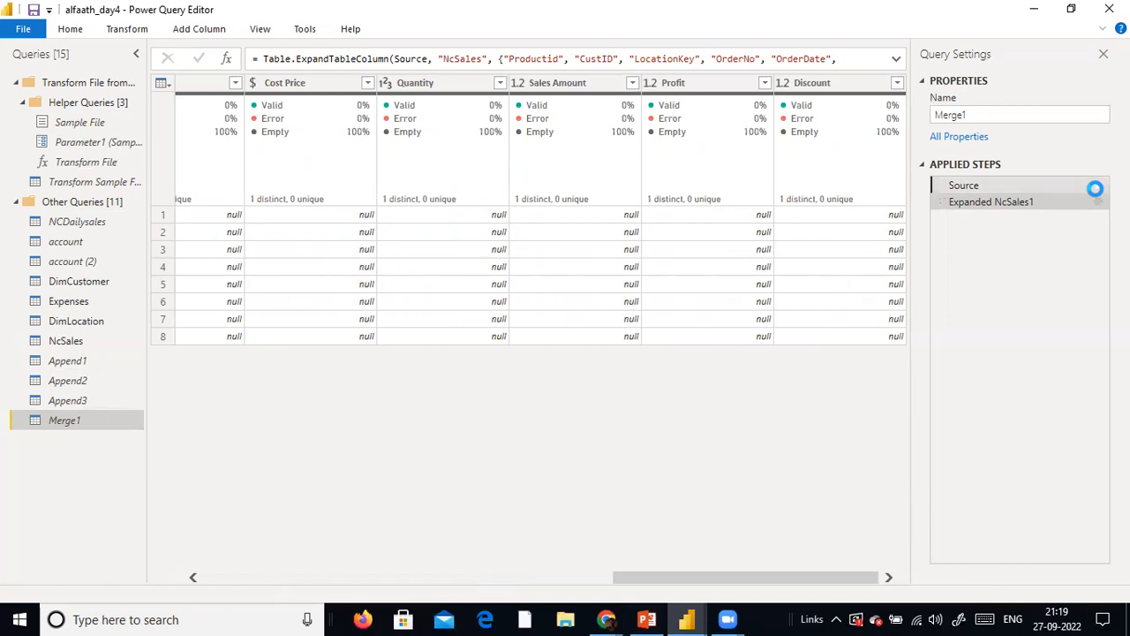
{"action": "double_click", "coordinate": [960, 186]}
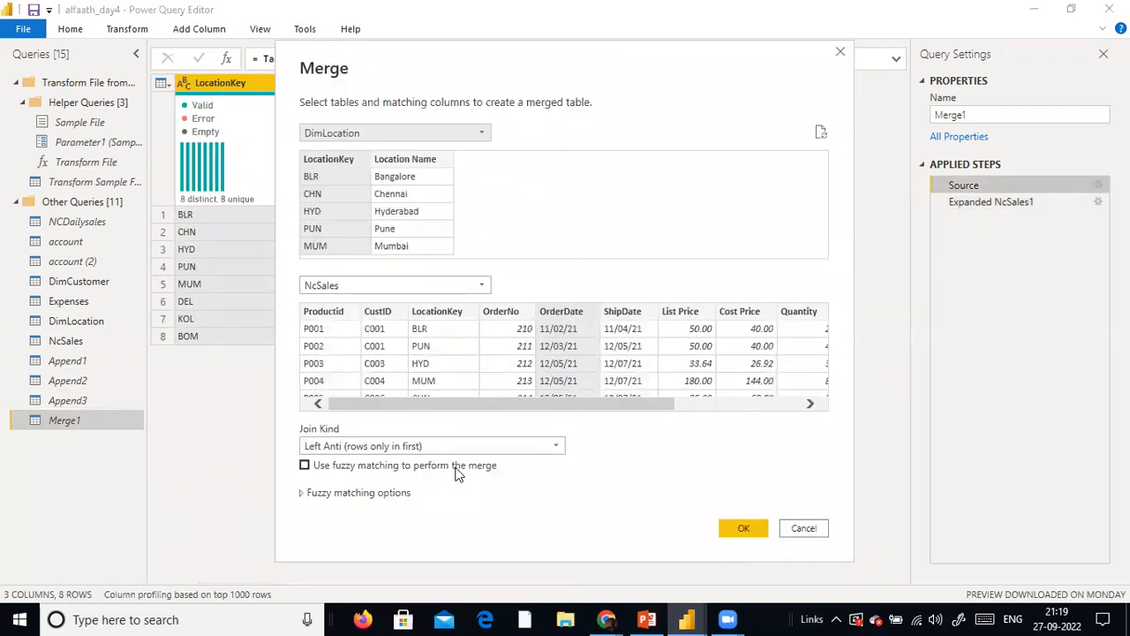
{"action": "left_click", "coordinate": [558, 446]}
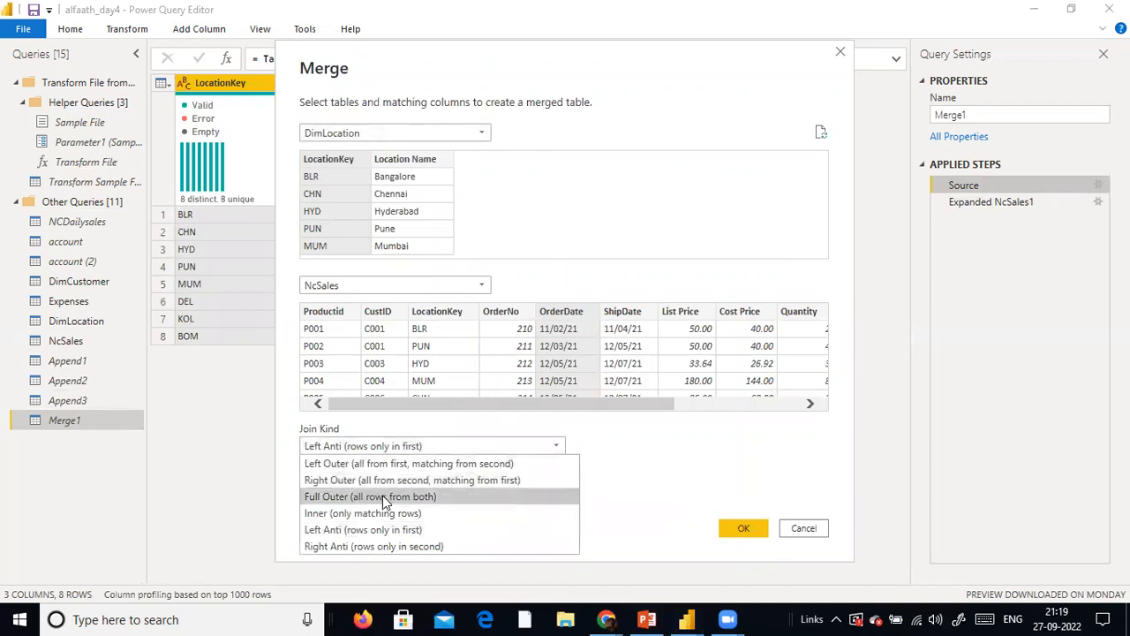
{"action": "left_click", "coordinate": [354, 529]}
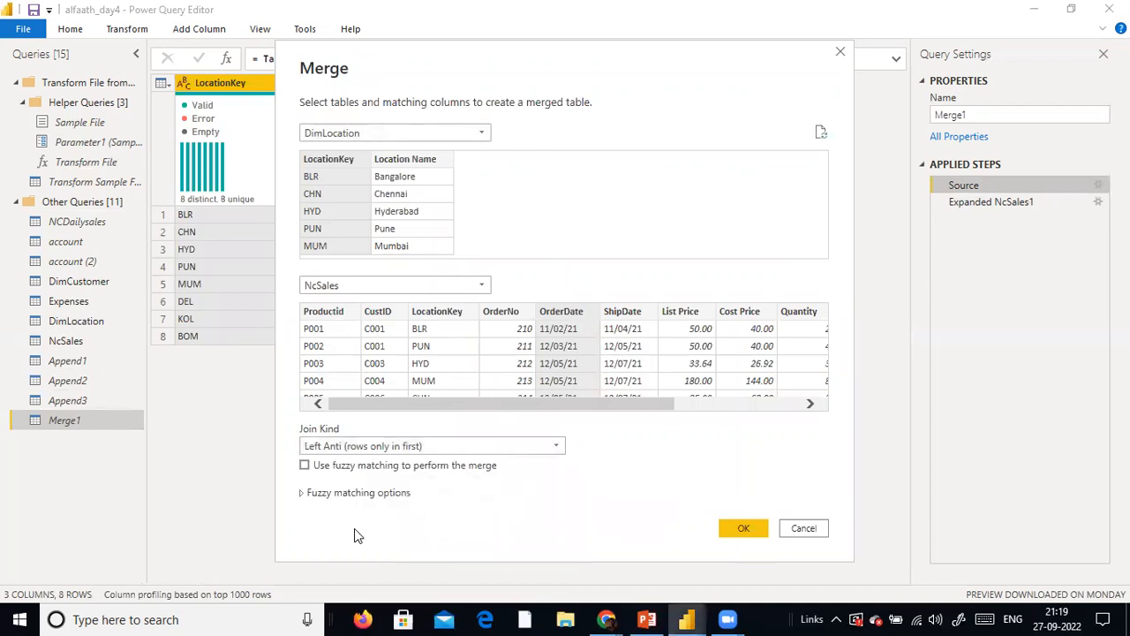
{"action": "left_click", "coordinate": [553, 447]}
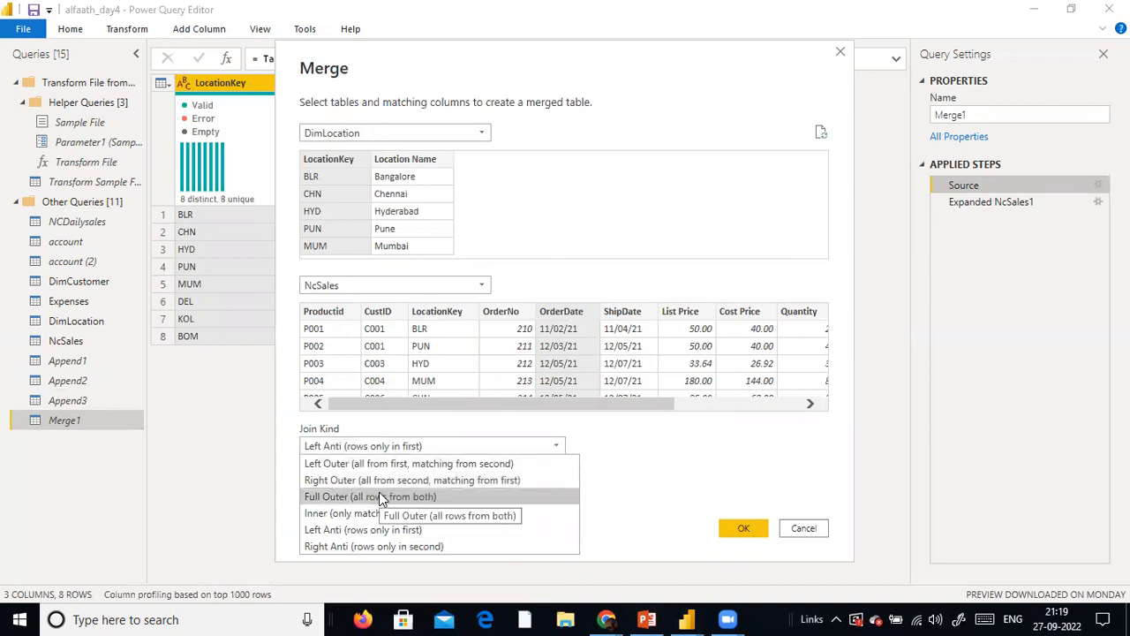
{"action": "left_click", "coordinate": [399, 463]}
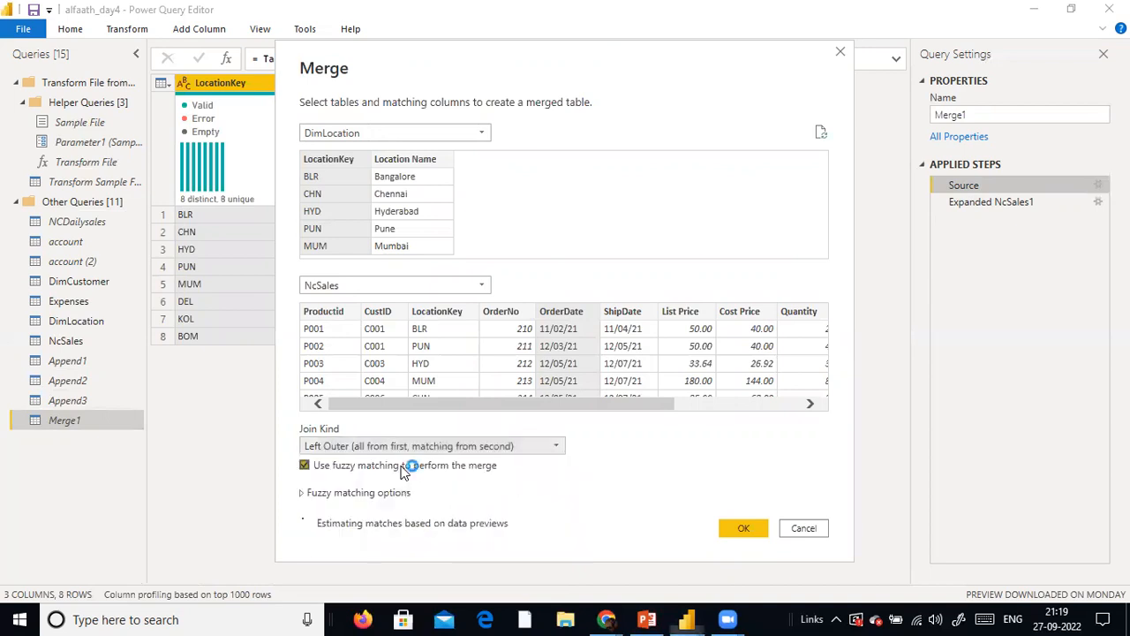
{"action": "left_click", "coordinate": [305, 466]}
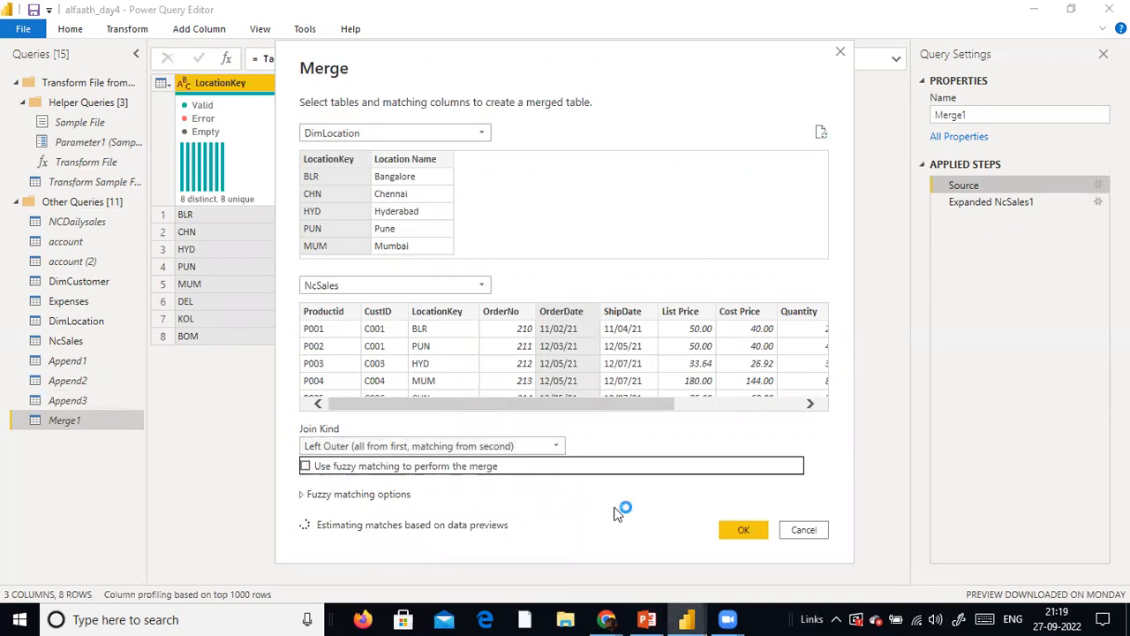
{"action": "left_click", "coordinate": [743, 530]}
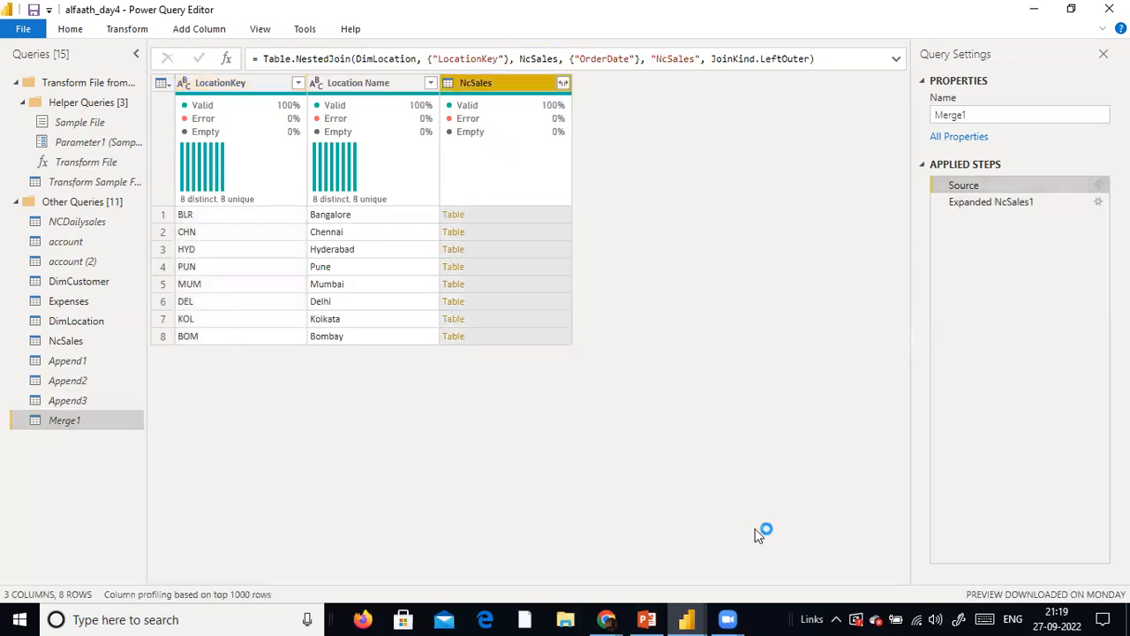
{"action": "left_click", "coordinate": [563, 84]}
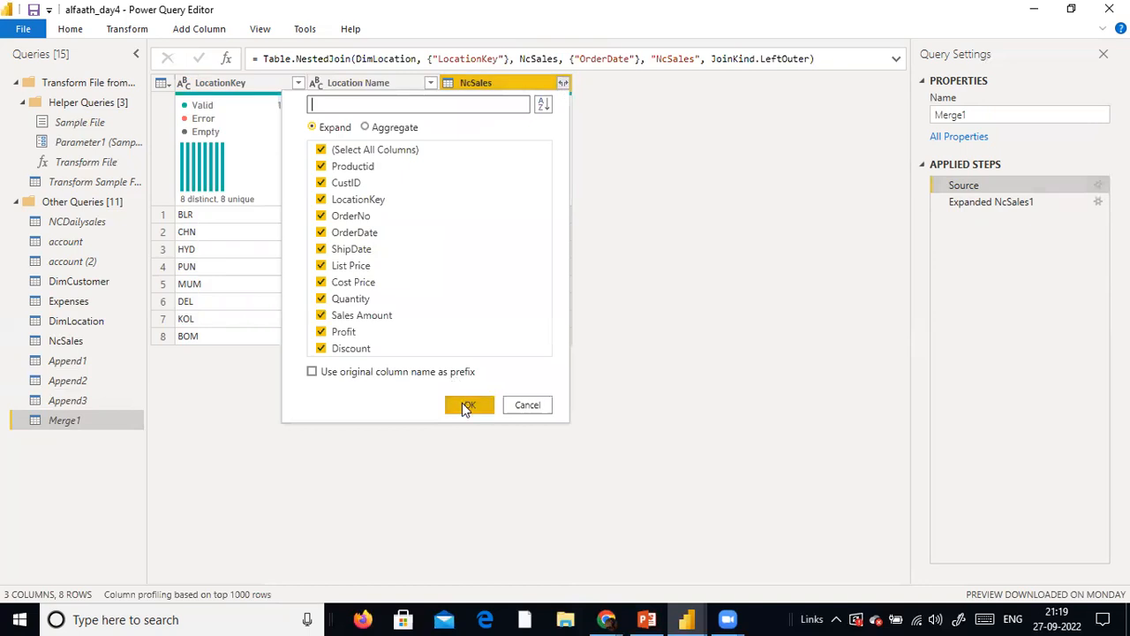
{"action": "left_click", "coordinate": [464, 404]}
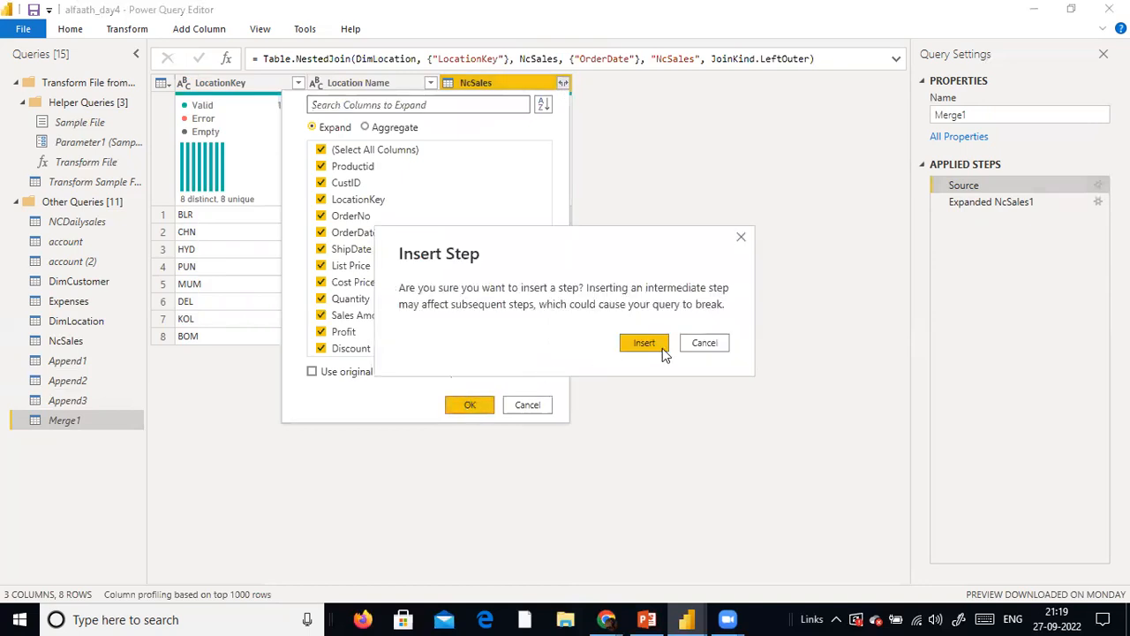
{"action": "left_click", "coordinate": [716, 343]}
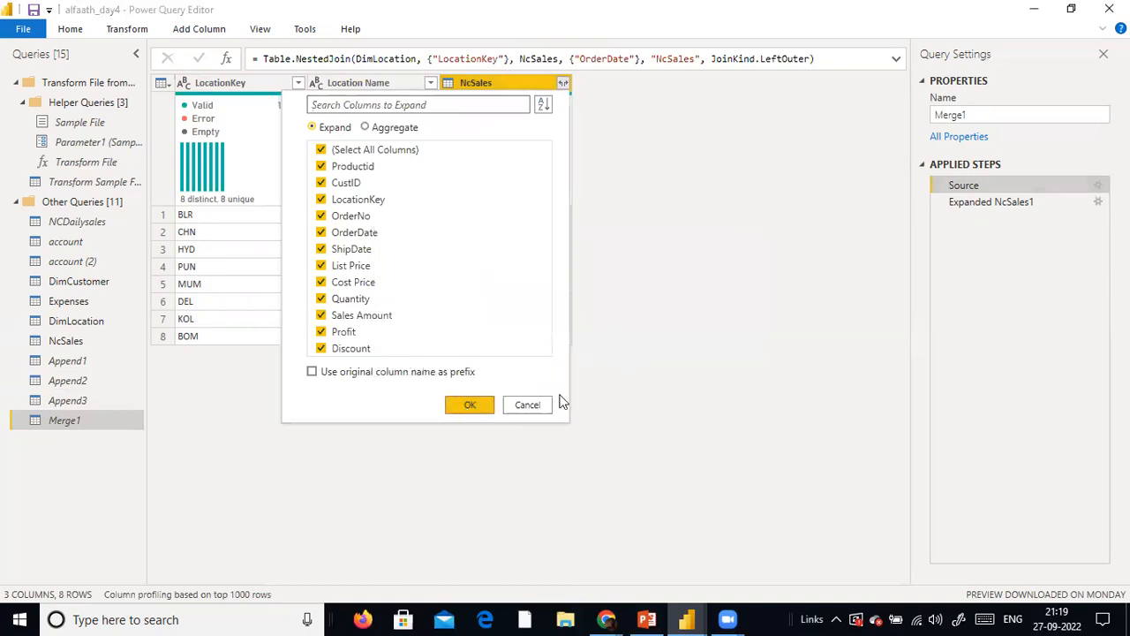
{"action": "left_click", "coordinate": [529, 404]}
{"action": "left_click", "coordinate": [1024, 201]}
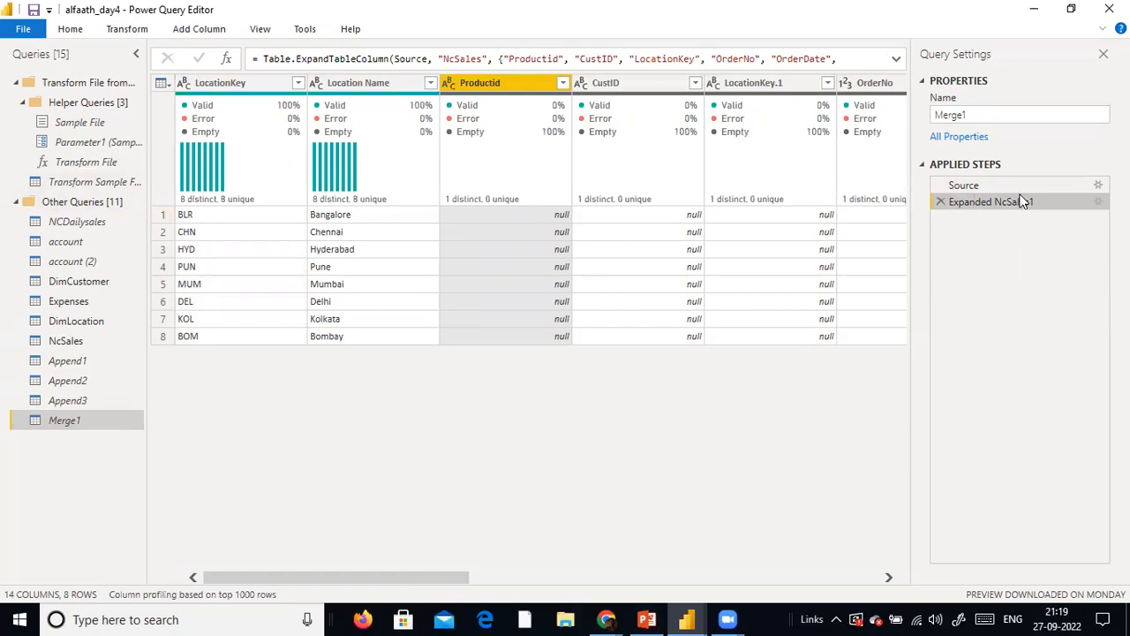
Try to expand all NcSales columns directly after the Source step of Merge1, inserting it as an intermediate step
{"action": "left_click", "coordinate": [1097, 183]}
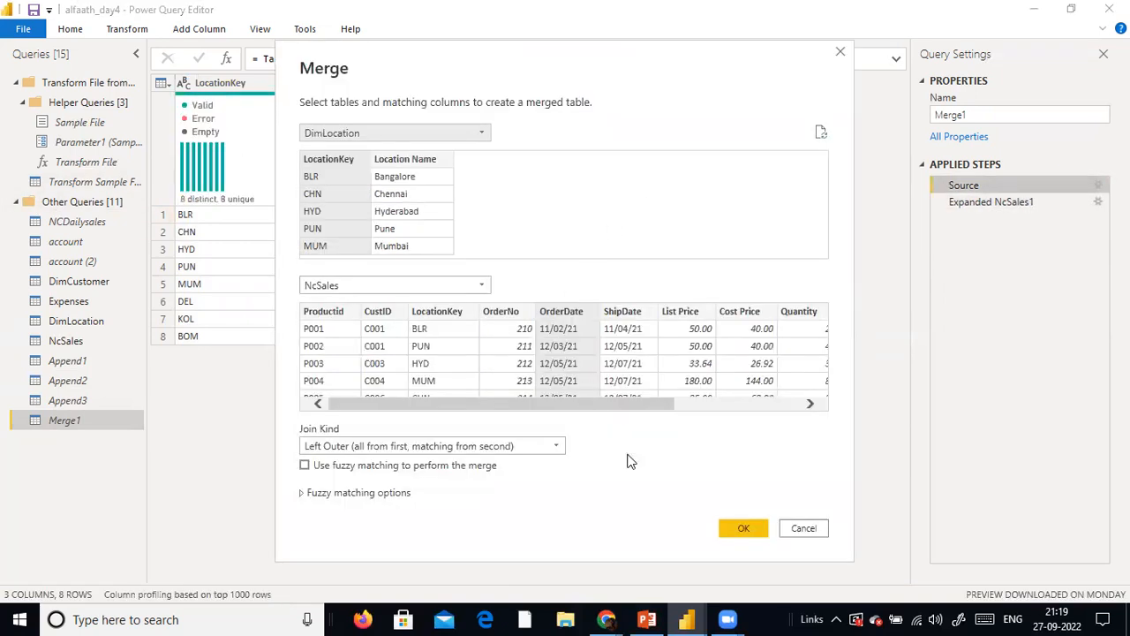
{"action": "left_click", "coordinate": [746, 526]}
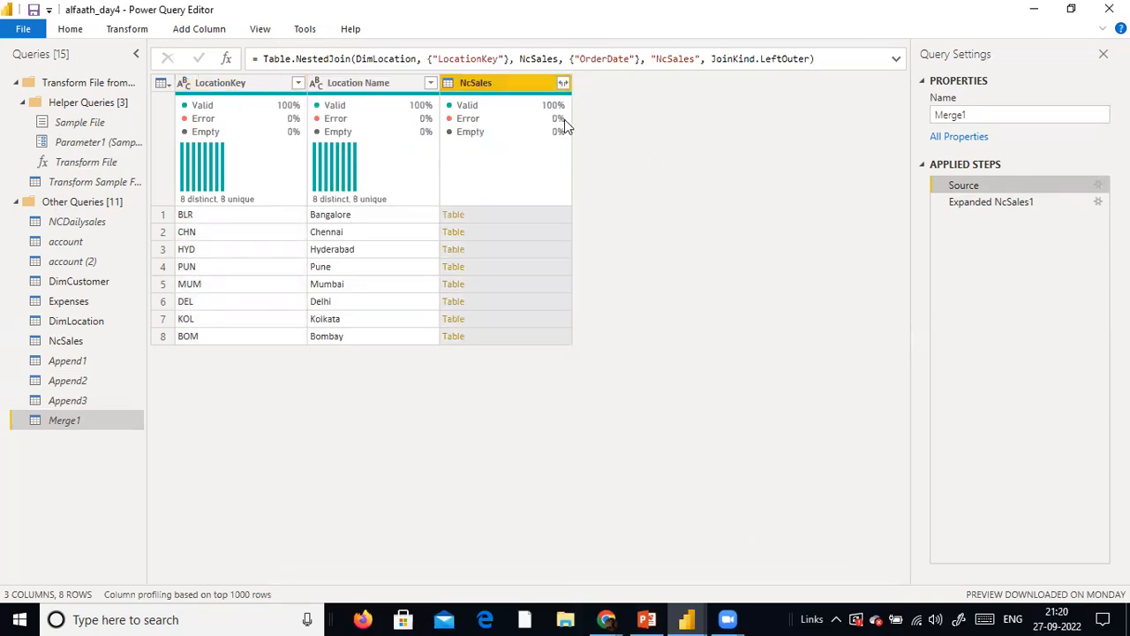
{"action": "left_click", "coordinate": [562, 82]}
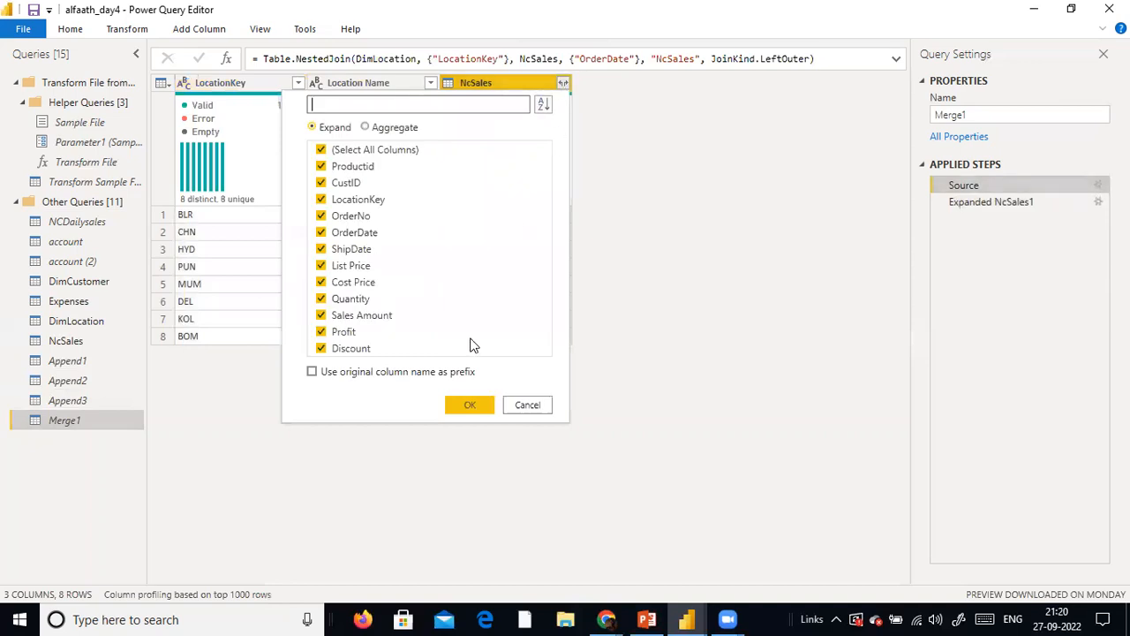
{"action": "left_click", "coordinate": [470, 405]}
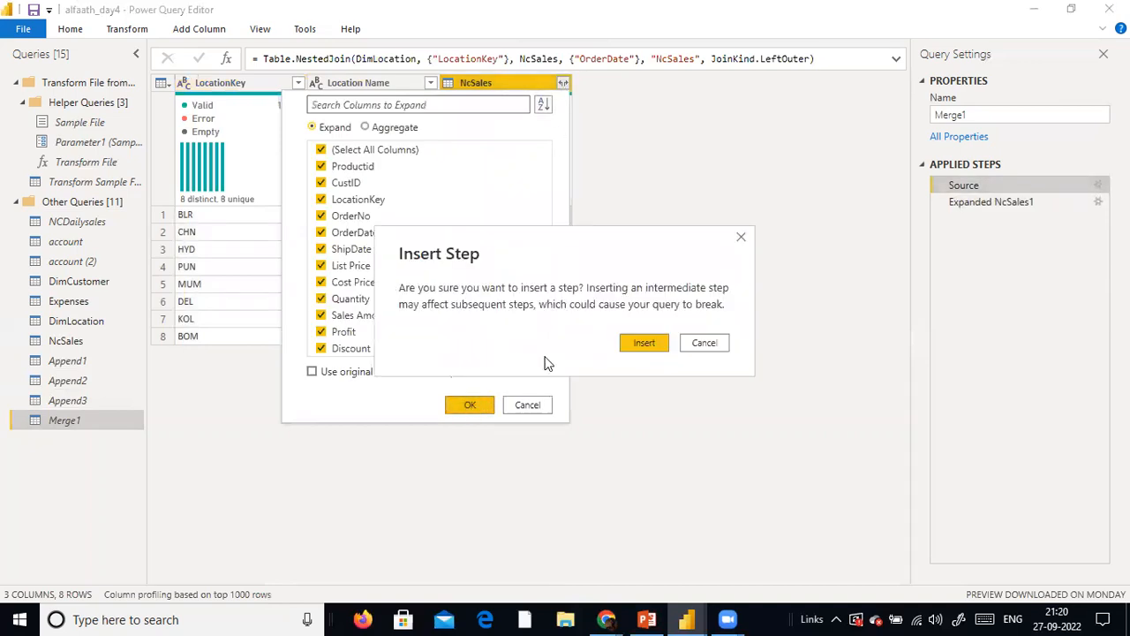
{"action": "left_click", "coordinate": [635, 344]}
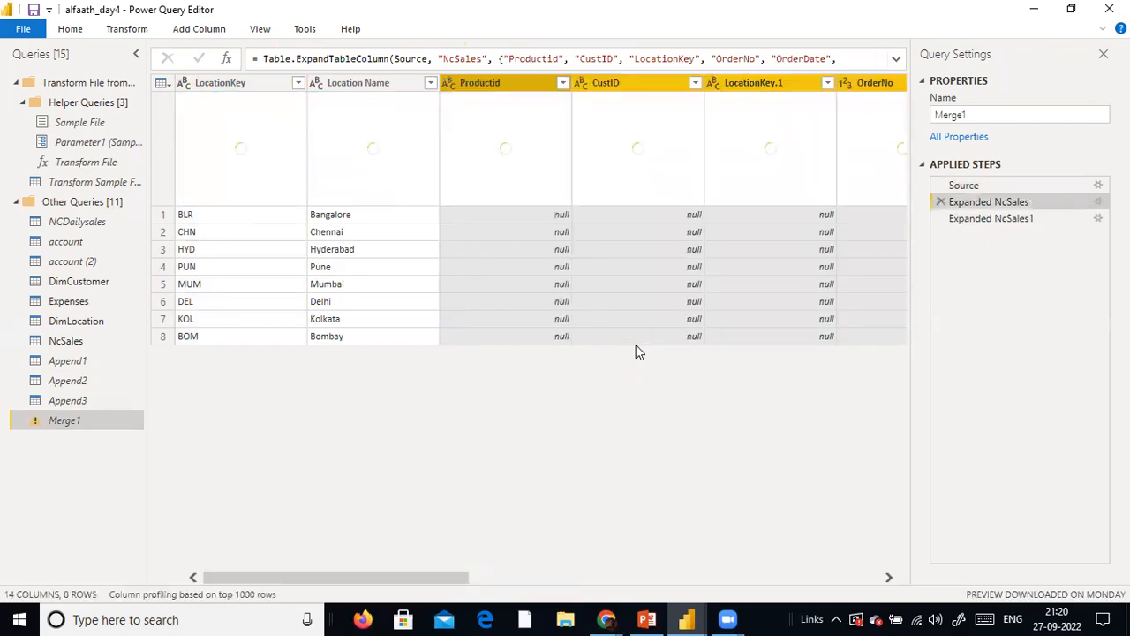
Delete both the Expanded NcSales and Expanded NcSales1 steps from Merge1
{"action": "left_click", "coordinate": [1007, 221]}
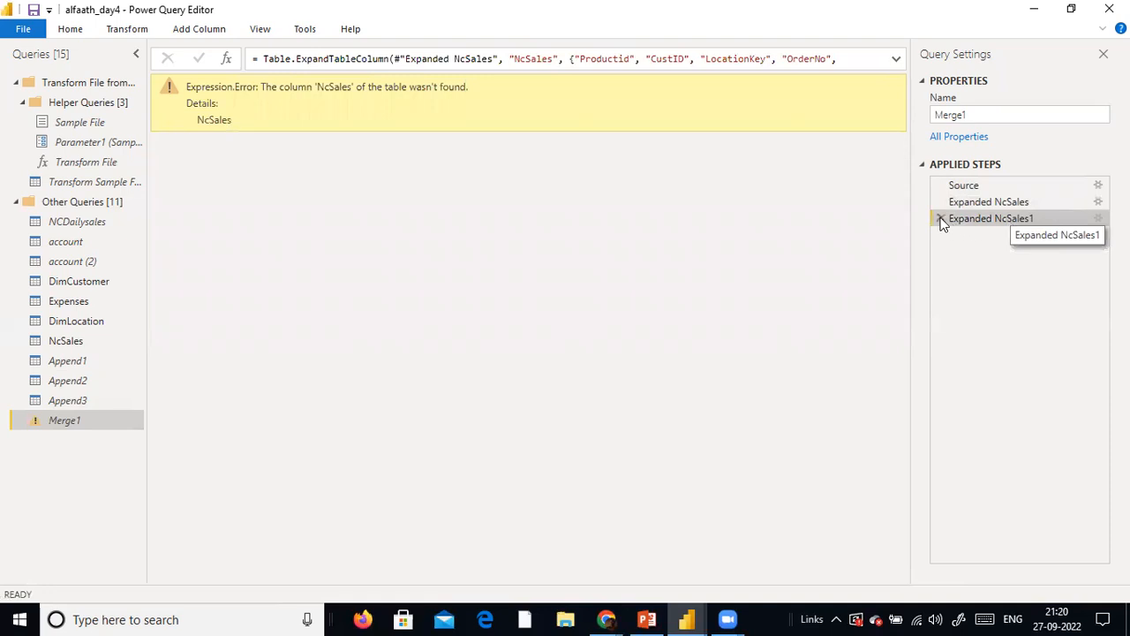
{"action": "left_click", "coordinate": [940, 203]}
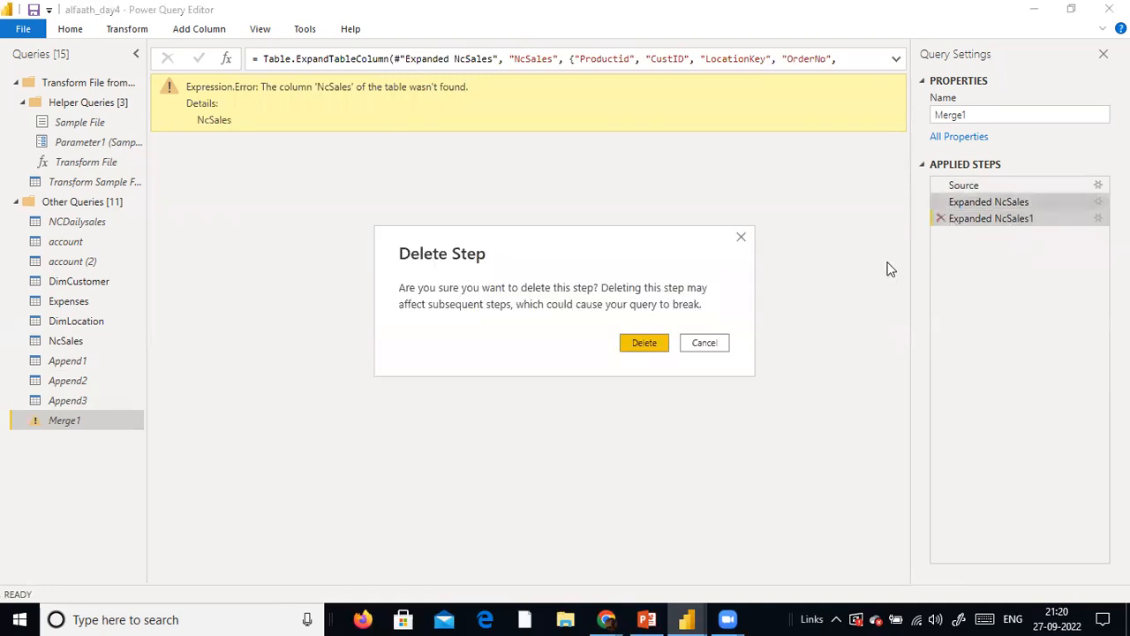
{"action": "left_click", "coordinate": [644, 344]}
{"action": "left_click", "coordinate": [936, 203]}
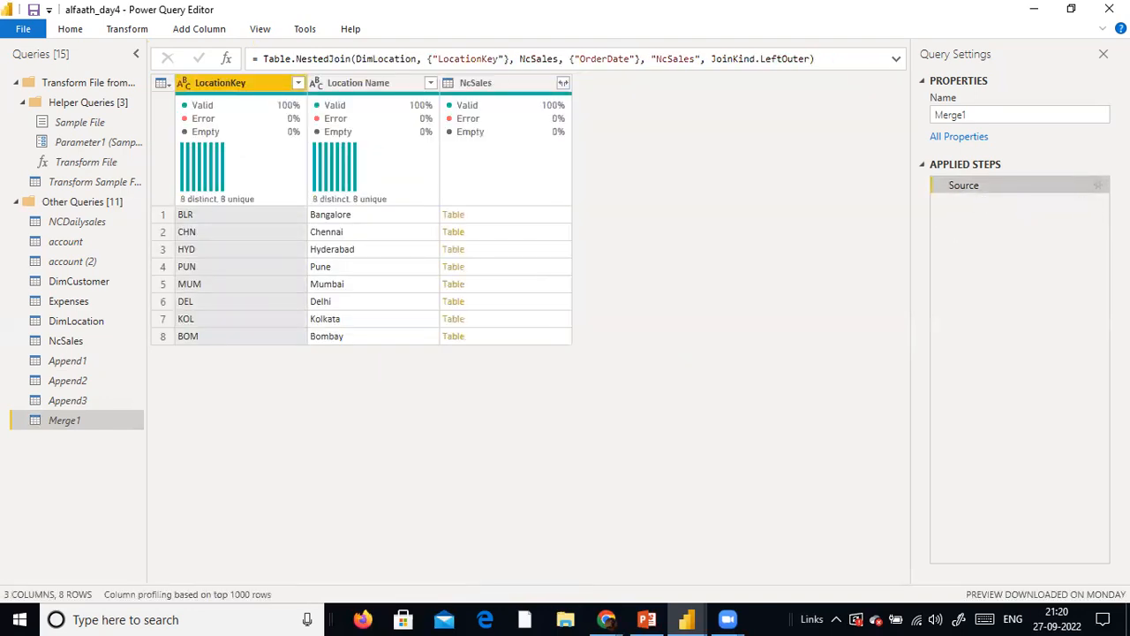
Edit the Source step of Merge1 so DimLocation and NcSales are matched on their LocationKey columns, keeping the Left Outer join
{"action": "left_click", "coordinate": [1097, 184]}
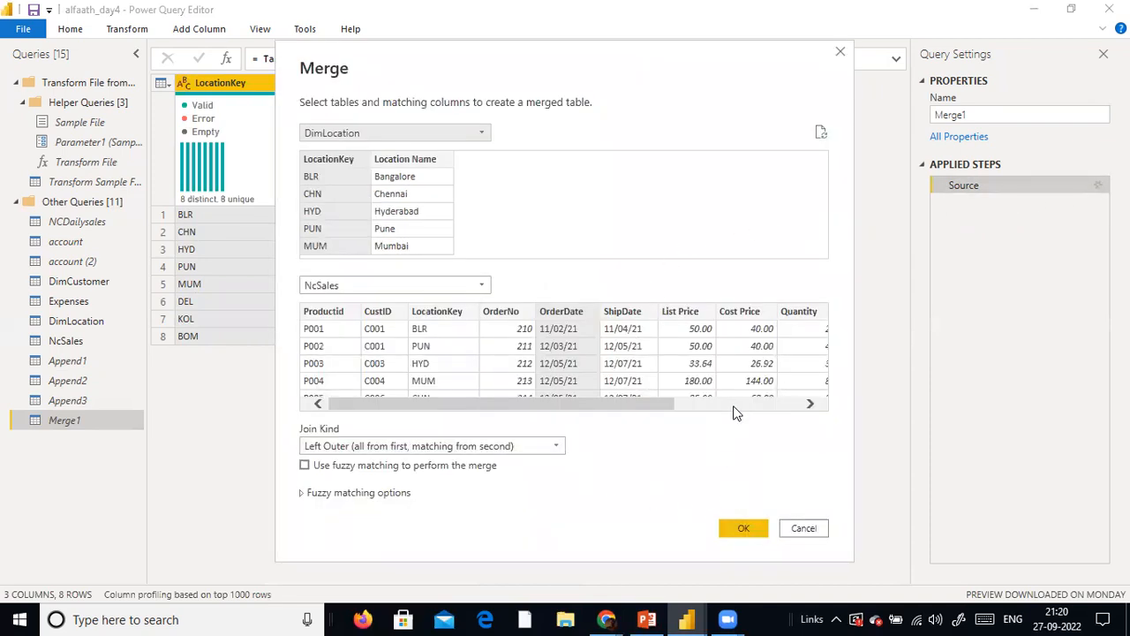
{"action": "left_click", "coordinate": [445, 306]}
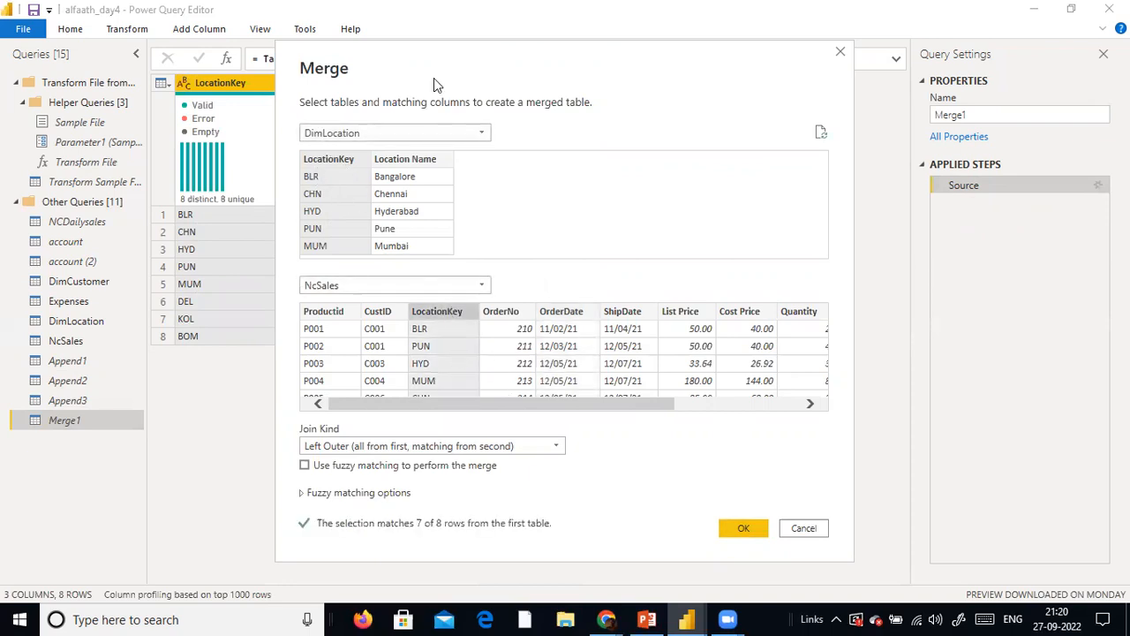
{"action": "left_click", "coordinate": [329, 160]}
{"action": "left_click", "coordinate": [746, 530]}
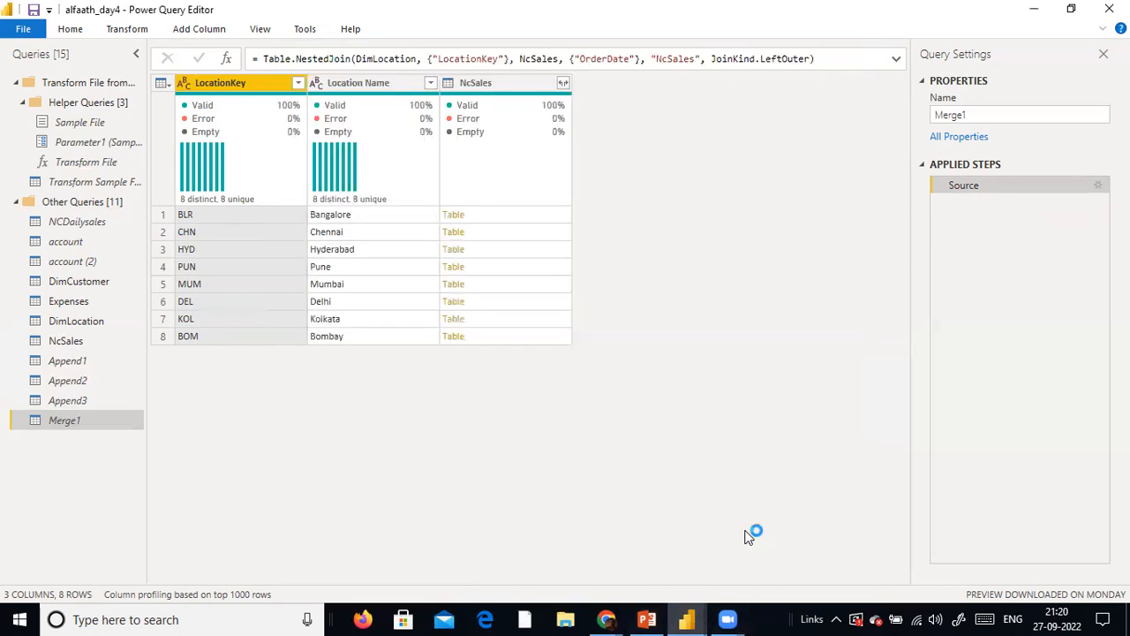
Expand all NcSales columns in Merge1 without the original column name as prefix and check the rightmost columns
{"action": "left_click", "coordinate": [563, 83]}
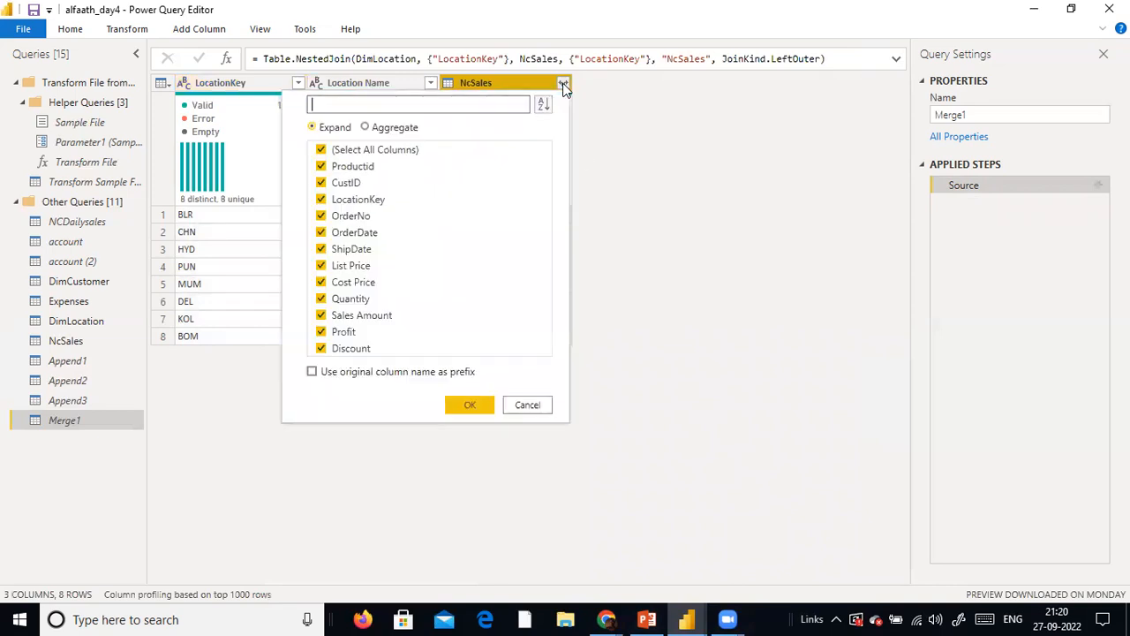
{"action": "left_click", "coordinate": [470, 405]}
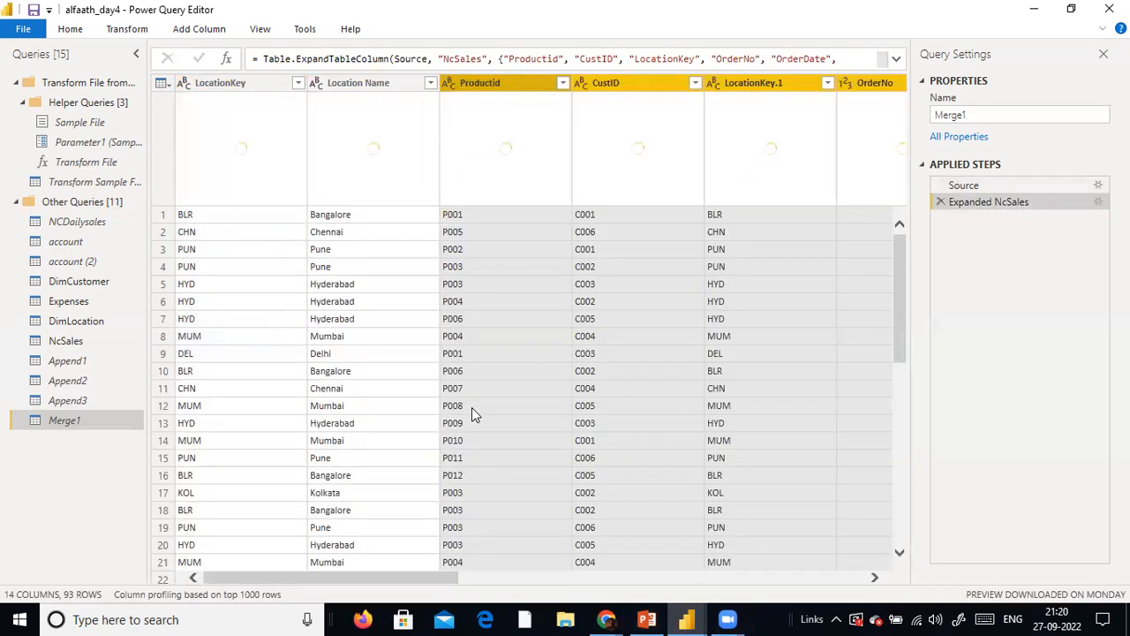
{"action": "left_click_drag", "start_coordinate": [385, 572], "coordinate": [868, 547]}
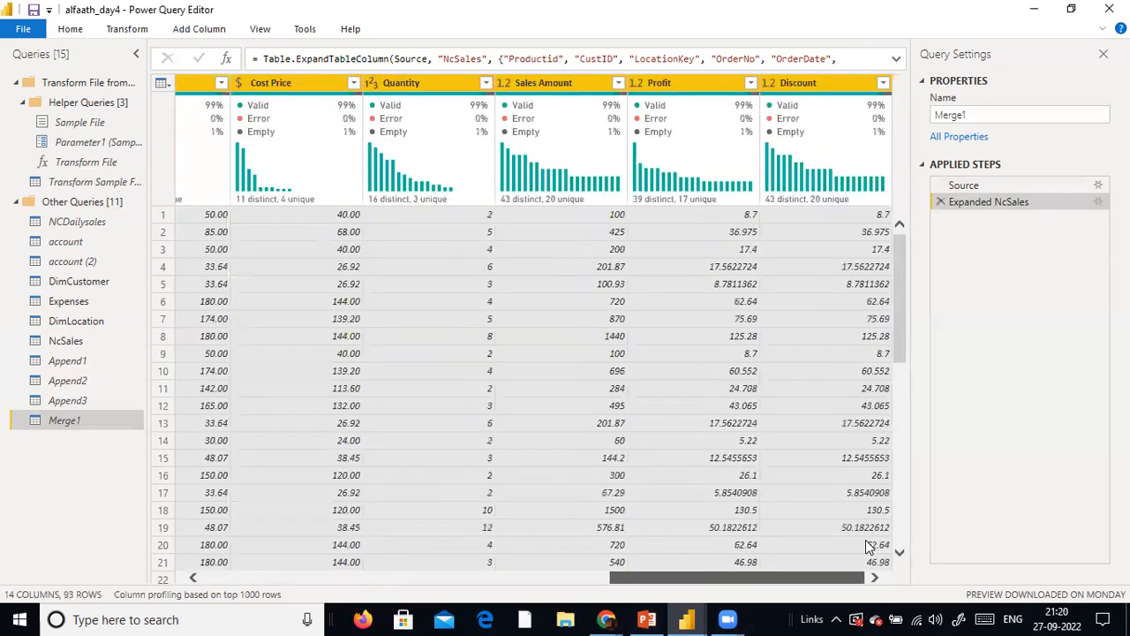
Start Epic Pen from the desktop, return to Power Query Editor, ignore the update offer and move the pen toolbar out of the way
{"action": "key", "text": "super+d"}
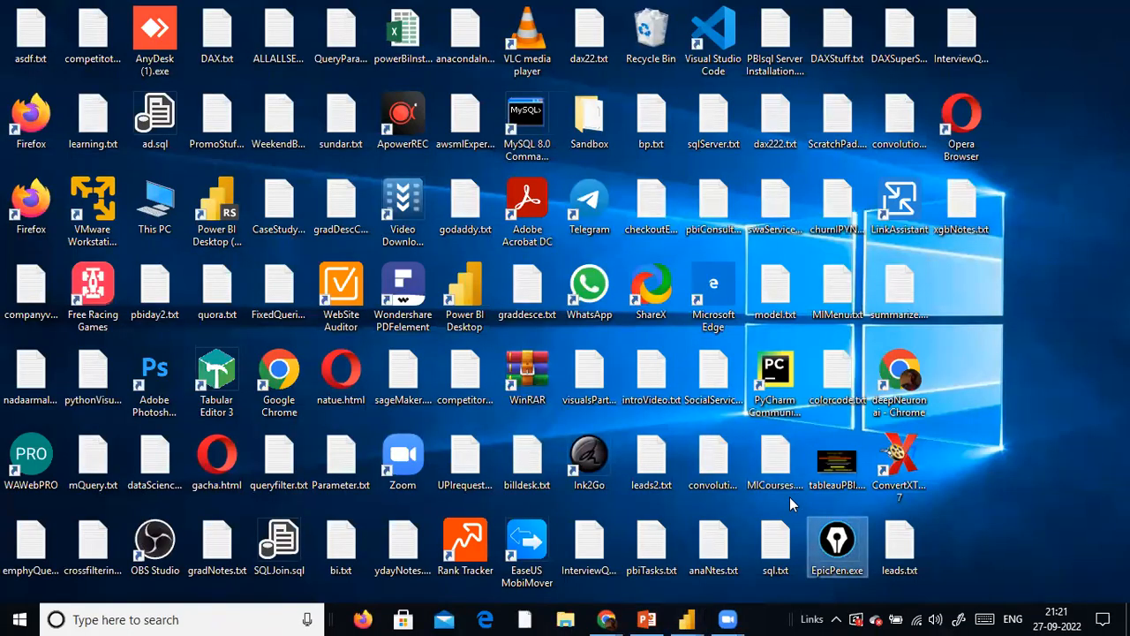
{"action": "left_click", "coordinate": [687, 619]}
{"action": "left_click", "coordinate": [730, 563]}
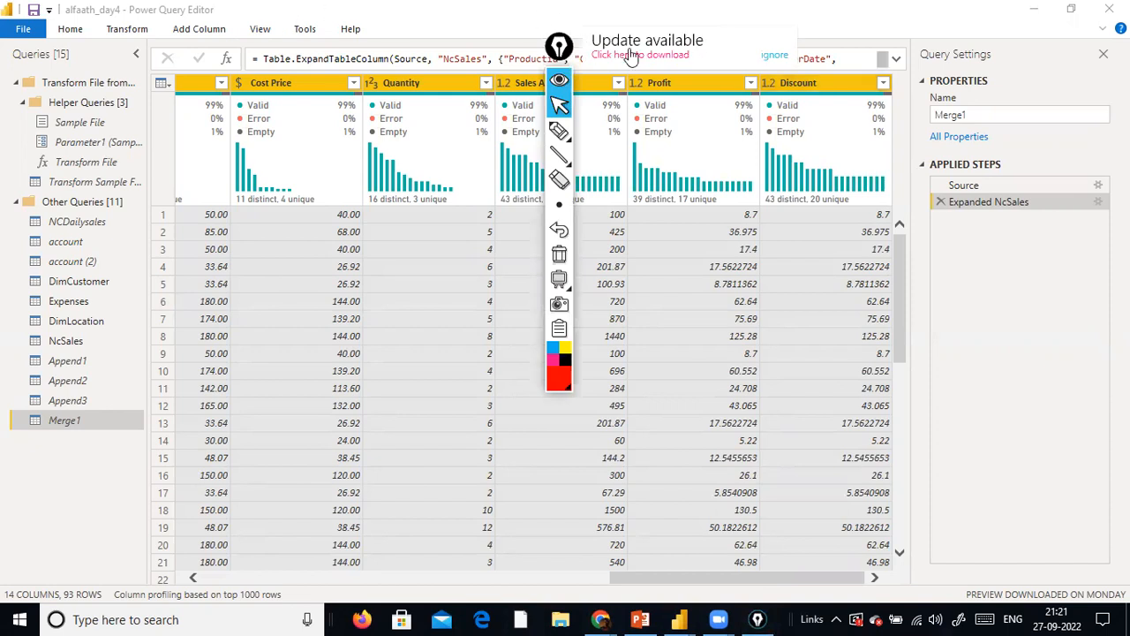
{"action": "left_click", "coordinate": [766, 59]}
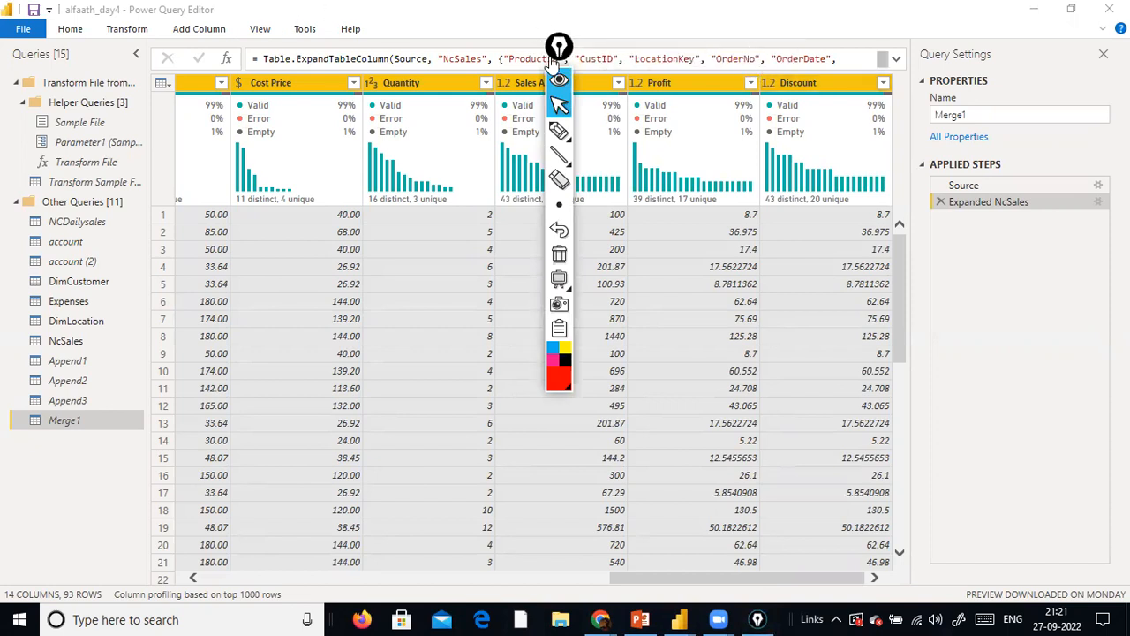
{"action": "left_click", "coordinate": [558, 55]}
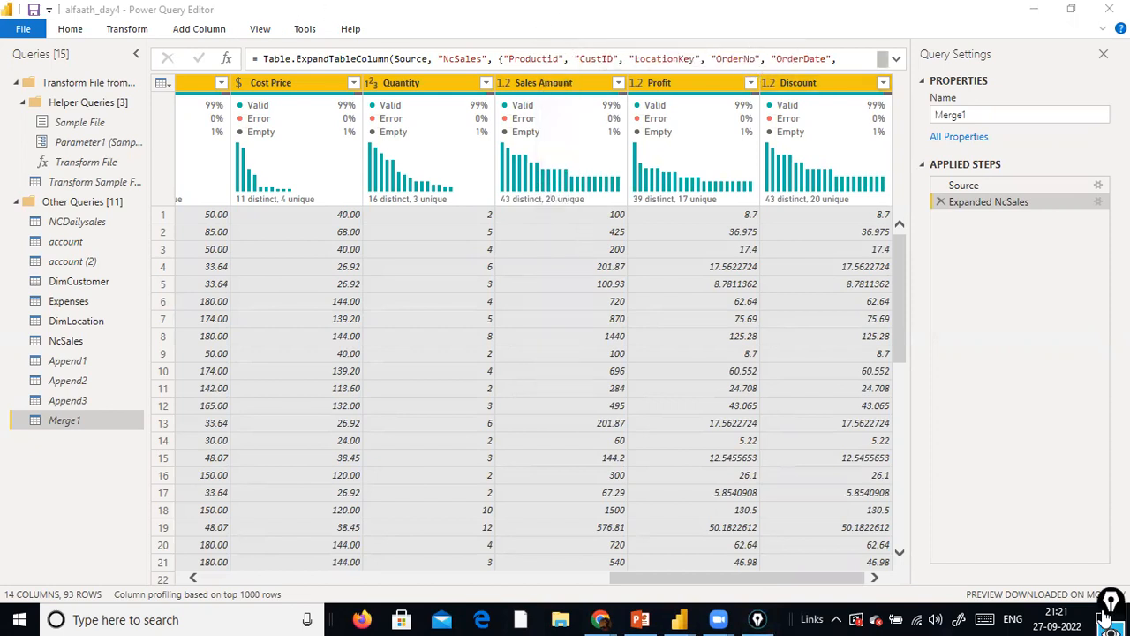
Create a new query parameter and name it Country Parameter
{"action": "right_click", "coordinate": [79, 502]}
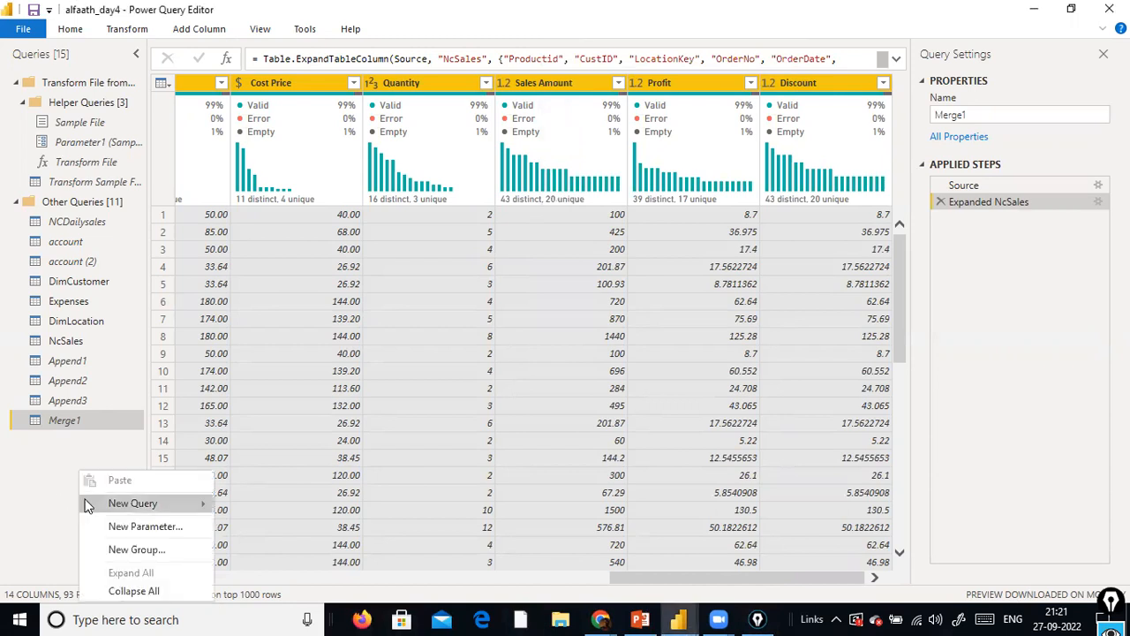
{"action": "left_click", "coordinate": [142, 528]}
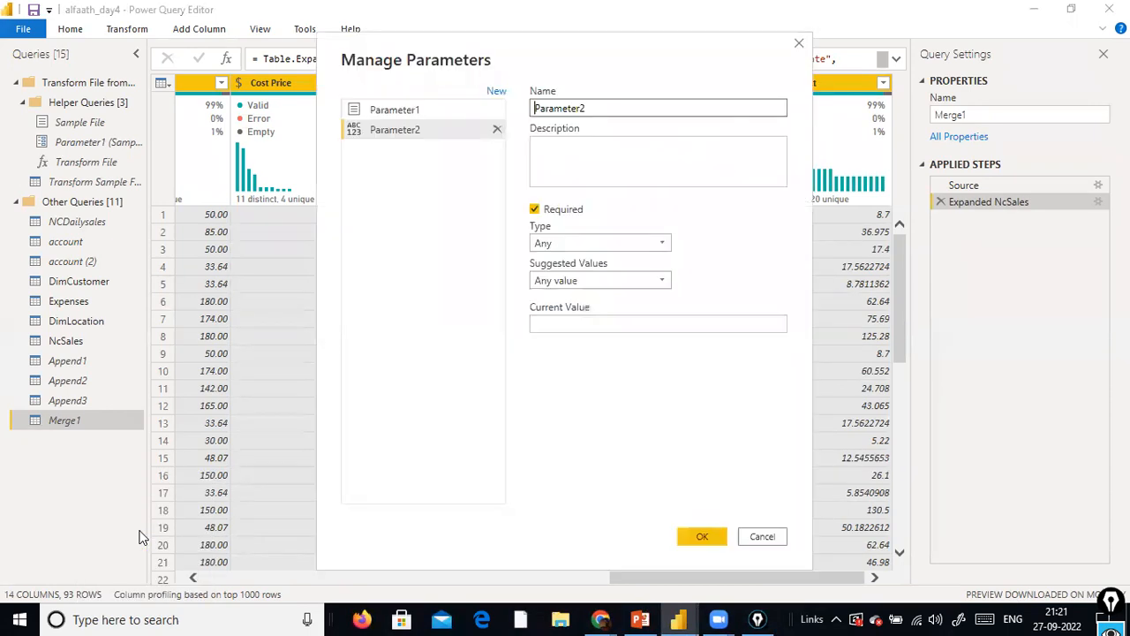
{"action": "left_click", "coordinate": [662, 107]}
{"action": "double_click", "coordinate": [532, 108]}
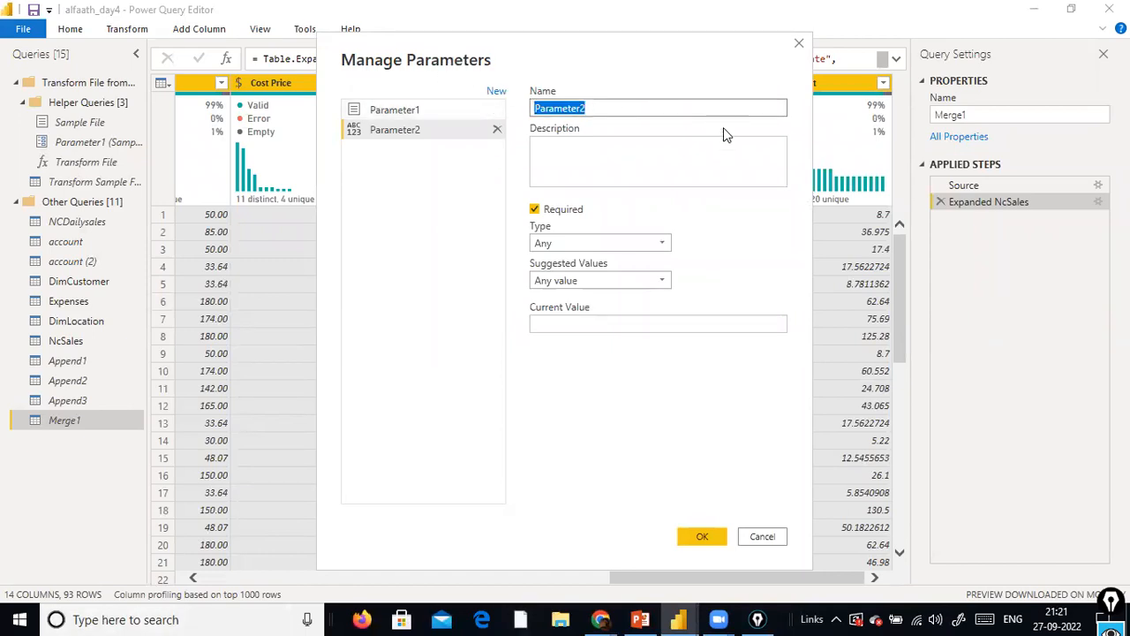
{"action": "type", "text": "oun"}
{"action": "key", "text": "BackSpace"}
{"action": "key", "text": "BackSpace"}
{"action": "key", "text": "BackSpace"}
{"action": "type", "text": "Country Parameter"}
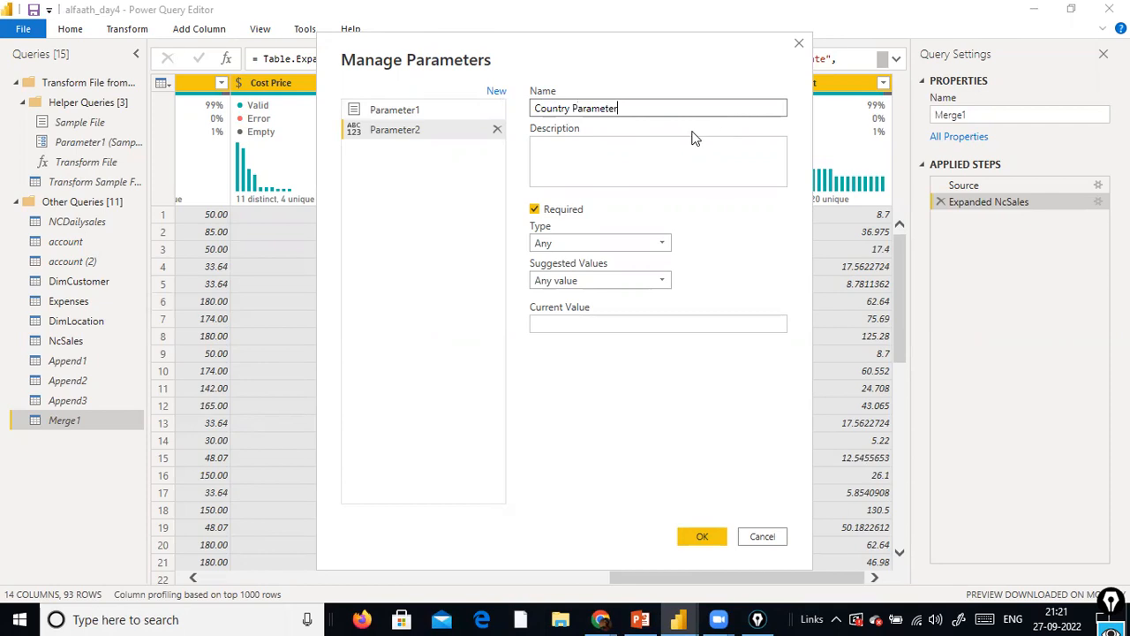
Set Country Parameter's type to Text, leave its suggested values at Any value, and enter United States as the current value
{"action": "left_click", "coordinate": [632, 242]}
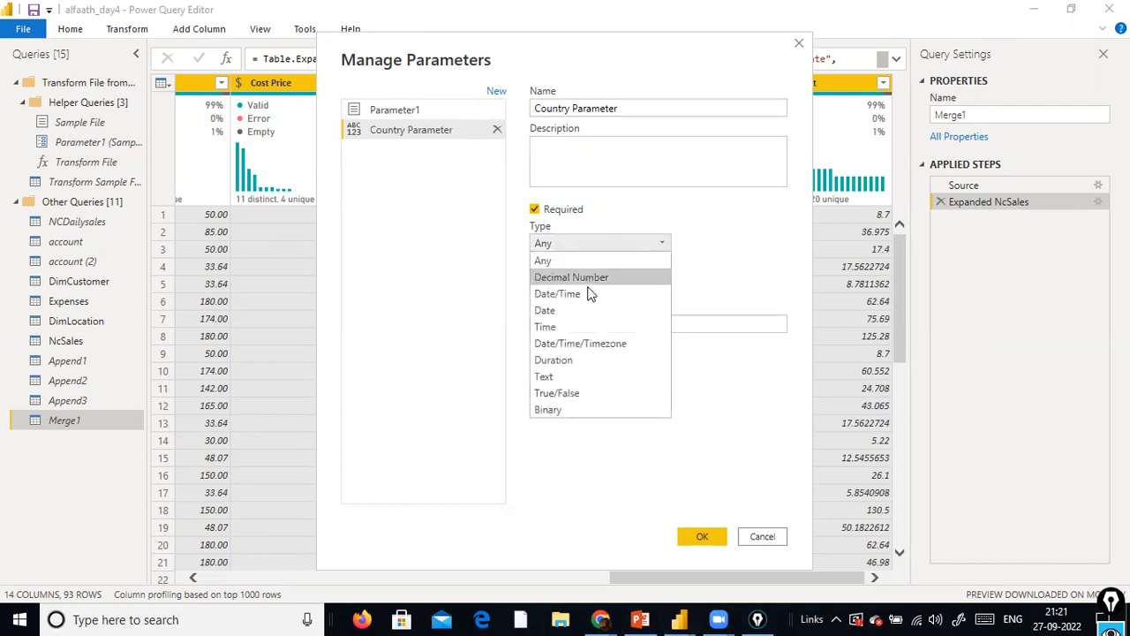
{"action": "left_click", "coordinate": [595, 381]}
{"action": "left_click", "coordinate": [667, 288]}
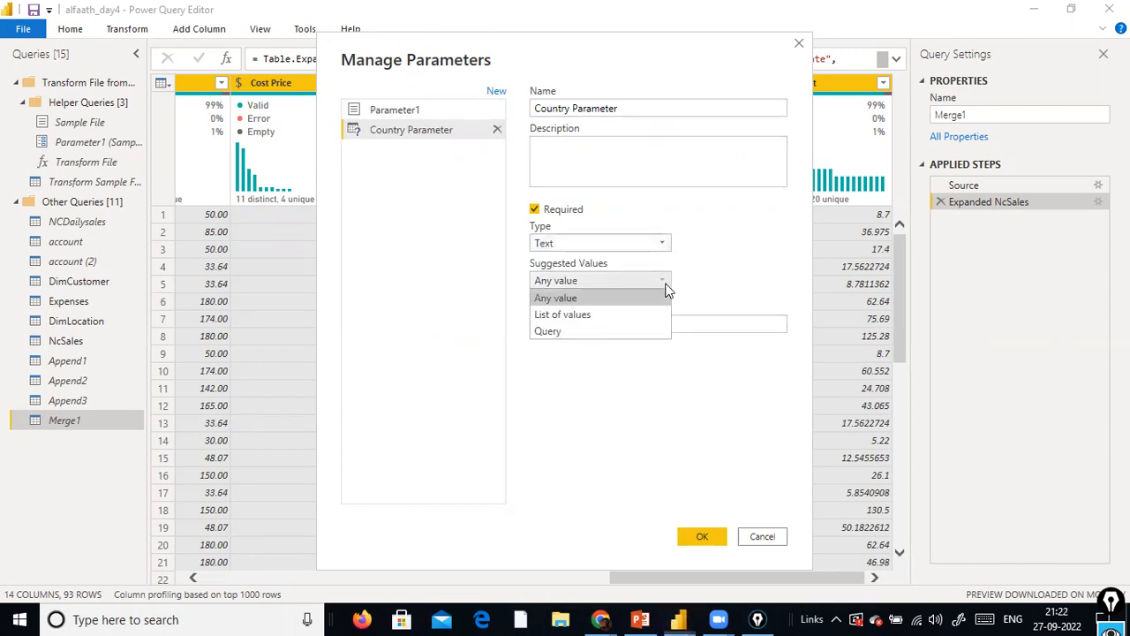
{"action": "left_click", "coordinate": [668, 291]}
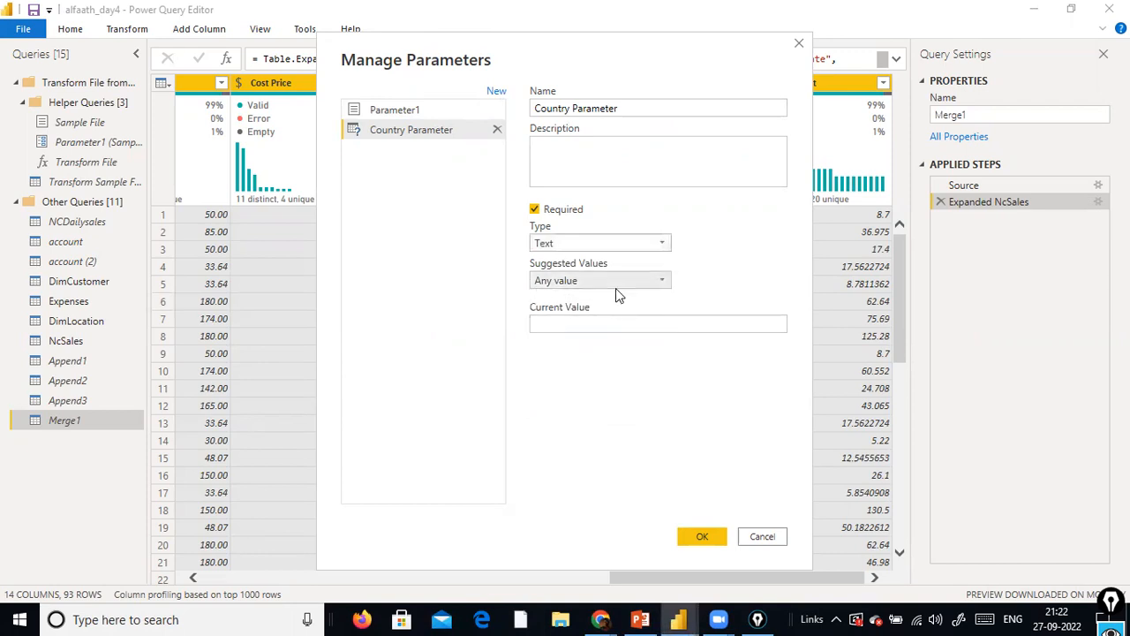
{"action": "left_click", "coordinate": [609, 326]}
{"action": "type", "text": "United S"}
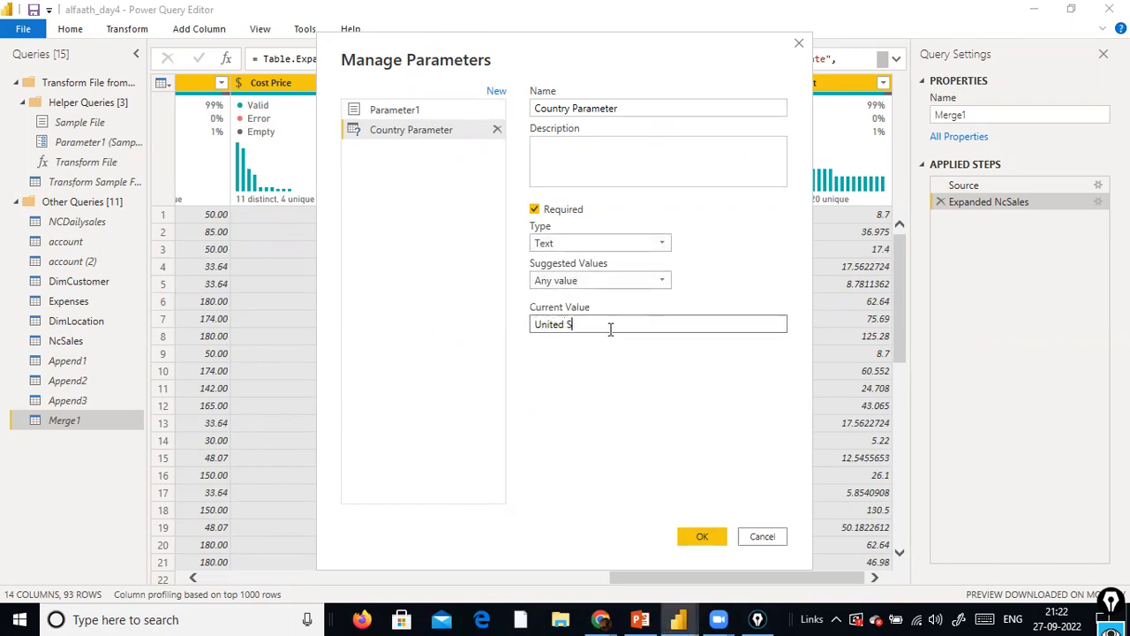
{"action": "type", "text": "tates"}
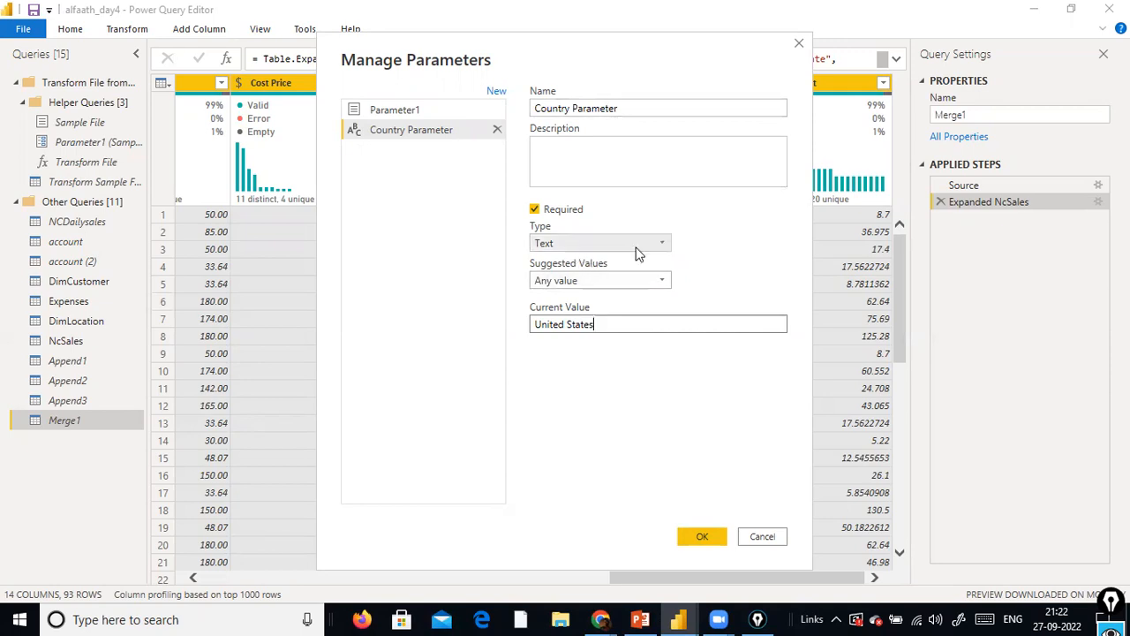
{"action": "left_click", "coordinate": [666, 281]}
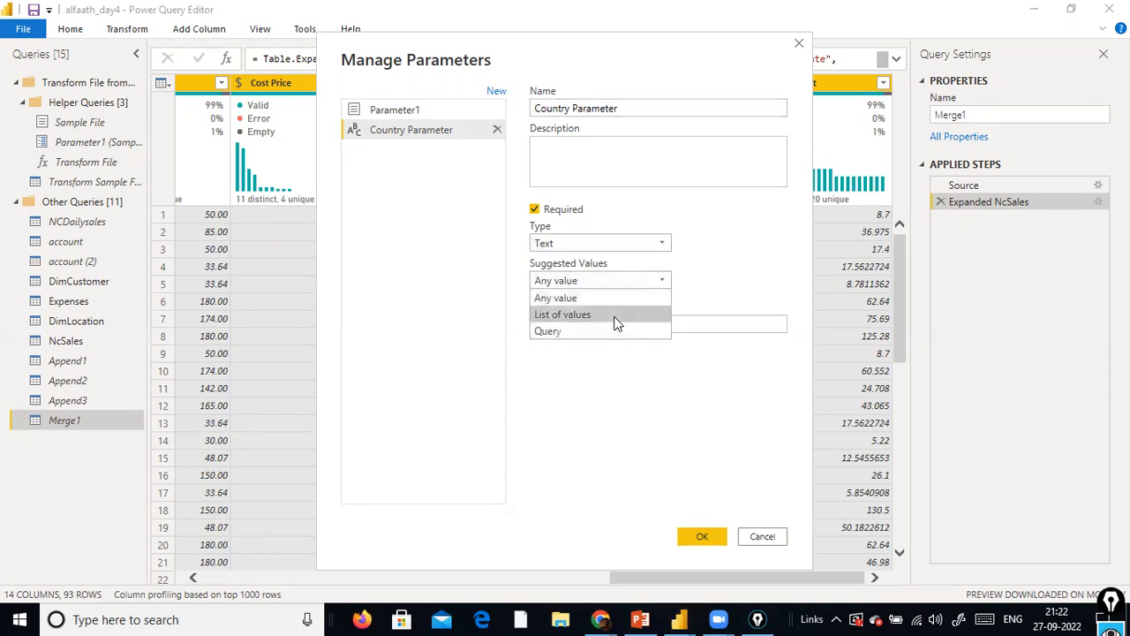
{"action": "left_click", "coordinate": [608, 298]}
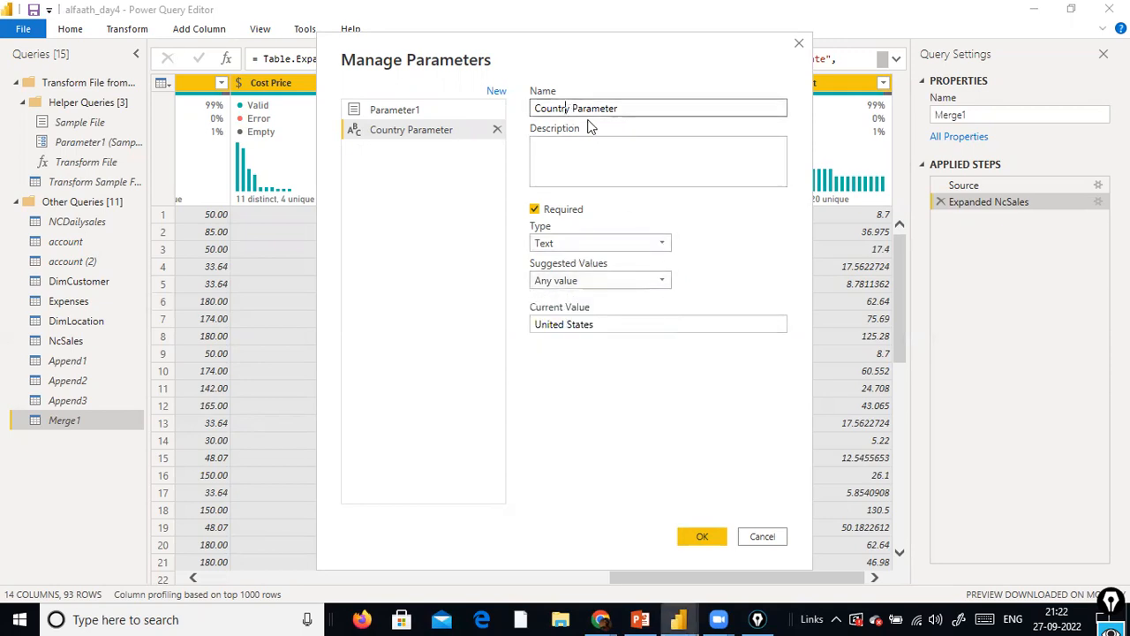
{"action": "left_click_drag", "start_coordinate": [571, 109], "coordinate": [367, 125]}
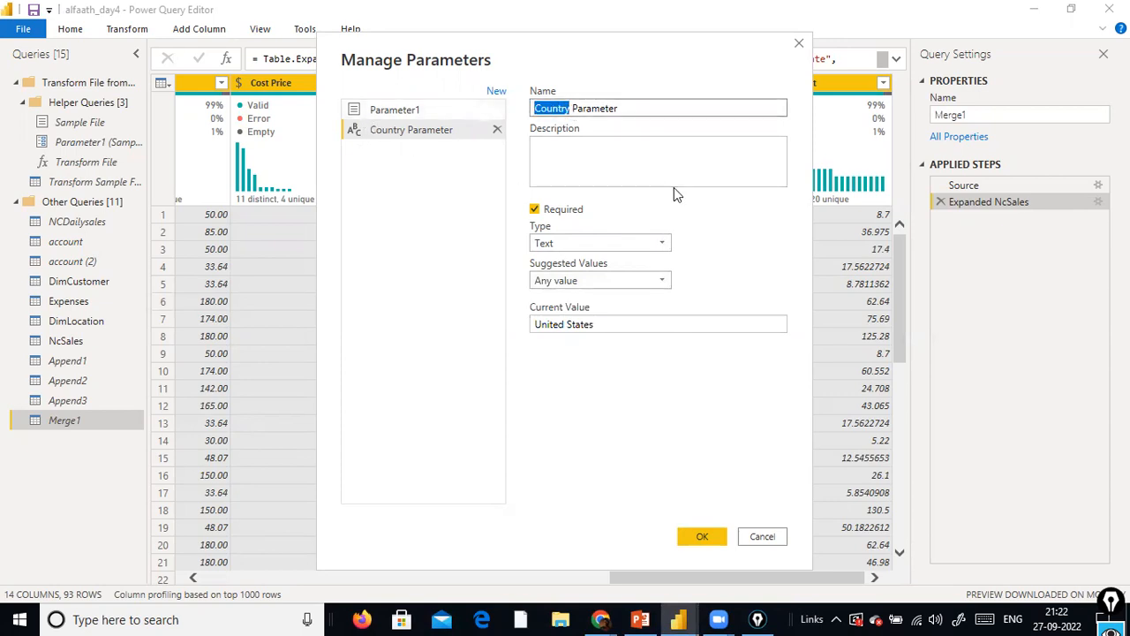
{"action": "left_click", "coordinate": [579, 114]}
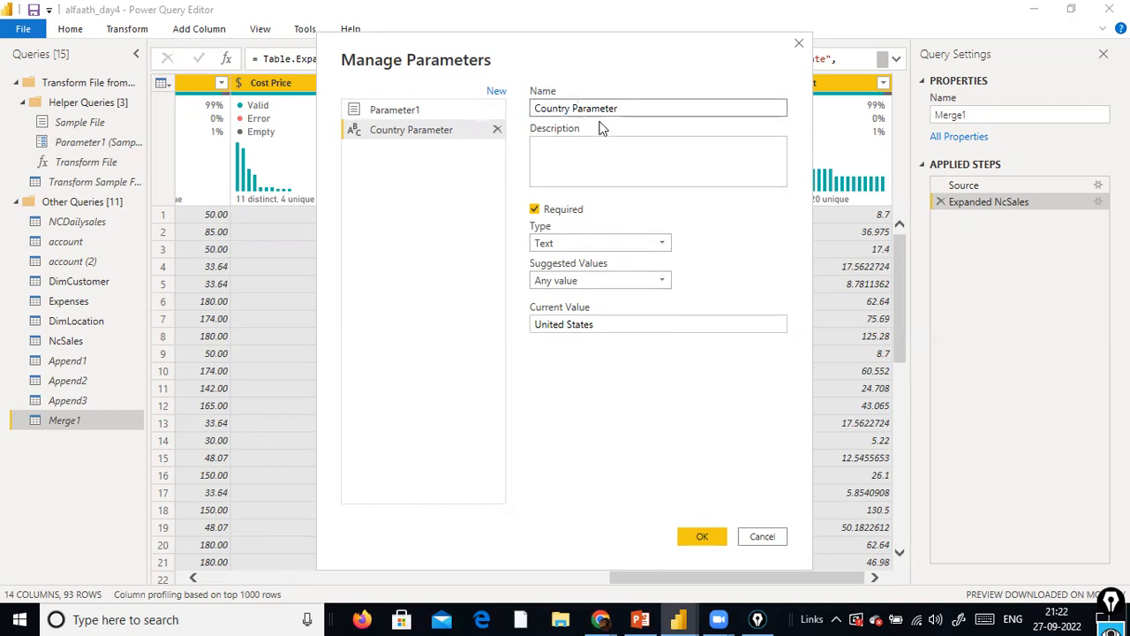
{"action": "triple_click", "coordinate": [591, 112]}
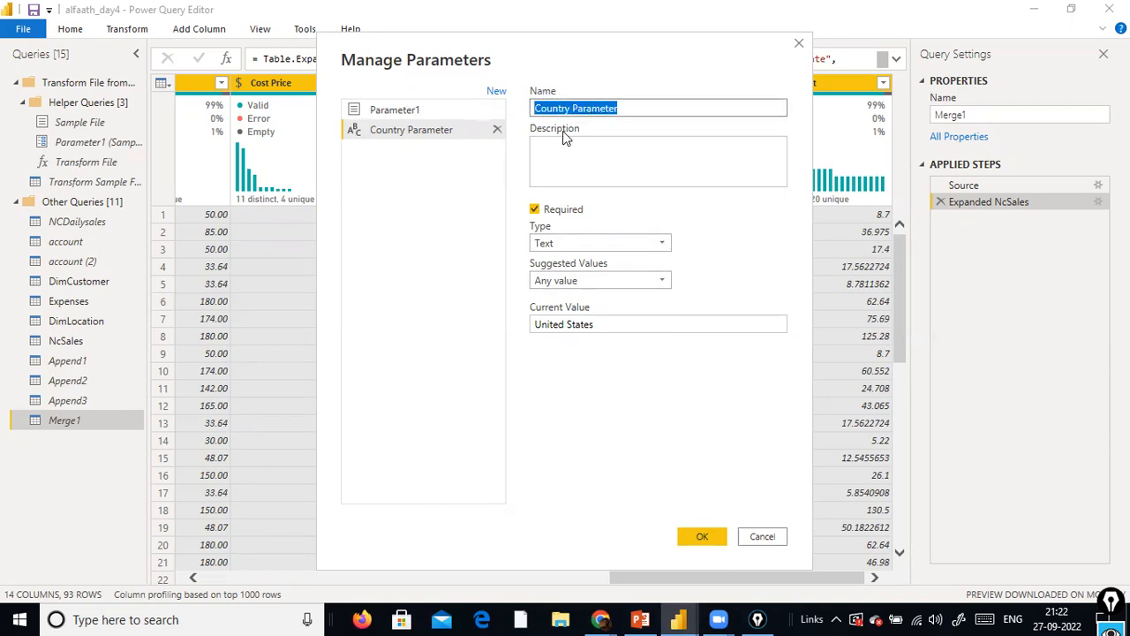
{"action": "left_click_drag", "start_coordinate": [626, 112], "coordinate": [401, 111]}
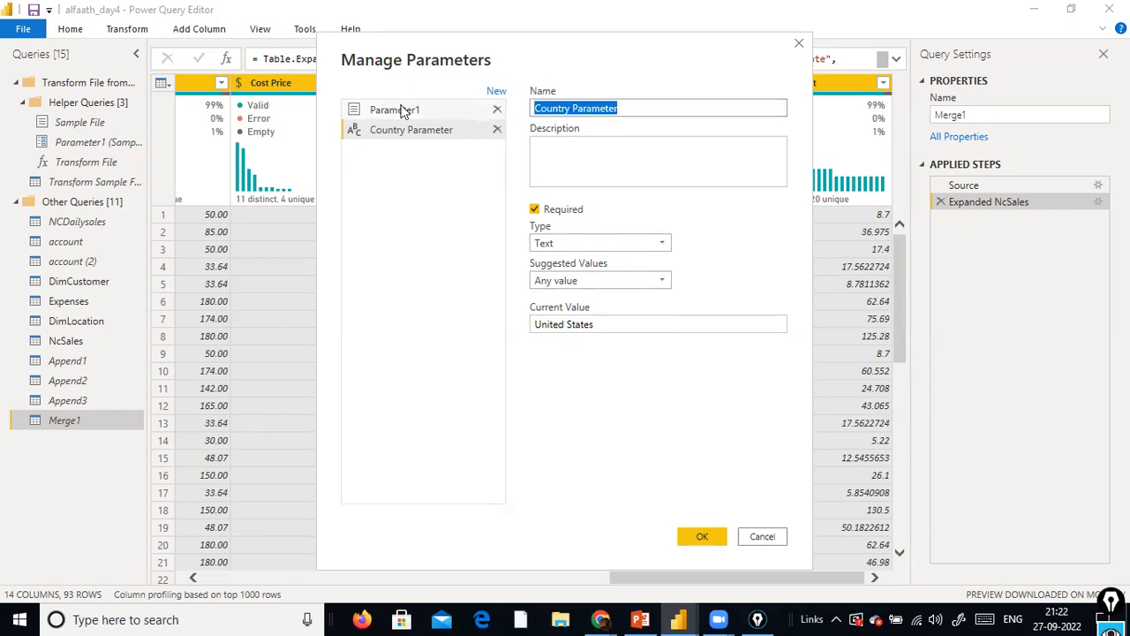
{"action": "left_click", "coordinate": [623, 108]}
{"action": "left_click_drag", "start_coordinate": [535, 109], "coordinate": [613, 134]}
{"action": "left_click", "coordinate": [573, 129]}
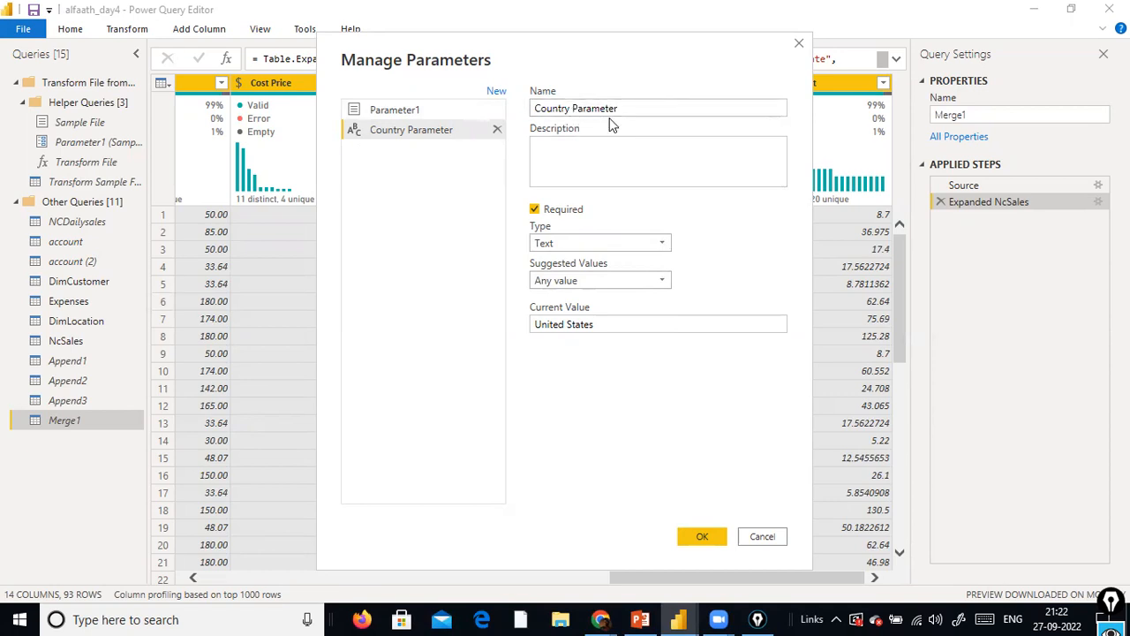
{"action": "left_click", "coordinate": [581, 108]}
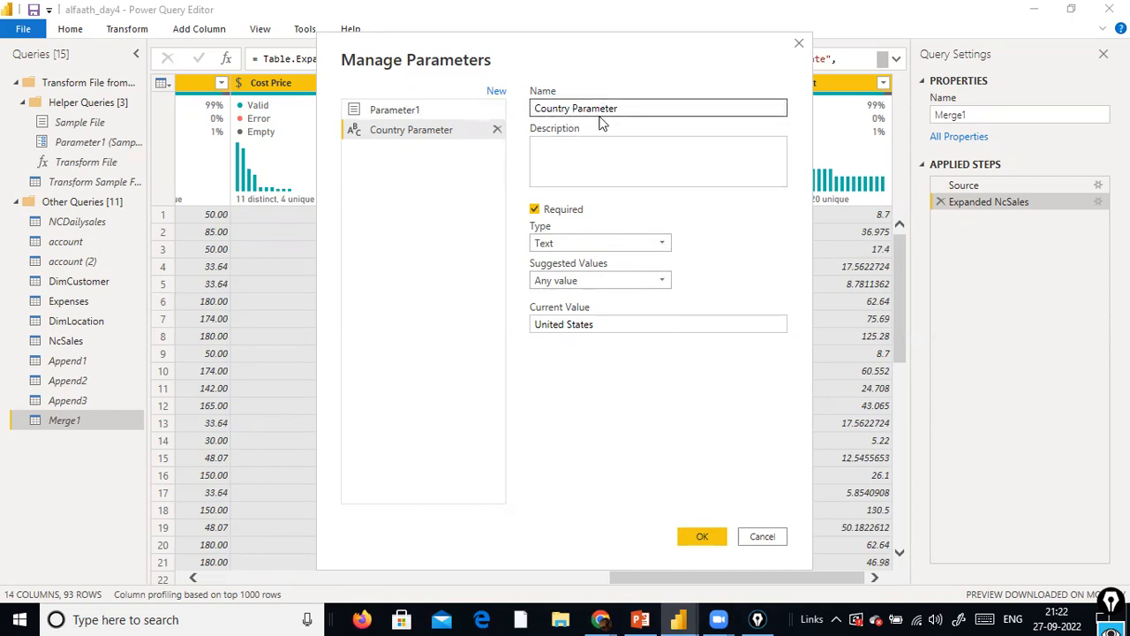
{"action": "triple_click", "coordinate": [615, 109]}
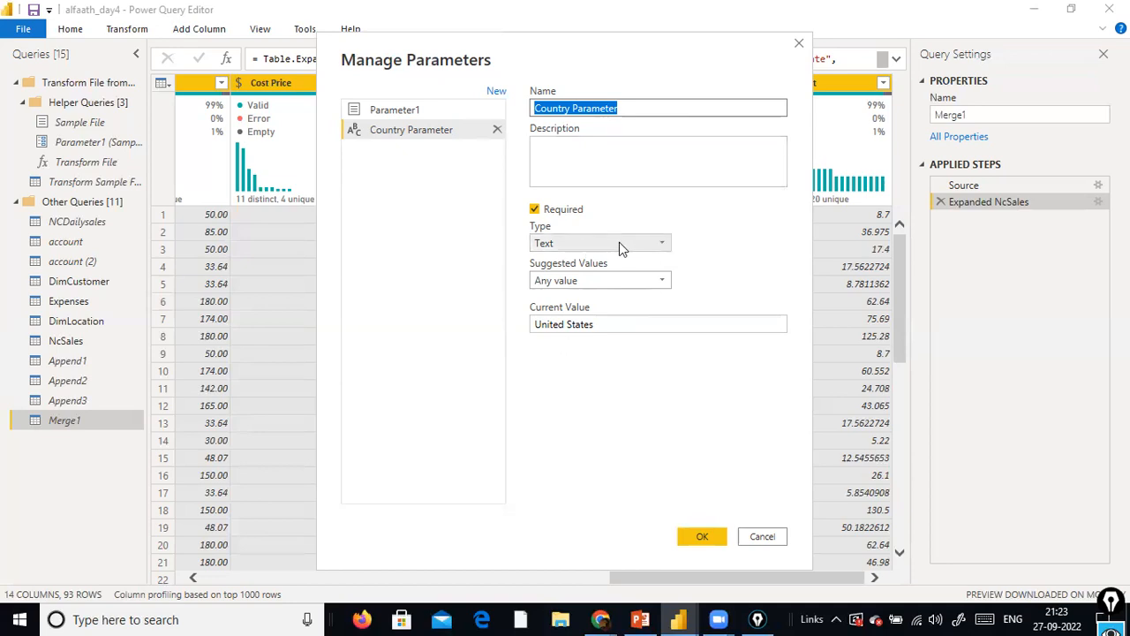
Keep Any value as the suggested values for Country Parameter and save the parameter
{"action": "left_click", "coordinate": [637, 282]}
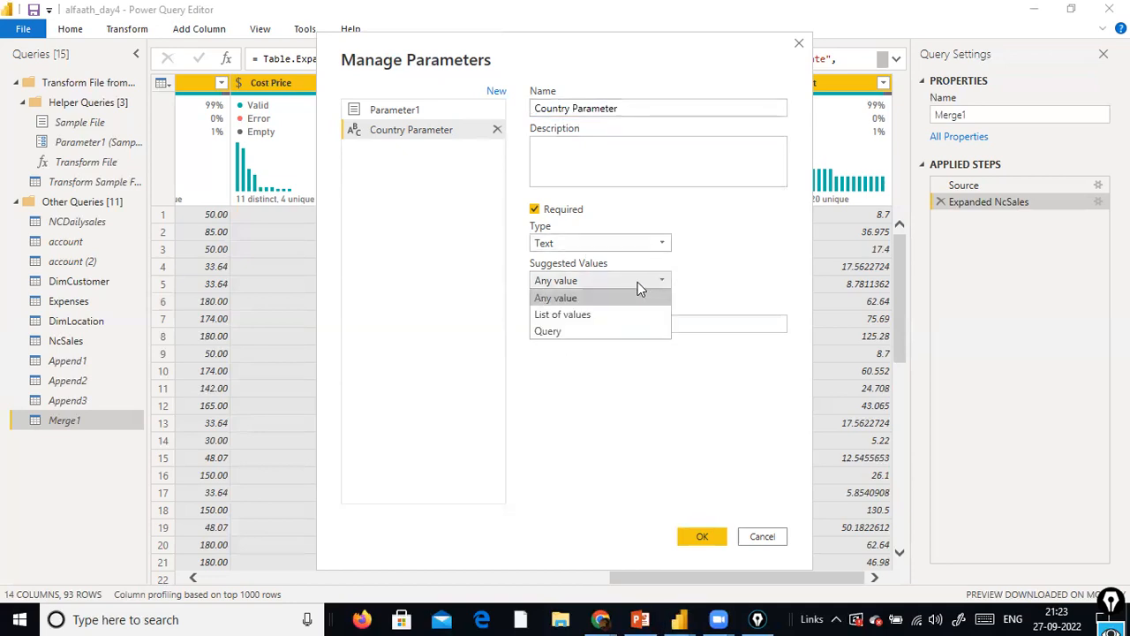
{"action": "left_click", "coordinate": [589, 301]}
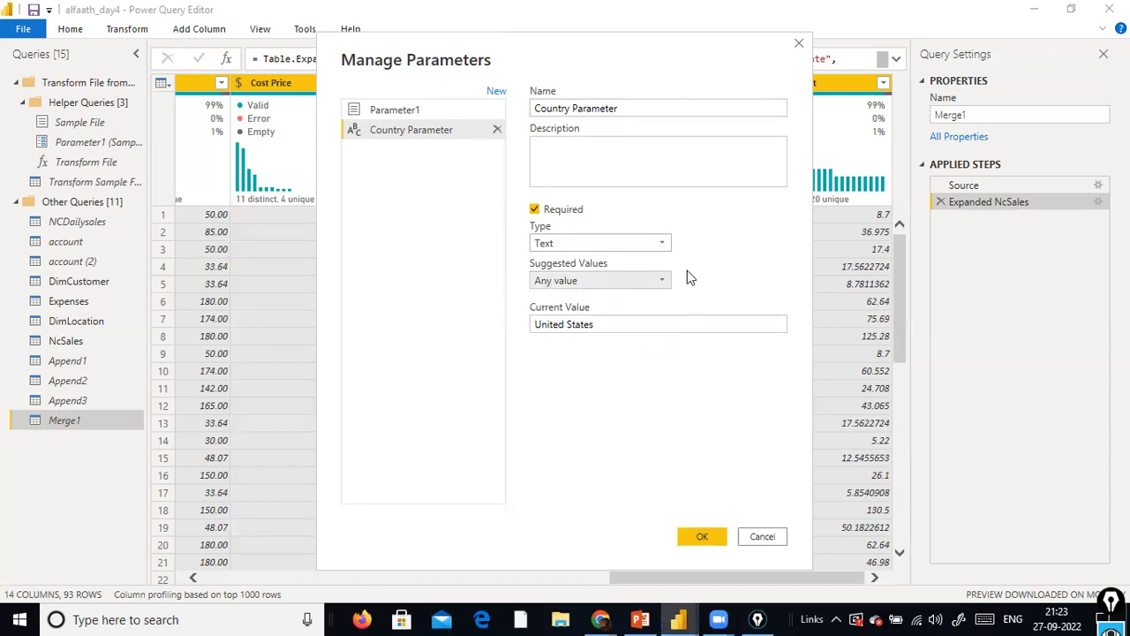
{"action": "left_click", "coordinate": [633, 326]}
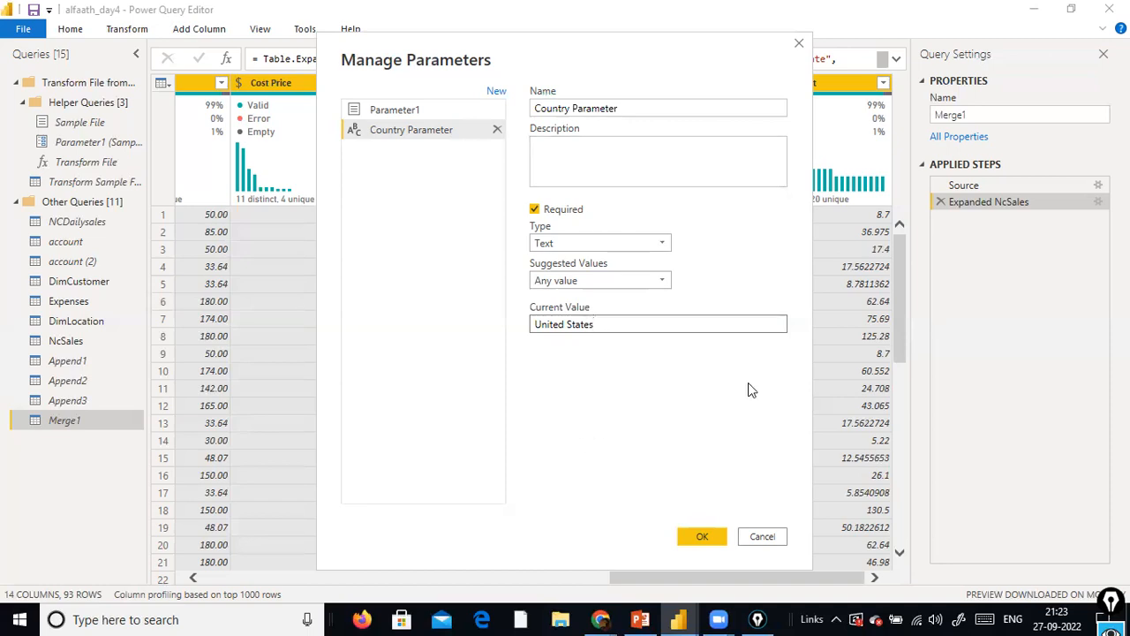
{"action": "left_click", "coordinate": [711, 536]}
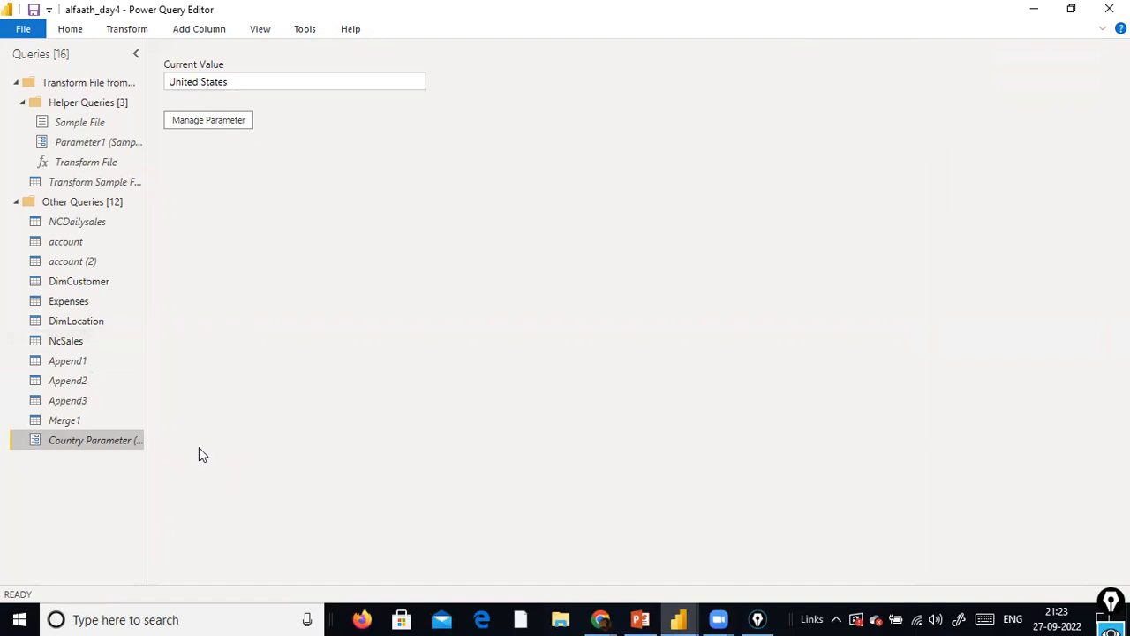
Open the NcSales query and examine its columns and the operations available for the LocationKey column
{"action": "left_click", "coordinate": [83, 339]}
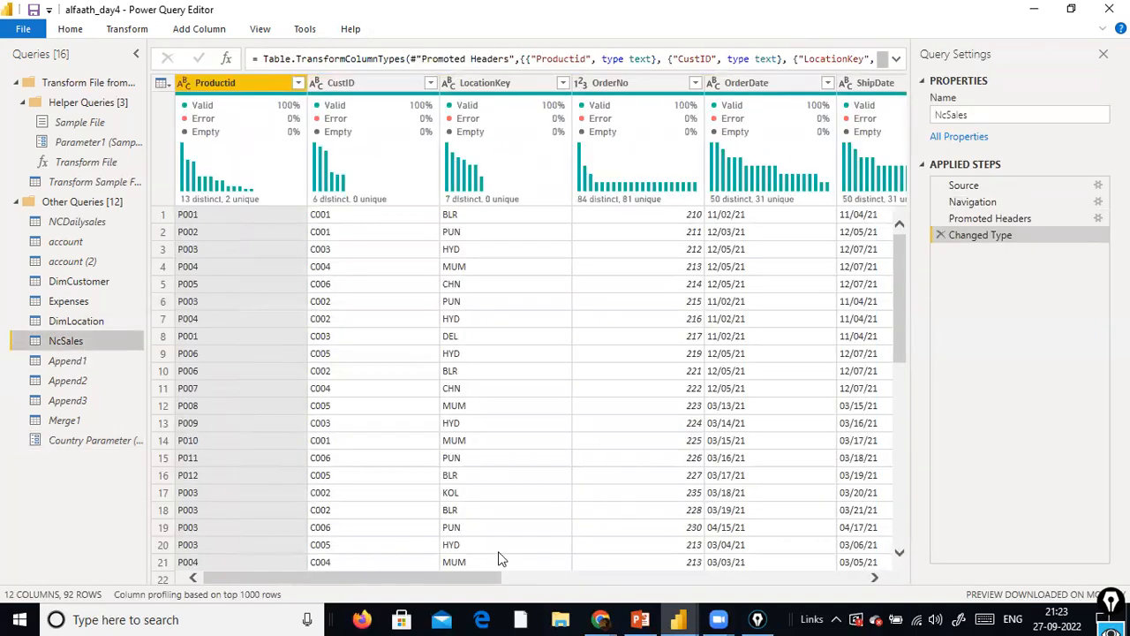
{"action": "mouse_move", "coordinate": [303, 581]}
{"action": "left_mouse_down"}
{"action": "mouse_move", "coordinate": [717, 583]}
{"action": "mouse_move", "coordinate": [288, 564]}
{"action": "left_mouse_up"}
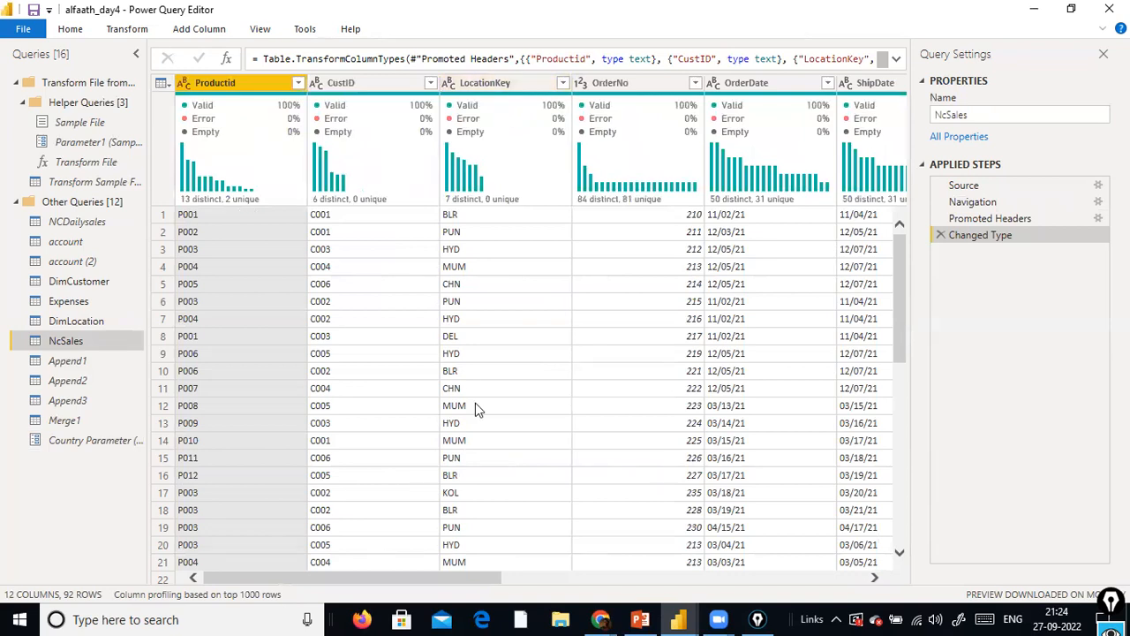
{"action": "left_click_drag", "start_coordinate": [442, 580], "coordinate": [204, 565]}
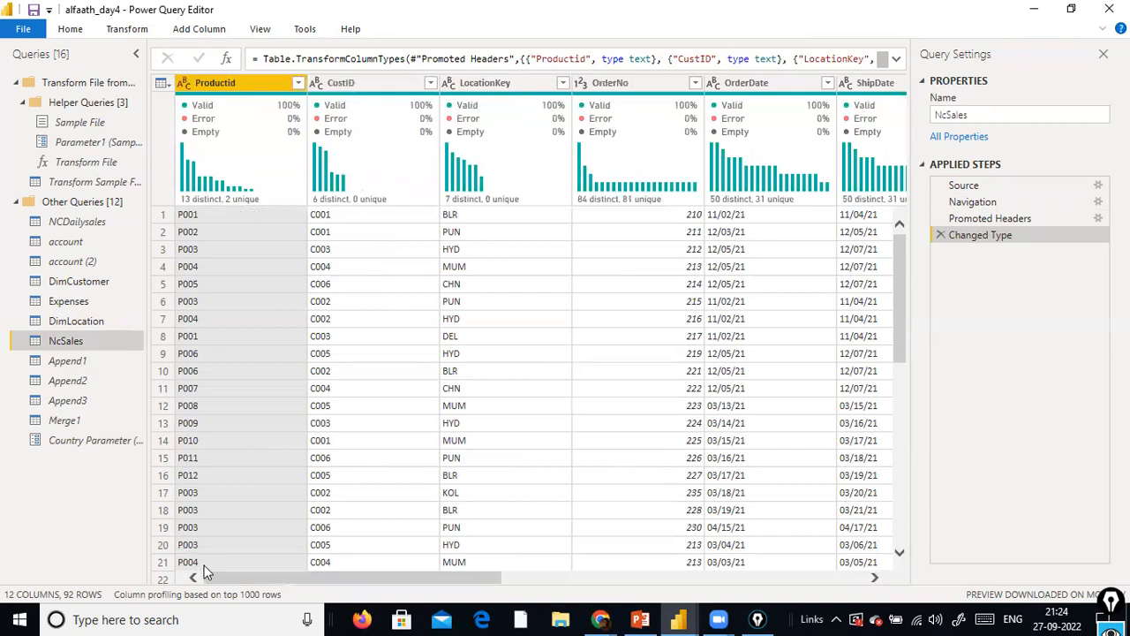
{"action": "right_click", "coordinate": [500, 89]}
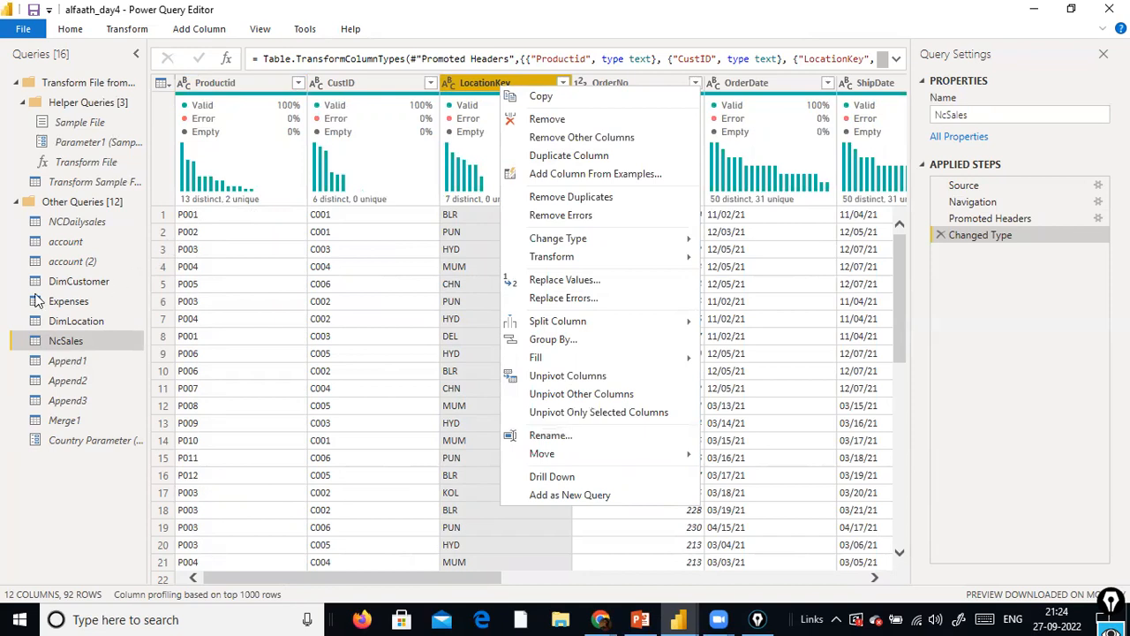
{"action": "mouse_move", "coordinate": [600, 262]}
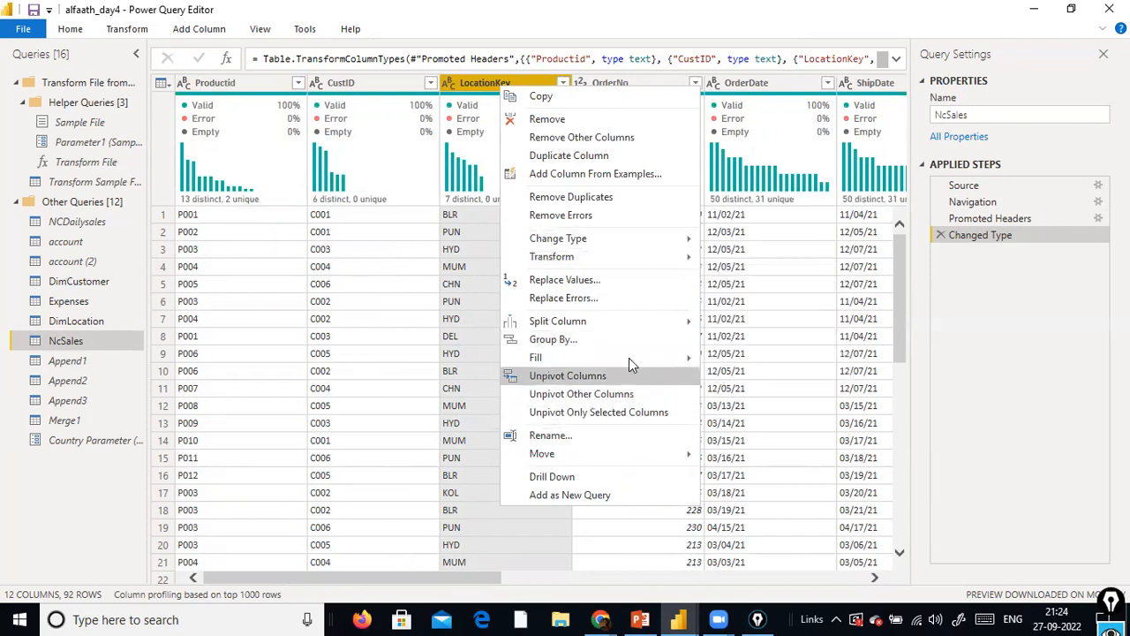
{"action": "left_click", "coordinate": [18, 561]}
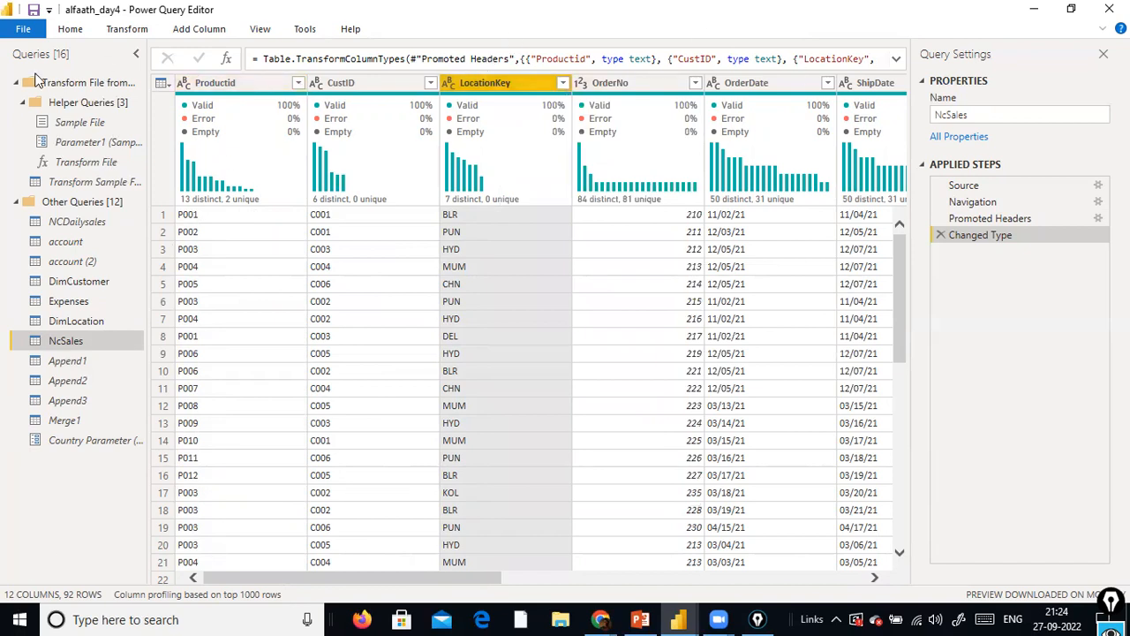
Import sales_w04.csv from the dat1 folder on drive D as a new Text/CSV query, keeping the comma delimiter
{"action": "left_click", "coordinate": [67, 29]}
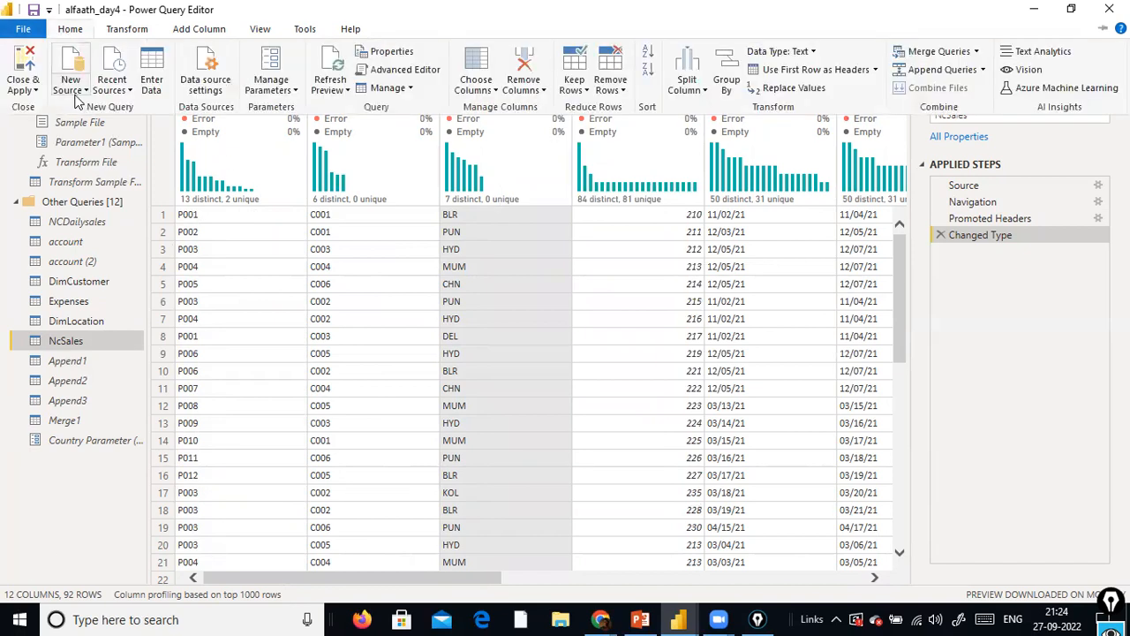
{"action": "left_click", "coordinate": [76, 88]}
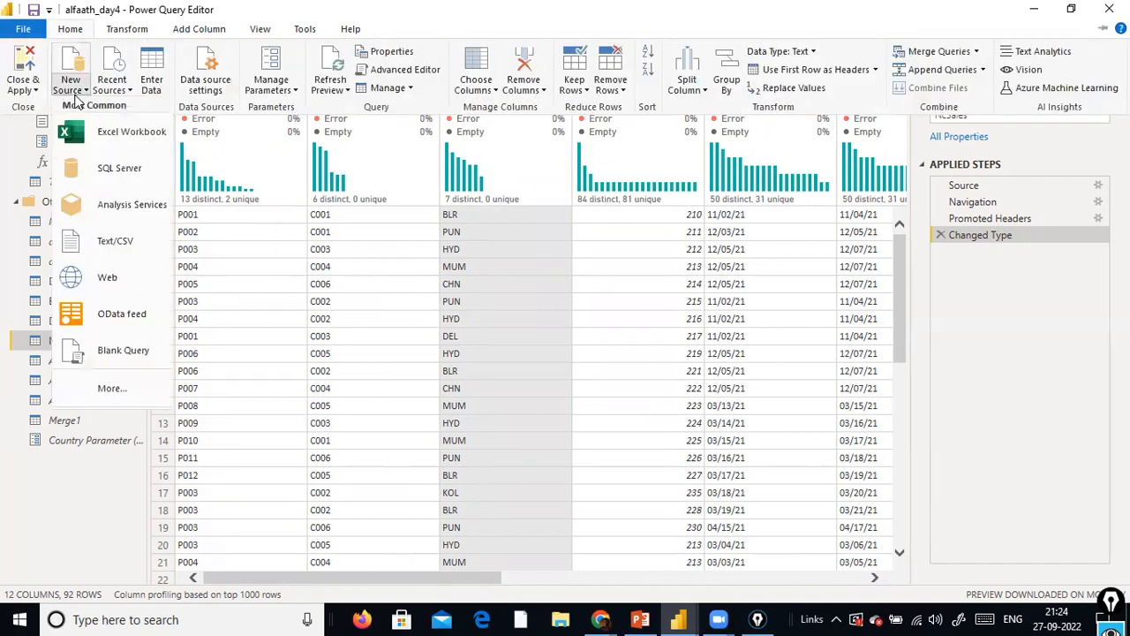
{"action": "left_click", "coordinate": [122, 240]}
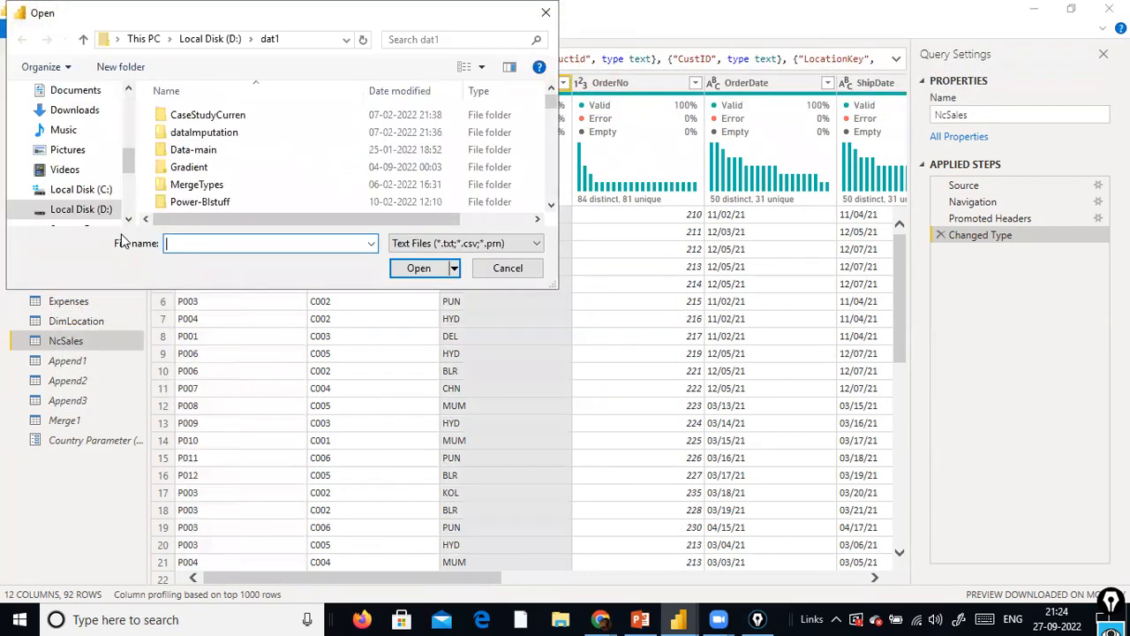
{"action": "left_click", "coordinate": [202, 203]}
{"action": "type", "text": "sales"}
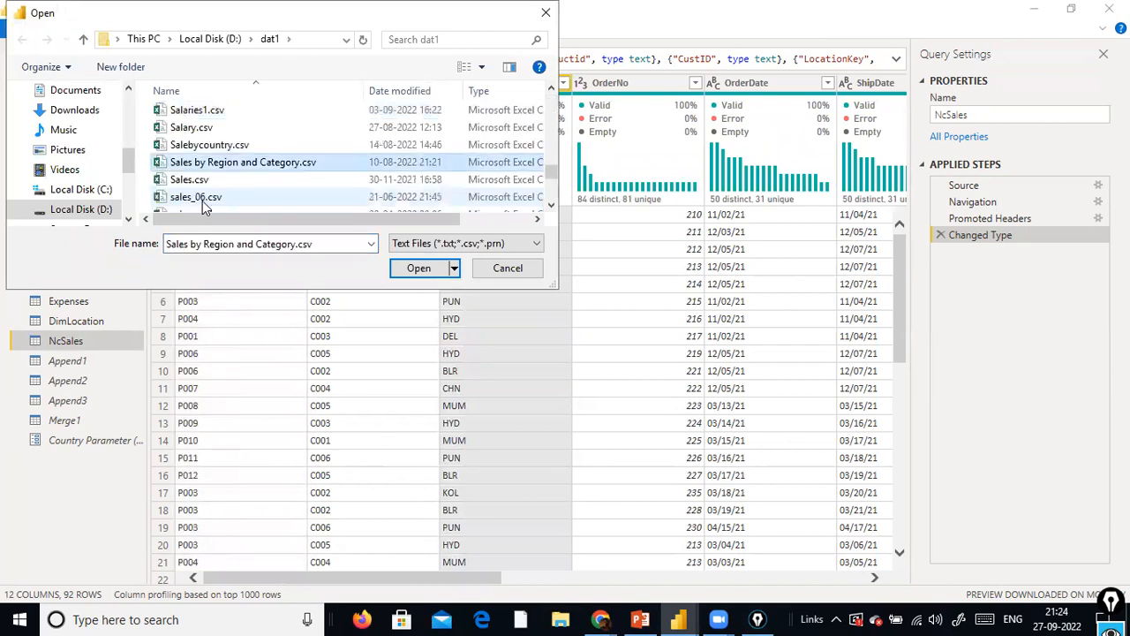
{"action": "key", "text": "Down"}
{"action": "key", "text": "Down"}
{"action": "key", "text": "Down"}
{"action": "key", "text": "Down"}
{"action": "key", "text": "Down"}
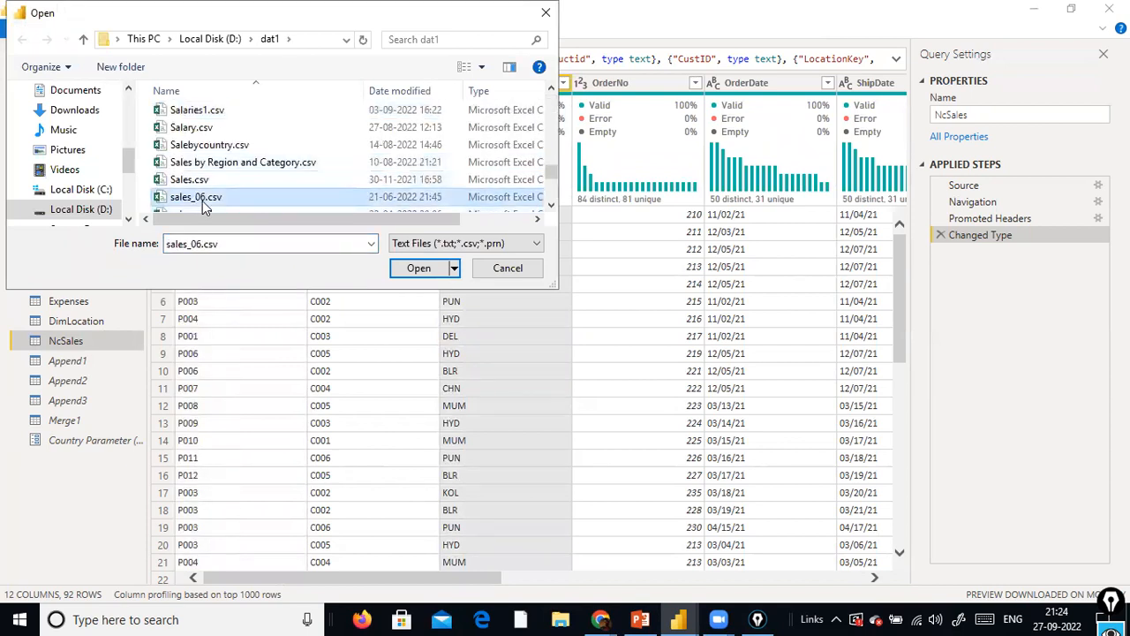
{"action": "key", "text": "Up"}
{"action": "key", "text": "Up"}
{"action": "key", "text": "Return"}
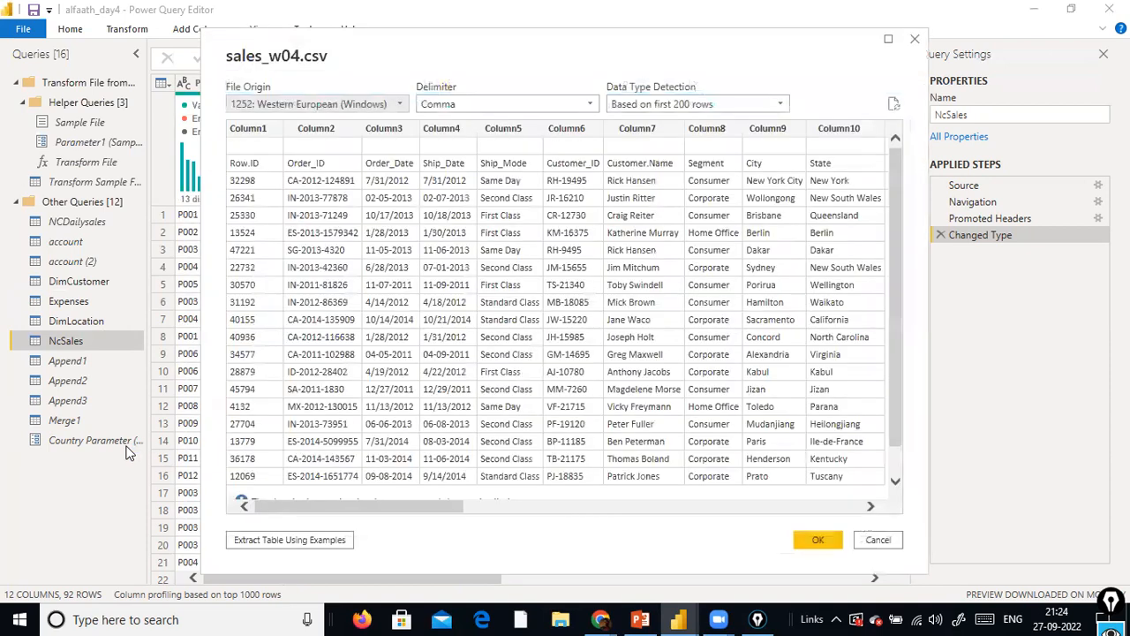
{"action": "left_click", "coordinate": [811, 538]}
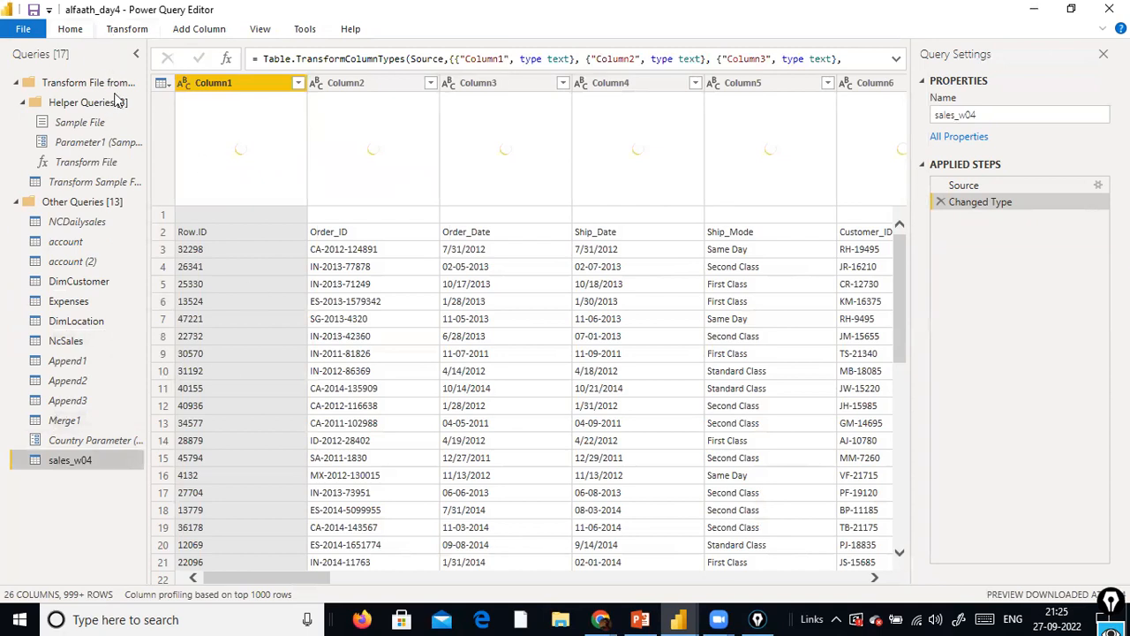
Promote the first row of the sales_w04 query to column headers
{"action": "left_click", "coordinate": [126, 34]}
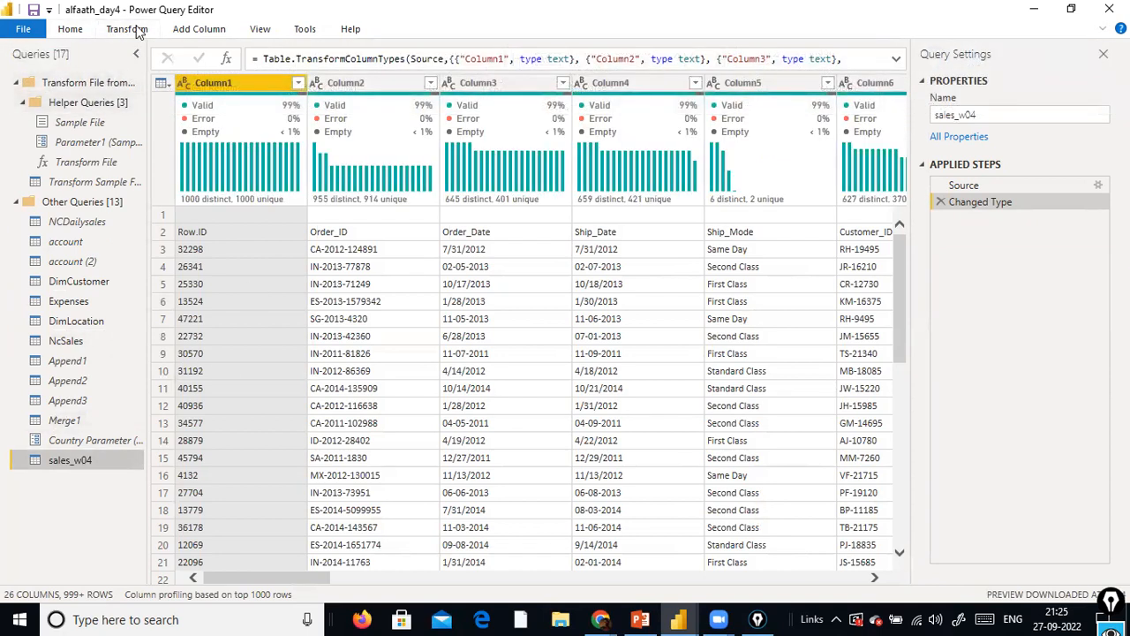
{"action": "left_click", "coordinate": [95, 94]}
{"action": "left_click", "coordinate": [93, 105]}
{"action": "left_click", "coordinate": [121, 32]}
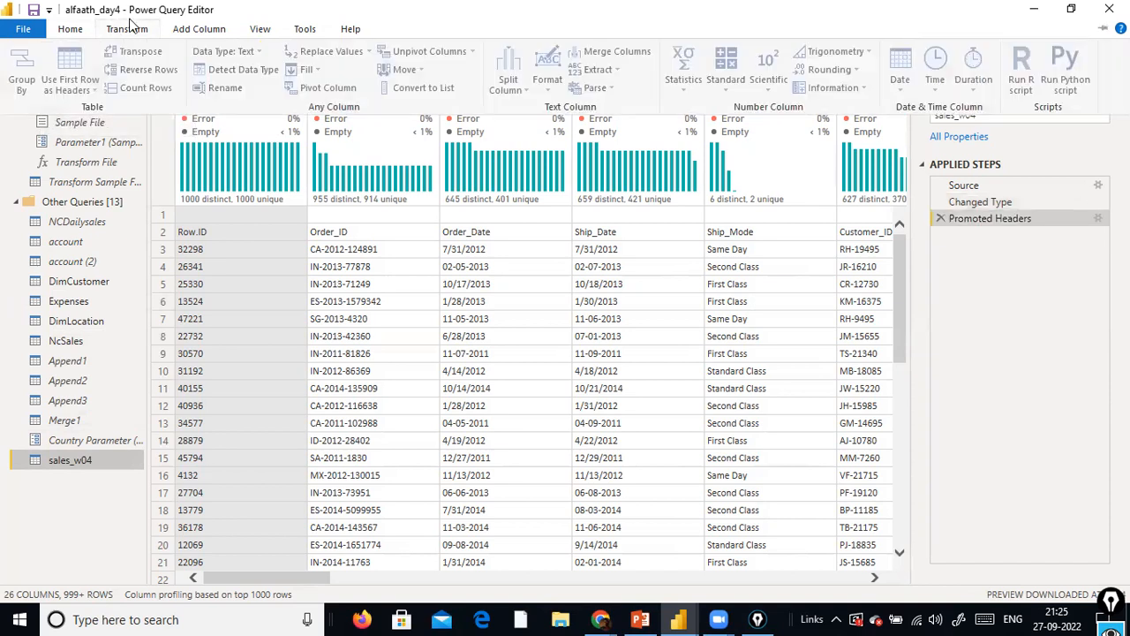
Promote the first row of sales_w04 to headers again so that Row.ID, Order_ID and Order_Date become column names
{"action": "left_click", "coordinate": [89, 92]}
{"action": "left_click", "coordinate": [101, 106]}
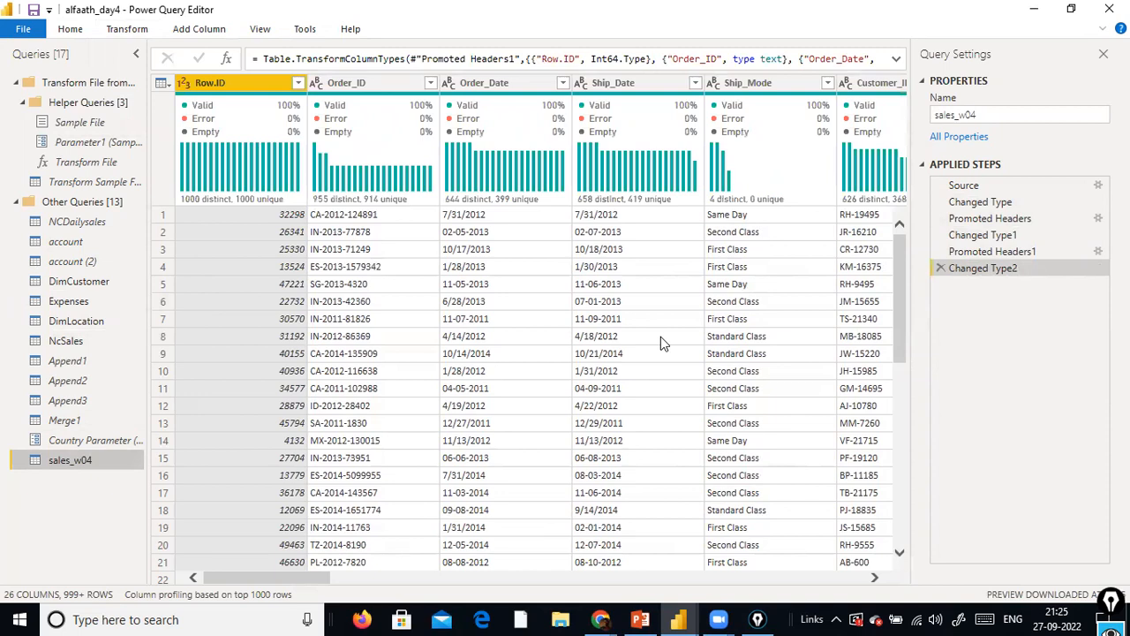
{"action": "scroll", "coordinate": [660, 336], "scroll_direction": "down", "scroll_amount": 10}
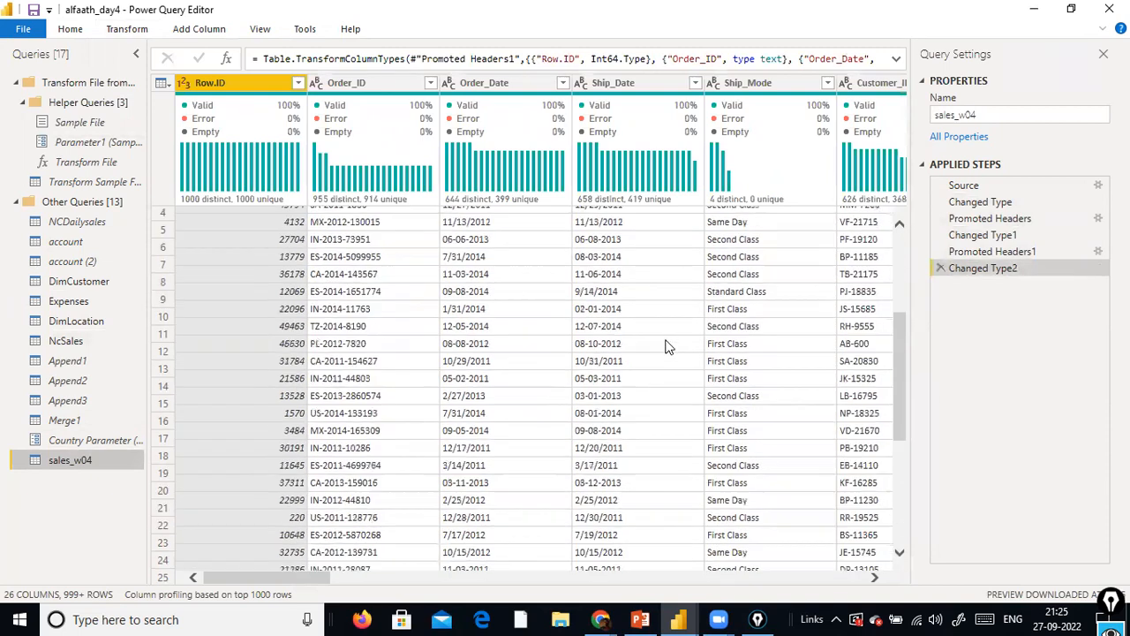
{"action": "scroll", "coordinate": [668, 347], "scroll_direction": "up", "scroll_amount": 10}
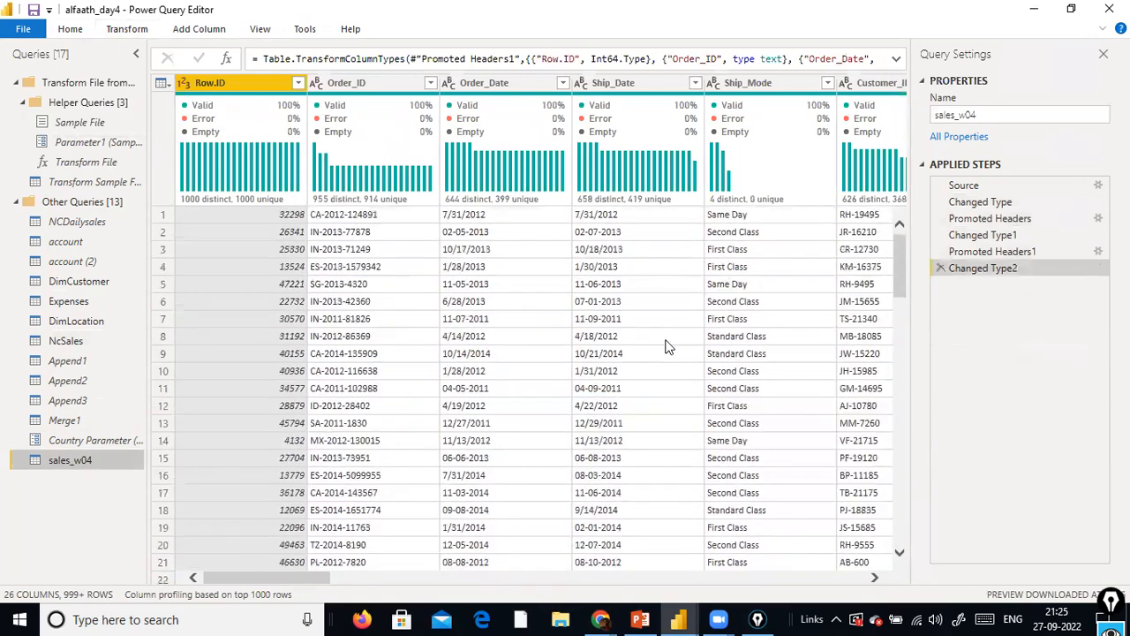
Narrow the Query Settings pane to widen the sales_w04 preview and look through its columns
{"action": "left_click_drag", "start_coordinate": [247, 579], "coordinate": [189, 532]}
{"action": "left_click_drag", "start_coordinate": [911, 351], "coordinate": [1015, 356]}
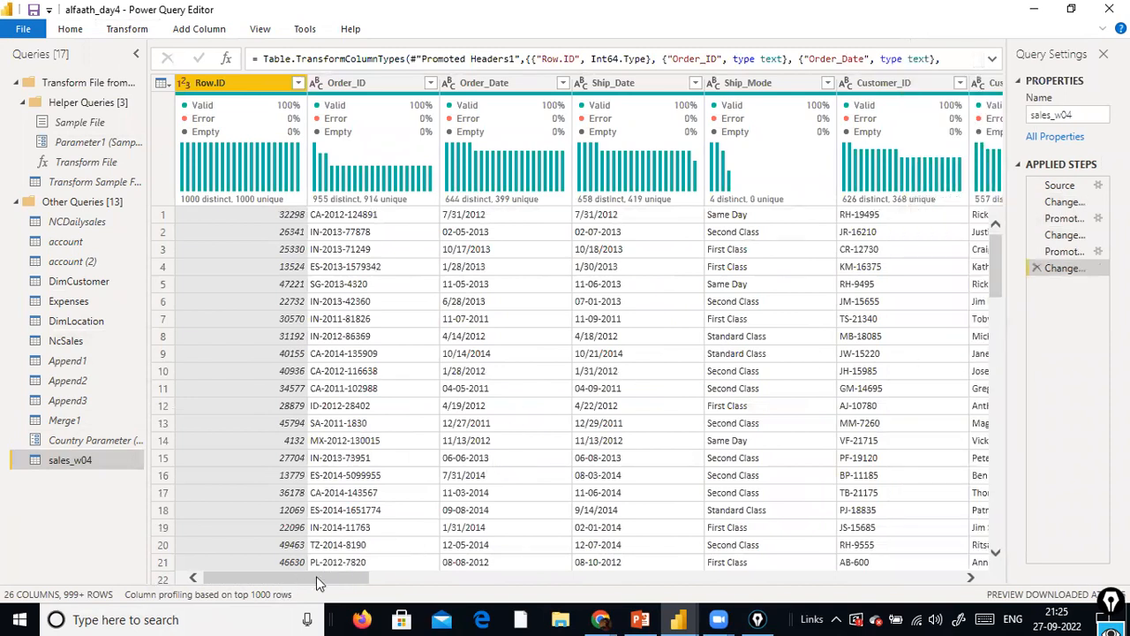
{"action": "left_click", "coordinate": [485, 579]}
{"action": "left_click_drag", "start_coordinate": [485, 579], "coordinate": [426, 531]}
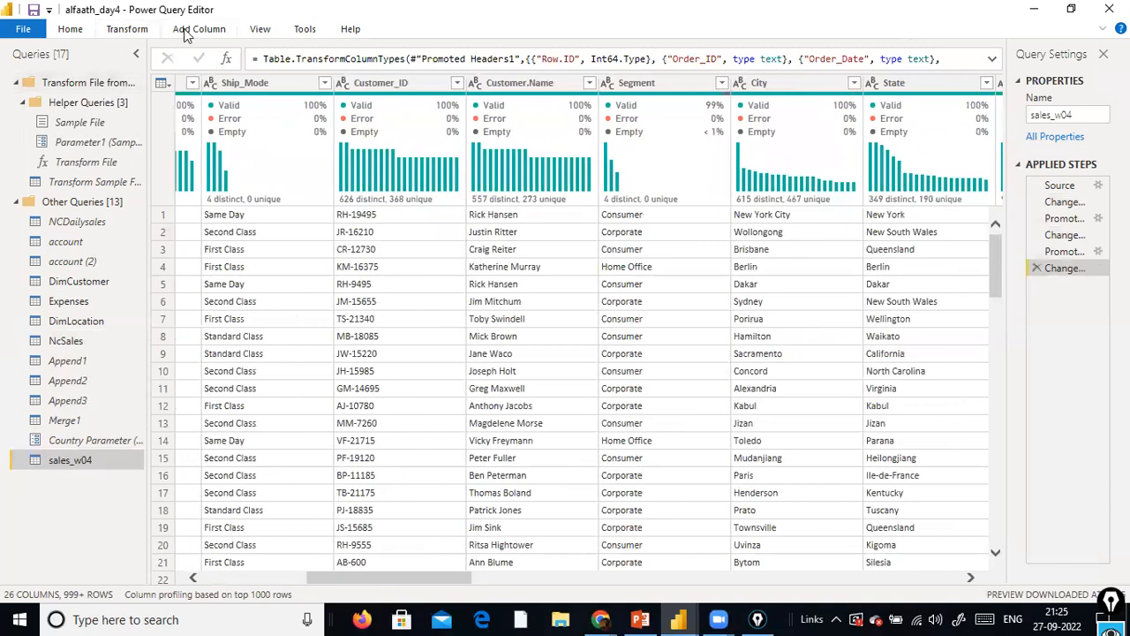
Find the Country column of sales_w04 with Go to Column, searching for "countr"
{"action": "left_click", "coordinate": [262, 29]}
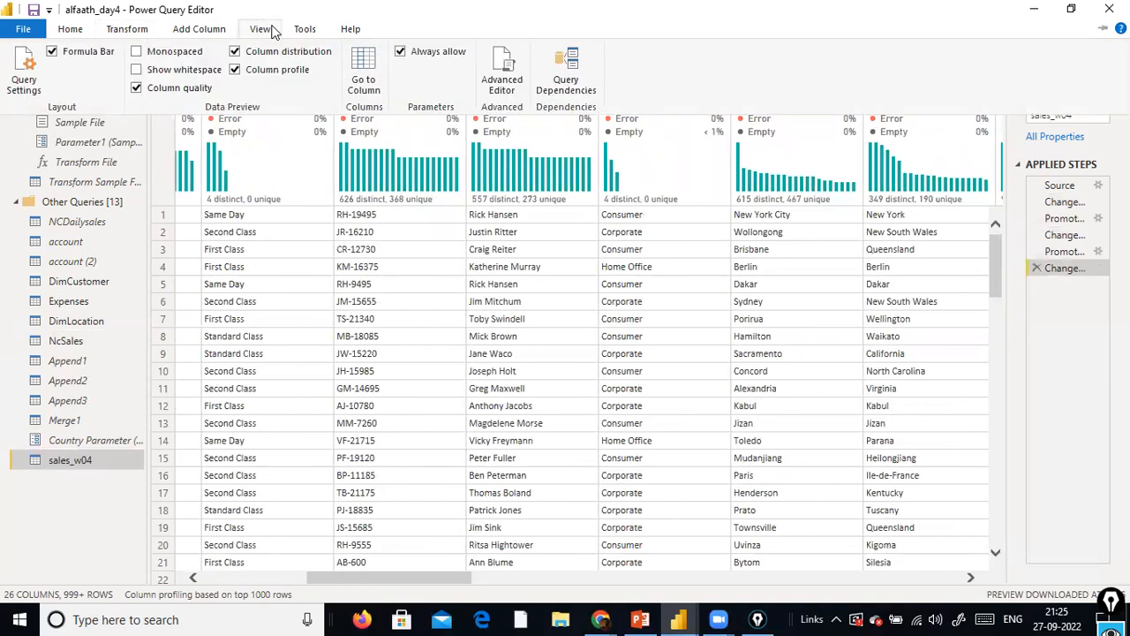
{"action": "left_click", "coordinate": [369, 81]}
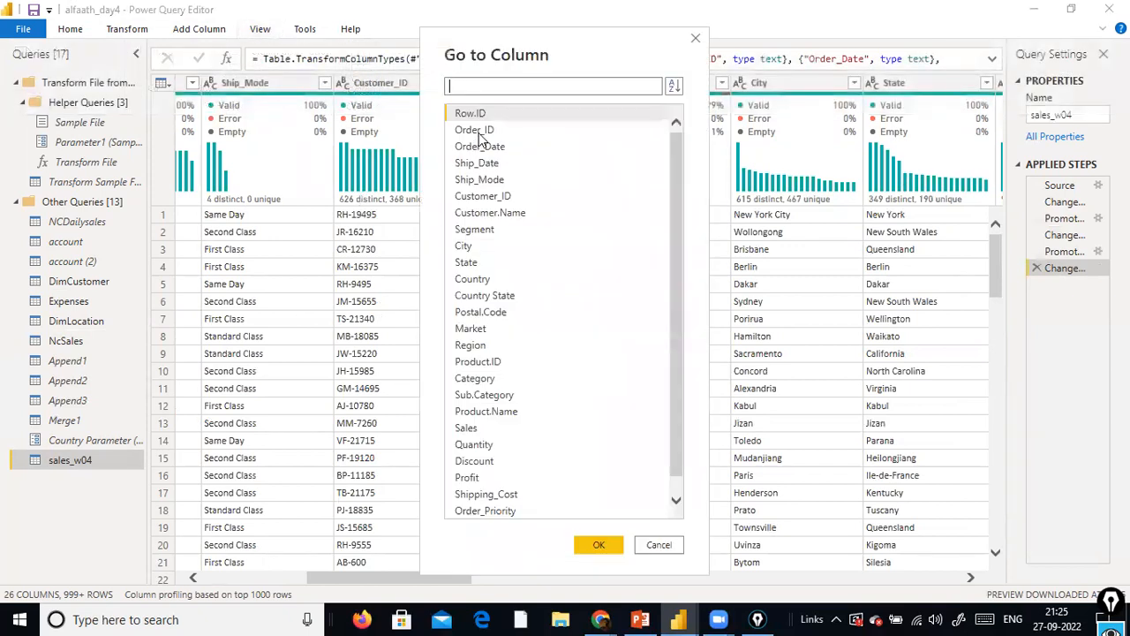
{"action": "type", "text": "countr"}
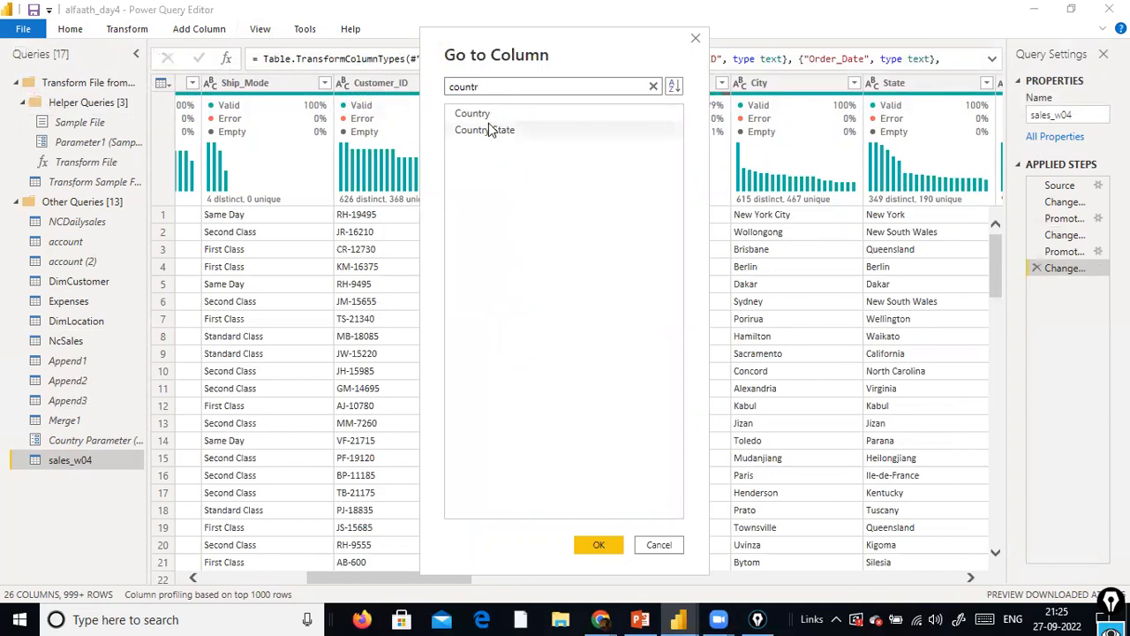
{"action": "left_click", "coordinate": [485, 115]}
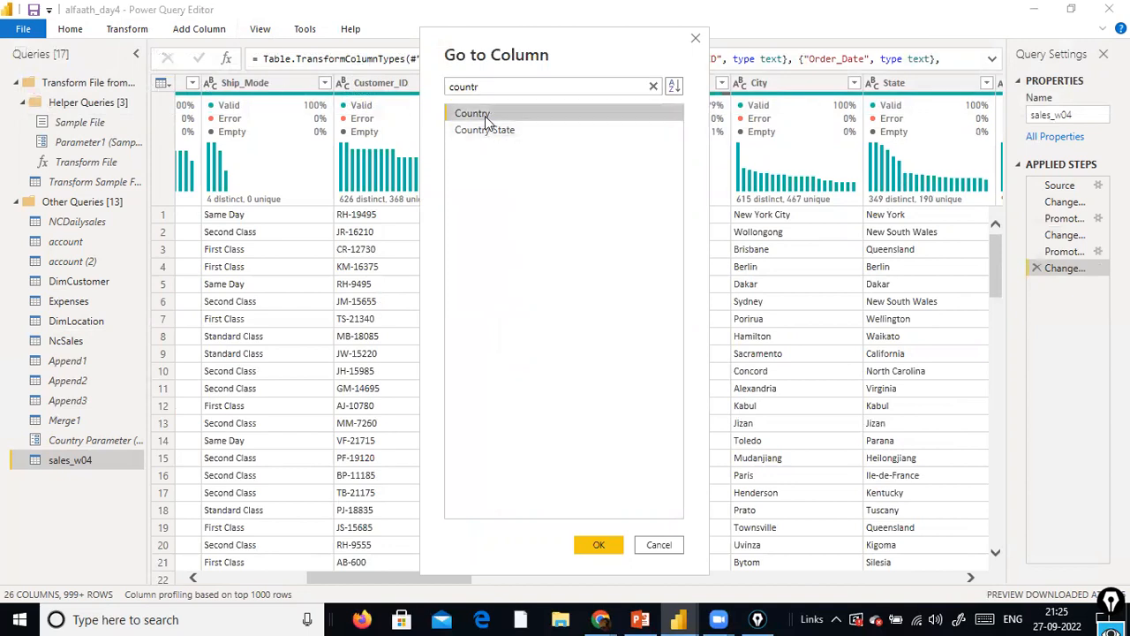
{"action": "left_click", "coordinate": [607, 544]}
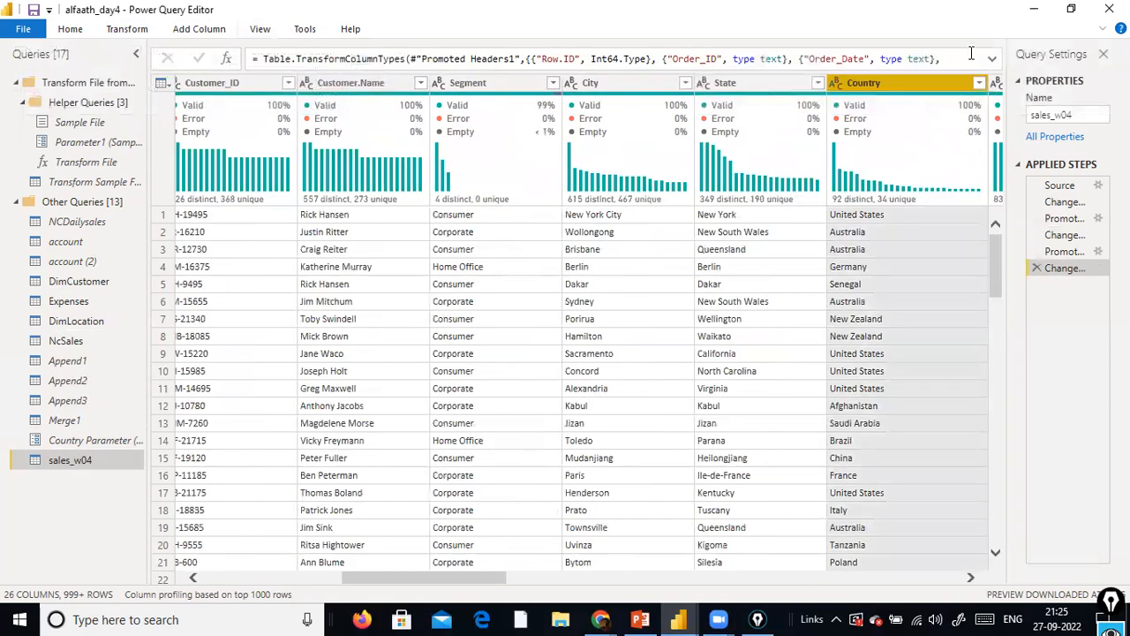
{"action": "left_click_drag", "start_coordinate": [479, 576], "coordinate": [578, 554]}
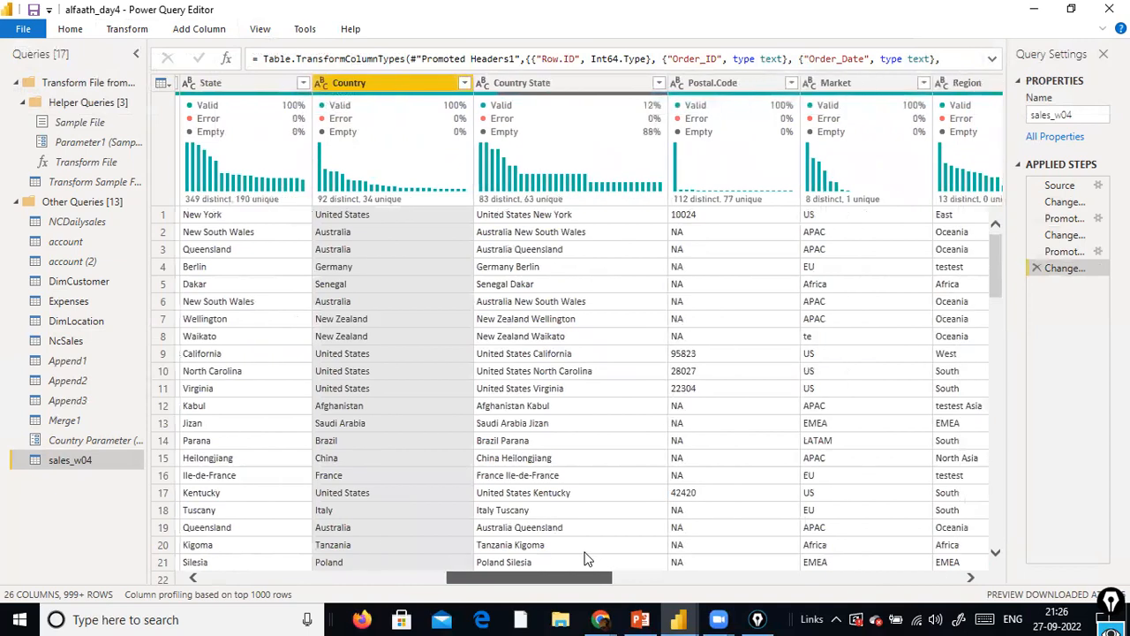
Start an Equals text filter on the Country column, keeping the basic mode and the equals operator
{"action": "right_click", "coordinate": [398, 91]}
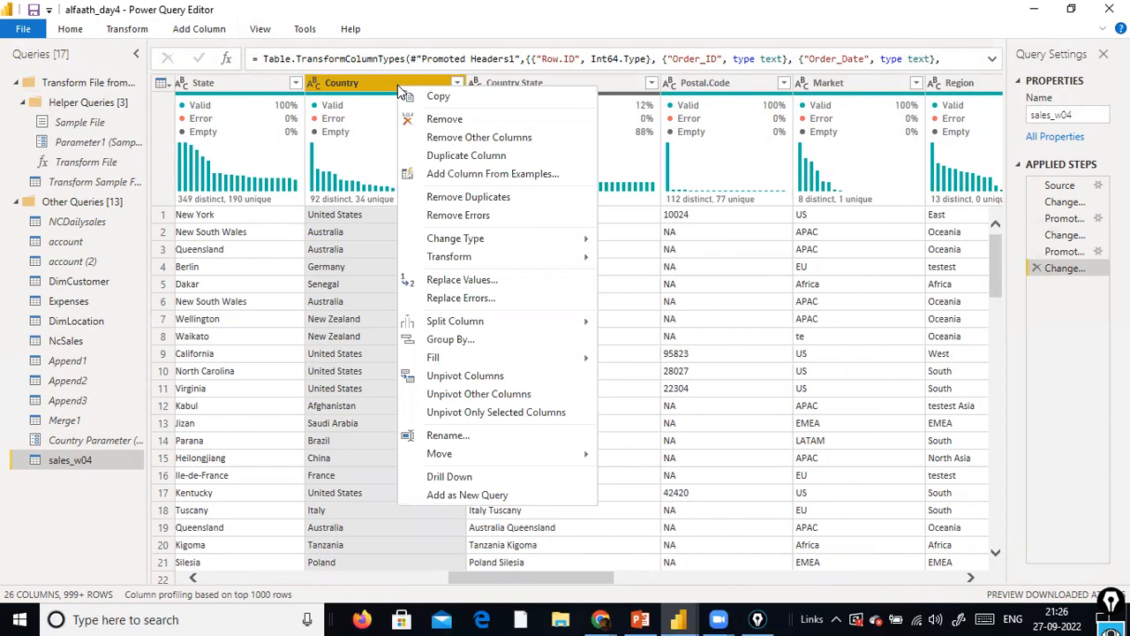
{"action": "left_click", "coordinate": [441, 94]}
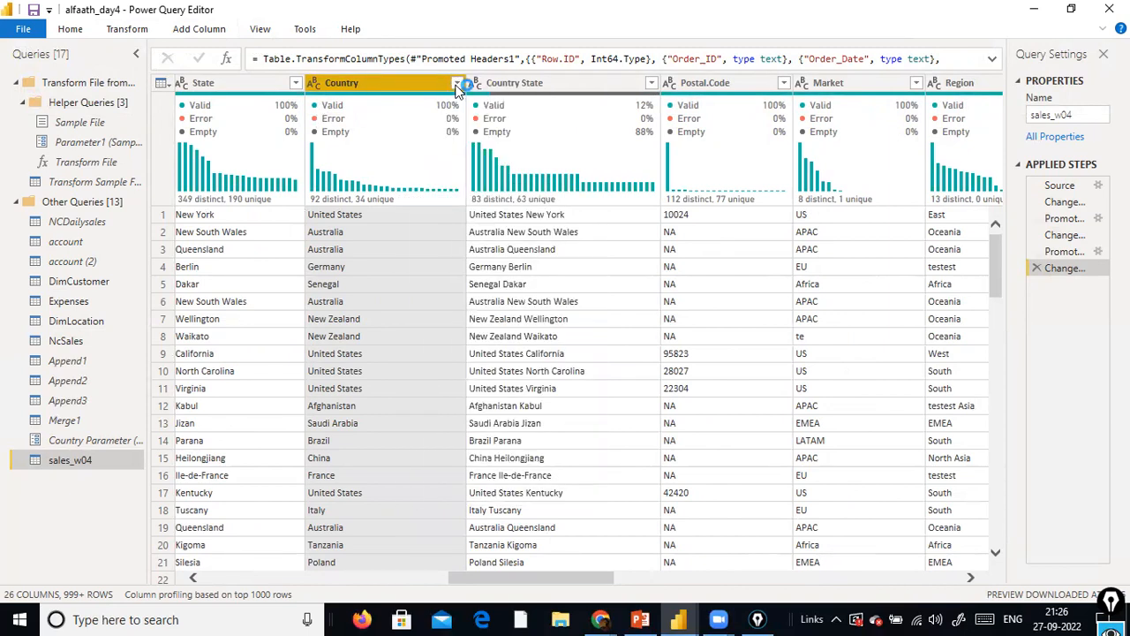
{"action": "left_click", "coordinate": [457, 85]}
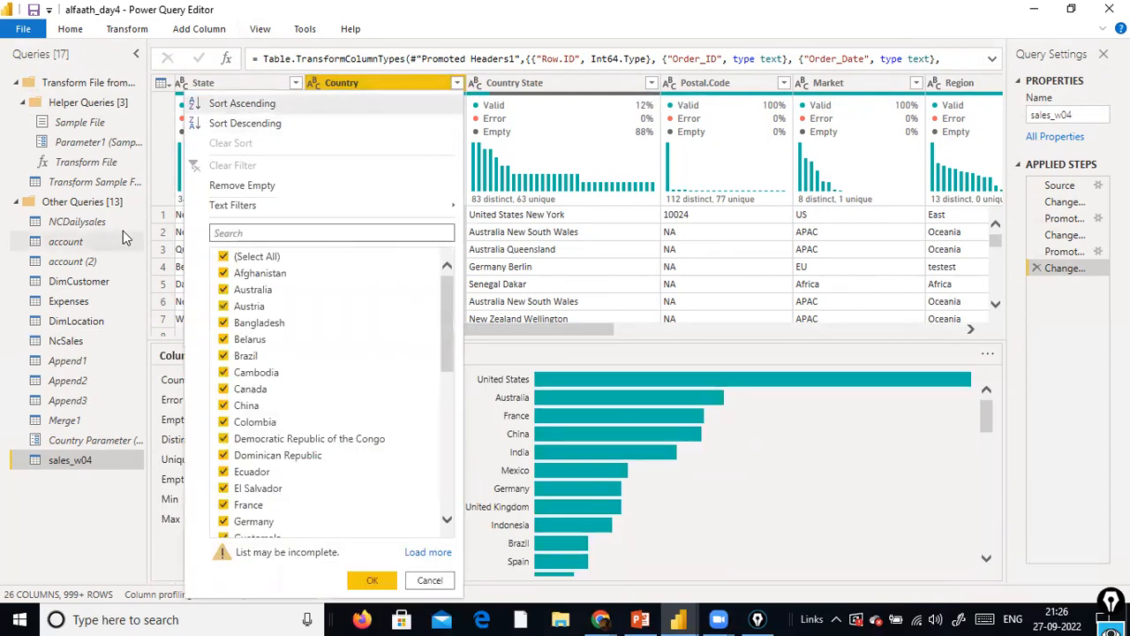
{"action": "mouse_move", "coordinate": [254, 208]}
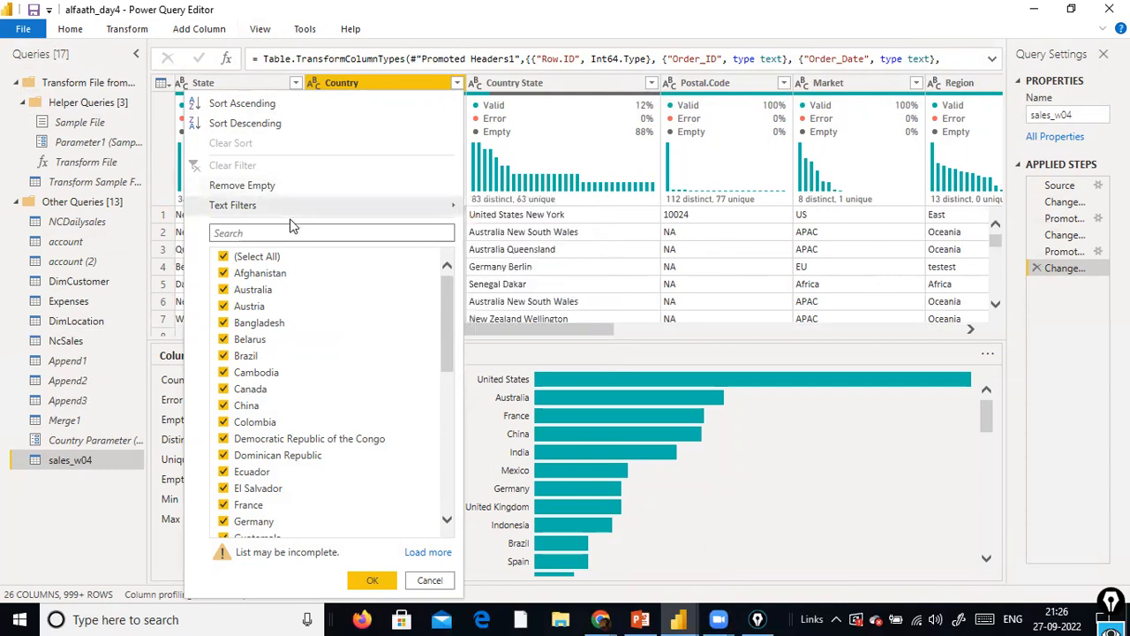
{"action": "mouse_move", "coordinate": [397, 208]}
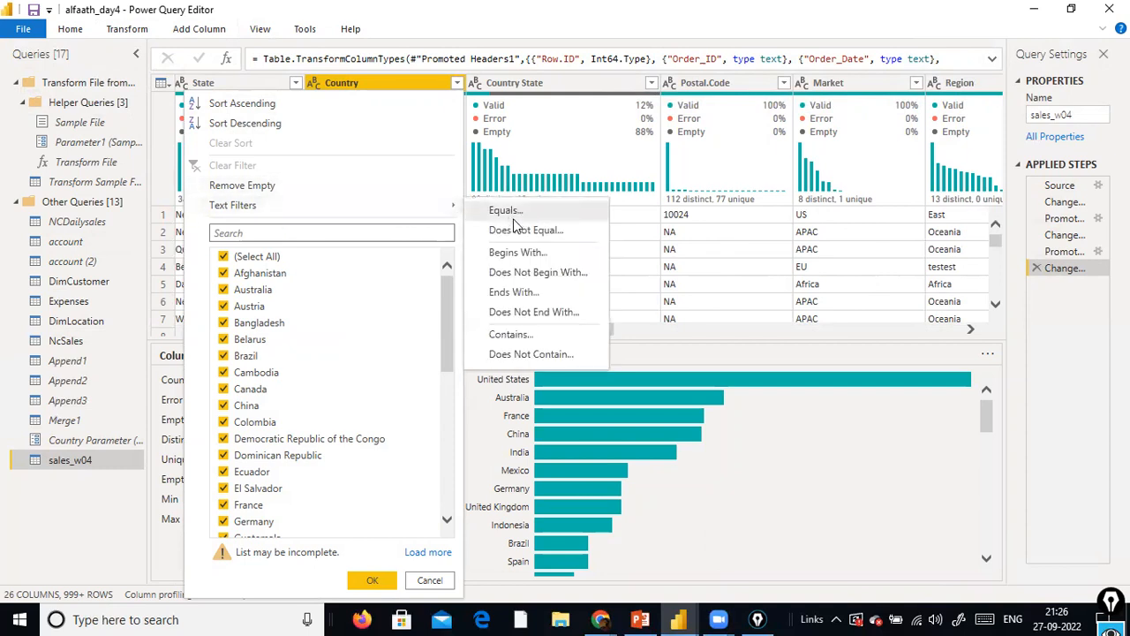
{"action": "left_click", "coordinate": [508, 213]}
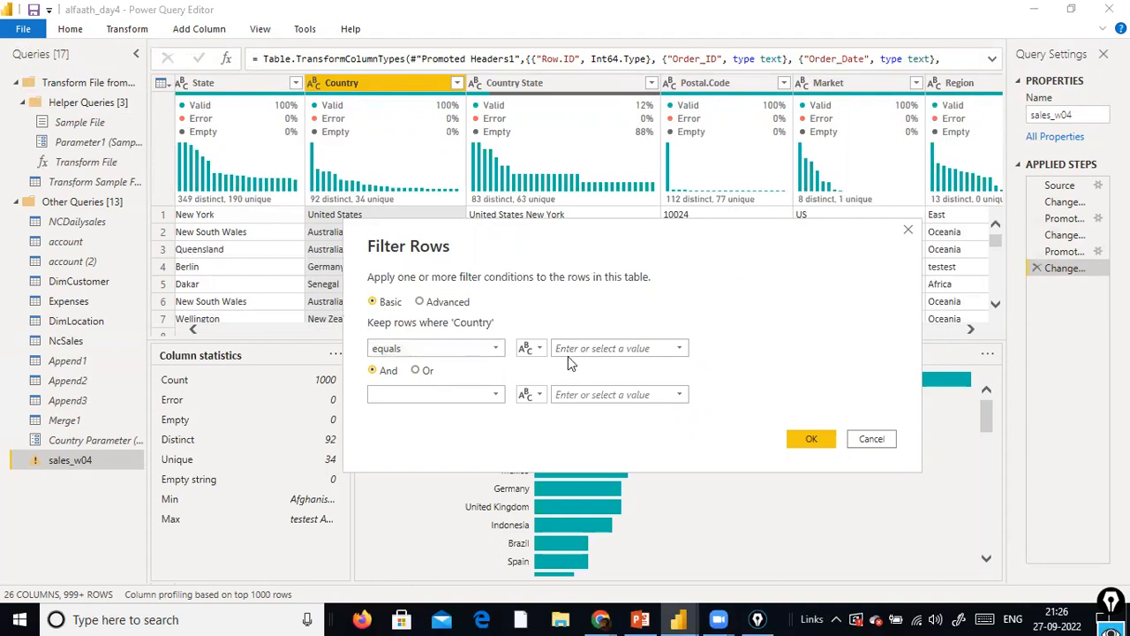
{"action": "left_click", "coordinate": [497, 348]}
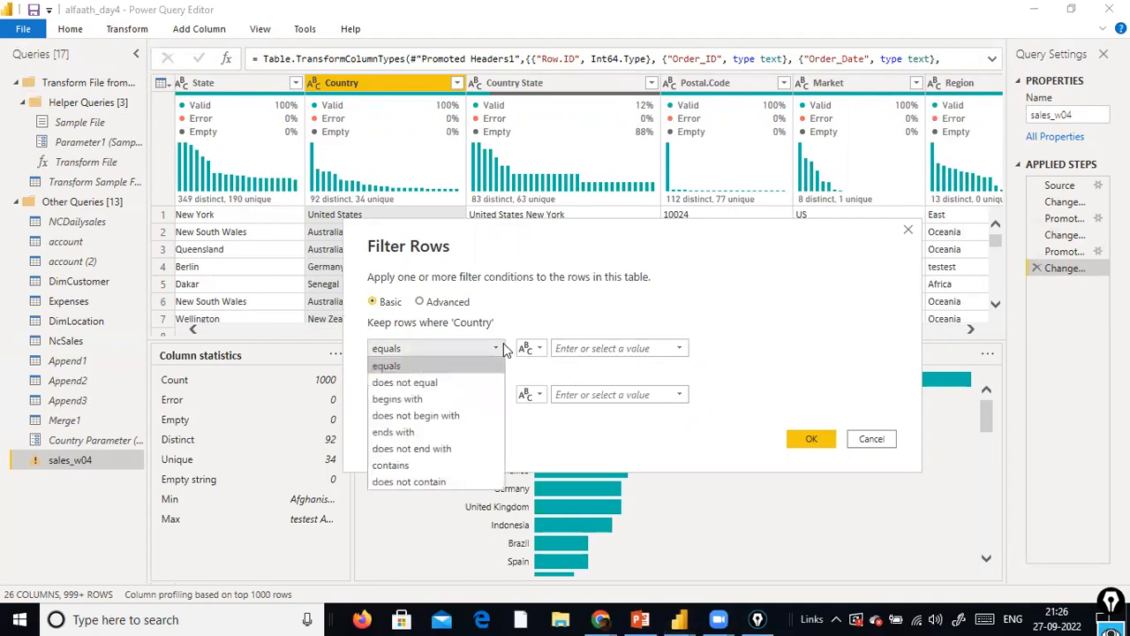
{"action": "left_click", "coordinate": [450, 372]}
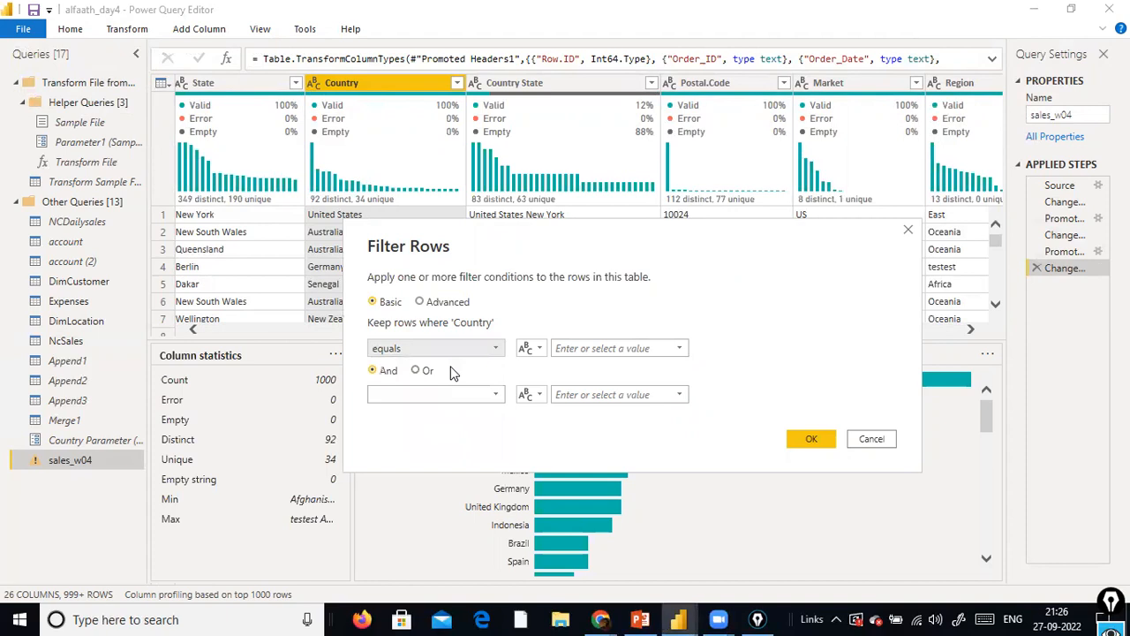
Try Canada as a fixed text value for the Country equals condition
{"action": "left_click", "coordinate": [539, 350]}
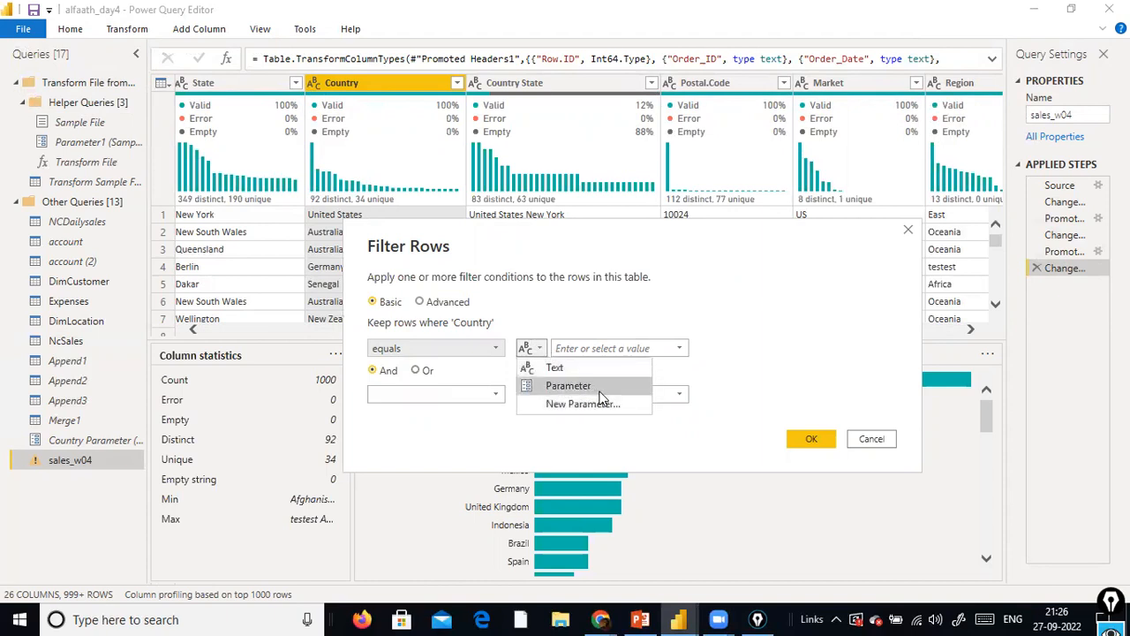
{"action": "left_click", "coordinate": [565, 369]}
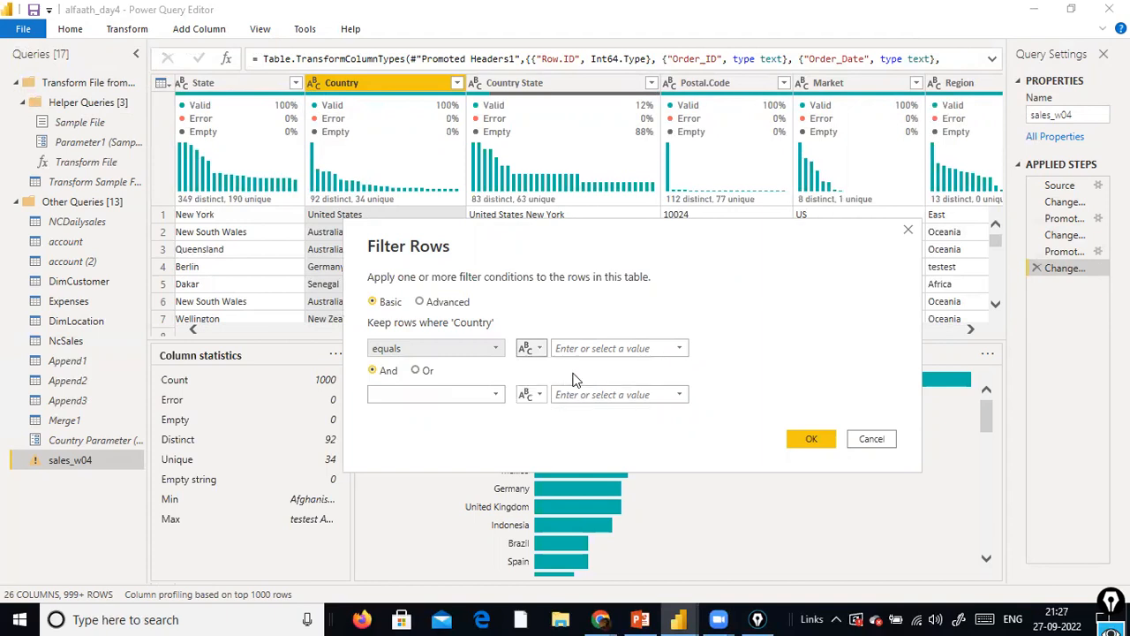
{"action": "left_click", "coordinate": [678, 349]}
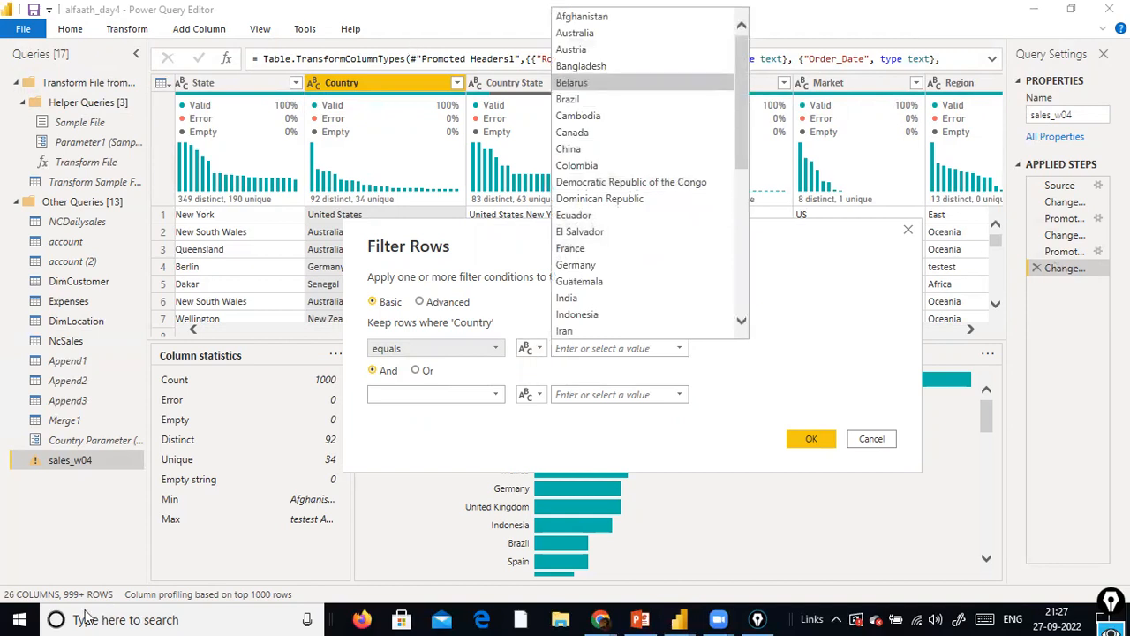
{"action": "left_click", "coordinate": [679, 349]}
{"action": "left_click", "coordinate": [680, 349]}
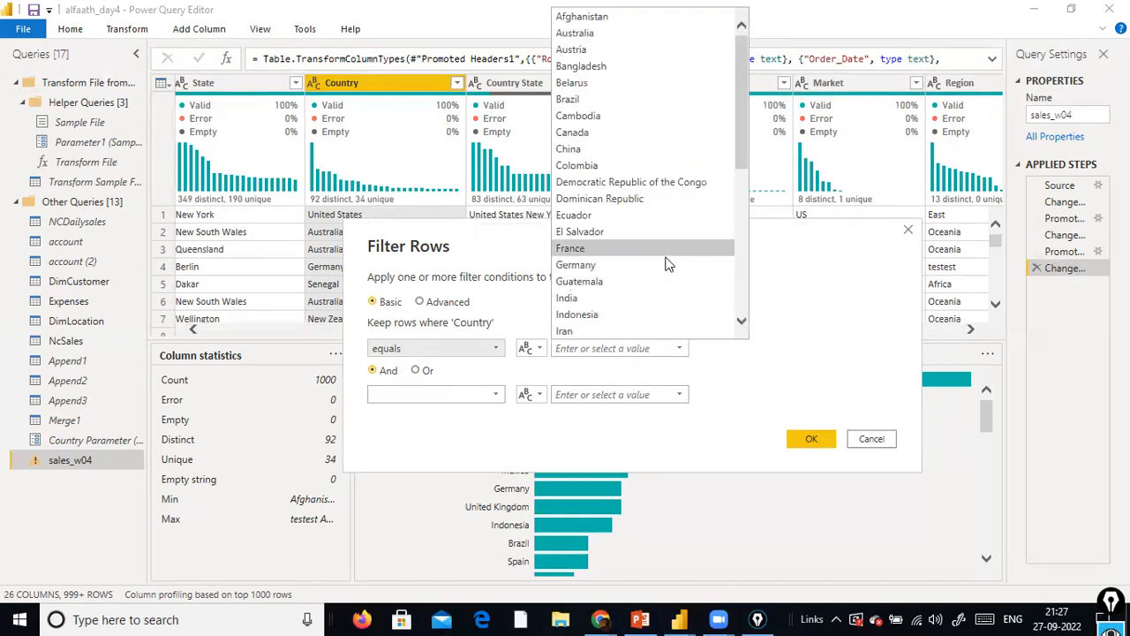
{"action": "scroll", "coordinate": [668, 265], "scroll_direction": "down", "scroll_amount": 5}
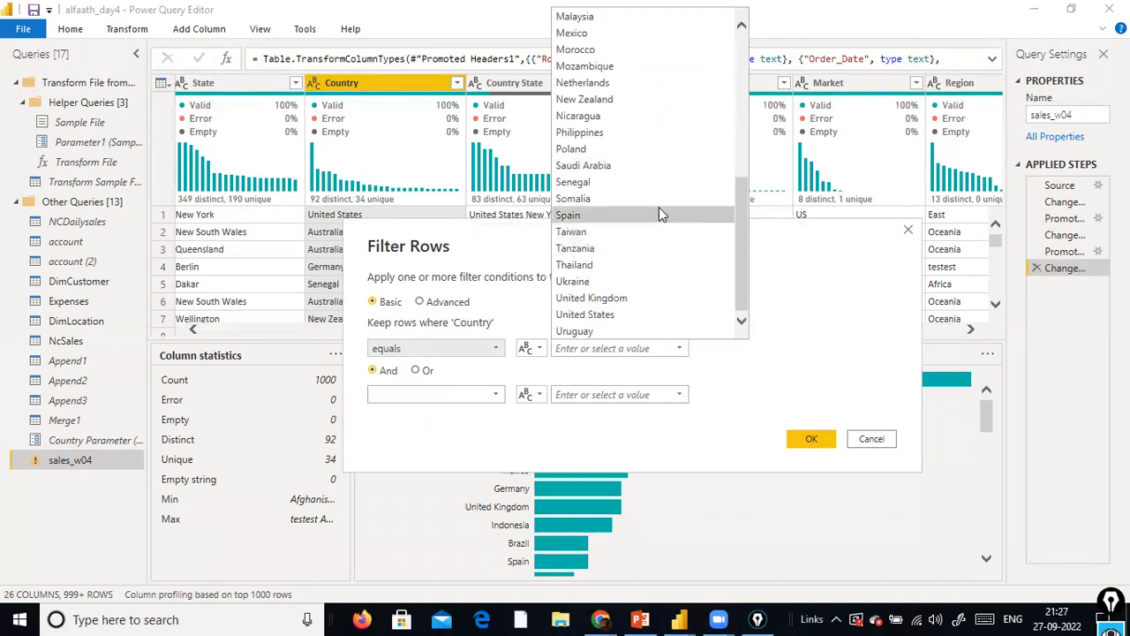
{"action": "scroll", "coordinate": [659, 206], "scroll_direction": "up", "scroll_amount": 6}
{"action": "left_click", "coordinate": [627, 80]}
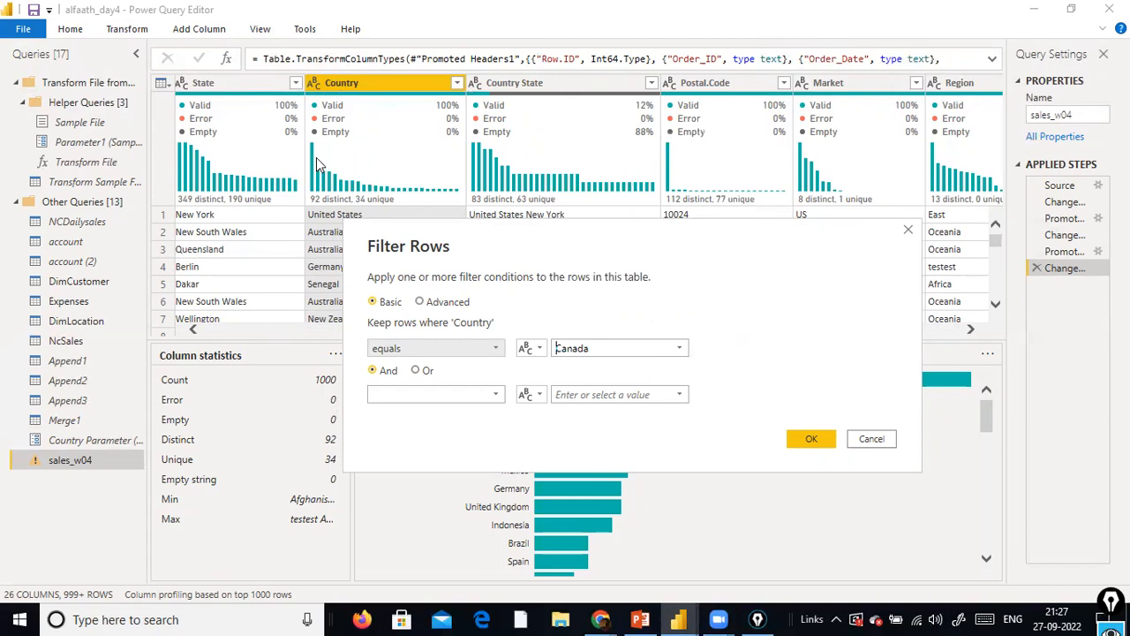
{"action": "left_click", "coordinate": [678, 348]}
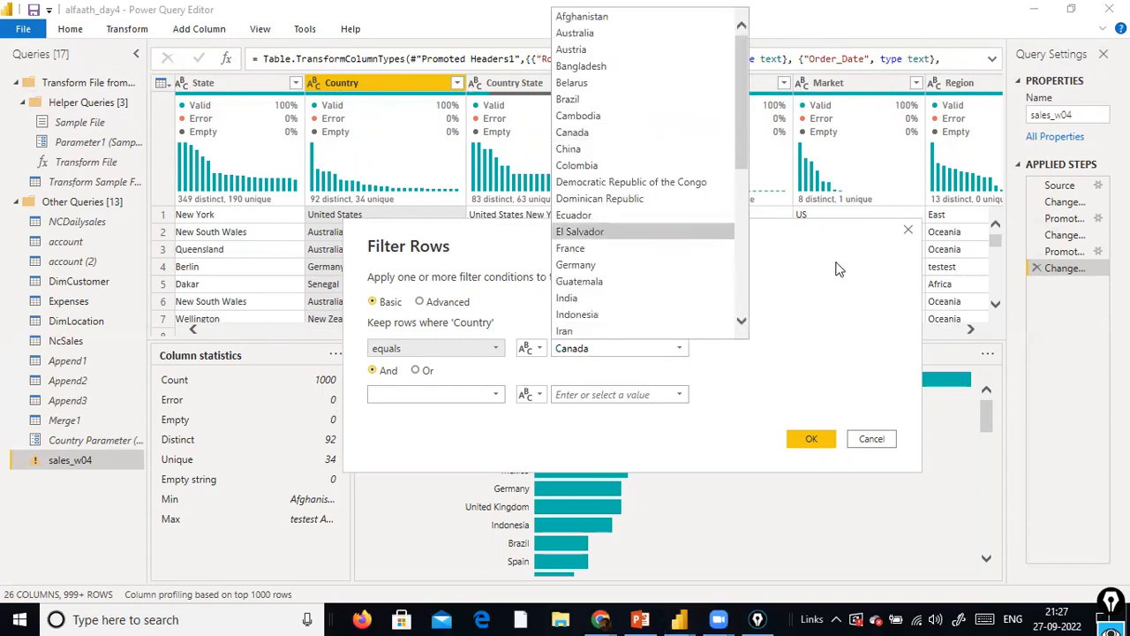
{"action": "left_click", "coordinate": [668, 346]}
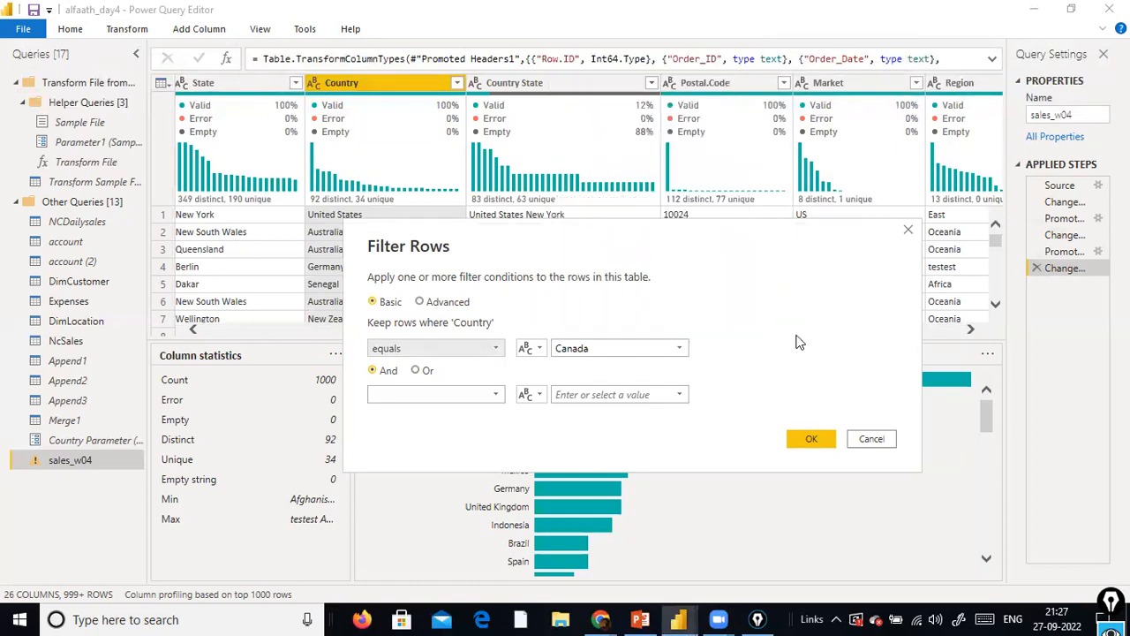
{"action": "left_click", "coordinate": [533, 348]}
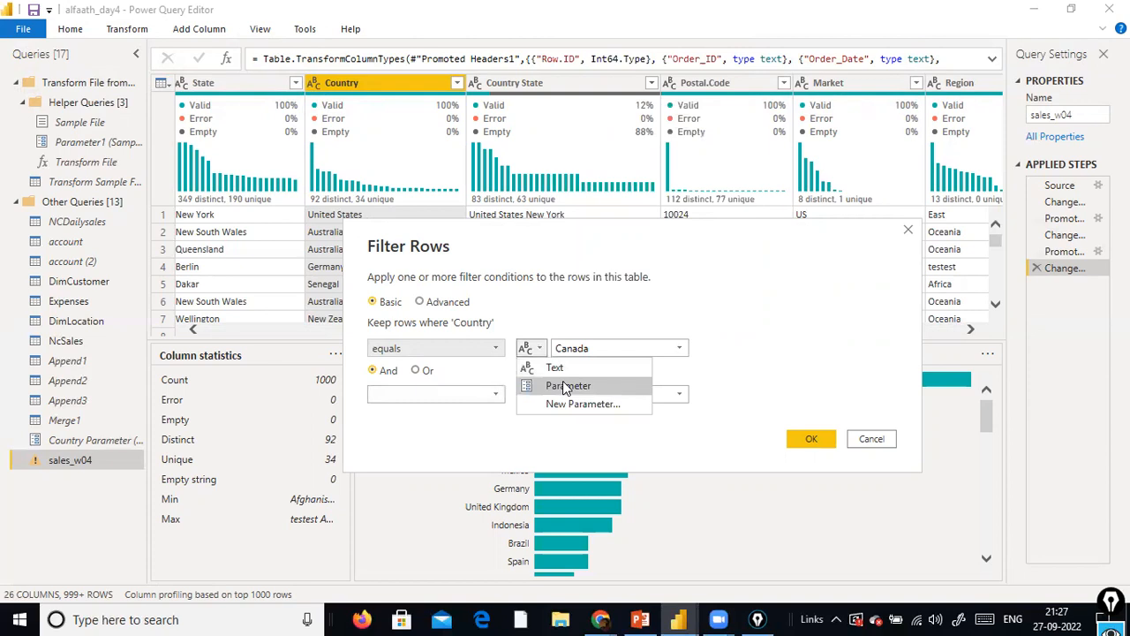
{"action": "left_click", "coordinate": [581, 404]}
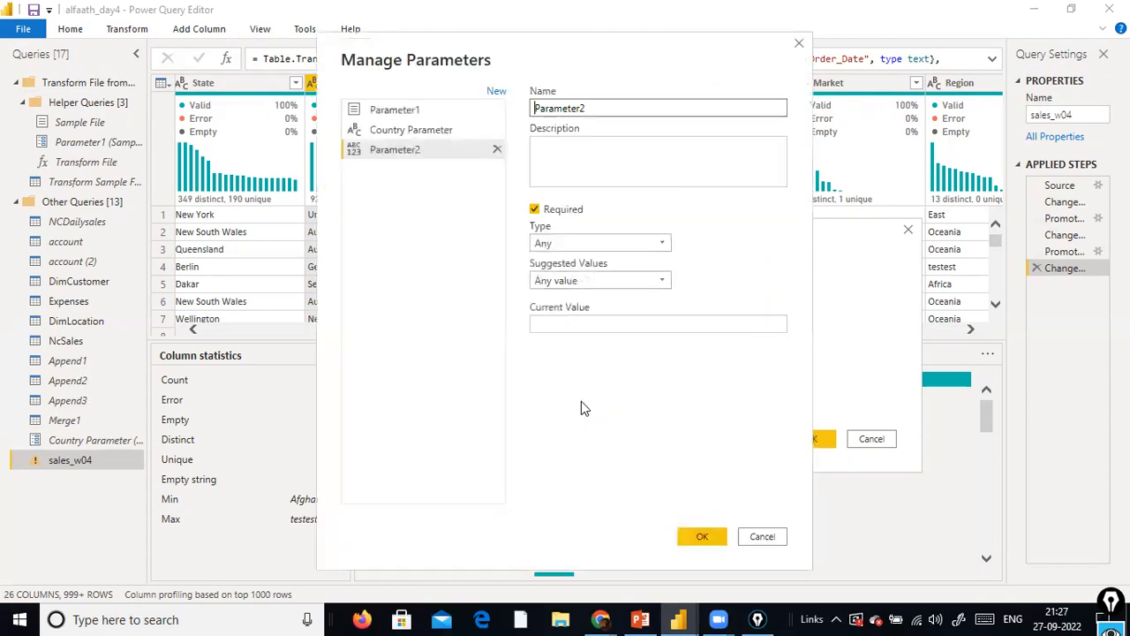
{"action": "left_click", "coordinate": [761, 536]}
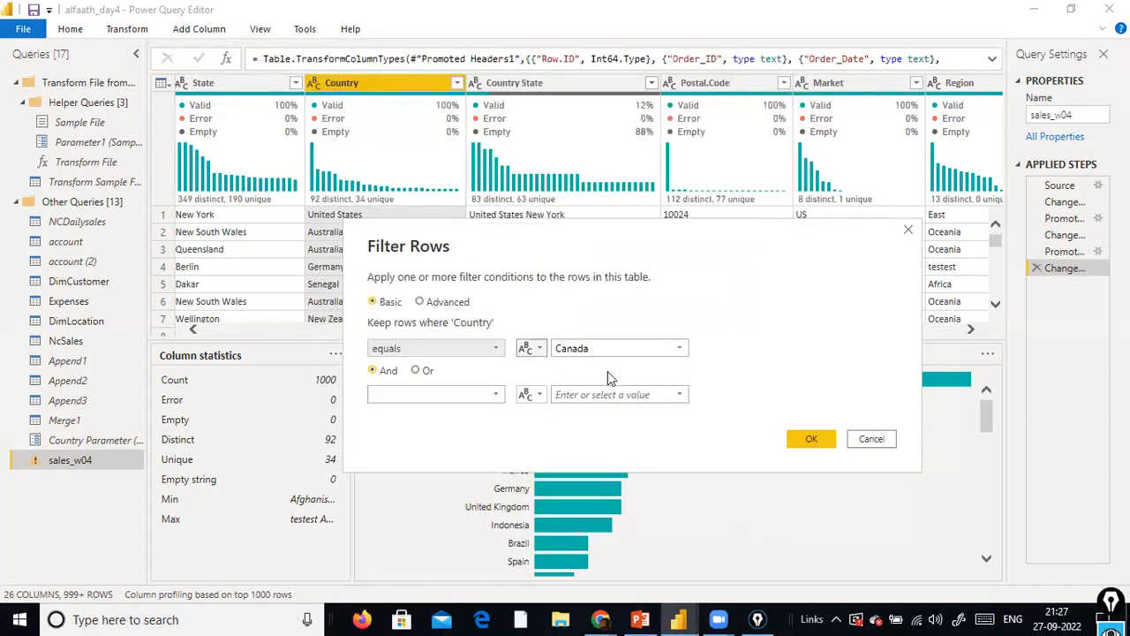
{"action": "left_click", "coordinate": [538, 349]}
{"action": "left_click", "coordinate": [565, 404]}
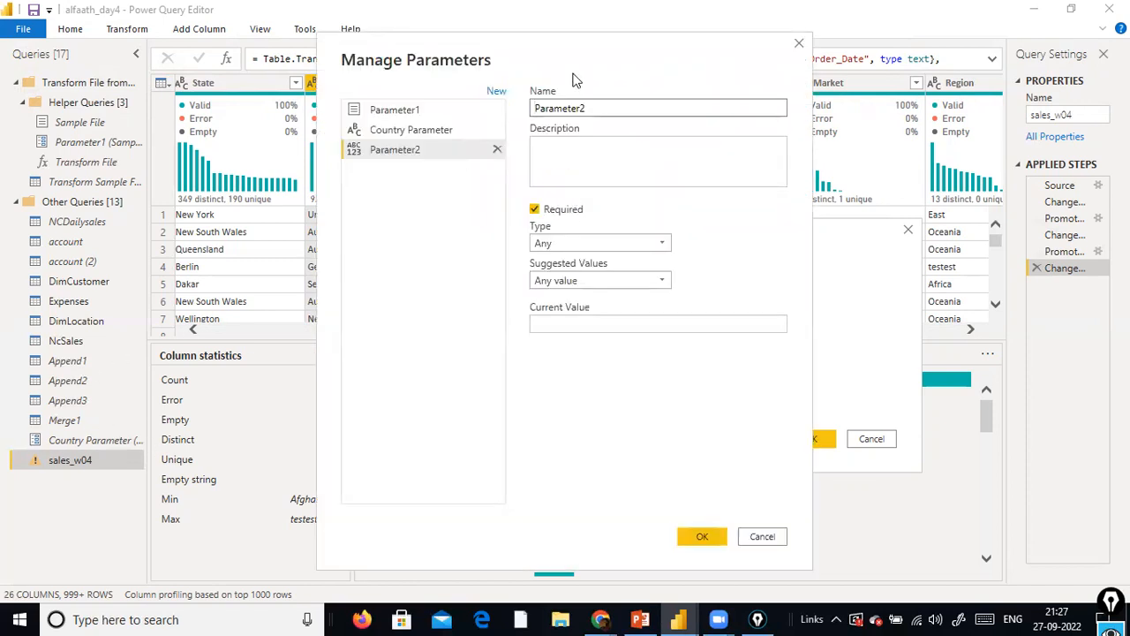
{"action": "left_click", "coordinate": [770, 535]}
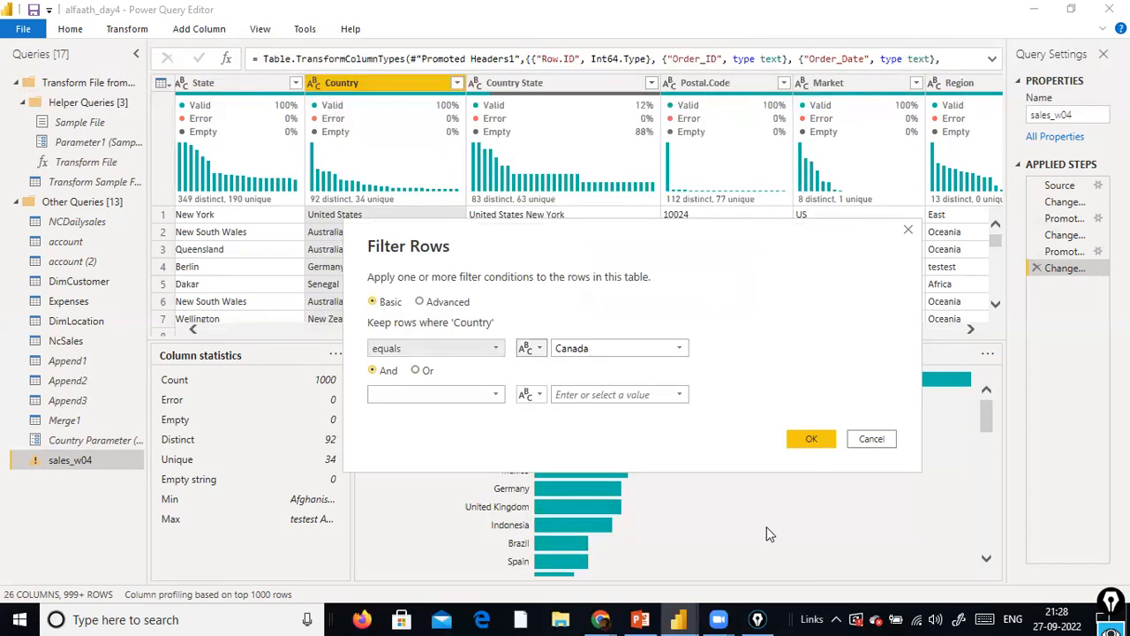
Switch the Country equals condition from a text value to a parameter and choose Country Parameter as its value
{"action": "left_click", "coordinate": [539, 348]}
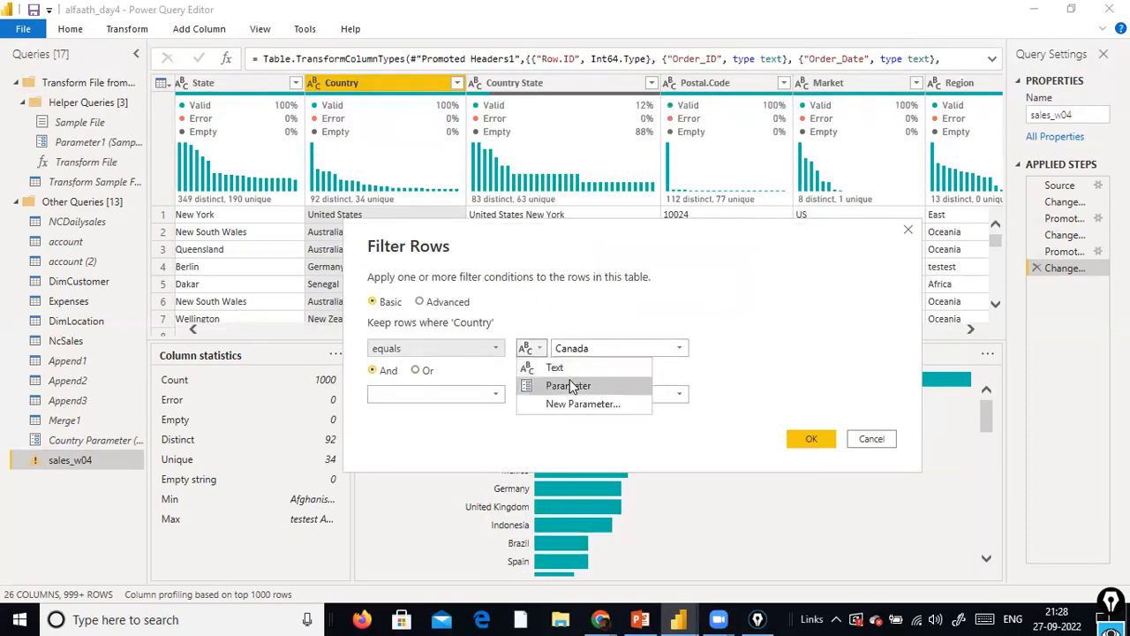
{"action": "left_click", "coordinate": [570, 385]}
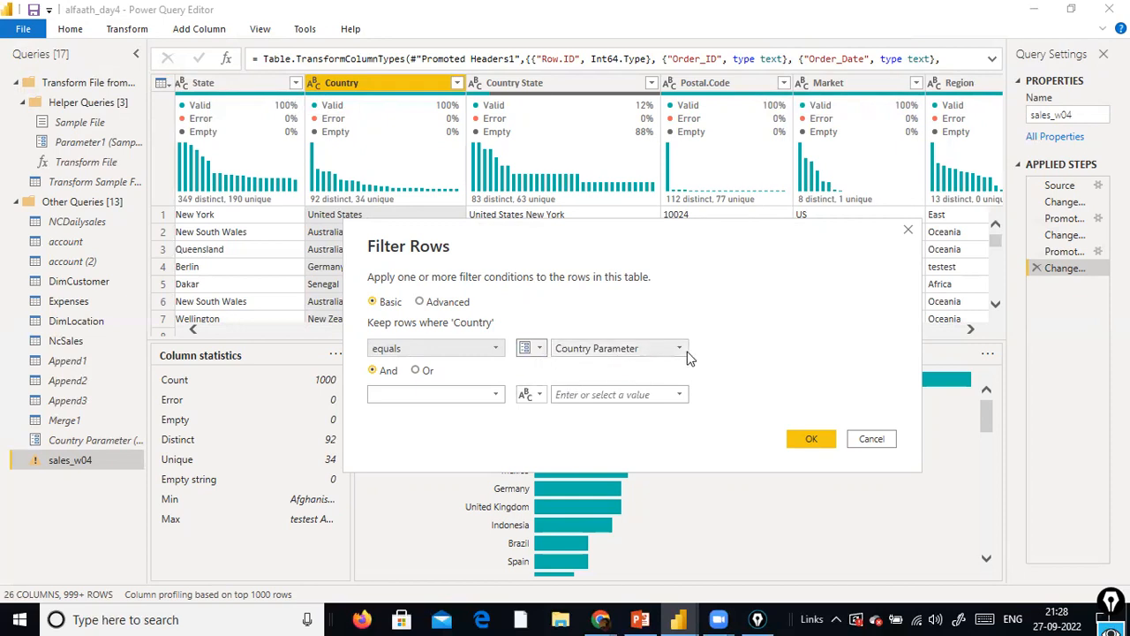
{"action": "mouse_move", "coordinate": [138, 382]}
{"action": "left_mouse_down"}
{"action": "mouse_move", "coordinate": [122, 440]}
{"action": "mouse_move", "coordinate": [609, 369]}
{"action": "mouse_move", "coordinate": [634, 353]}
{"action": "left_mouse_up"}
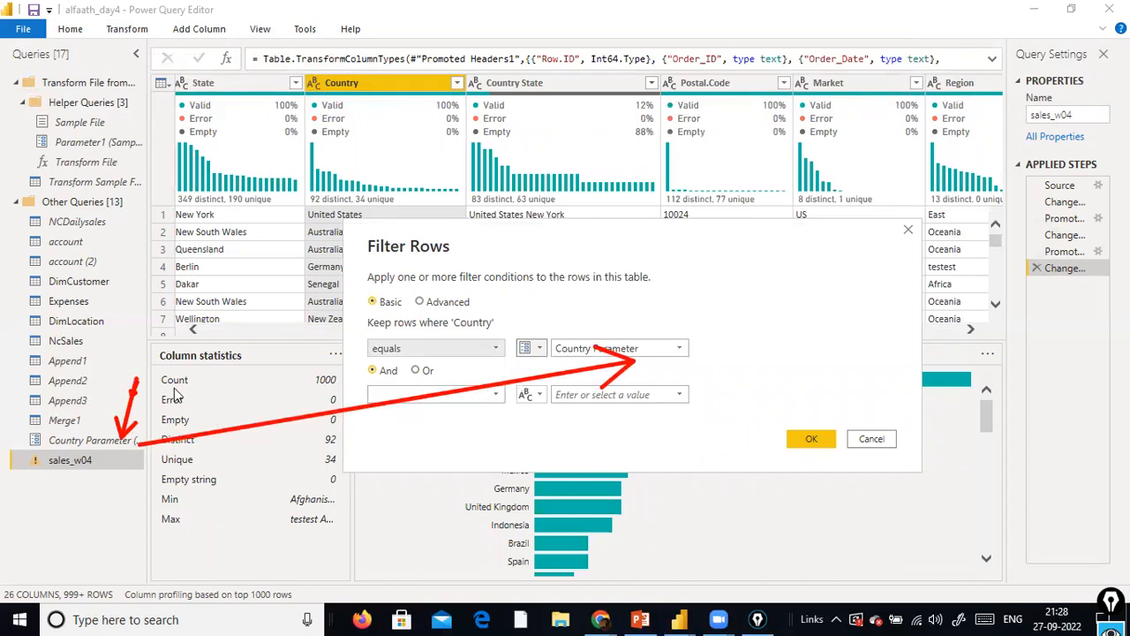
{"action": "key", "text": "ctrl+shift+7"}
{"action": "left_click", "coordinate": [194, 469]}
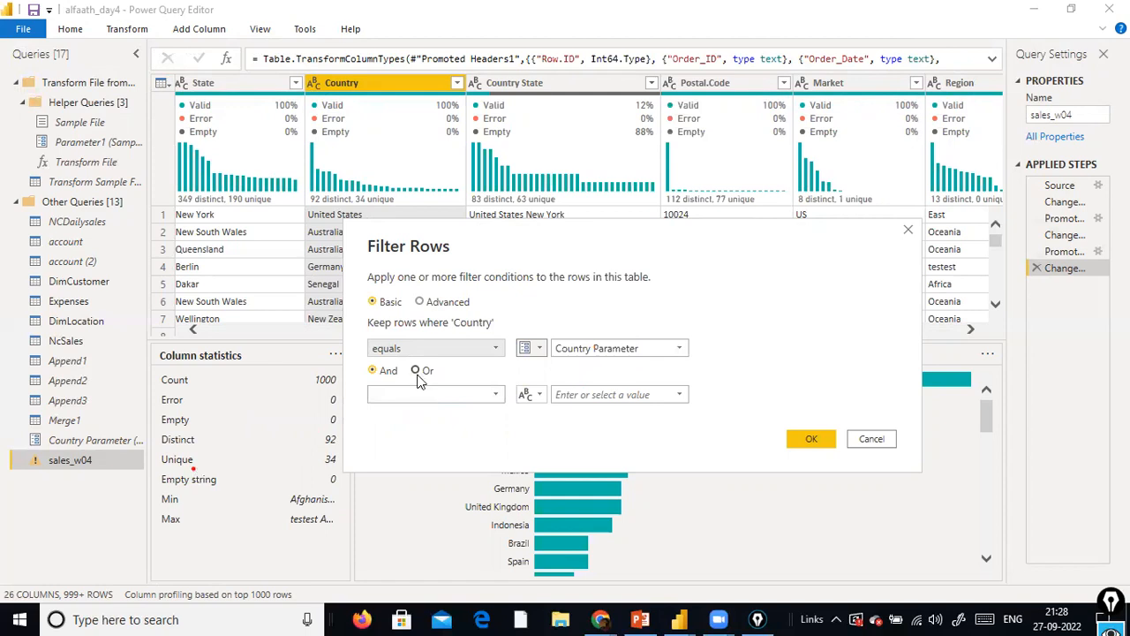
{"action": "left_click", "coordinate": [532, 349]}
{"action": "left_click", "coordinate": [549, 386]}
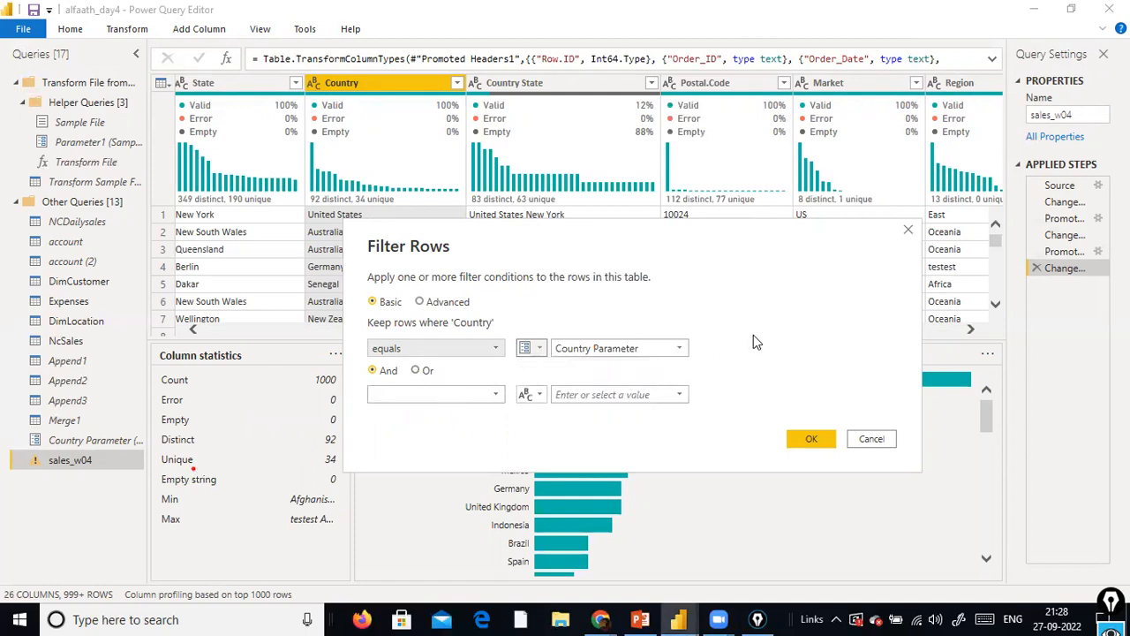
{"action": "left_click", "coordinate": [681, 351]}
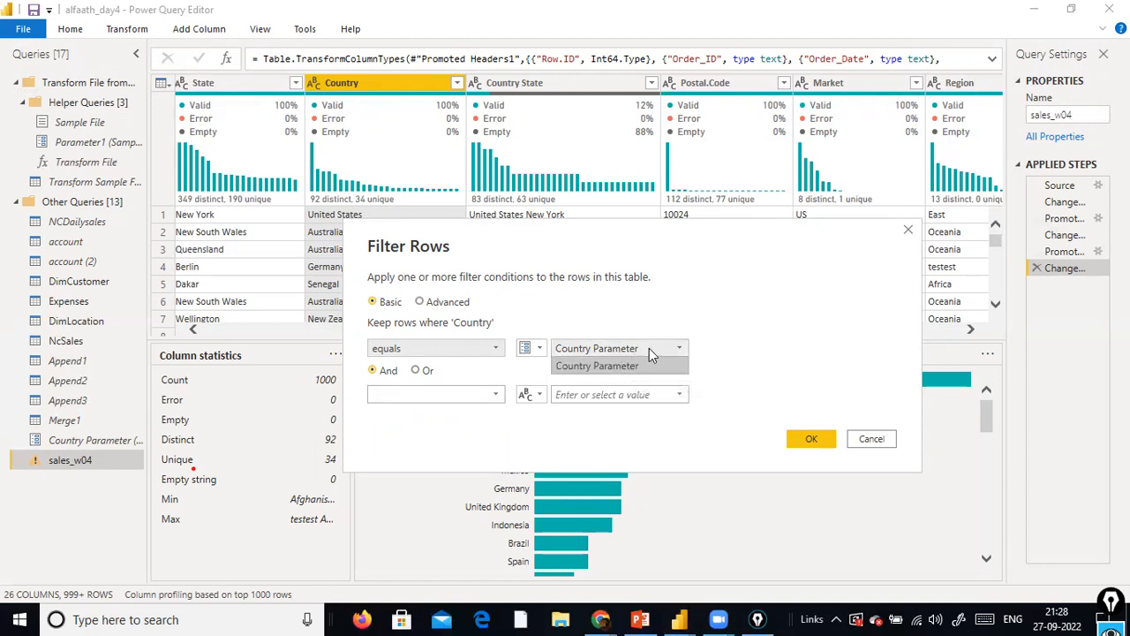
{"action": "left_click", "coordinate": [740, 312]}
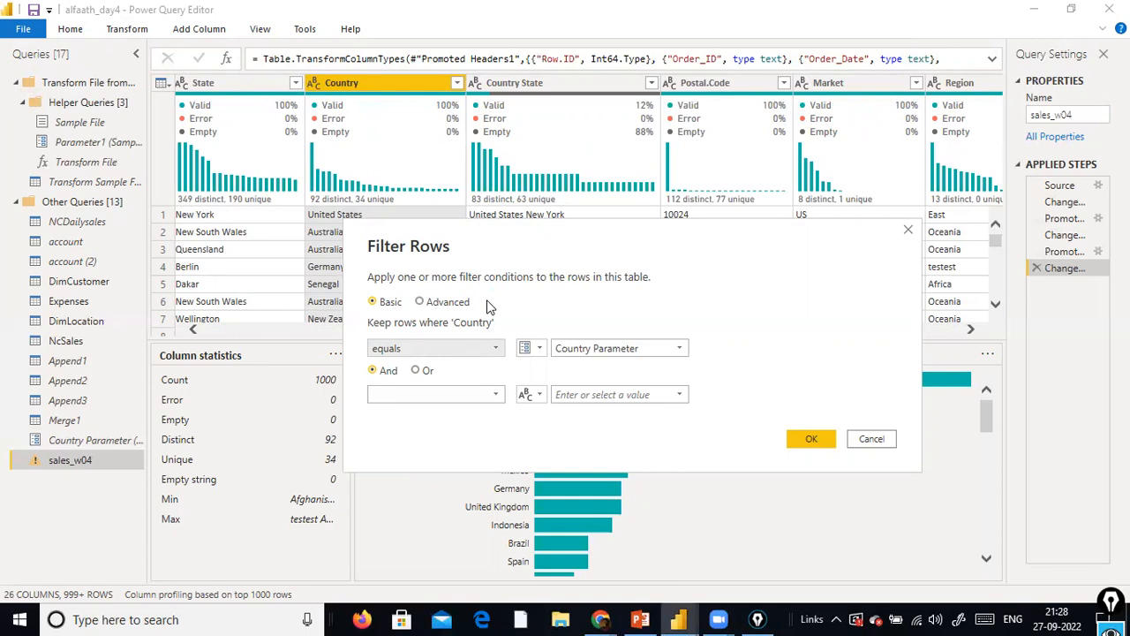
Toggle the condition's value type to text and back to Country Parameter, and apply the Country filter to sales_w04
{"action": "left_click", "coordinate": [536, 347]}
{"action": "left_click", "coordinate": [542, 369]}
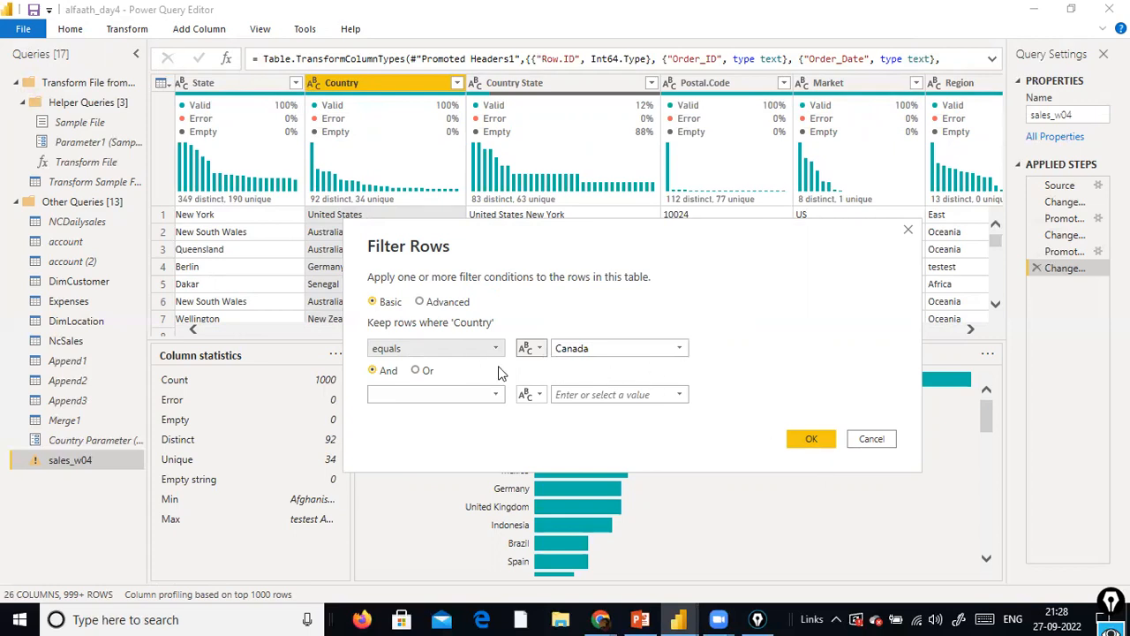
{"action": "left_click", "coordinate": [538, 348]}
{"action": "left_click", "coordinate": [558, 384]}
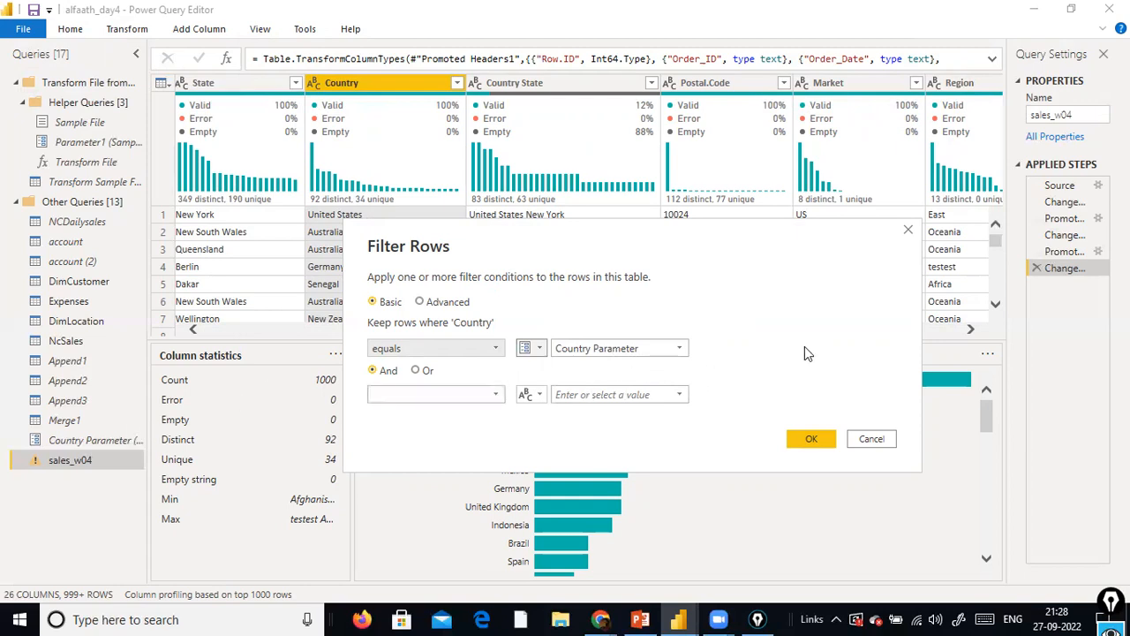
{"action": "left_click", "coordinate": [813, 442]}
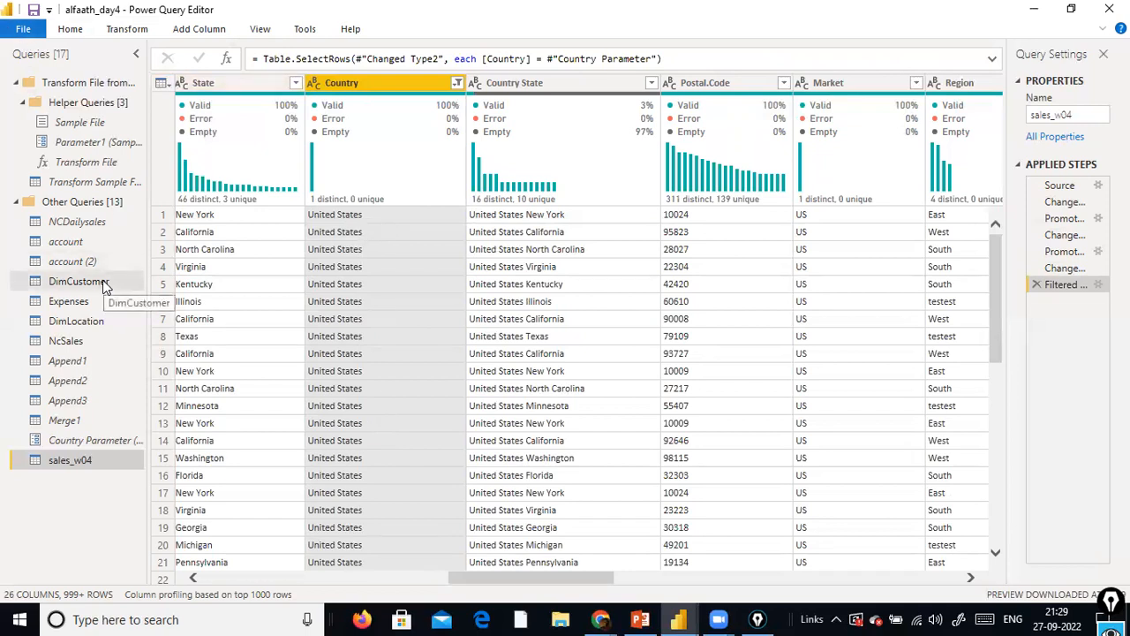
Close and apply the query changes, and bring the alfaath_day4 report to the front in Power BI Desktop
{"action": "left_click", "coordinate": [23, 29]}
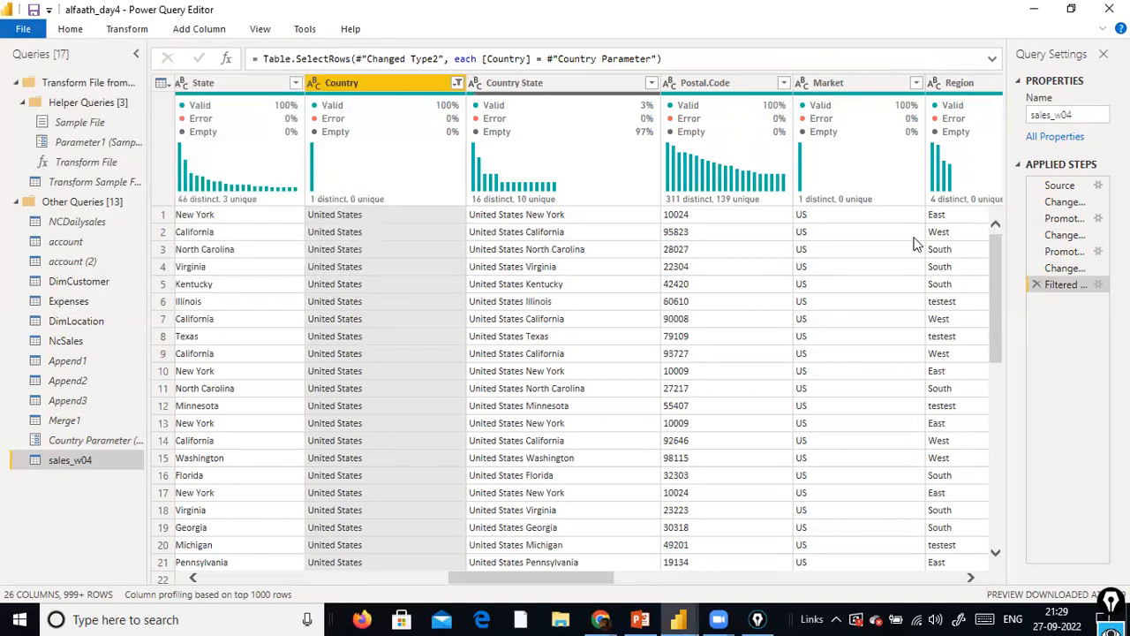
{"action": "key", "text": "super+d"}
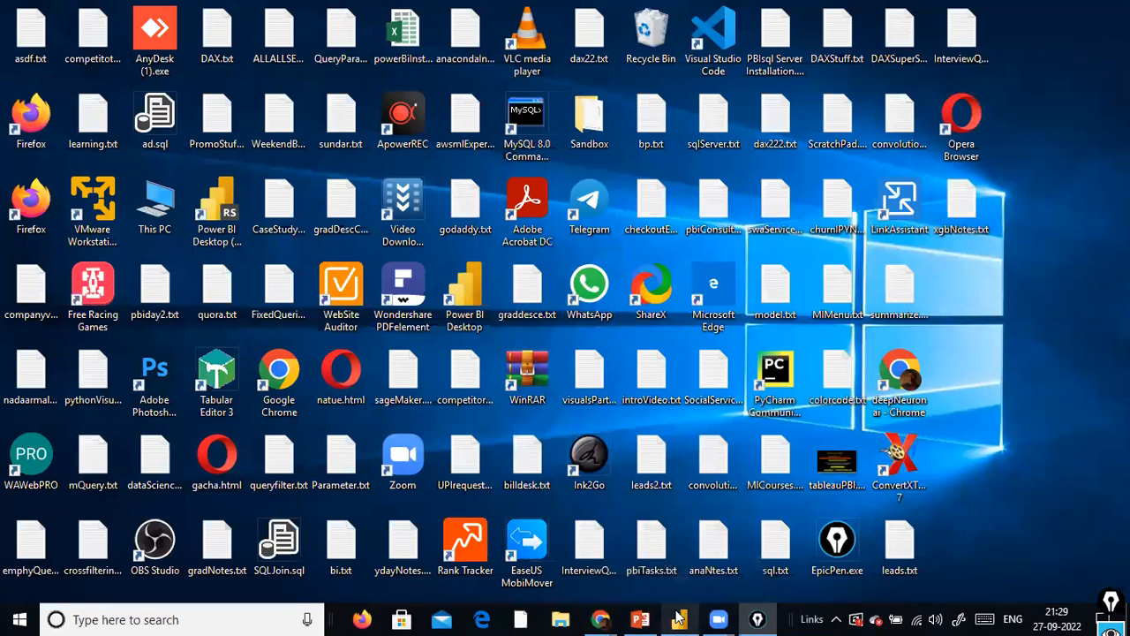
{"action": "left_click", "coordinate": [677, 617]}
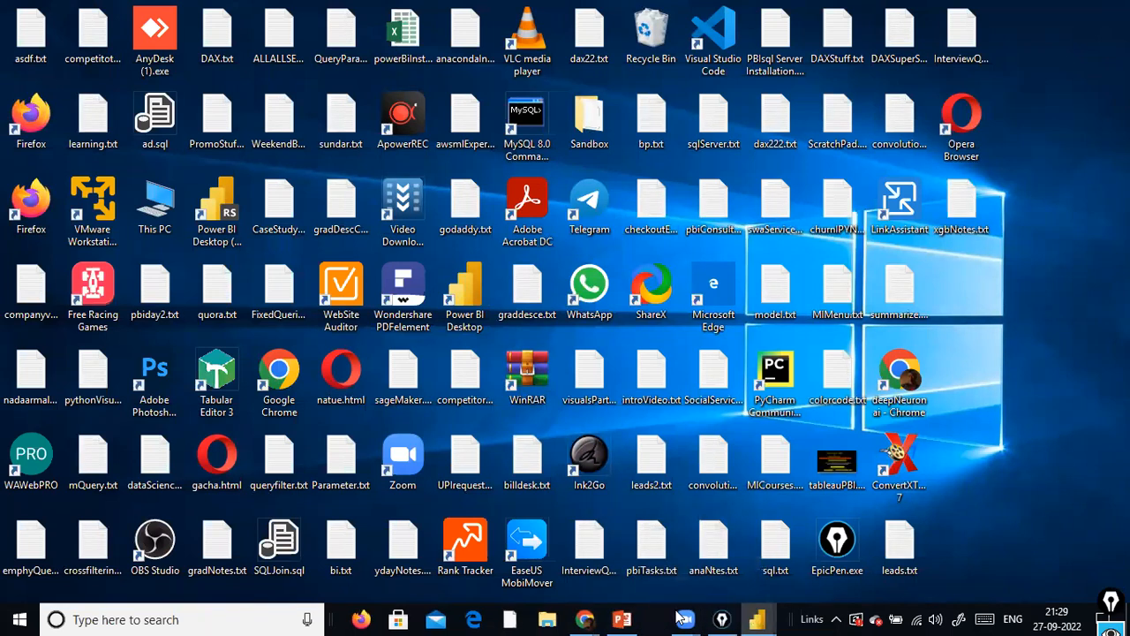
{"action": "mouse_move", "coordinate": [678, 618]}
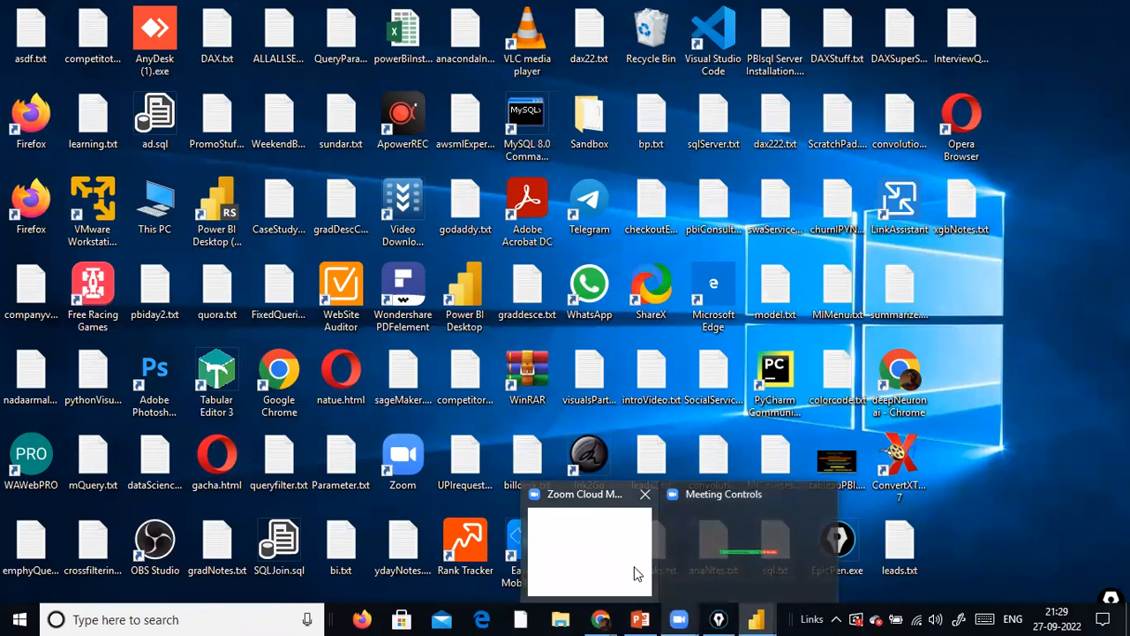
{"action": "mouse_move", "coordinate": [757, 618]}
{"action": "left_click", "coordinate": [757, 618]}
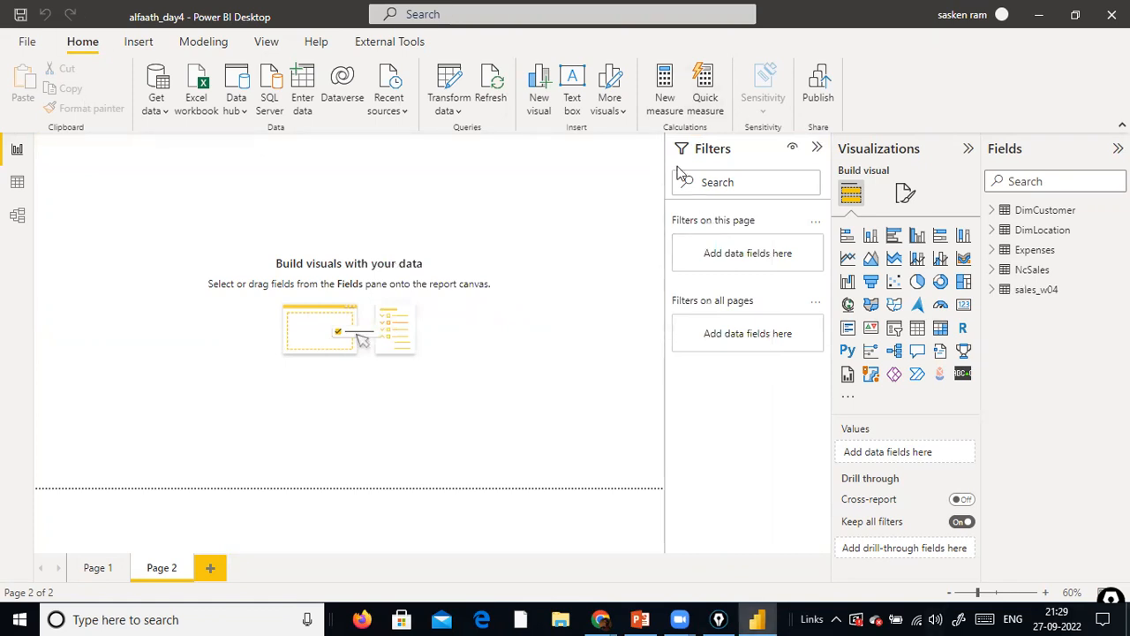
Add a clustered column chart to Page 2 with the Country field of sales_w04 on its X-axis
{"action": "left_click", "coordinate": [917, 235]}
{"action": "left_click_drag", "start_coordinate": [168, 181], "coordinate": [435, 363]}
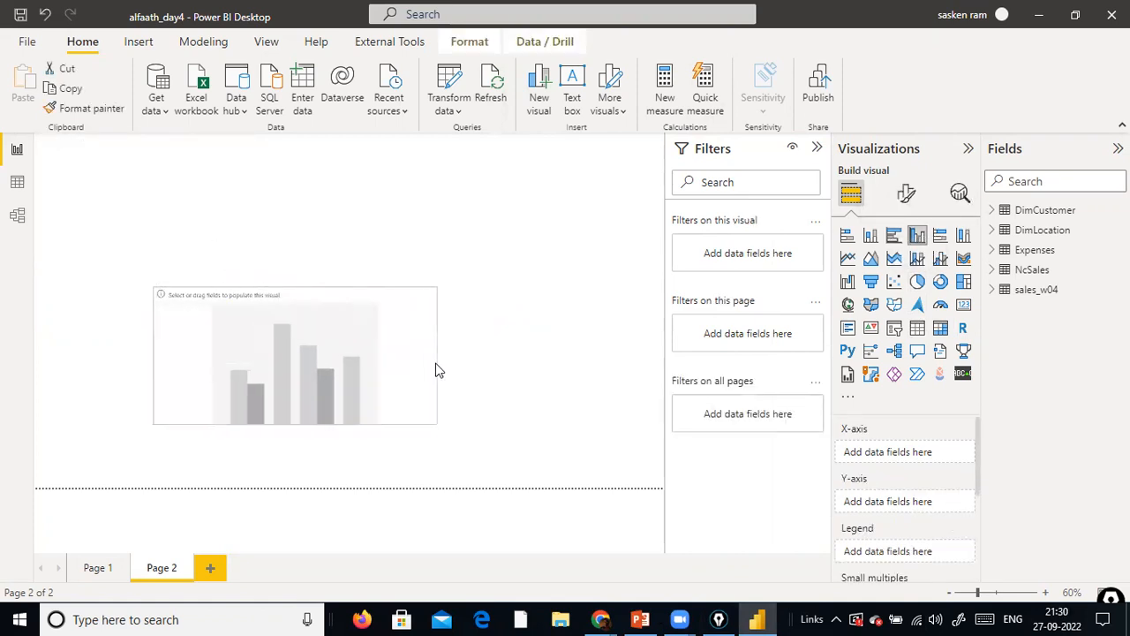
{"action": "left_click", "coordinate": [991, 289]}
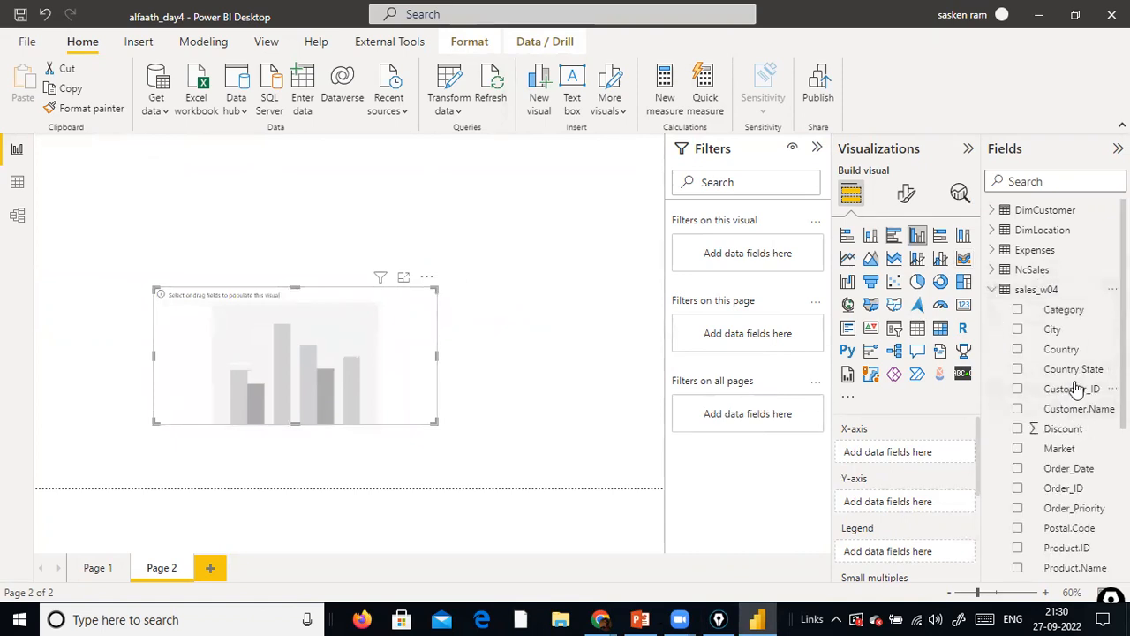
{"action": "left_click_drag", "start_coordinate": [1062, 349], "coordinate": [308, 338]}
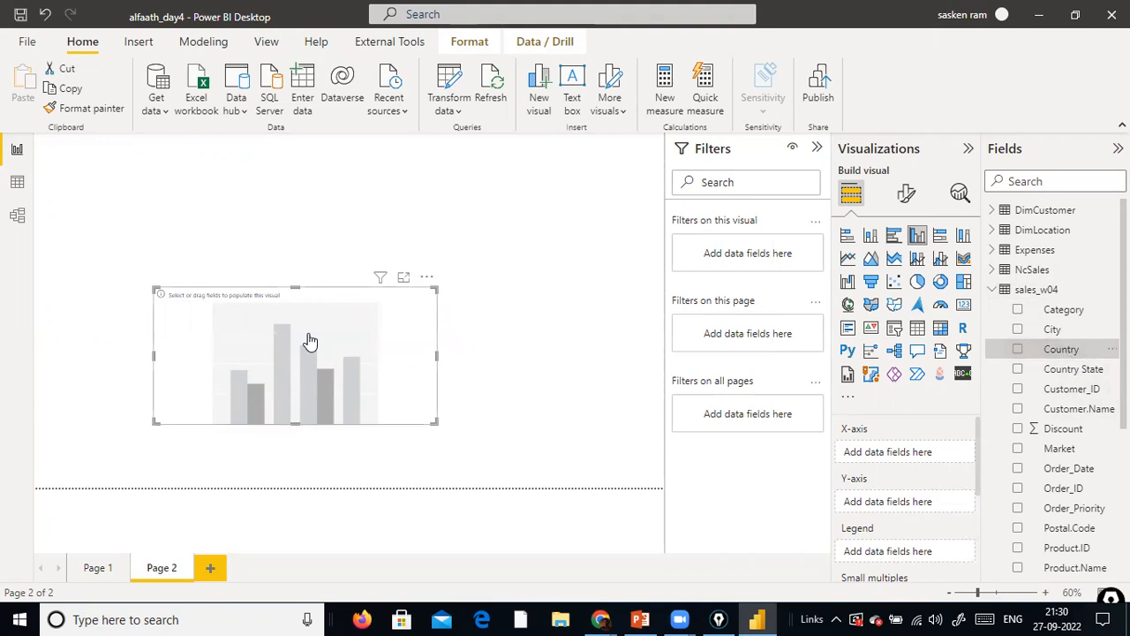
Add Quantity and Profit from sales_w04 to the chart's Y-axis and widen the chart slightly
{"action": "scroll", "coordinate": [1033, 450], "scroll_direction": "down", "scroll_amount": 5}
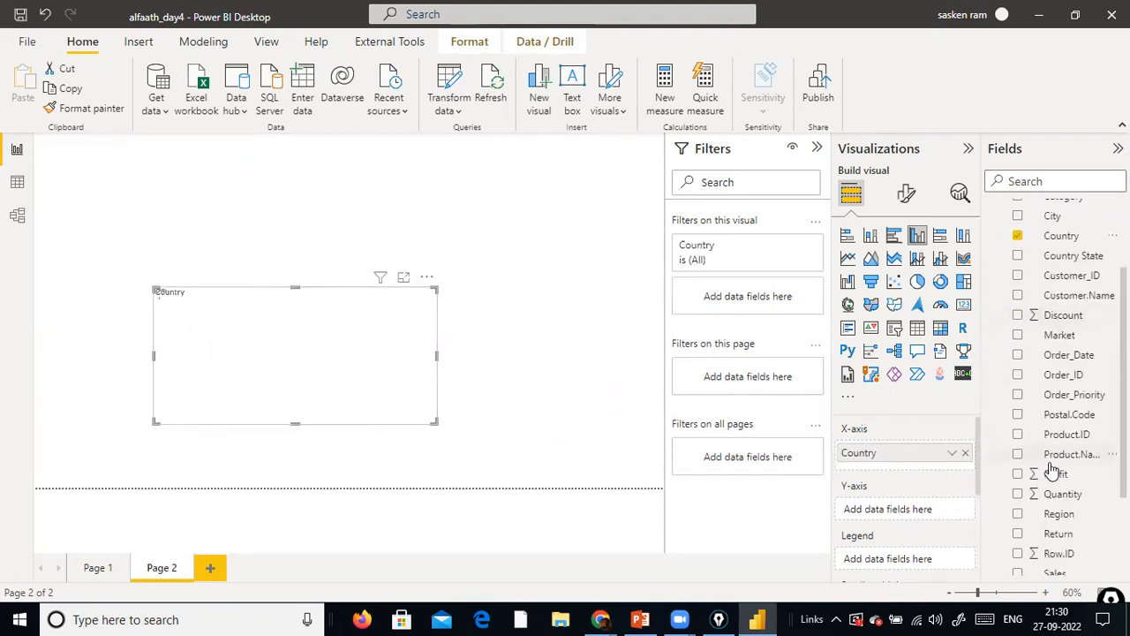
{"action": "mouse_move", "coordinate": [1064, 367]}
{"action": "left_mouse_down"}
{"action": "mouse_move", "coordinate": [361, 349]}
{"action": "mouse_move", "coordinate": [340, 331]}
{"action": "mouse_move", "coordinate": [353, 338]}
{"action": "left_mouse_up"}
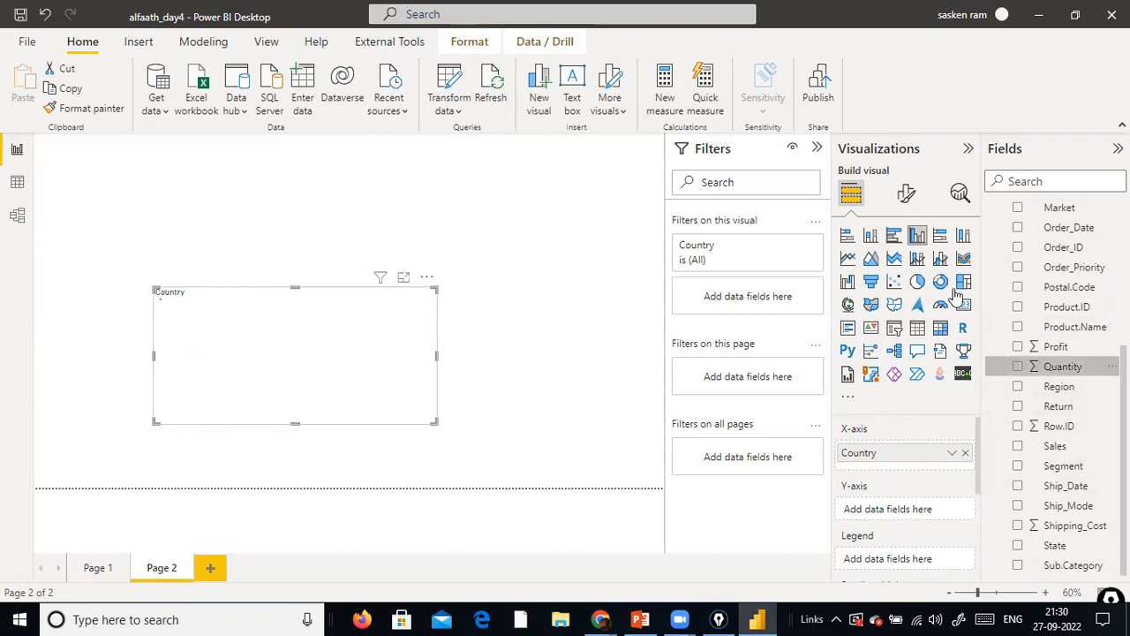
{"action": "left_click_drag", "start_coordinate": [1059, 347], "coordinate": [388, 337]}
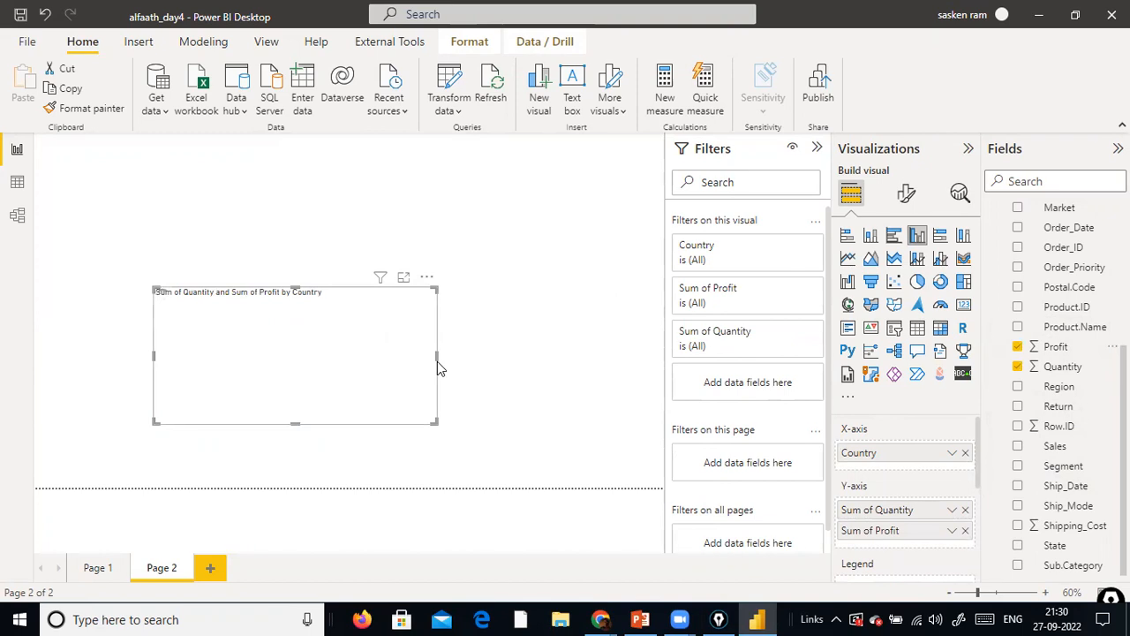
{"action": "left_click_drag", "start_coordinate": [436, 359], "coordinate": [486, 378]}
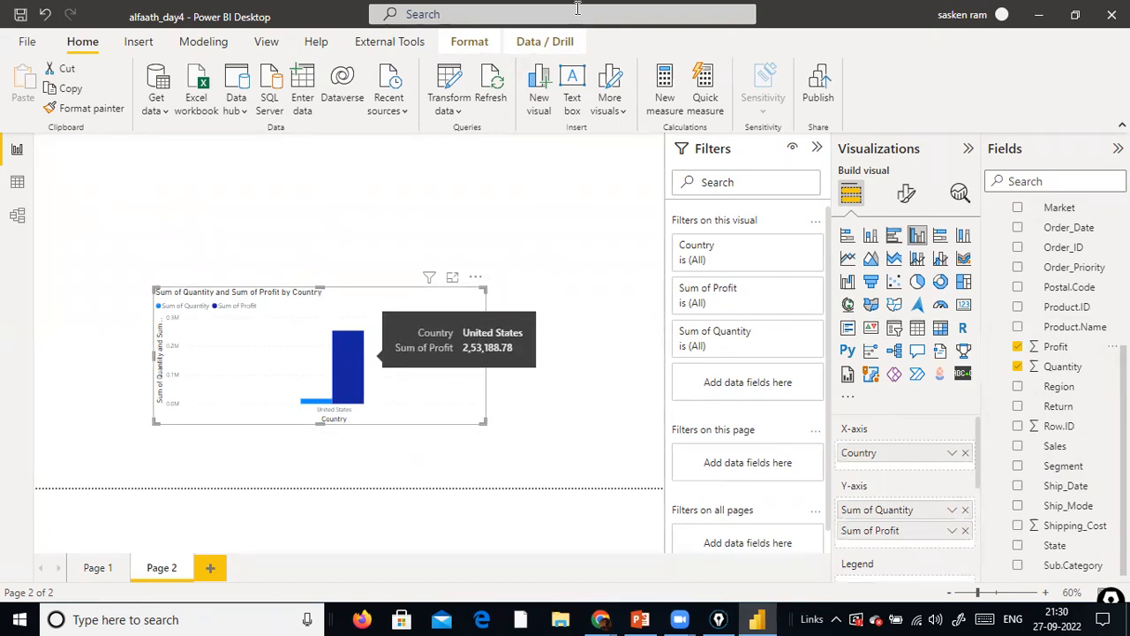
Edit the report's parameters to set Country Parameter to Australia, leaving Parameter1 at Sample File, and confirm
{"action": "left_click", "coordinate": [460, 111]}
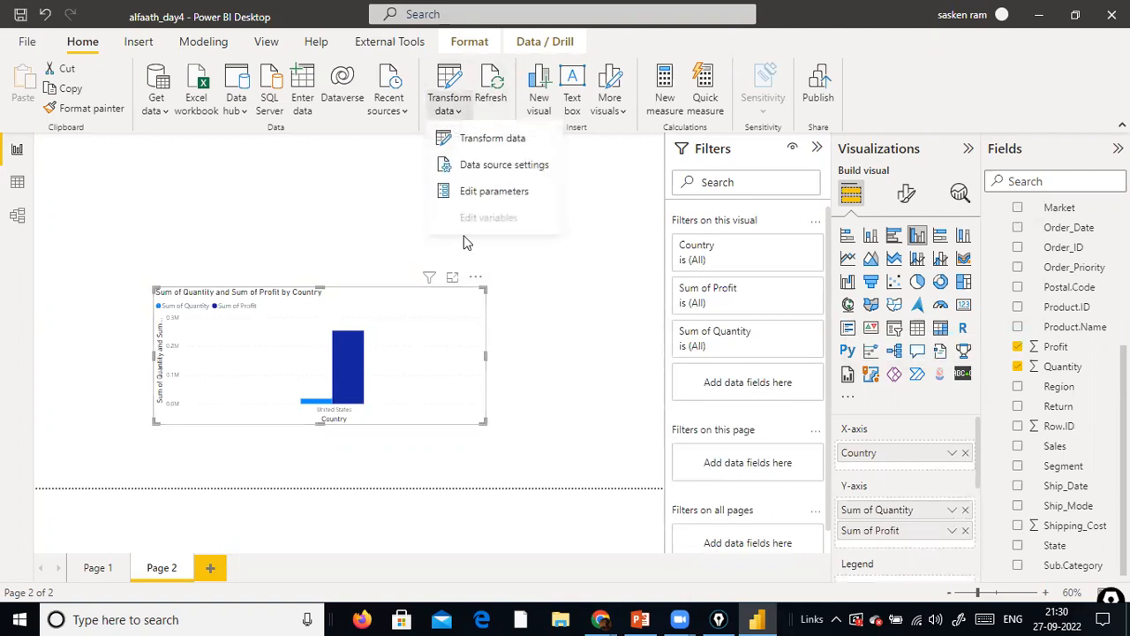
{"action": "left_click", "coordinate": [524, 195]}
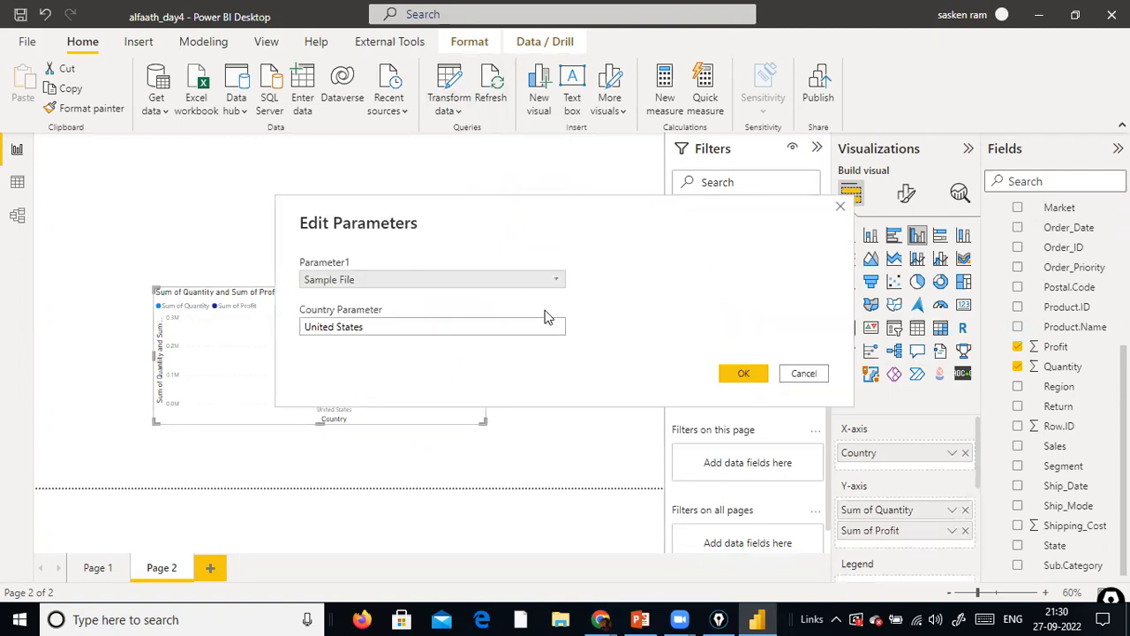
{"action": "left_click", "coordinate": [554, 280]}
{"action": "left_click", "coordinate": [555, 282]}
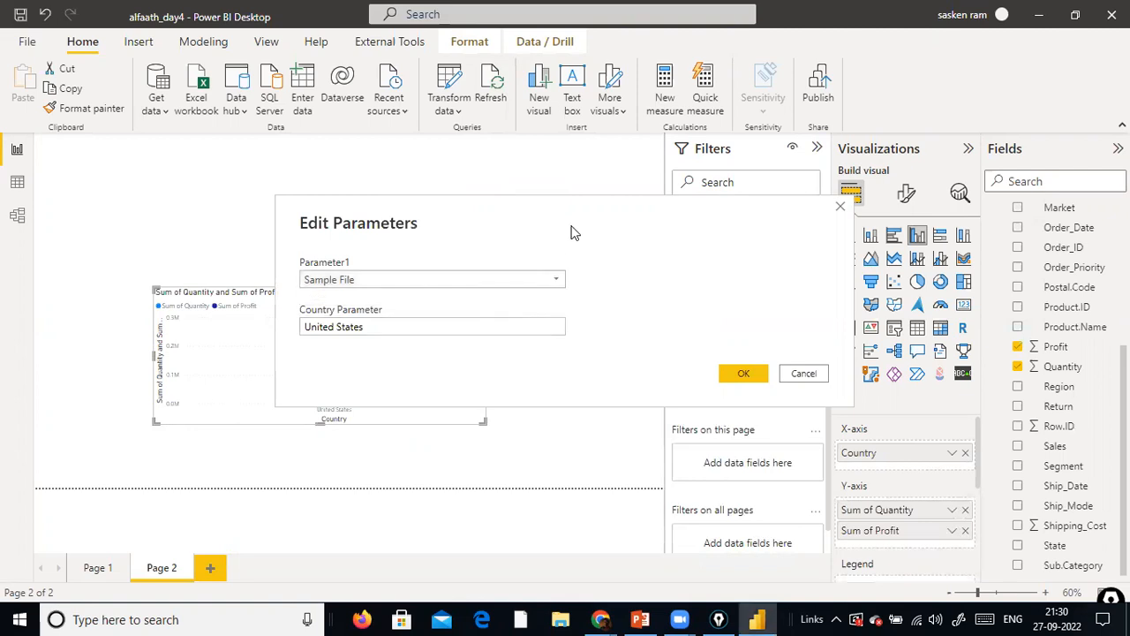
{"action": "left_click_drag", "start_coordinate": [570, 232], "coordinate": [562, 130]}
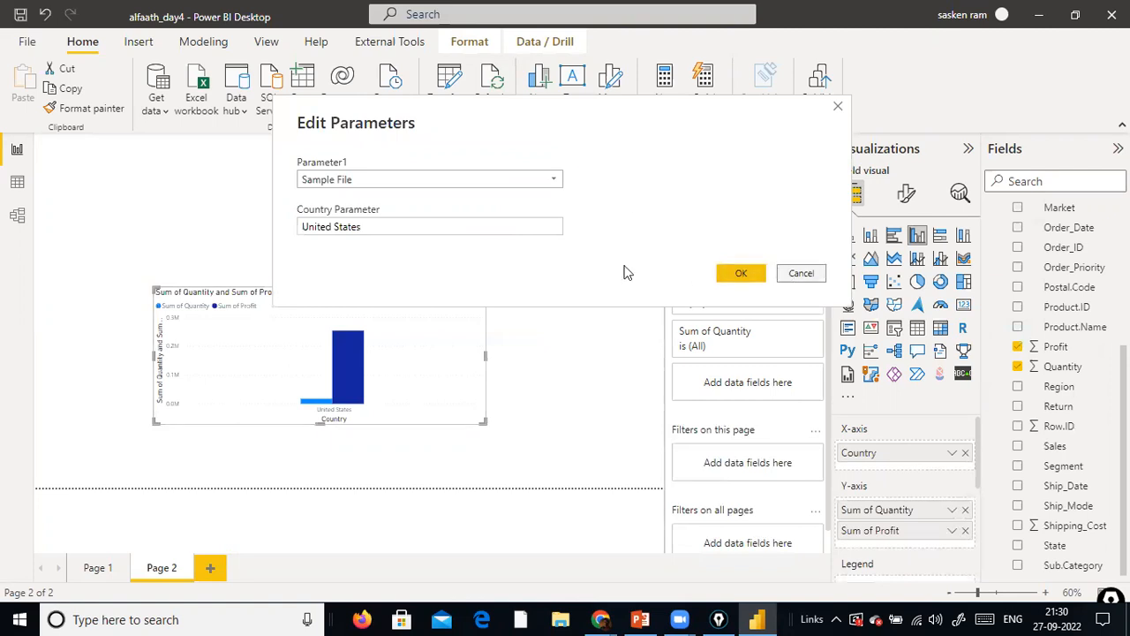
{"action": "left_click_drag", "start_coordinate": [488, 230], "coordinate": [53, 191]}
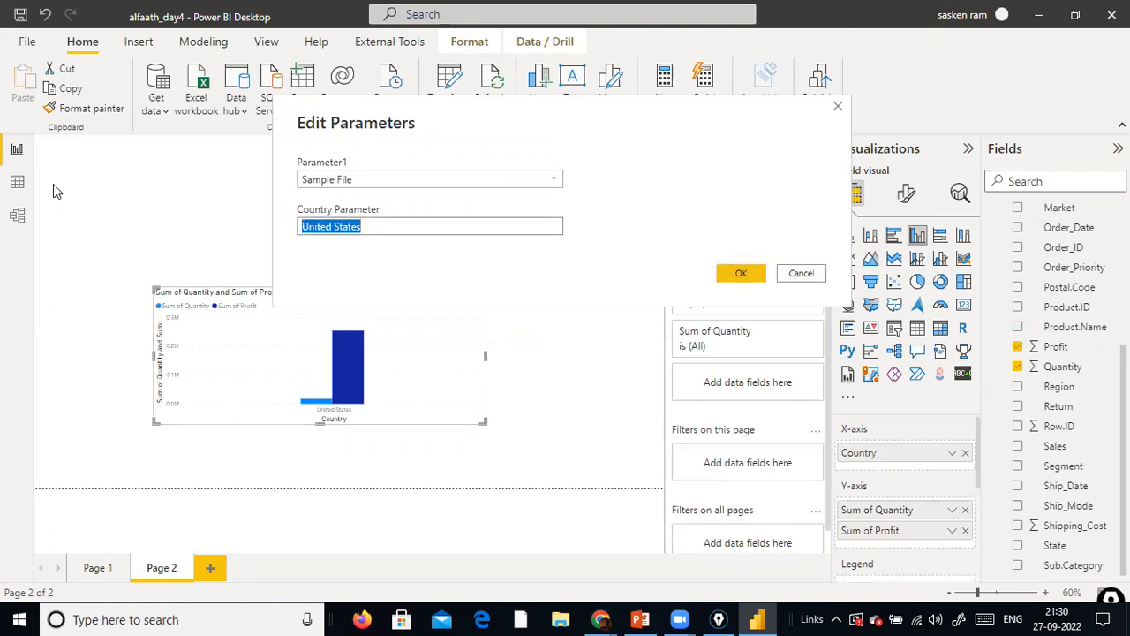
{"action": "type", "text": "Ausrar"}
{"action": "key", "text": "BackSpace"}
{"action": "key", "text": "BackSpace"}
{"action": "key", "text": "BackSpace"}
{"action": "type", "text": "tralia"}
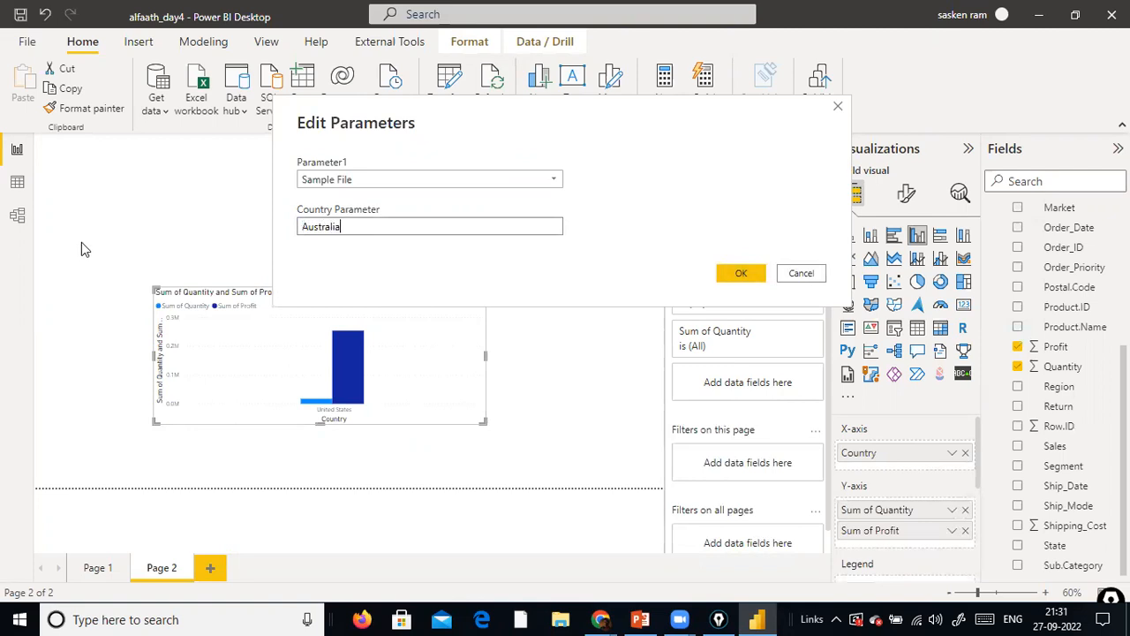
{"action": "left_click", "coordinate": [741, 274]}
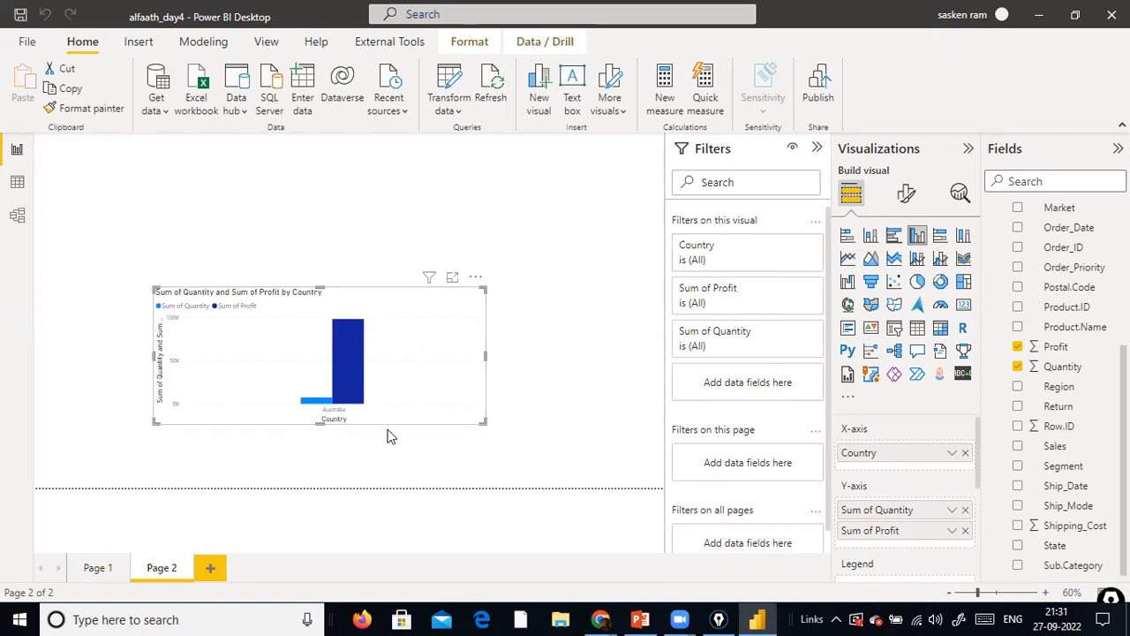
Open the report's parameters for editing, leave Parameter1 at Sample File, and move the dialog clear of the chart
{"action": "left_click", "coordinate": [459, 110]}
{"action": "left_click", "coordinate": [483, 192]}
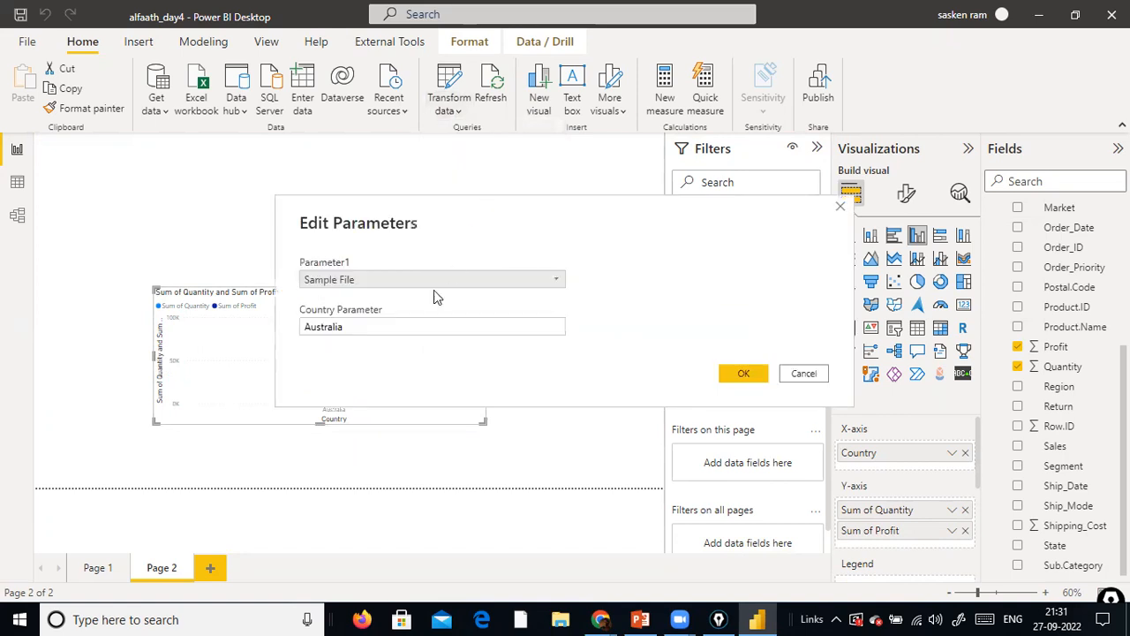
{"action": "left_click", "coordinate": [551, 287]}
{"action": "left_click", "coordinate": [550, 295]}
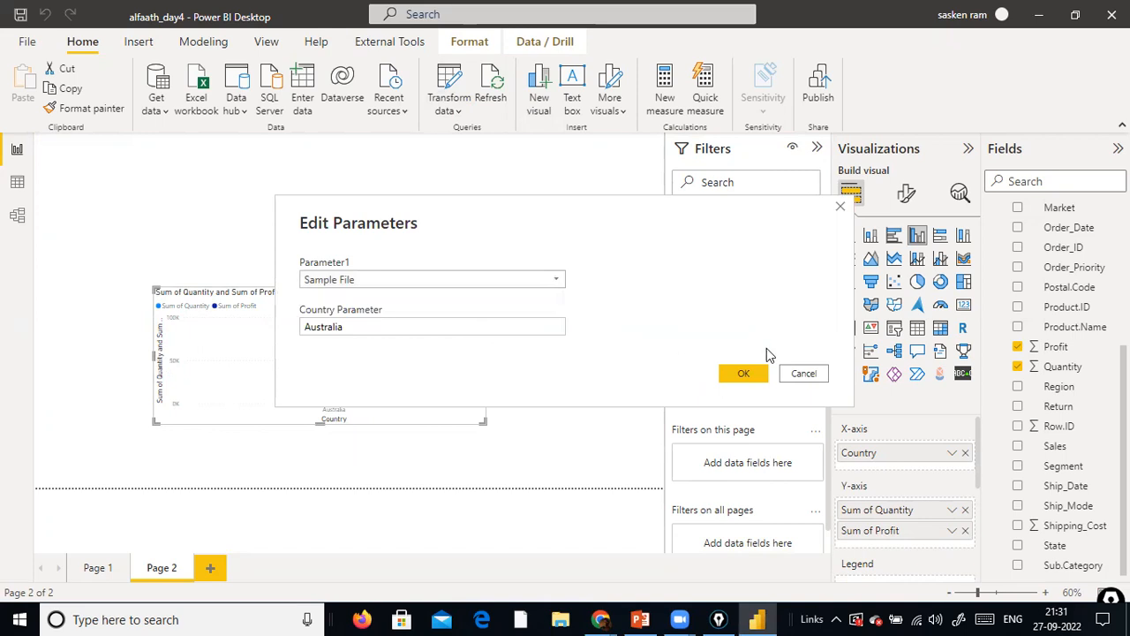
{"action": "left_click", "coordinate": [414, 328]}
{"action": "left_click_drag", "start_coordinate": [413, 328], "coordinate": [261, 314]}
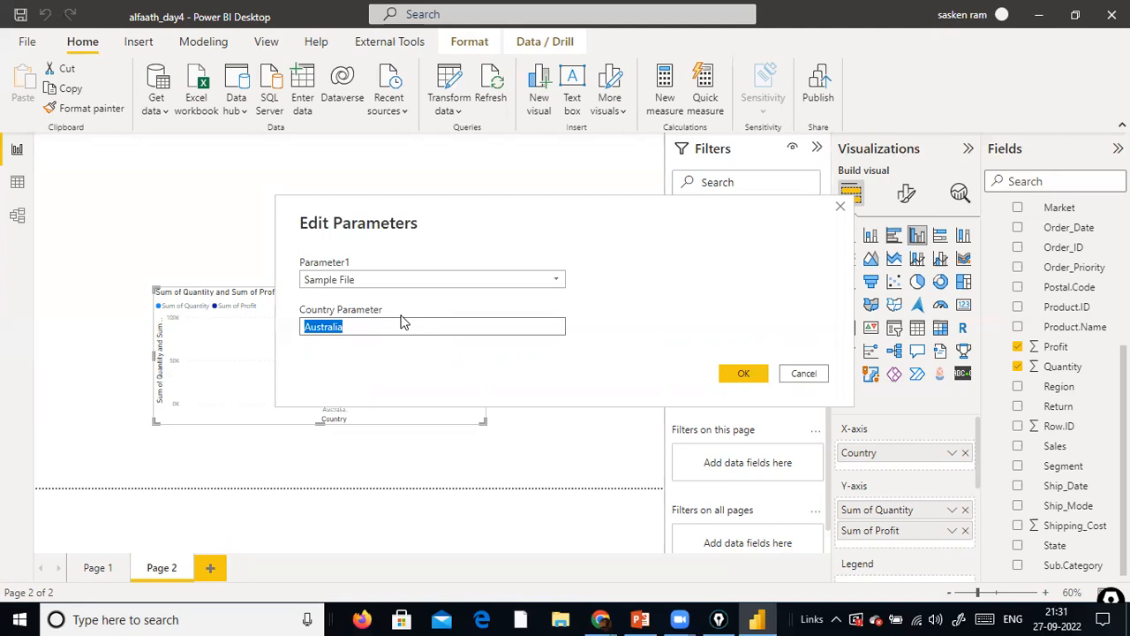
{"action": "left_click", "coordinate": [82, 200]}
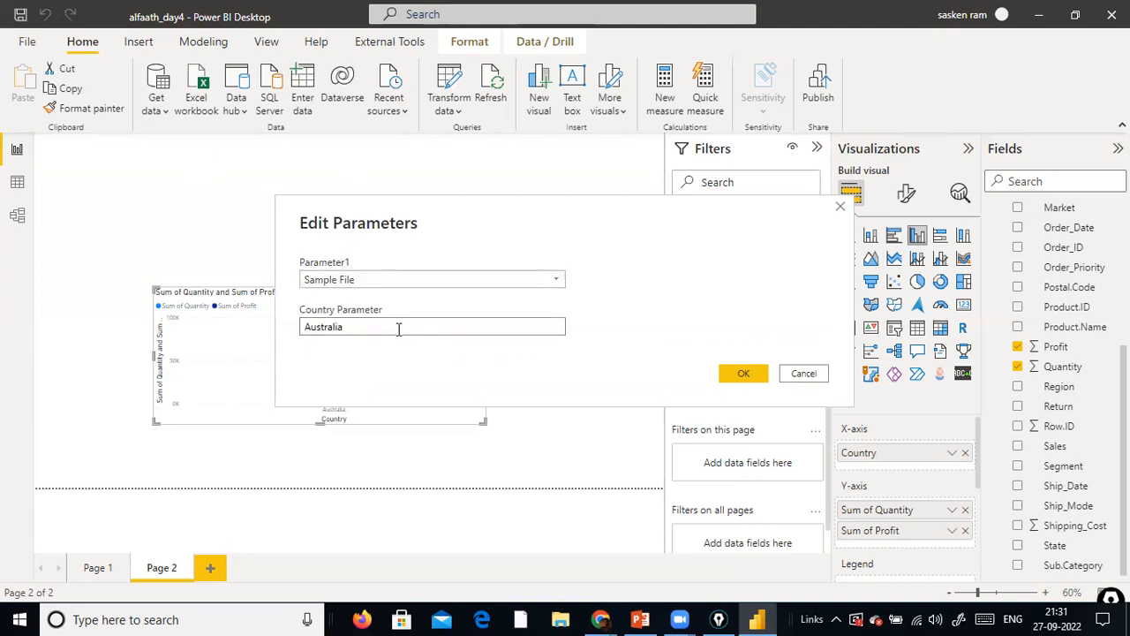
{"action": "double_click", "coordinate": [371, 323]}
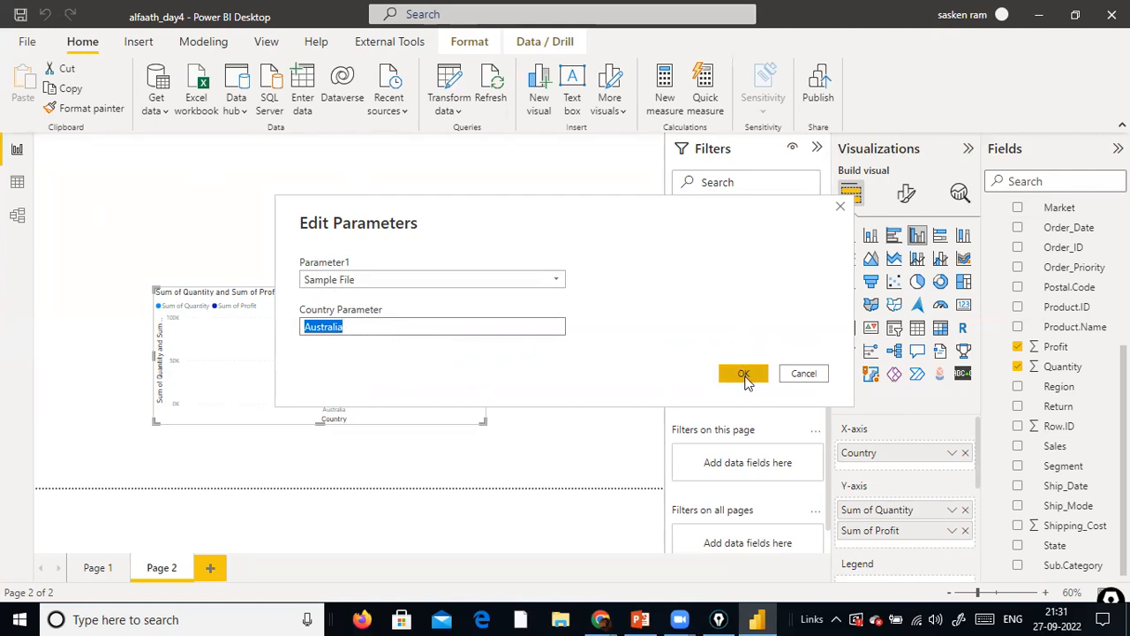
{"action": "left_click", "coordinate": [483, 438]}
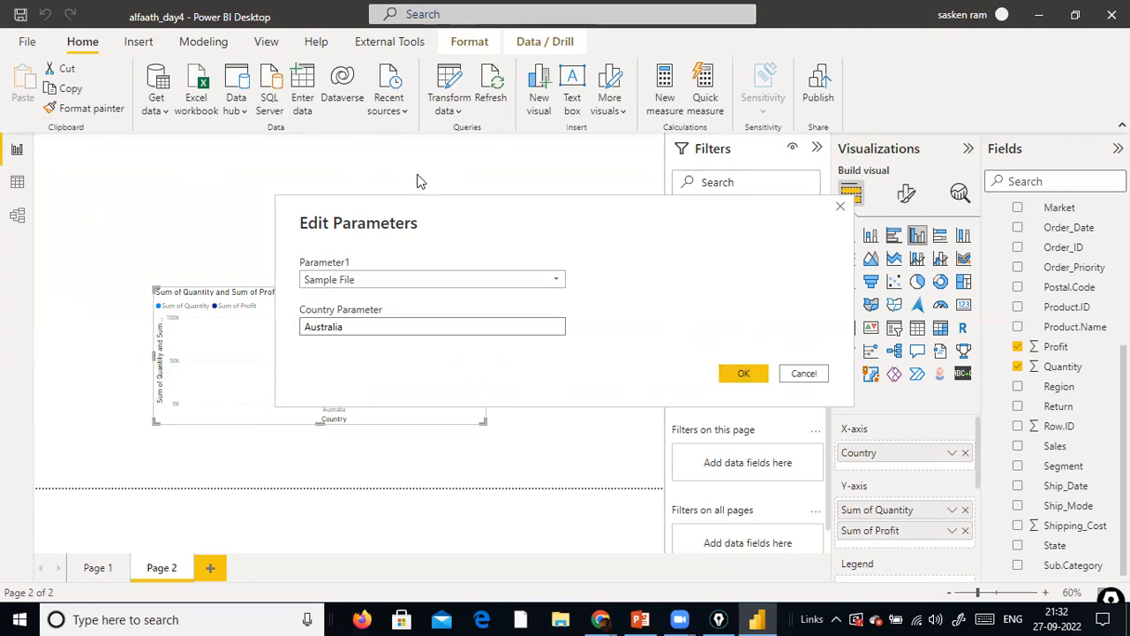
{"action": "left_click_drag", "start_coordinate": [543, 212], "coordinate": [695, 77]}
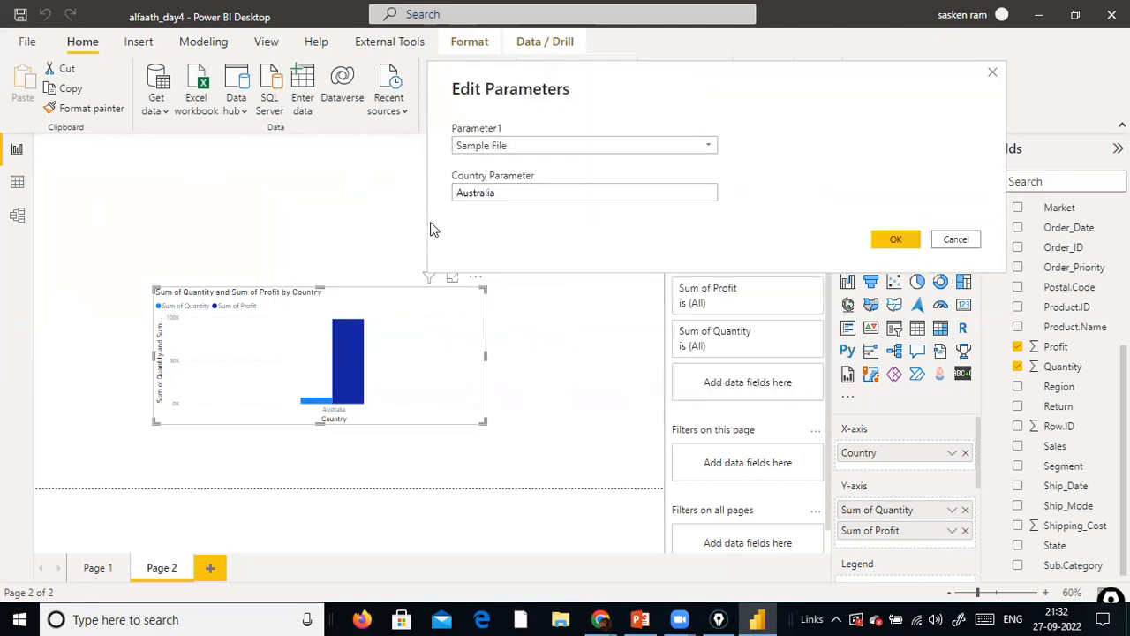
{"action": "left_click", "coordinate": [523, 195]}
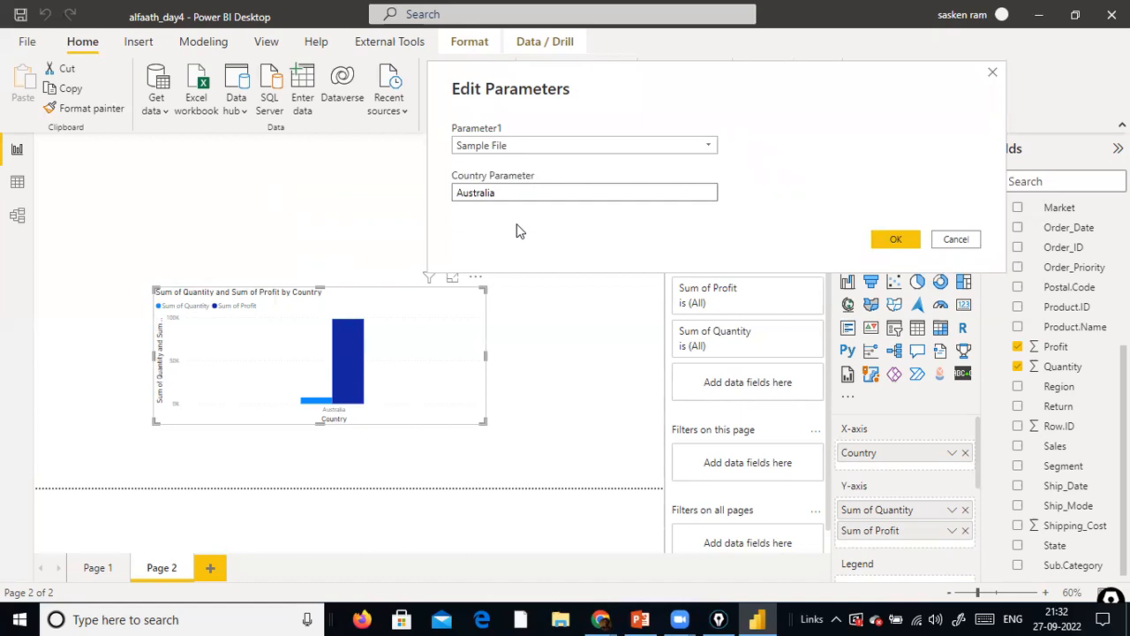
{"action": "left_click_drag", "start_coordinate": [522, 193], "coordinate": [439, 192]}
{"action": "left_click", "coordinate": [732, 4]}
{"action": "left_click", "coordinate": [549, 193]}
{"action": "left_click_drag", "start_coordinate": [549, 192], "coordinate": [354, 227]}
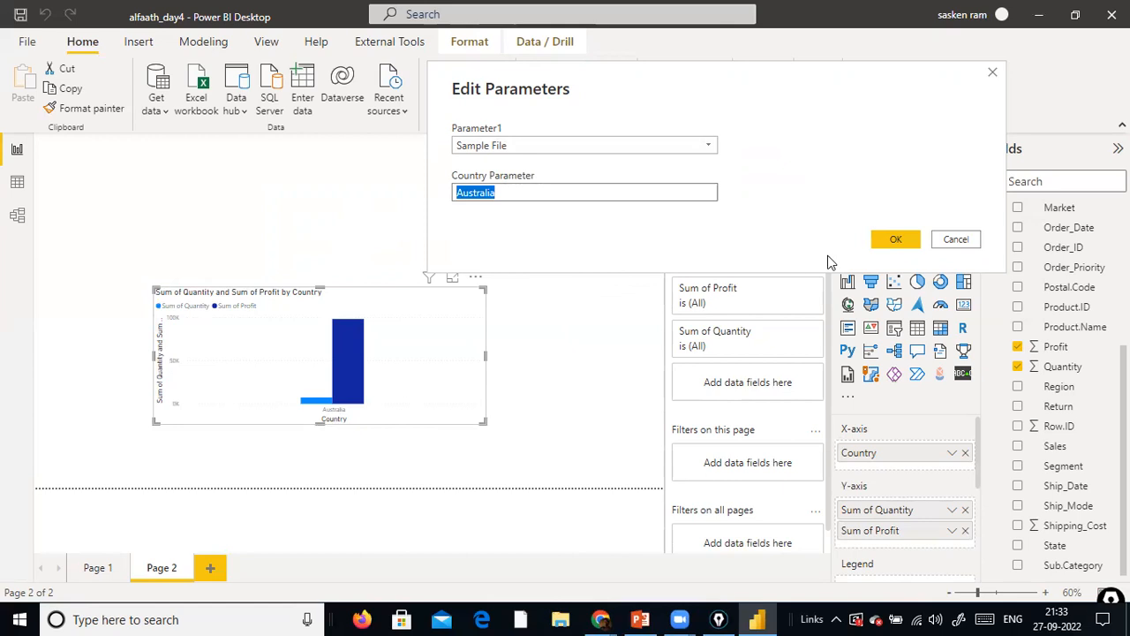
{"action": "left_click", "coordinate": [538, 192]}
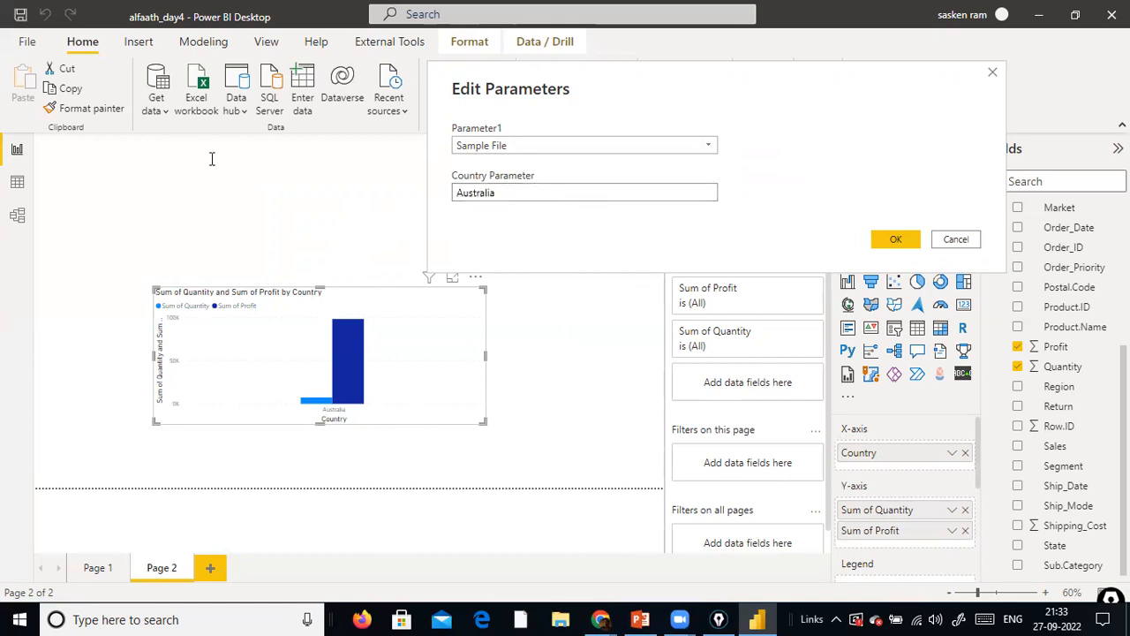
Set Country Parameter to Germany, leaving Parameter1 at Sample File, and apply the pending query changes to the report
{"action": "double_click", "coordinate": [531, 189]}
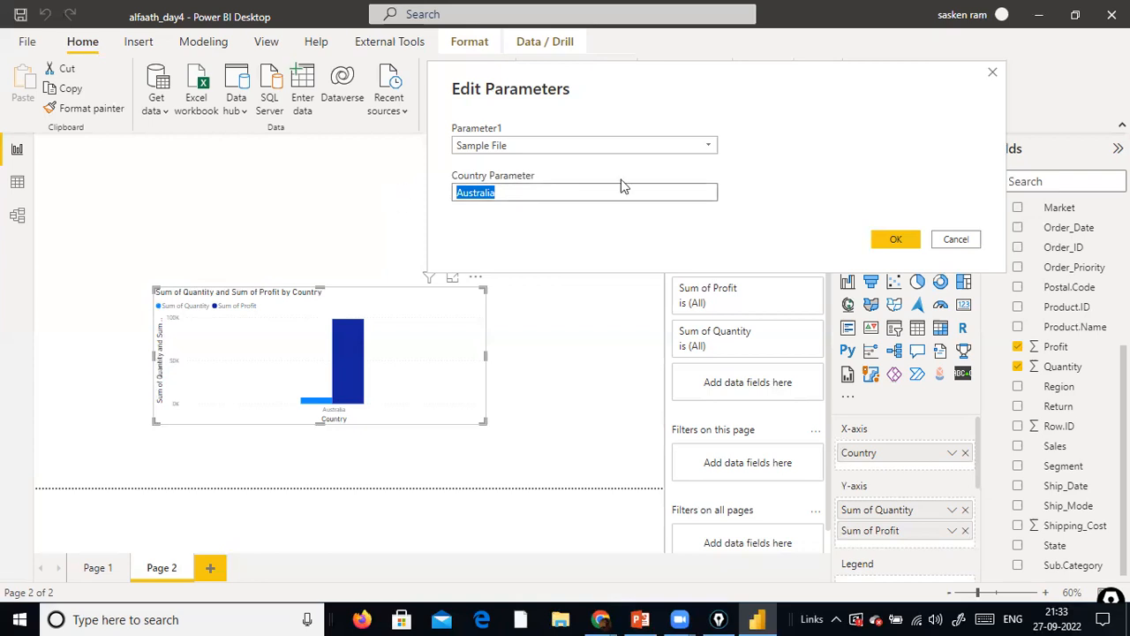
{"action": "type", "text": "gE"}
{"action": "left_click", "coordinate": [565, 146]}
{"action": "left_click", "coordinate": [564, 150]}
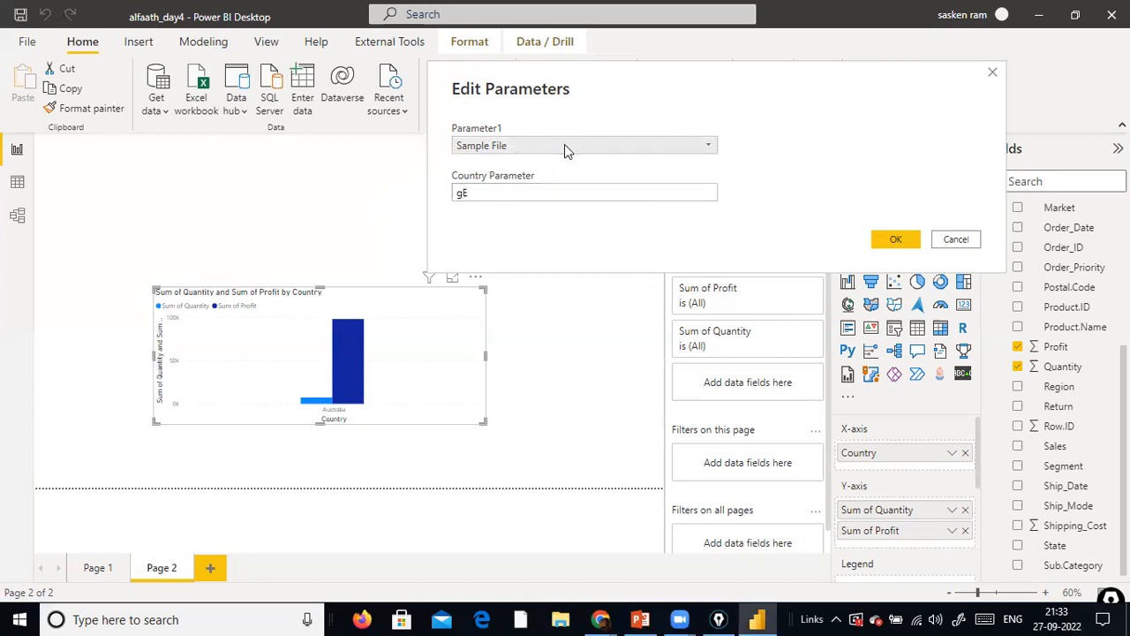
{"action": "double_click", "coordinate": [505, 194]}
{"action": "type", "text": "gER"}
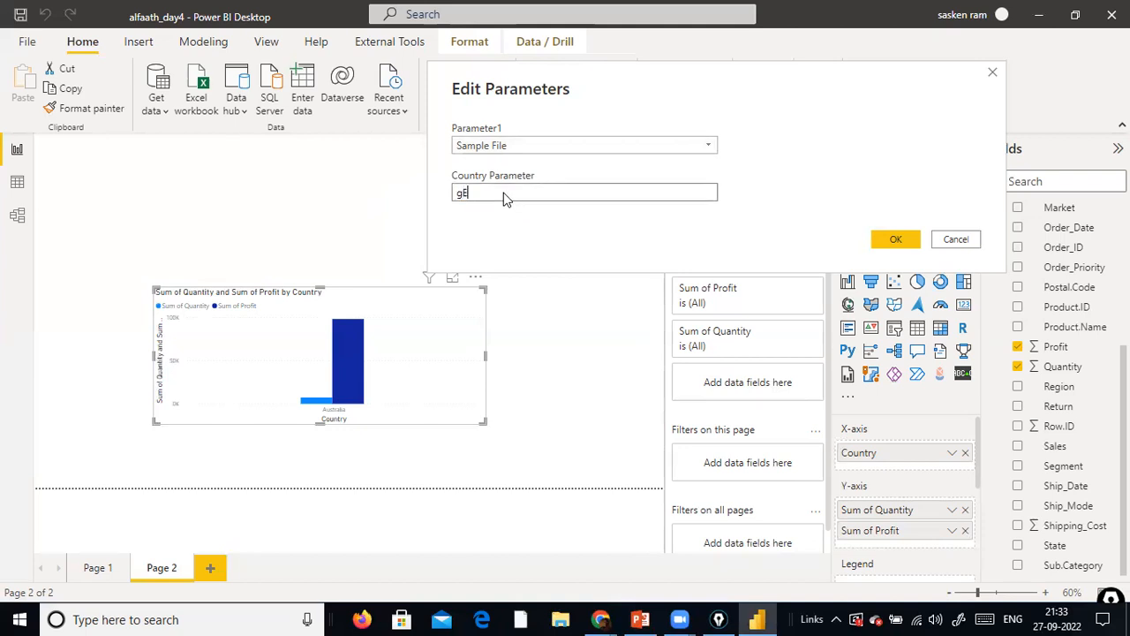
{"action": "type", "text": "eree"}
{"action": "type", "text": "y"}
{"action": "left_click", "coordinate": [875, 241]}
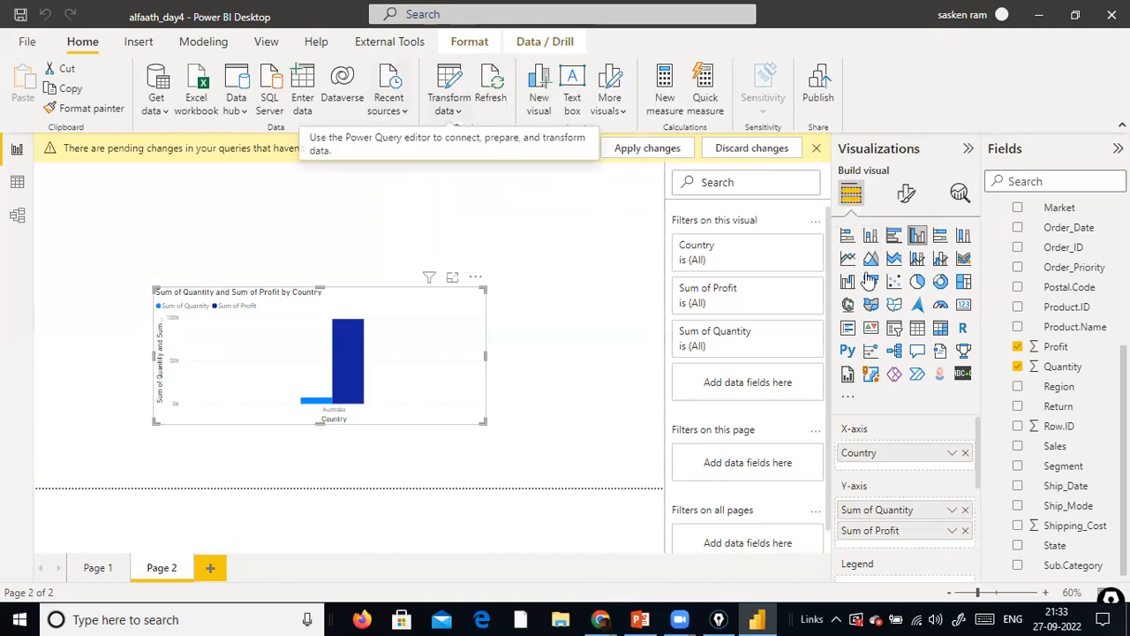
{"action": "left_click", "coordinate": [654, 152]}
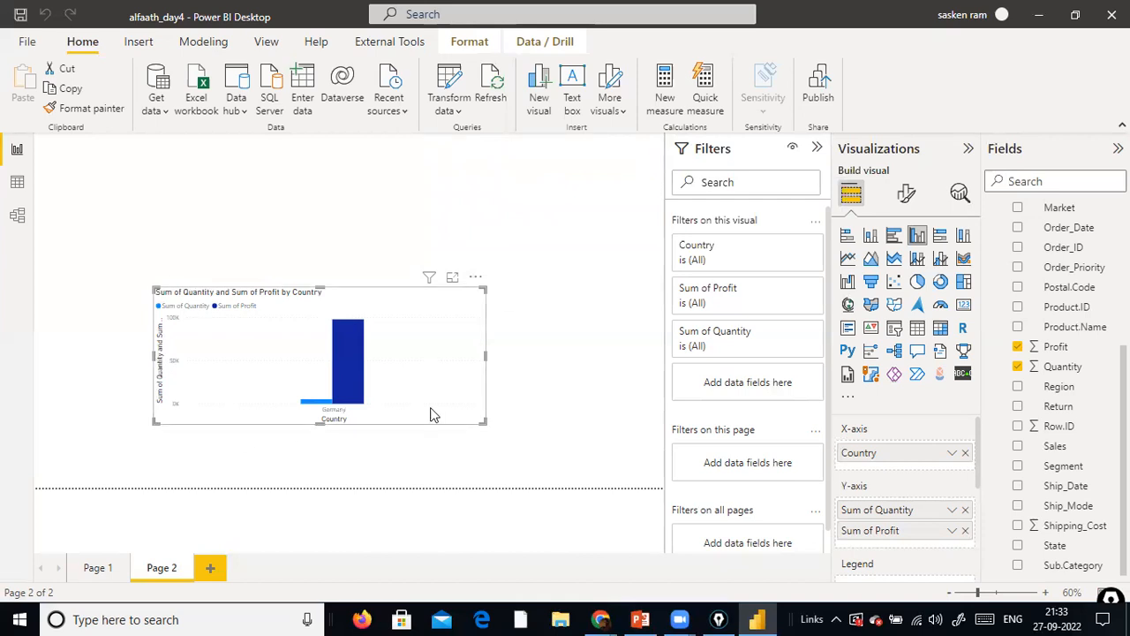
Reopen the report's parameters, examine the Country Parameter value beside the chart, and confirm without changing anything
{"action": "left_click", "coordinate": [450, 104]}
{"action": "left_click", "coordinate": [465, 195]}
{"action": "left_click_drag", "start_coordinate": [406, 327], "coordinate": [248, 335]}
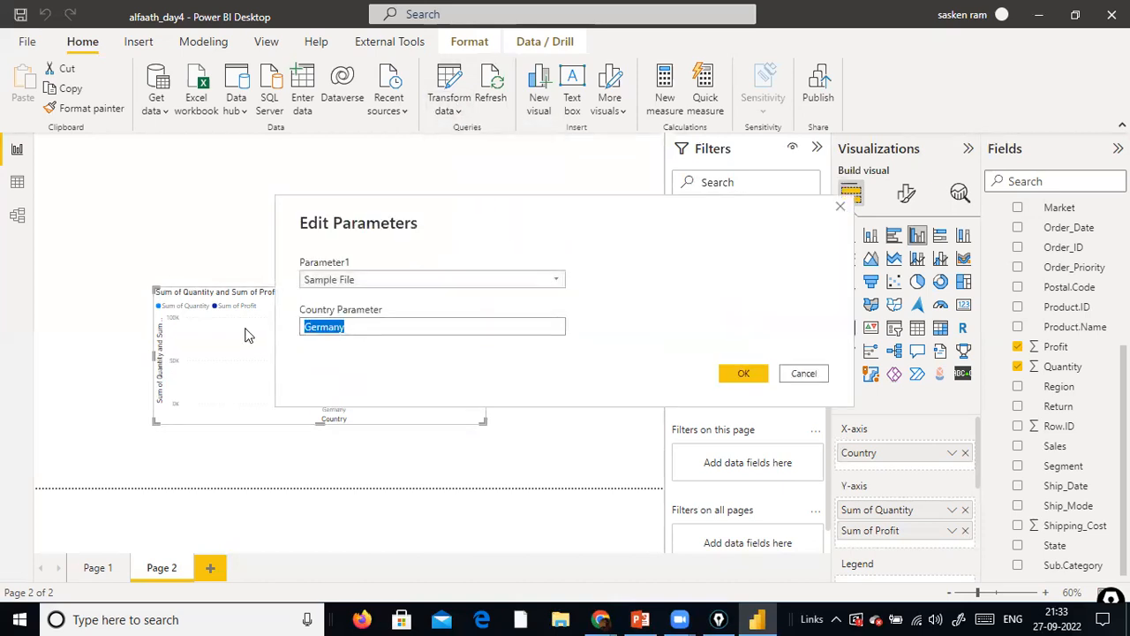
{"action": "left_click_drag", "start_coordinate": [451, 225], "coordinate": [772, 102]}
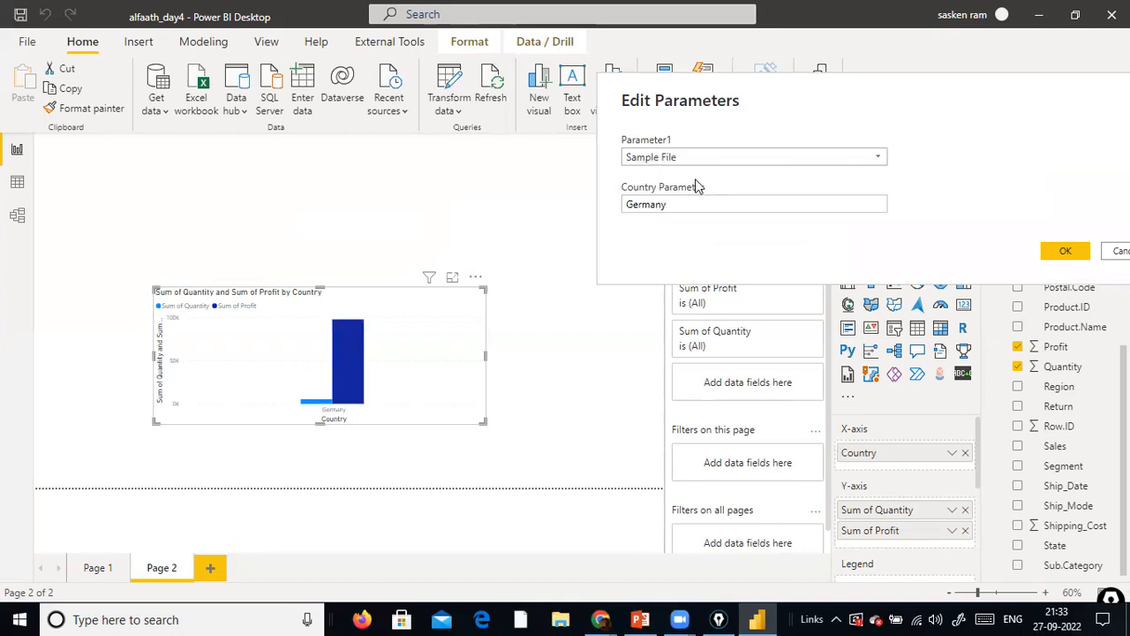
{"action": "left_click", "coordinate": [727, 204]}
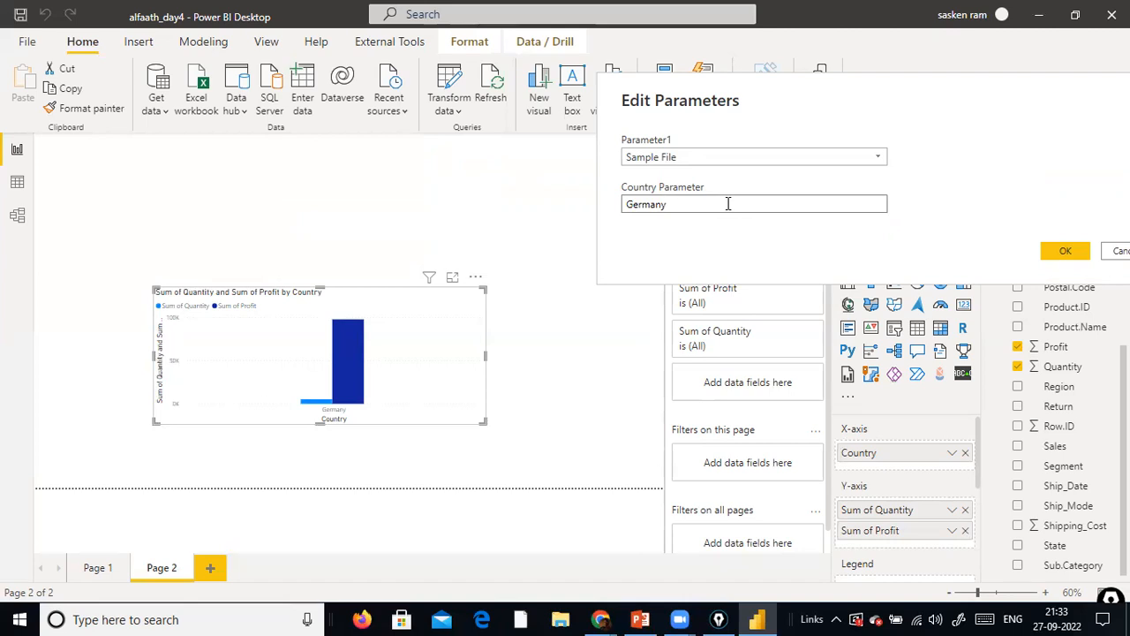
{"action": "left_click_drag", "start_coordinate": [727, 204], "coordinate": [618, 204]}
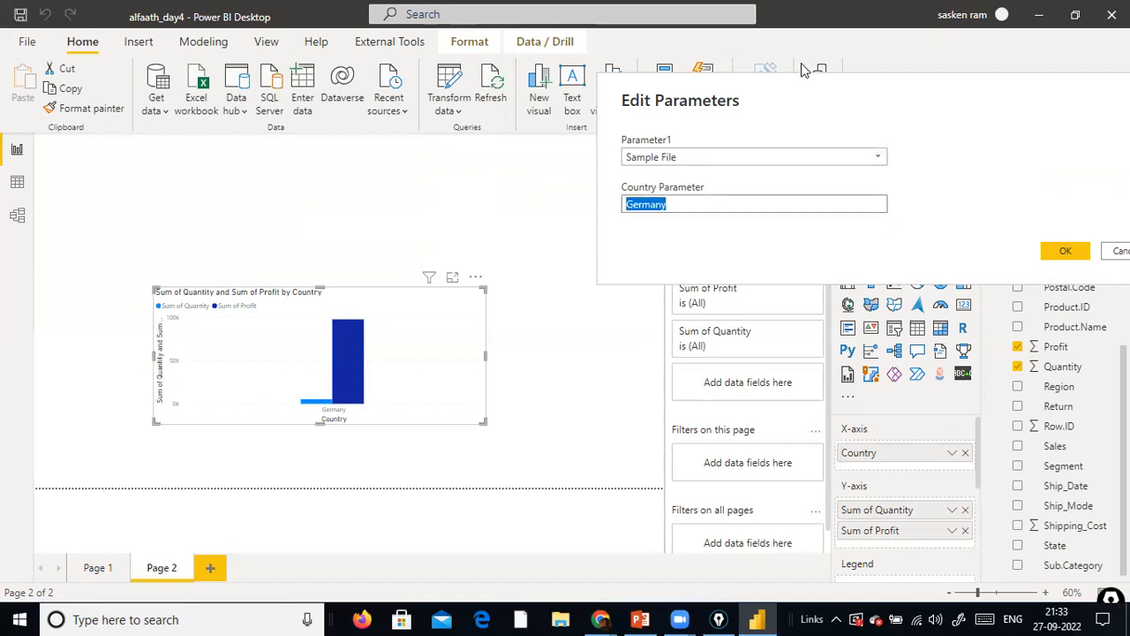
{"action": "left_click_drag", "start_coordinate": [813, 83], "coordinate": [719, 74]}
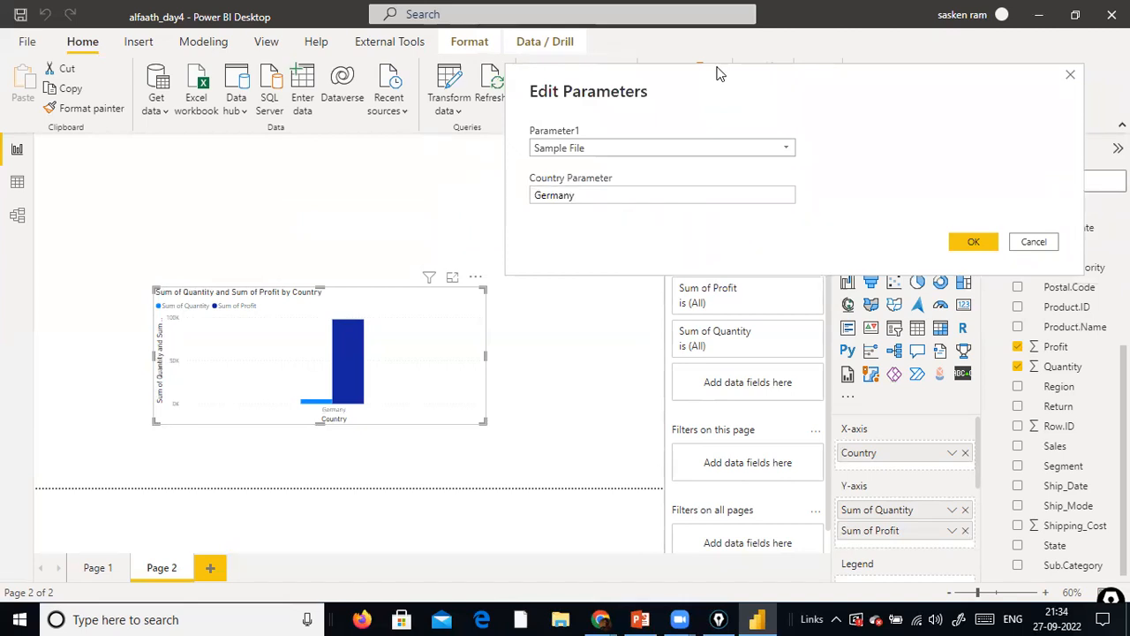
{"action": "left_click_drag", "start_coordinate": [763, 92], "coordinate": [746, 92]}
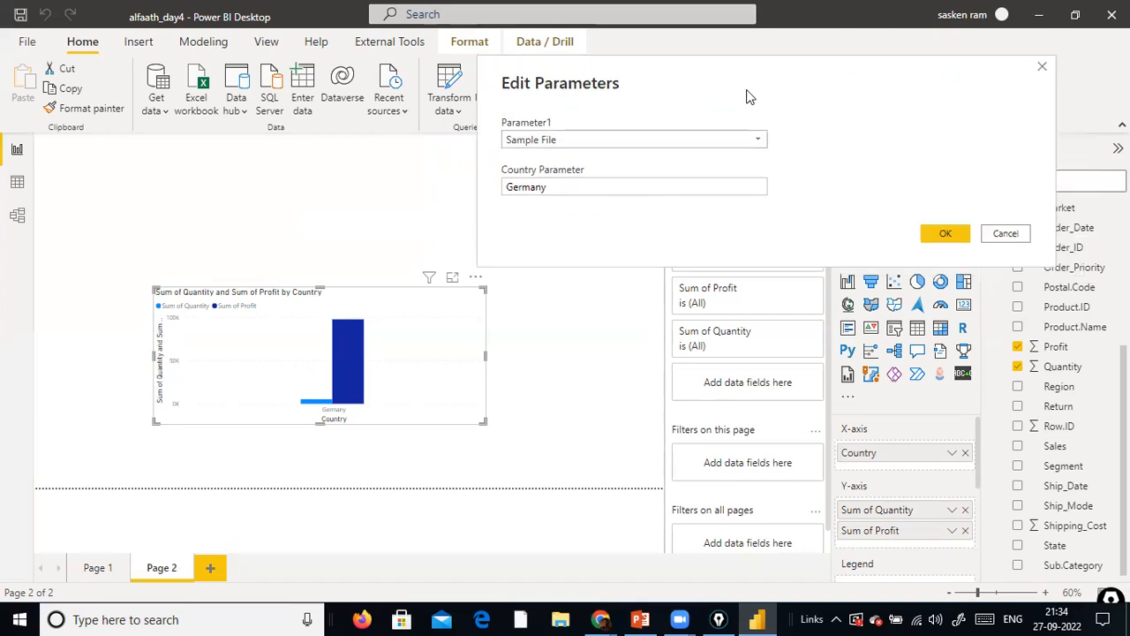
{"action": "double_click", "coordinate": [673, 191]}
{"action": "left_click", "coordinate": [508, 190]}
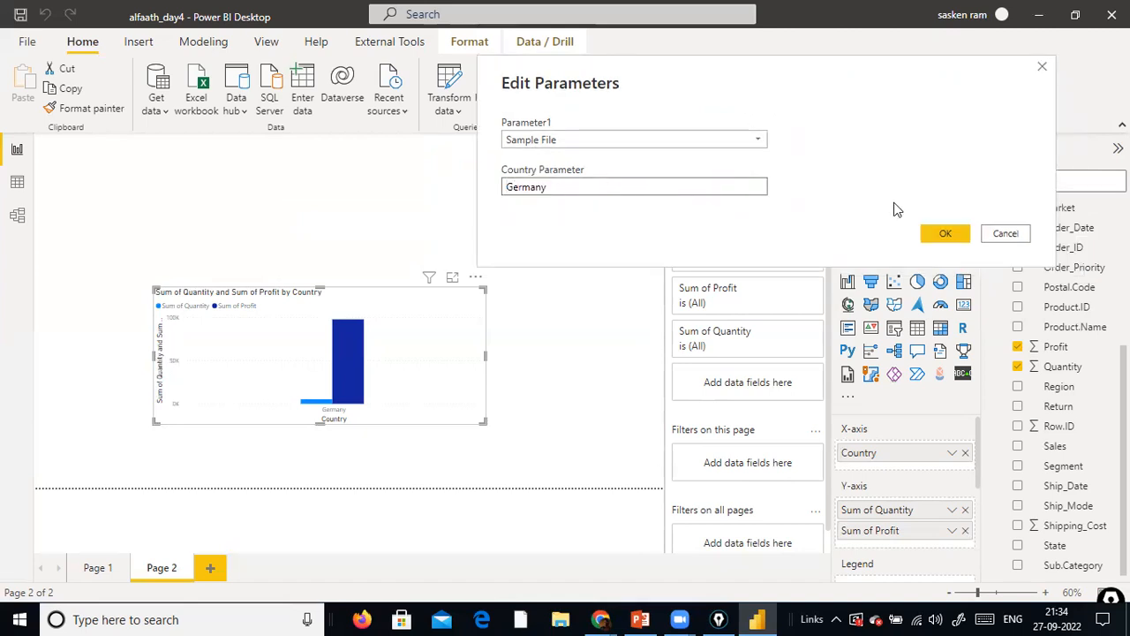
{"action": "left_click", "coordinate": [948, 233]}
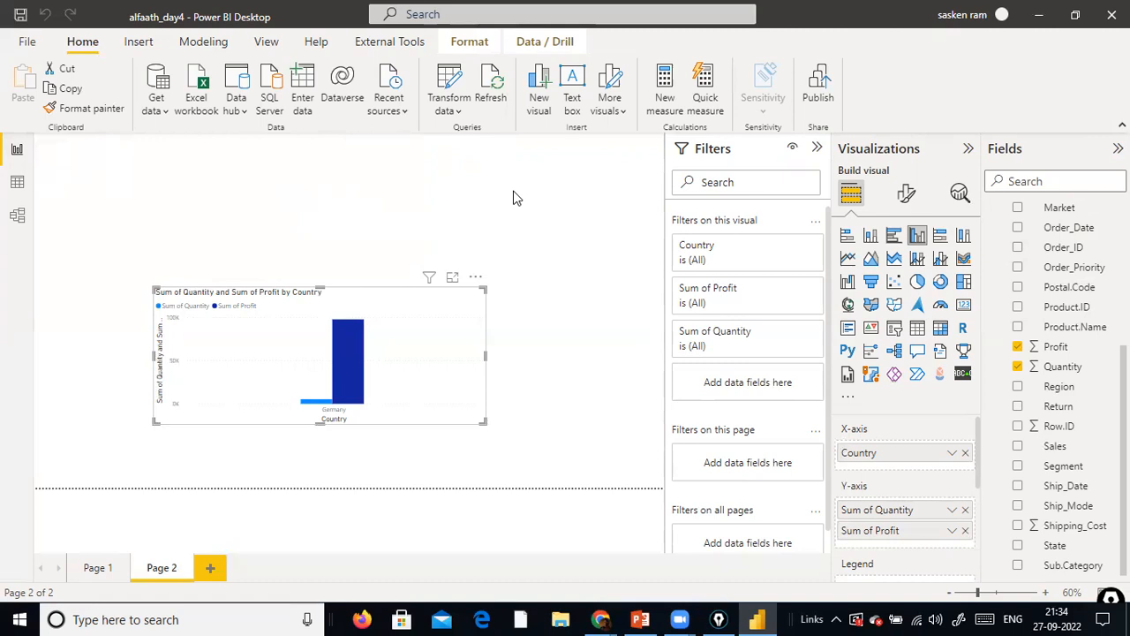
Reopen the report's parameters, check which options Parameter1 offers, and confirm without changing any value
{"action": "left_click", "coordinate": [467, 113]}
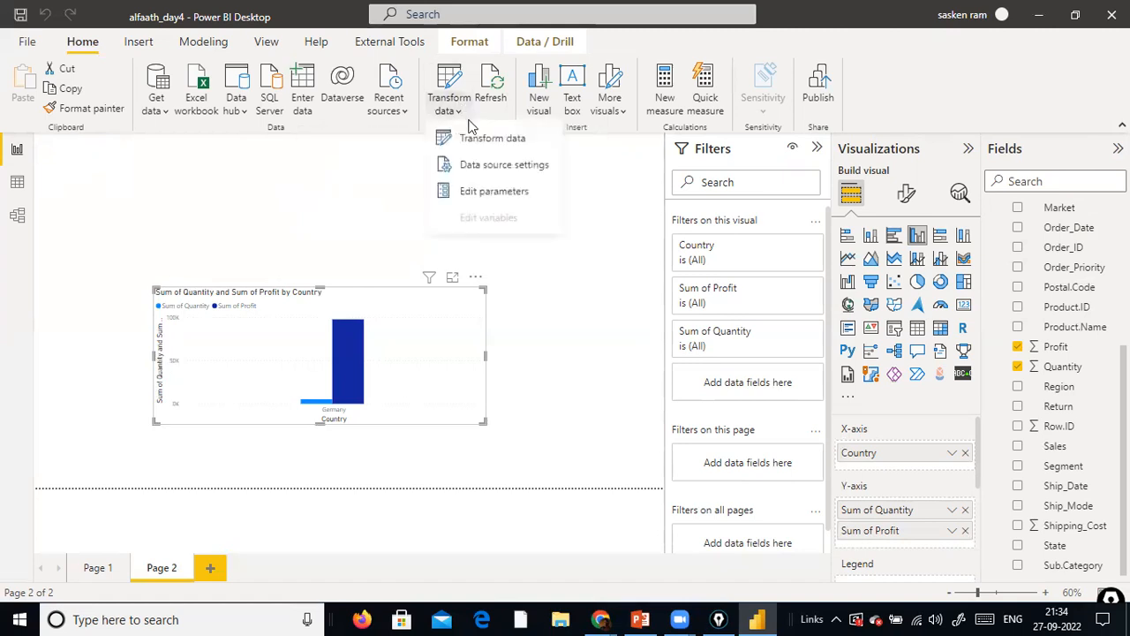
{"action": "left_click", "coordinate": [498, 199]}
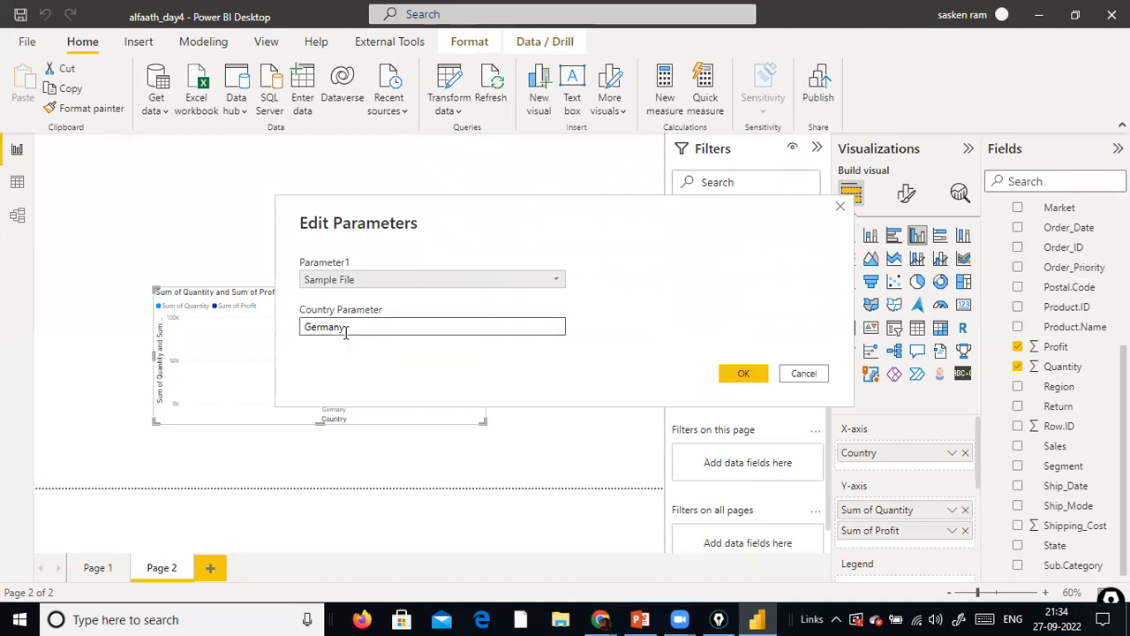
{"action": "left_click_drag", "start_coordinate": [346, 328], "coordinate": [274, 344]}
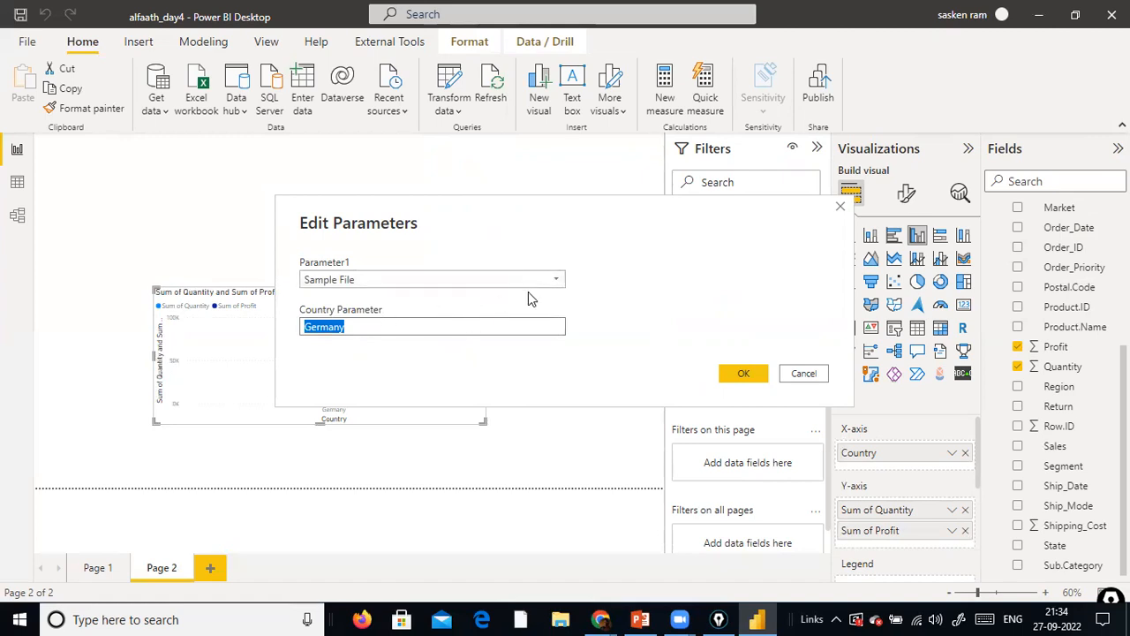
{"action": "left_click", "coordinate": [565, 274]}
{"action": "left_click", "coordinate": [565, 275]}
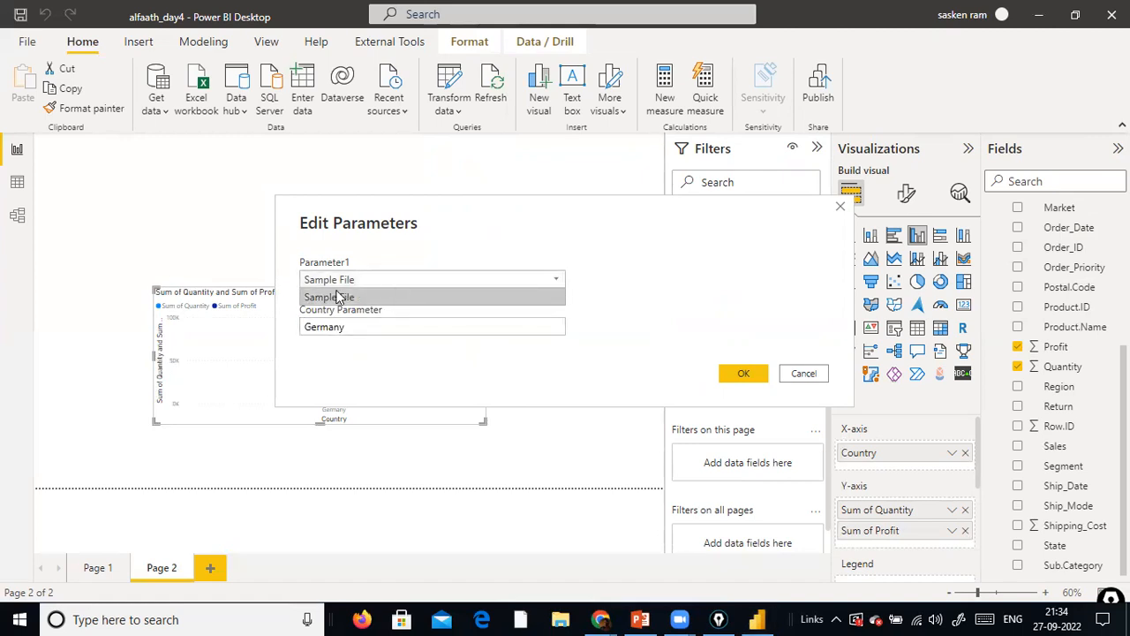
{"action": "left_click", "coordinate": [357, 323]}
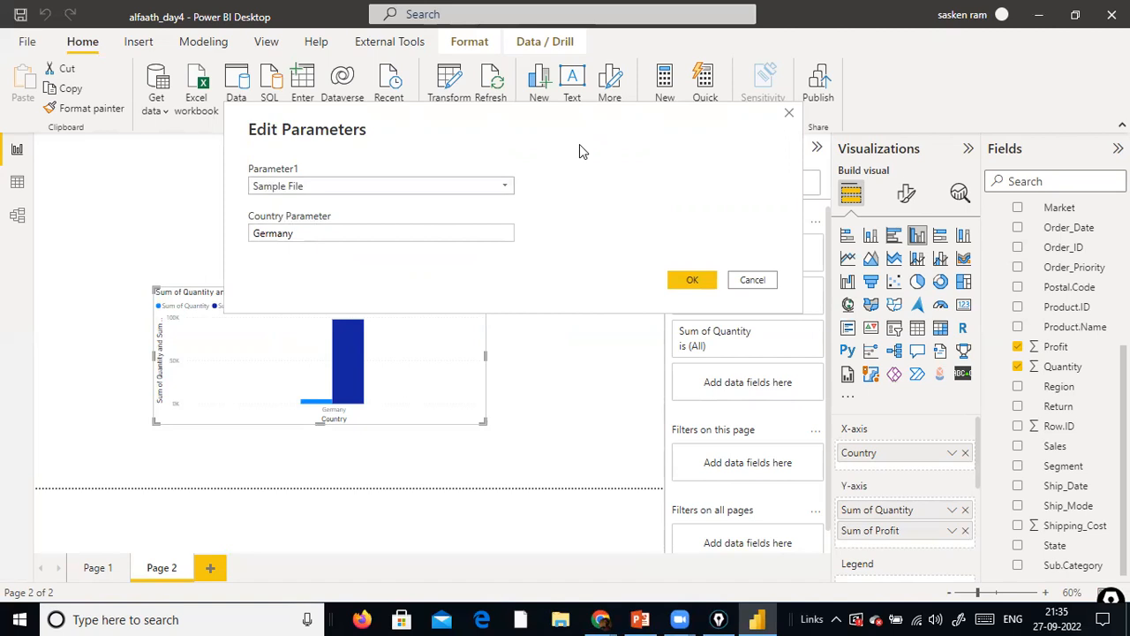
{"action": "left_click", "coordinate": [706, 279]}
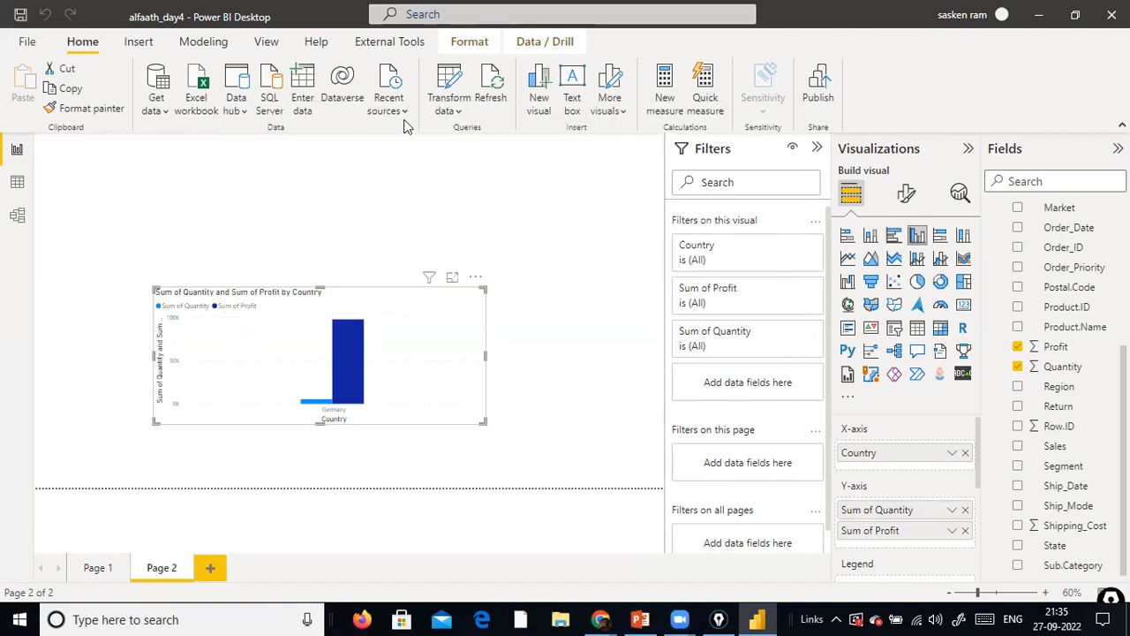
Open the Power Query Editor and try to delete the Sample File helper query
{"action": "left_click", "coordinate": [446, 109]}
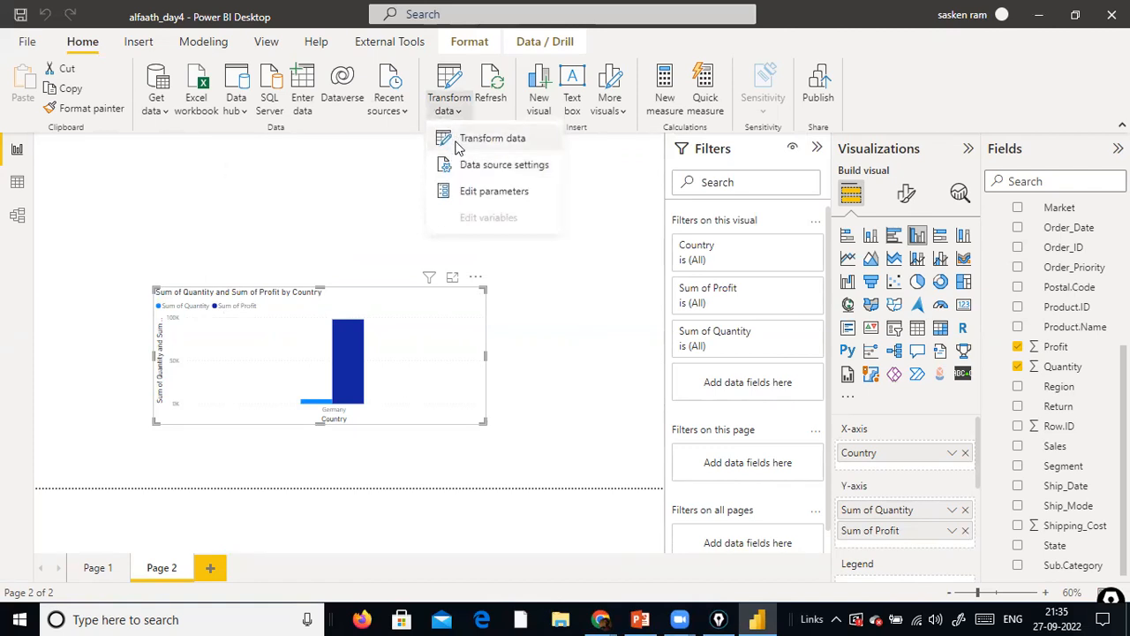
{"action": "left_click", "coordinate": [458, 141]}
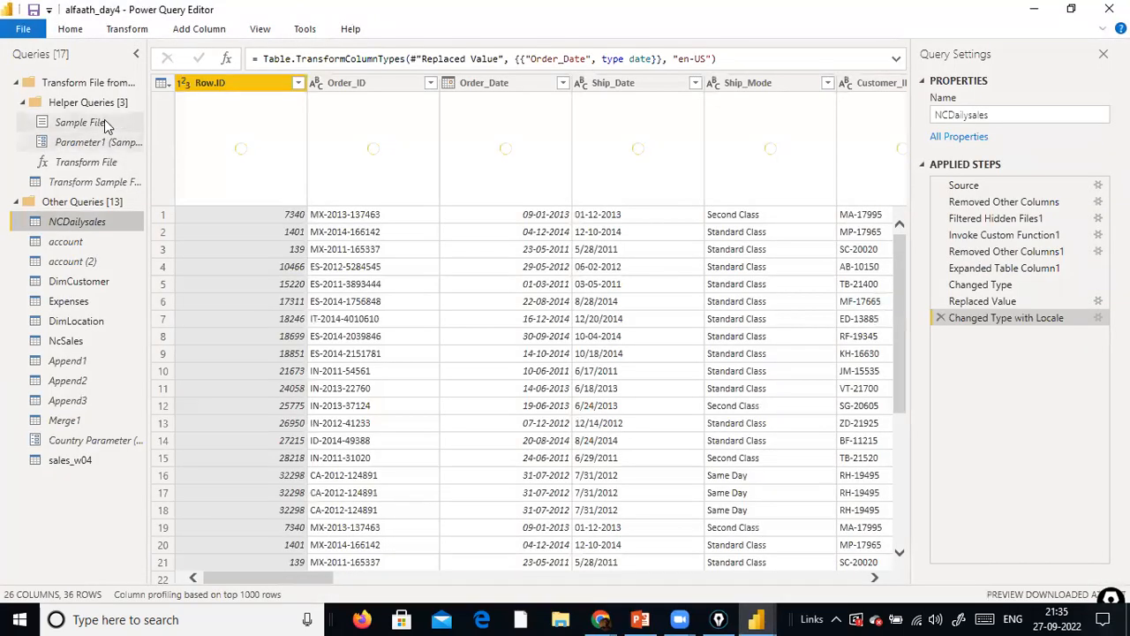
{"action": "right_click", "coordinate": [110, 123]}
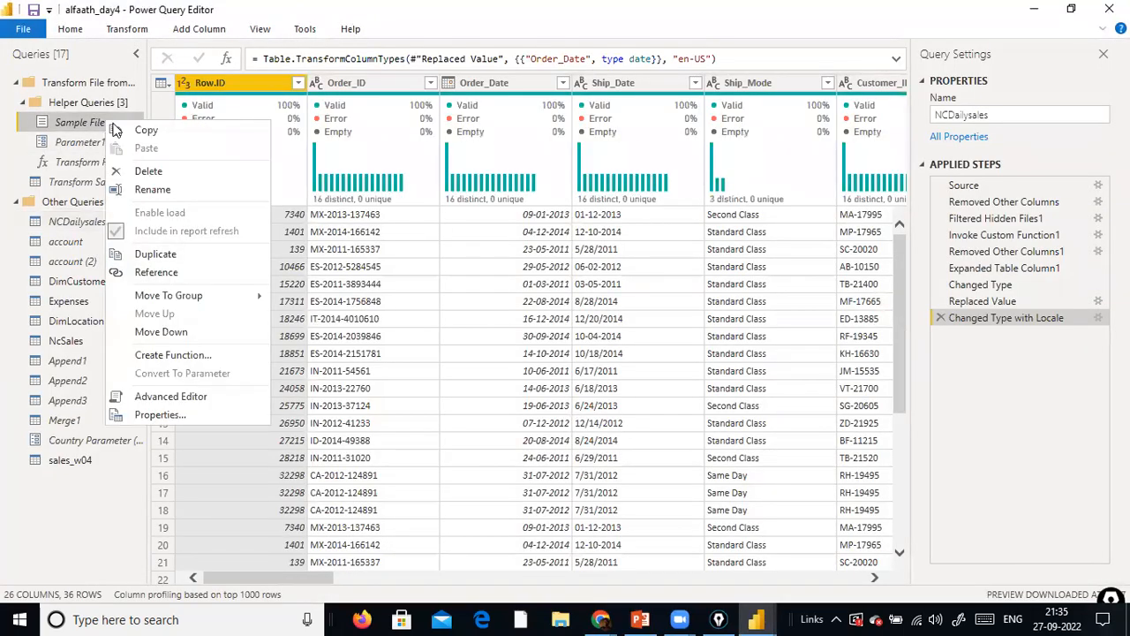
{"action": "left_click", "coordinate": [169, 172]}
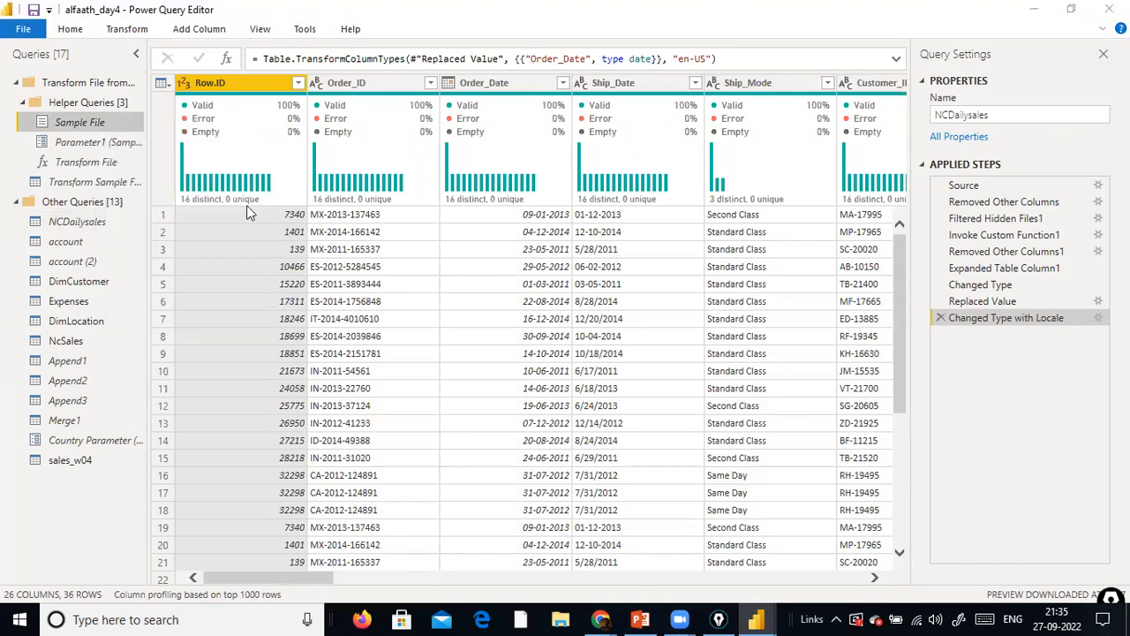
{"action": "left_click", "coordinate": [694, 355]}
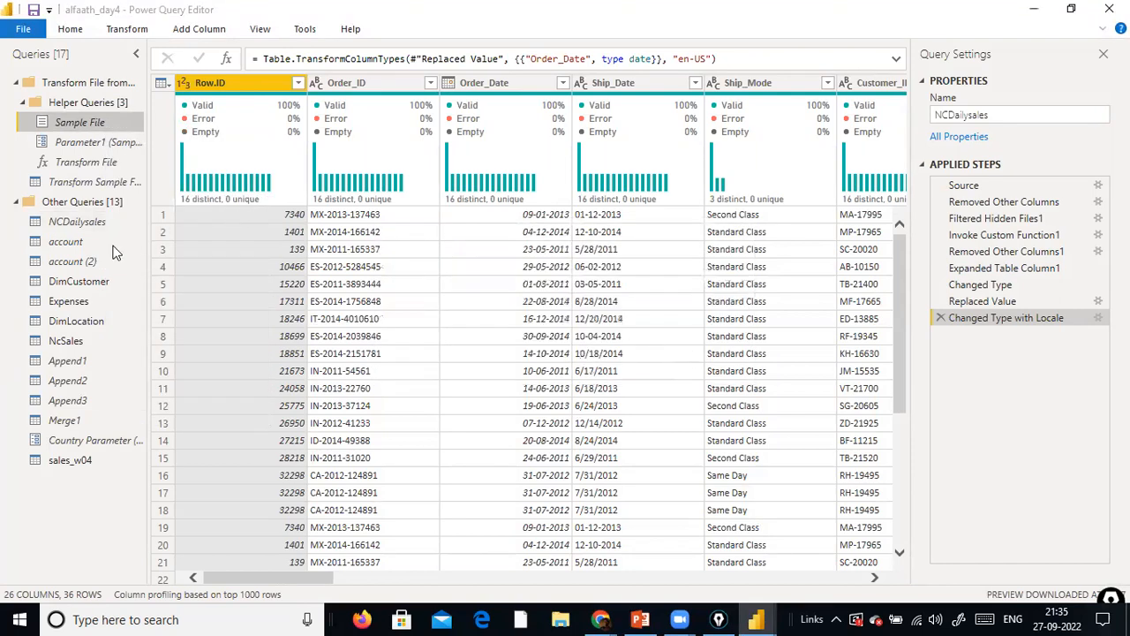
Try to delete the Parameter1 helper query
{"action": "left_click", "coordinate": [80, 219]}
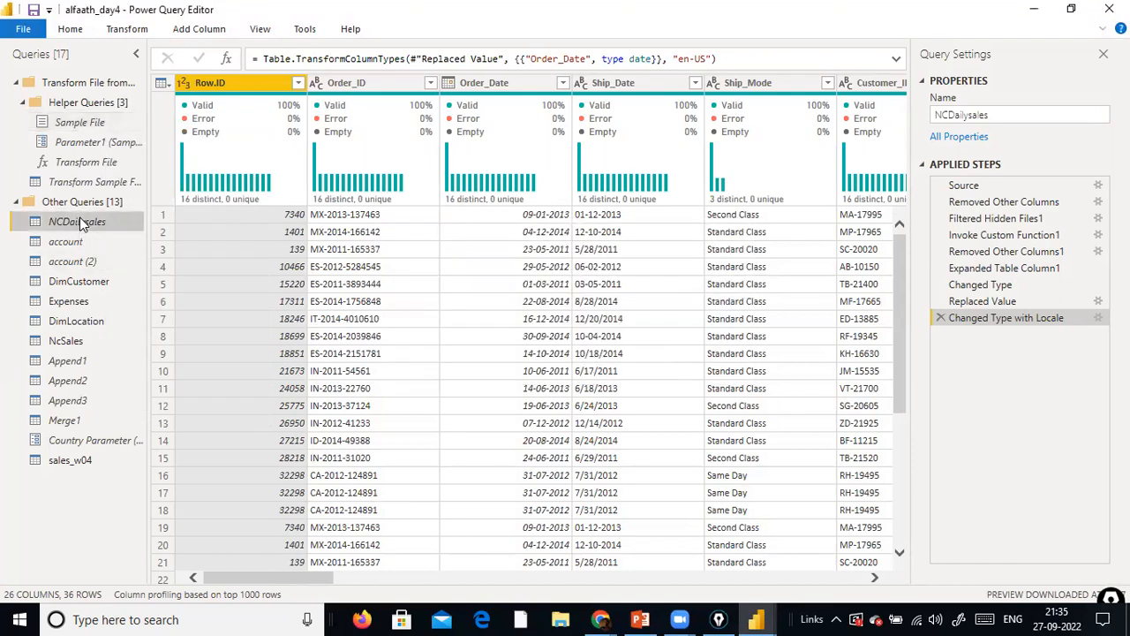
{"action": "right_click", "coordinate": [80, 218]}
{"action": "left_click", "coordinate": [1, 452]}
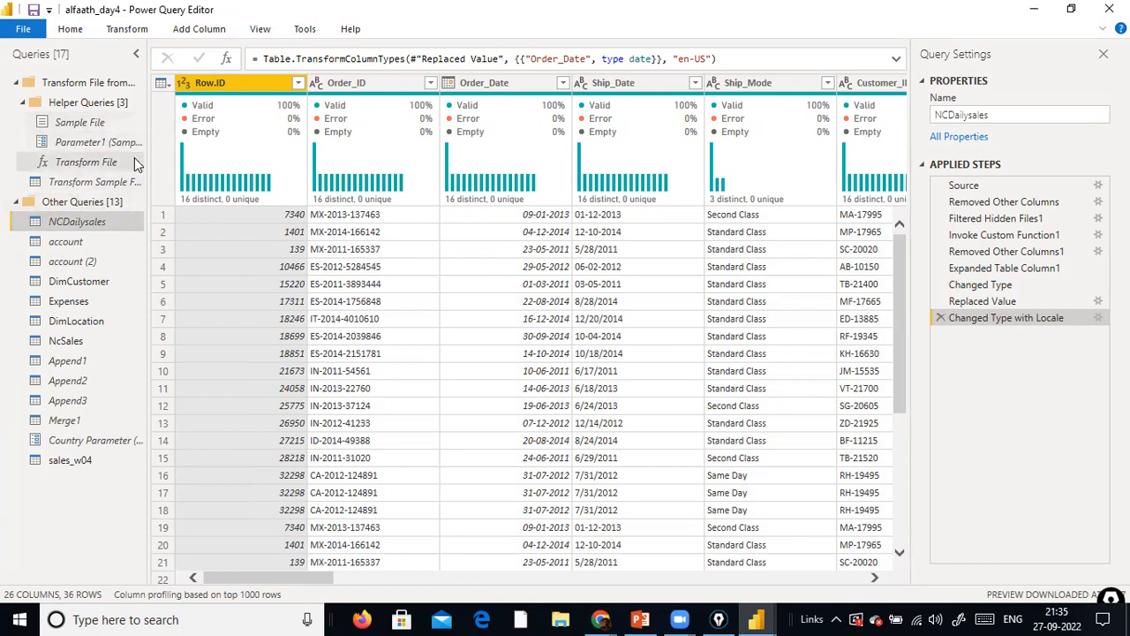
{"action": "right_click", "coordinate": [116, 146]}
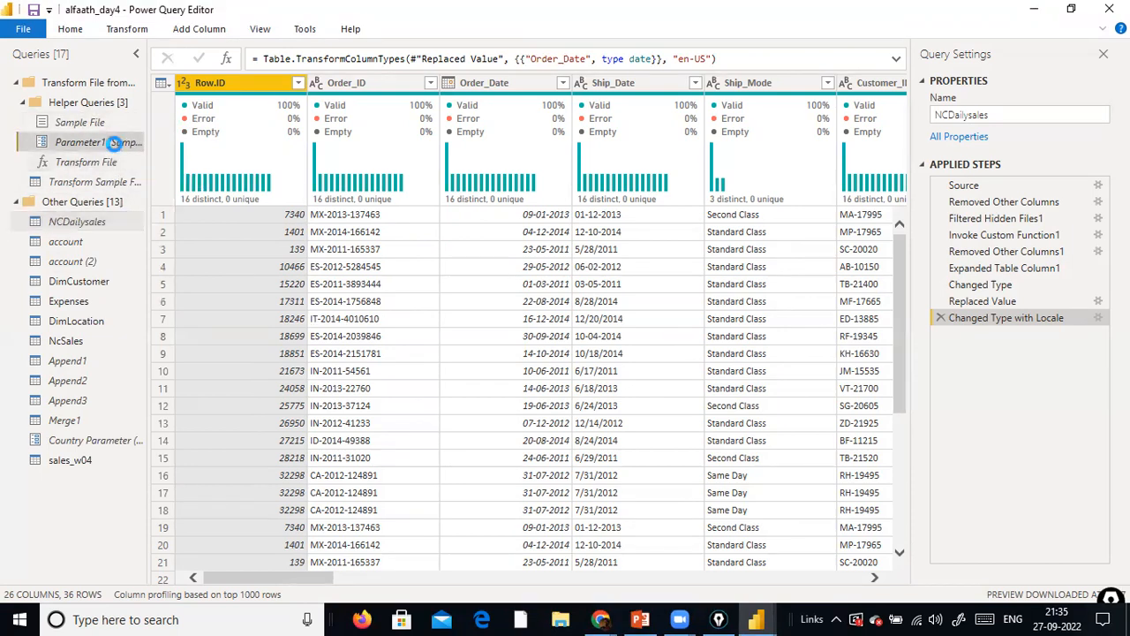
{"action": "left_click", "coordinate": [187, 200]}
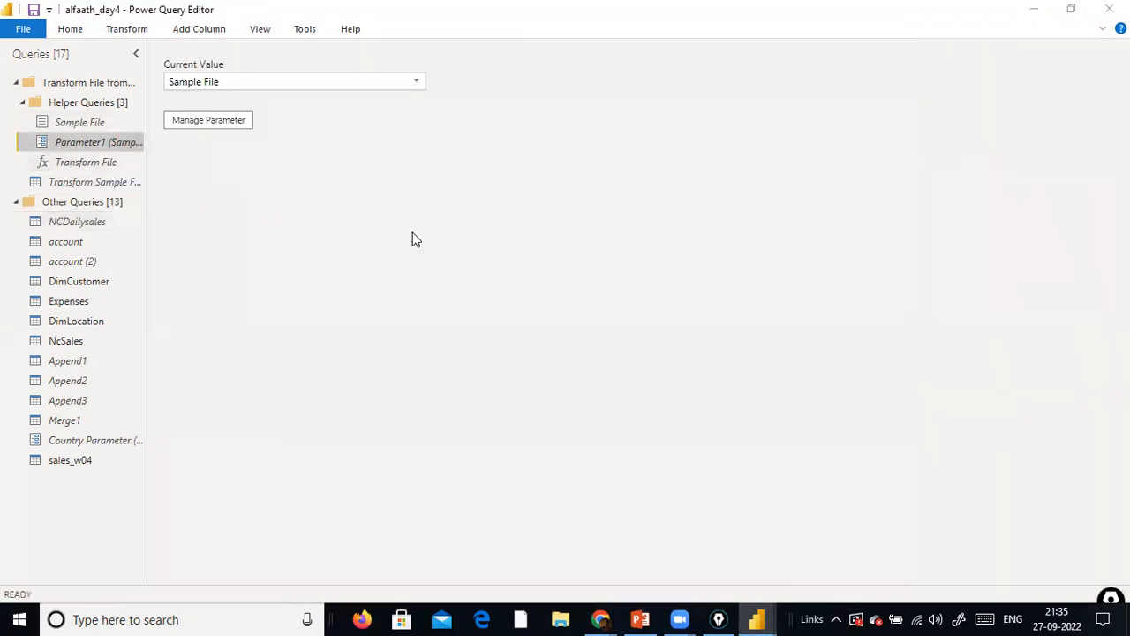
{"action": "left_click", "coordinate": [696, 342]}
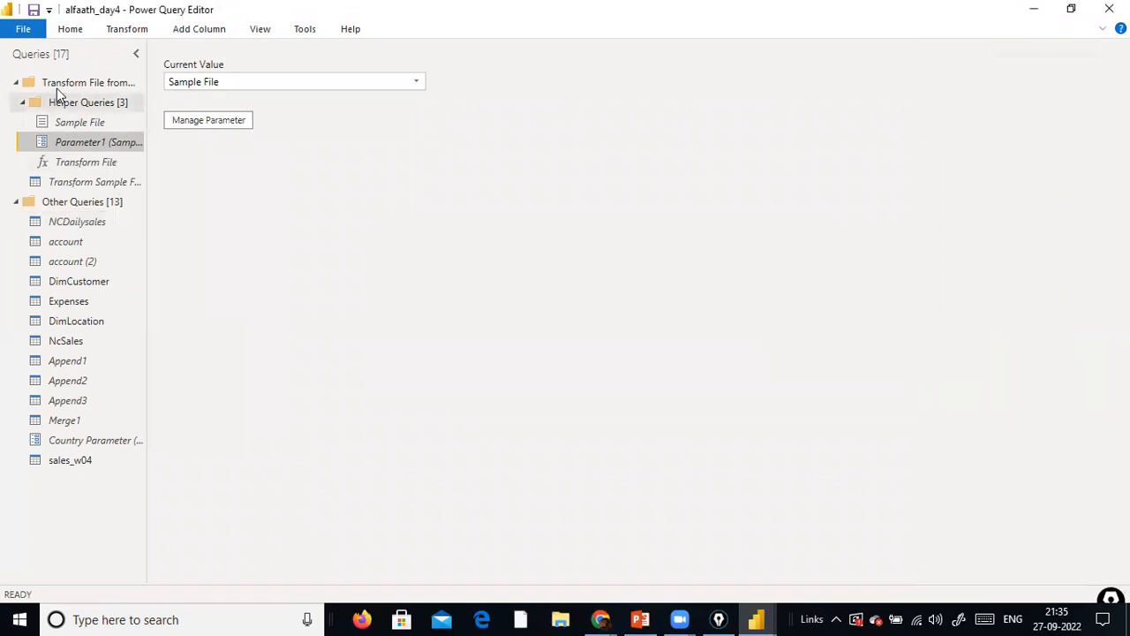
Examine the columns of the sales_w04 query and the current value of Country Parameter
{"action": "left_click", "coordinate": [58, 88]}
{"action": "left_click", "coordinate": [78, 203]}
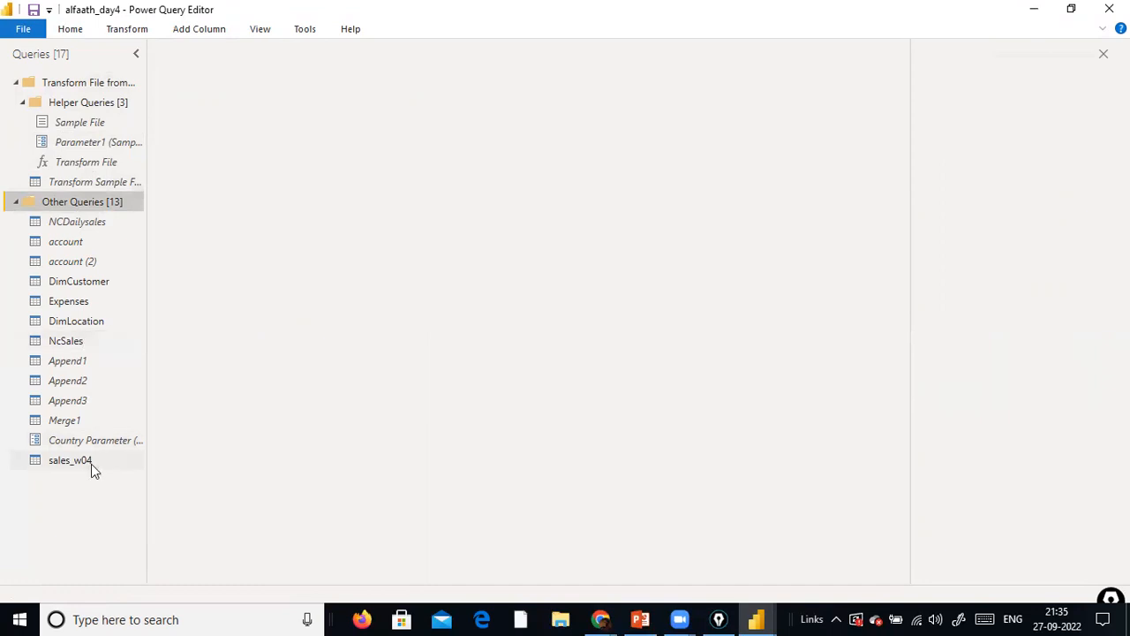
{"action": "left_click", "coordinate": [65, 460]}
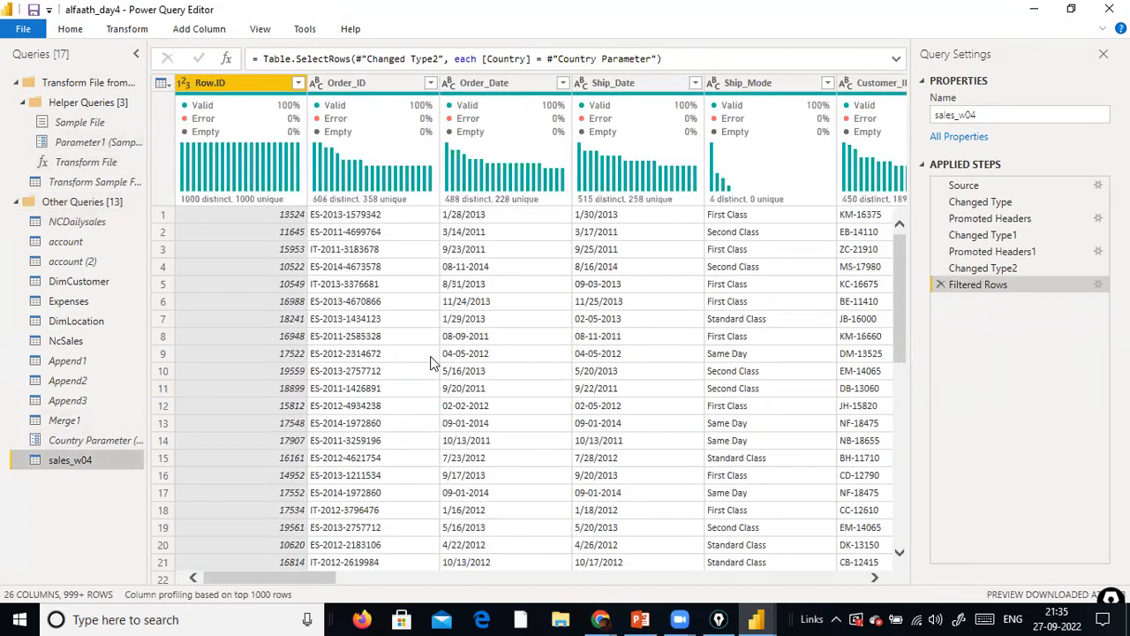
{"action": "left_click_drag", "start_coordinate": [391, 579], "coordinate": [938, 569]}
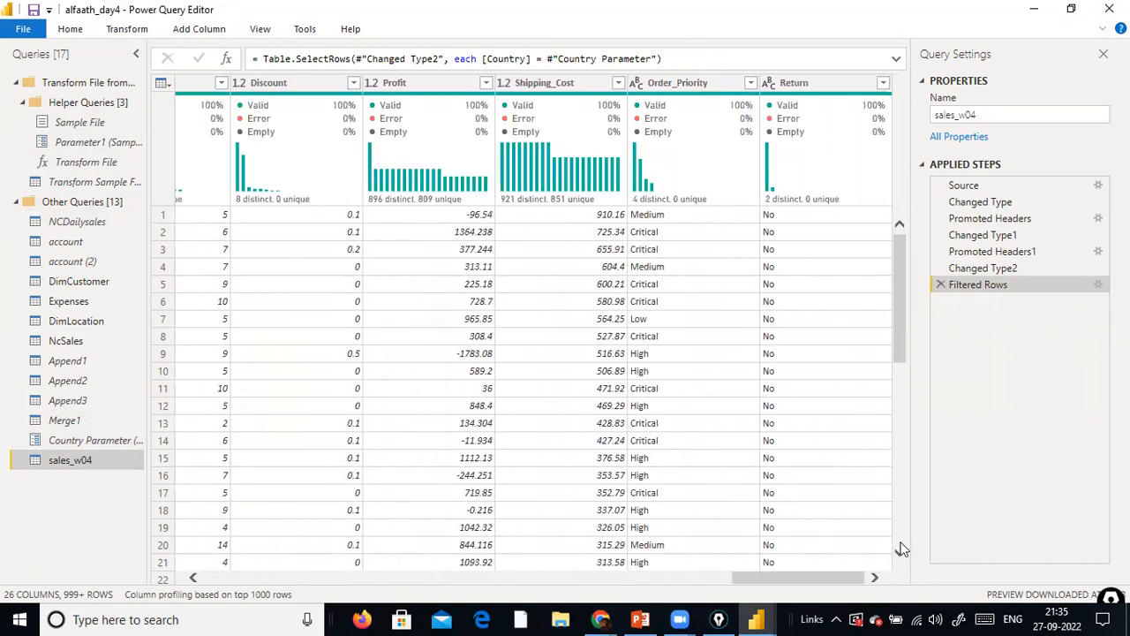
{"action": "left_click", "coordinate": [117, 441]}
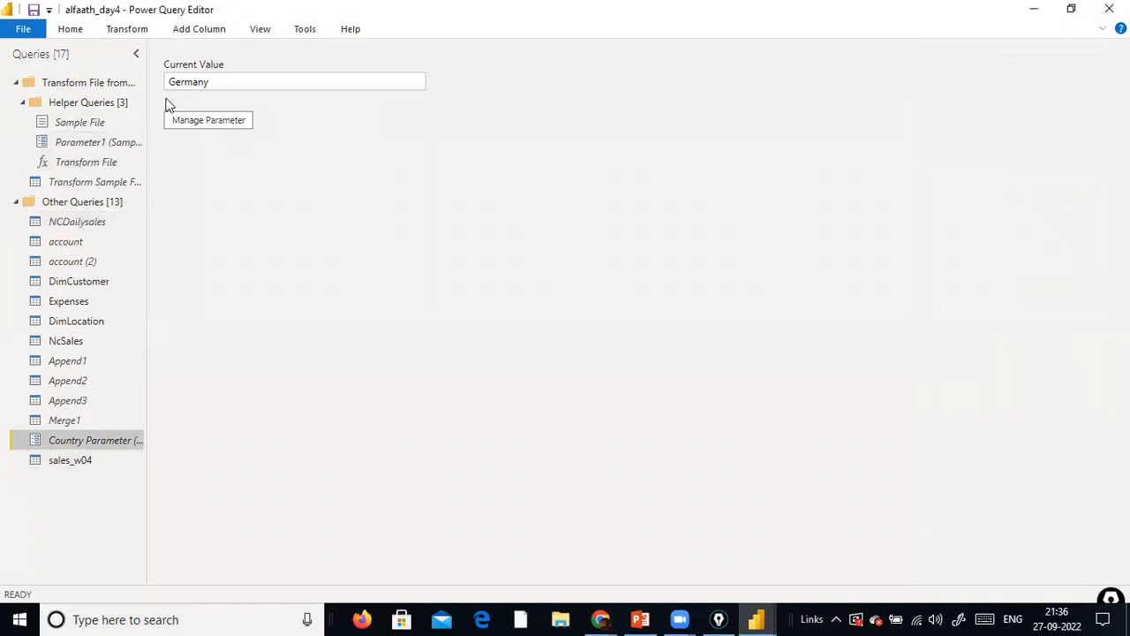
{"action": "left_click", "coordinate": [74, 466]}
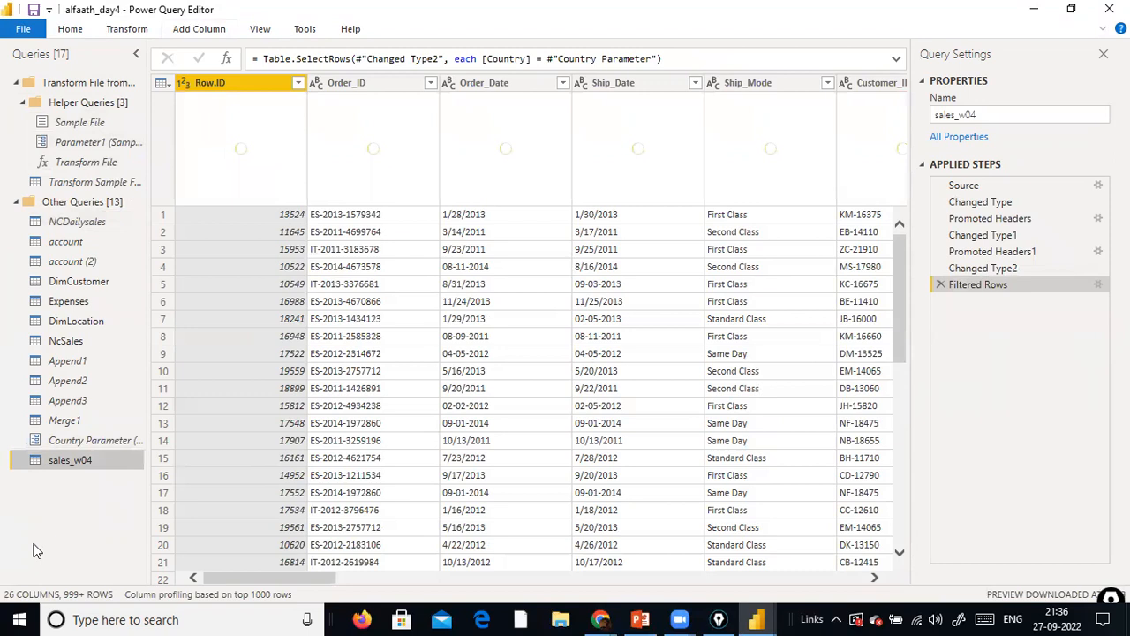
{"action": "right_click", "coordinate": [67, 504]}
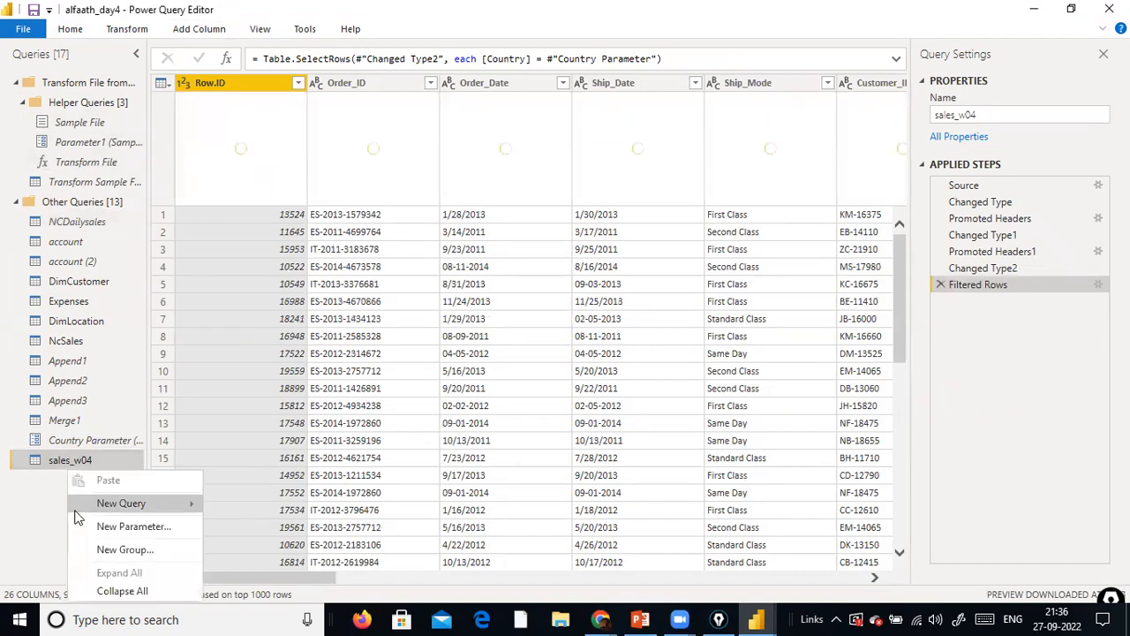
{"action": "left_click", "coordinate": [9, 519]}
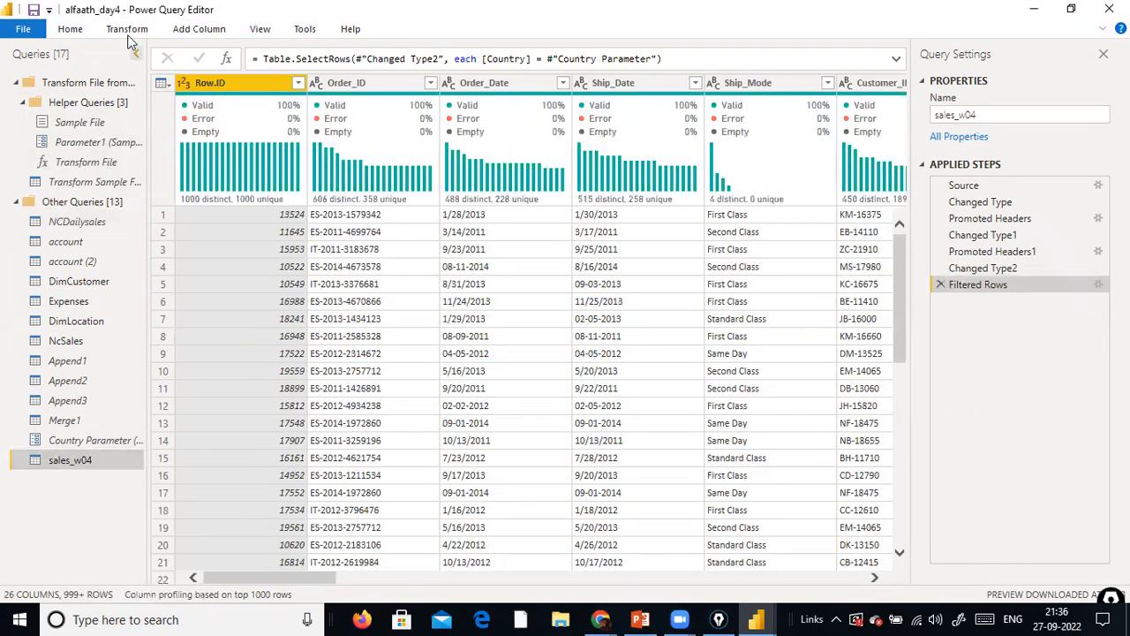
Go to the Region column of sales_w04 and check its complete list of filter values without filtering
{"action": "left_click", "coordinate": [253, 33]}
{"action": "left_click", "coordinate": [362, 75]}
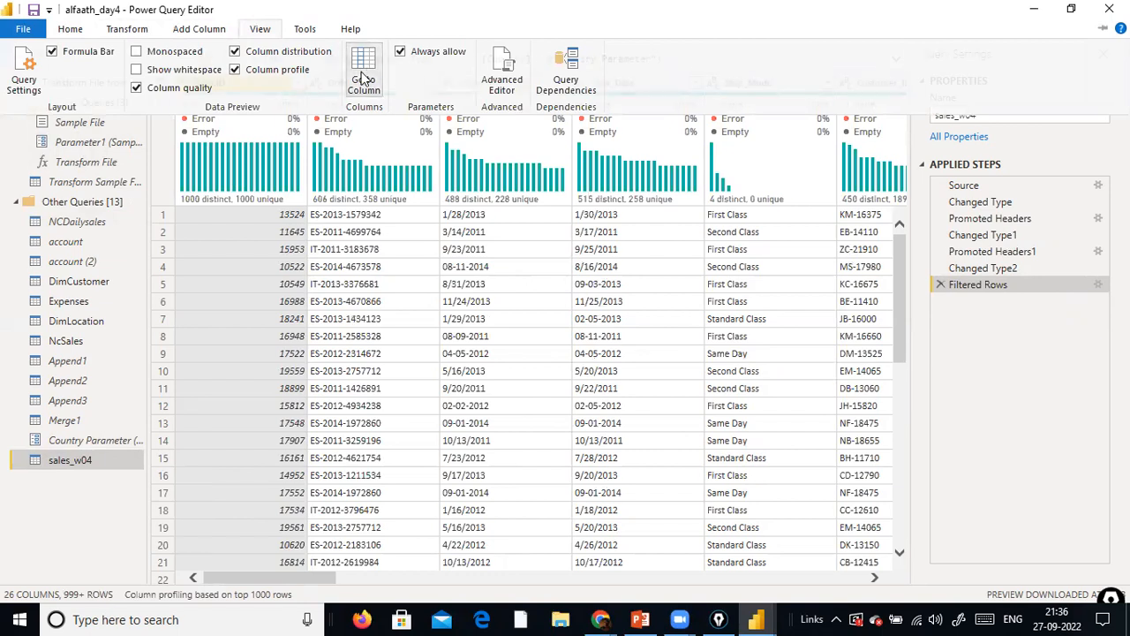
{"action": "type", "text": "re"}
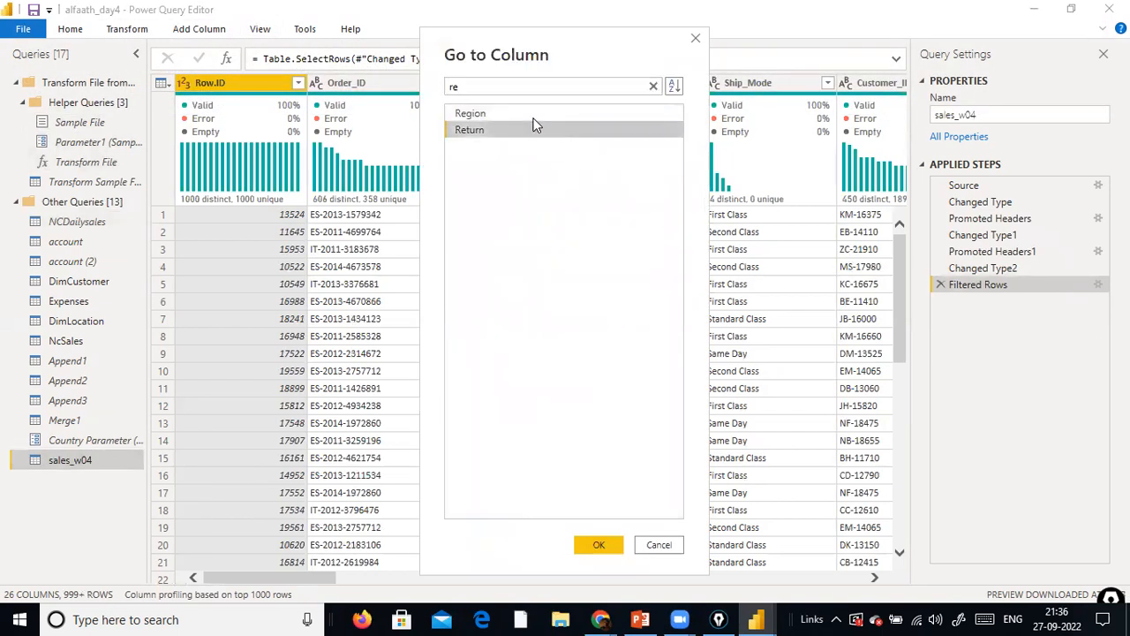
{"action": "left_click", "coordinate": [533, 114]}
{"action": "left_click", "coordinate": [602, 542]}
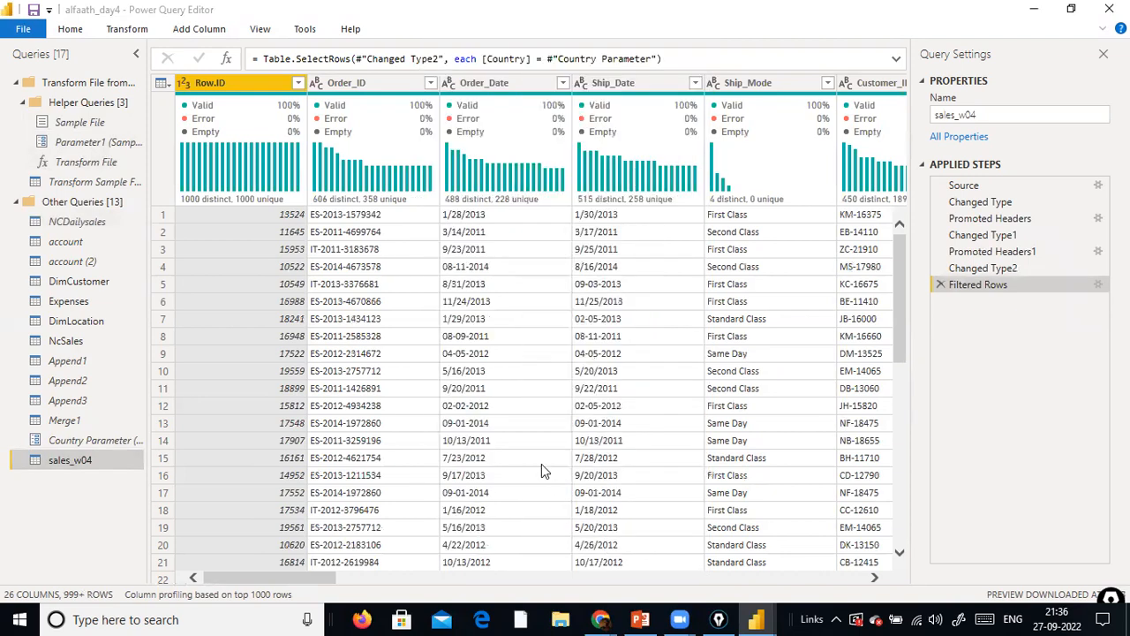
{"action": "scroll", "coordinate": [840, 219], "scroll_direction": "down", "scroll_amount": 15}
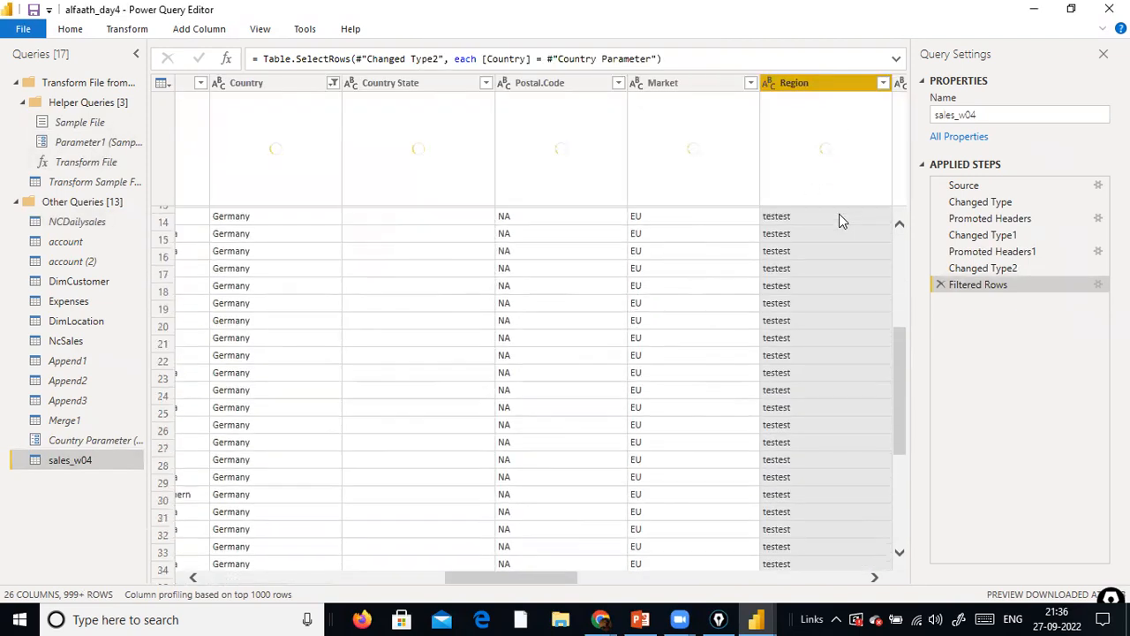
{"action": "mouse_move", "coordinate": [846, 192]}
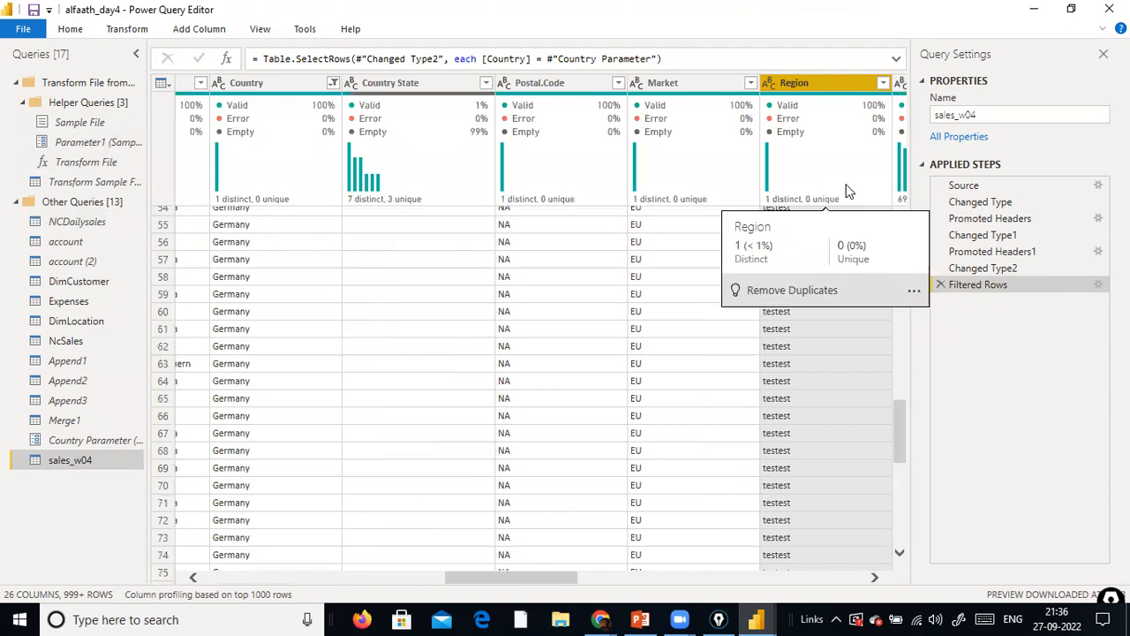
{"action": "left_click", "coordinate": [882, 82]}
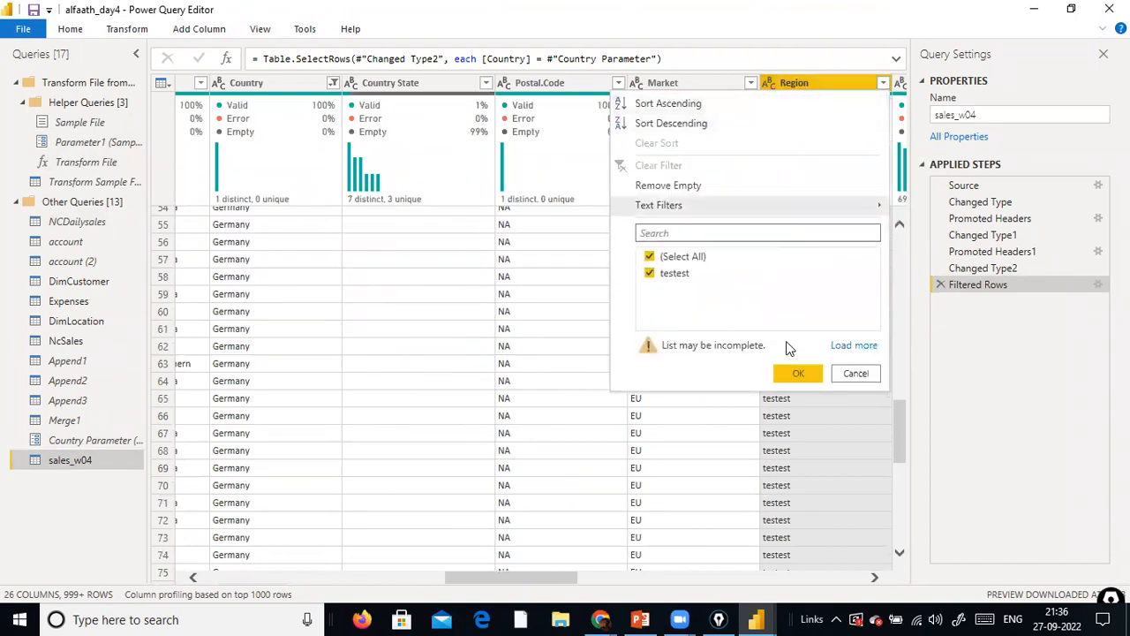
{"action": "left_click", "coordinate": [853, 345]}
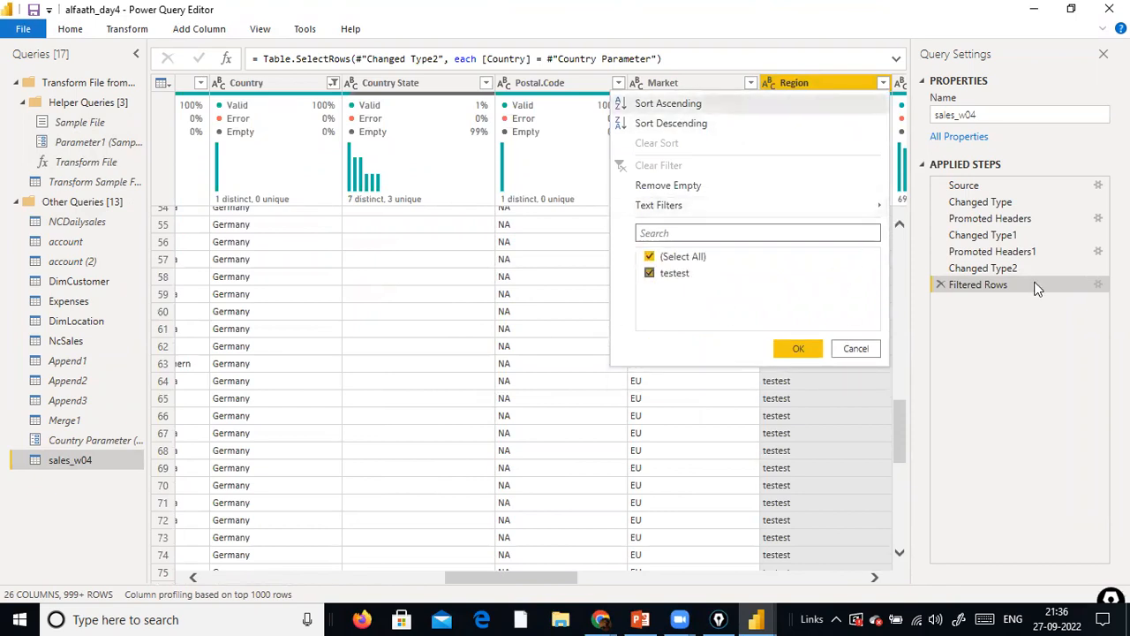
{"action": "left_click", "coordinate": [874, 348]}
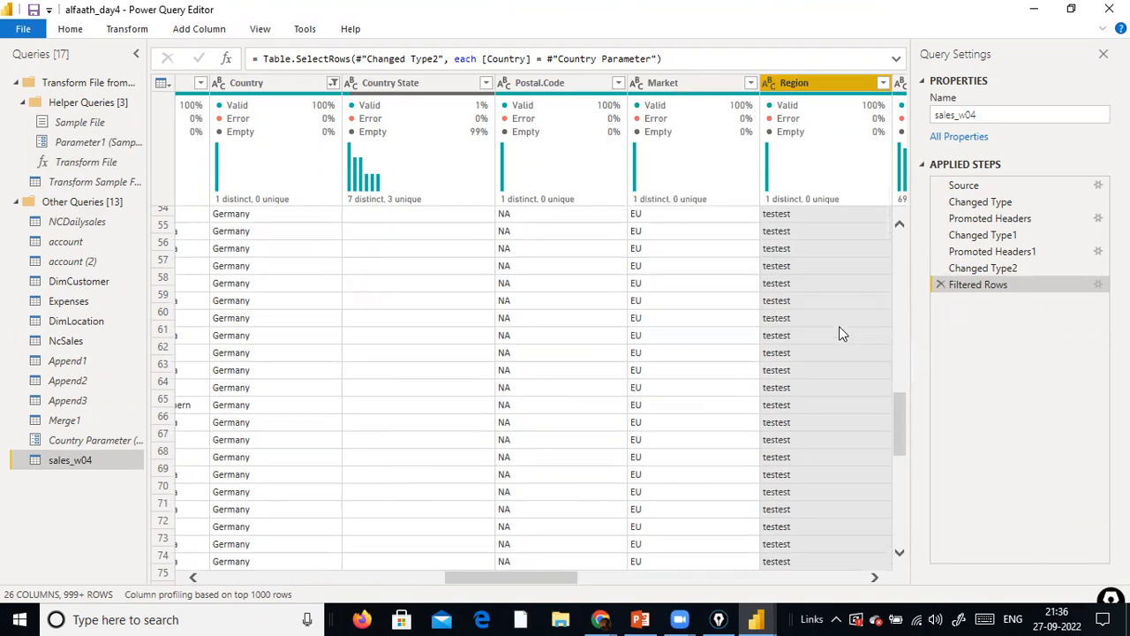
Replace the value testest with North East in the Region column of sales_w04
{"action": "scroll", "coordinate": [839, 327], "scroll_direction": "up", "scroll_amount": 8}
{"action": "scroll", "coordinate": [838, 300], "scroll_direction": "up", "scroll_amount": 3}
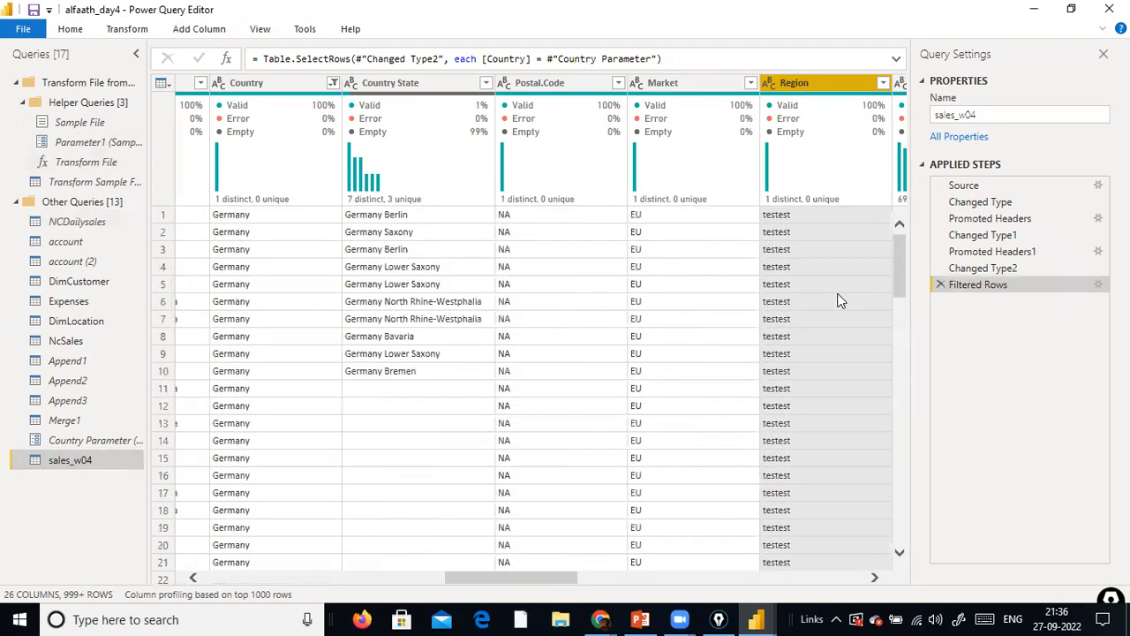
{"action": "right_click", "coordinate": [838, 89]}
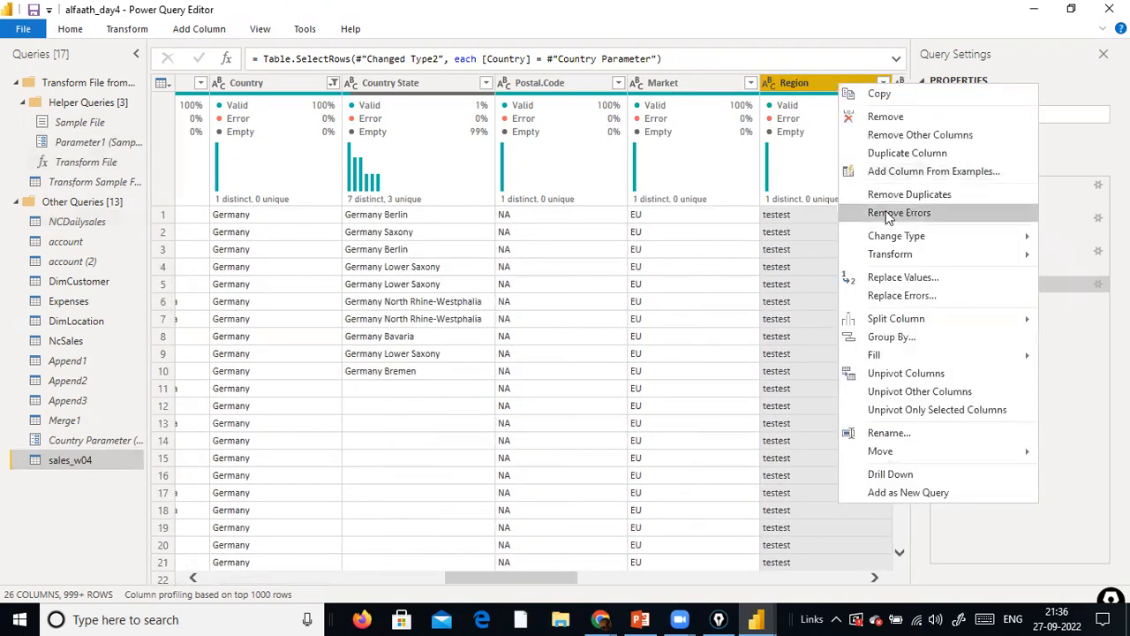
{"action": "left_click", "coordinate": [939, 277]}
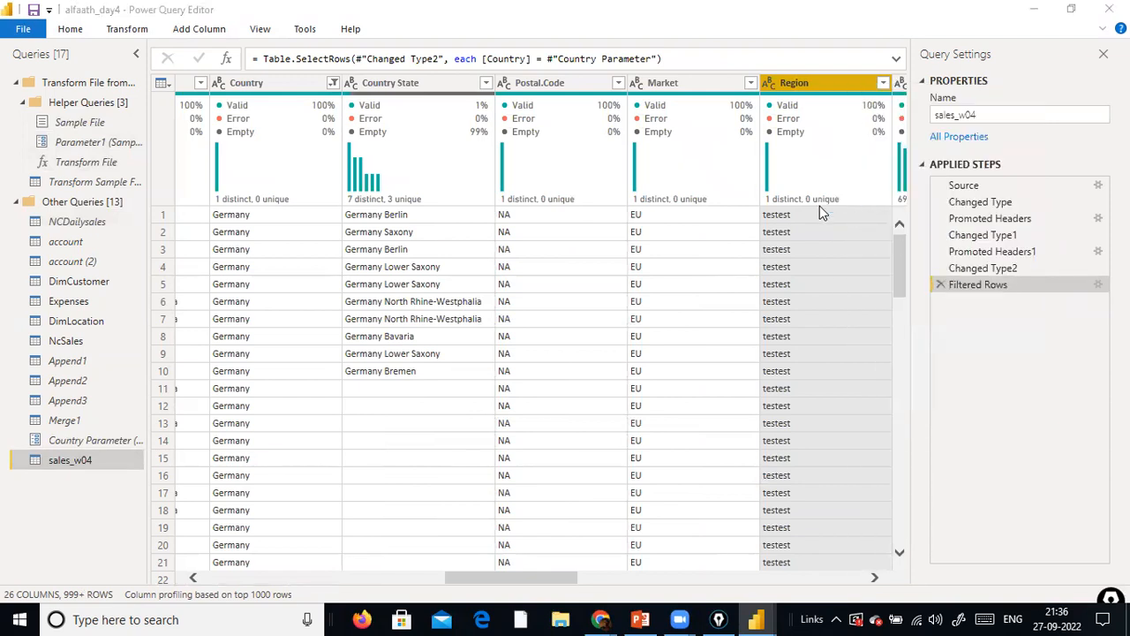
{"action": "type", "text": "testest"}
{"action": "left_click", "coordinate": [415, 320]}
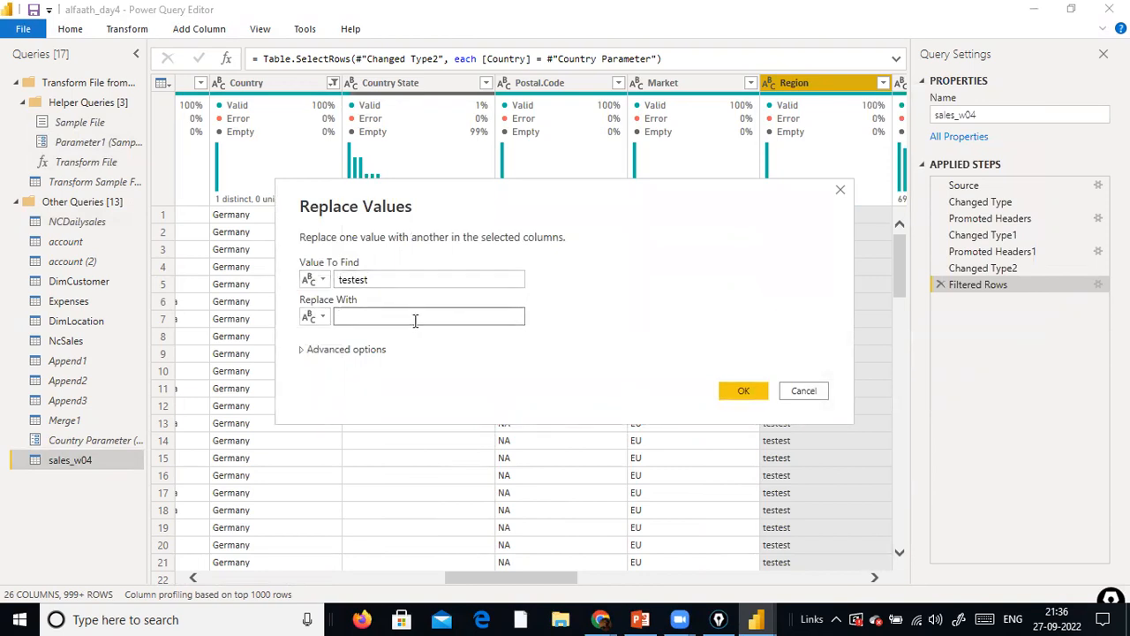
{"action": "type", "text": "North East"}
{"action": "key", "text": "Return"}
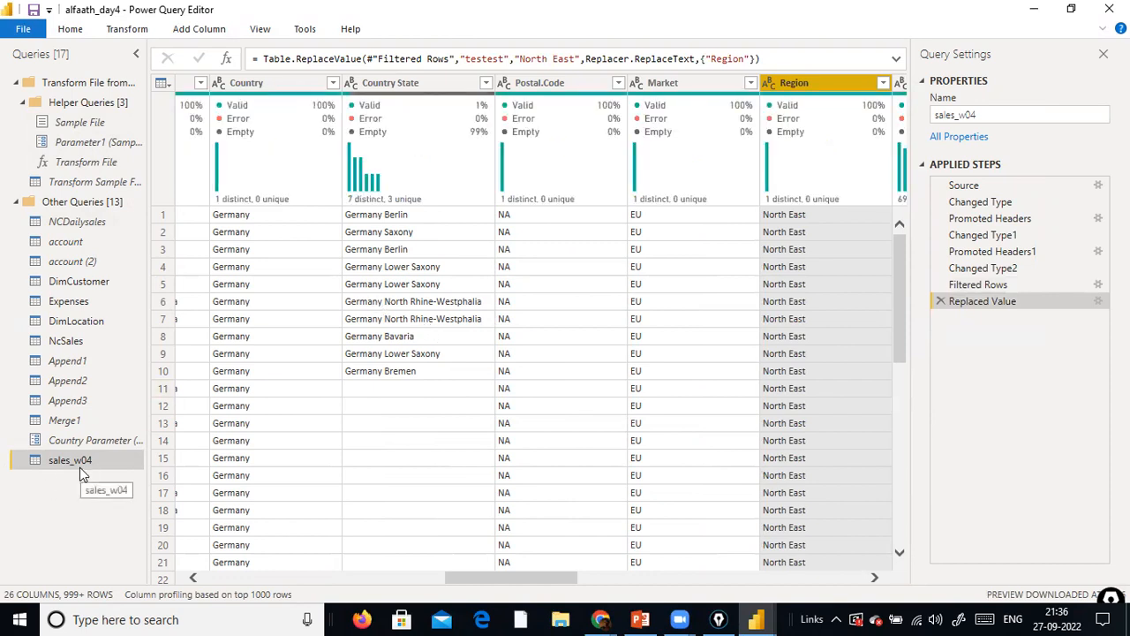
Create a new query parameter and name it Region Parameter2
{"action": "right_click", "coordinate": [61, 512]}
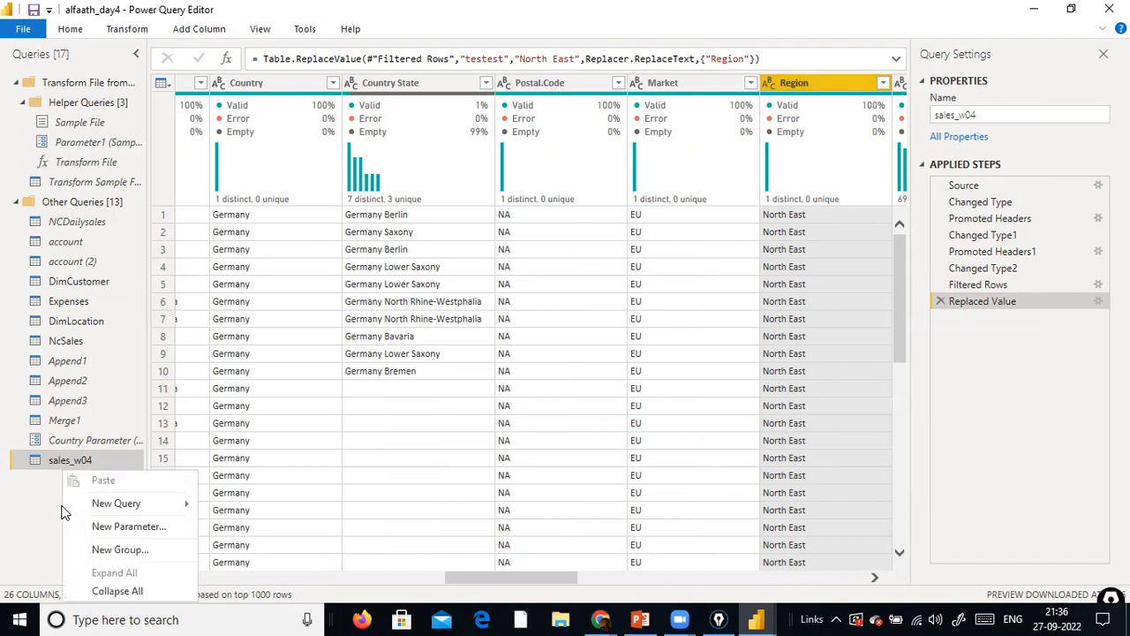
{"action": "left_click", "coordinate": [106, 531]}
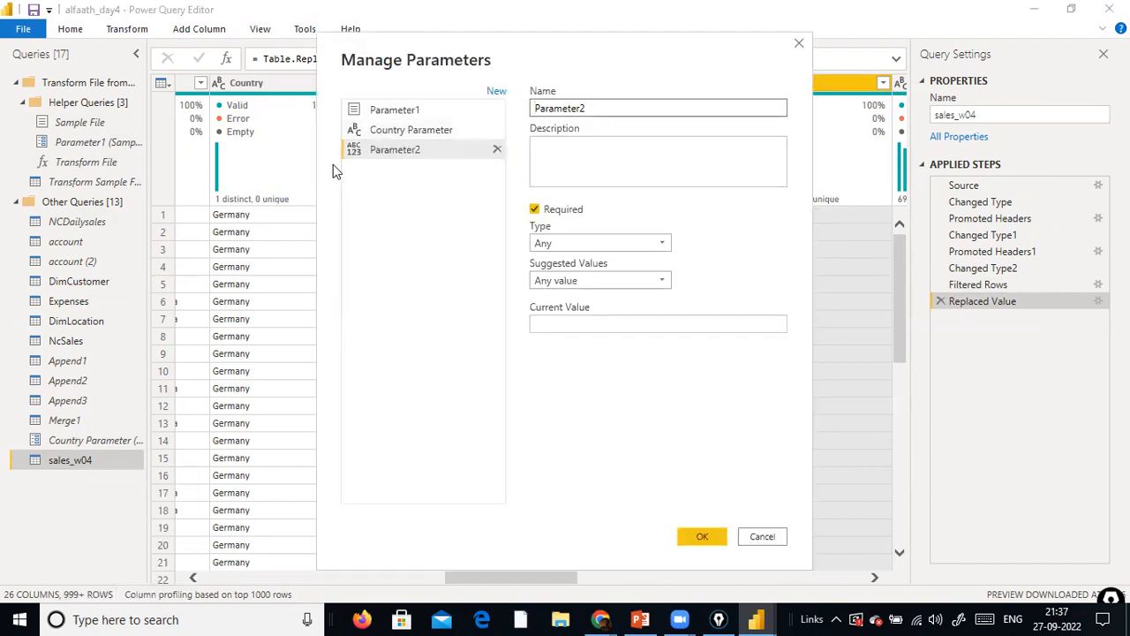
{"action": "type", "text": "Regin"}
{"action": "key", "text": "BackSpace"}
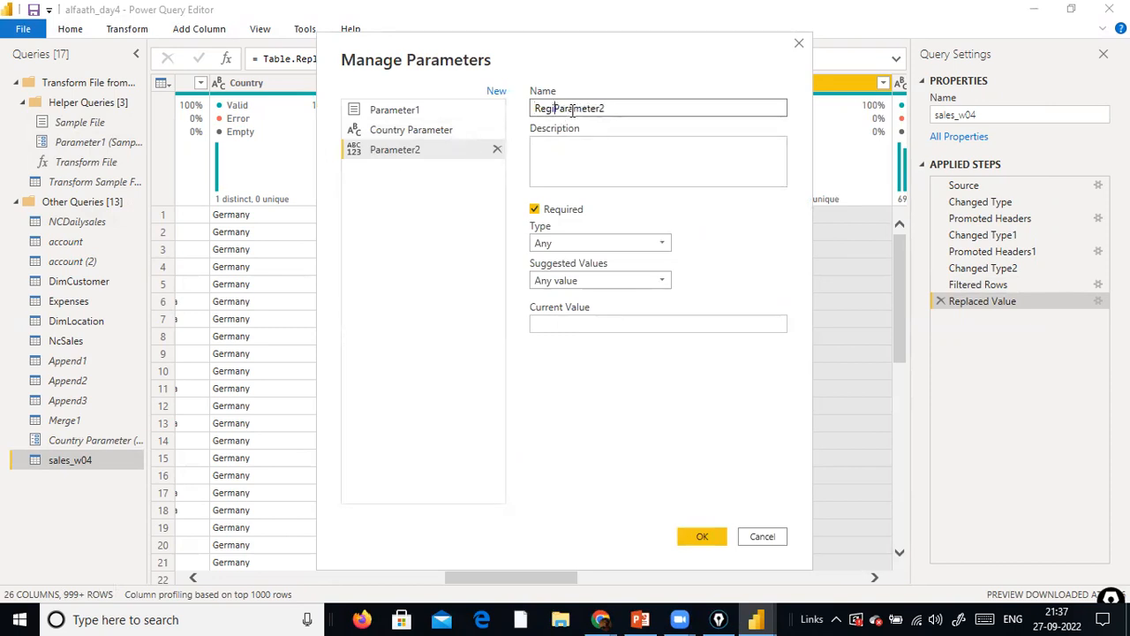
{"action": "type", "text": "on"}
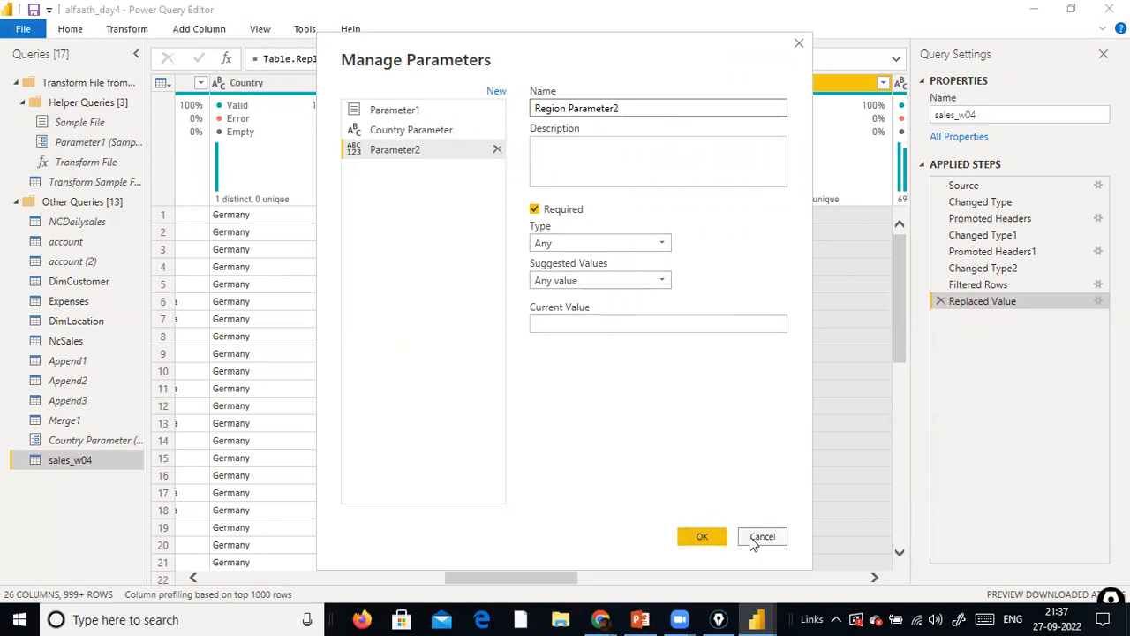
Set Region Parameter2's type to Text and its suggested values to List of values
{"action": "left_click", "coordinate": [669, 241]}
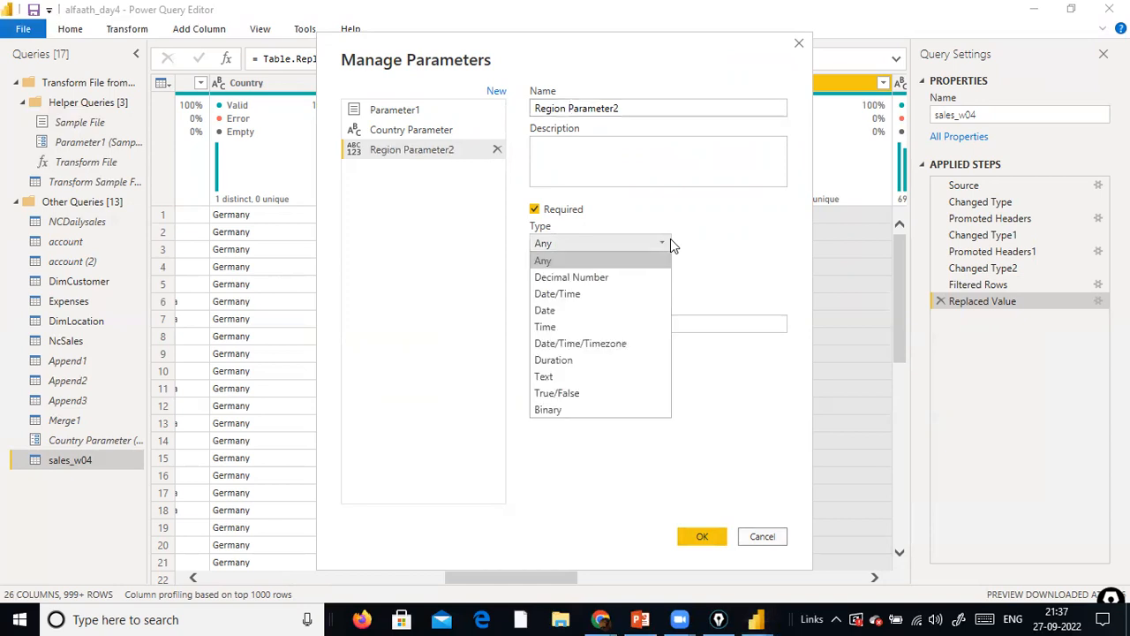
{"action": "left_click", "coordinate": [590, 375]}
{"action": "left_click", "coordinate": [606, 284]}
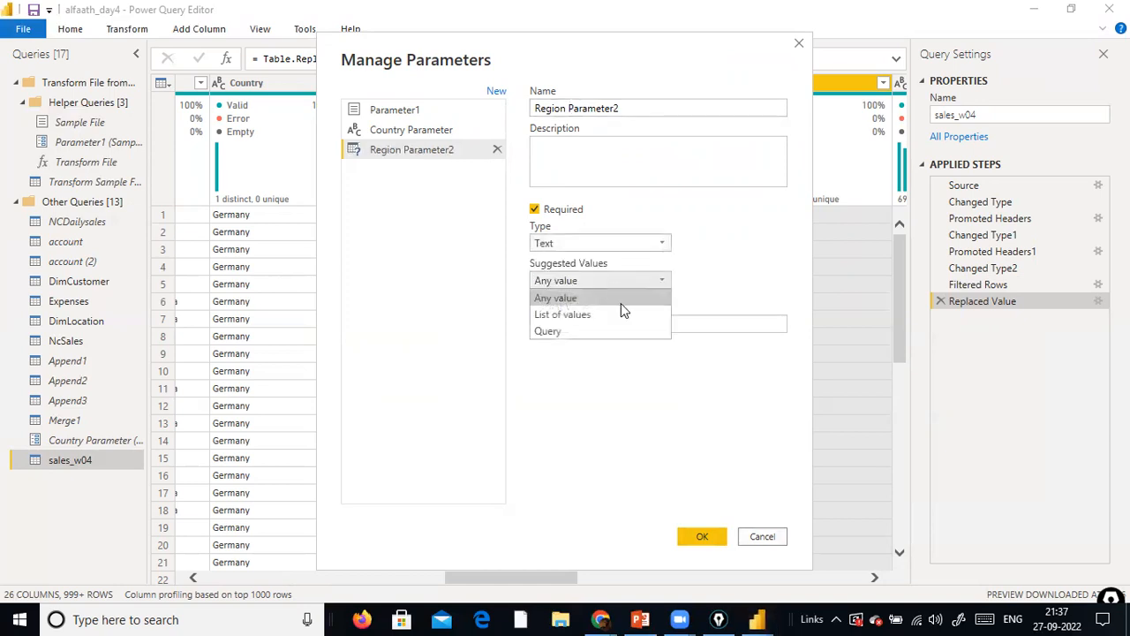
{"action": "left_click", "coordinate": [615, 315]}
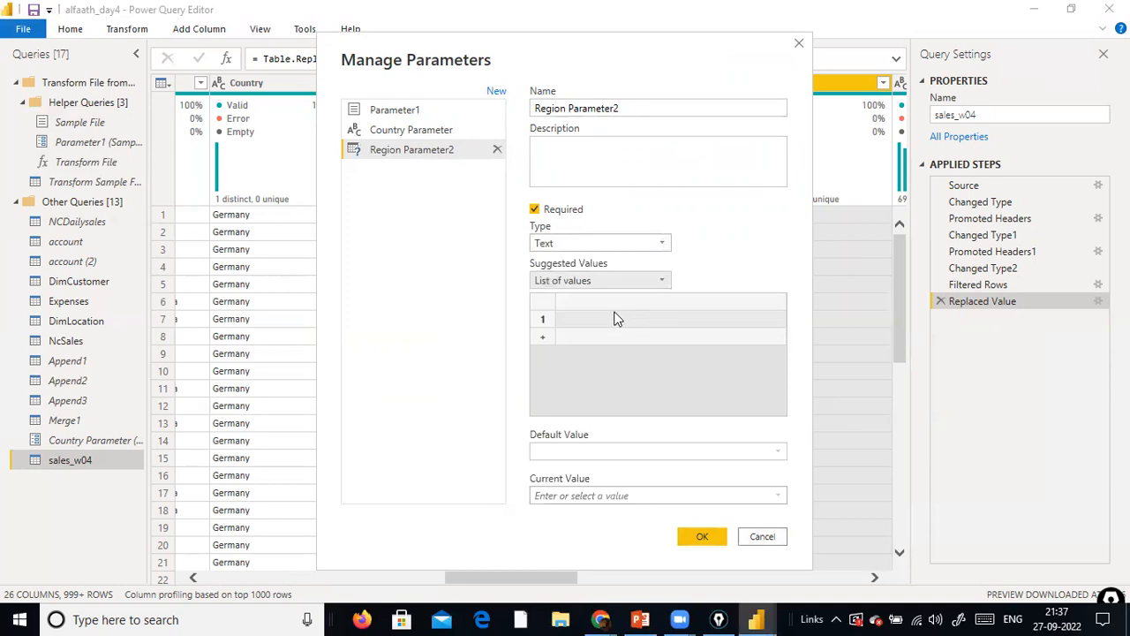
Enter North East and East as the suggested values of Region Parameter2
{"action": "type", "text": "North East"}
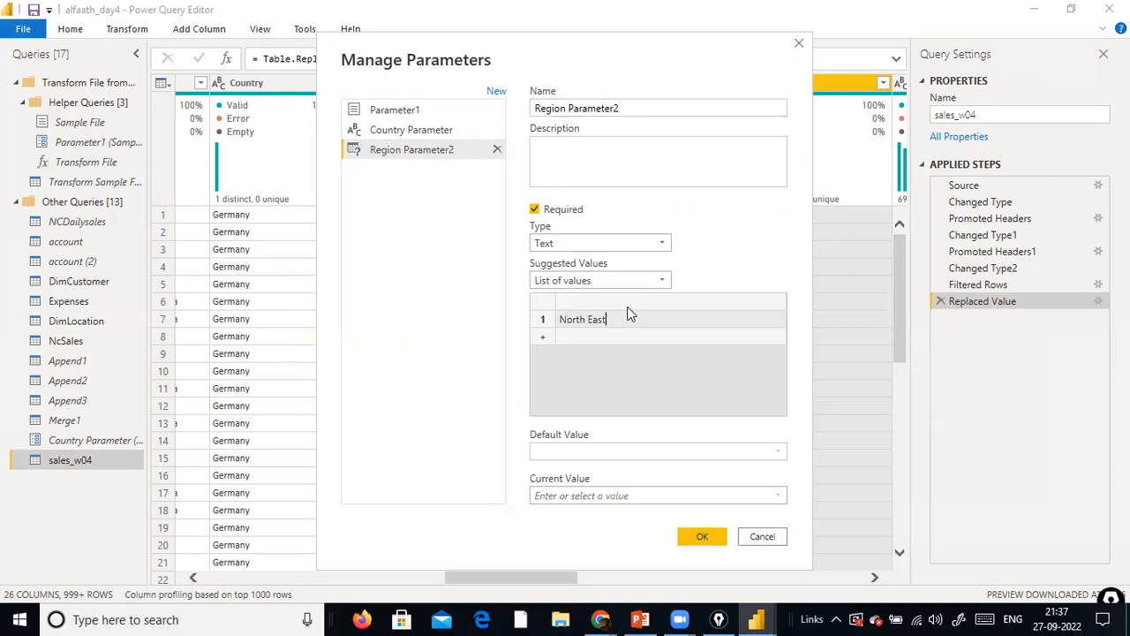
{"action": "key", "text": "Tab"}
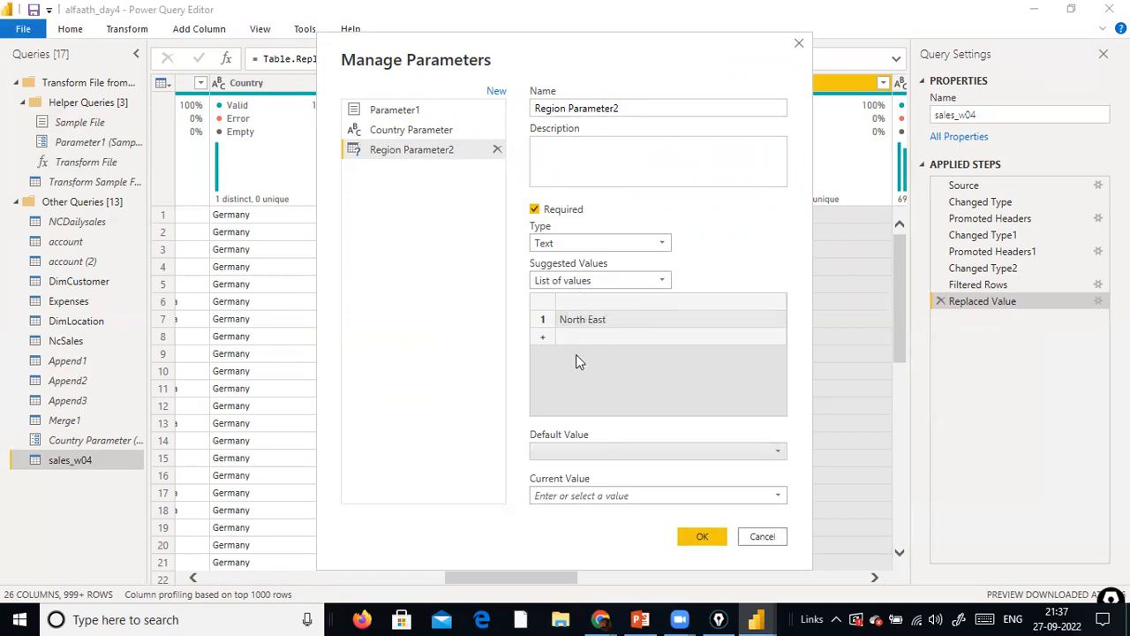
{"action": "left_click", "coordinate": [591, 332]}
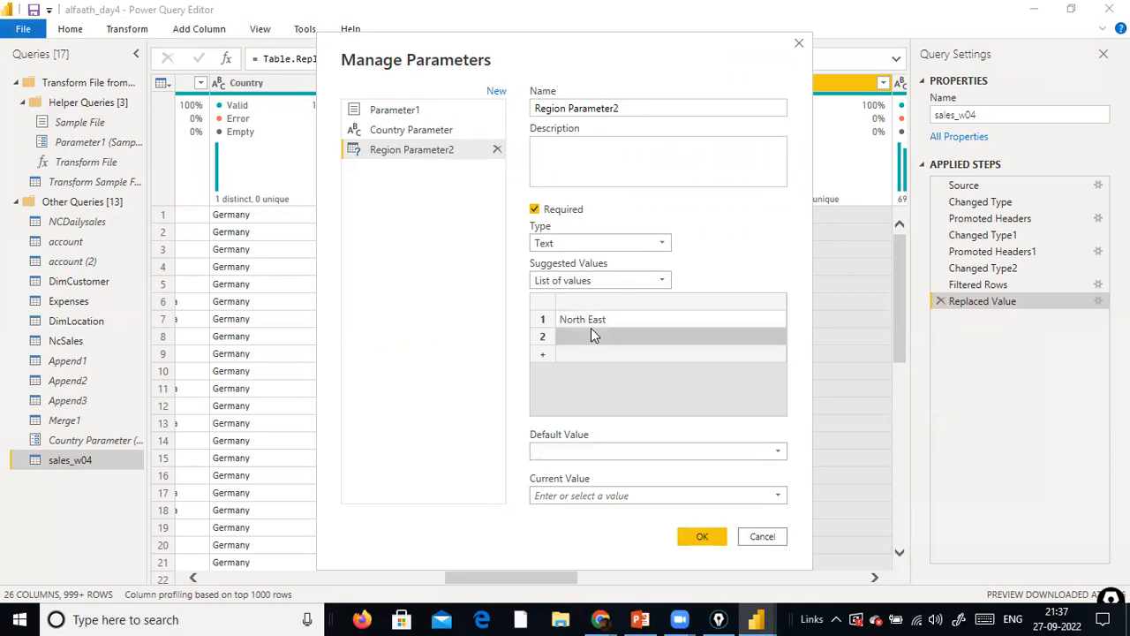
{"action": "type", "text": "East"}
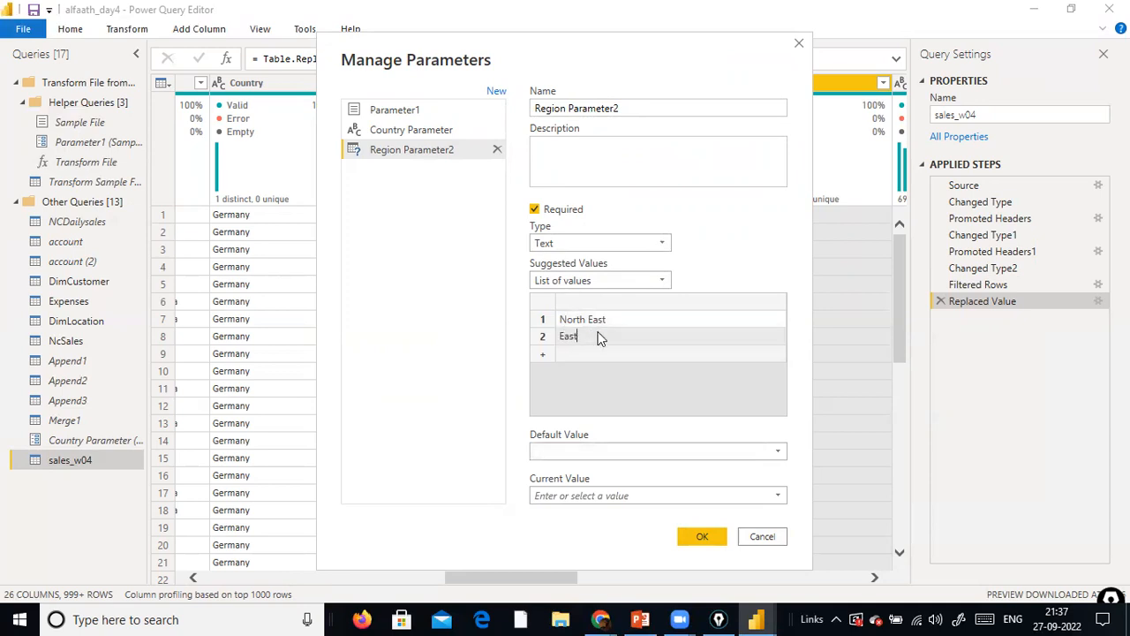
{"action": "left_click", "coordinate": [583, 360]}
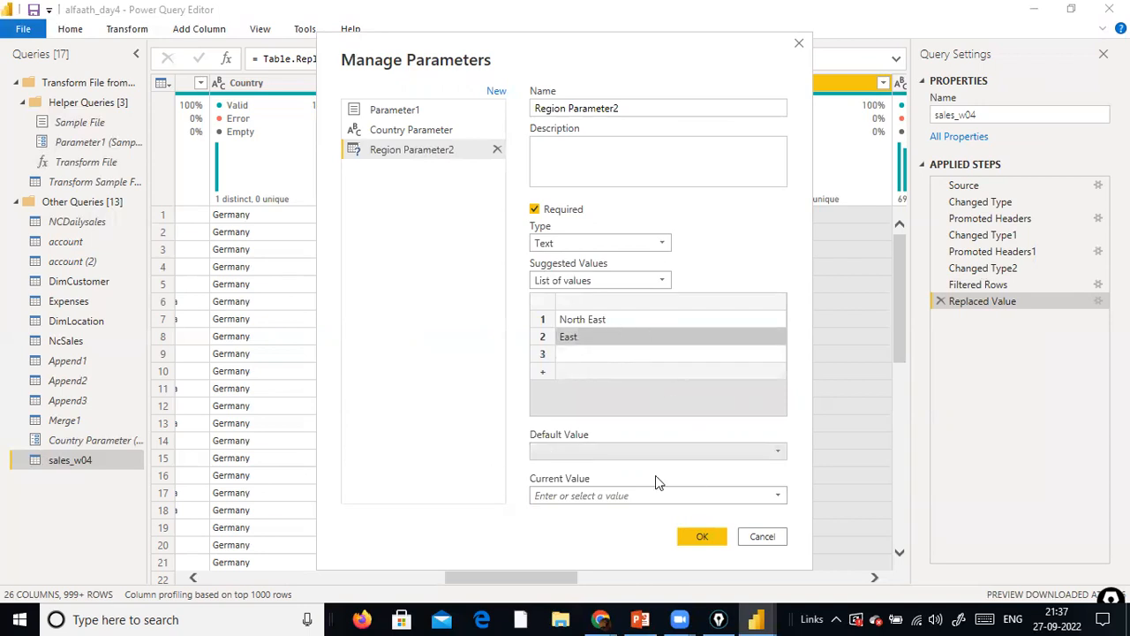
Set Region Parameter2's current value to North East and create the parameter
{"action": "left_click", "coordinate": [776, 494]}
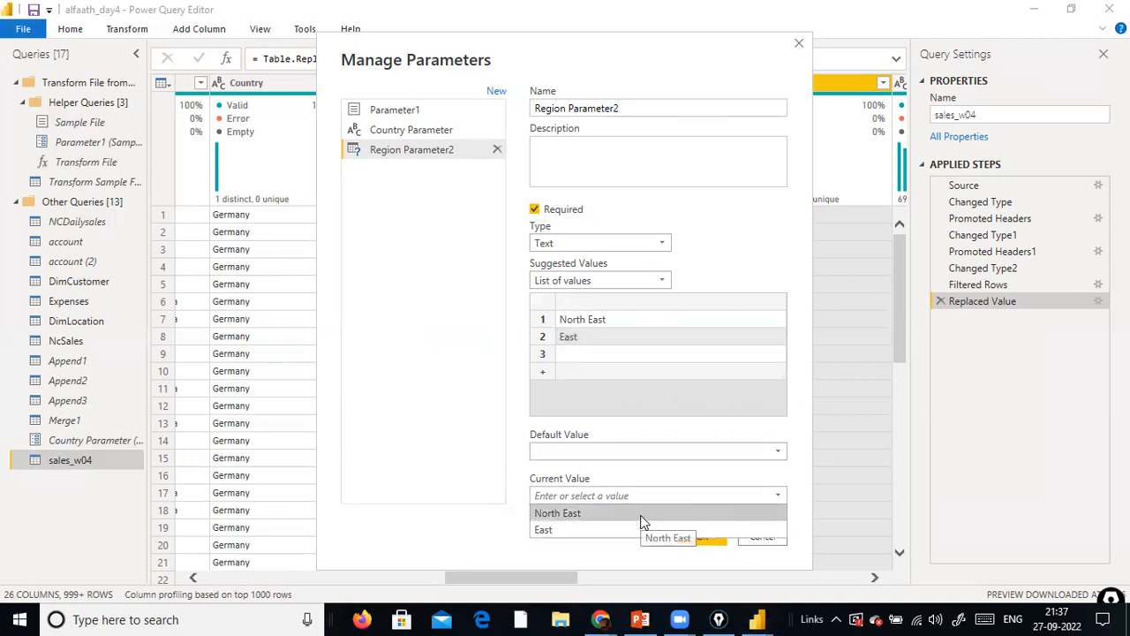
{"action": "left_click", "coordinate": [641, 515]}
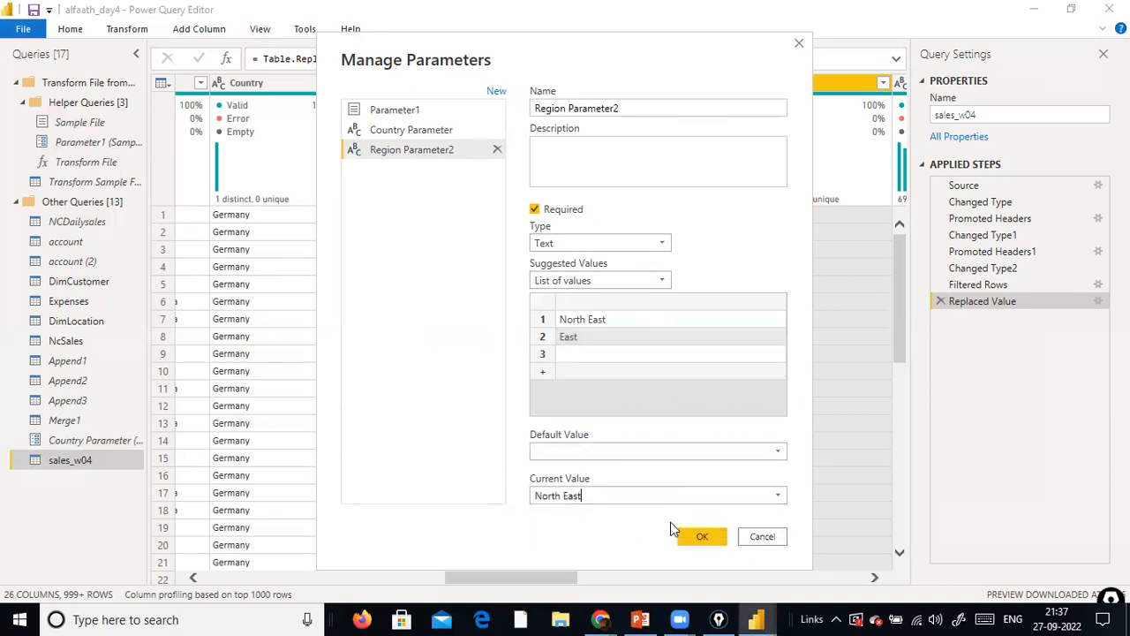
{"action": "left_click", "coordinate": [700, 537]}
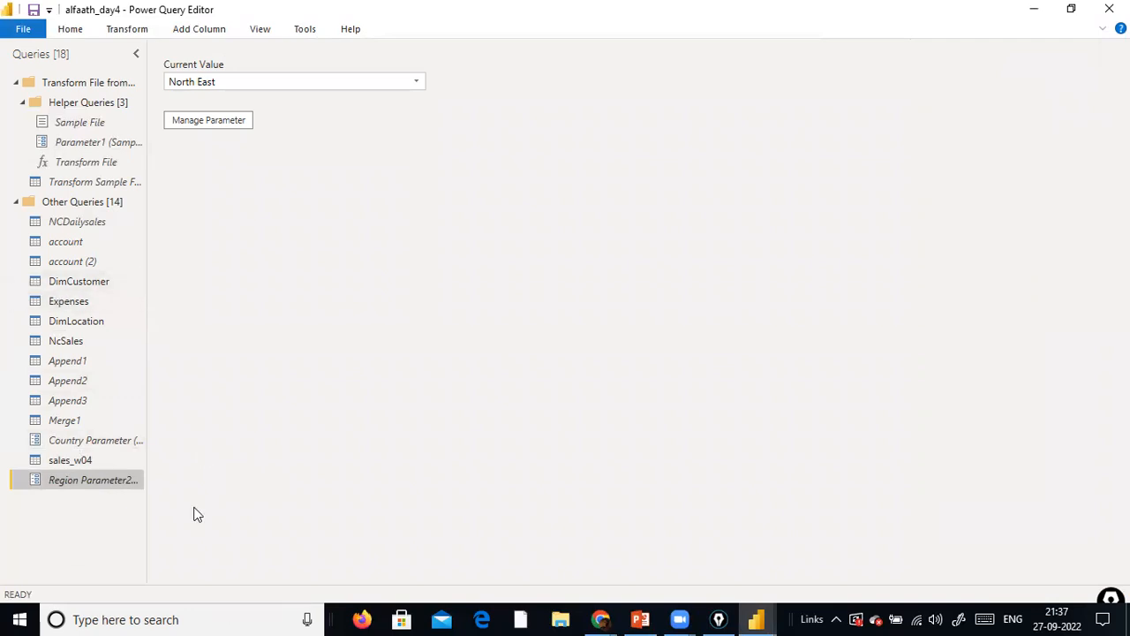
Open the sales_w04 query and go to its Region column
{"action": "left_click", "coordinate": [80, 470]}
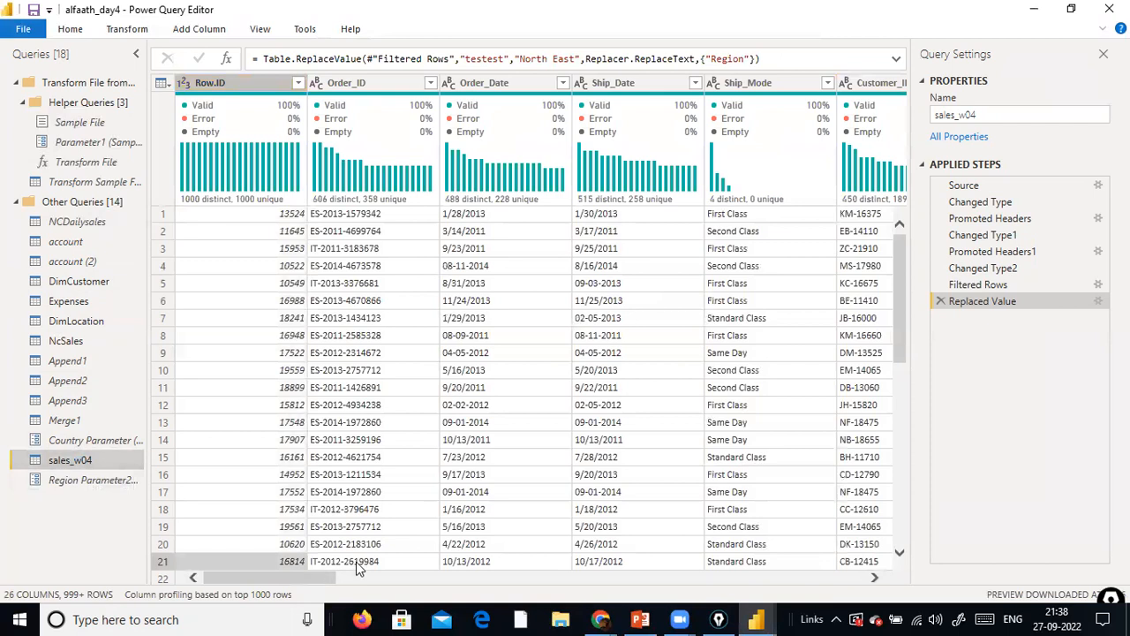
{"action": "left_click", "coordinate": [260, 29]}
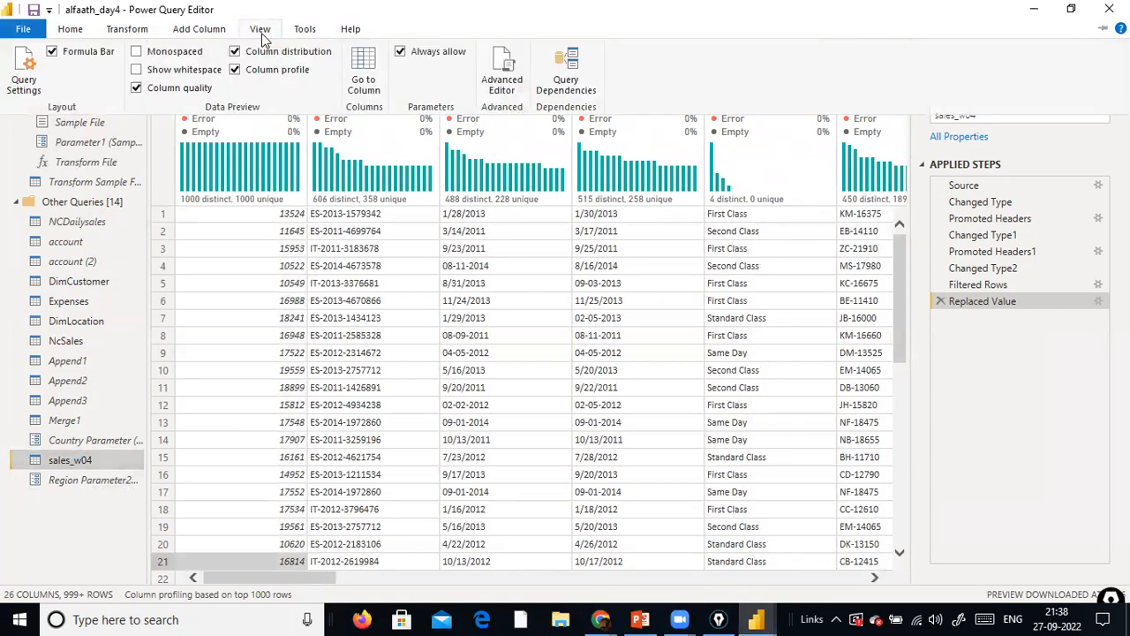
{"action": "left_click", "coordinate": [377, 81]}
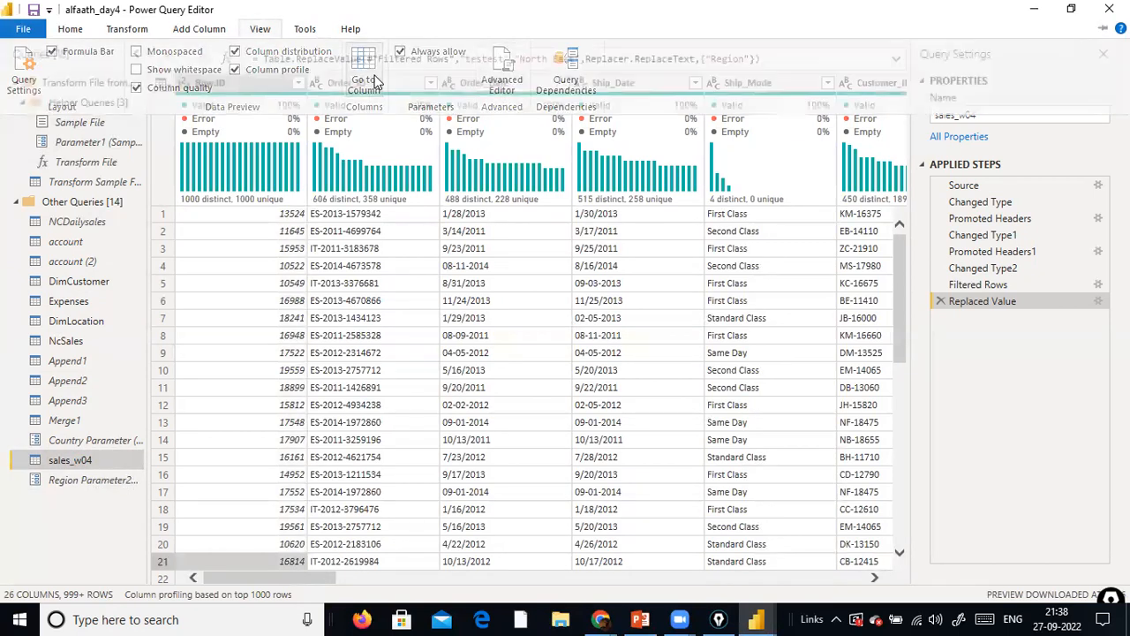
{"action": "type", "text": "r"}
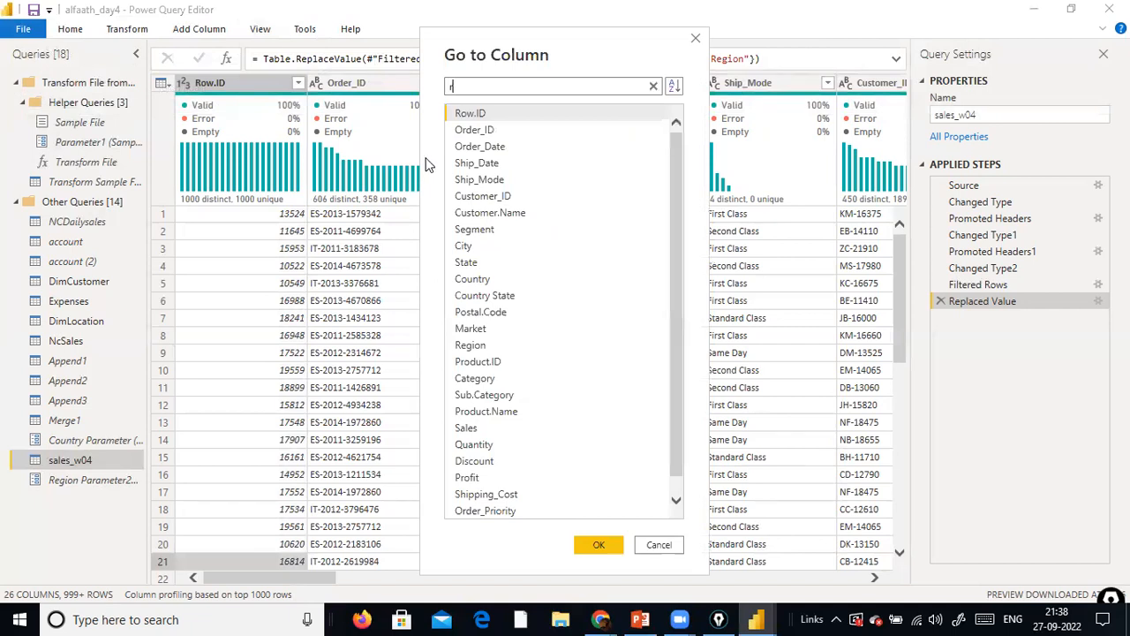
{"action": "type", "text": "eg"}
{"action": "left_click", "coordinate": [490, 116]}
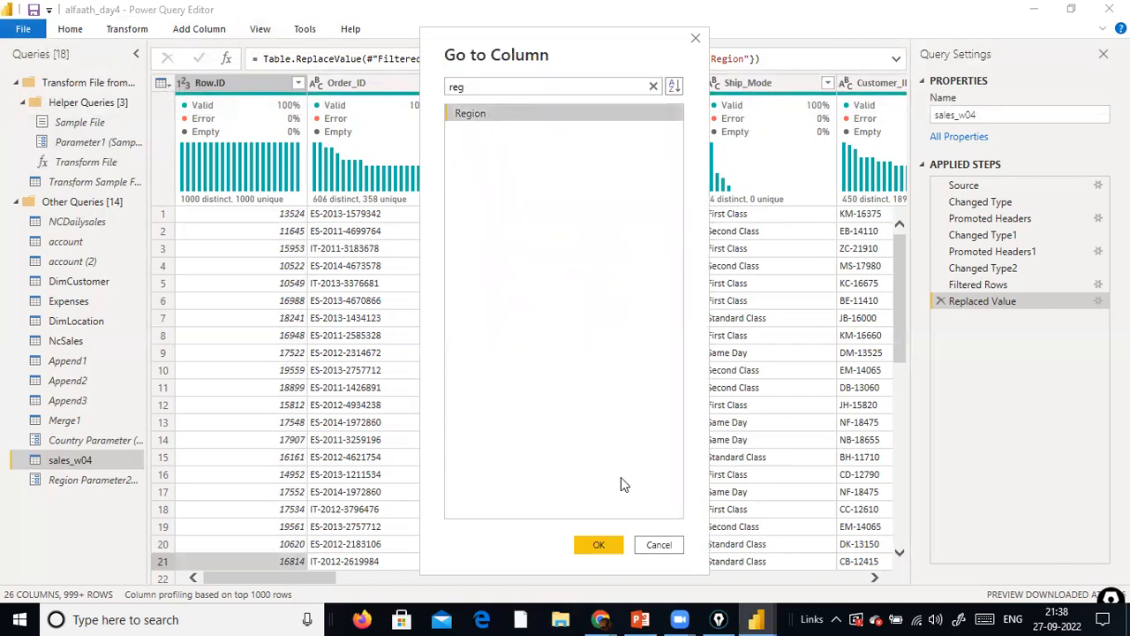
{"action": "left_click", "coordinate": [601, 548]}
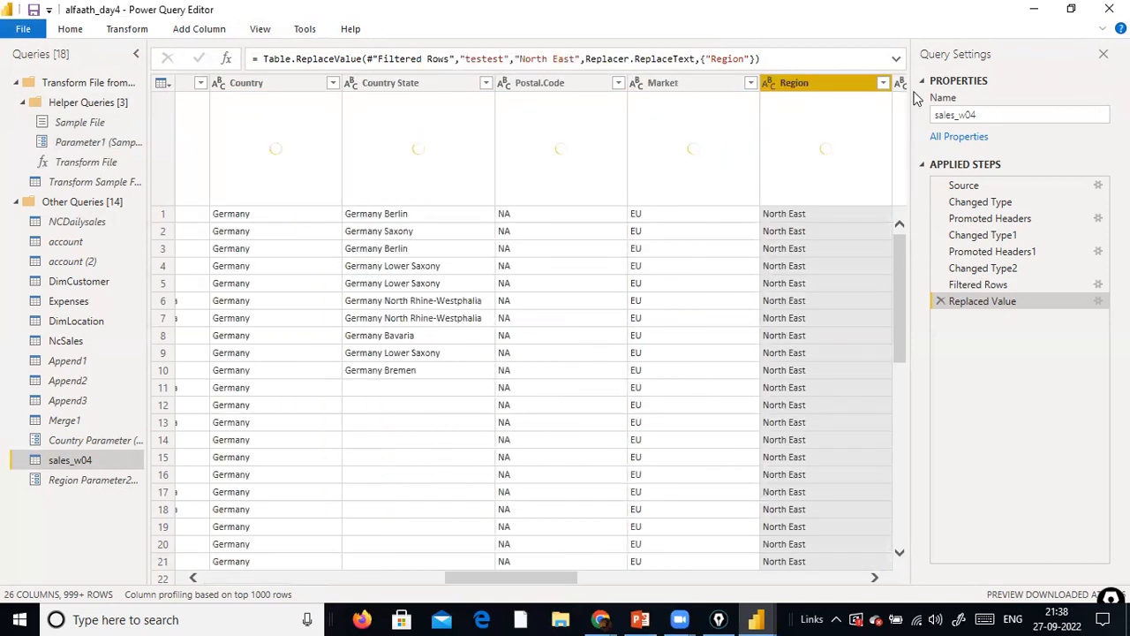
Filter the Region column of sales_w04 to rows that equal the parameter Region Parameter2
{"action": "right_click", "coordinate": [865, 89]}
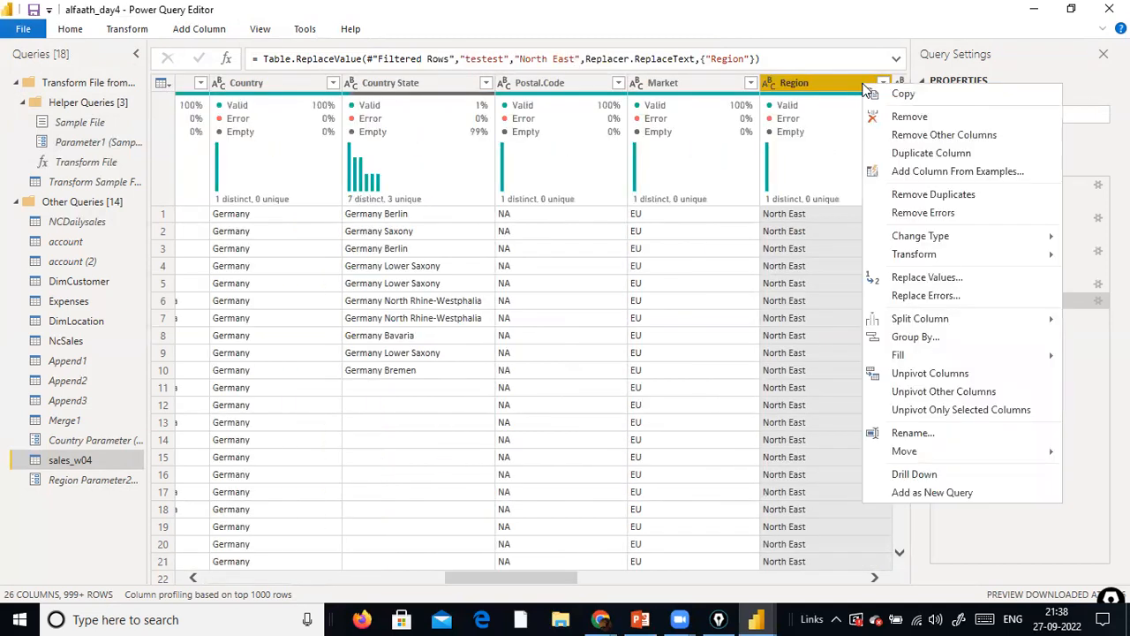
{"action": "left_click", "coordinate": [799, 85]}
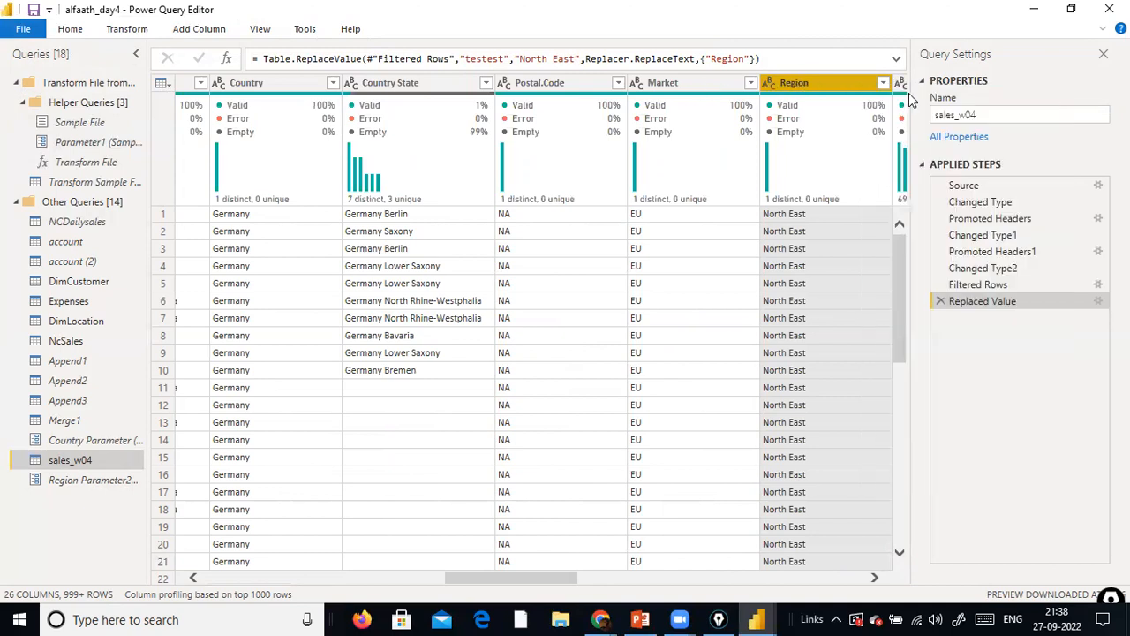
{"action": "left_click", "coordinate": [882, 85]}
{"action": "mouse_move", "coordinate": [706, 214]}
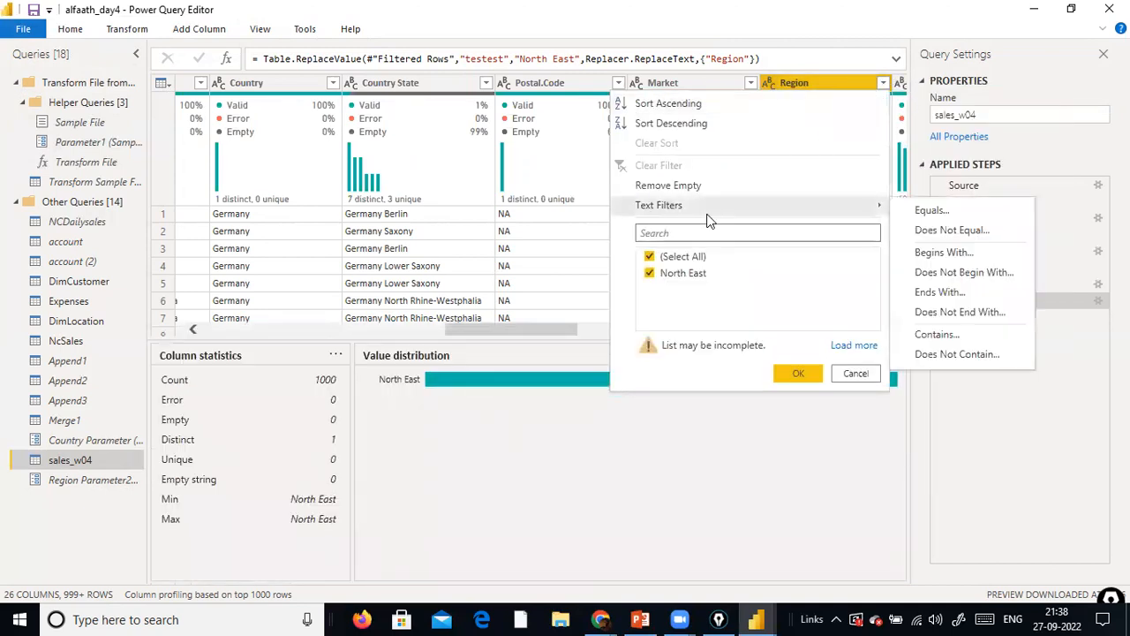
{"action": "left_click", "coordinate": [932, 210]}
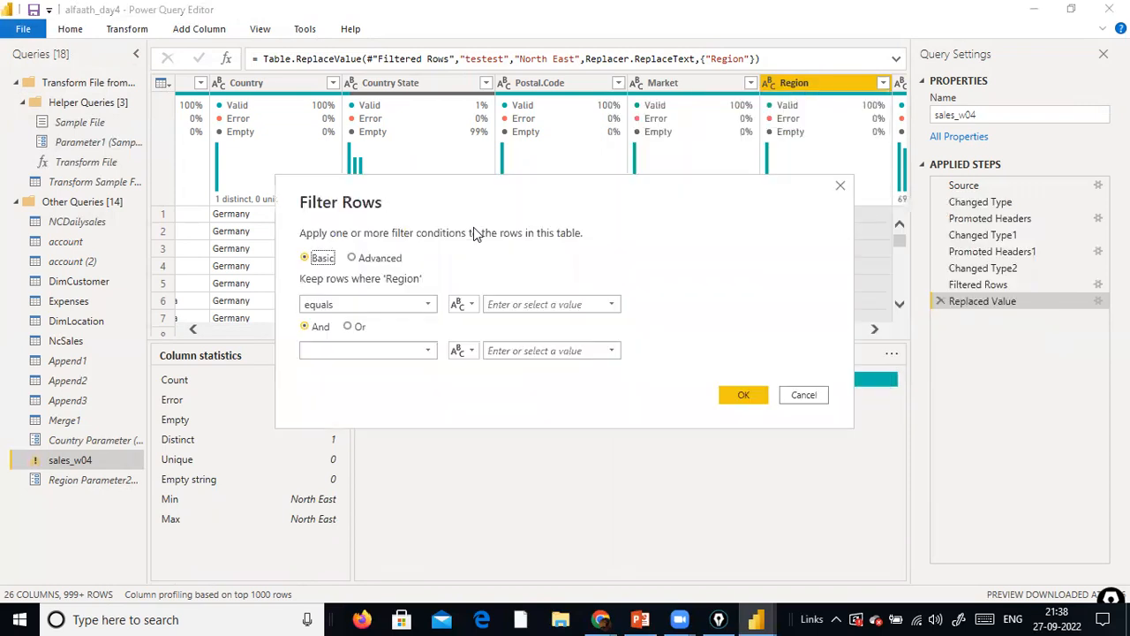
{"action": "left_click", "coordinate": [468, 304]}
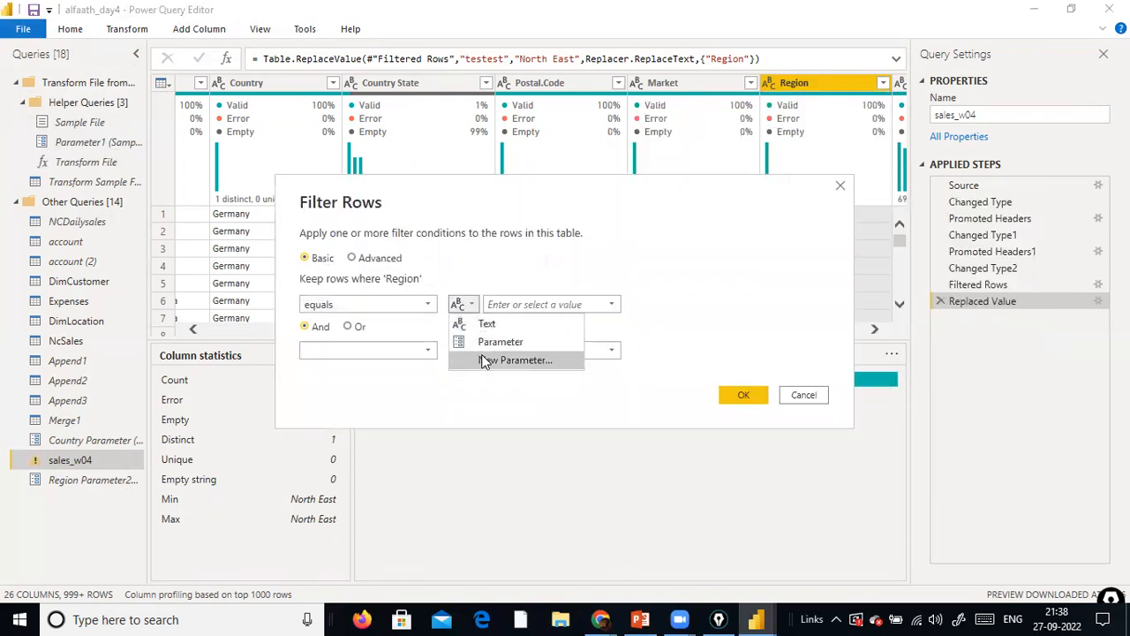
{"action": "left_click", "coordinate": [508, 344]}
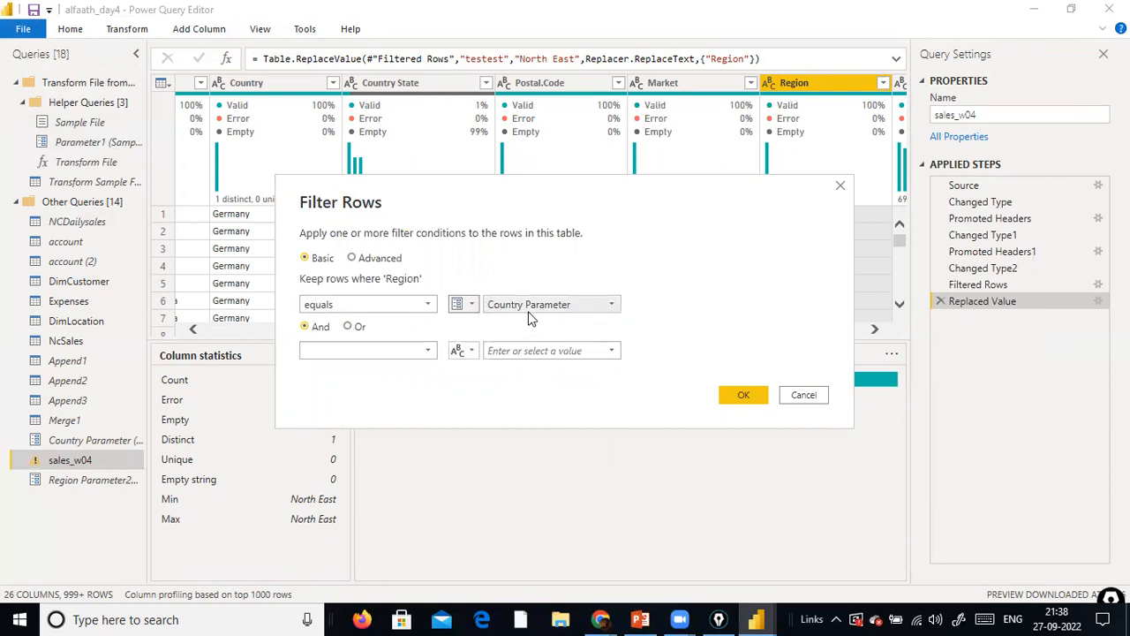
{"action": "left_click", "coordinate": [611, 305]}
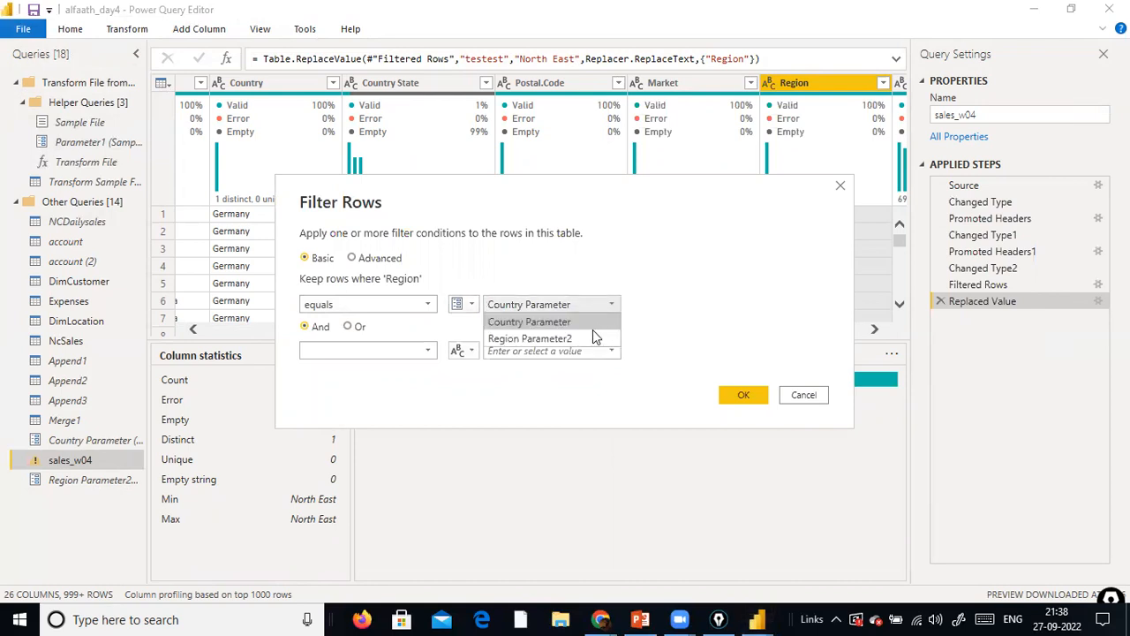
{"action": "left_click", "coordinate": [588, 340]}
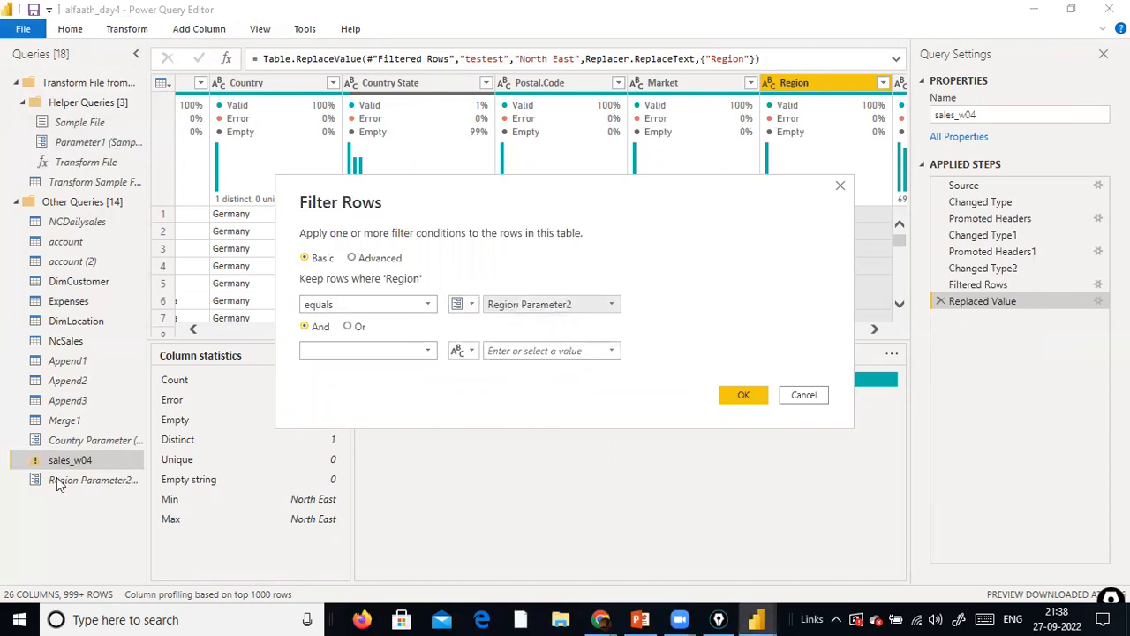
{"action": "left_click", "coordinate": [744, 396]}
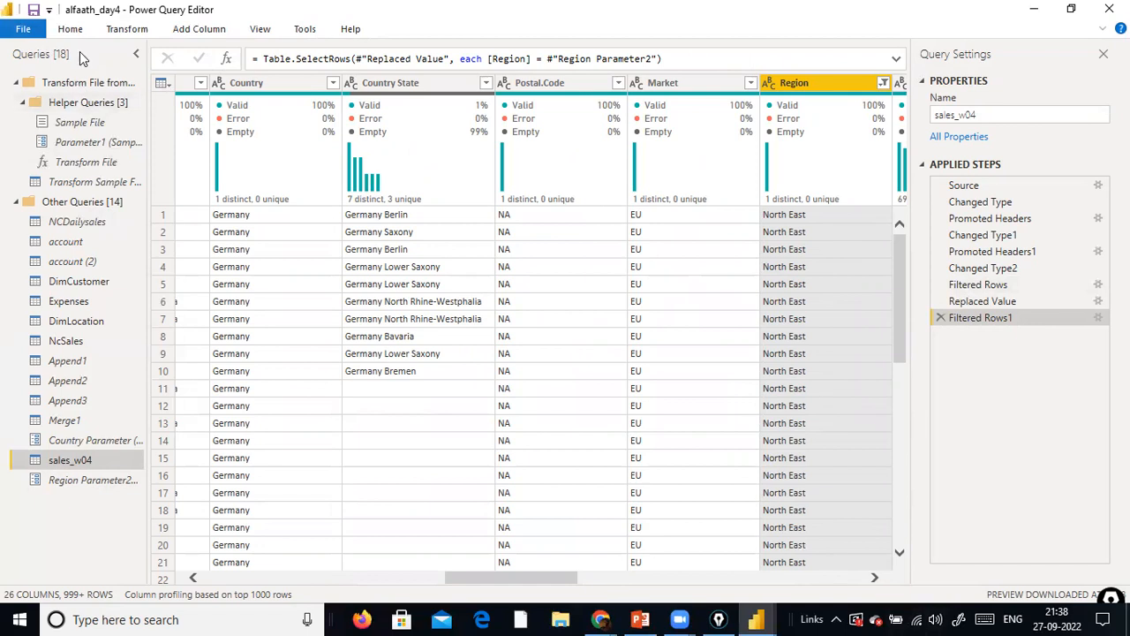
Leave the Power Query Editor for the Power BI Desktop report and apply the pending query changes
{"action": "left_click", "coordinate": [24, 30]}
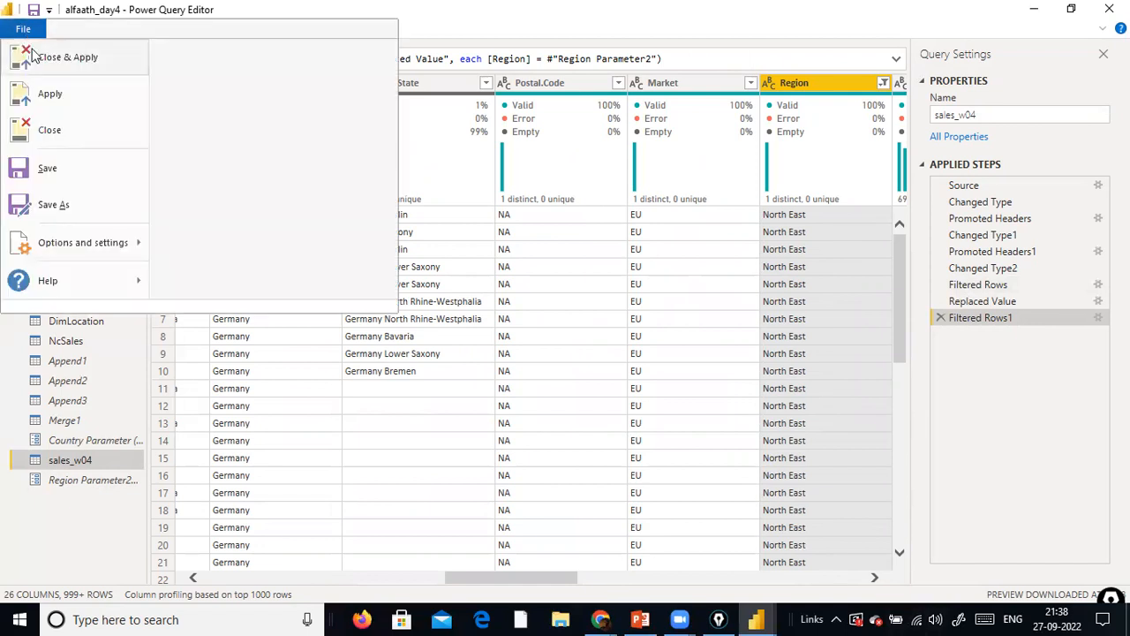
{"action": "key", "text": "Escape"}
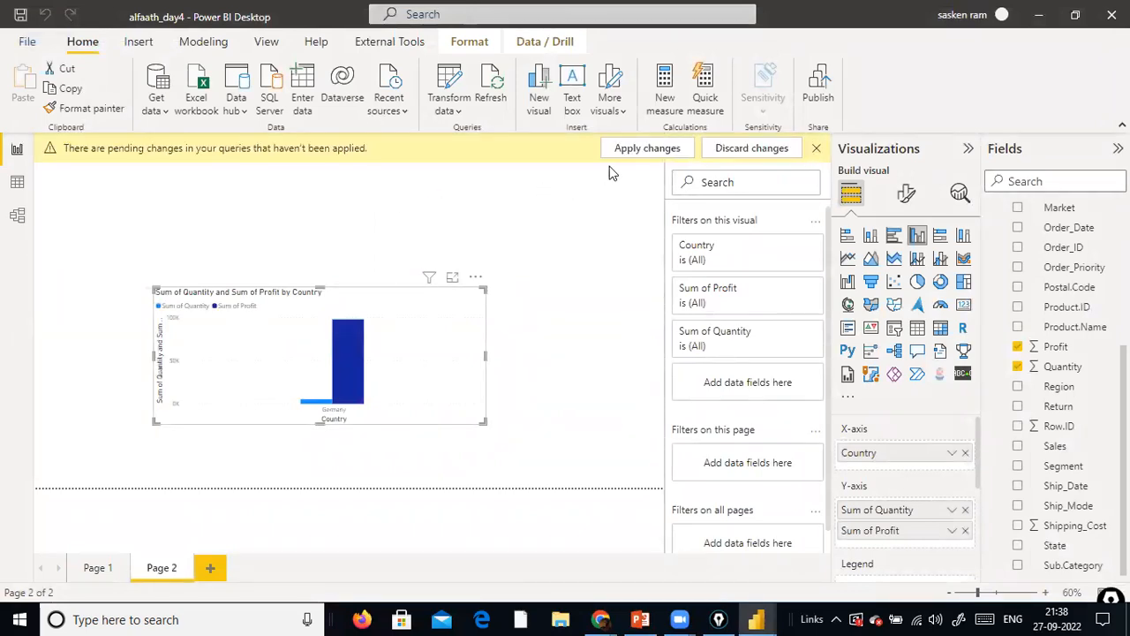
{"action": "left_click", "coordinate": [629, 150]}
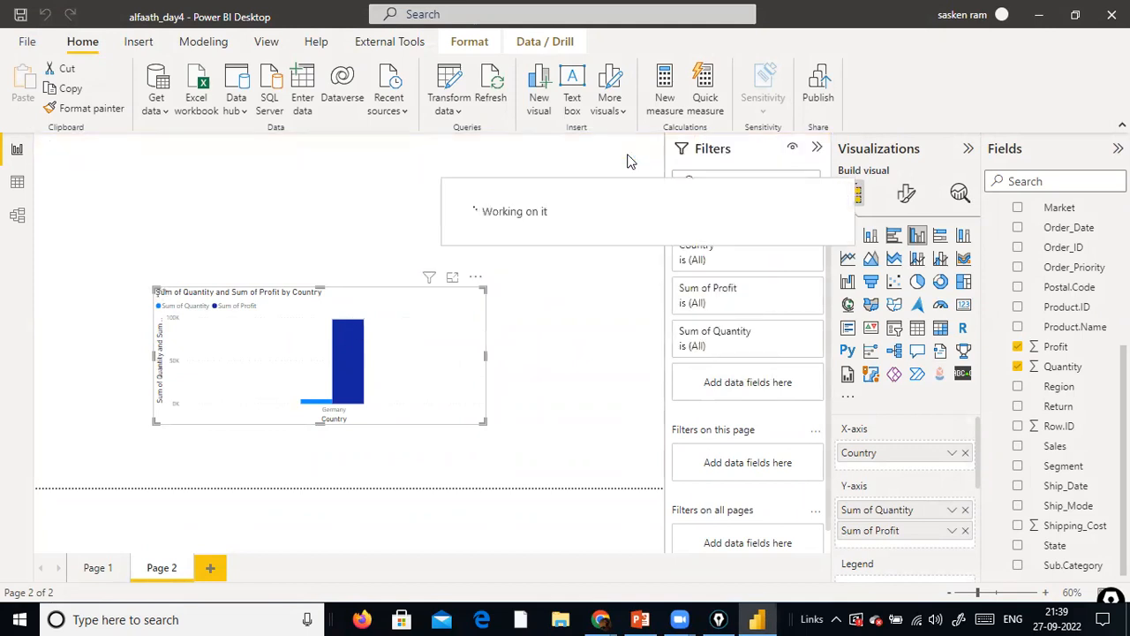
Open the report's parameters for editing and set Country Parameter to United States
{"action": "left_click", "coordinate": [447, 110]}
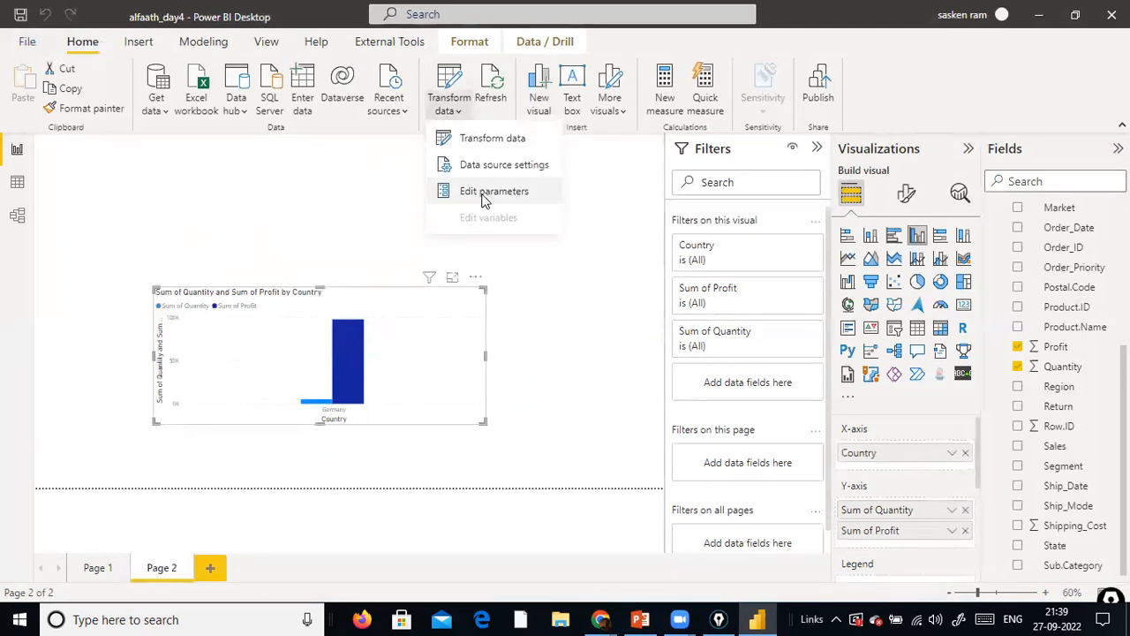
{"action": "left_click", "coordinate": [589, 199]}
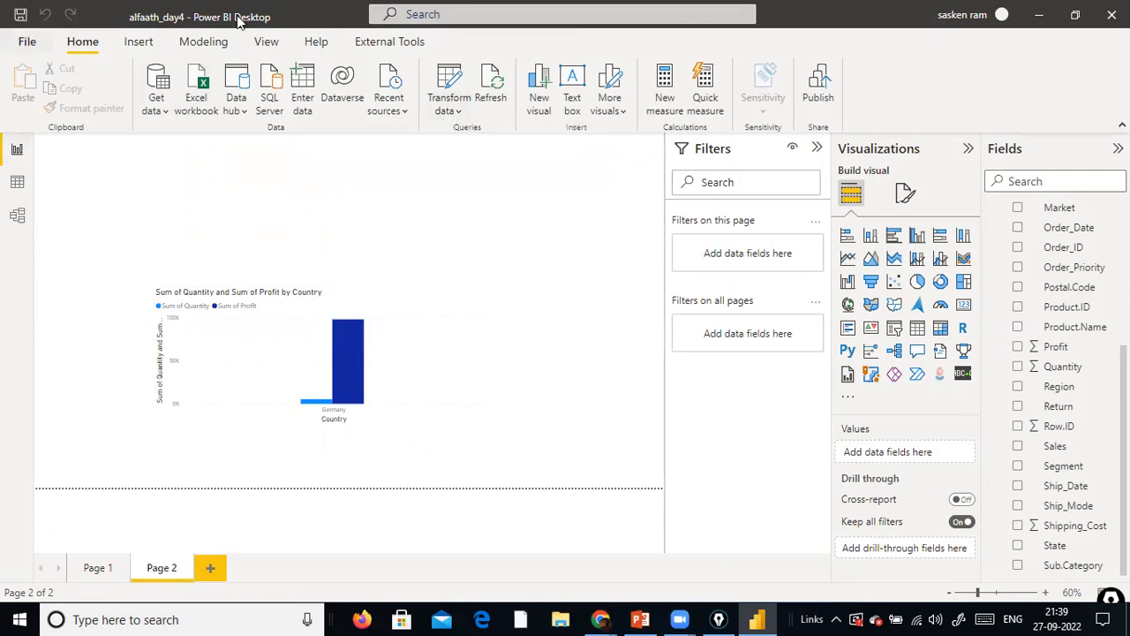
{"action": "left_click", "coordinate": [445, 110]}
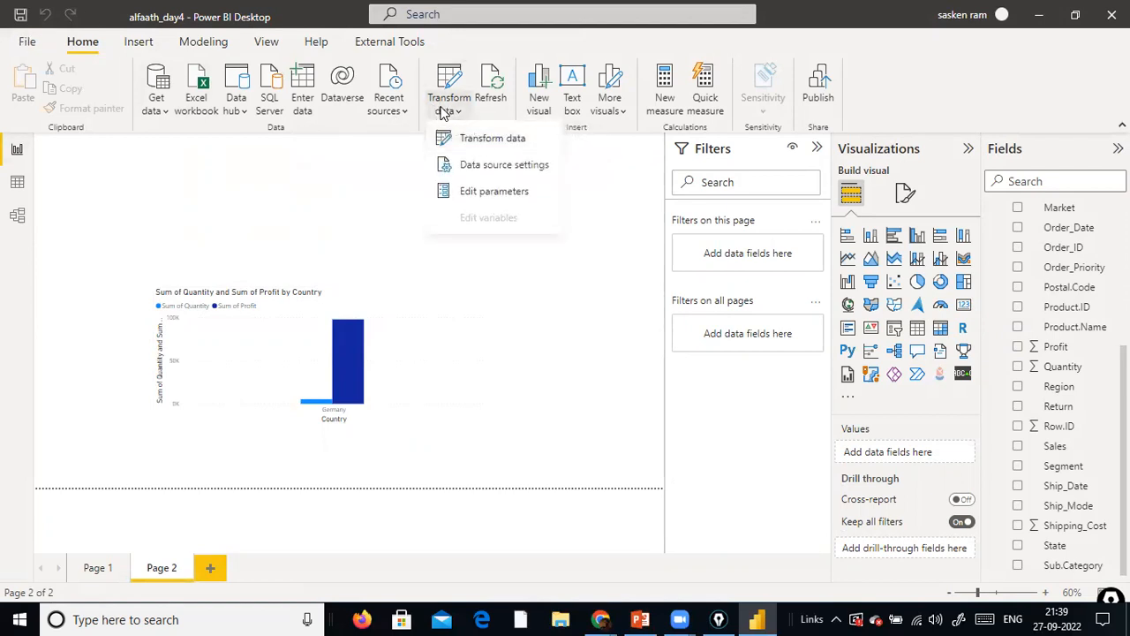
{"action": "left_click", "coordinate": [494, 192]}
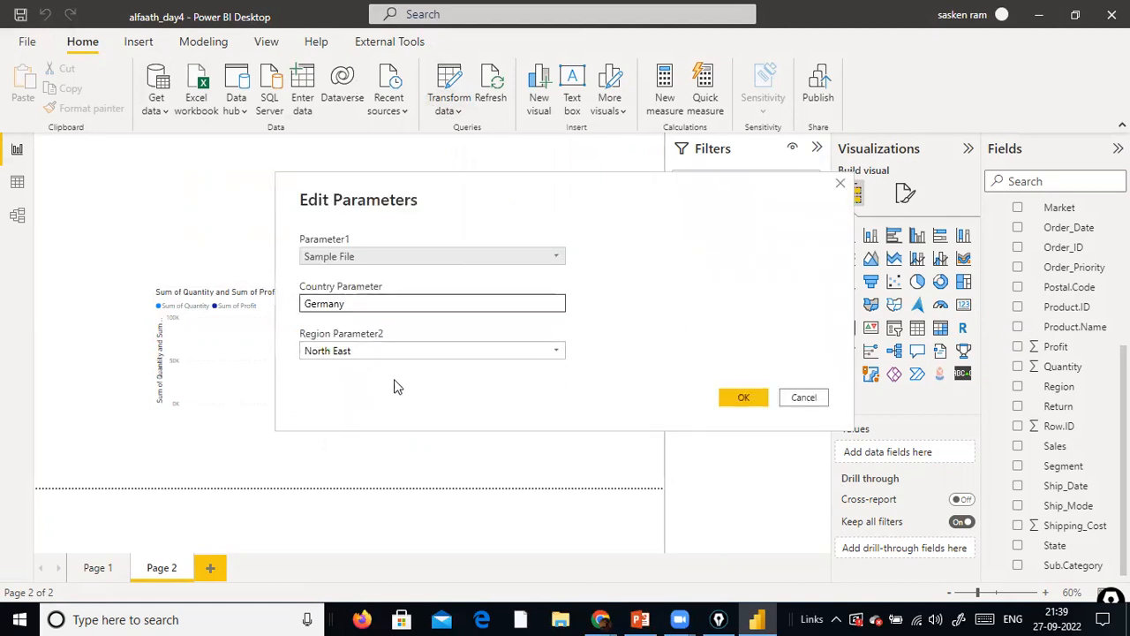
{"action": "left_click", "coordinate": [459, 306]}
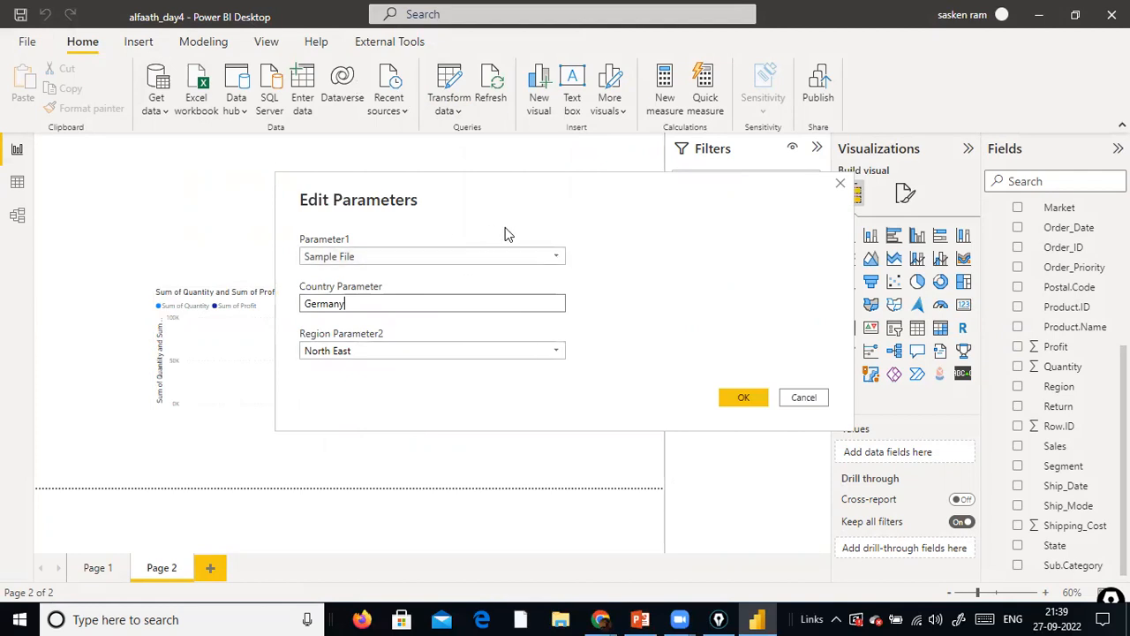
{"action": "left_click", "coordinate": [543, 257]}
{"action": "left_click", "coordinate": [543, 257]}
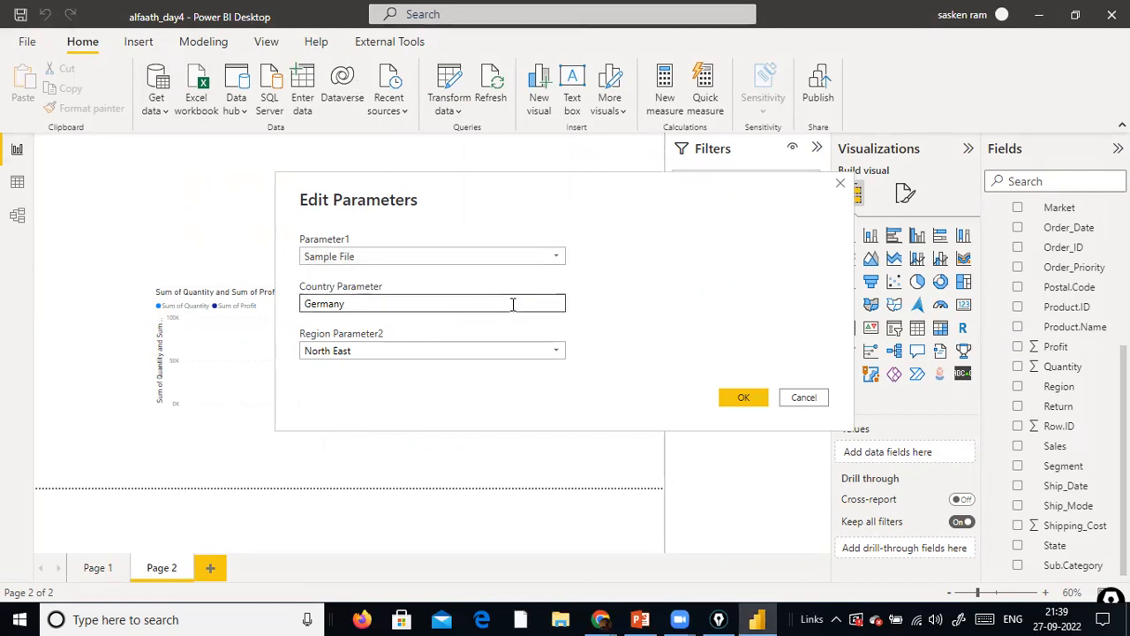
{"action": "left_click_drag", "start_coordinate": [508, 303], "coordinate": [292, 305]}
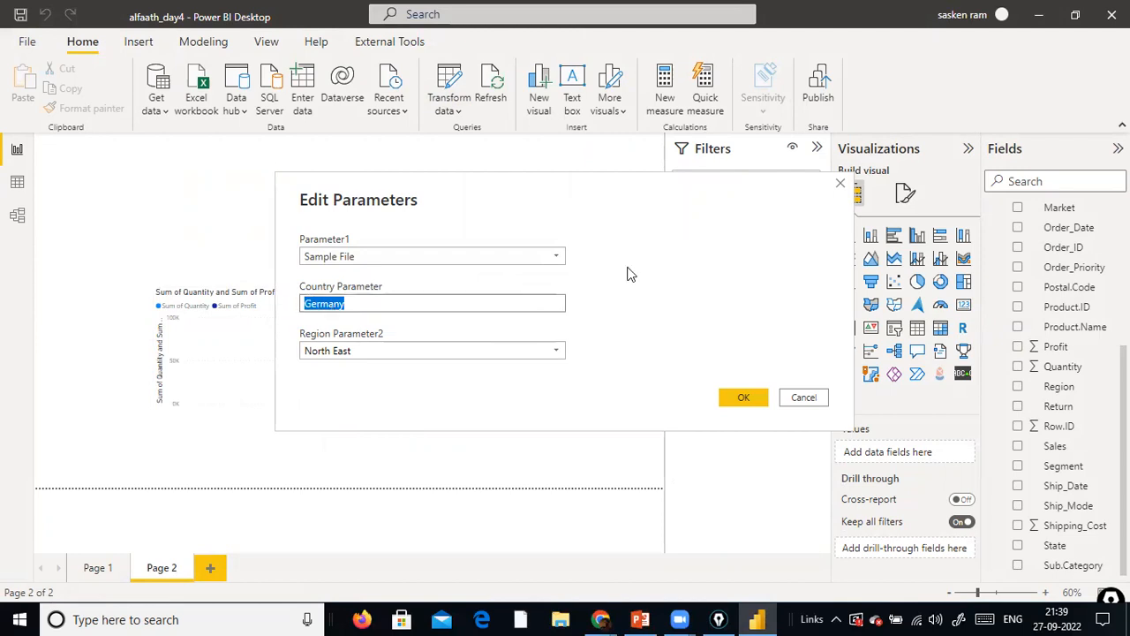
{"action": "type", "text": "United States"}
{"action": "key", "text": "Tab"}
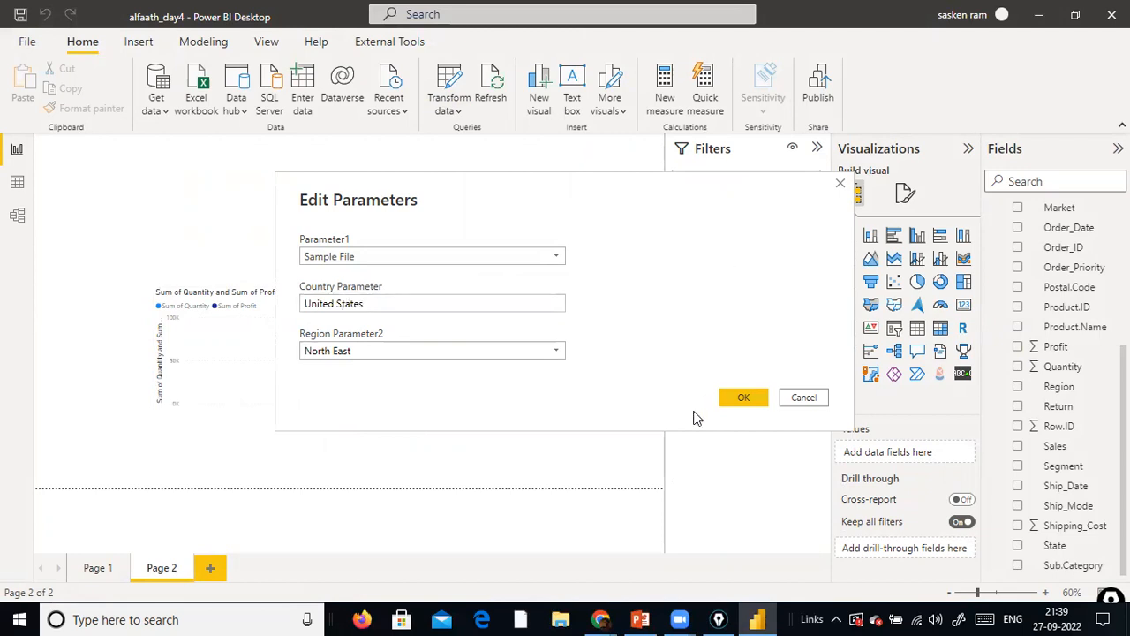
Set Region Parameter2 to East and confirm the edited parameters
{"action": "left_click", "coordinate": [553, 352]}
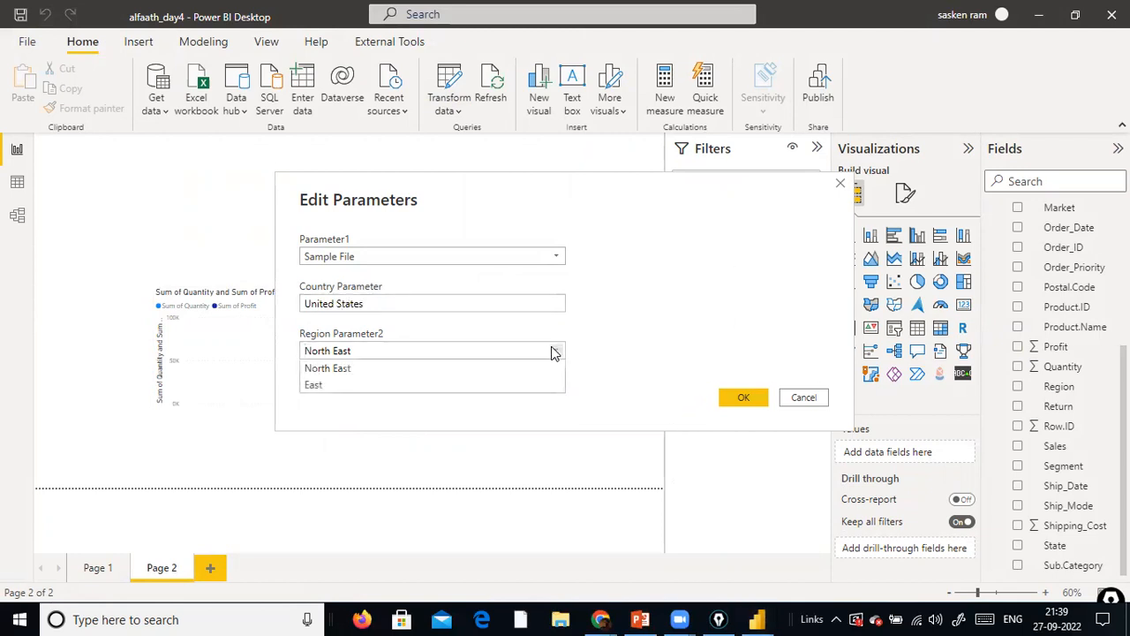
{"action": "left_click", "coordinate": [374, 385]}
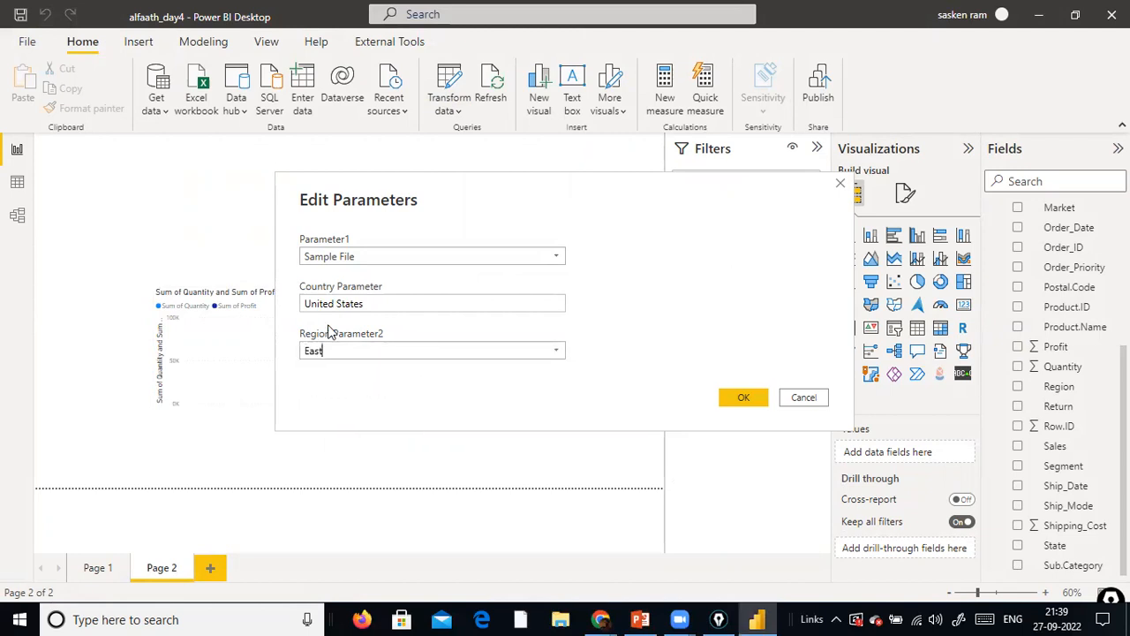
{"action": "left_click", "coordinate": [741, 399]}
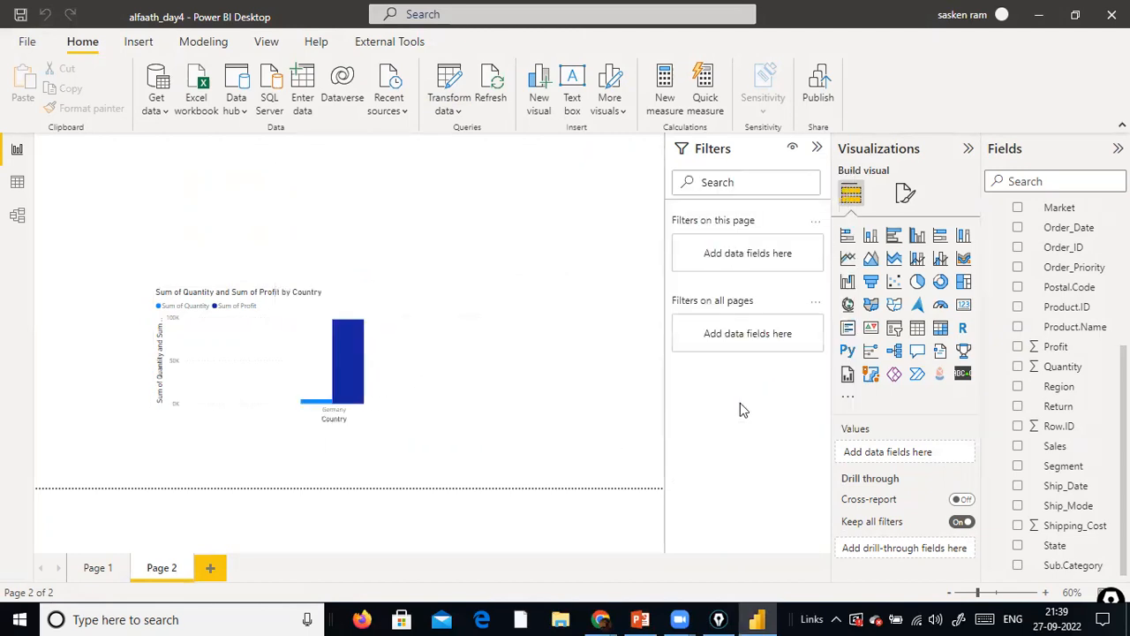
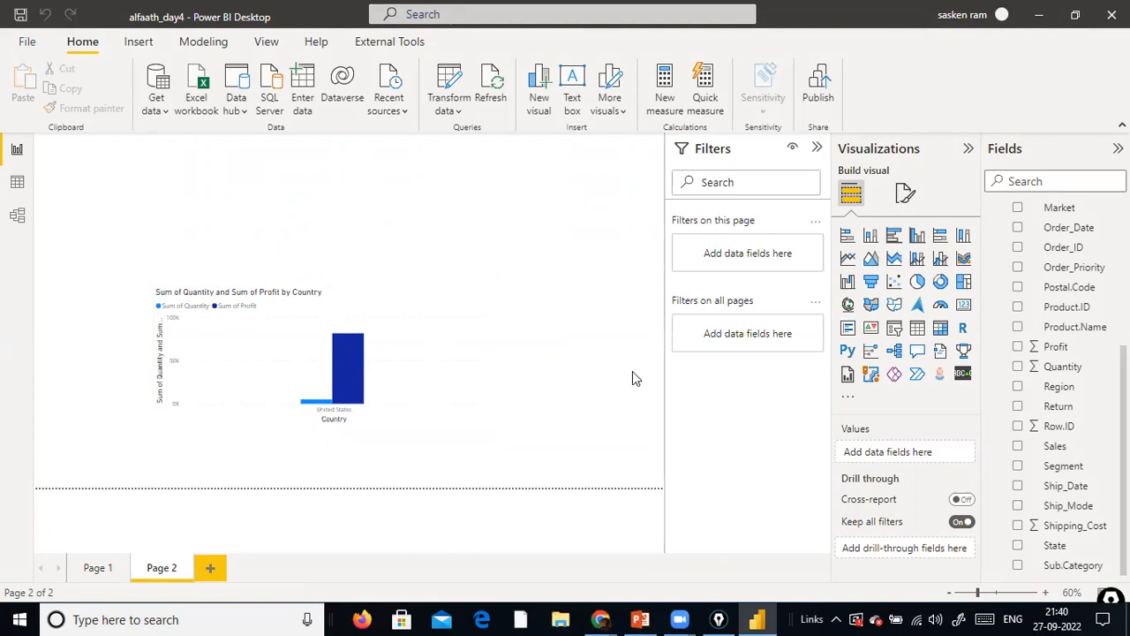
Open the report's parameters to review their current values, then close them without changes
{"action": "left_click", "coordinate": [463, 106]}
{"action": "left_click", "coordinate": [473, 191]}
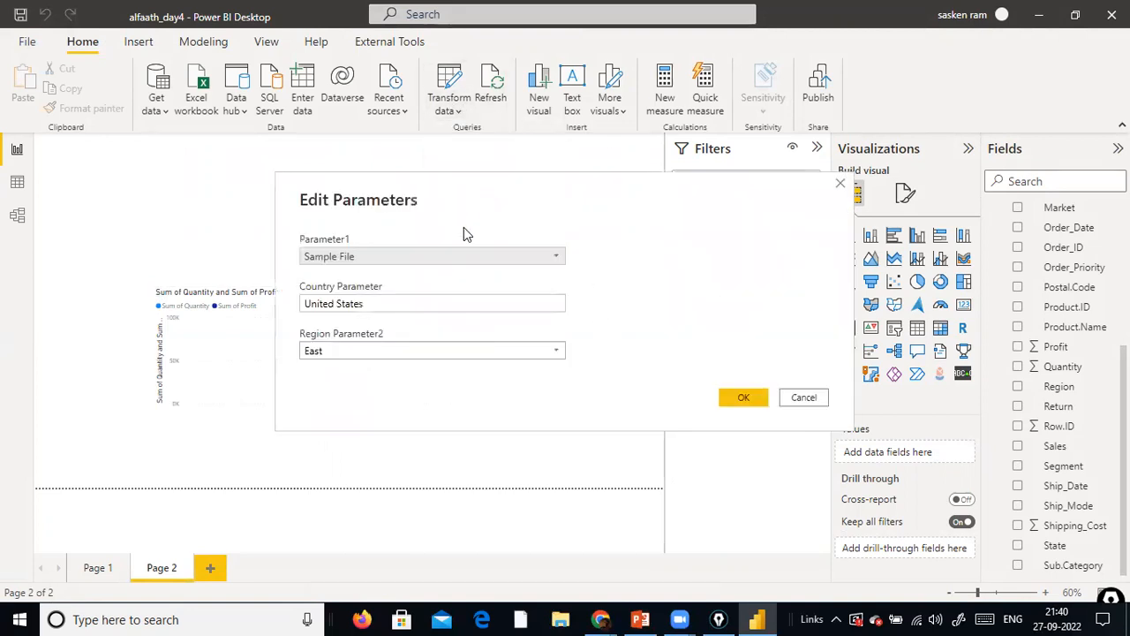
{"action": "left_click", "coordinate": [817, 399]}
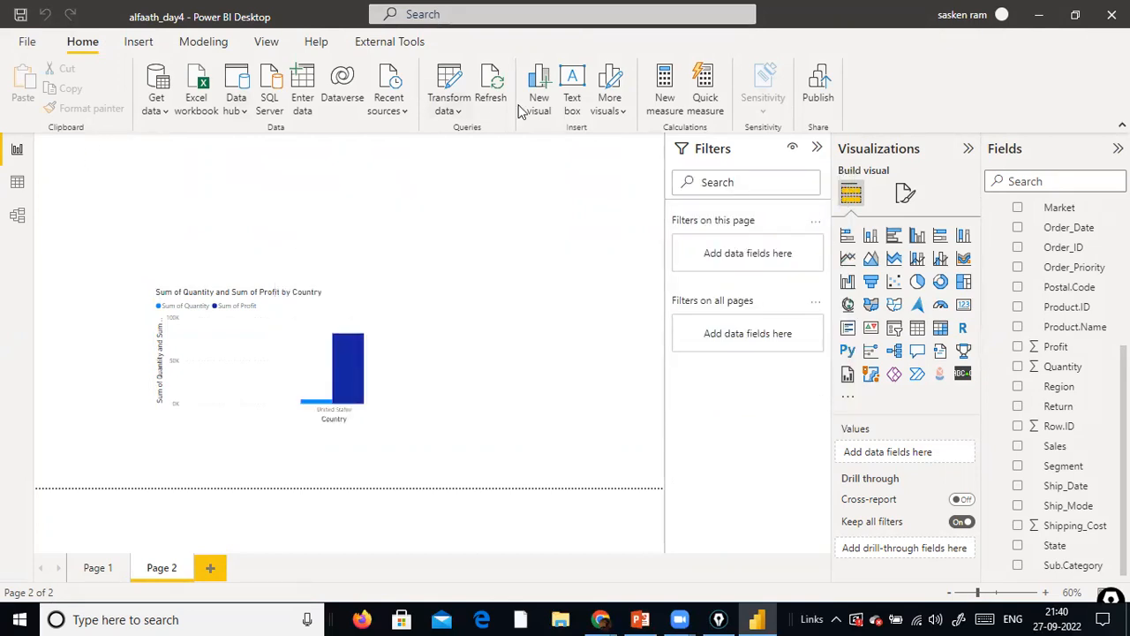
Return to the Power Query Editor and examine the Region column of the sales_w04 query
{"action": "left_click", "coordinate": [447, 113]}
{"action": "left_click", "coordinate": [479, 141]}
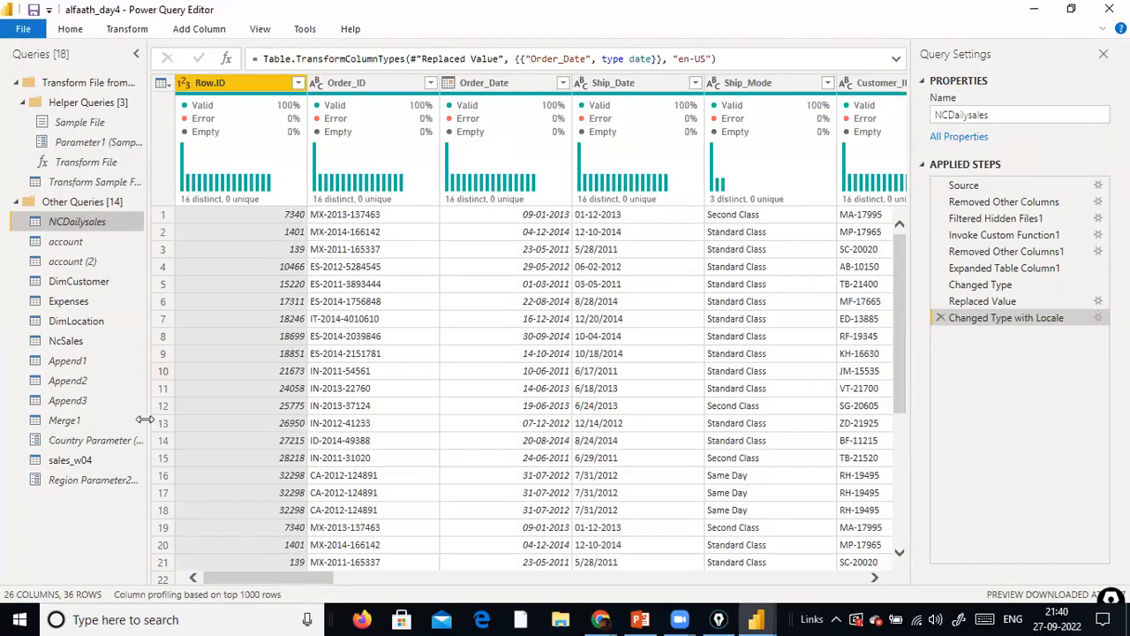
{"action": "left_click", "coordinate": [71, 461]}
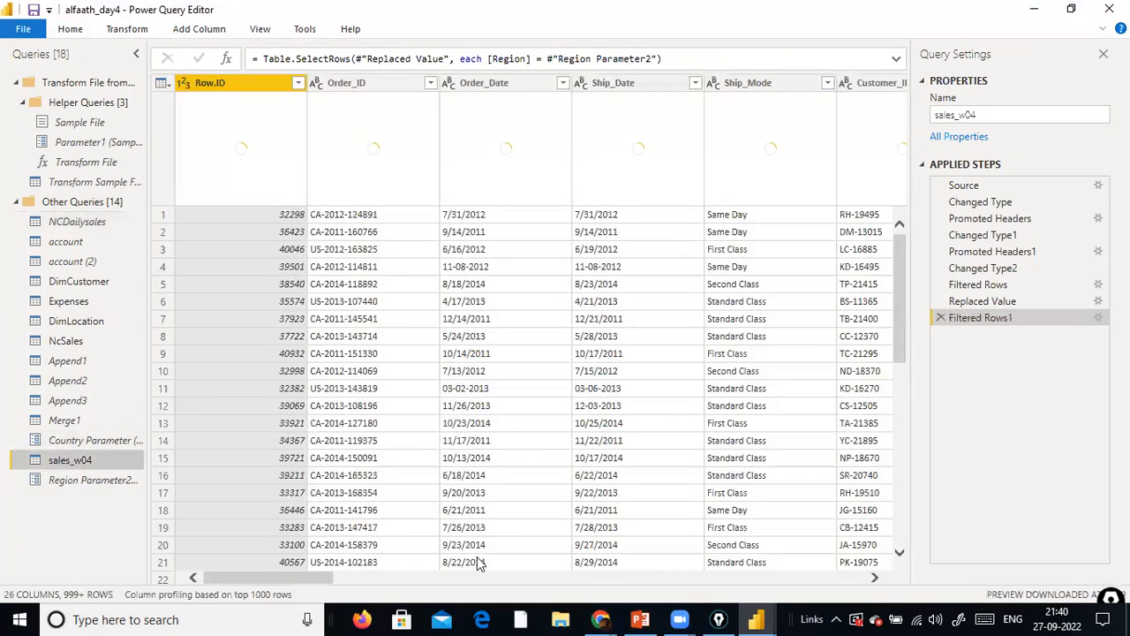
{"action": "scroll", "coordinate": [348, 578], "scroll_direction": "right", "scroll_amount": 5}
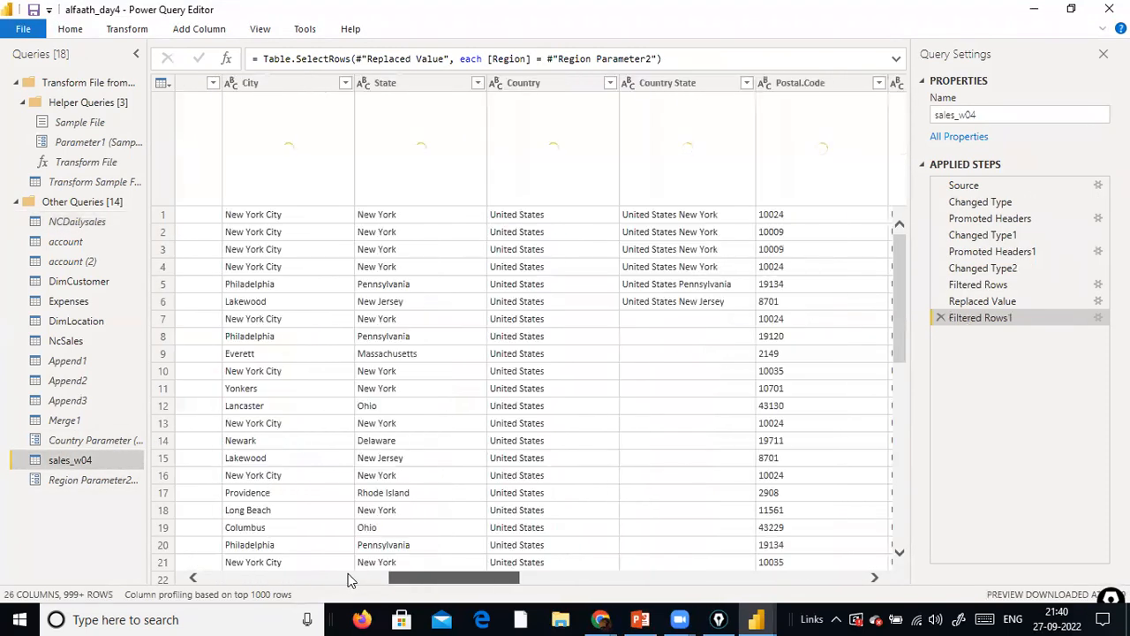
{"action": "scroll", "coordinate": [348, 573], "scroll_direction": "right", "scroll_amount": 3}
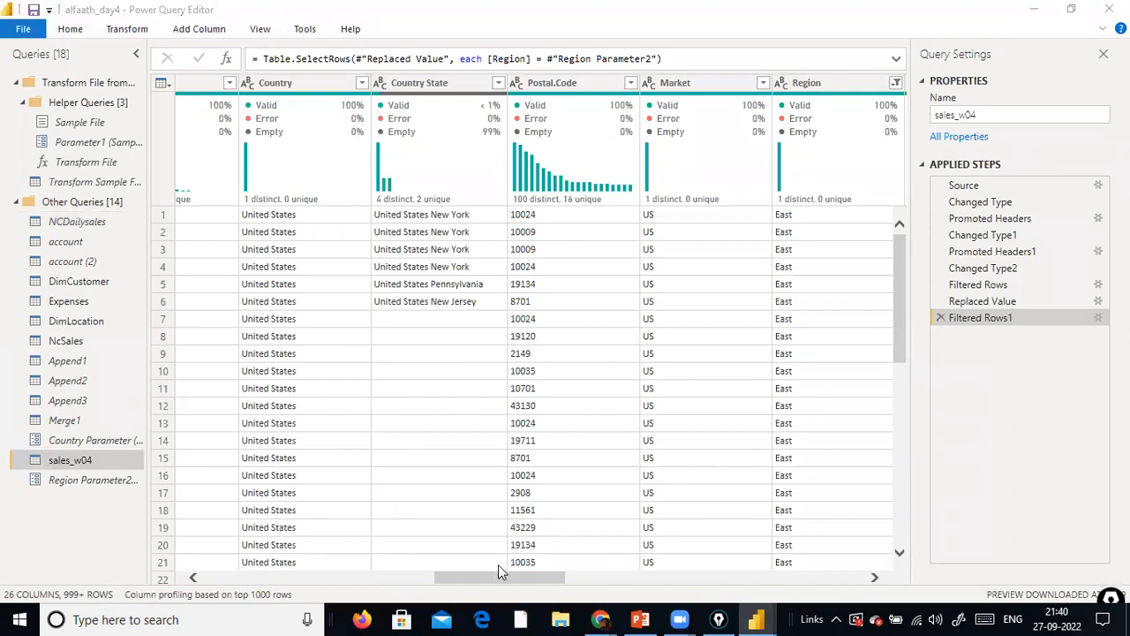
{"action": "left_click_drag", "start_coordinate": [497, 579], "coordinate": [525, 580]}
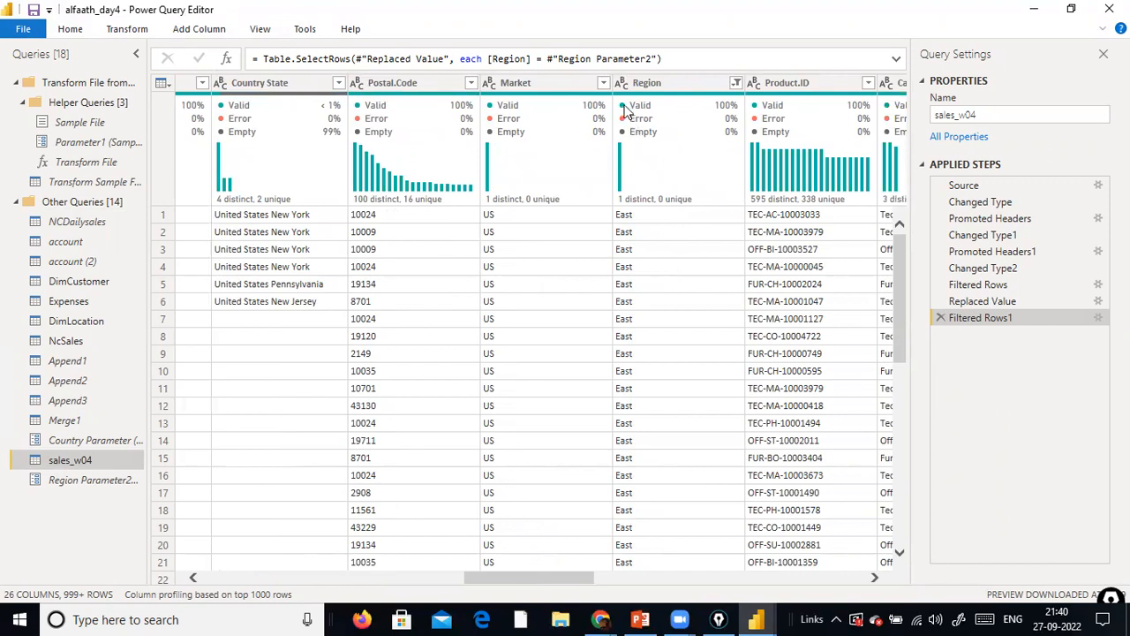
{"action": "mouse_move", "coordinate": [611, 81]}
{"action": "left_mouse_down"}
{"action": "mouse_move", "coordinate": [580, 530]}
{"action": "mouse_move", "coordinate": [725, 556]}
{"action": "left_mouse_up"}
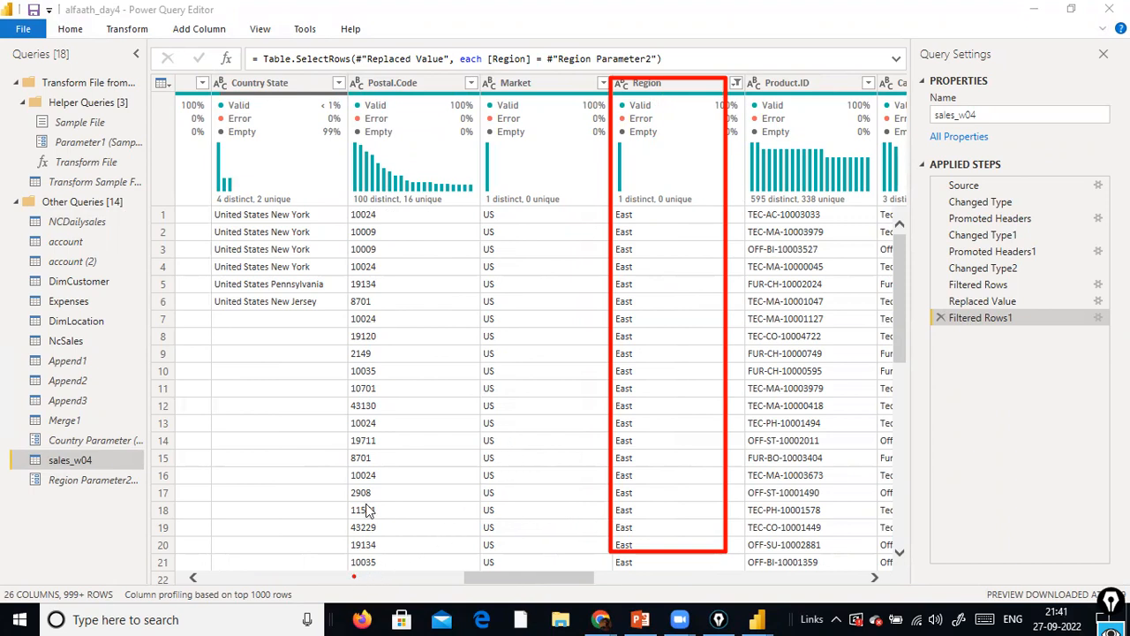
{"action": "left_click", "coordinate": [352, 585]}
{"action": "left_click_drag", "start_coordinate": [352, 585], "coordinate": [215, 559]}
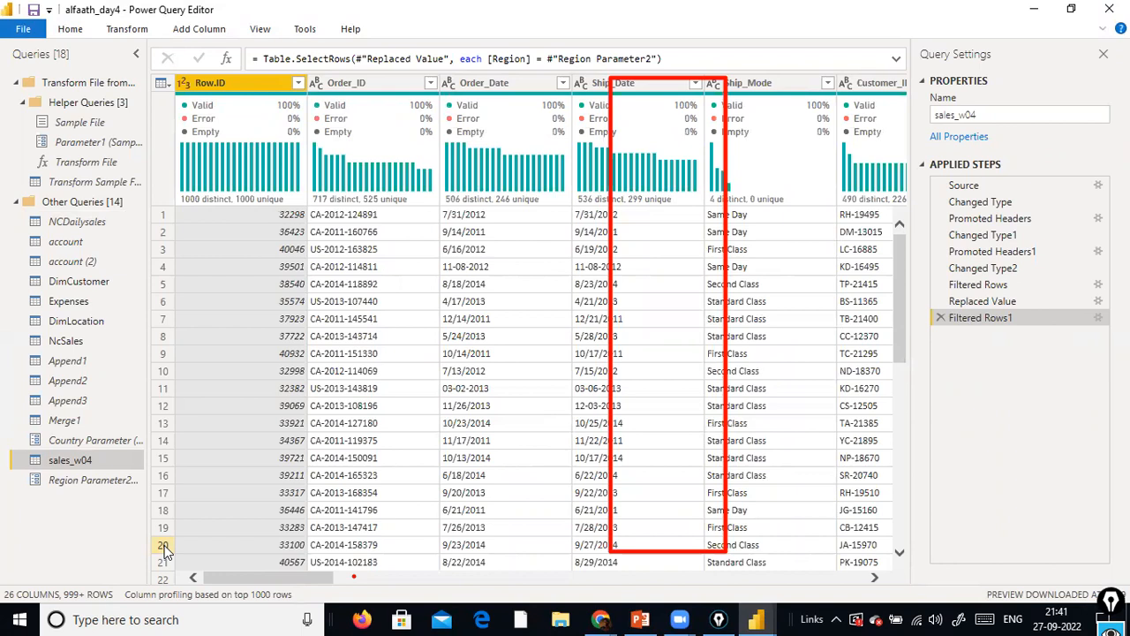
Review the definition of Region Parameter2 and its list of suggested values, then leave it without changes
{"action": "left_click", "coordinate": [92, 482]}
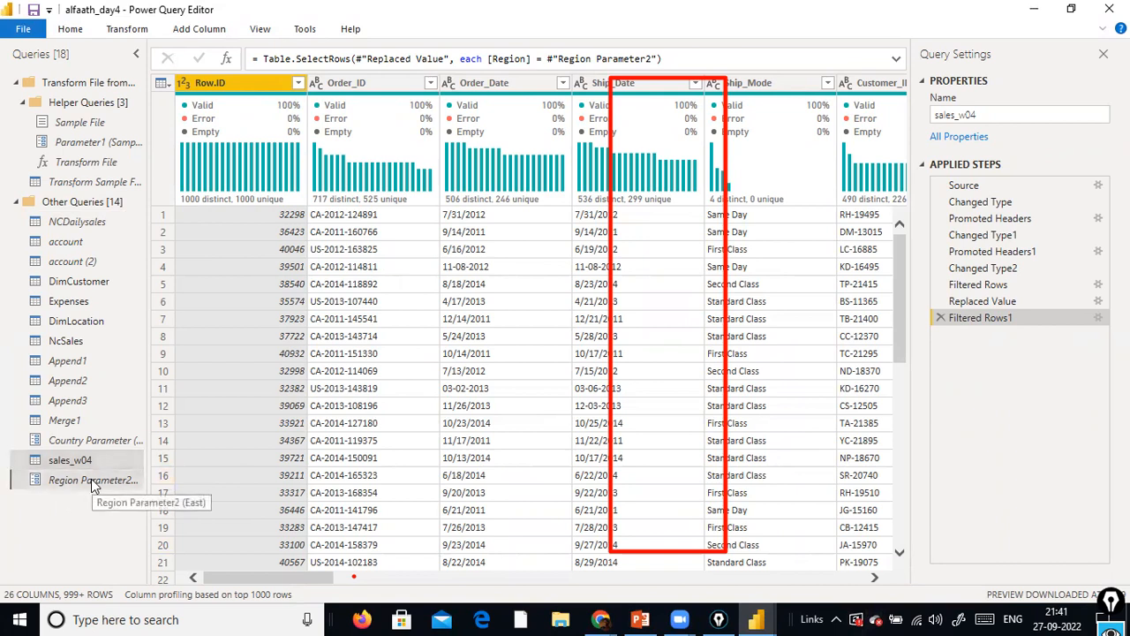
{"action": "left_click", "coordinate": [251, 121]}
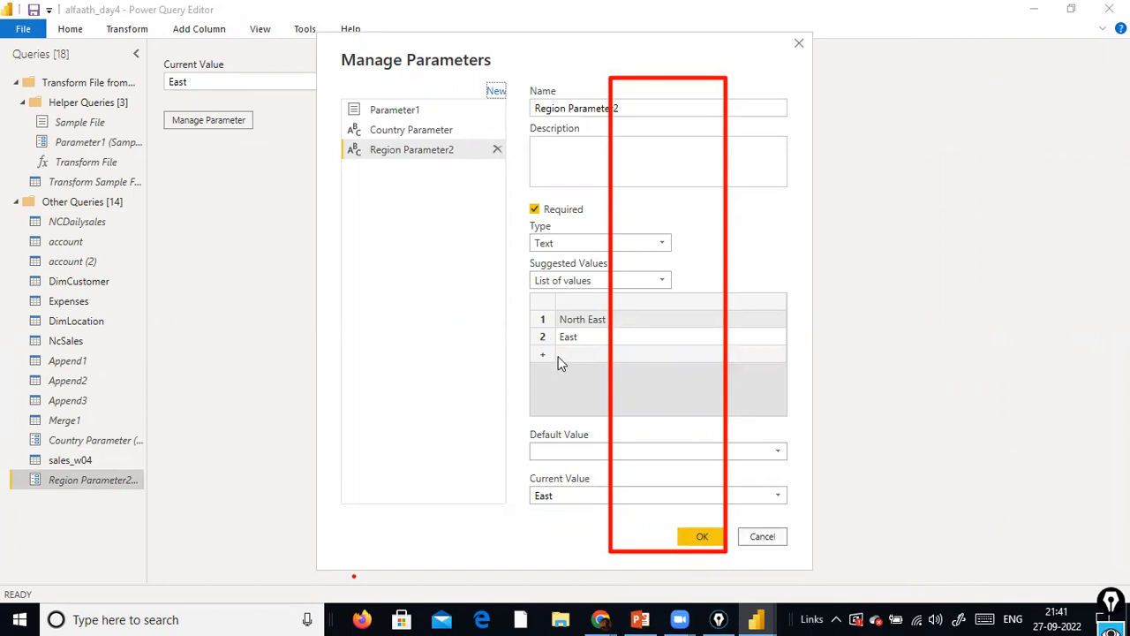
{"action": "left_click", "coordinate": [765, 538]}
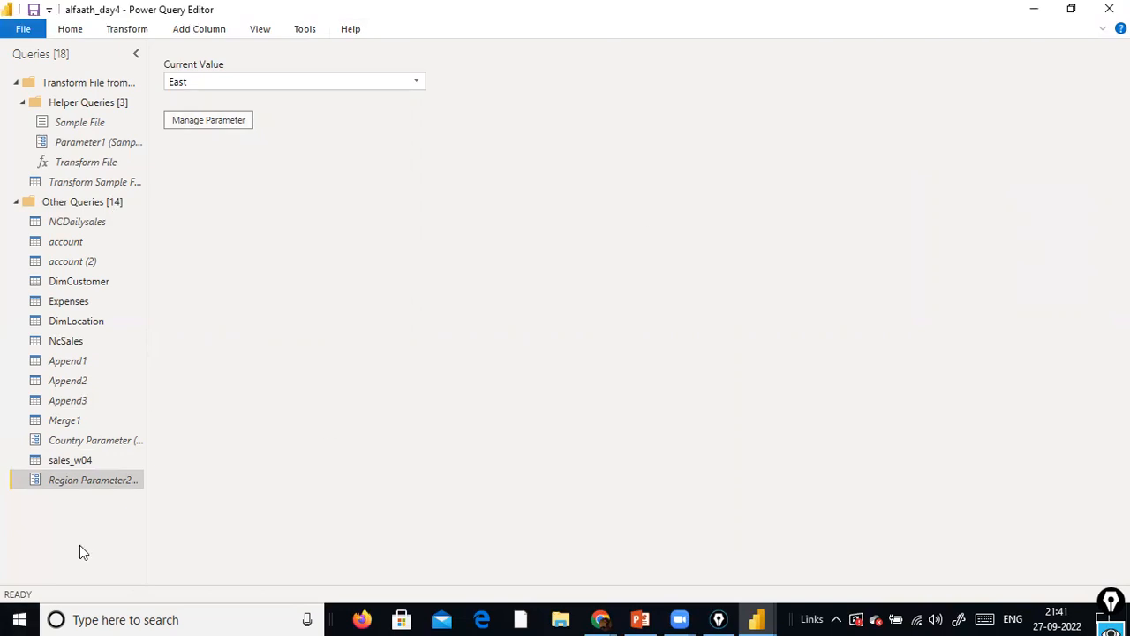
Compare the sales_w04 query with the current values of Country Parameter and Region Parameter2
{"action": "left_click", "coordinate": [77, 461]}
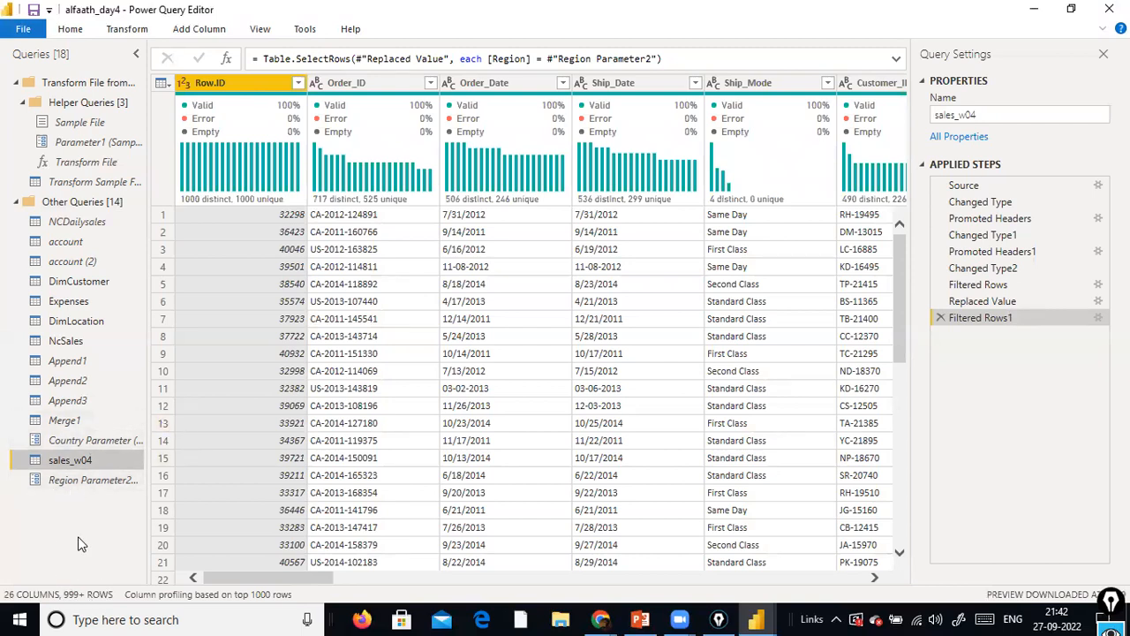
{"action": "left_click", "coordinate": [88, 445]}
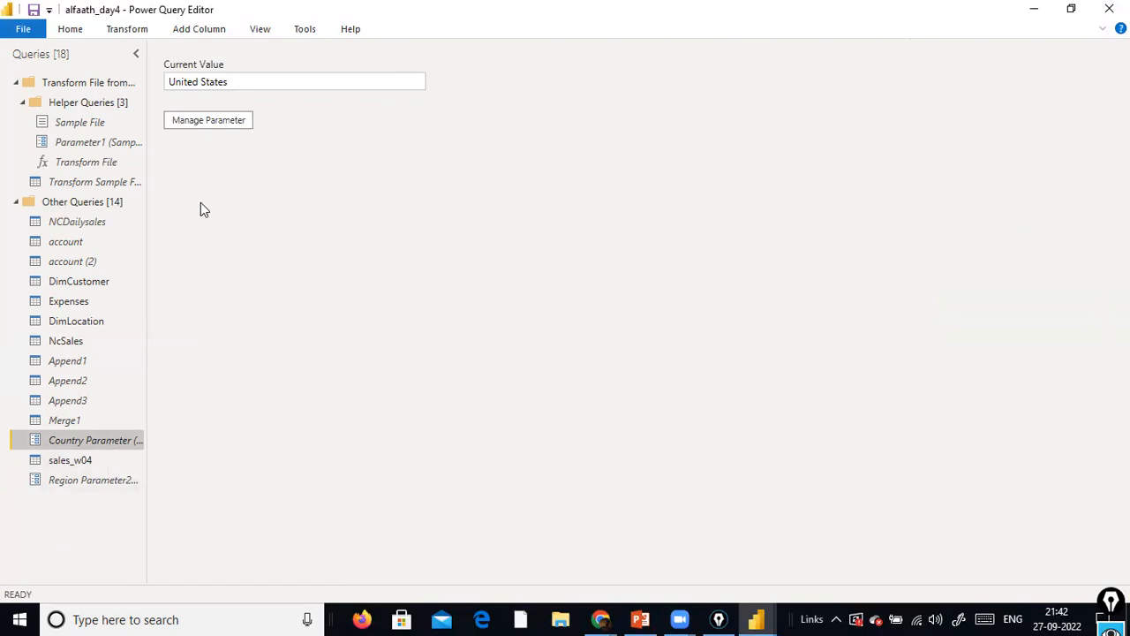
{"action": "left_click", "coordinate": [79, 483]}
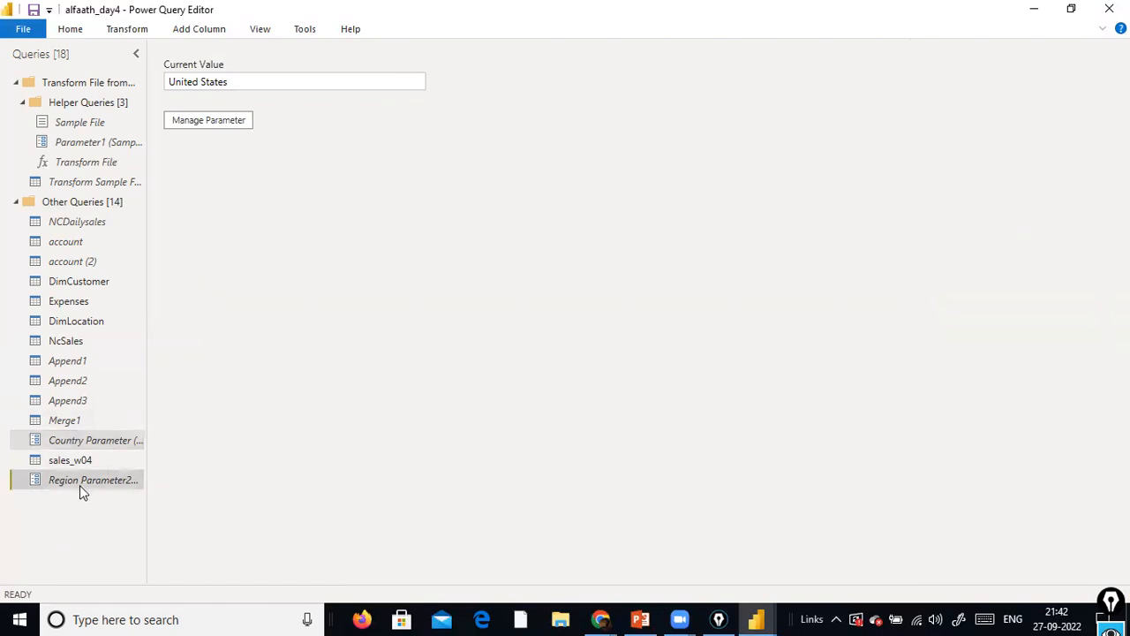
{"action": "left_click", "coordinate": [97, 440]}
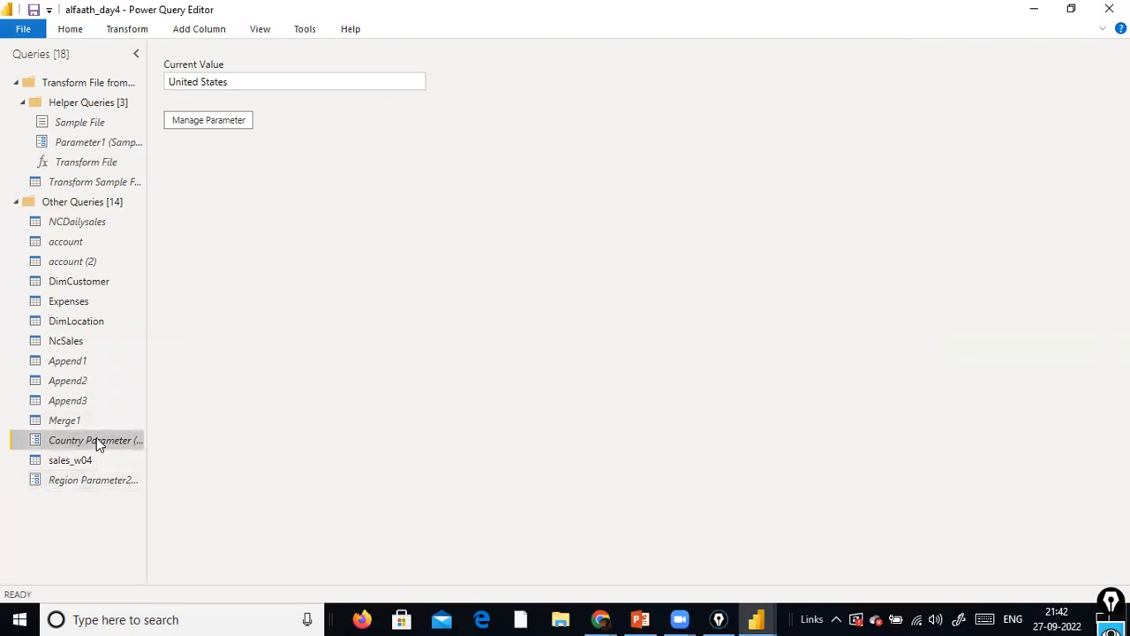
{"action": "left_click", "coordinate": [88, 484]}
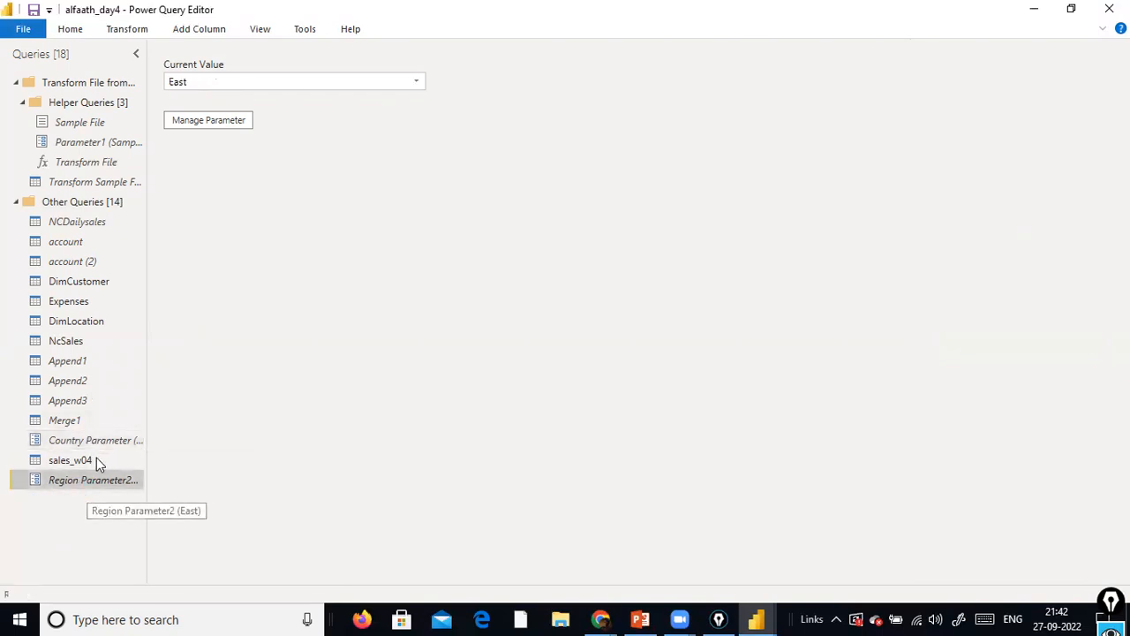
Switch Country Parameter's suggested values to List of values and enter United States as the first entry
{"action": "left_click", "coordinate": [106, 437]}
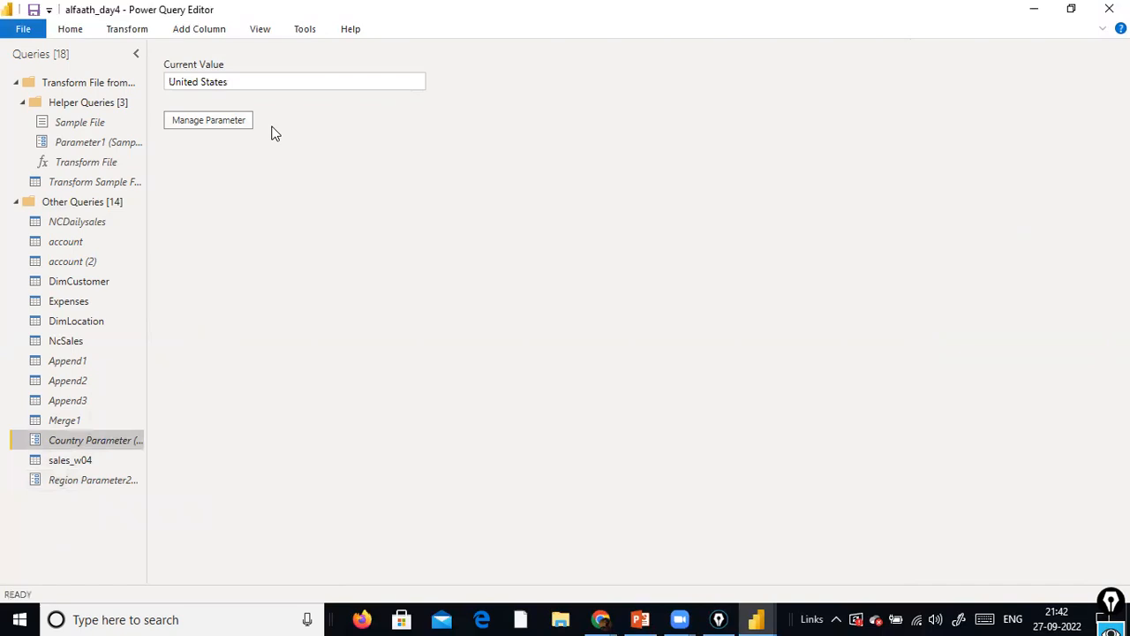
{"action": "left_click", "coordinate": [237, 124]}
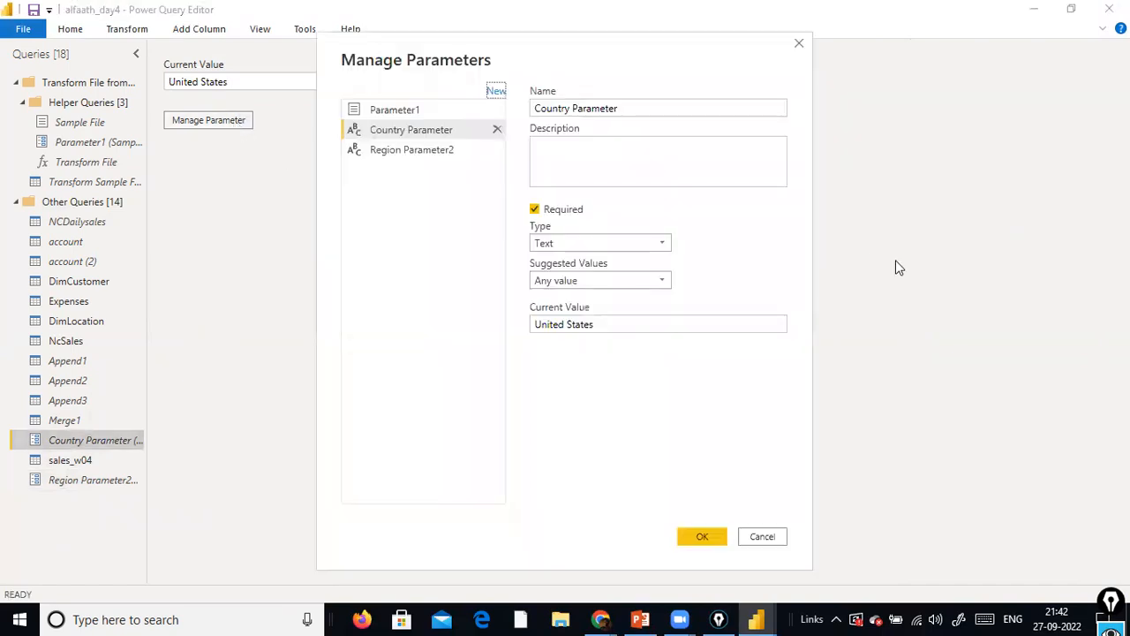
{"action": "left_click", "coordinate": [658, 280]}
{"action": "left_click", "coordinate": [622, 313]}
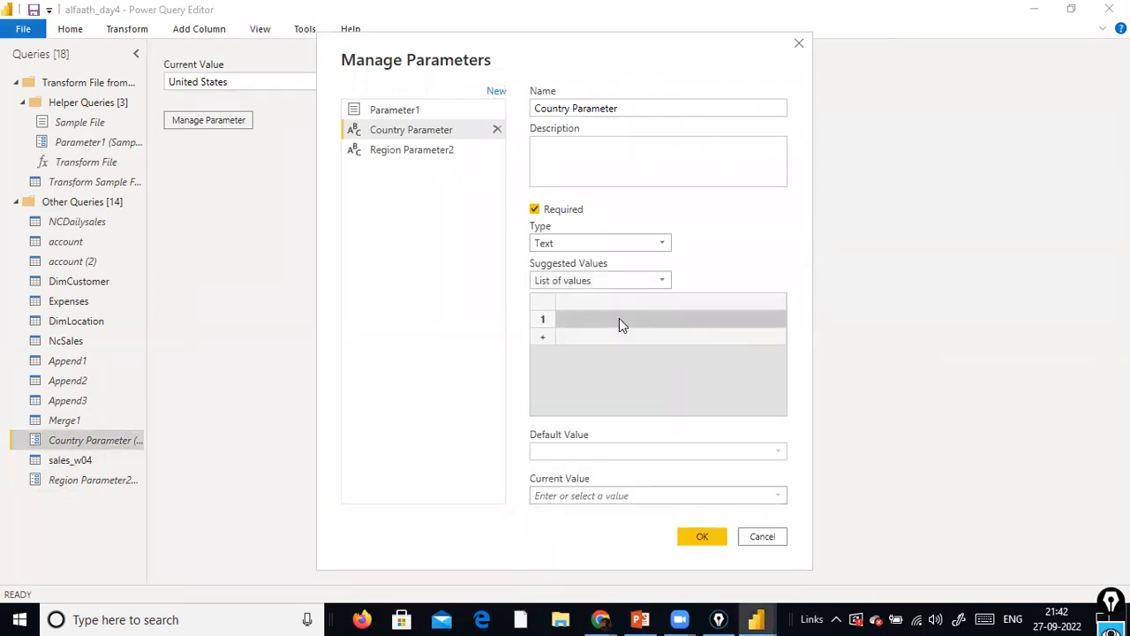
{"action": "left_click", "coordinate": [619, 320]}
{"action": "type", "text": "United Staat"}
{"action": "key", "text": "BackSpace"}
{"action": "key", "text": "BackSpace"}
{"action": "type", "text": "es"}
{"action": "key", "text": "Tab"}
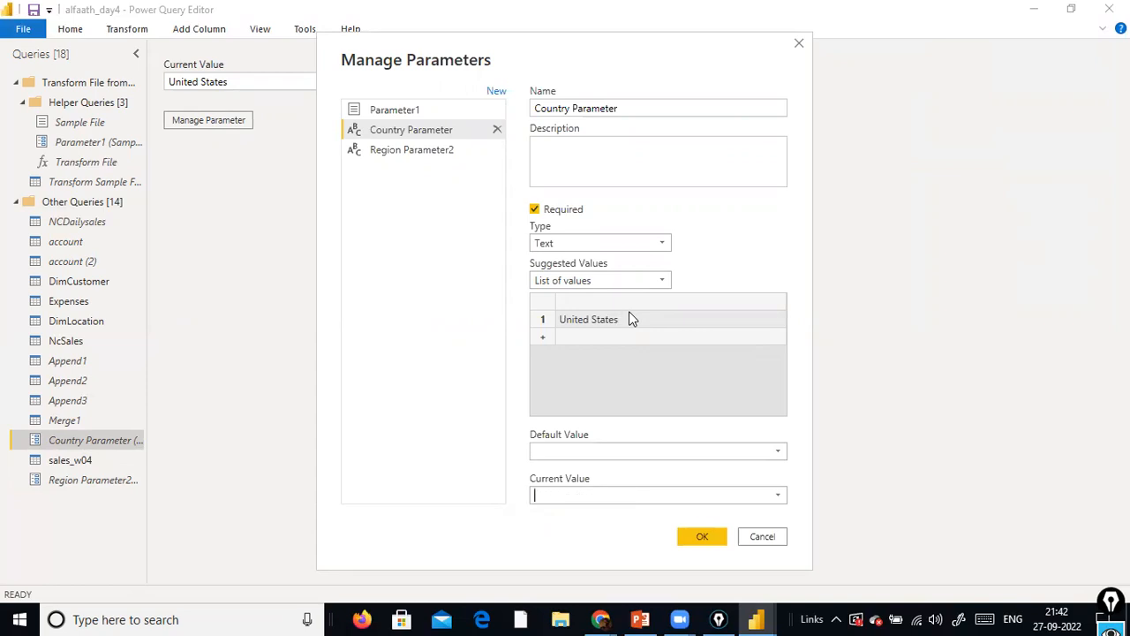
Add India and Germany to Country Parameter's list of suggested values
{"action": "left_click", "coordinate": [677, 336]}
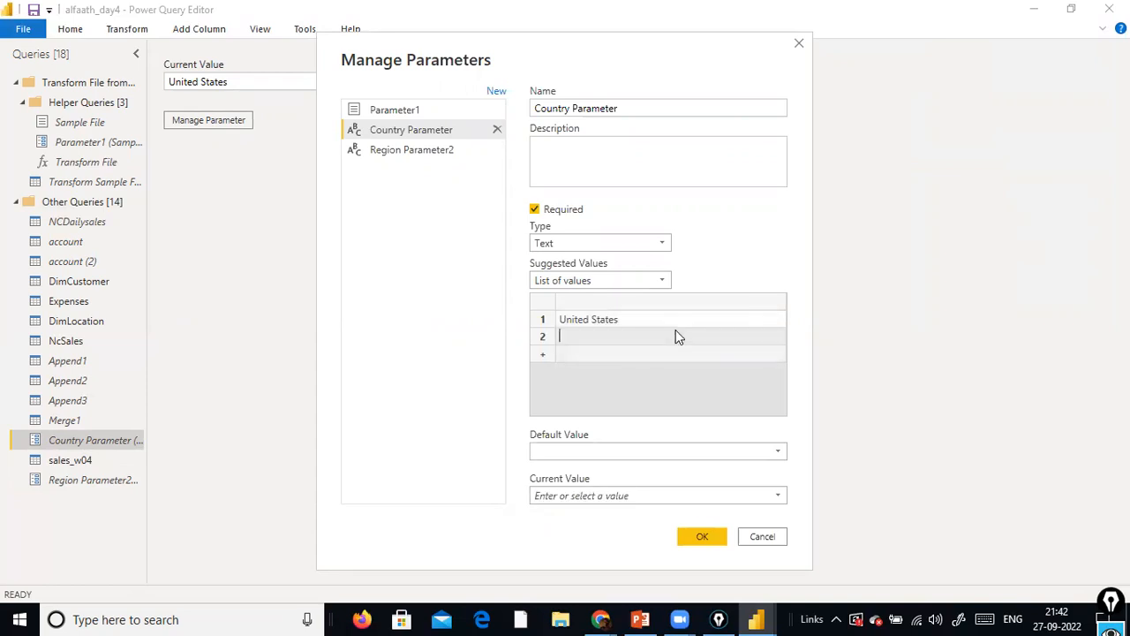
{"action": "type", "text": "India"}
{"action": "key", "text": "Return"}
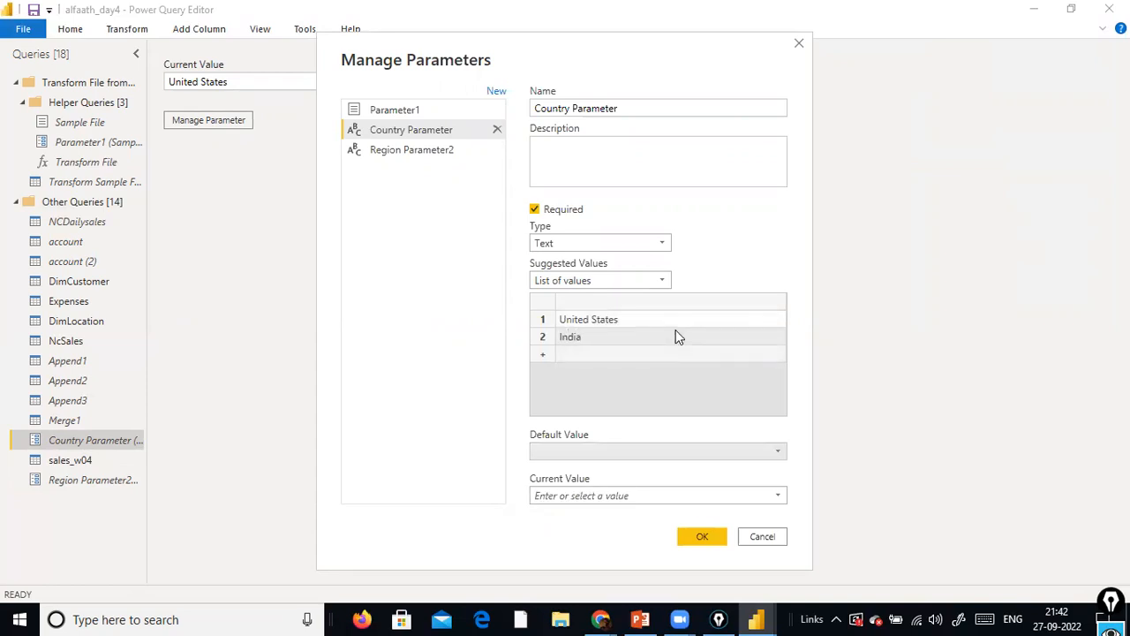
{"action": "left_click", "coordinate": [596, 354]}
{"action": "type", "text": "G"}
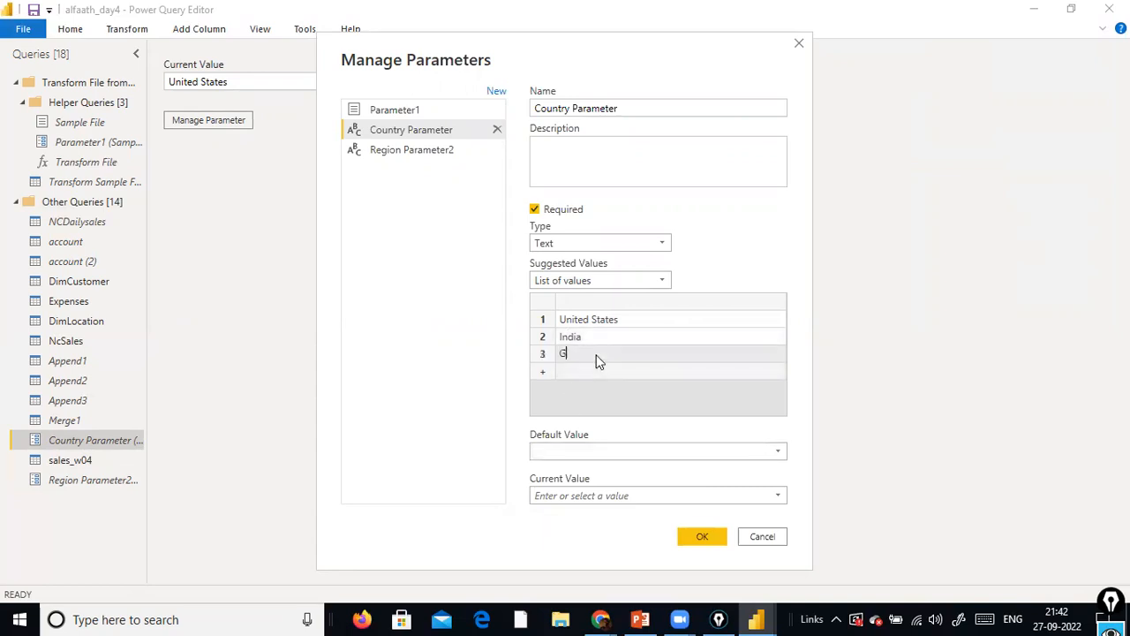
{"action": "type", "text": "ermany"}
Set Country Parameter's current value to United States and save the parameter changes
{"action": "left_click", "coordinate": [778, 494]}
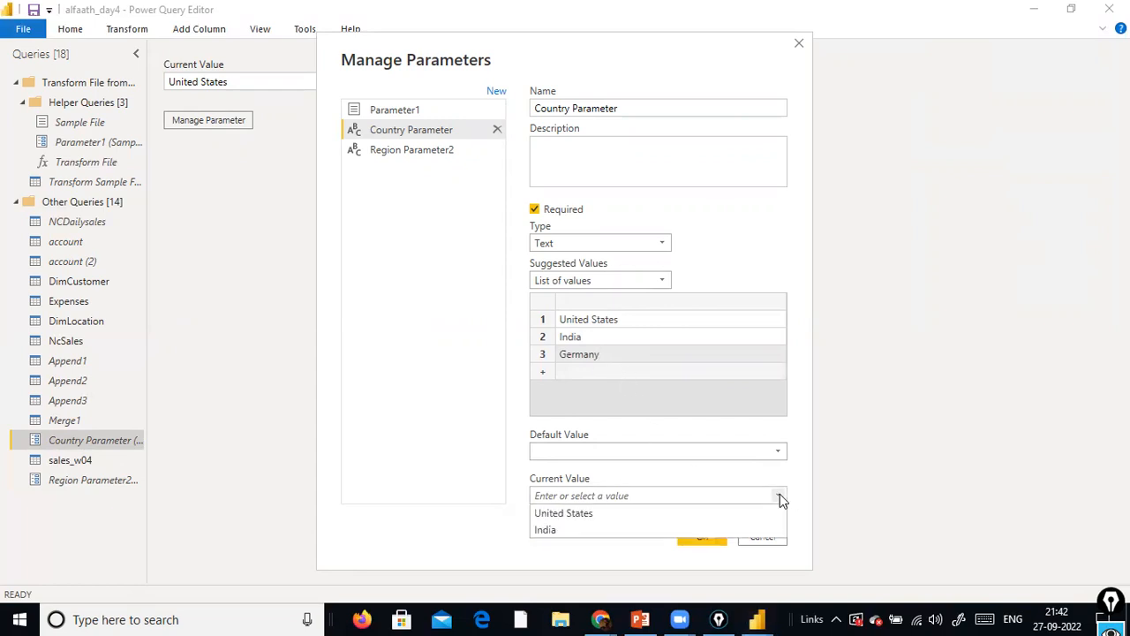
{"action": "left_click", "coordinate": [689, 516]}
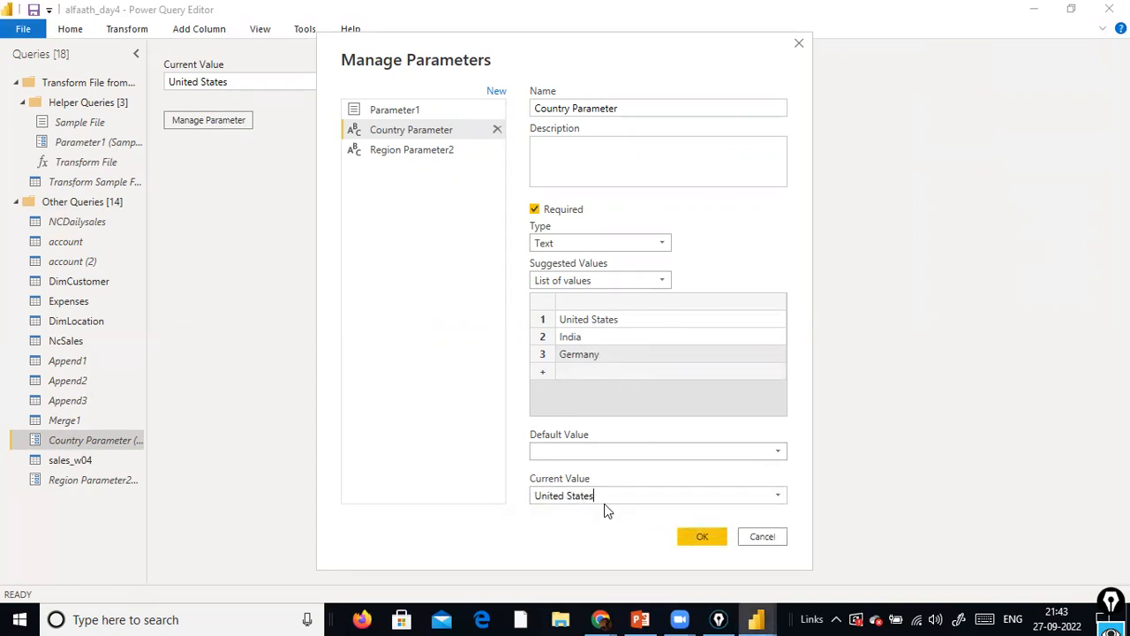
{"action": "left_click", "coordinate": [700, 530]}
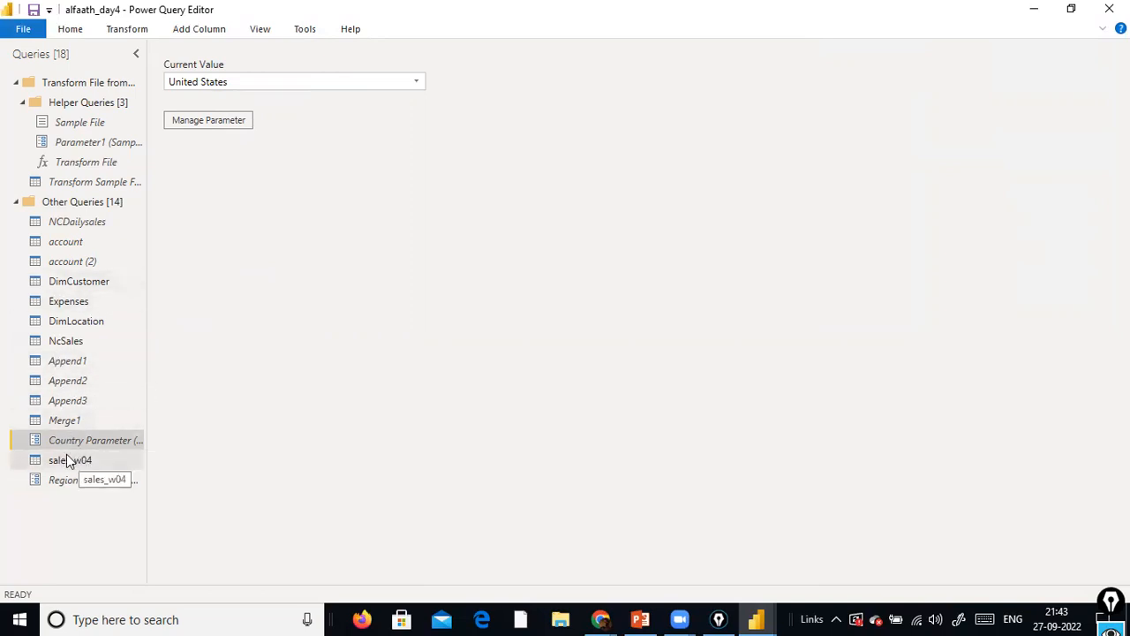
Compare the definitions of Country Parameter and Region Parameter2, and set Country Parameter's default value to India
{"action": "left_click", "coordinate": [231, 124]}
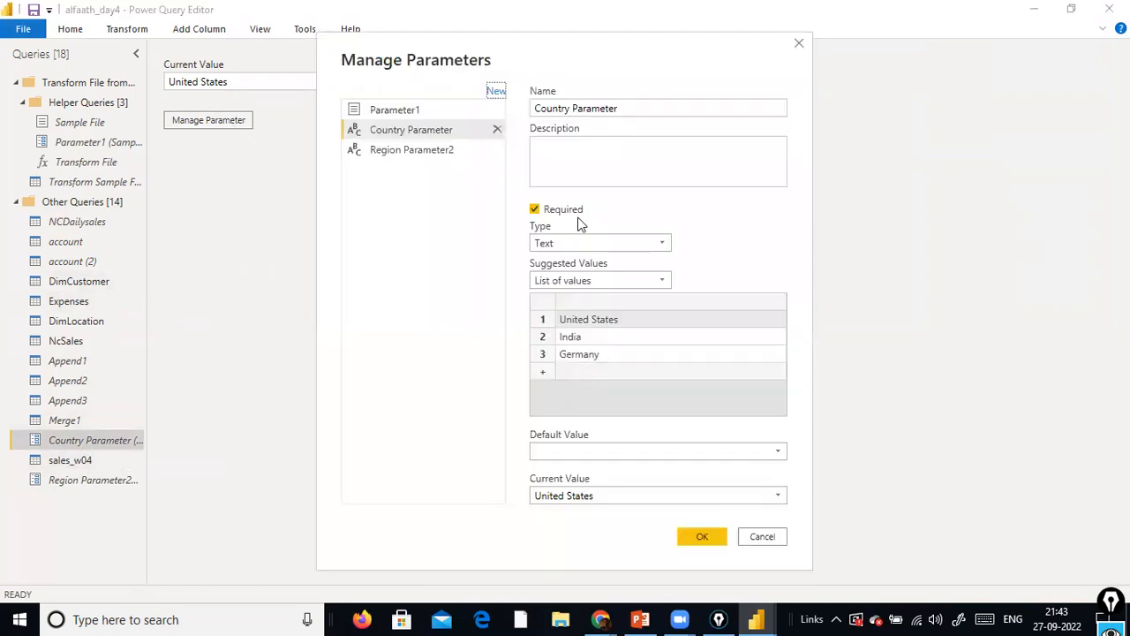
{"action": "left_click", "coordinate": [763, 536]}
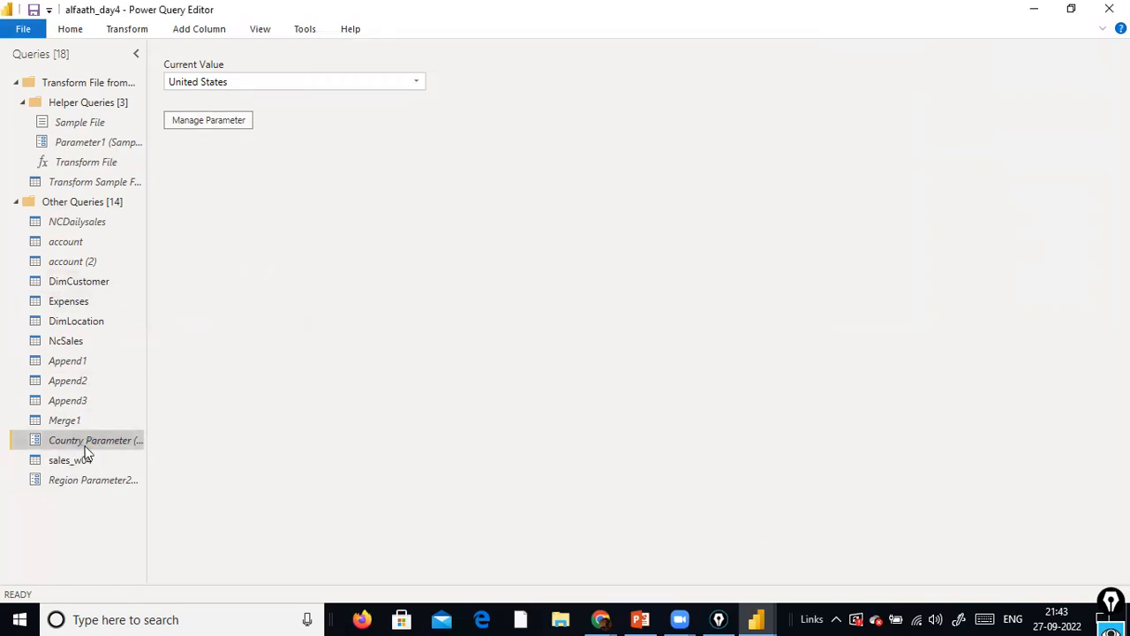
{"action": "left_click", "coordinate": [235, 125]}
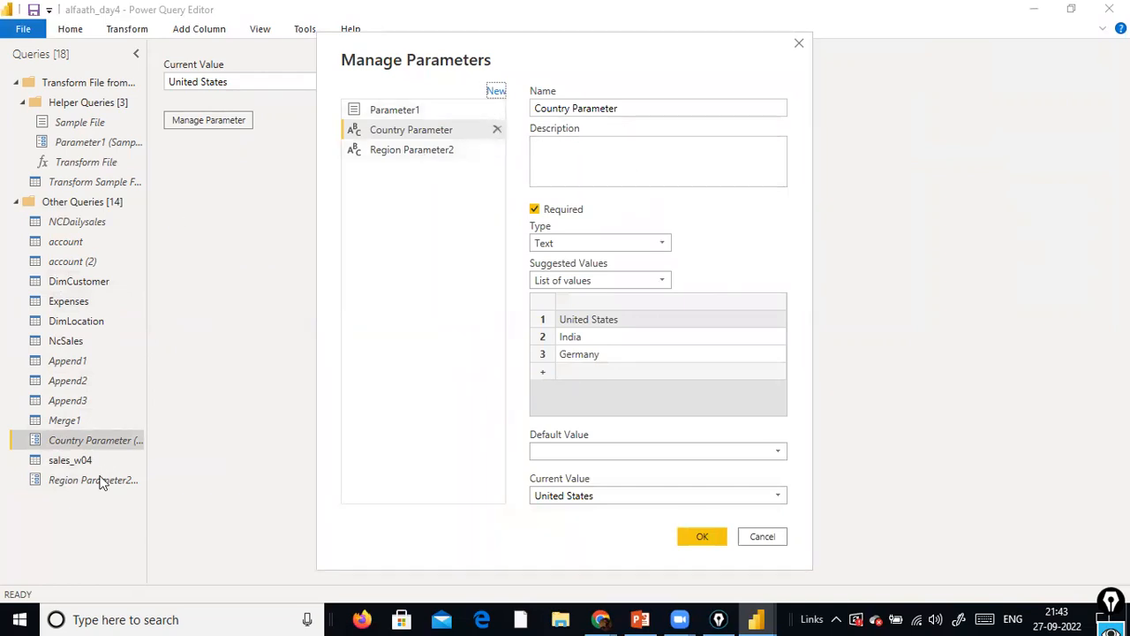
{"action": "left_click", "coordinate": [402, 153]}
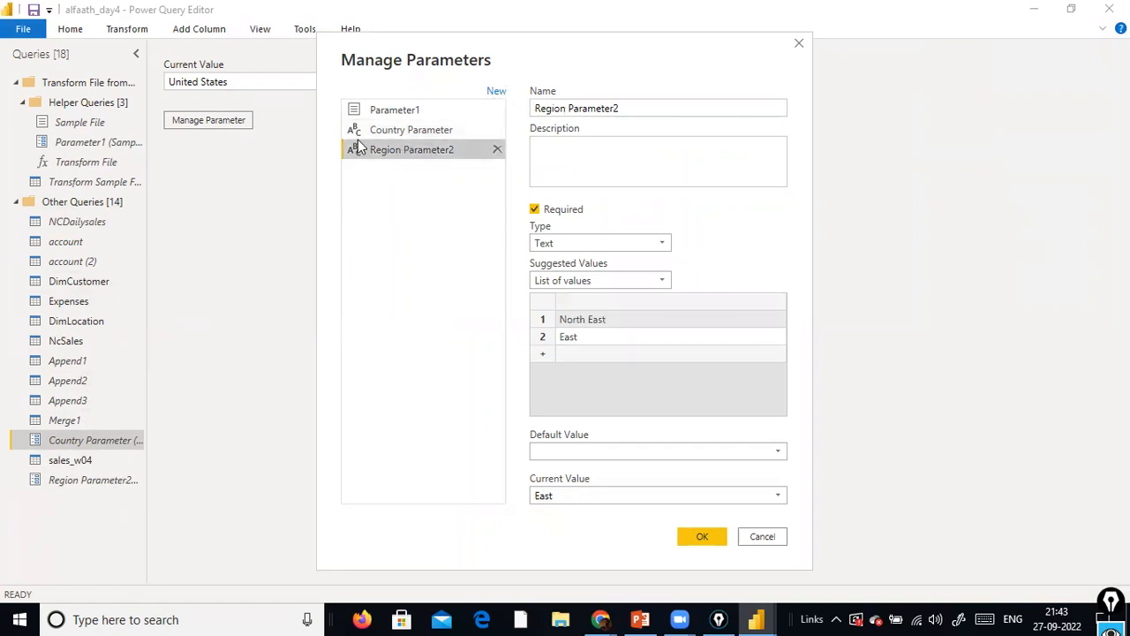
{"action": "left_click", "coordinate": [394, 132]}
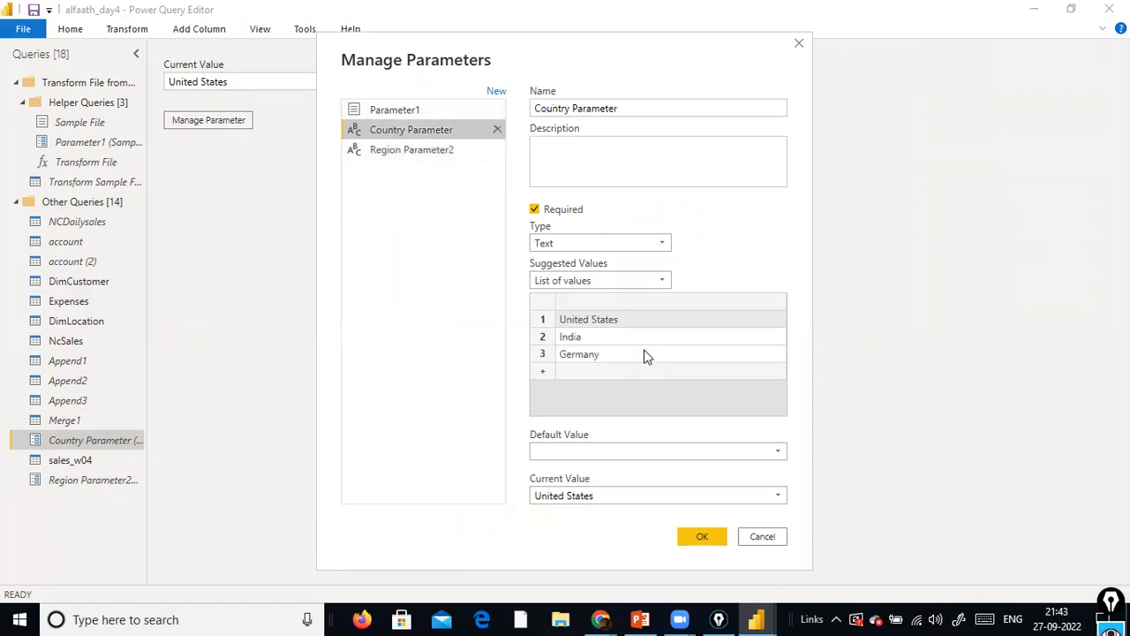
{"action": "left_click", "coordinate": [664, 280]}
{"action": "left_click", "coordinate": [666, 280]}
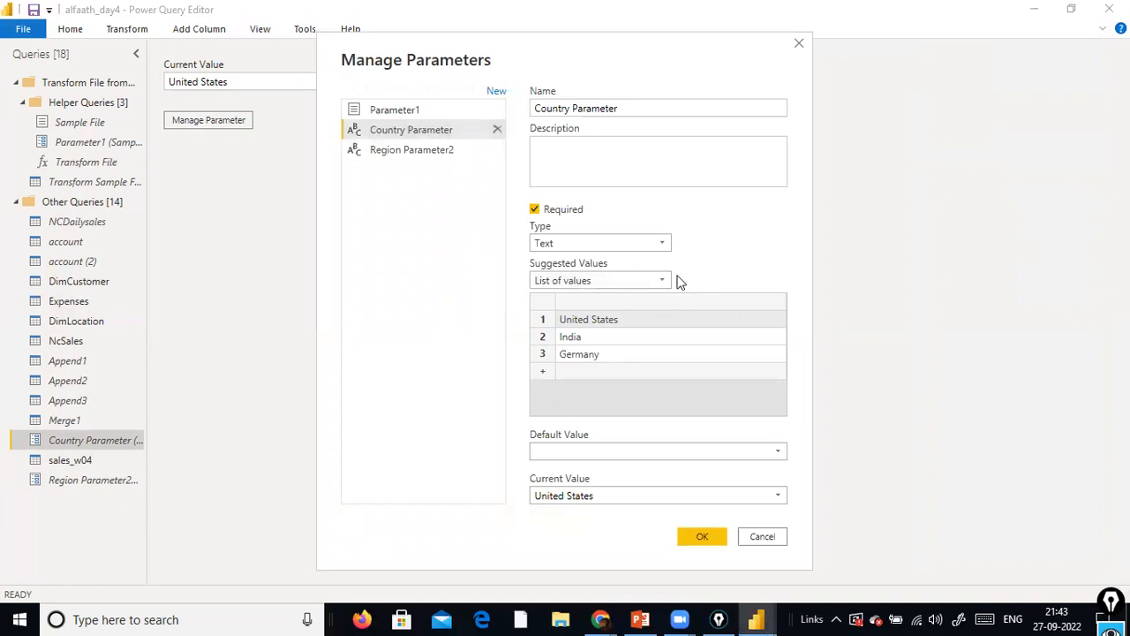
{"action": "left_click", "coordinate": [666, 246]}
{"action": "left_click", "coordinate": [666, 246]}
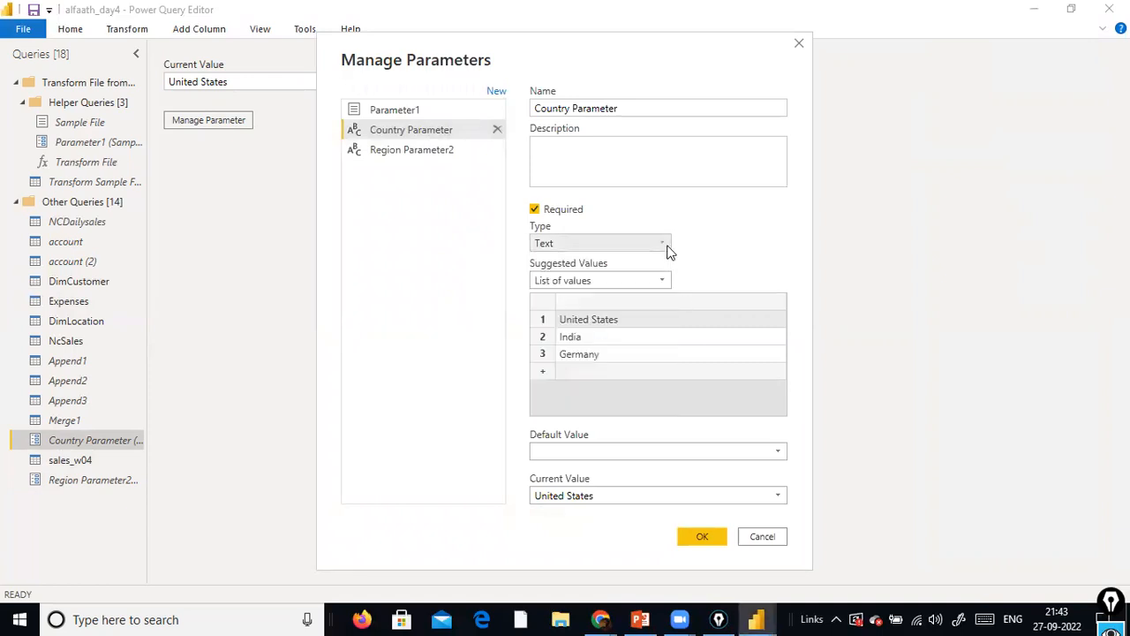
{"action": "left_click", "coordinate": [785, 452]}
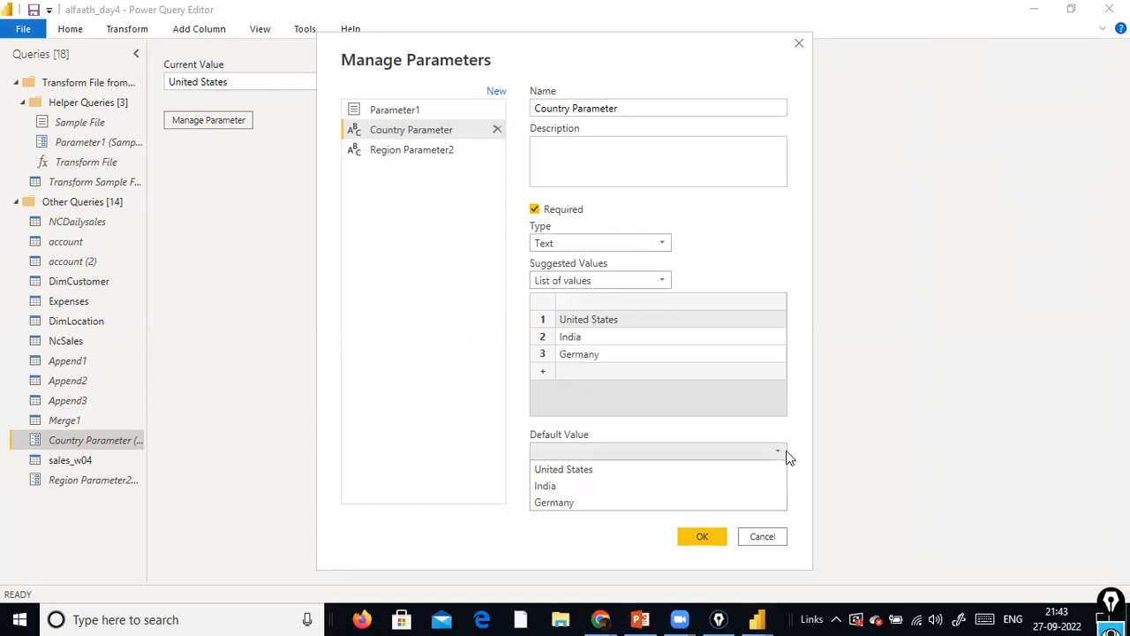
{"action": "left_click", "coordinate": [716, 486]}
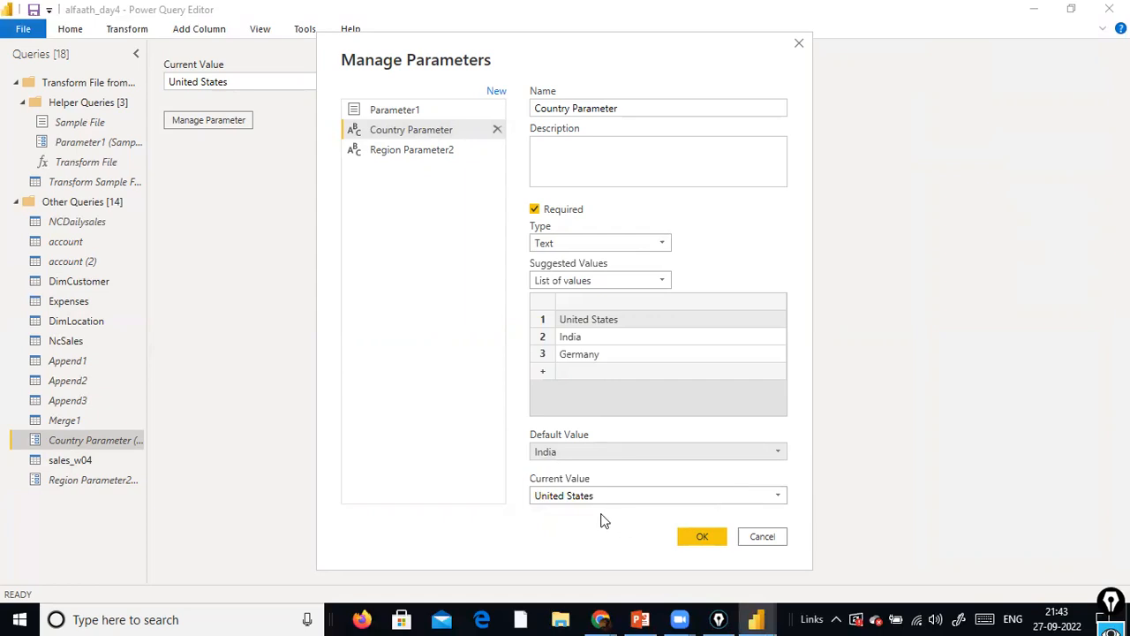
{"action": "left_click", "coordinate": [697, 538]}
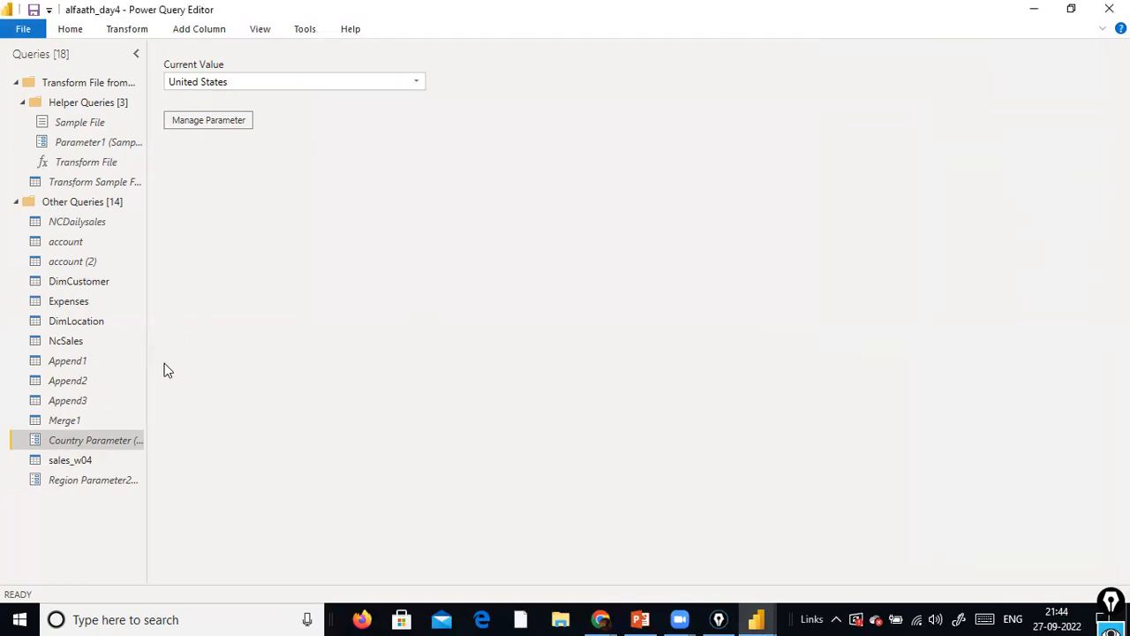
In the sales_w04 query, load the full list of Country values and apply the filter with all values selected
{"action": "left_click", "coordinate": [64, 462]}
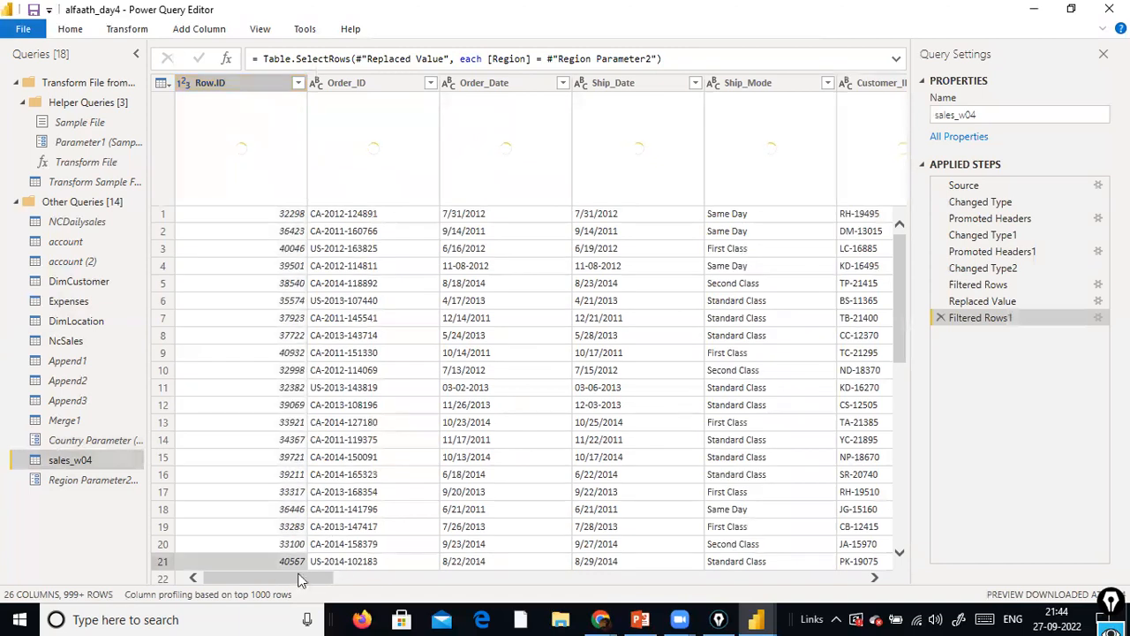
{"action": "left_click_drag", "start_coordinate": [298, 578], "coordinate": [447, 578]}
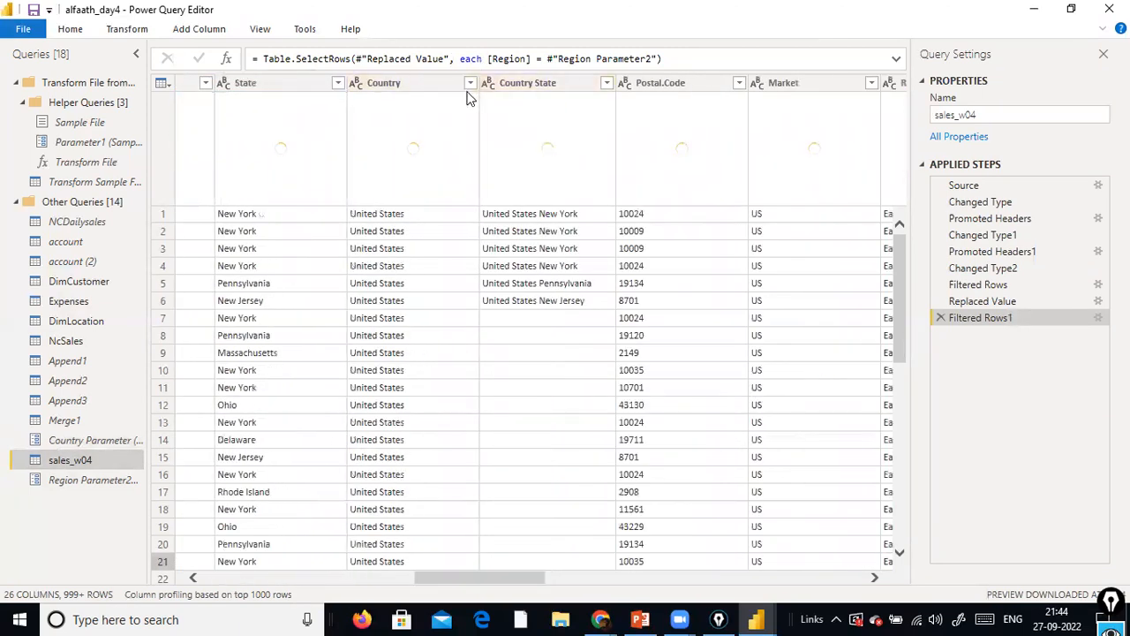
{"action": "left_click", "coordinate": [469, 86]}
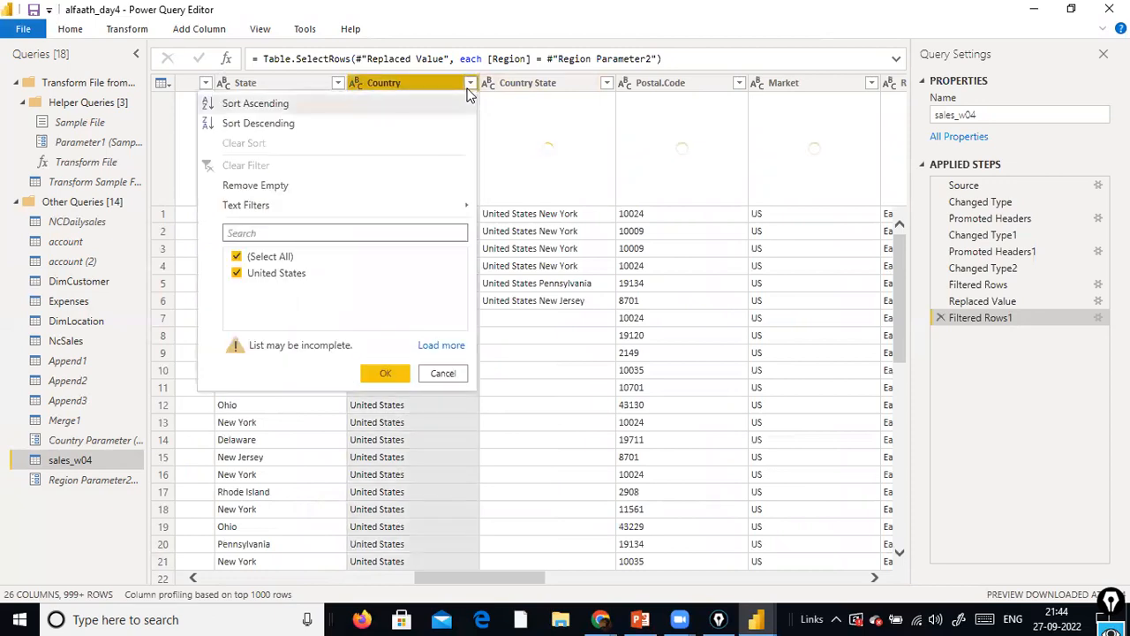
{"action": "mouse_move", "coordinate": [469, 212]}
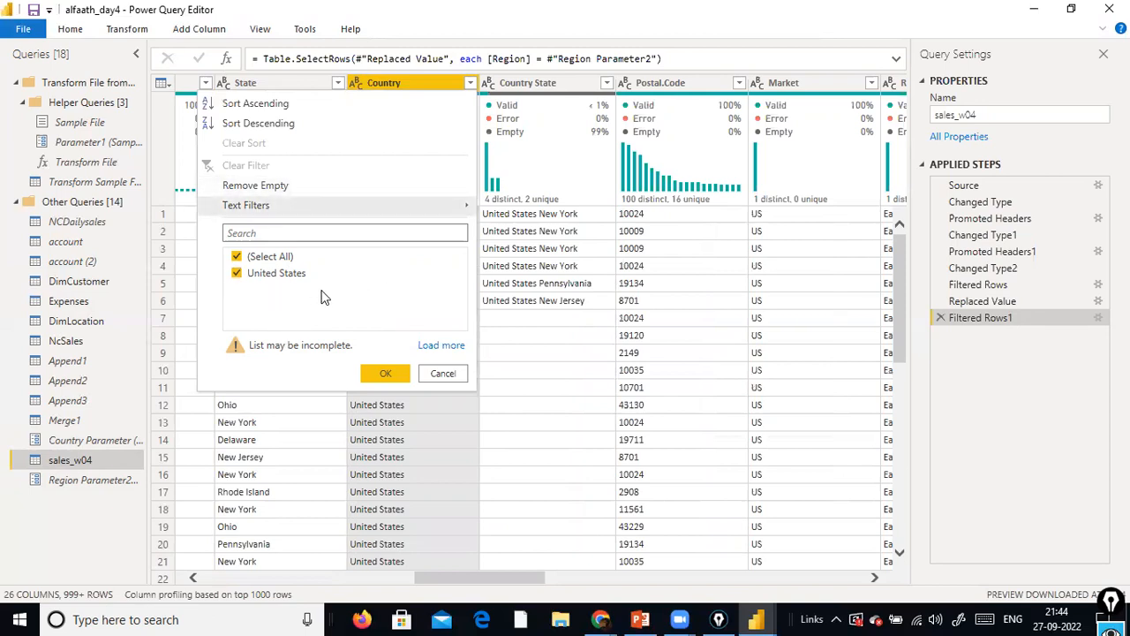
{"action": "left_click", "coordinate": [441, 346]}
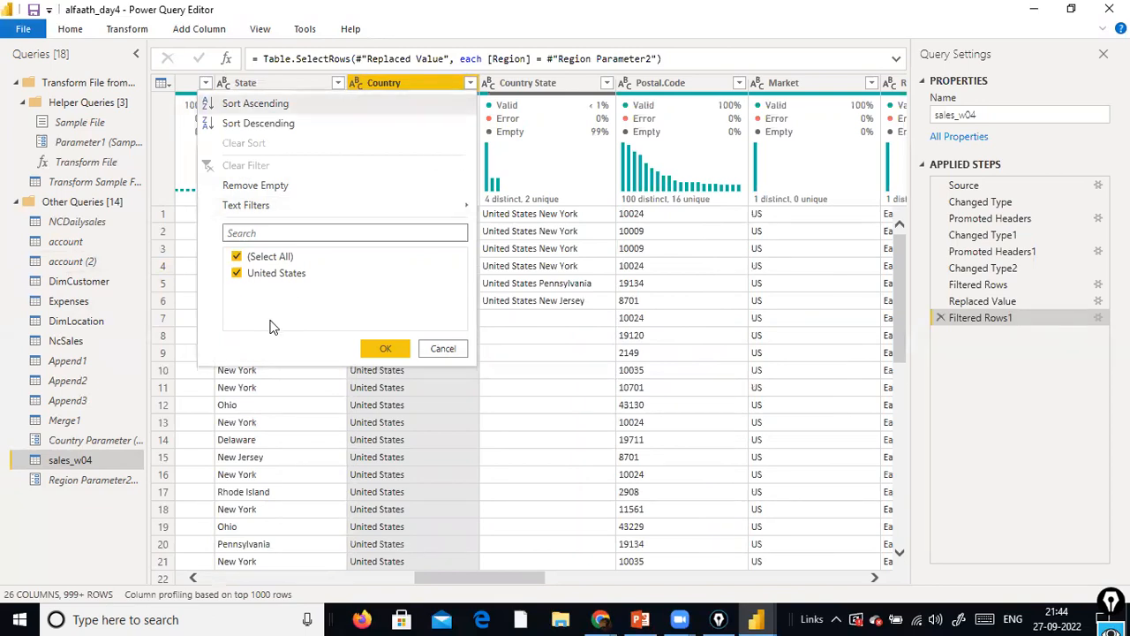
{"action": "left_click", "coordinate": [384, 349]}
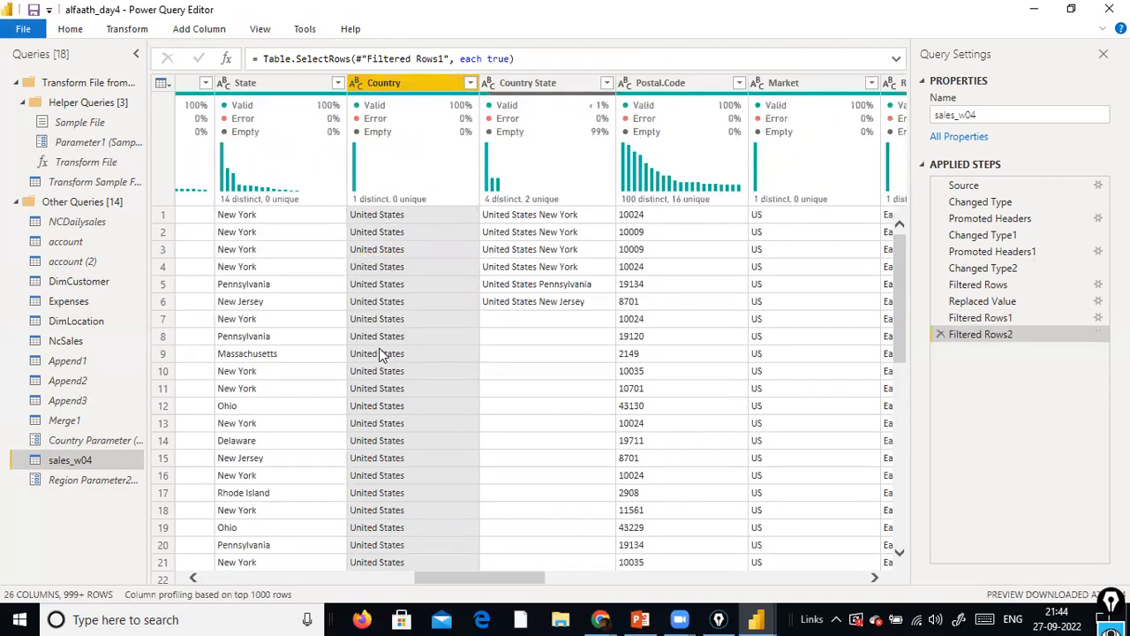
Look through the remaining sales_w04 columns, and apply the query changes while closing the Power Query Editor
{"action": "left_click_drag", "start_coordinate": [461, 573], "coordinate": [804, 556]}
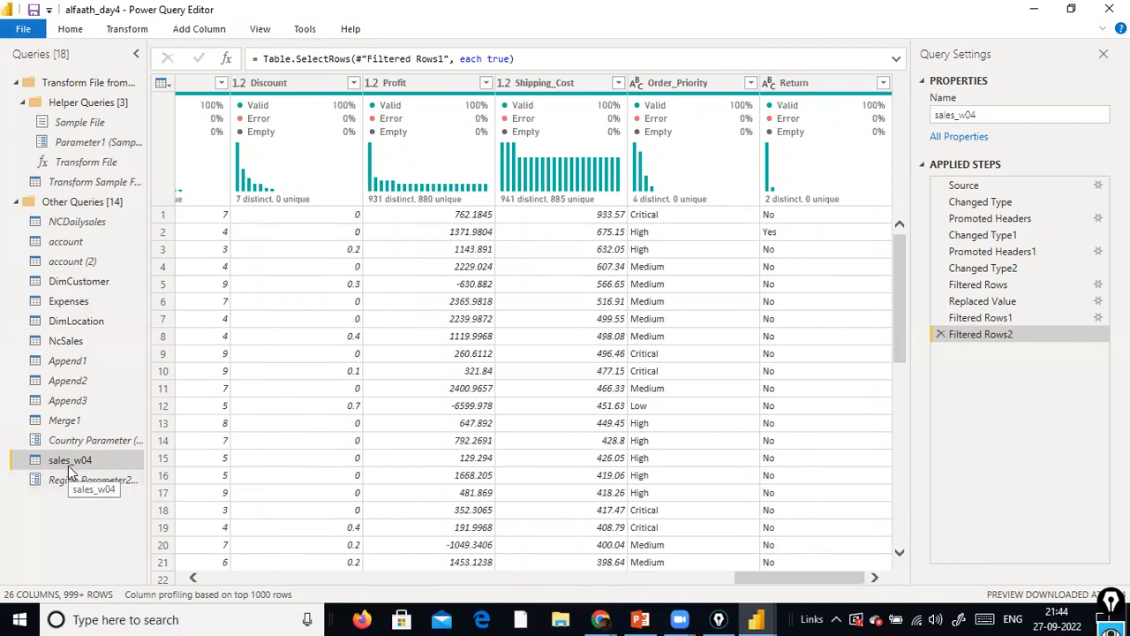
{"action": "left_click", "coordinate": [547, 577]}
{"action": "left_click_drag", "start_coordinate": [637, 581], "coordinate": [276, 548]}
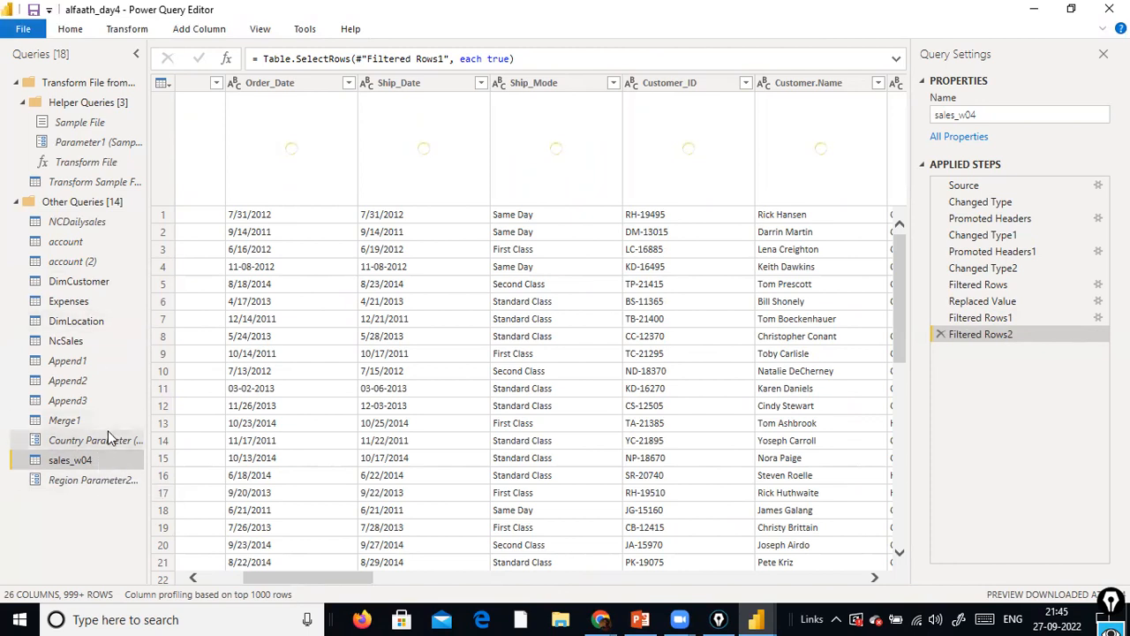
{"action": "left_click", "coordinate": [71, 29]}
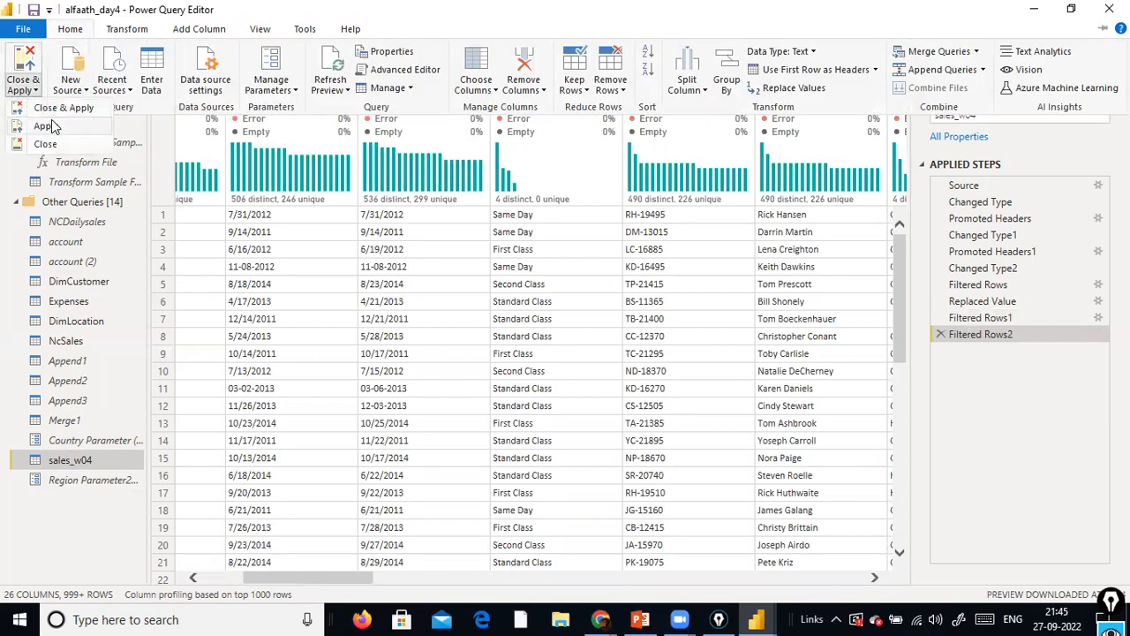
{"action": "left_click", "coordinate": [58, 114]}
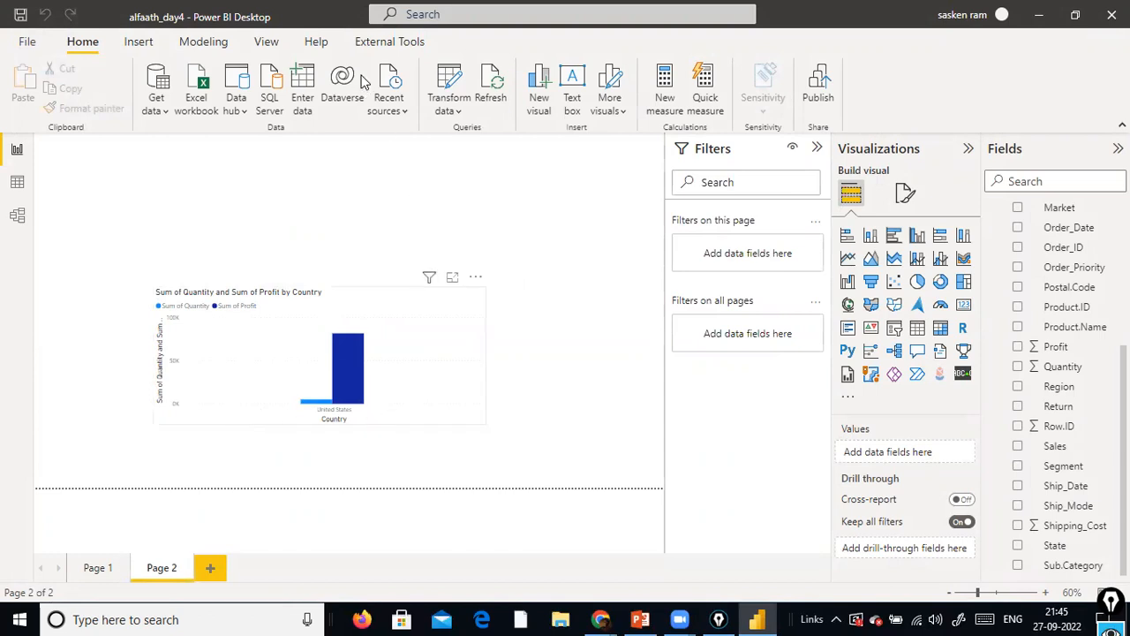
Edit the report's parameters, keeping Country Parameter at United States and setting Region Parameter2 to North East, and apply the pending changes
{"action": "left_click", "coordinate": [446, 110]}
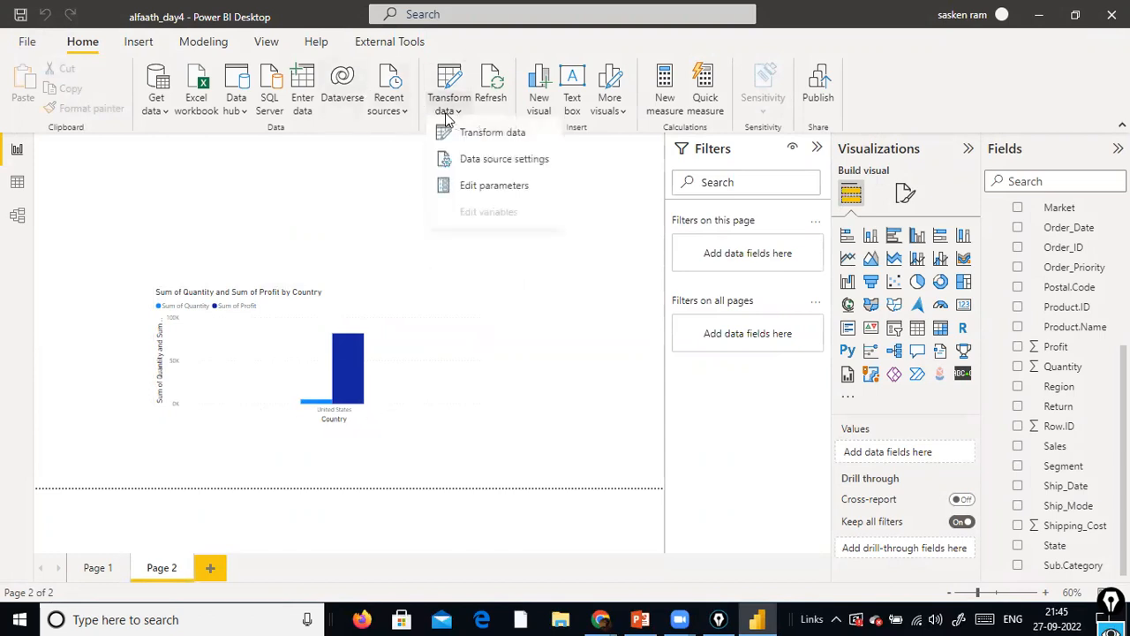
{"action": "left_click", "coordinate": [488, 191]}
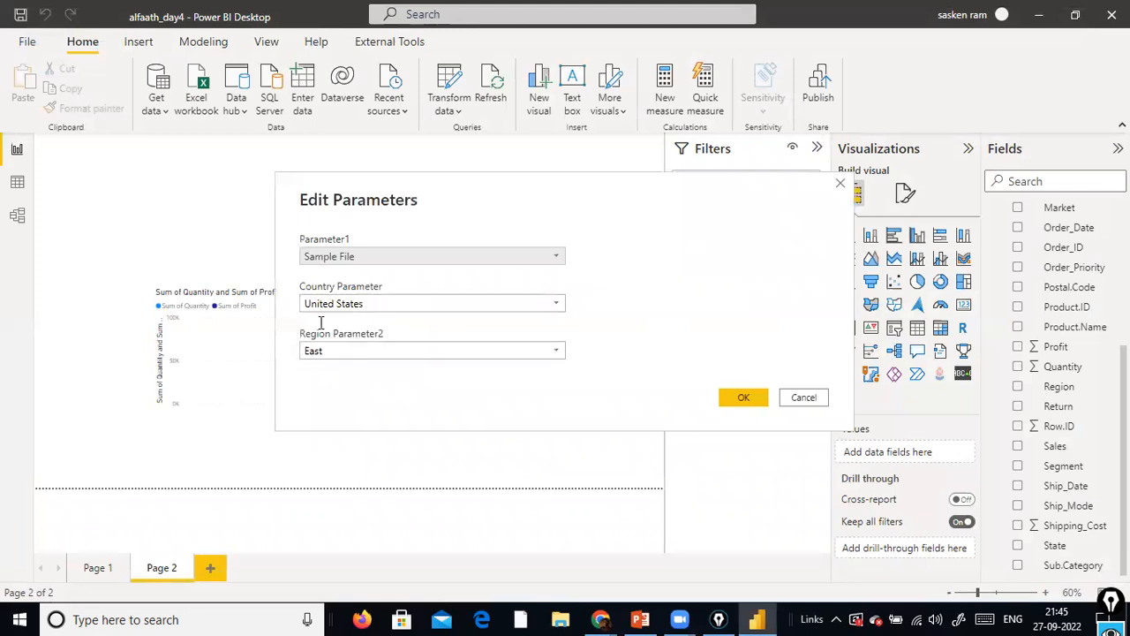
{"action": "left_click", "coordinate": [555, 305]}
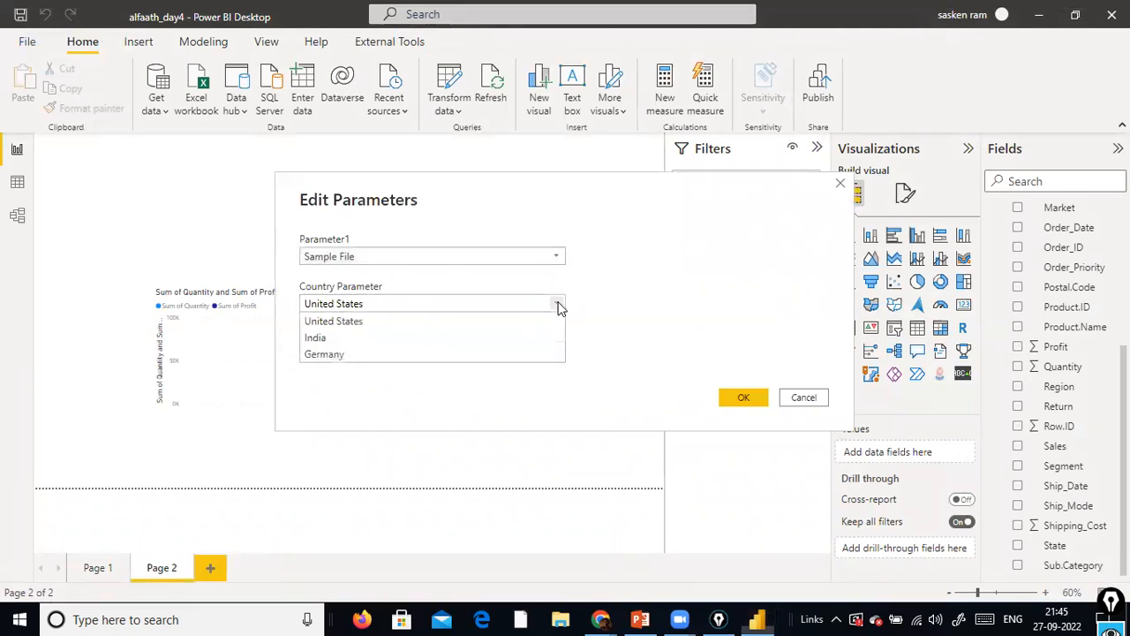
{"action": "left_click", "coordinate": [403, 325]}
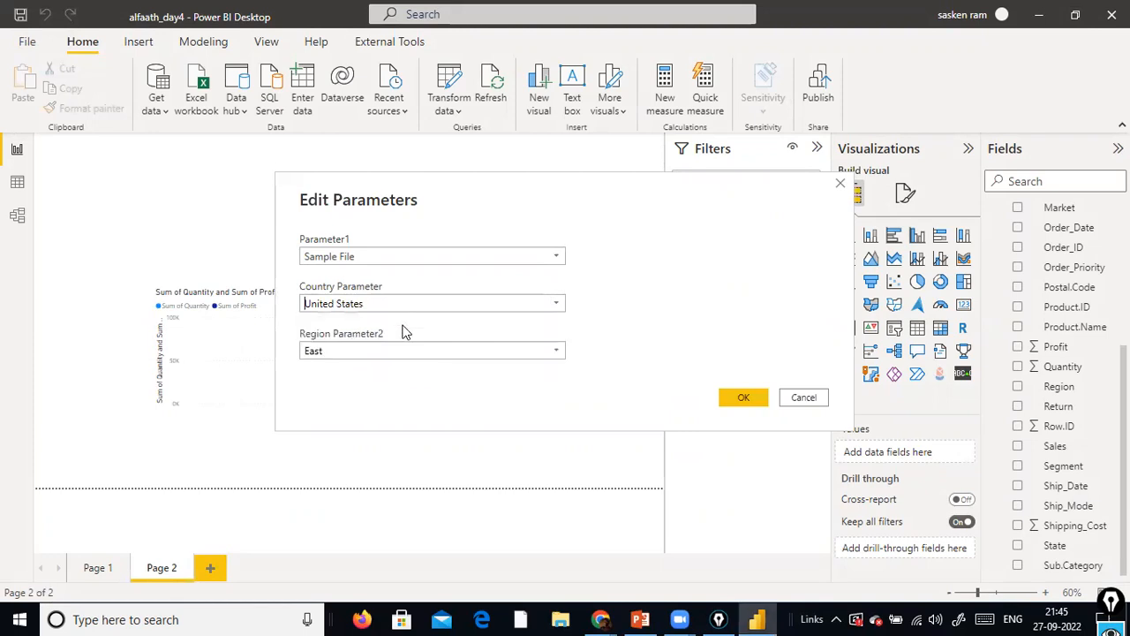
{"action": "left_click", "coordinate": [558, 353]}
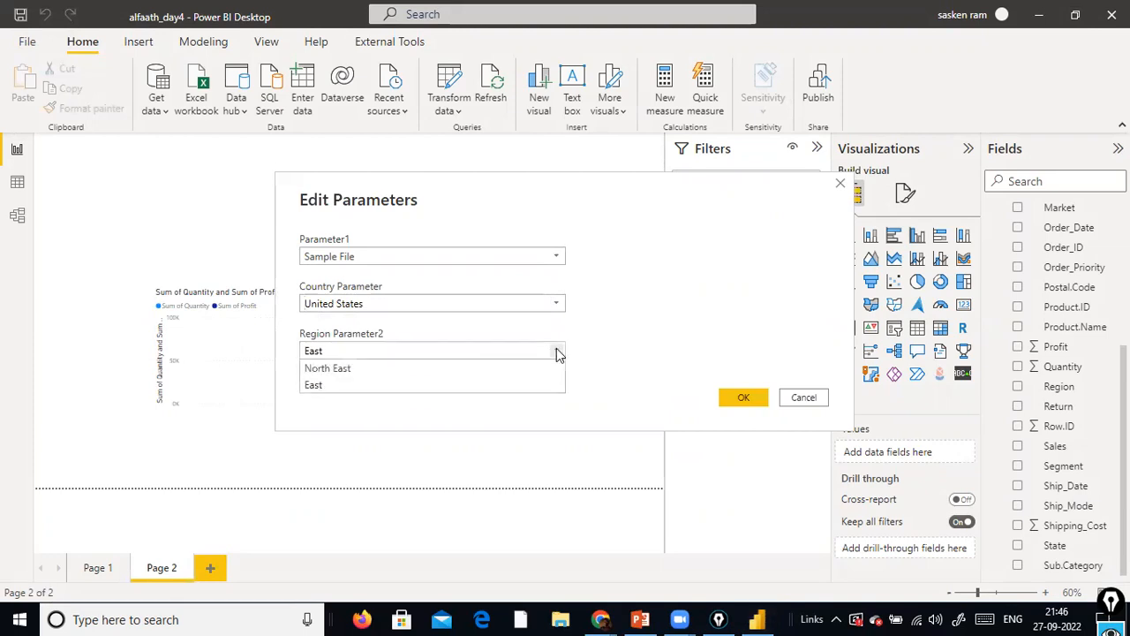
{"action": "left_click", "coordinate": [459, 359]}
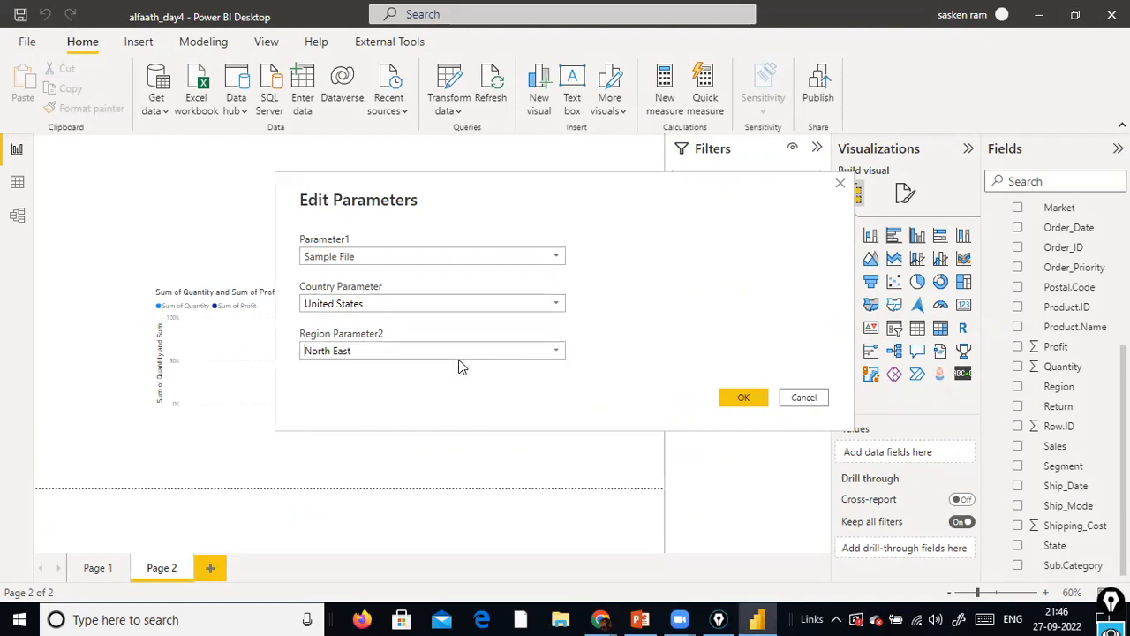
{"action": "left_click", "coordinate": [732, 398]}
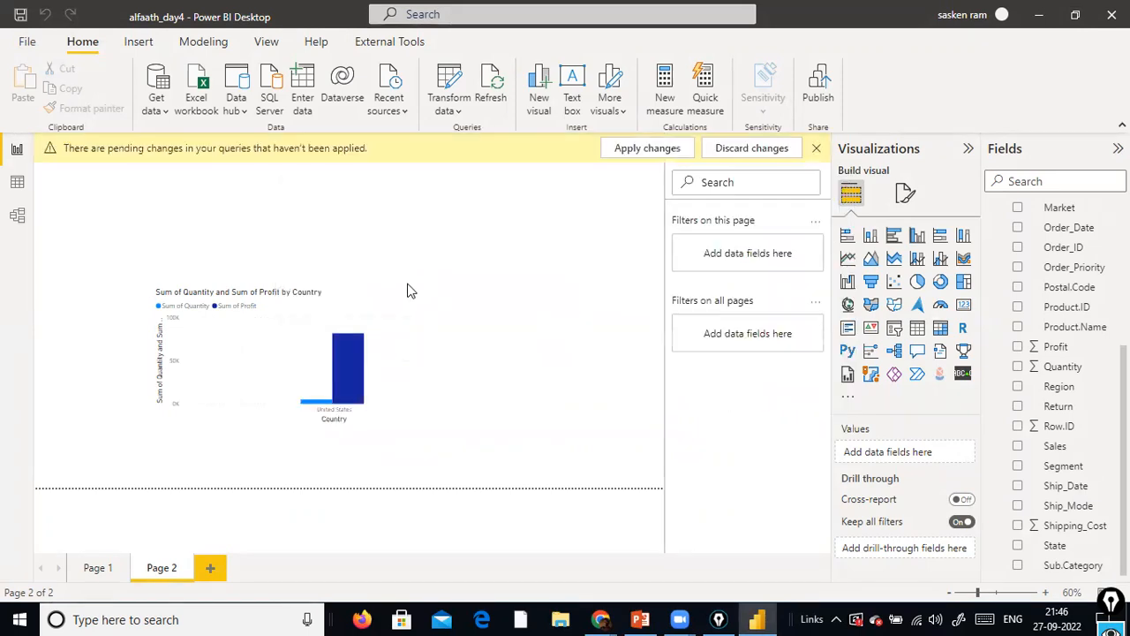
{"action": "left_click", "coordinate": [608, 150]}
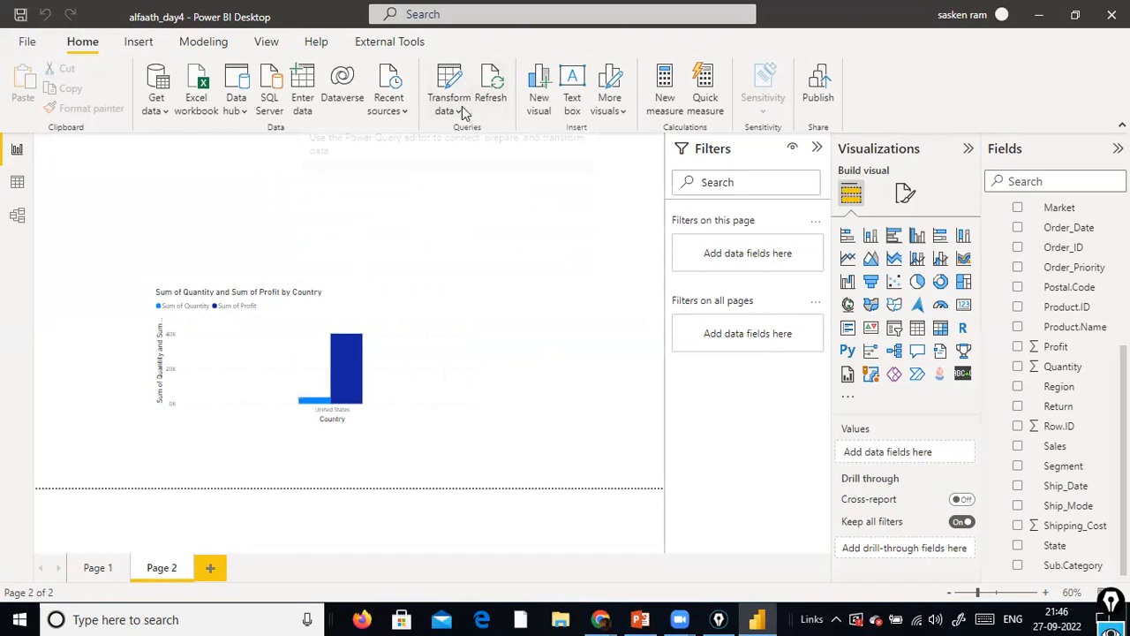
{"action": "mouse_move", "coordinate": [333, 365]}
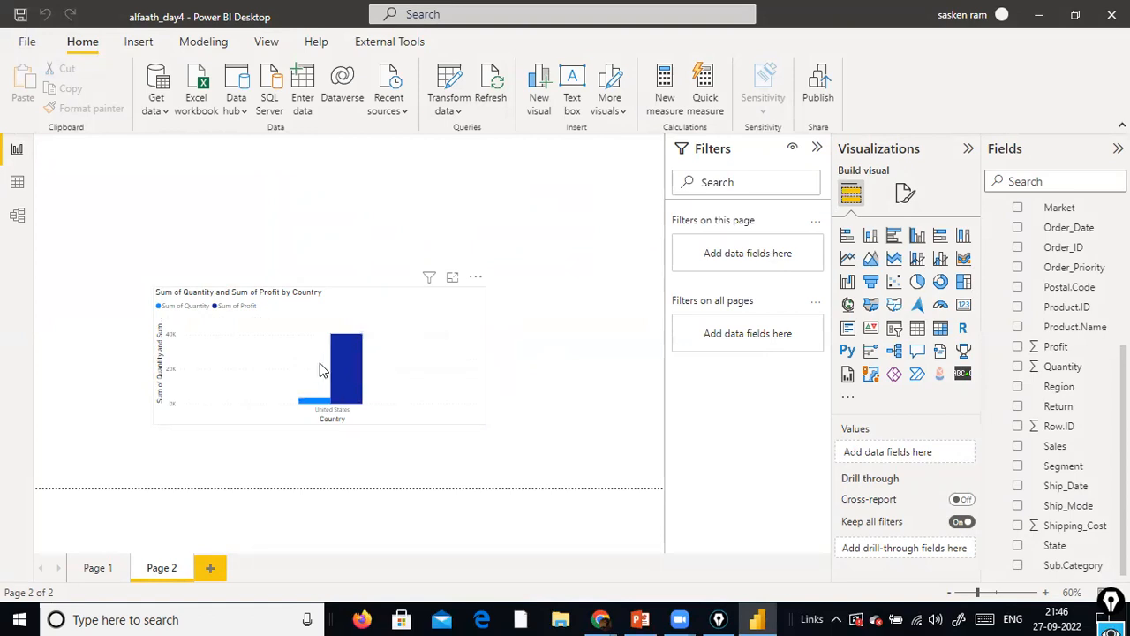
{"action": "left_click", "coordinate": [453, 109]}
{"action": "left_click", "coordinate": [467, 199]}
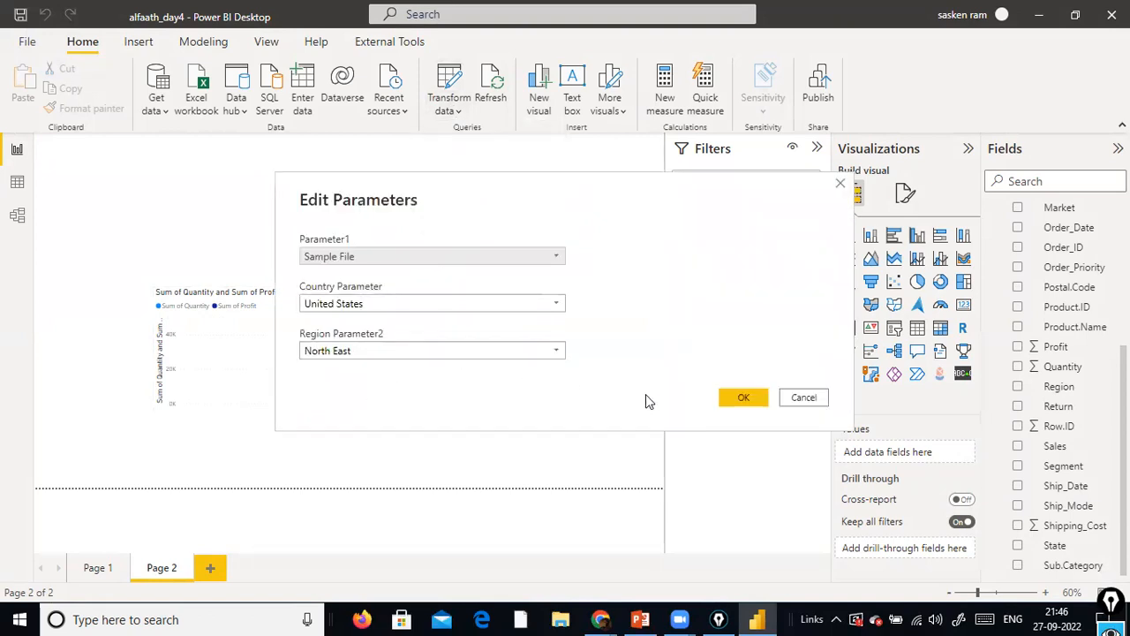
{"action": "left_click", "coordinate": [818, 398]}
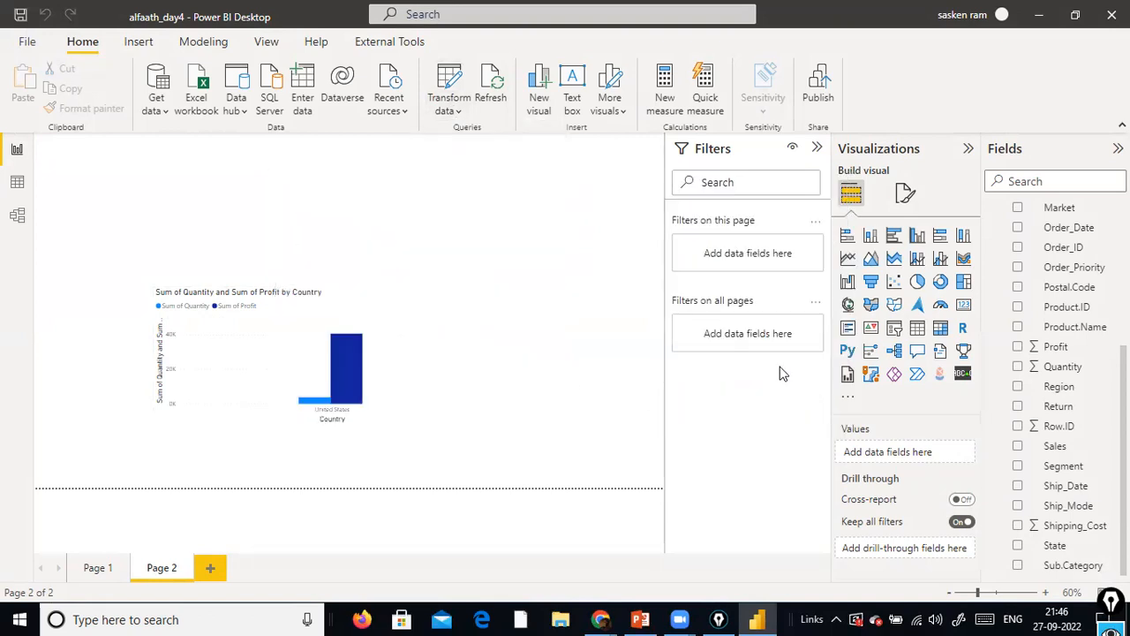
Reopen the Power Query Editor and examine the data in the sales_w04 and NCDailysales queries
{"action": "left_click", "coordinate": [452, 110]}
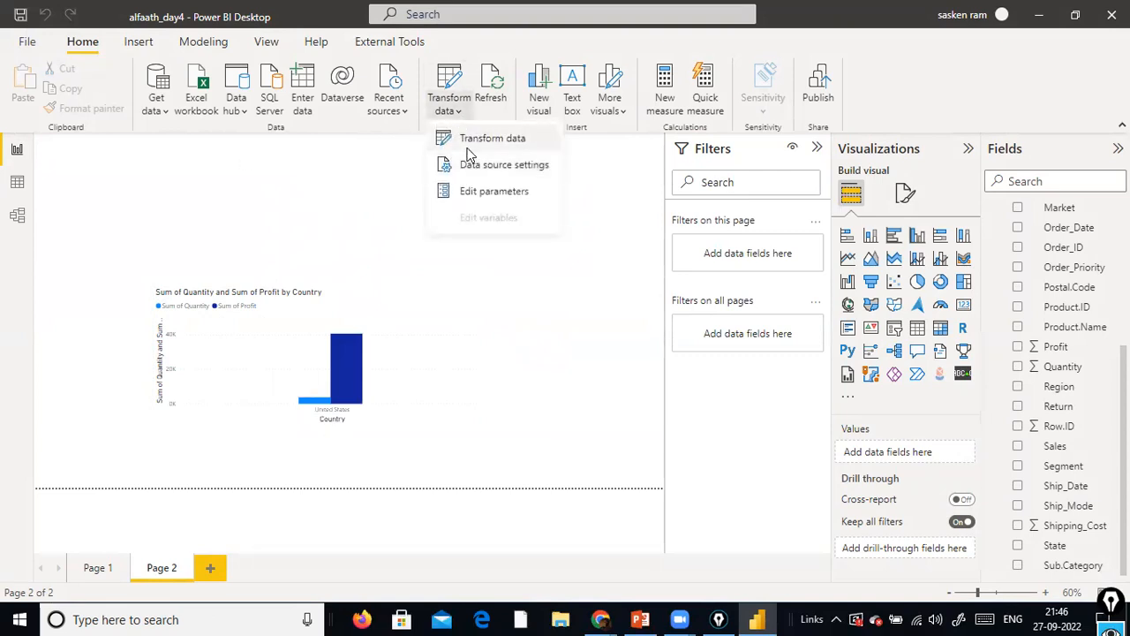
{"action": "left_click", "coordinate": [468, 141]}
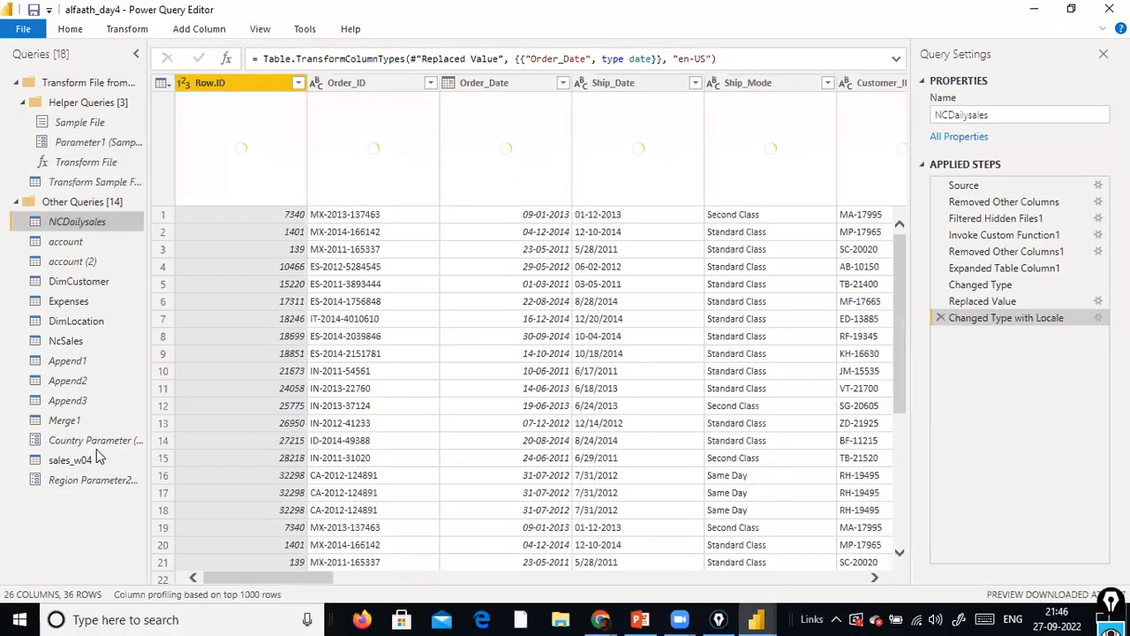
{"action": "left_click", "coordinate": [94, 459]}
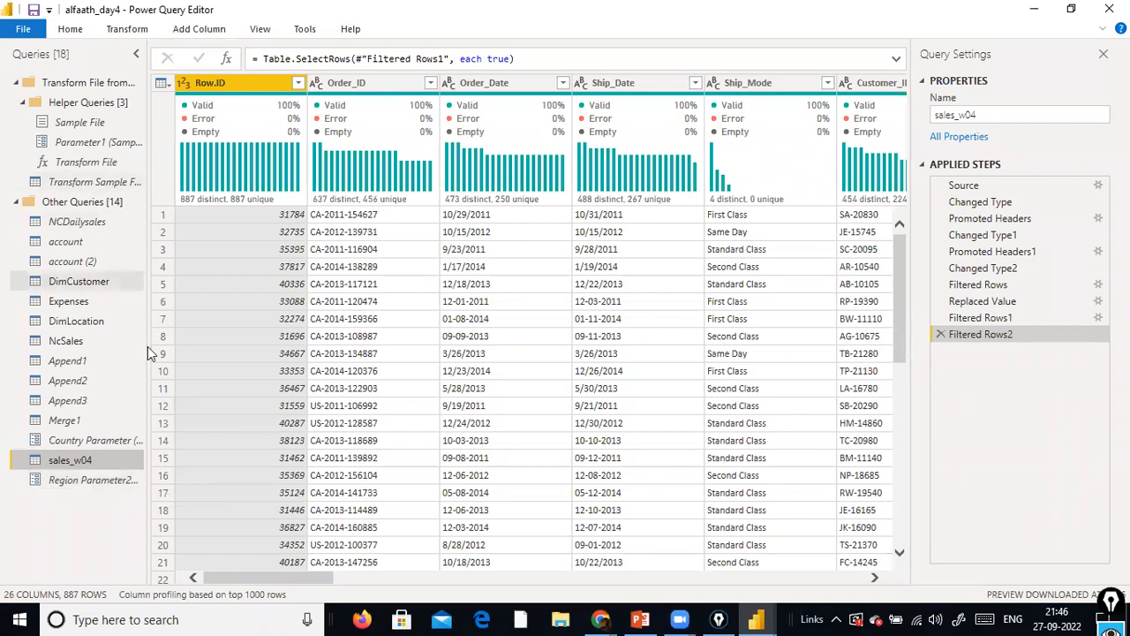
{"action": "left_click", "coordinate": [71, 221]}
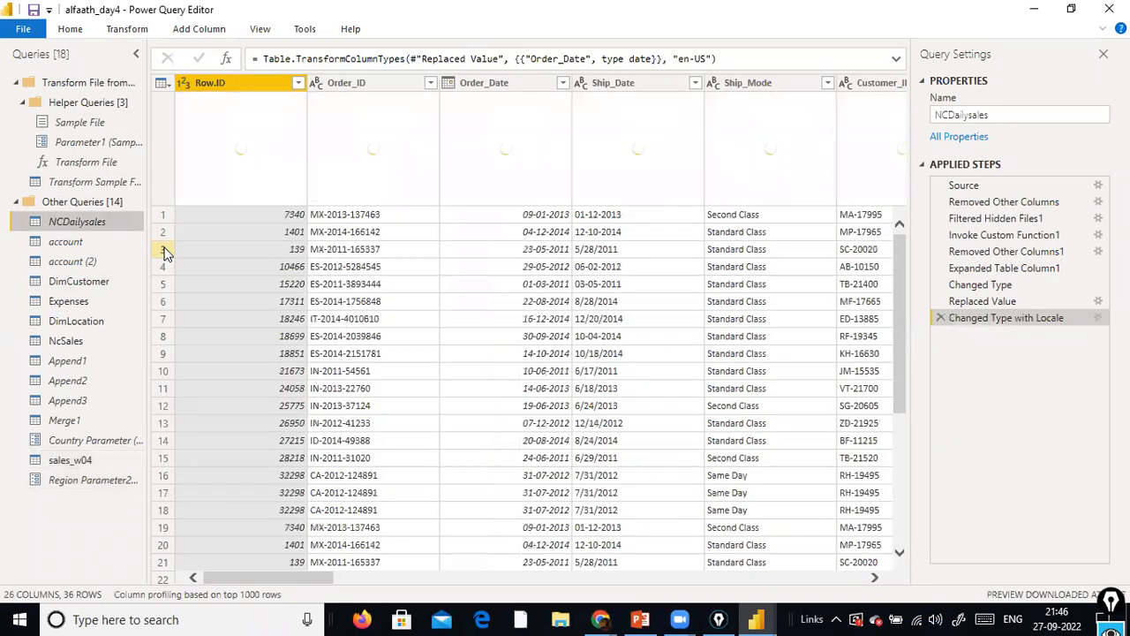
Examine the columns of the sales_w04 query across its full width, including Market, Region and Category
{"action": "left_click", "coordinate": [106, 467]}
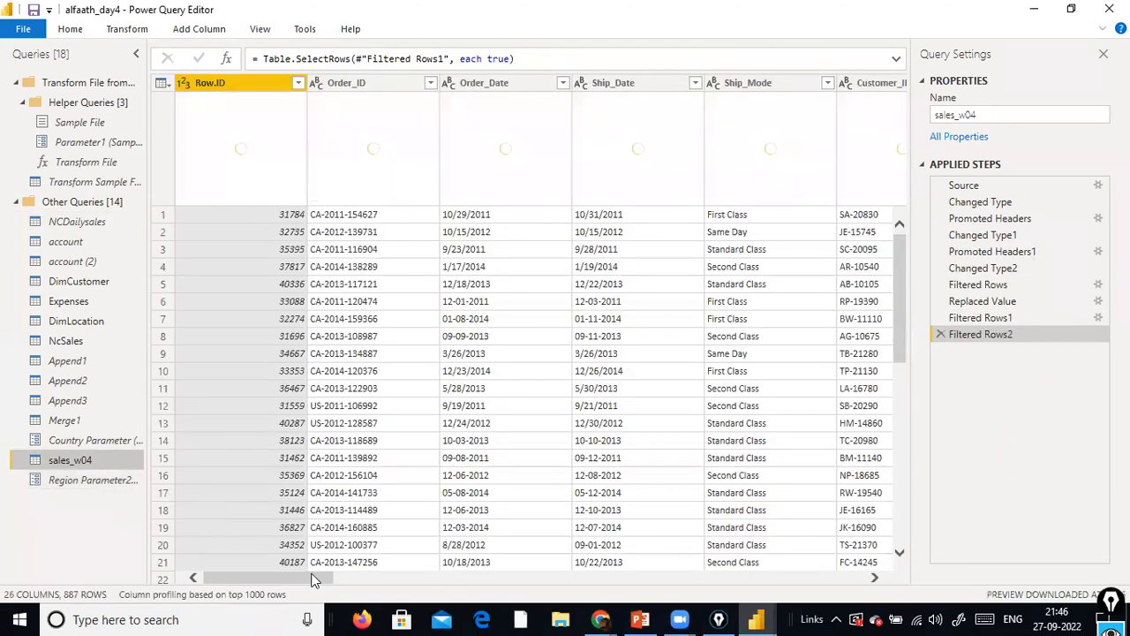
{"action": "left_click_drag", "start_coordinate": [311, 579], "coordinate": [422, 572]}
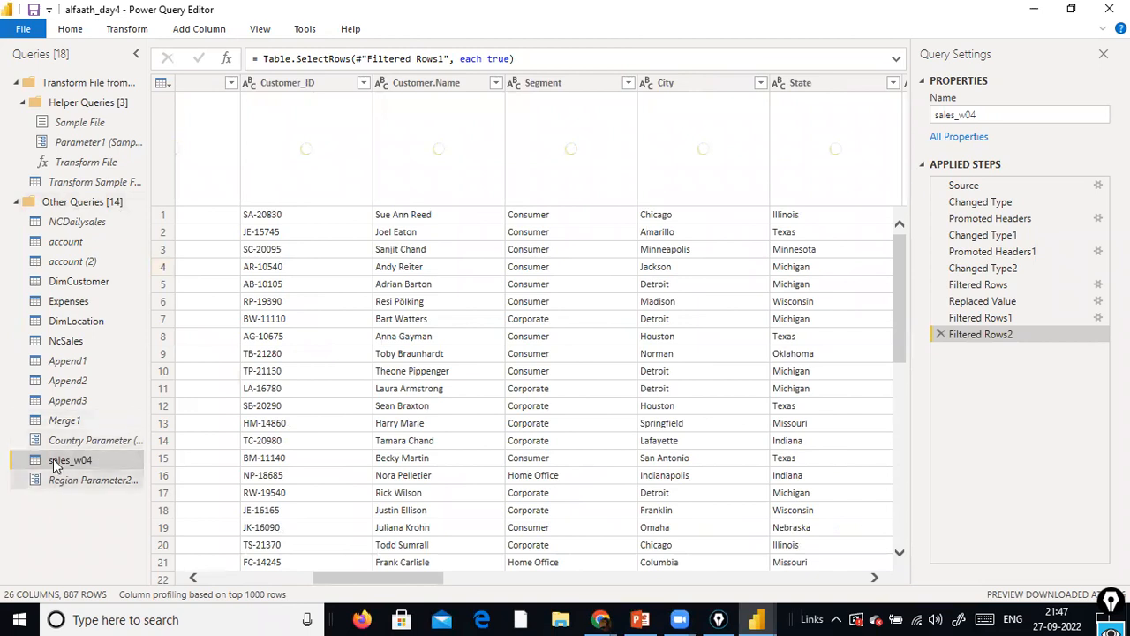
{"action": "left_click_drag", "start_coordinate": [369, 581], "coordinate": [559, 572]}
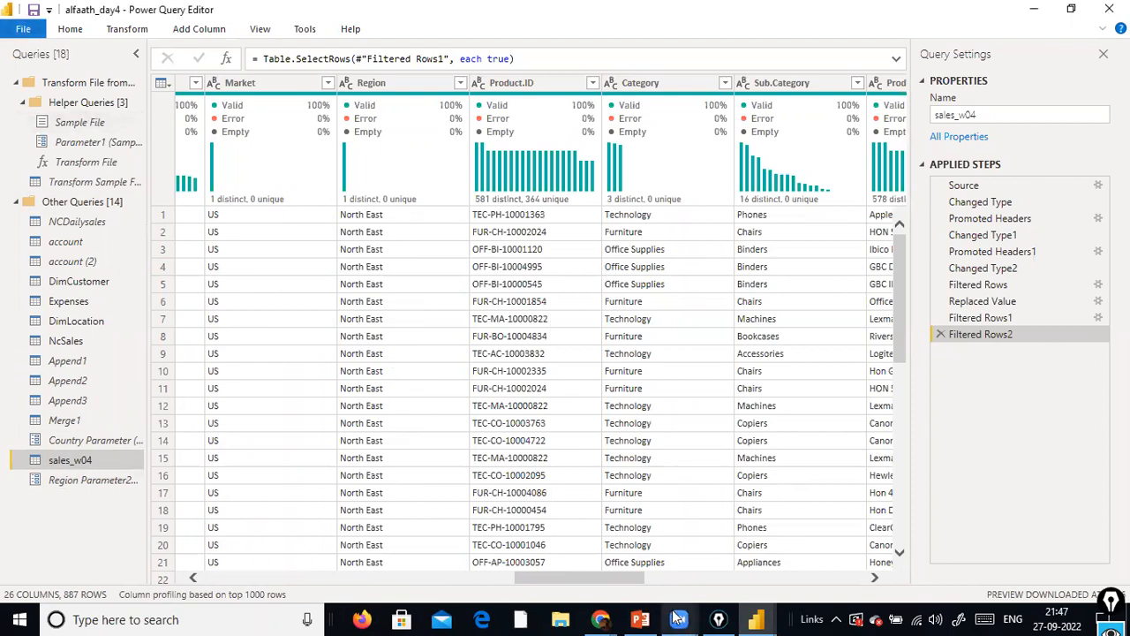
{"action": "left_click_drag", "start_coordinate": [600, 578], "coordinate": [311, 576]}
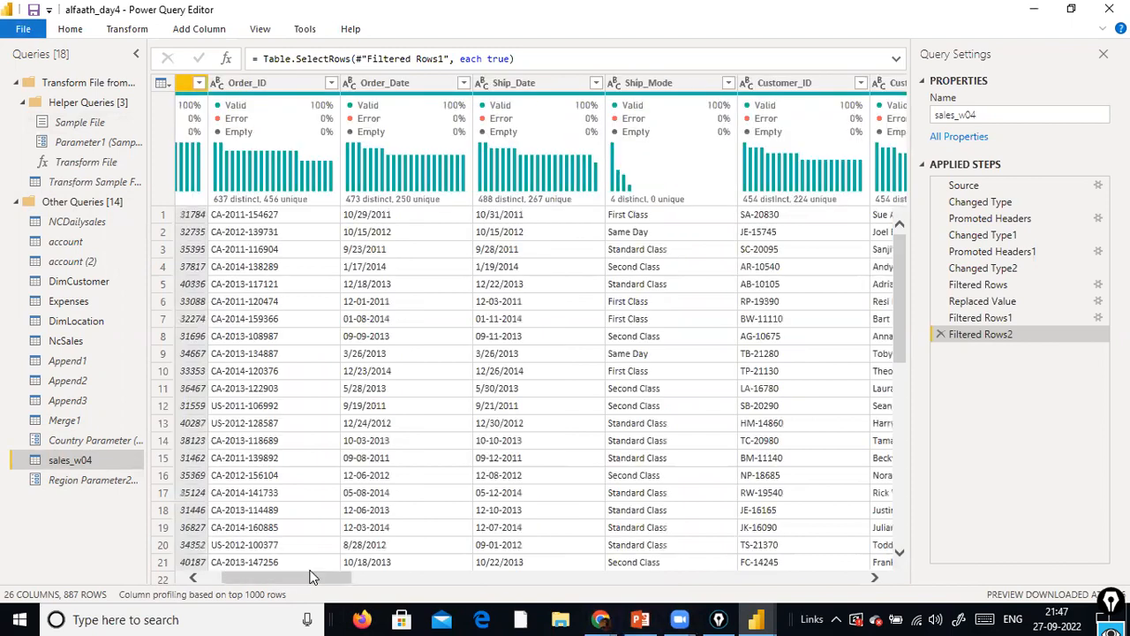
{"action": "left_click", "coordinate": [23, 29]}
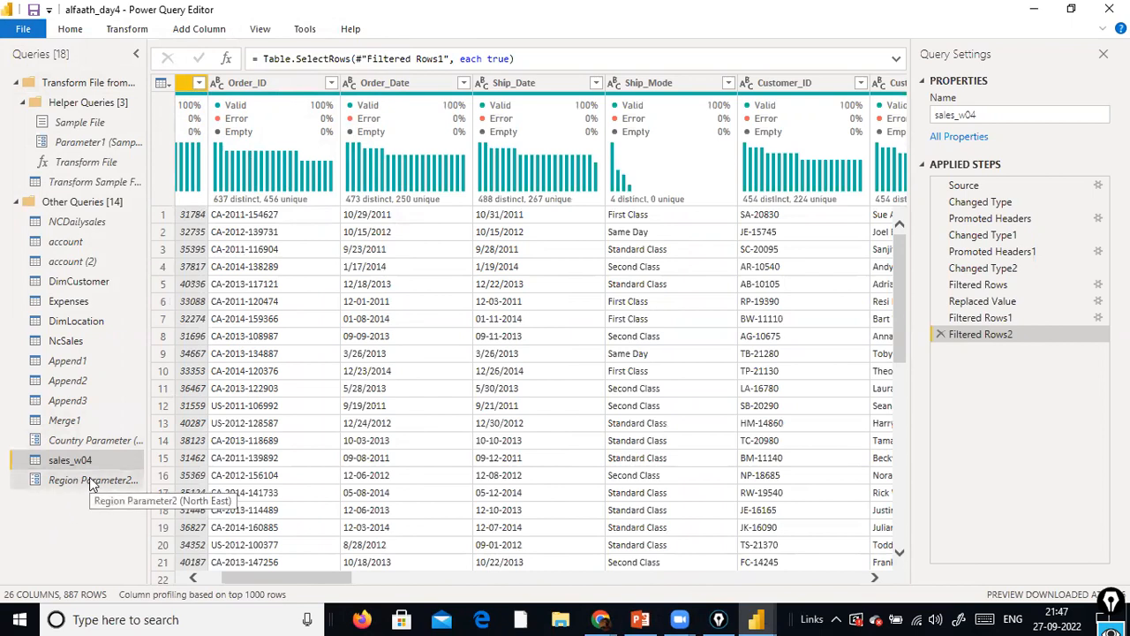
Try to switch Country Parameter's suggested values to Query, and discard the parameter changes
{"action": "left_click", "coordinate": [113, 439]}
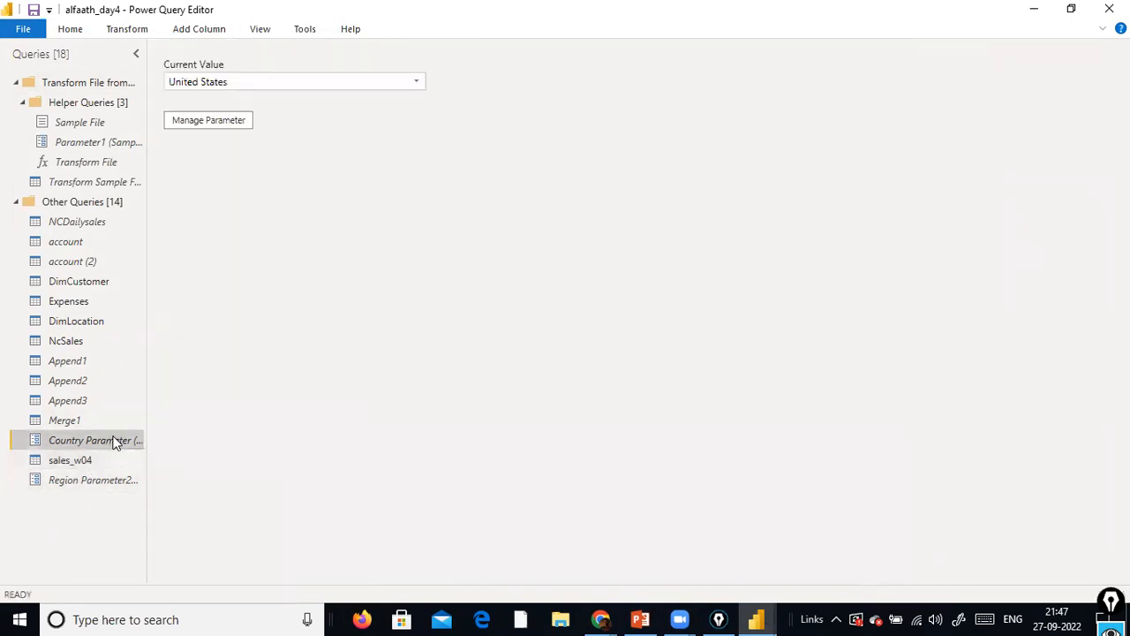
{"action": "left_click", "coordinate": [228, 122]}
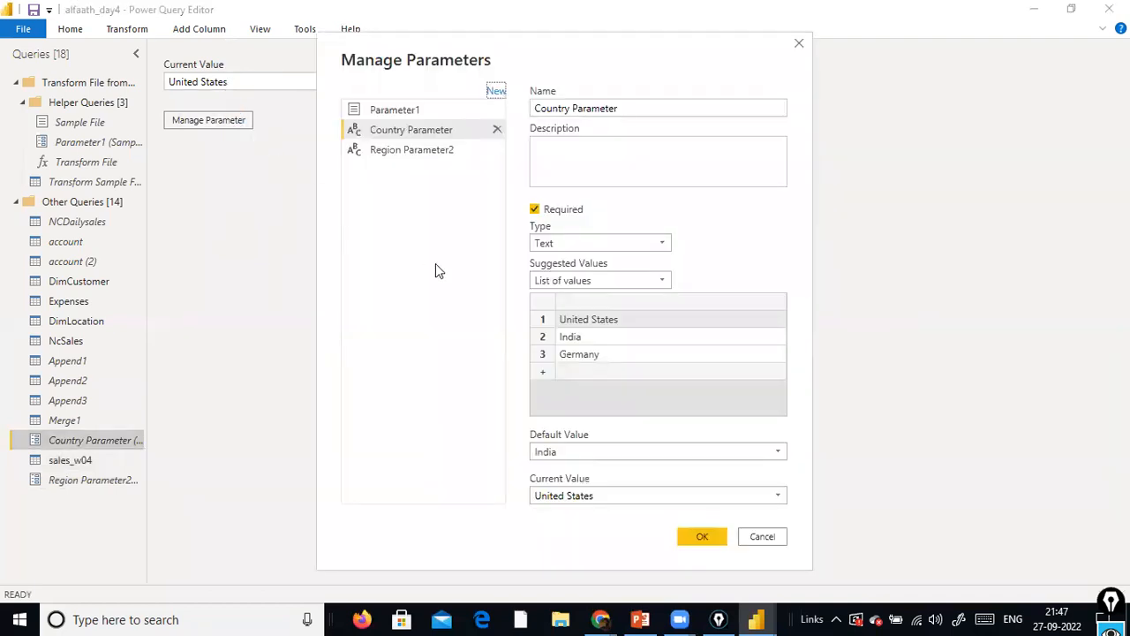
{"action": "left_click", "coordinate": [667, 284]}
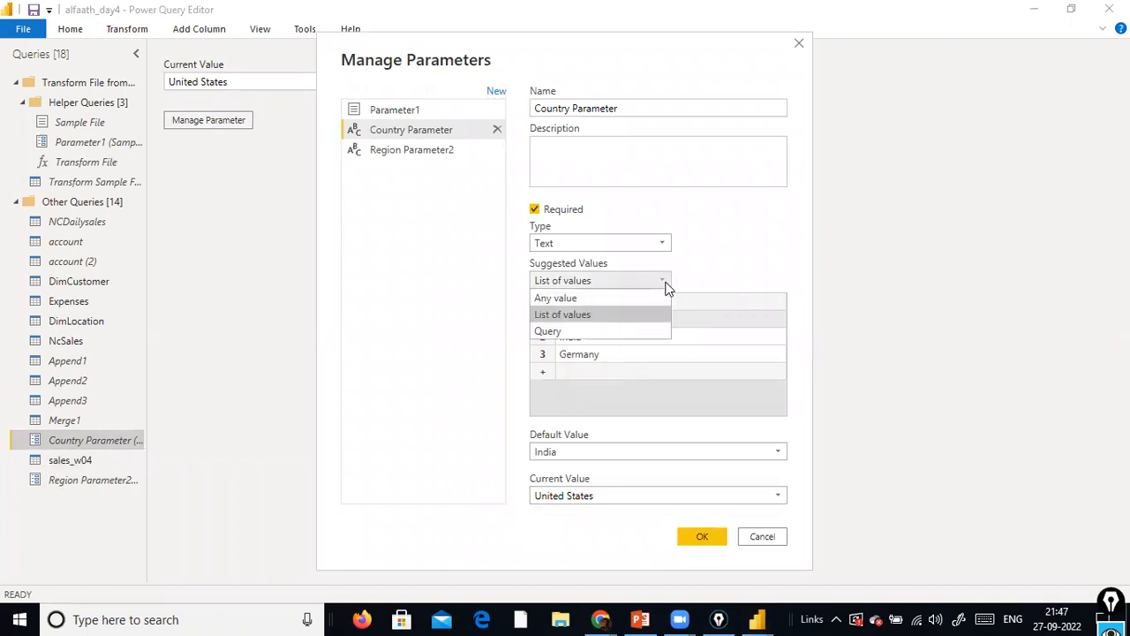
{"action": "left_click", "coordinate": [617, 331]}
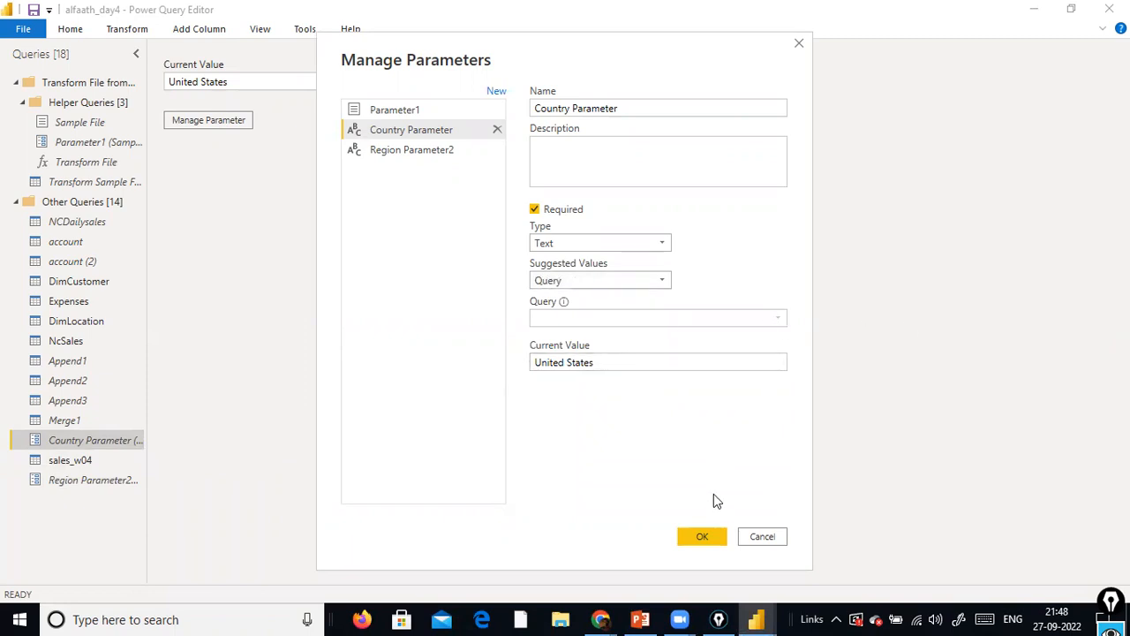
{"action": "left_click", "coordinate": [706, 536]}
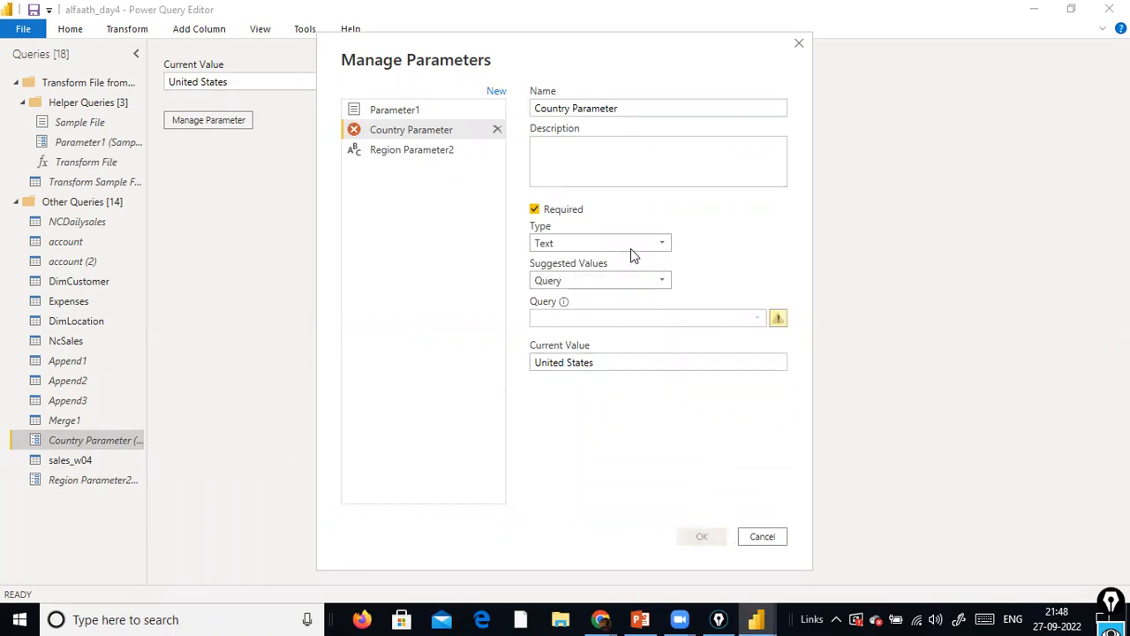
{"action": "left_click", "coordinate": [750, 537]}
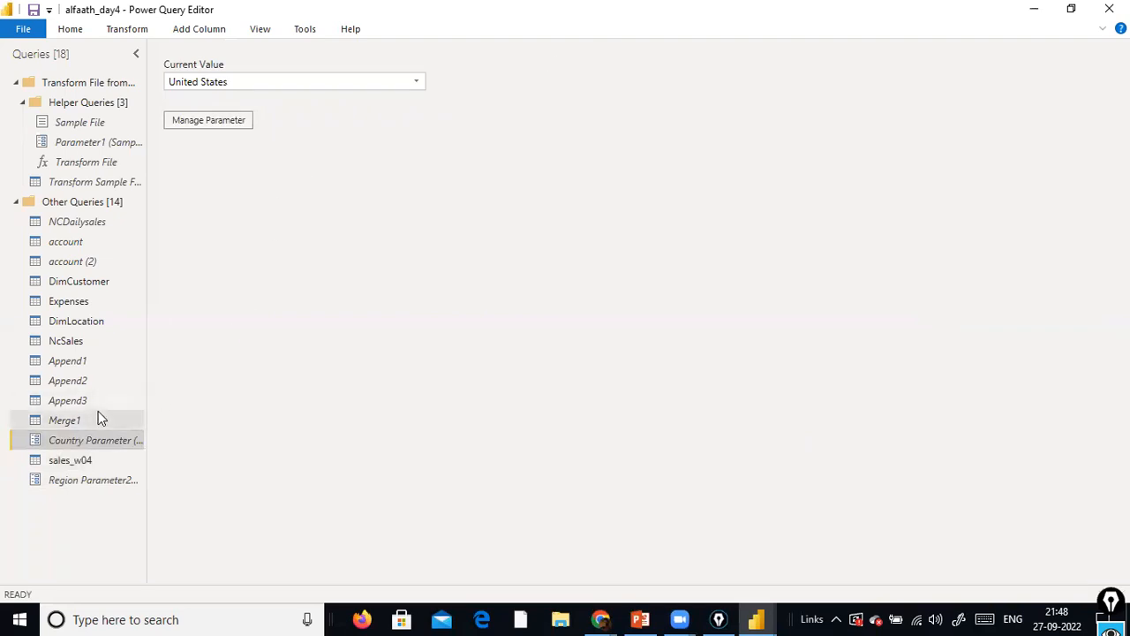
{"action": "left_click", "coordinate": [75, 462]}
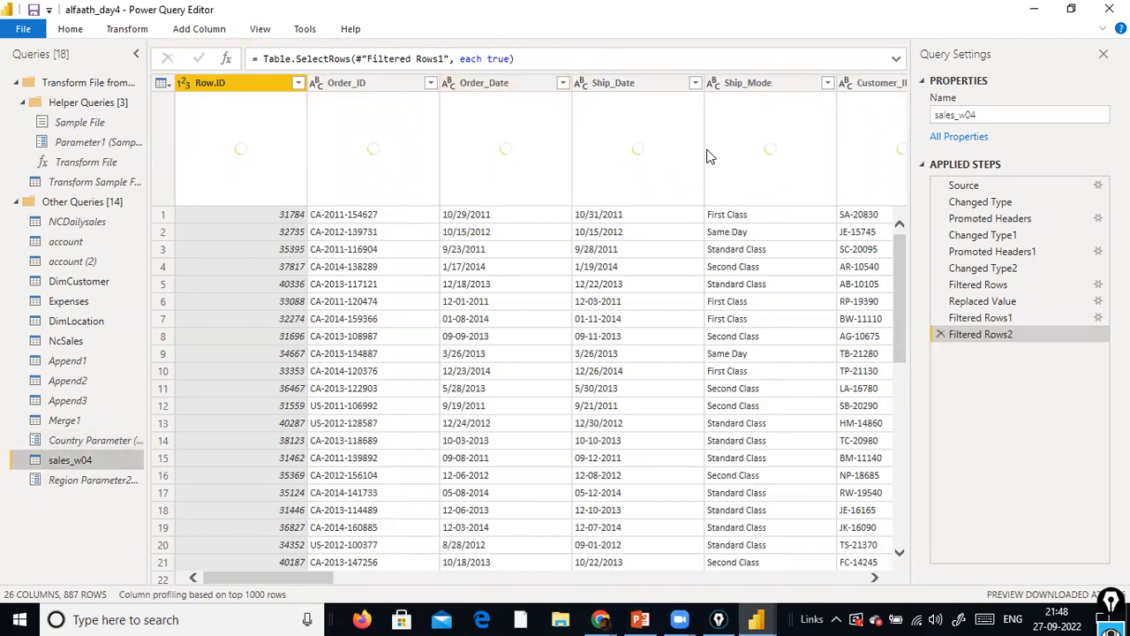
{"action": "left_click_drag", "start_coordinate": [288, 576], "coordinate": [483, 563]}
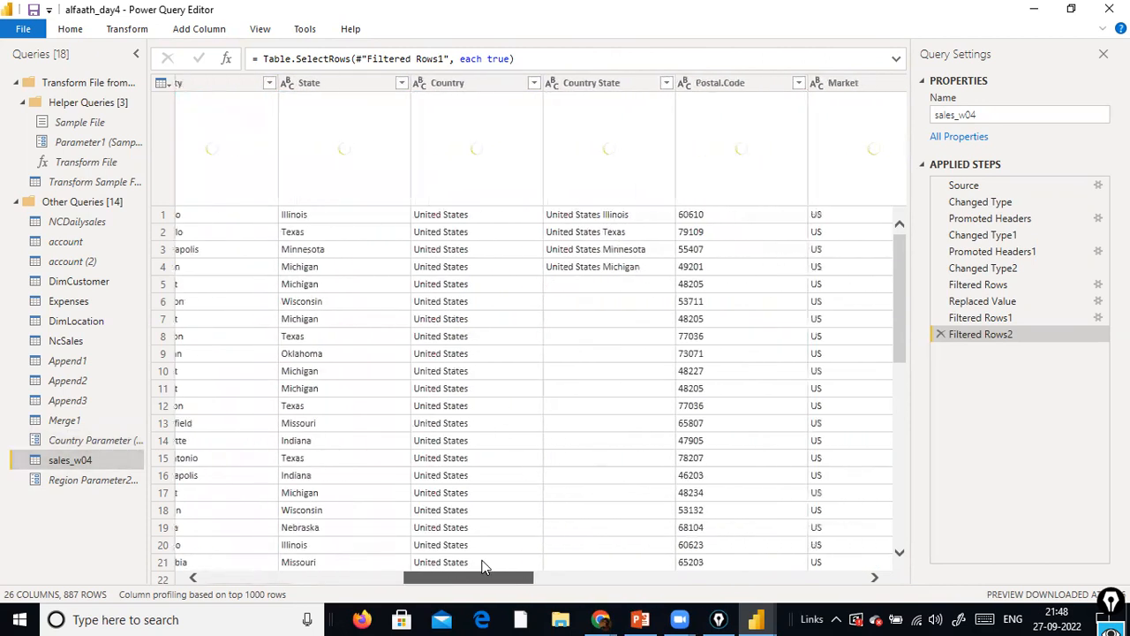
{"action": "left_click", "coordinate": [533, 83]}
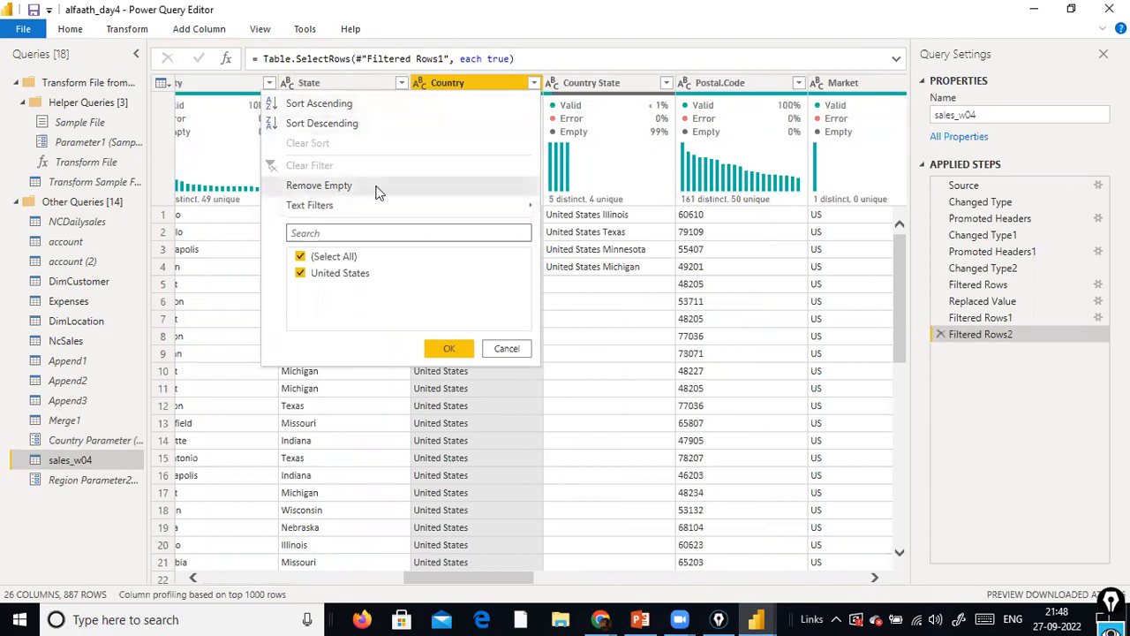
{"action": "mouse_move", "coordinate": [396, 209]}
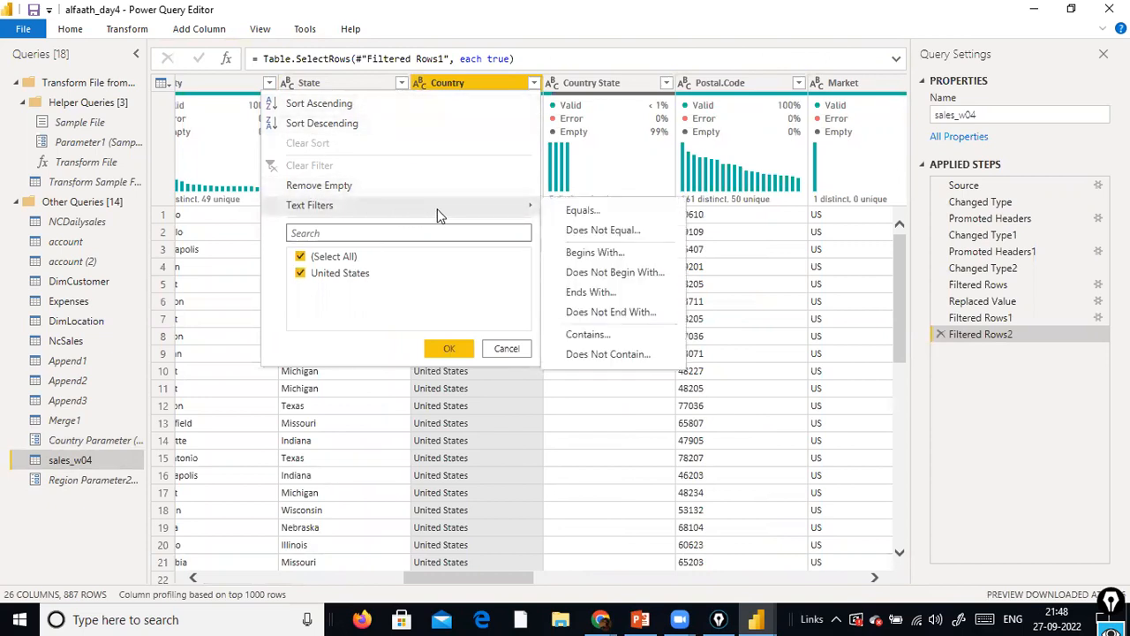
{"action": "left_click", "coordinate": [582, 212]}
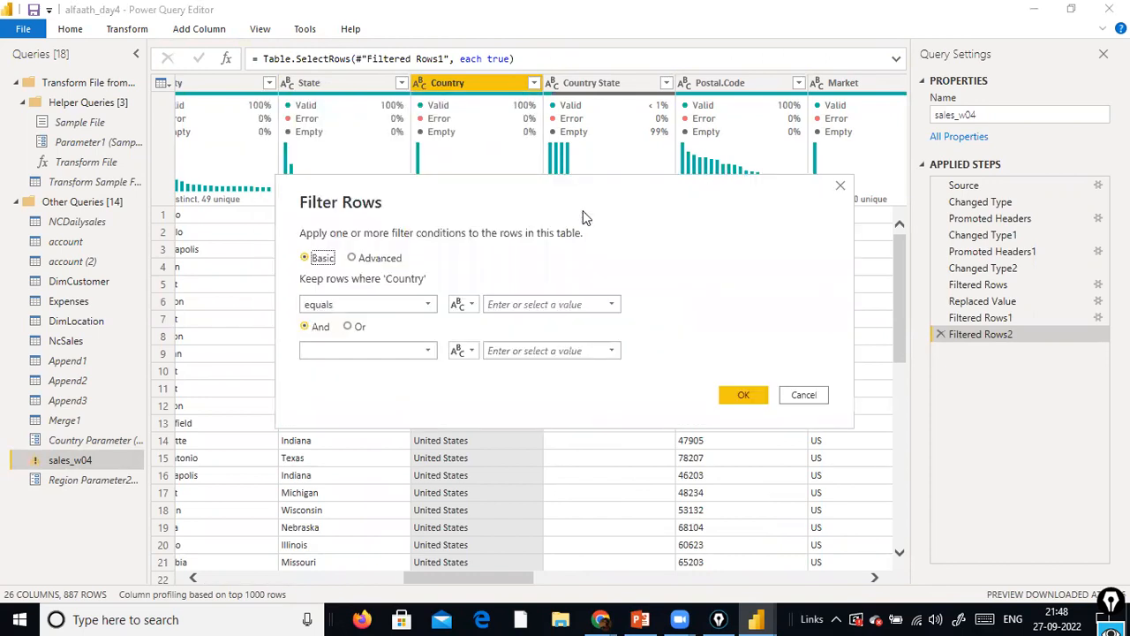
{"action": "left_click", "coordinate": [608, 305]}
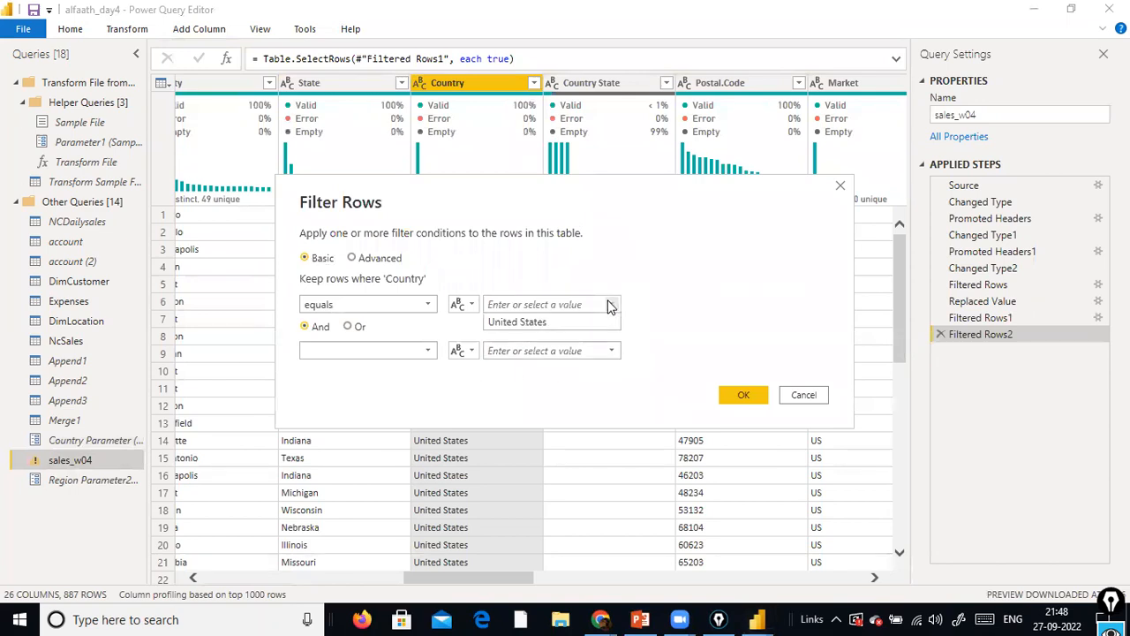
{"action": "left_click", "coordinate": [851, 264]}
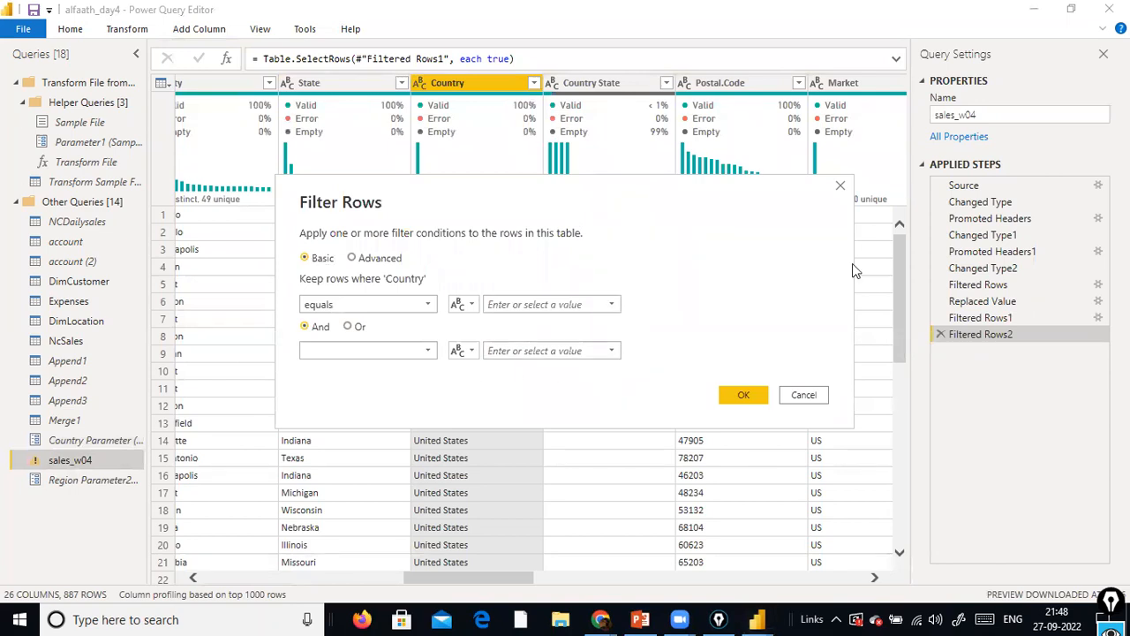
{"action": "left_click", "coordinate": [803, 396]}
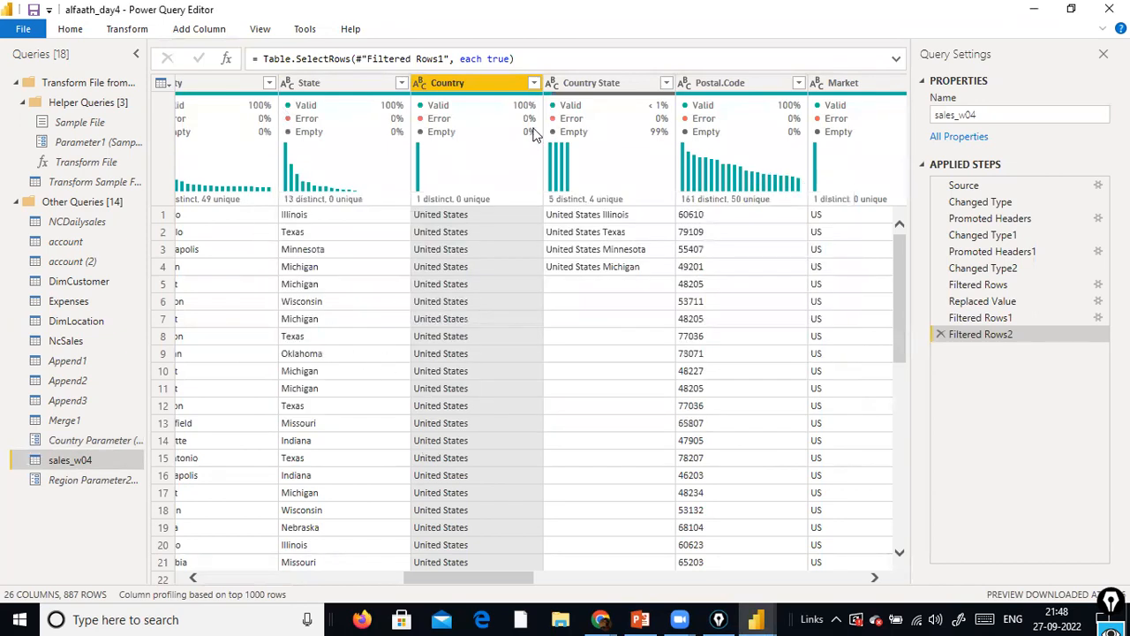
Examine the Country column's statistics, value distribution and available filter values in sales_w04
{"action": "right_click", "coordinate": [492, 88]}
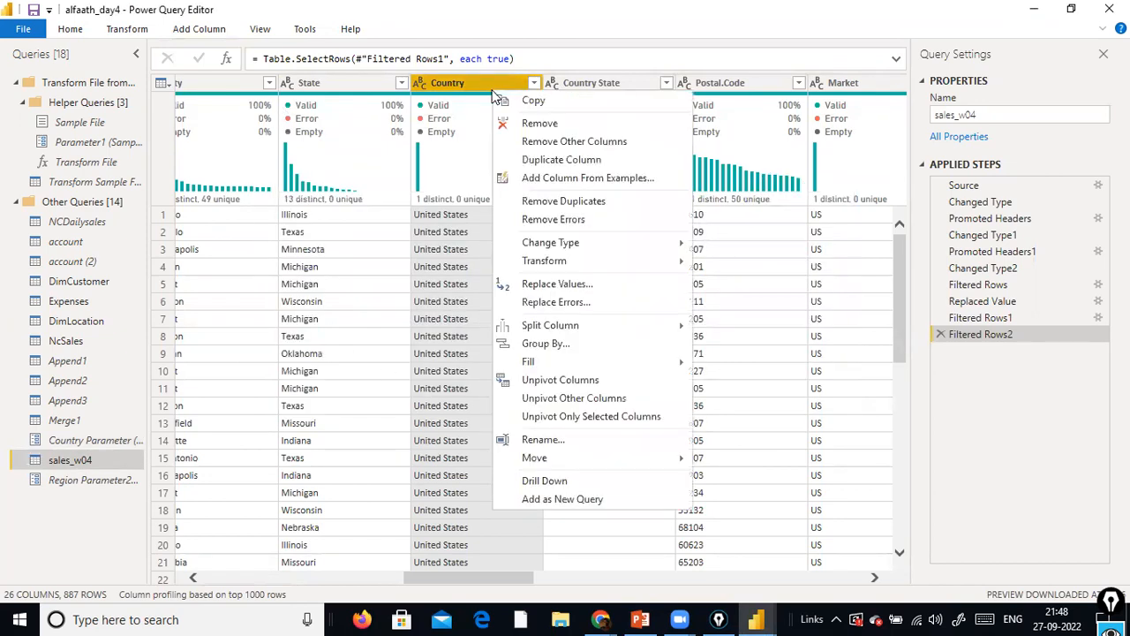
{"action": "left_click", "coordinate": [461, 89]}
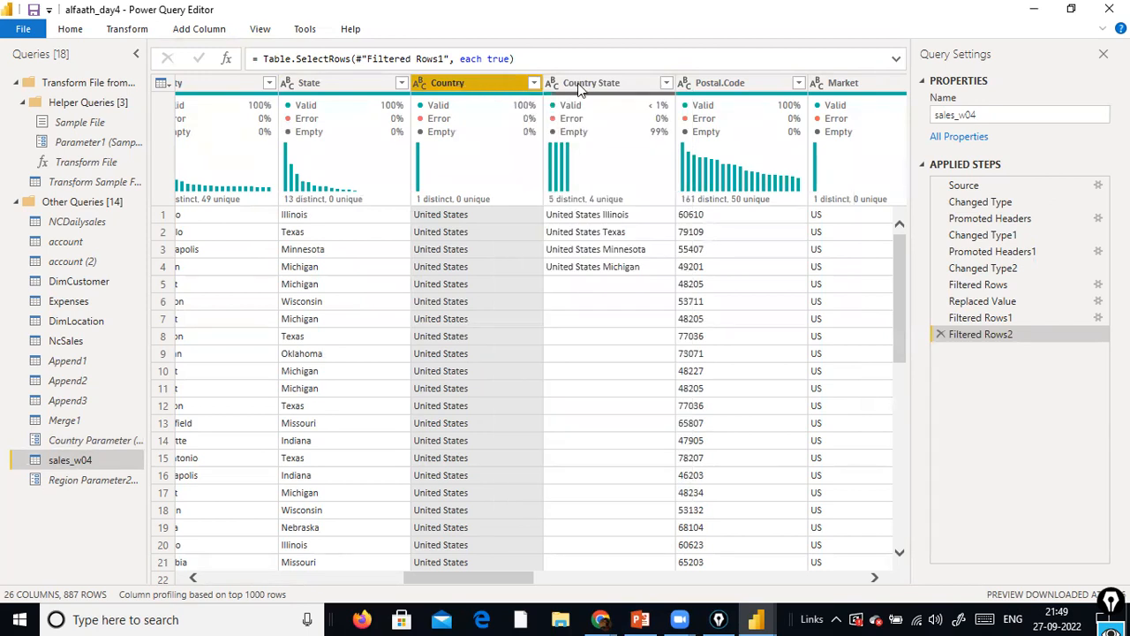
{"action": "right_click", "coordinate": [513, 85]}
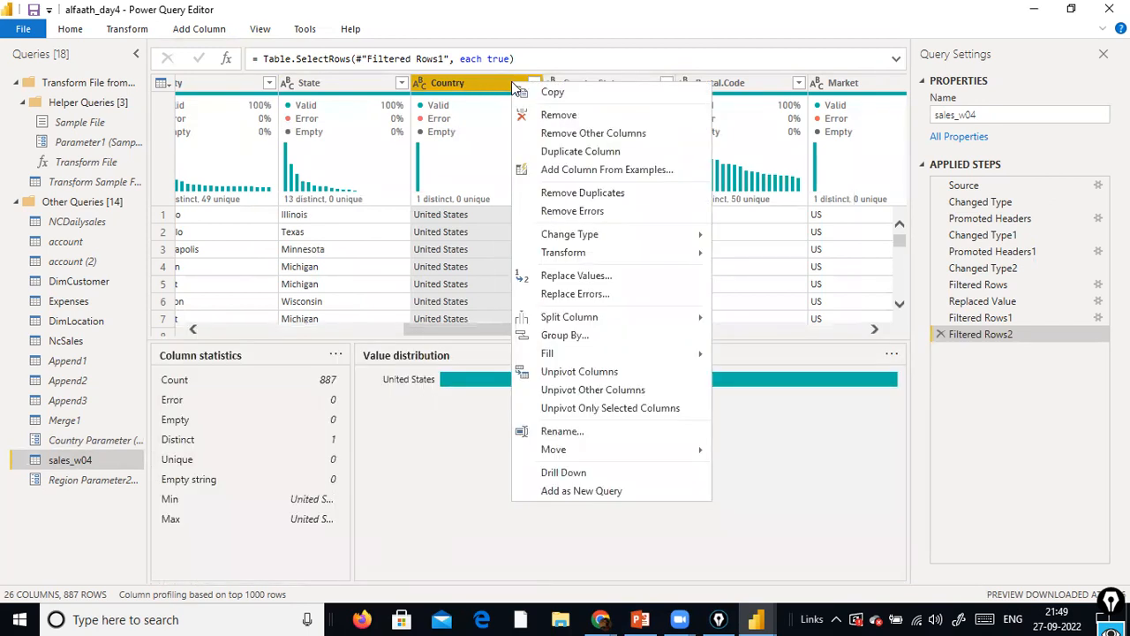
{"action": "left_click", "coordinate": [439, 82]}
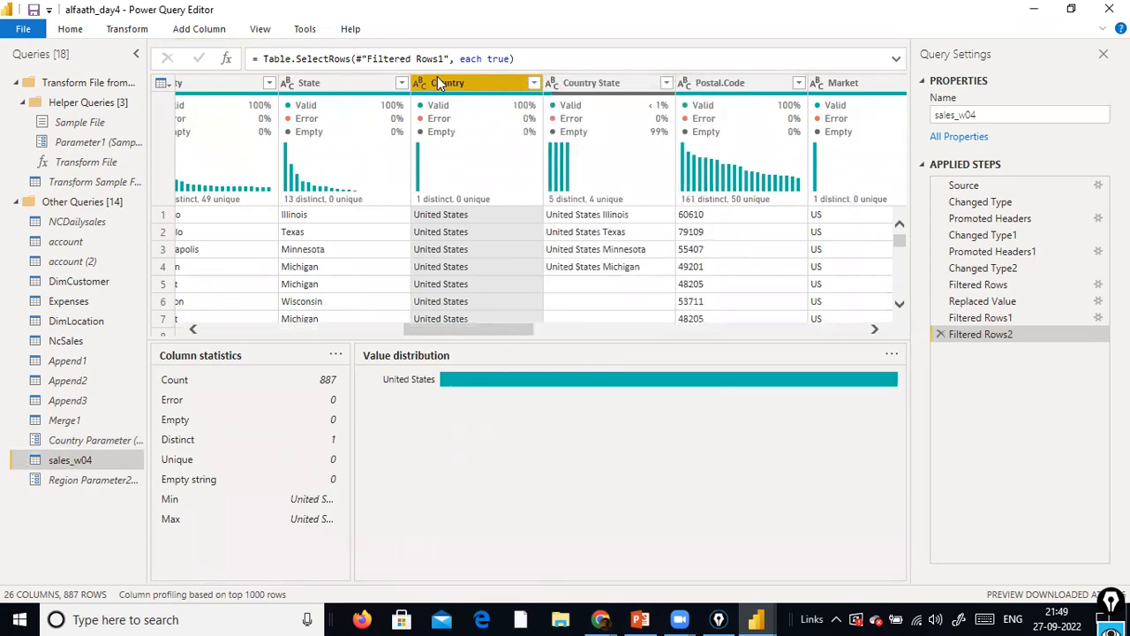
{"action": "left_click", "coordinate": [533, 84]}
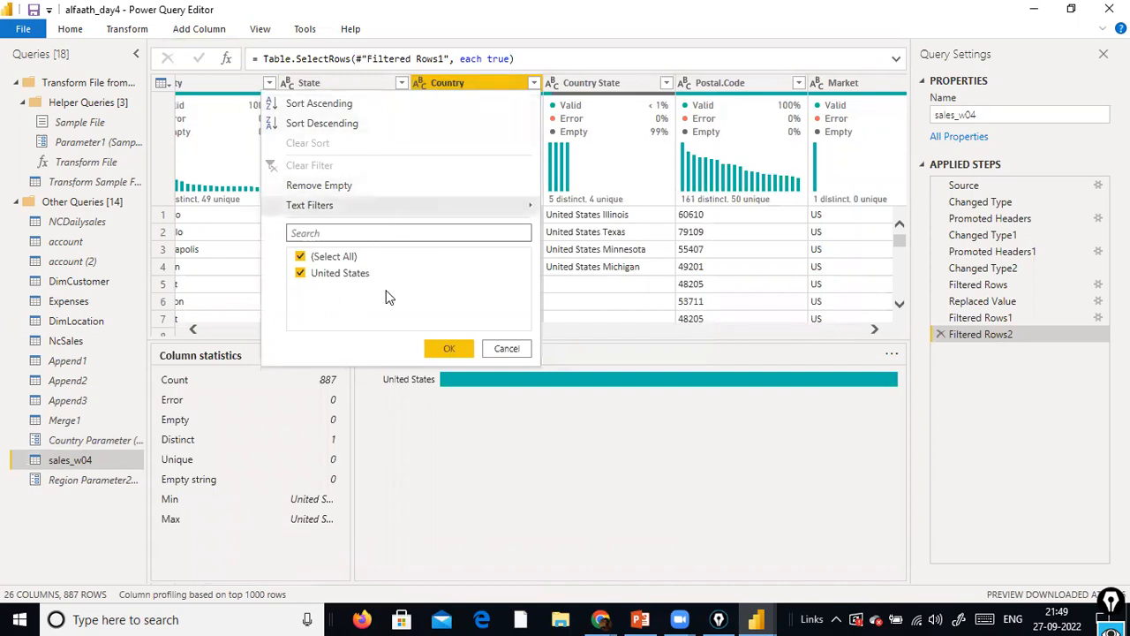
{"action": "left_click", "coordinate": [503, 348]}
Try to delete Country Parameter from the queries
{"action": "left_click", "coordinate": [108, 443]}
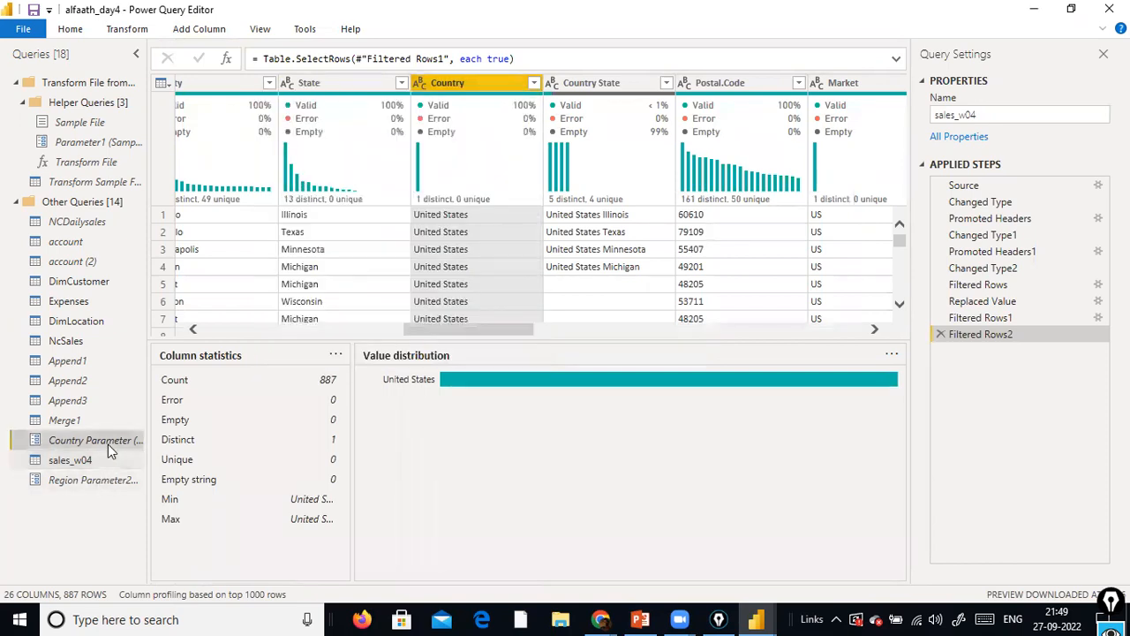
{"action": "right_click", "coordinate": [108, 449]}
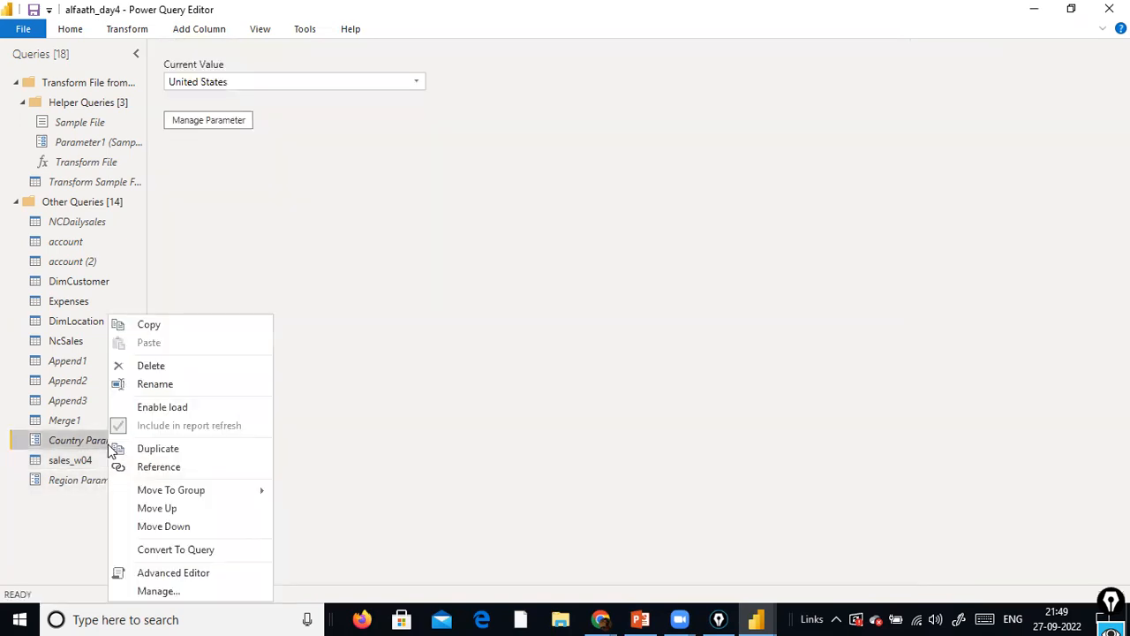
{"action": "left_click", "coordinate": [182, 360]}
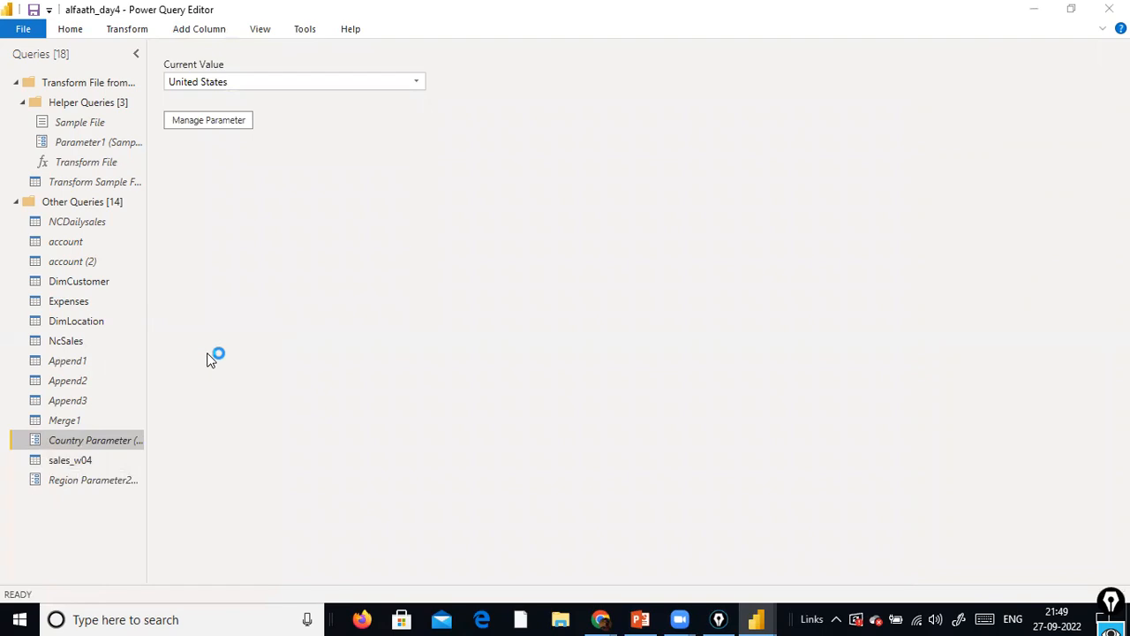
{"action": "left_click", "coordinate": [706, 343]}
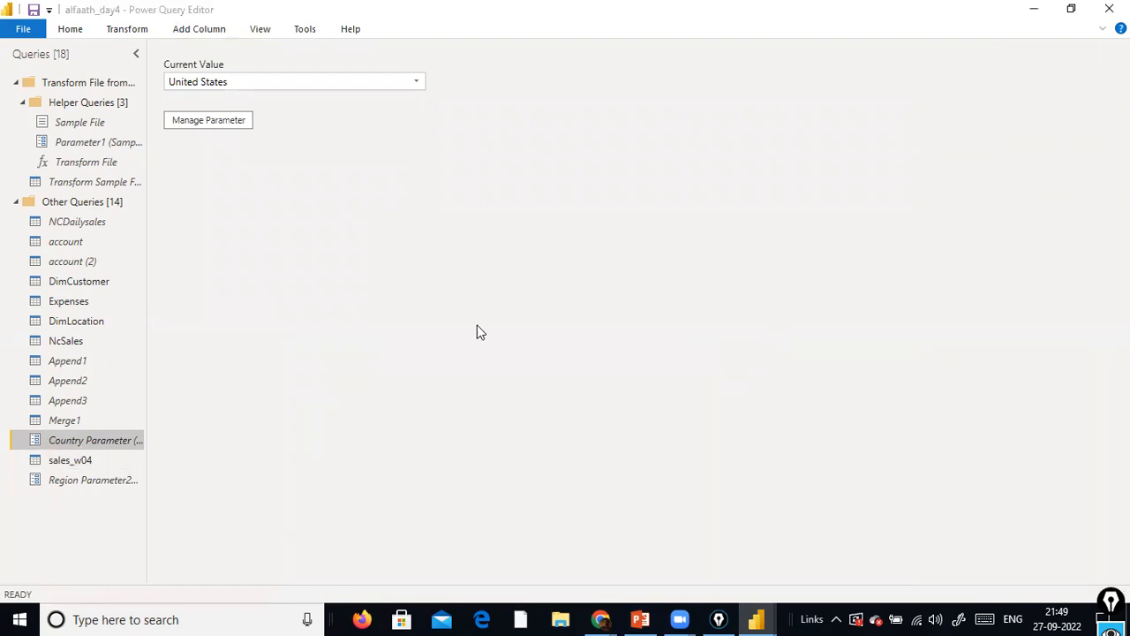
Open the sales_w04 query and go directly to its Country column with Go to Column
{"action": "left_click", "coordinate": [76, 460]}
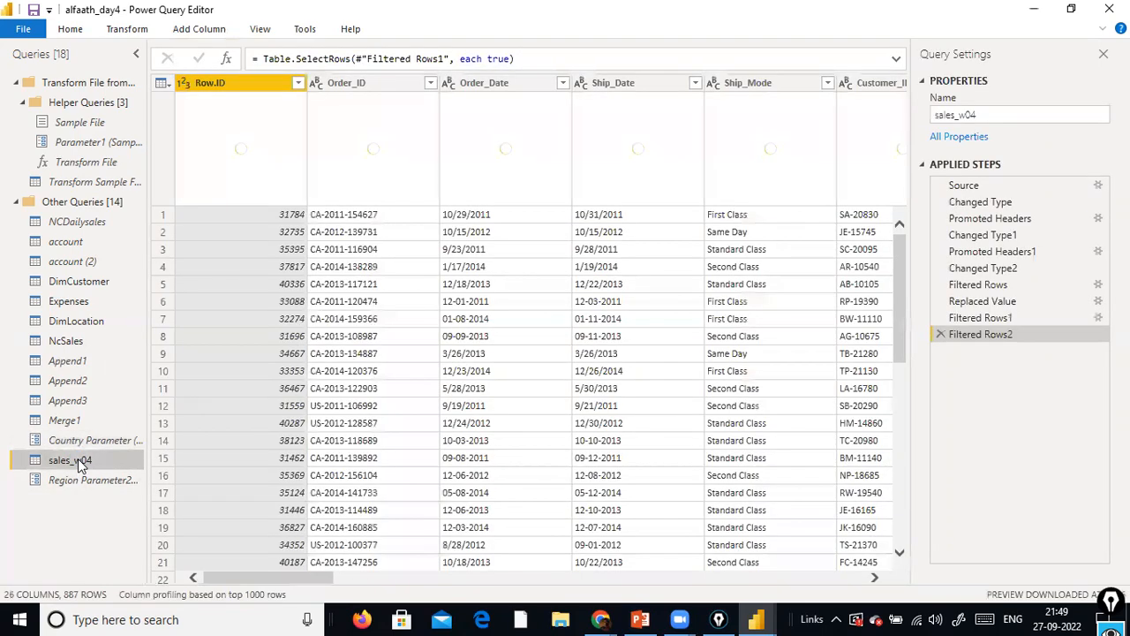
{"action": "left_click", "coordinate": [263, 32]}
{"action": "left_click", "coordinate": [360, 78]}
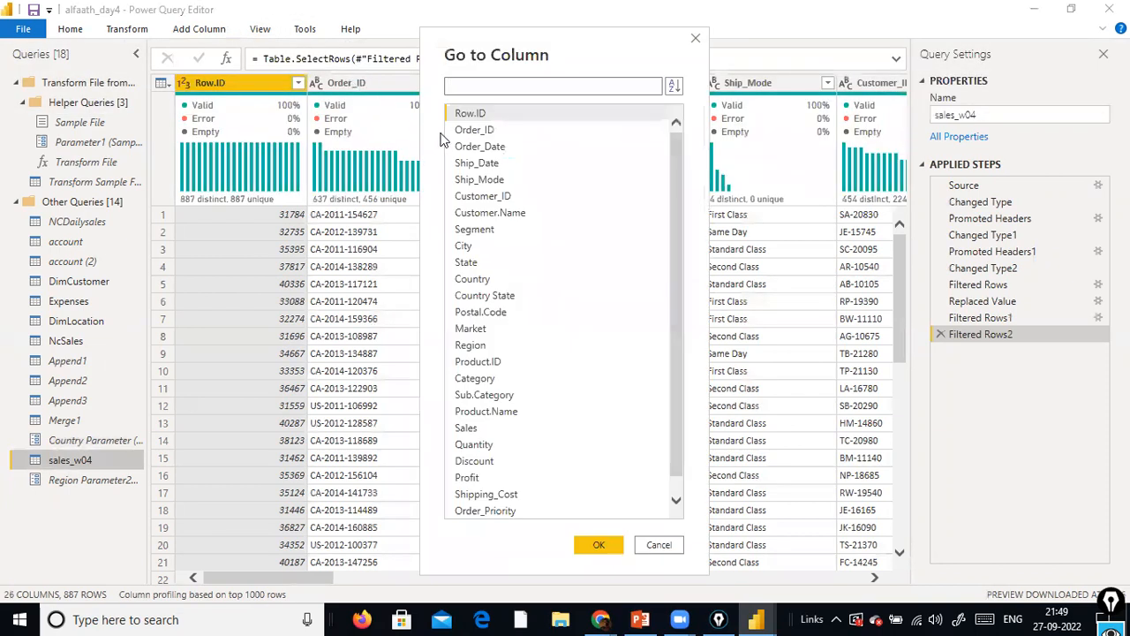
{"action": "scroll", "coordinate": [521, 239], "scroll_direction": "down", "scroll_amount": 1}
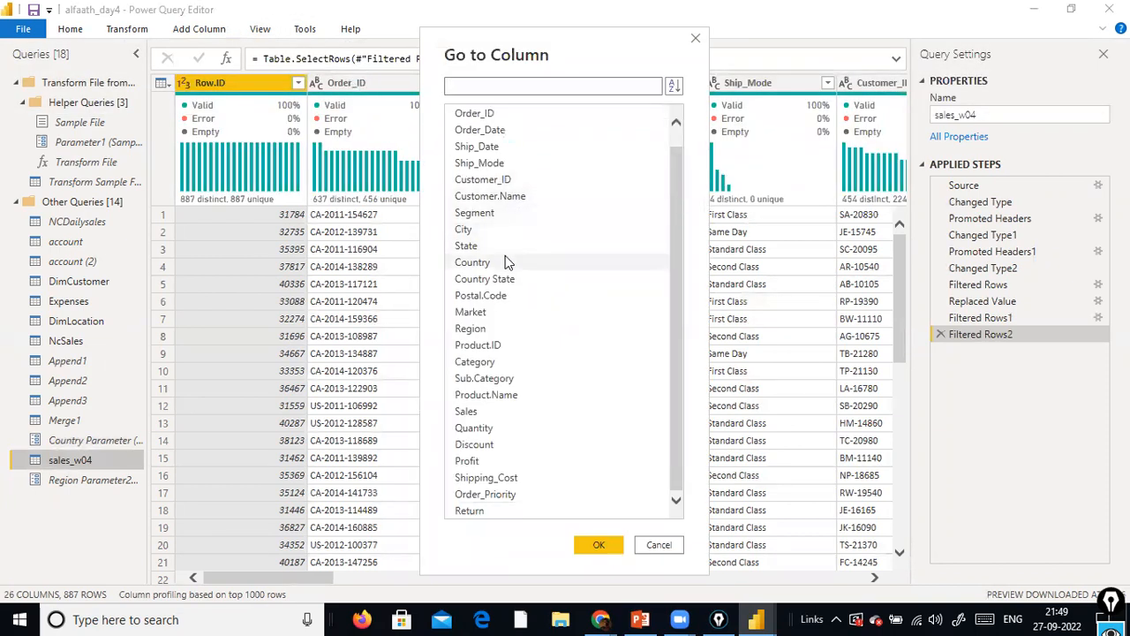
{"action": "left_click", "coordinate": [504, 255]}
{"action": "double_click", "coordinate": [505, 256]}
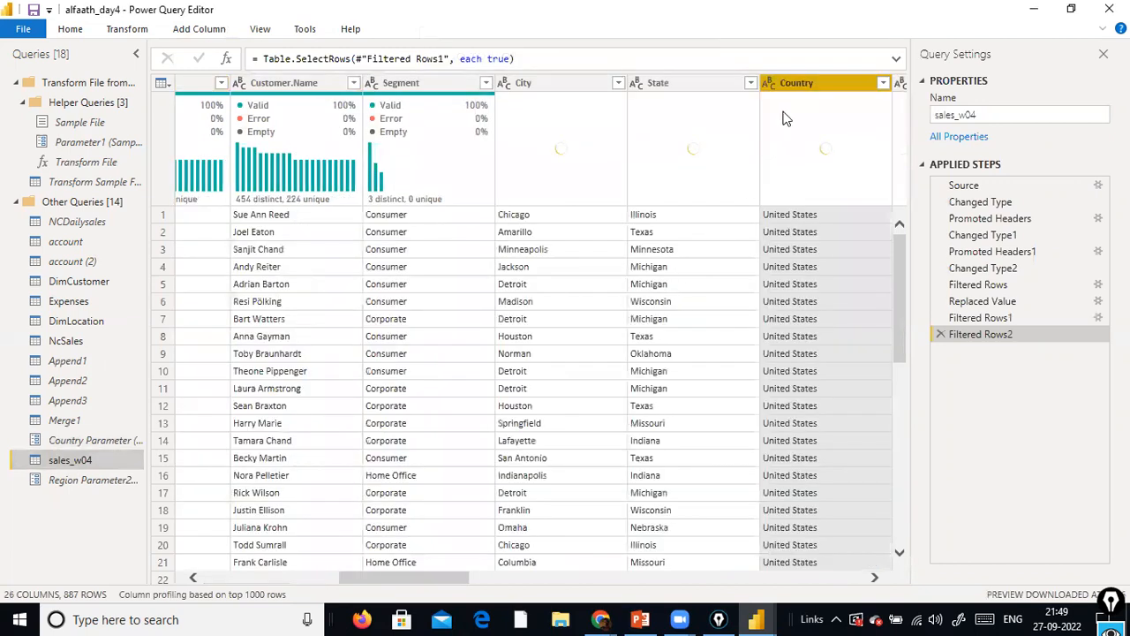
Check the Country column's filter values and the column commands available for it in sales_w04
{"action": "left_click", "coordinate": [883, 83]}
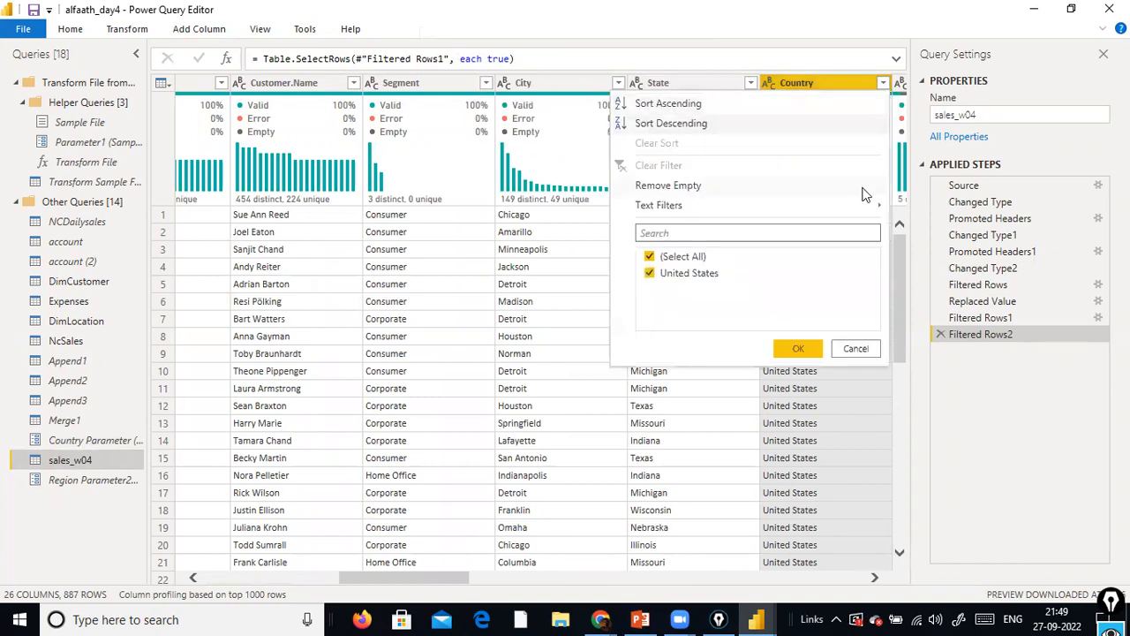
{"action": "left_click", "coordinate": [768, 83]}
{"action": "left_click", "coordinate": [793, 83]}
{"action": "right_click", "coordinate": [807, 84]}
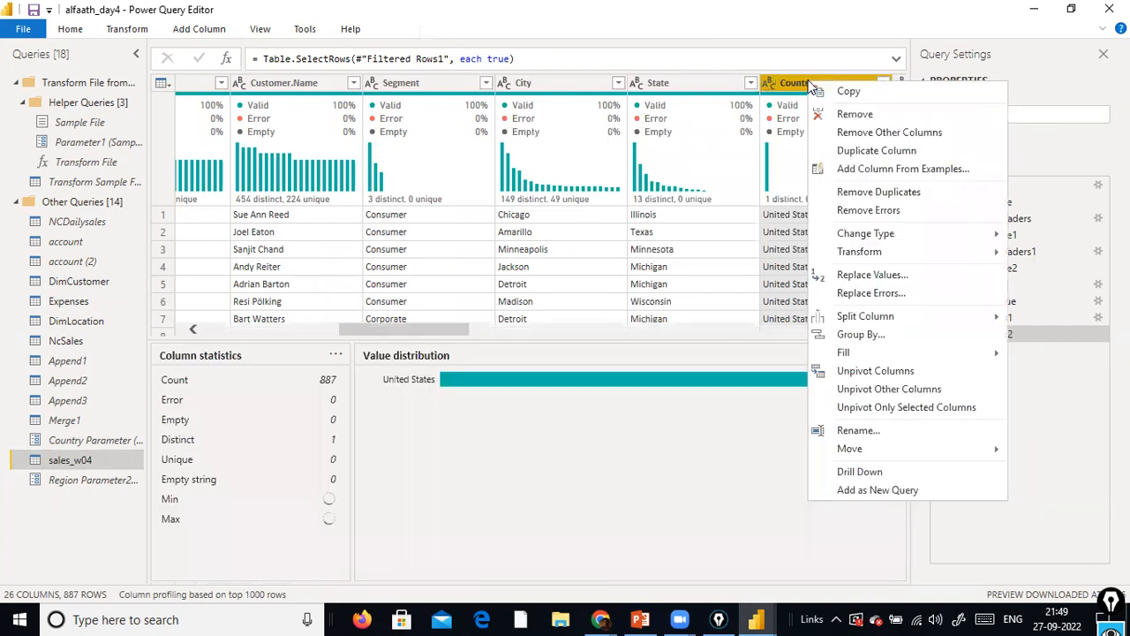
{"action": "mouse_move", "coordinate": [921, 241]}
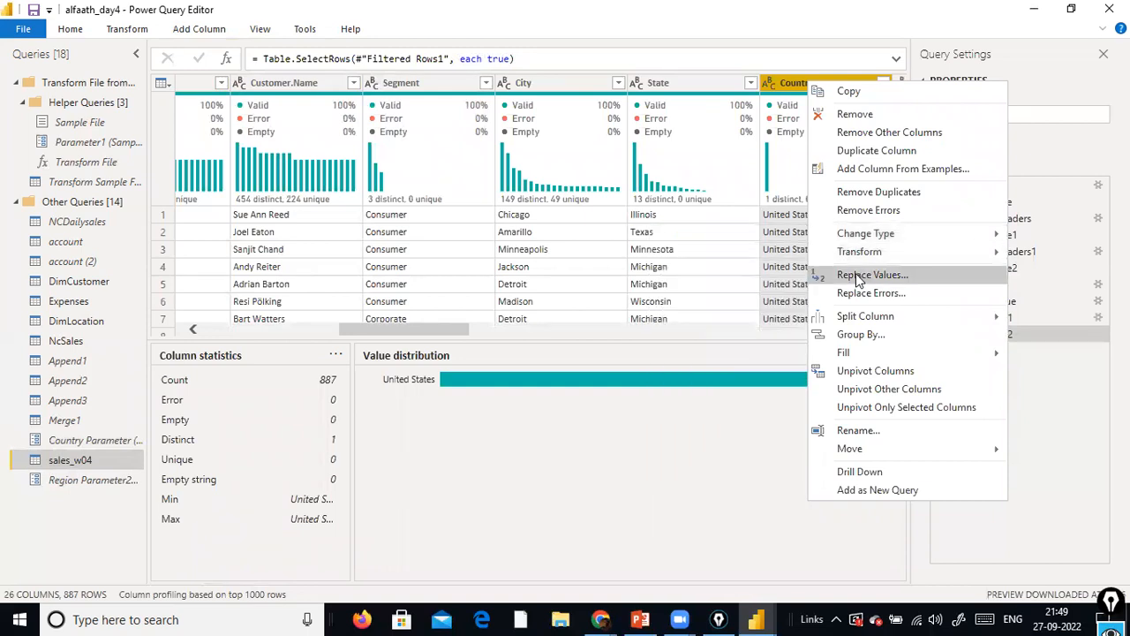
{"action": "left_click", "coordinate": [931, 36]}
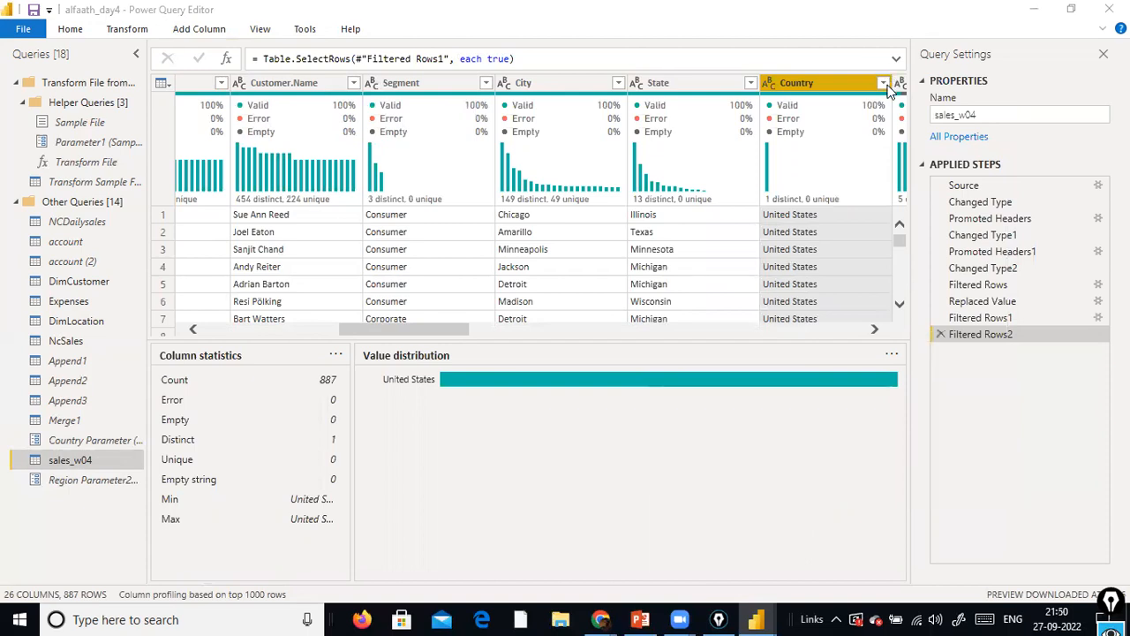
Deselect and reselect United States in the Country column's filter, and apply the filter
{"action": "left_click", "coordinate": [883, 82]}
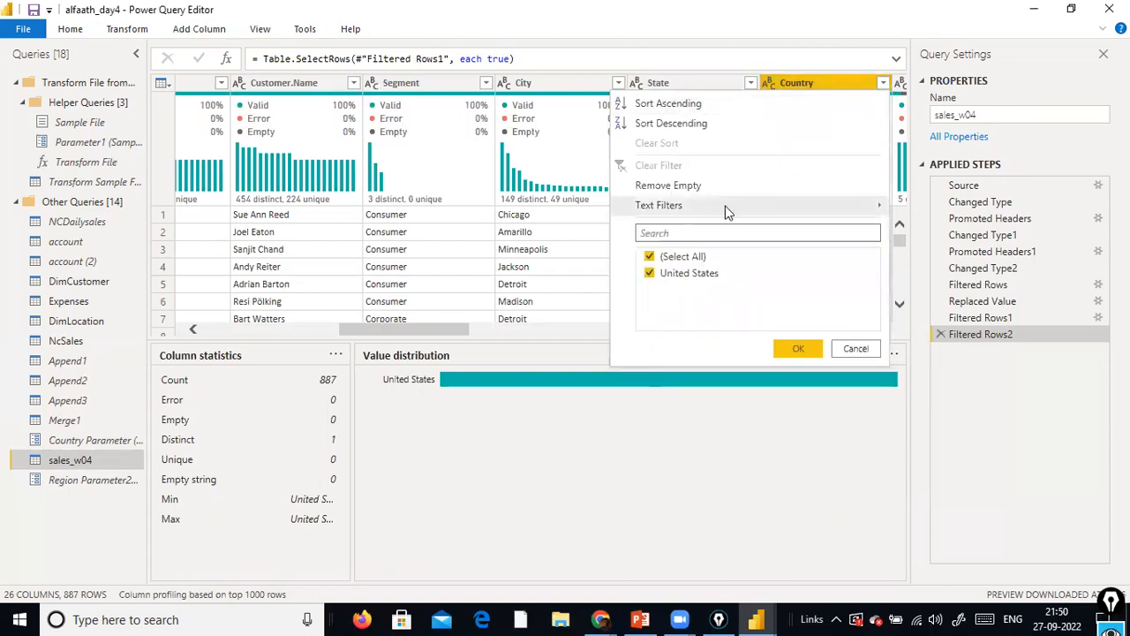
{"action": "mouse_move", "coordinate": [731, 212]}
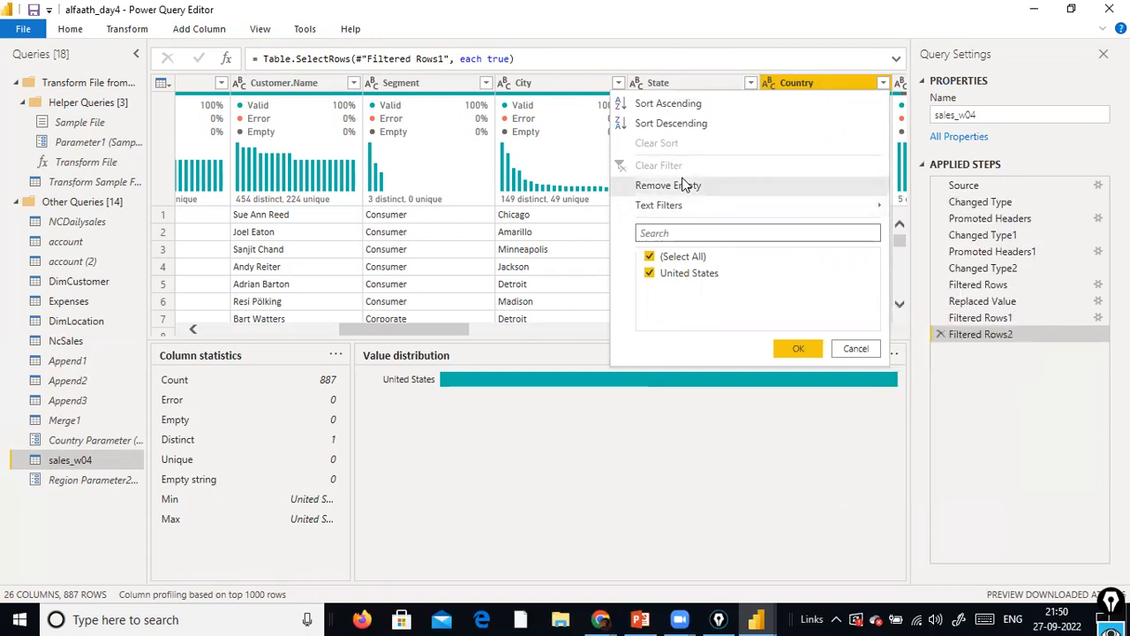
{"action": "left_click", "coordinate": [652, 275]}
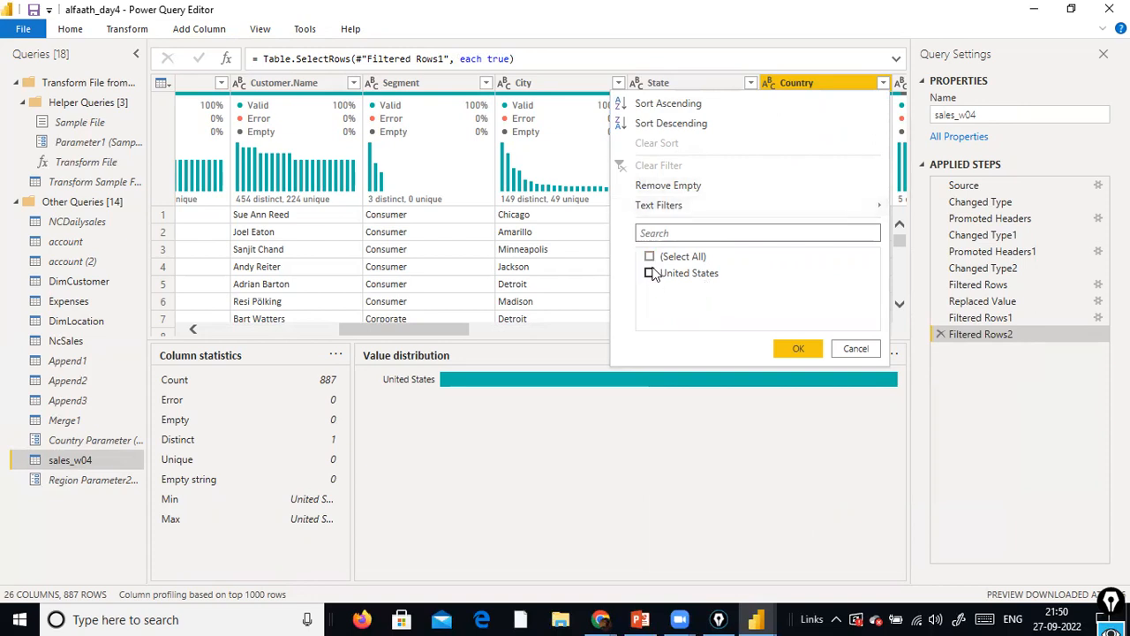
{"action": "left_click", "coordinate": [651, 273]}
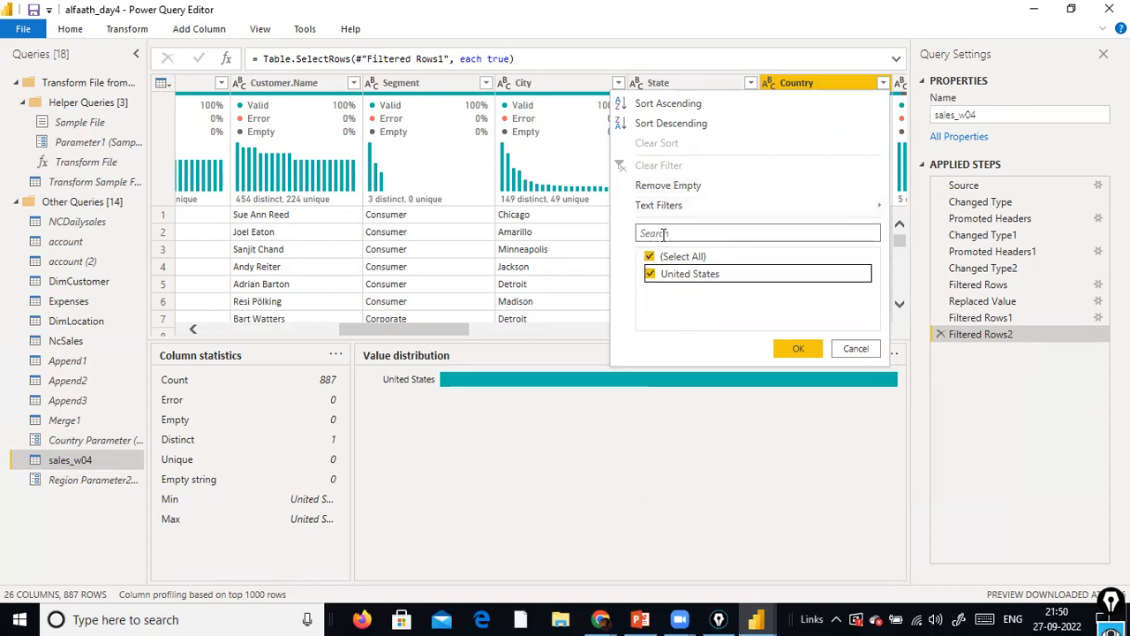
{"action": "left_click", "coordinate": [797, 350]}
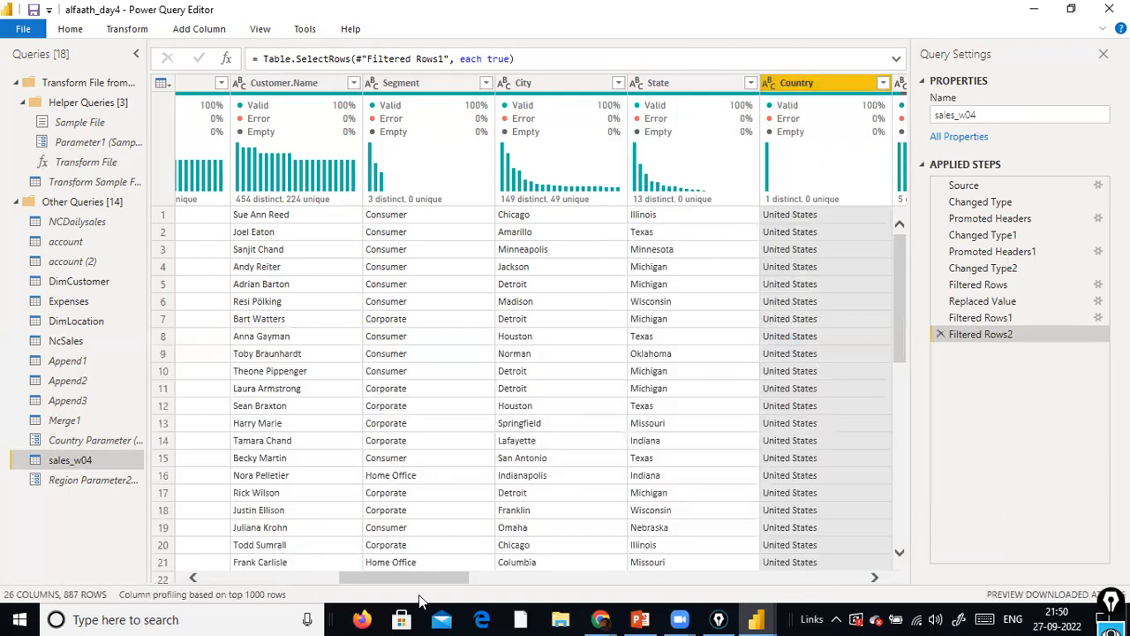
Examine the filter values available for the Region column in sales_w04, and close the filter without applying it
{"action": "left_click_drag", "start_coordinate": [420, 579], "coordinate": [611, 542]}
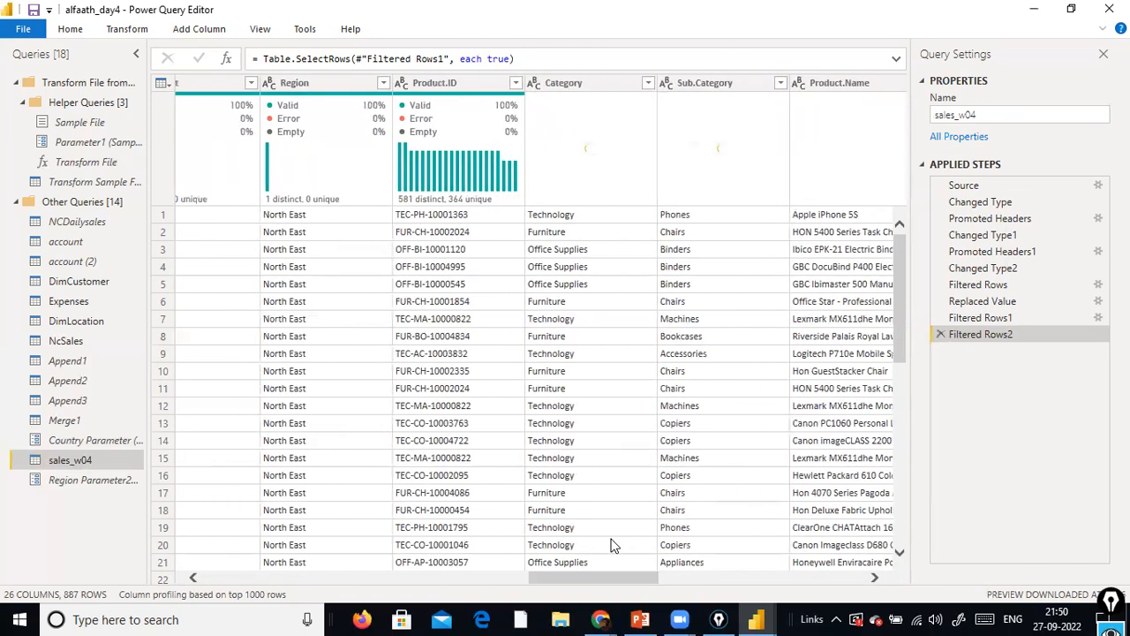
{"action": "left_click", "coordinate": [383, 85]}
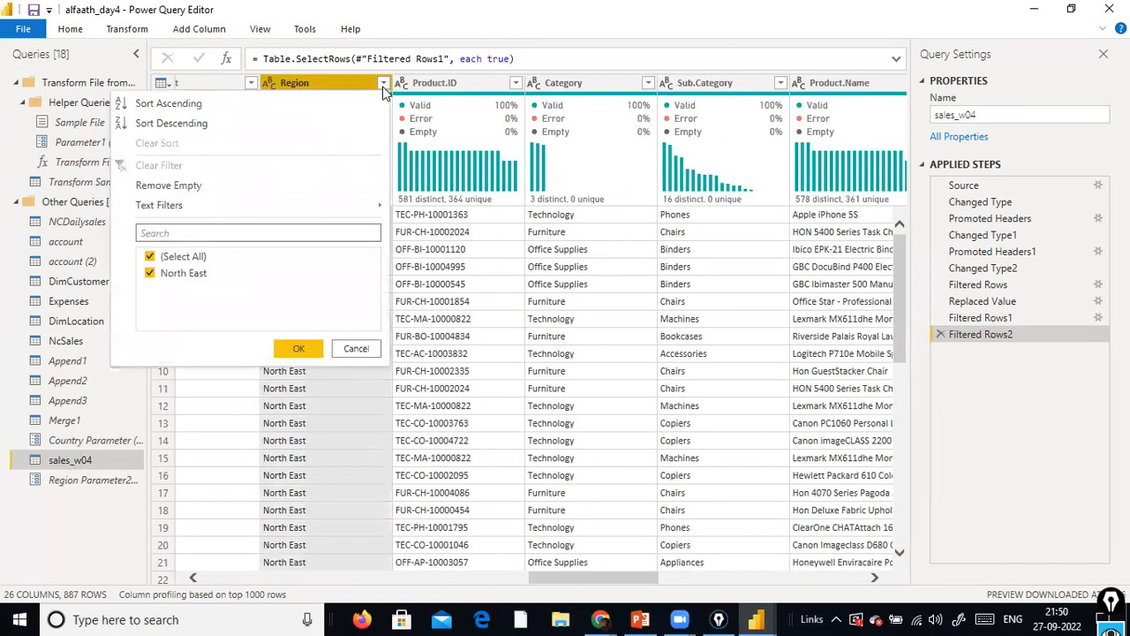
{"action": "mouse_move", "coordinate": [261, 205]}
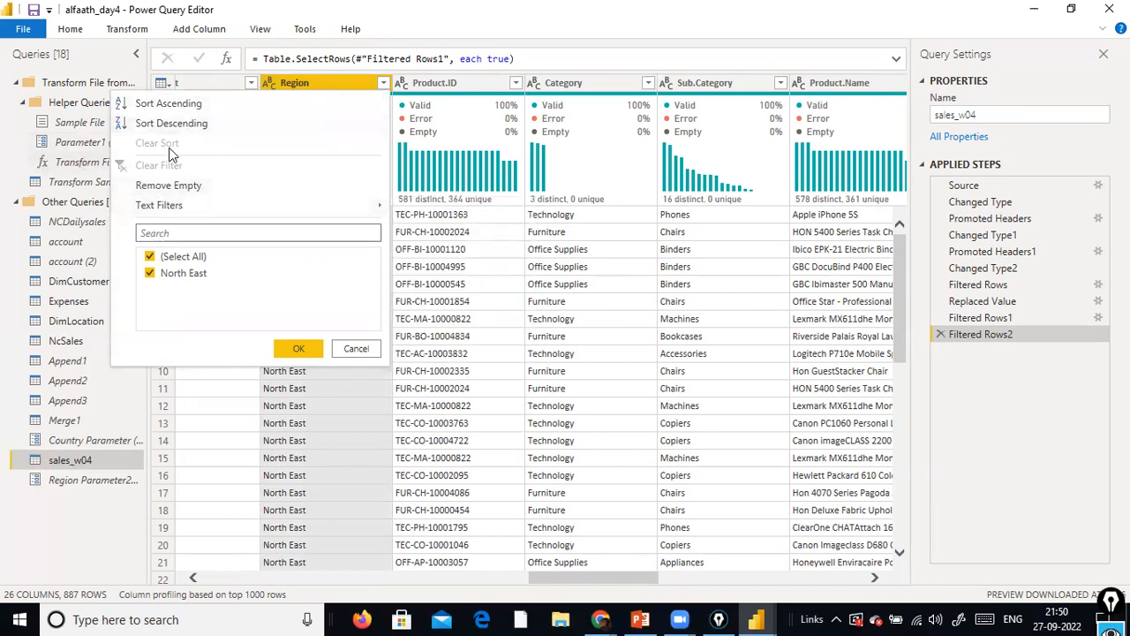
{"action": "left_click", "coordinate": [356, 348]}
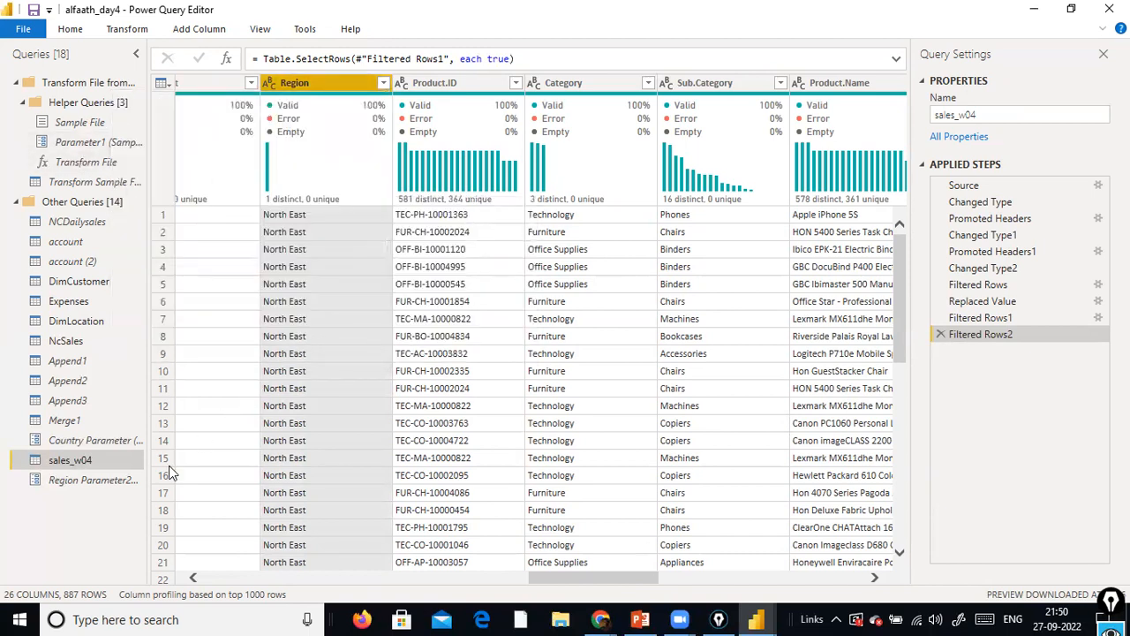
Try to delete Region Parameter2 from the queries
{"action": "left_click", "coordinate": [116, 481]}
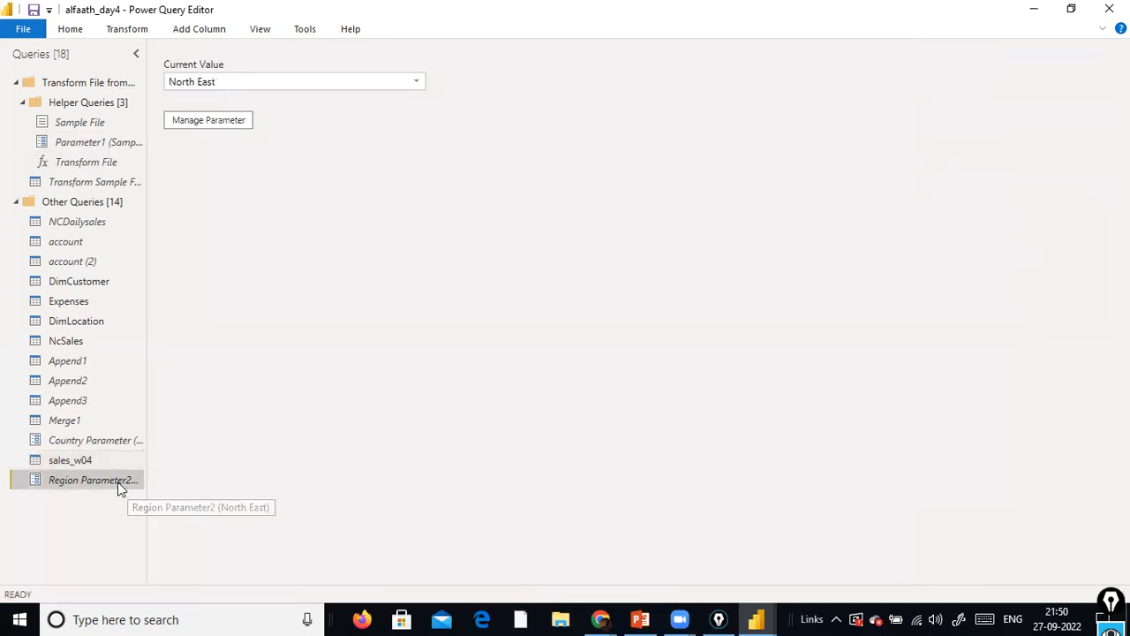
{"action": "right_click", "coordinate": [117, 484]}
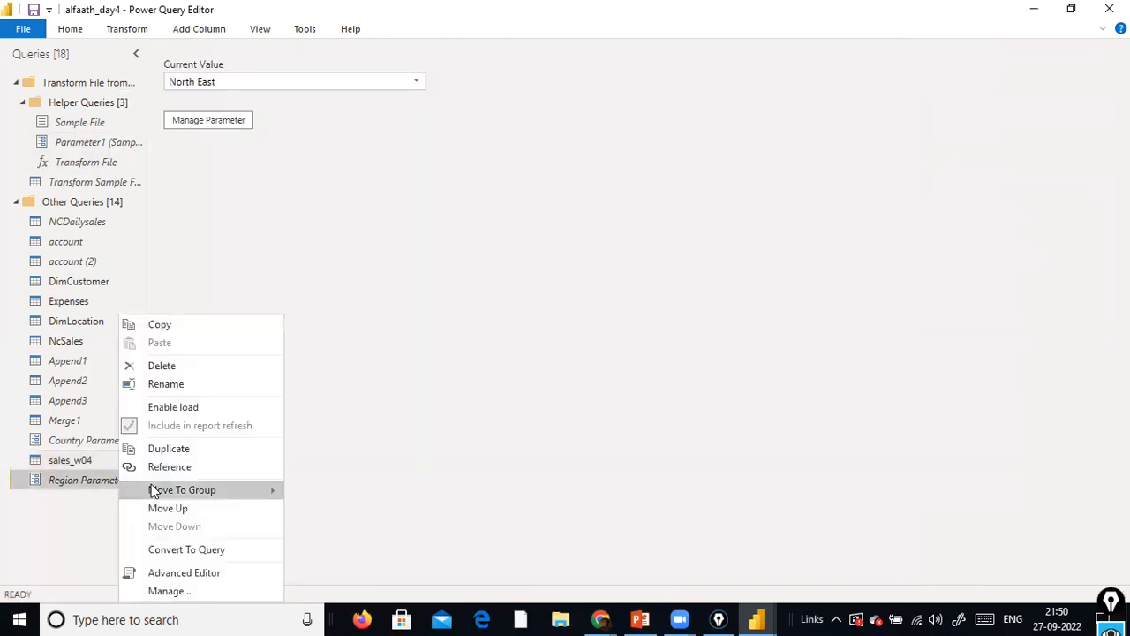
{"action": "left_click", "coordinate": [208, 369]}
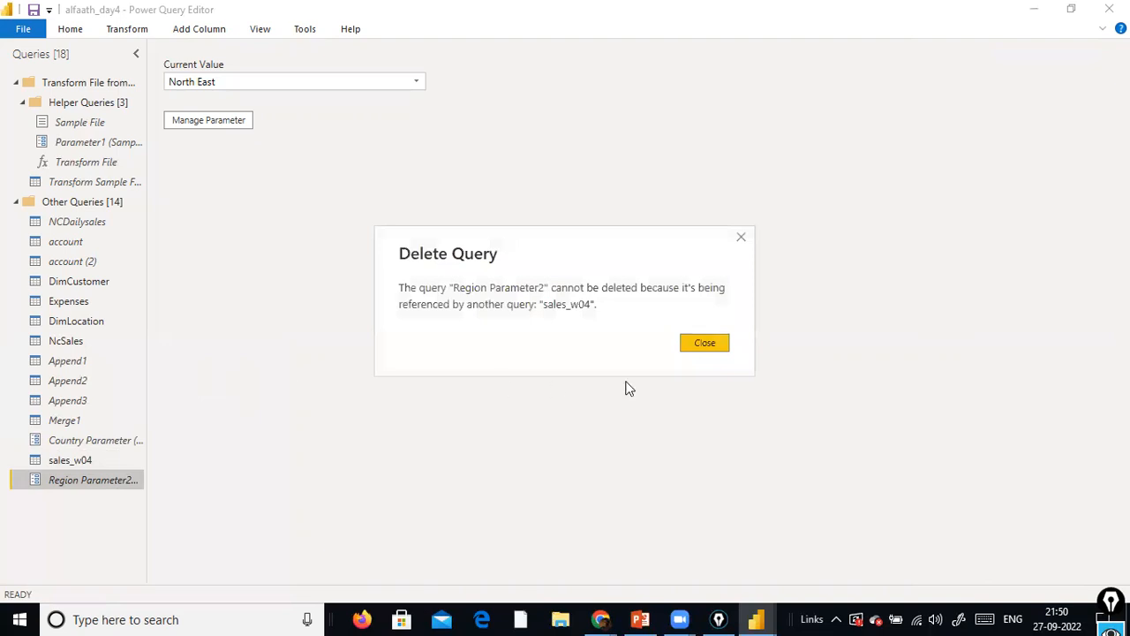
{"action": "left_click", "coordinate": [704, 346]}
Review Country Parameter's definition in Manage Parameters without changing it, and check the commands available for the parameter
{"action": "left_click", "coordinate": [68, 439]}
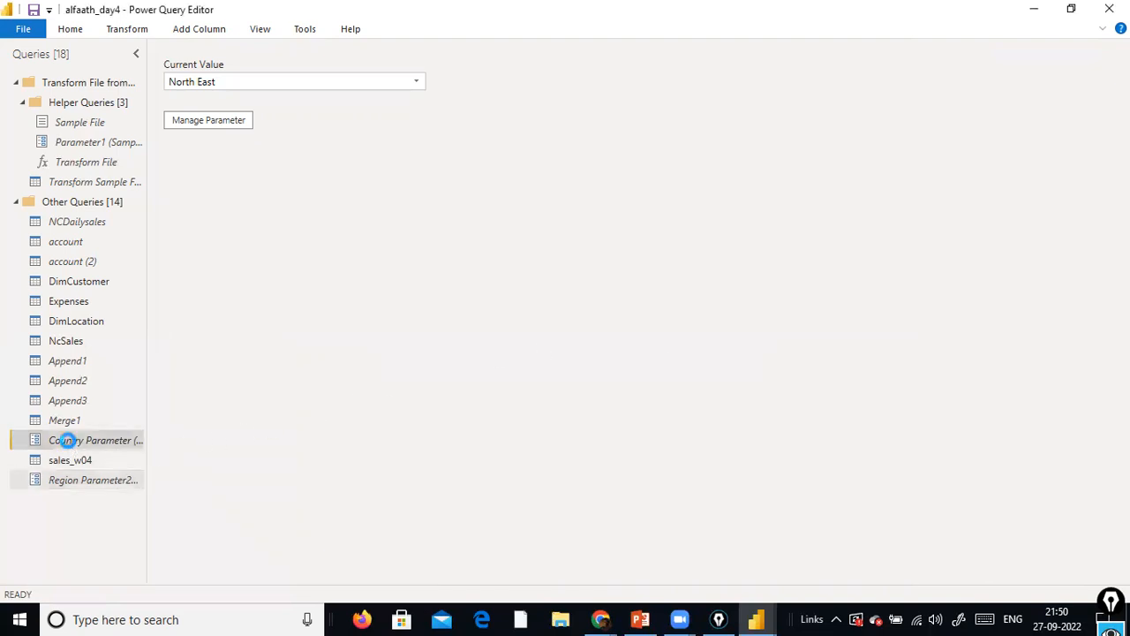
{"action": "right_click", "coordinate": [68, 439]}
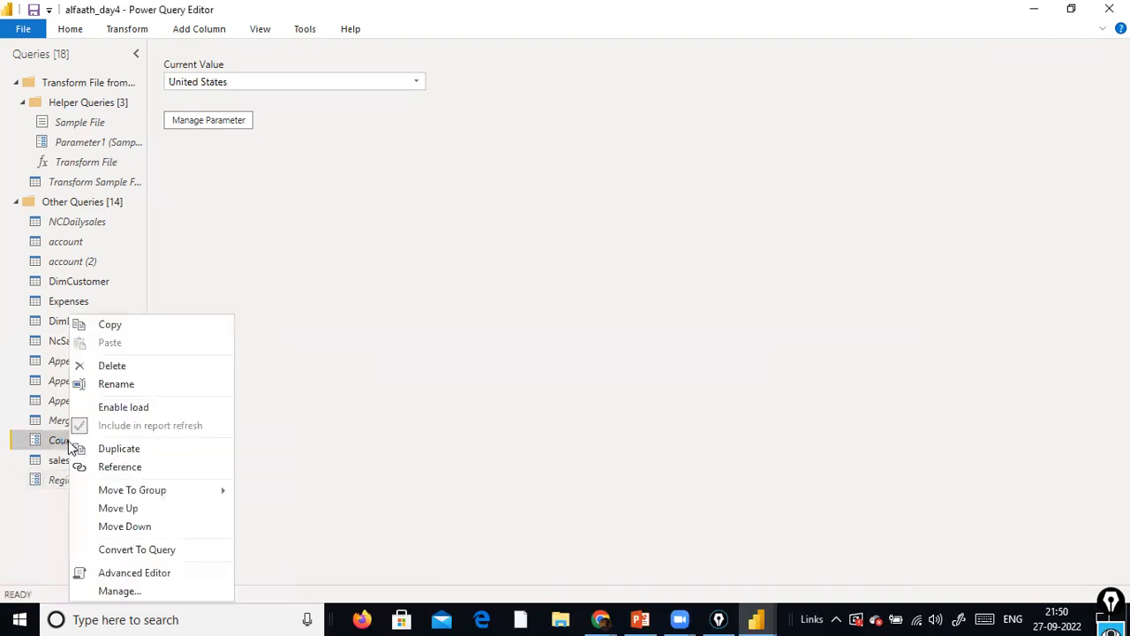
{"action": "left_click", "coordinate": [159, 590]}
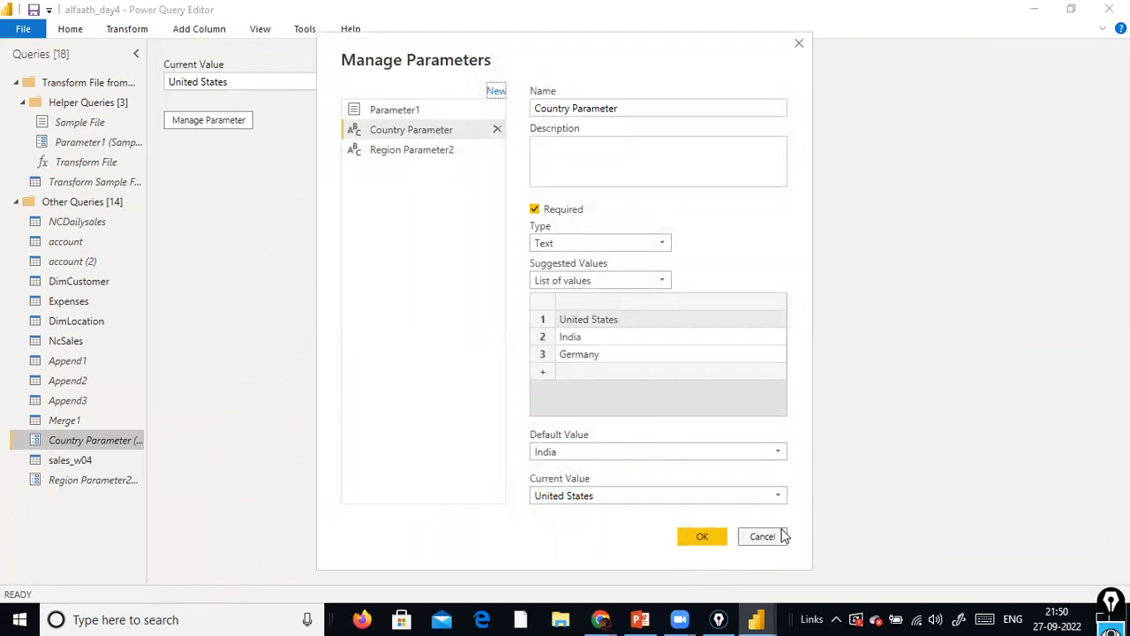
{"action": "left_click", "coordinate": [762, 536]}
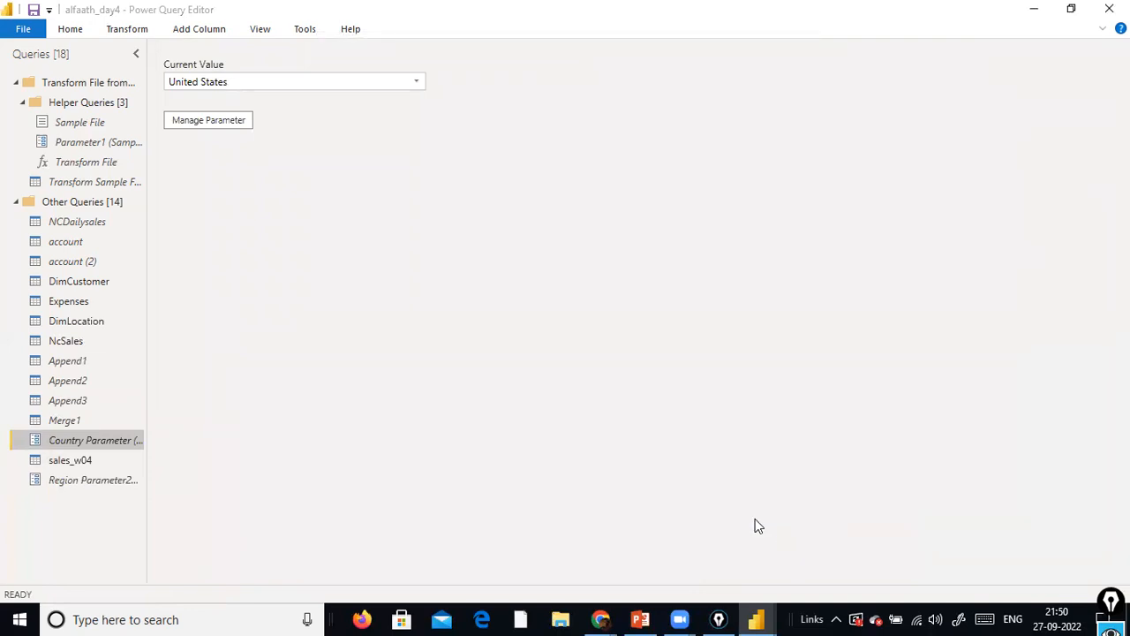
{"action": "right_click", "coordinate": [81, 440]}
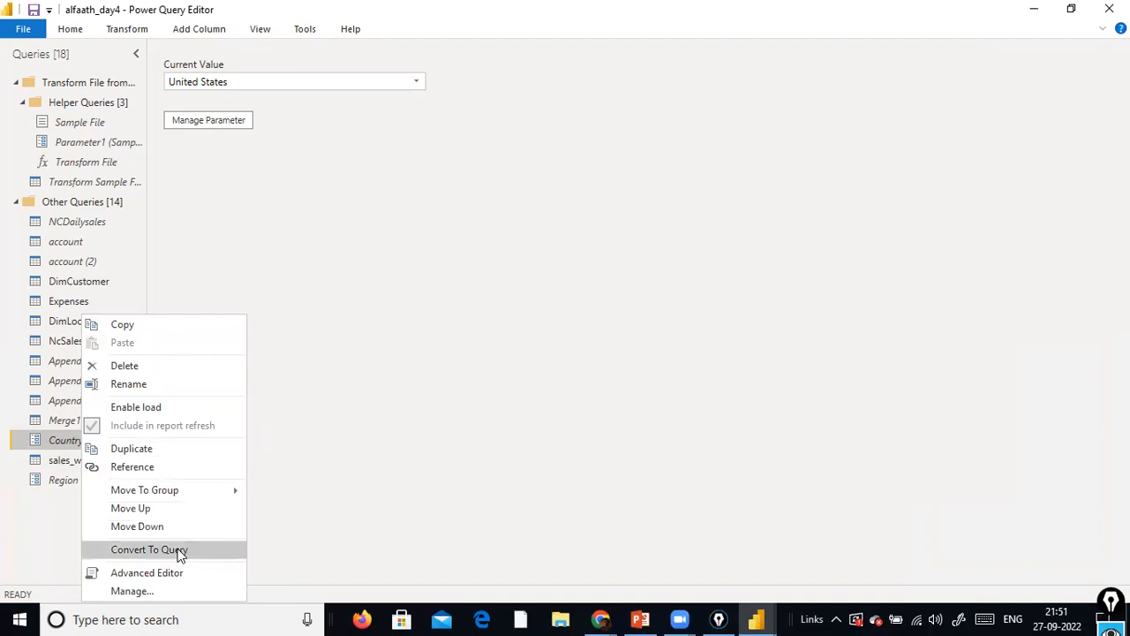
{"action": "left_click", "coordinate": [374, 437]}
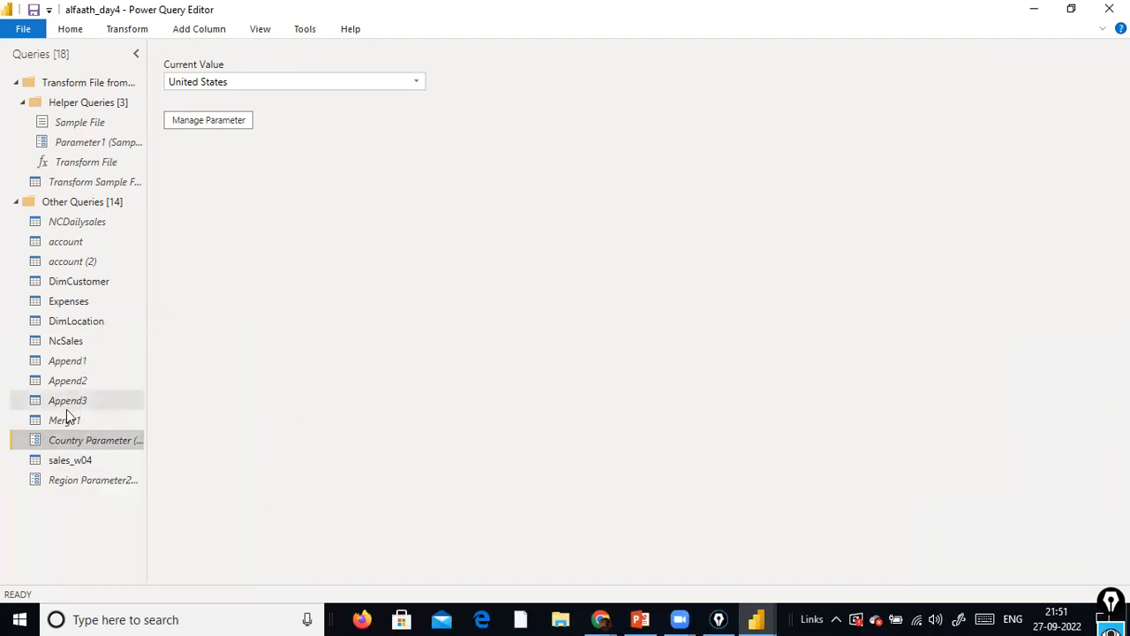
Add the Country column of sales_w04 as a new query, and look through the values of the resulting list
{"action": "left_click", "coordinate": [88, 470]}
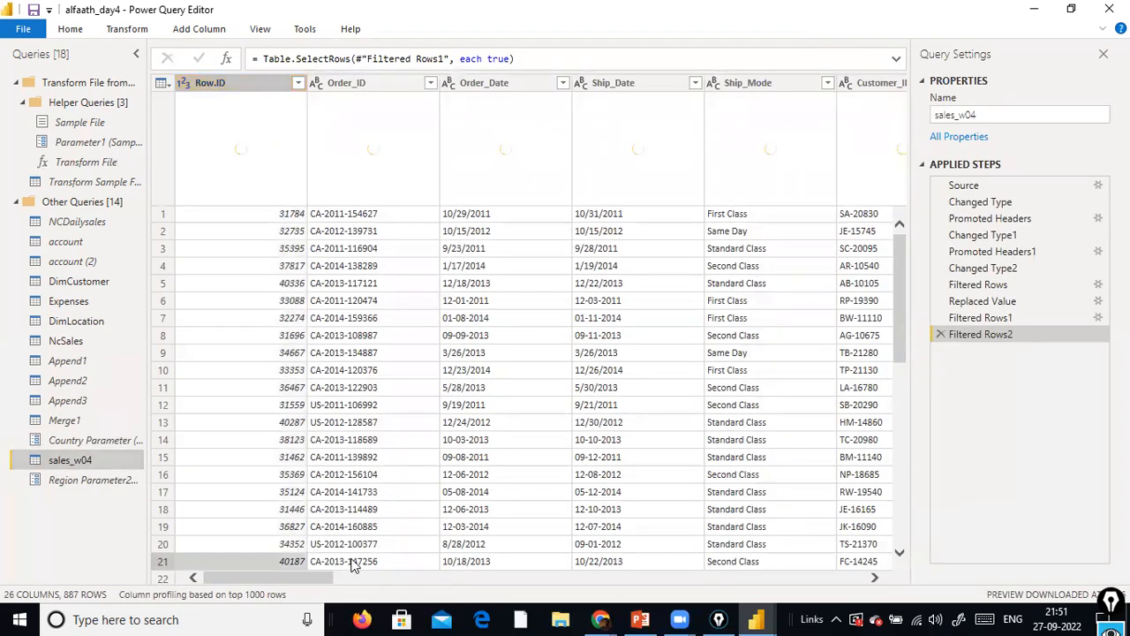
{"action": "left_click_drag", "start_coordinate": [281, 572], "coordinate": [424, 580]}
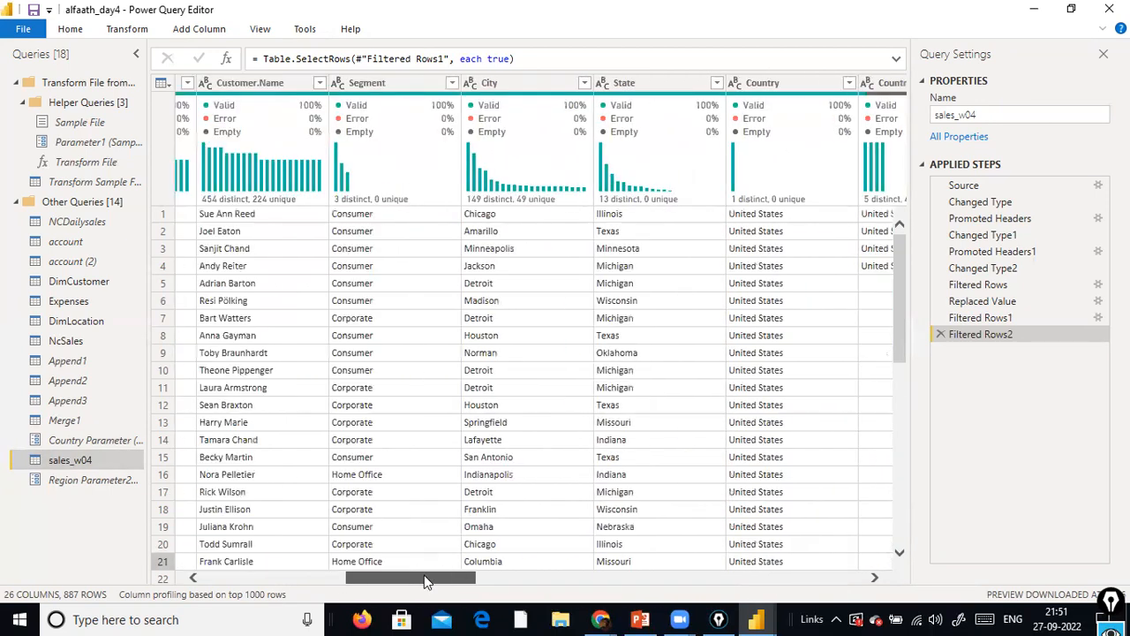
{"action": "right_click", "coordinate": [806, 81]}
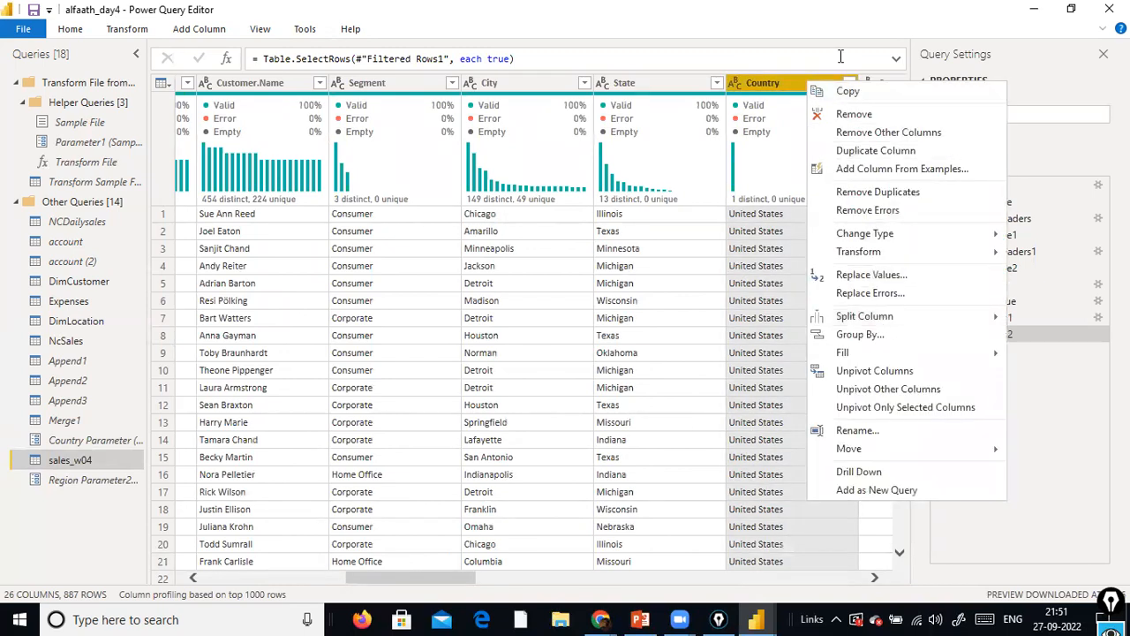
{"action": "left_click", "coordinate": [774, 82]}
{"action": "right_click", "coordinate": [771, 84]}
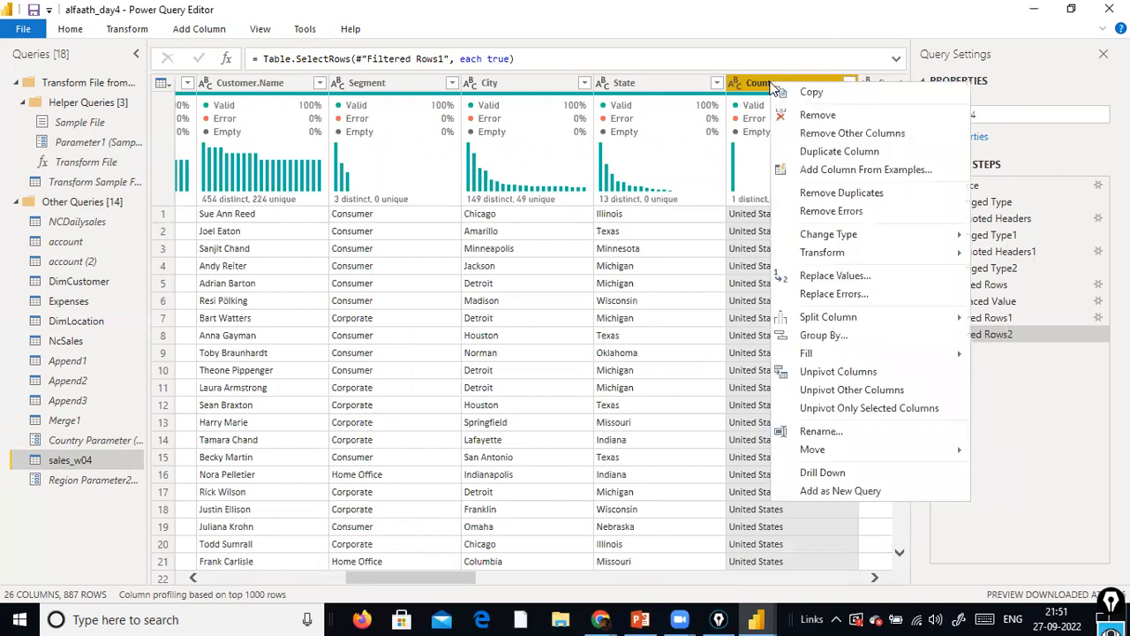
{"action": "left_click", "coordinate": [778, 81]}
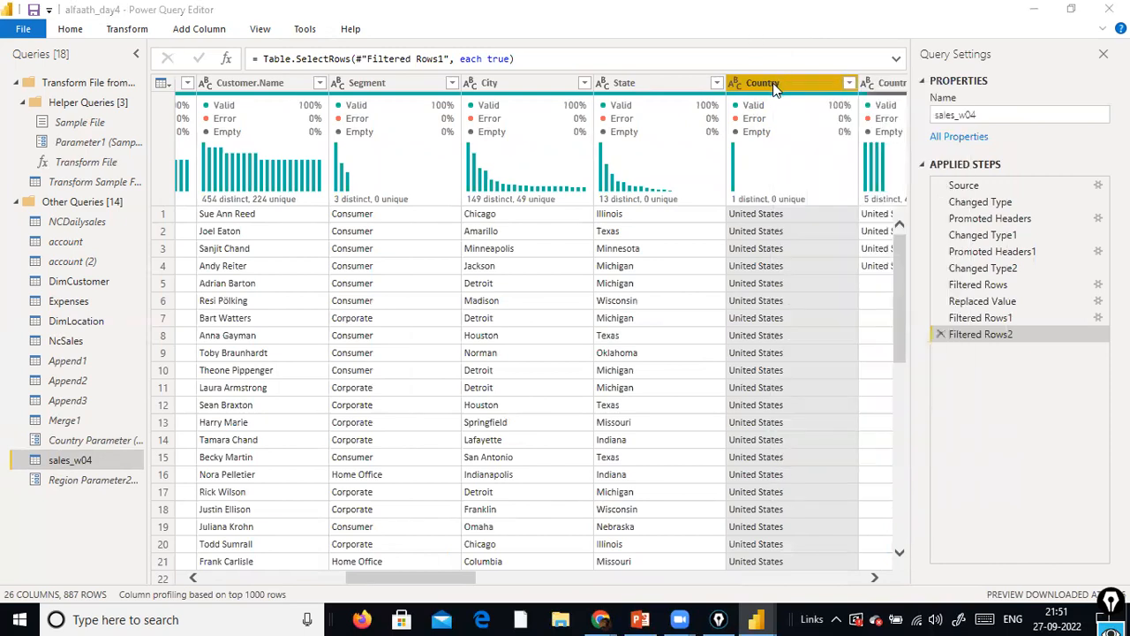
{"action": "right_click", "coordinate": [774, 86]}
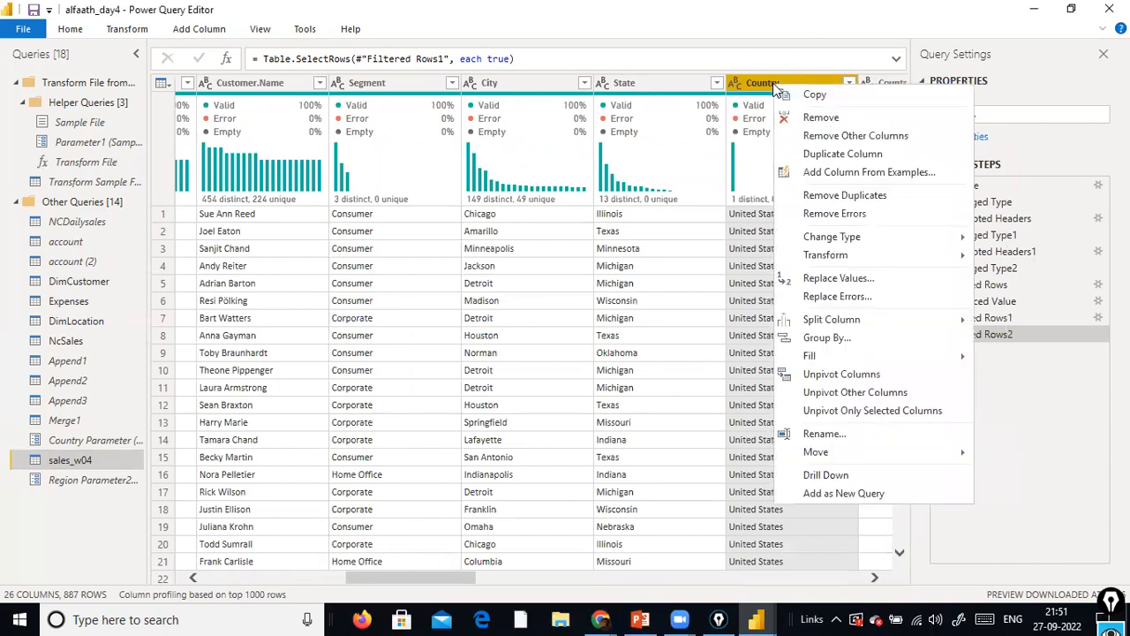
{"action": "left_click", "coordinate": [880, 493]}
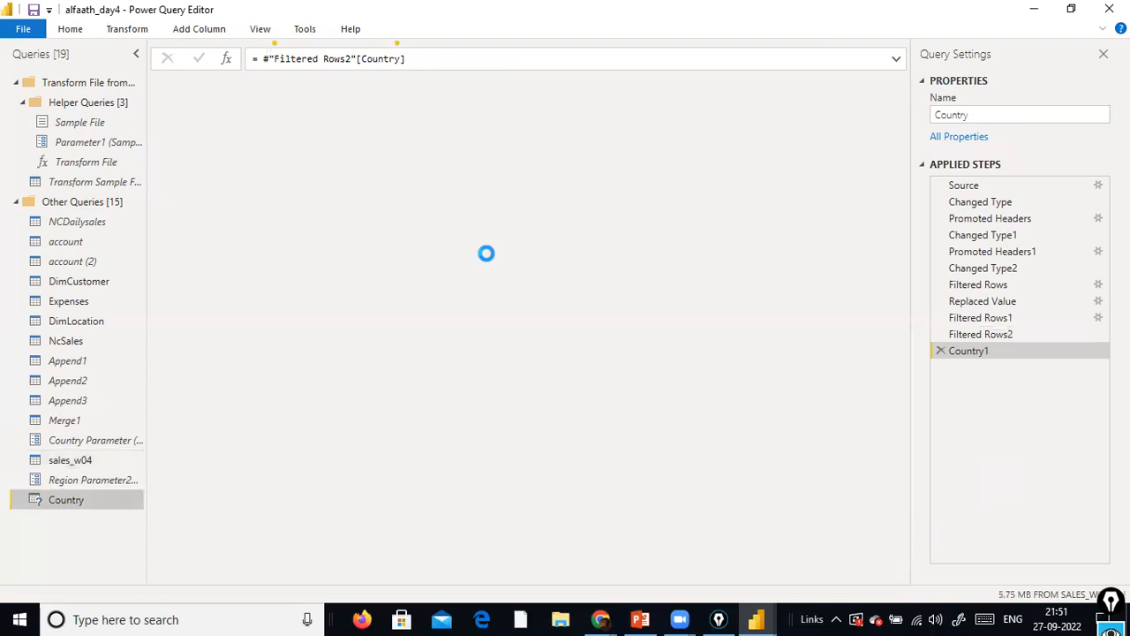
{"action": "scroll", "coordinate": [486, 254], "scroll_direction": "down", "scroll_amount": 10}
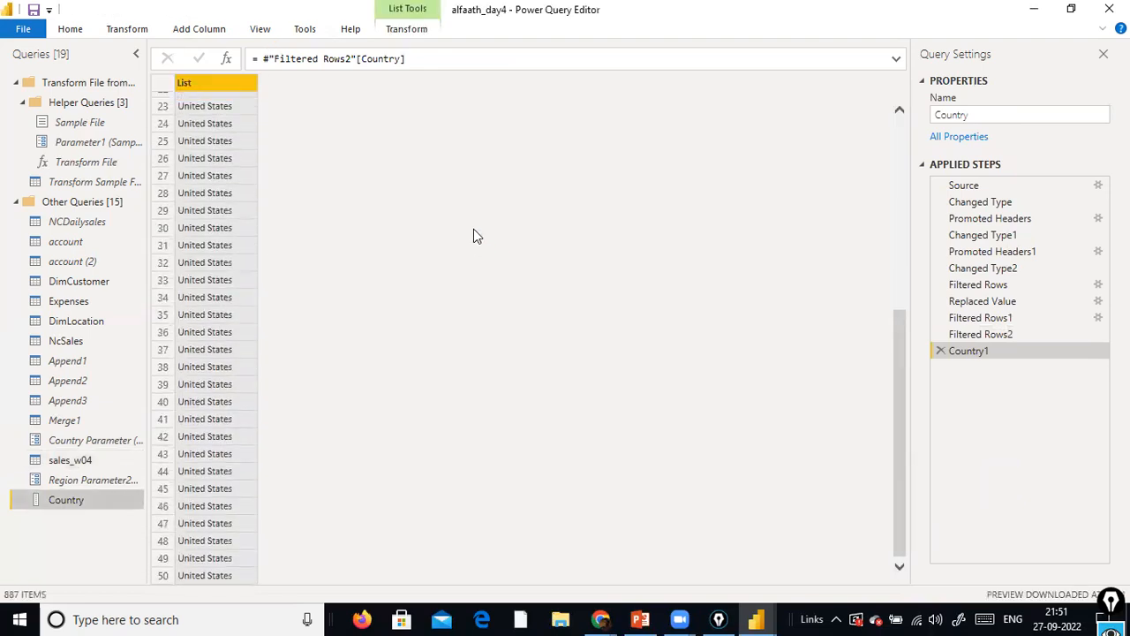
{"action": "scroll", "coordinate": [474, 235], "scroll_direction": "down", "scroll_amount": 5}
{"action": "scroll", "coordinate": [473, 236], "scroll_direction": "up", "scroll_amount": 14}
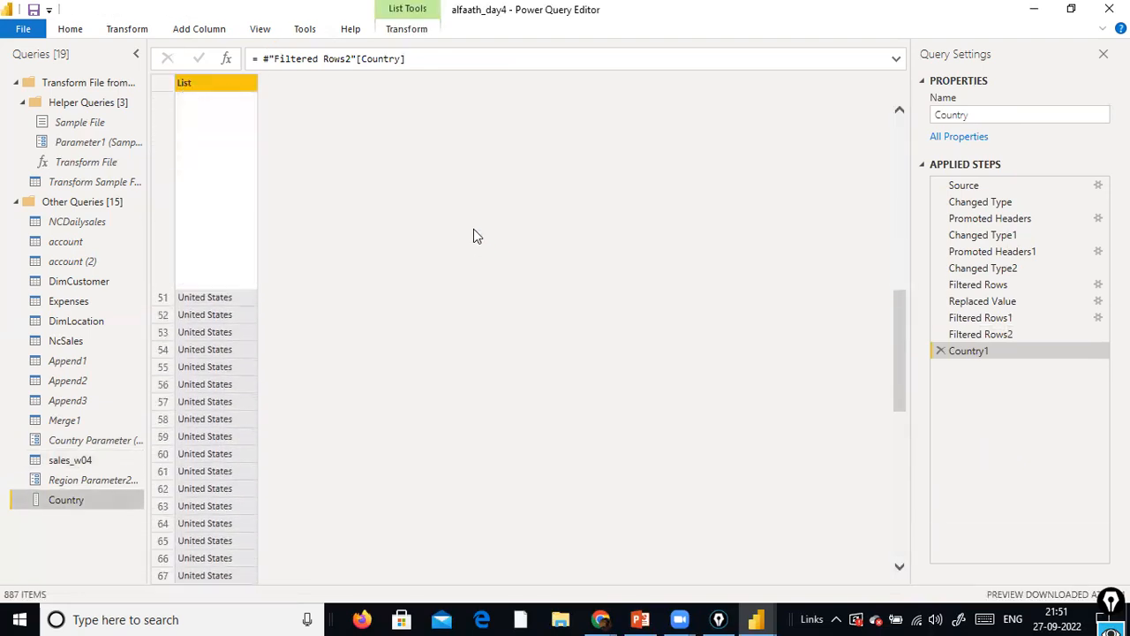
Delete the applied steps Country1, Filtered Rows2 and Filtered Rows1 from the Country query, and check its Country column
{"action": "left_click", "coordinate": [940, 350]}
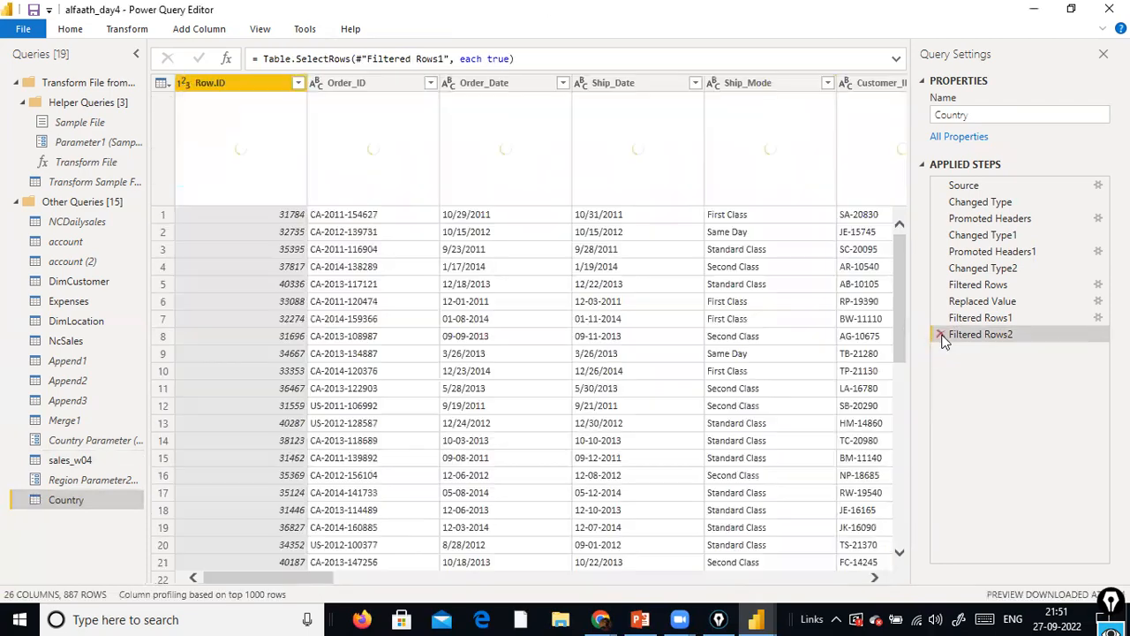
{"action": "left_click", "coordinate": [941, 336]}
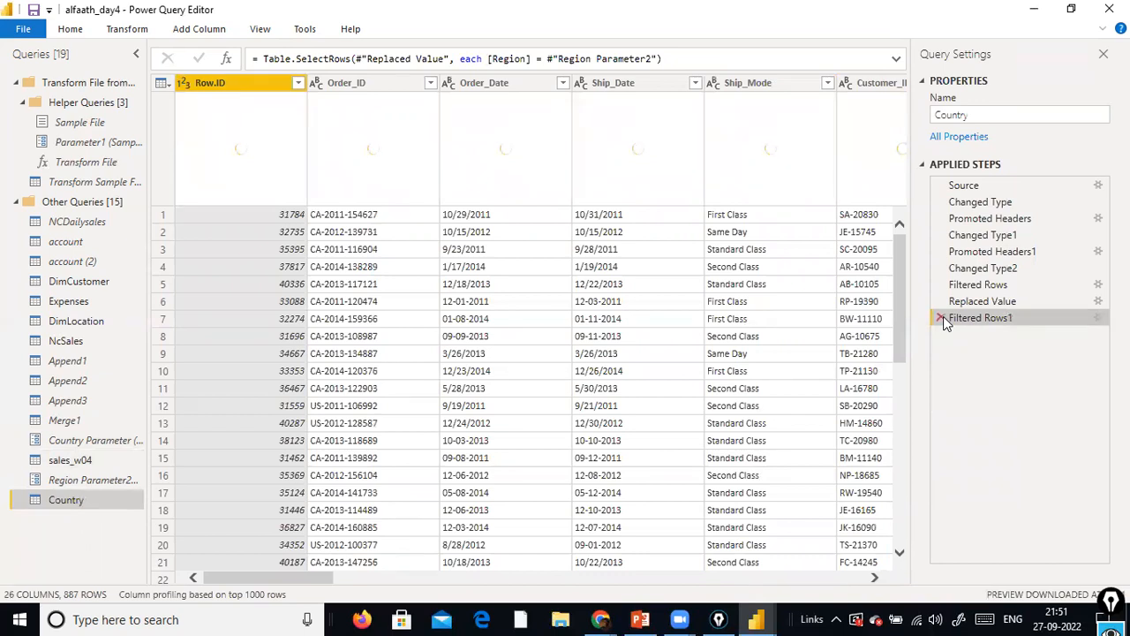
{"action": "left_click", "coordinate": [941, 317]}
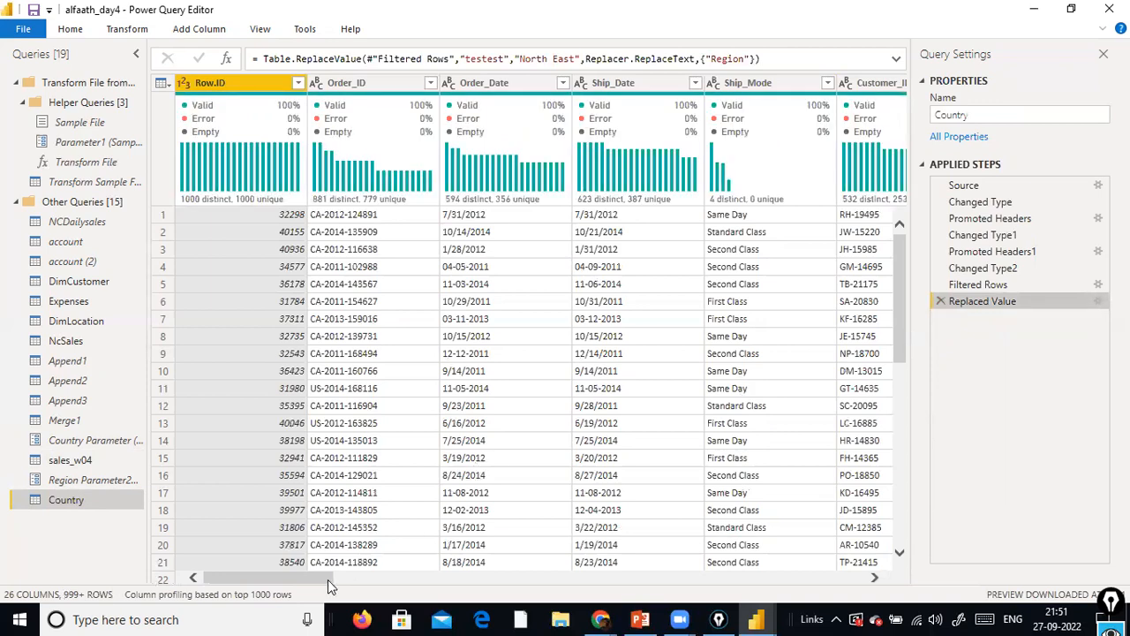
{"action": "left_click_drag", "start_coordinate": [328, 579], "coordinate": [501, 562]}
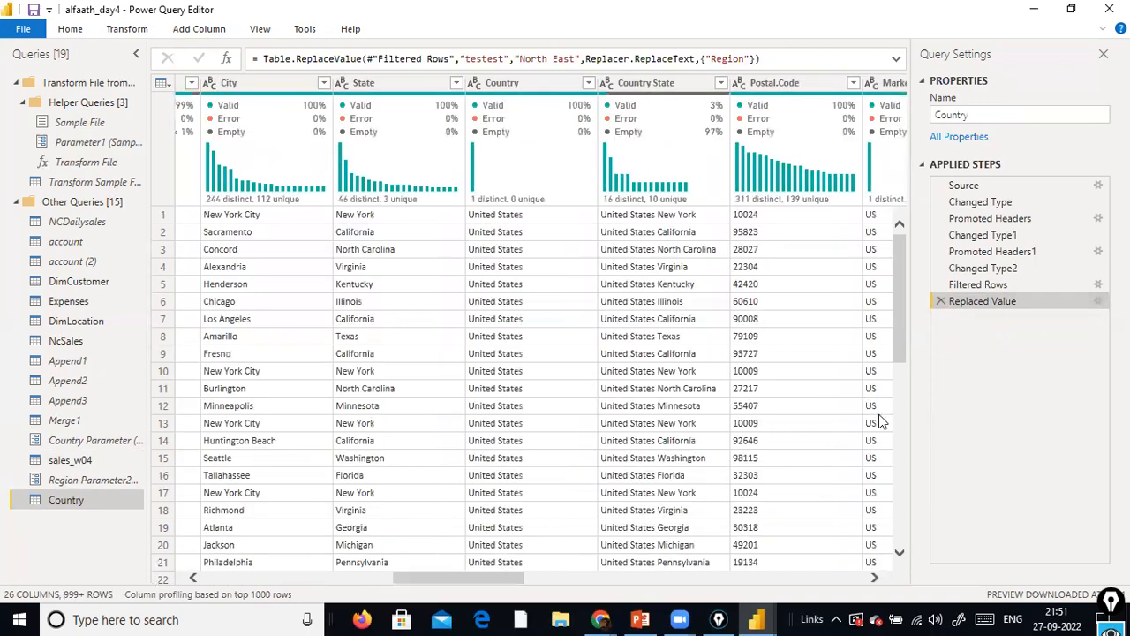
Delete the applied steps Replaced Value and Filtered Rows from the Country query, and add its Country column as a new query
{"action": "left_click", "coordinate": [934, 301]}
{"action": "left_click", "coordinate": [939, 284]}
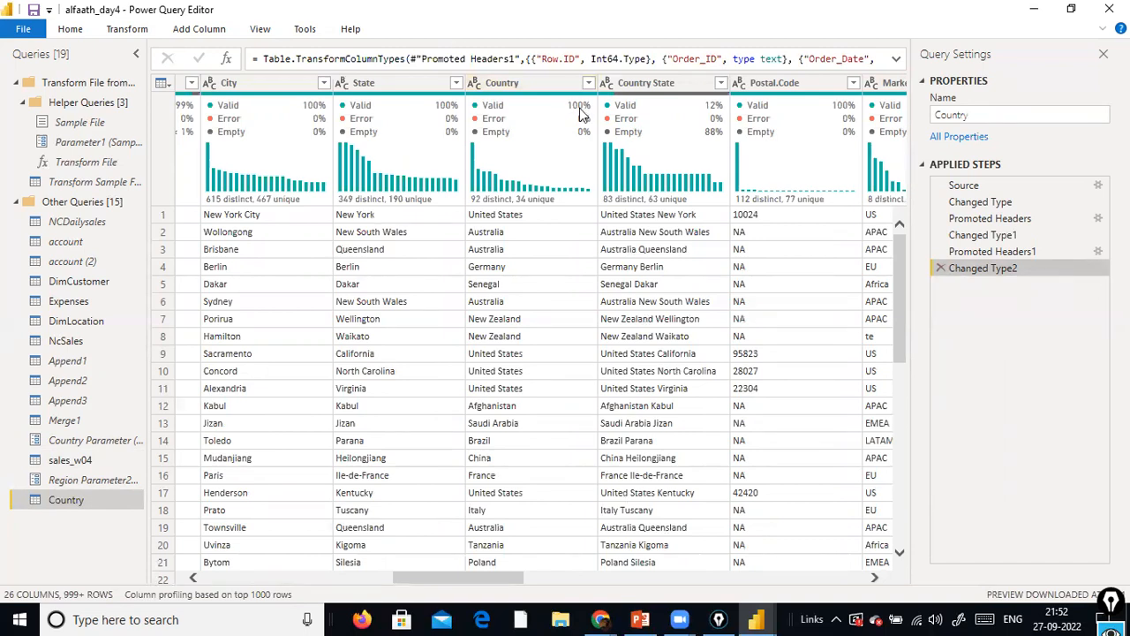
{"action": "right_click", "coordinate": [558, 88]}
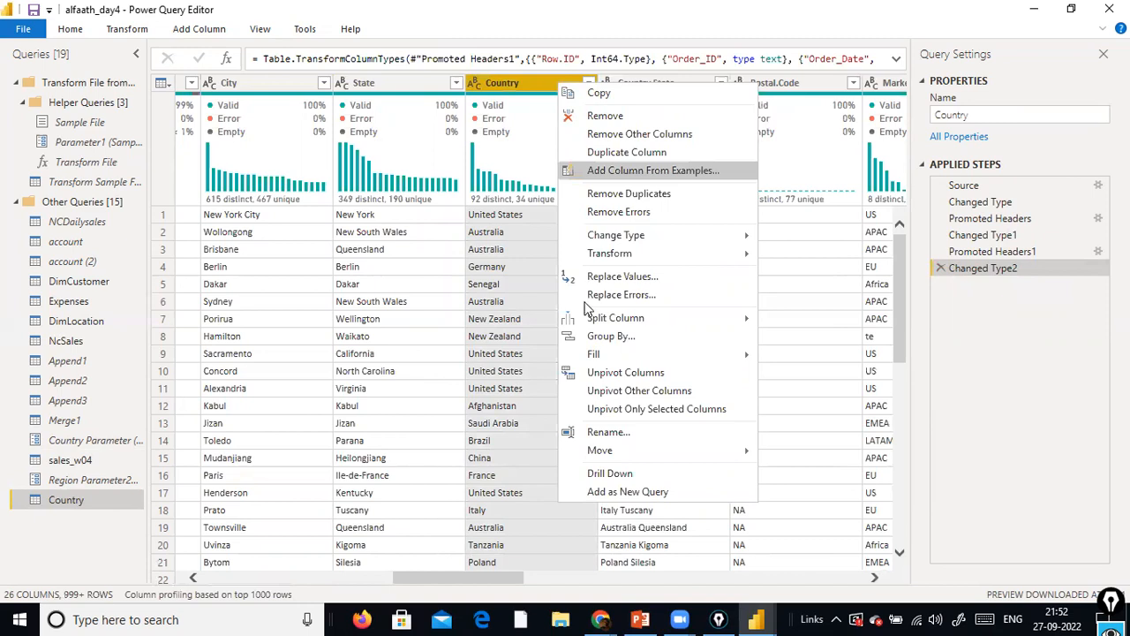
{"action": "left_click", "coordinate": [642, 495]}
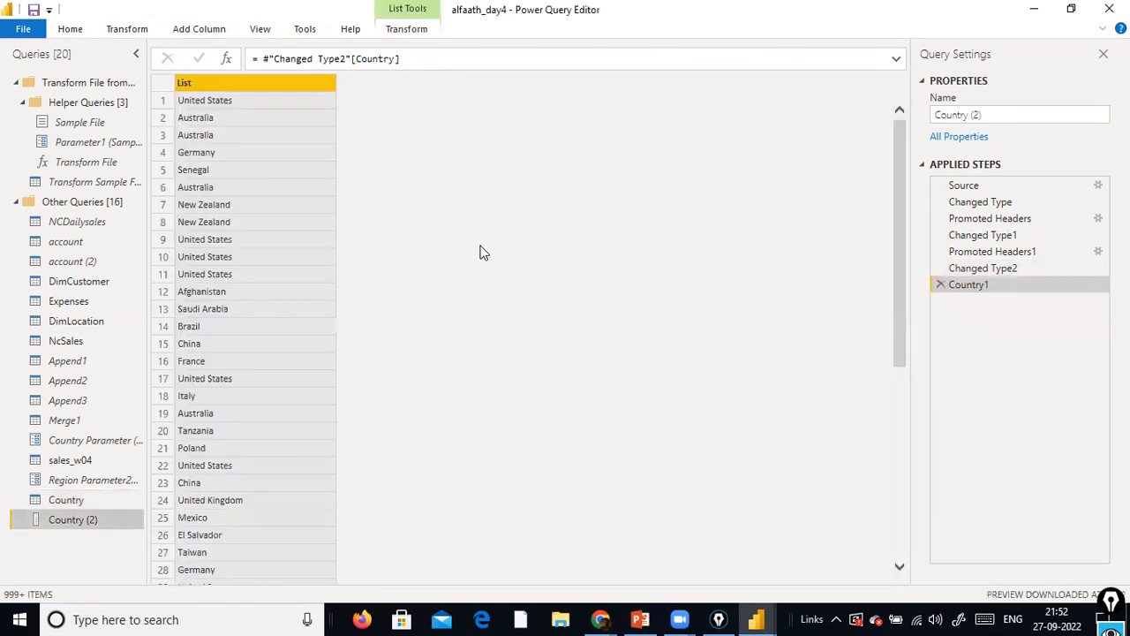
{"action": "scroll", "coordinate": [248, 187], "scroll_direction": "down", "scroll_amount": 5}
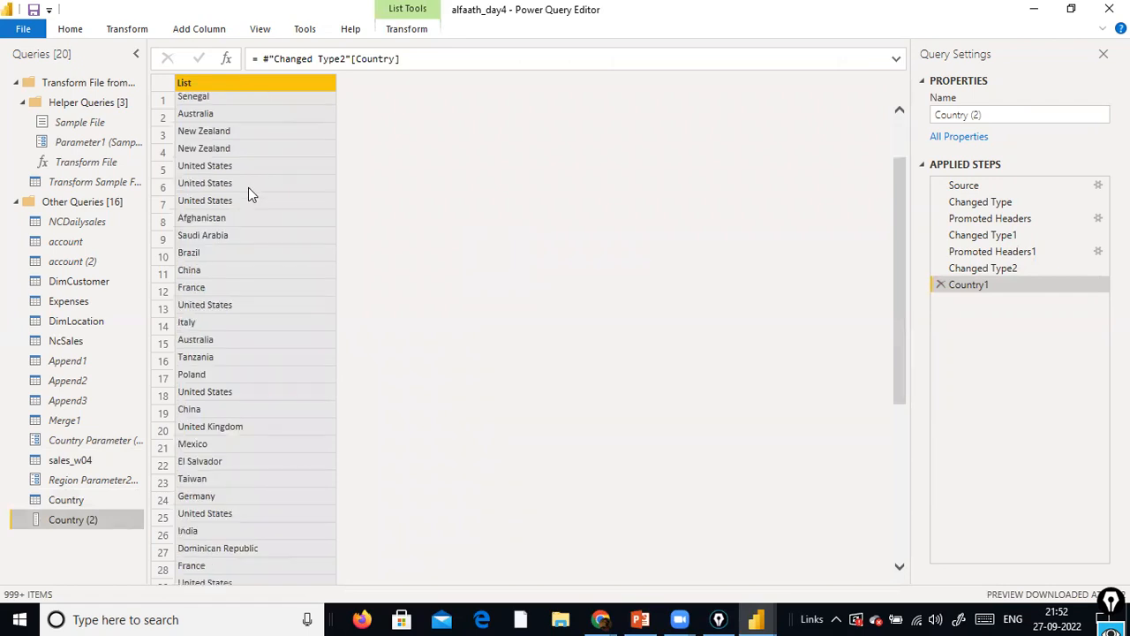
{"action": "scroll", "coordinate": [248, 191], "scroll_direction": "down", "scroll_amount": 3}
{"action": "scroll", "coordinate": [248, 192], "scroll_direction": "up", "scroll_amount": 8}
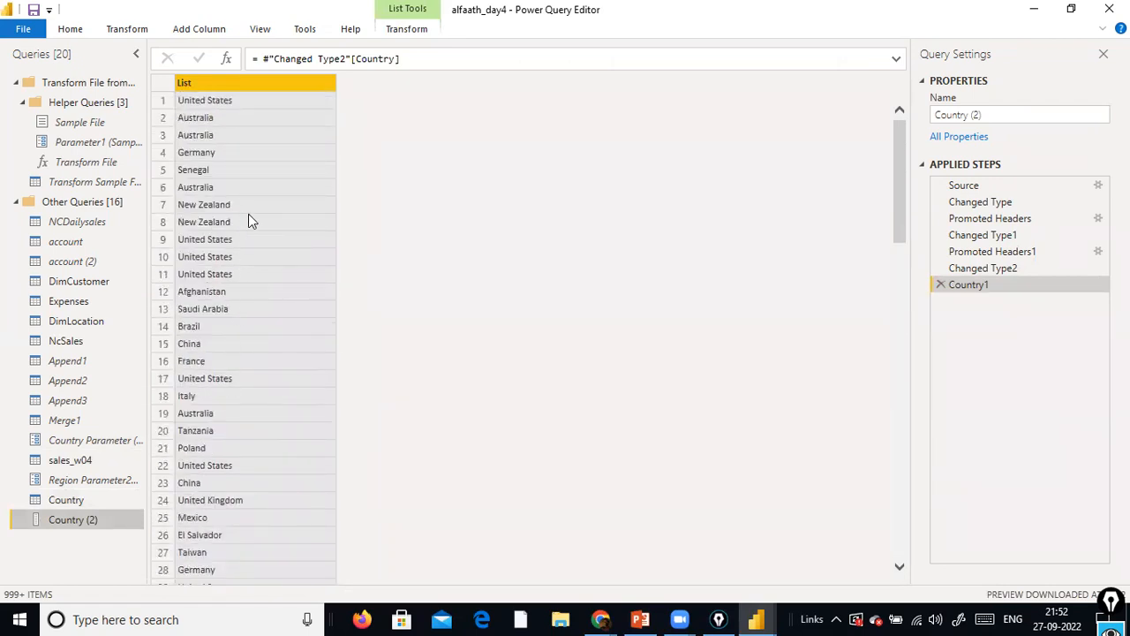
Remove the duplicates from the new country list and look through the remaining values
{"action": "right_click", "coordinate": [286, 81]}
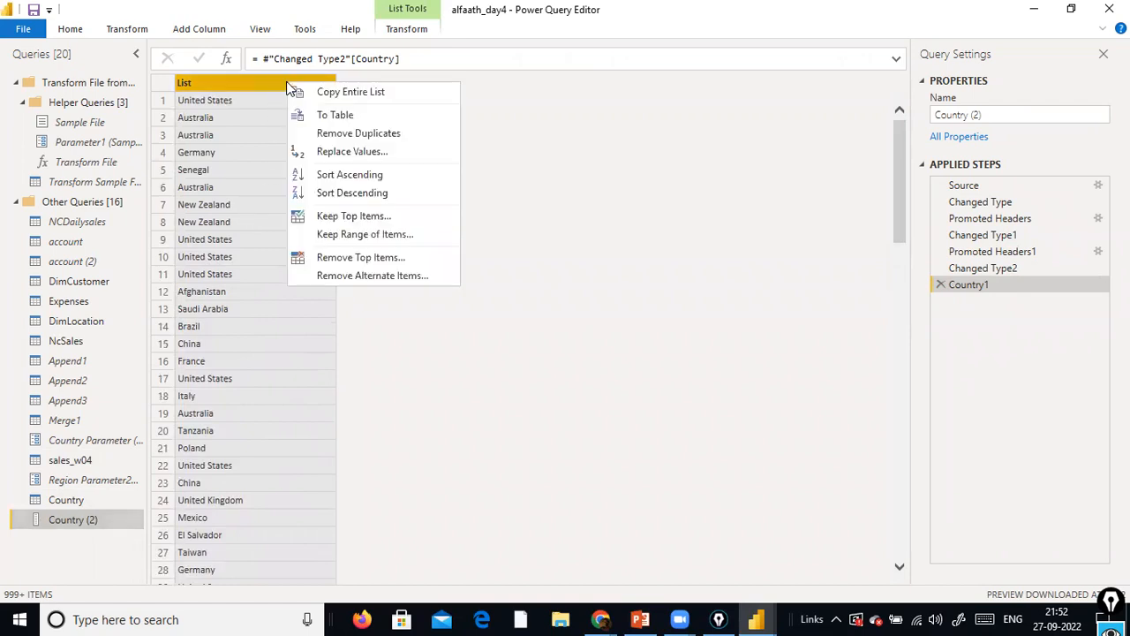
{"action": "left_click", "coordinate": [340, 134]}
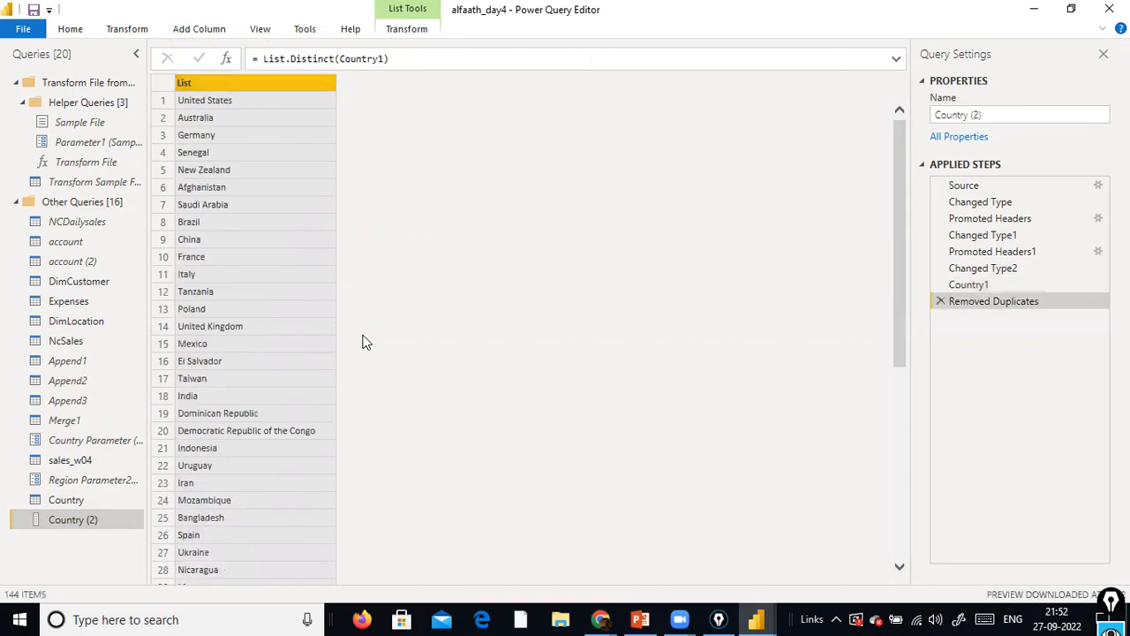
{"action": "scroll", "coordinate": [343, 342], "scroll_direction": "down", "scroll_amount": 7}
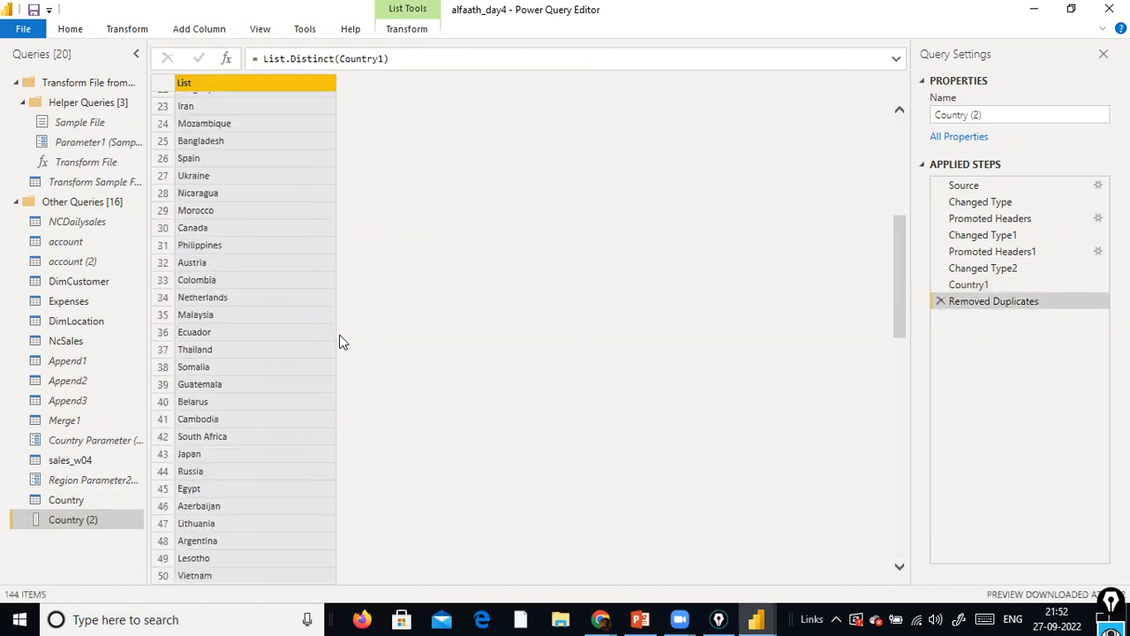
{"action": "scroll", "coordinate": [343, 343], "scroll_direction": "up", "scroll_amount": 7}
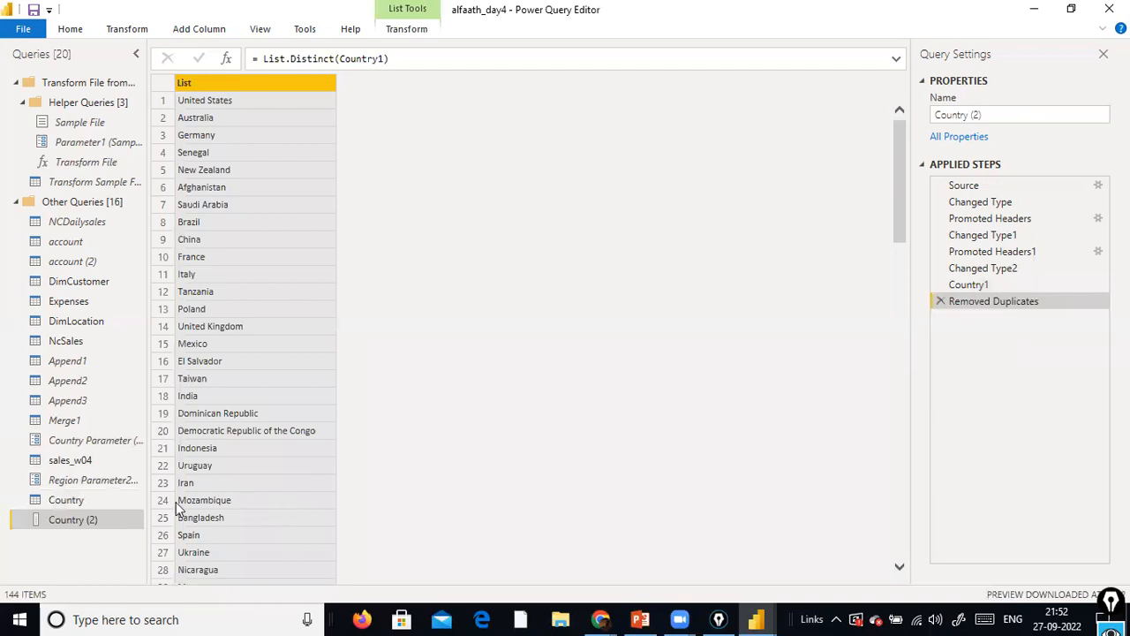
Rename the Country (2) list query as Country Query
{"action": "right_click", "coordinate": [76, 522]}
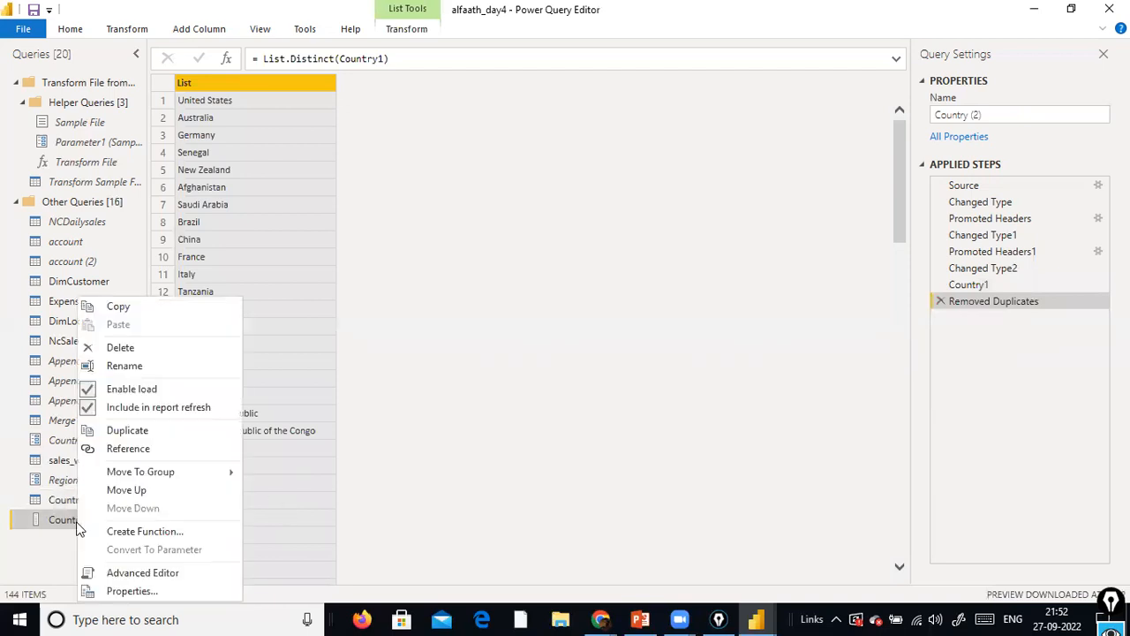
{"action": "left_click", "coordinate": [149, 374]}
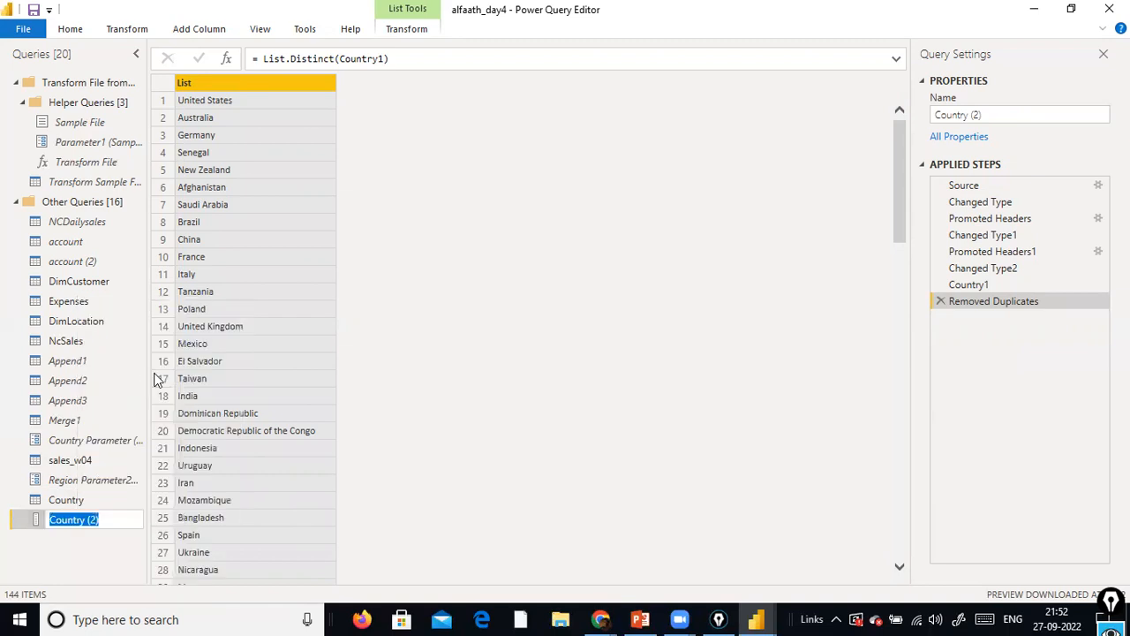
{"action": "type", "text": "Country Query"}
{"action": "key", "text": "Return"}
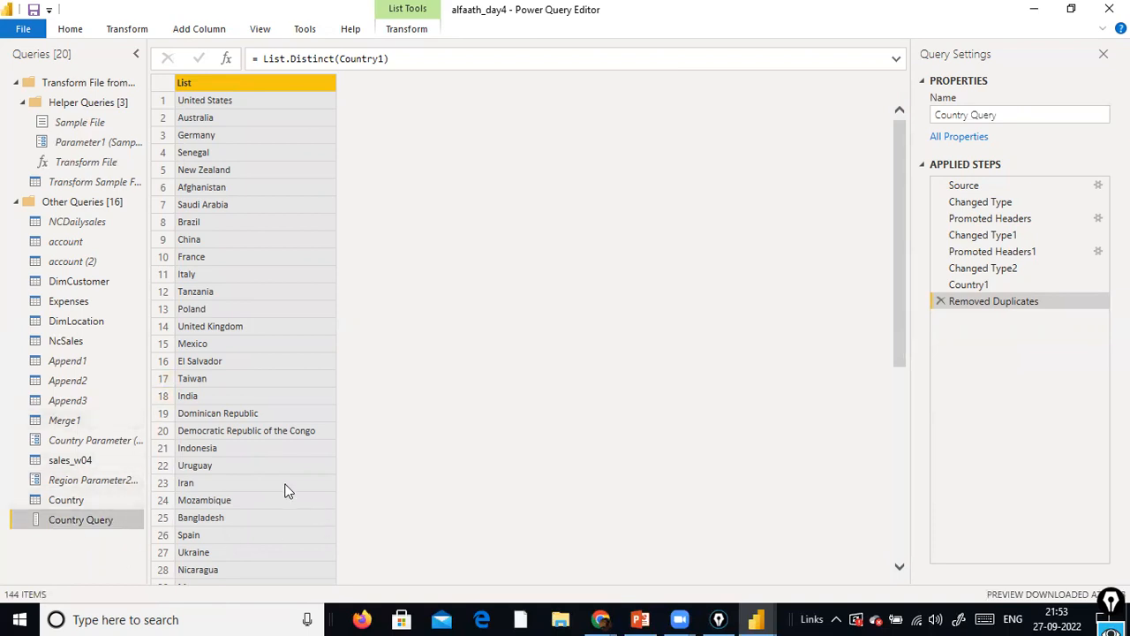
Set Country Parameter's suggested values to come from a query, and choose Country Query as the source
{"action": "left_click", "coordinate": [130, 443]}
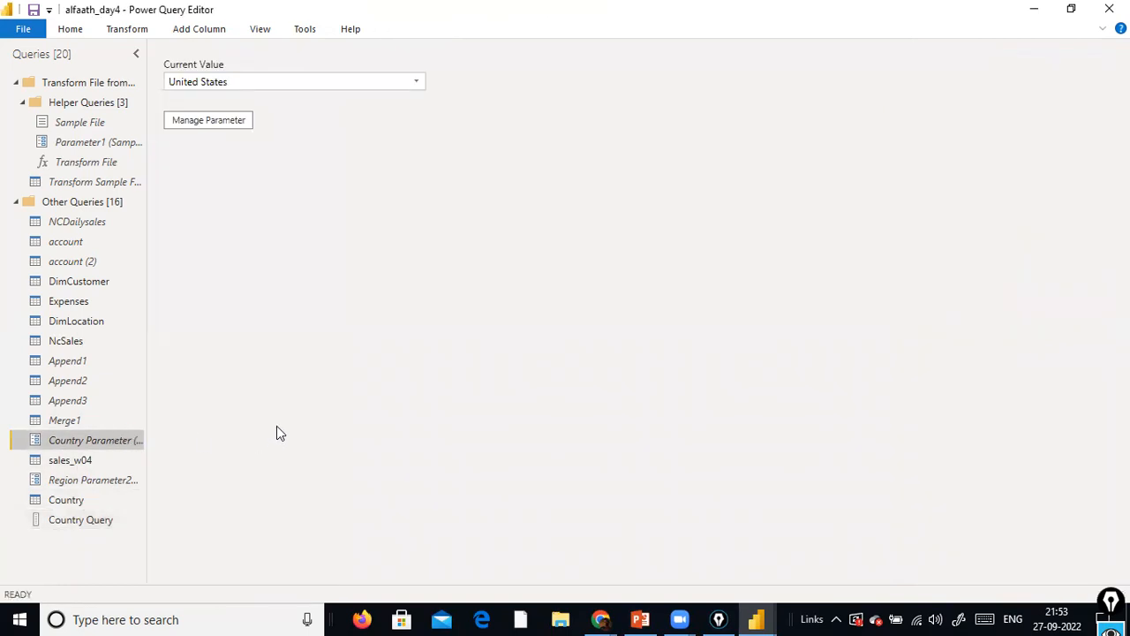
{"action": "left_click", "coordinate": [187, 123]}
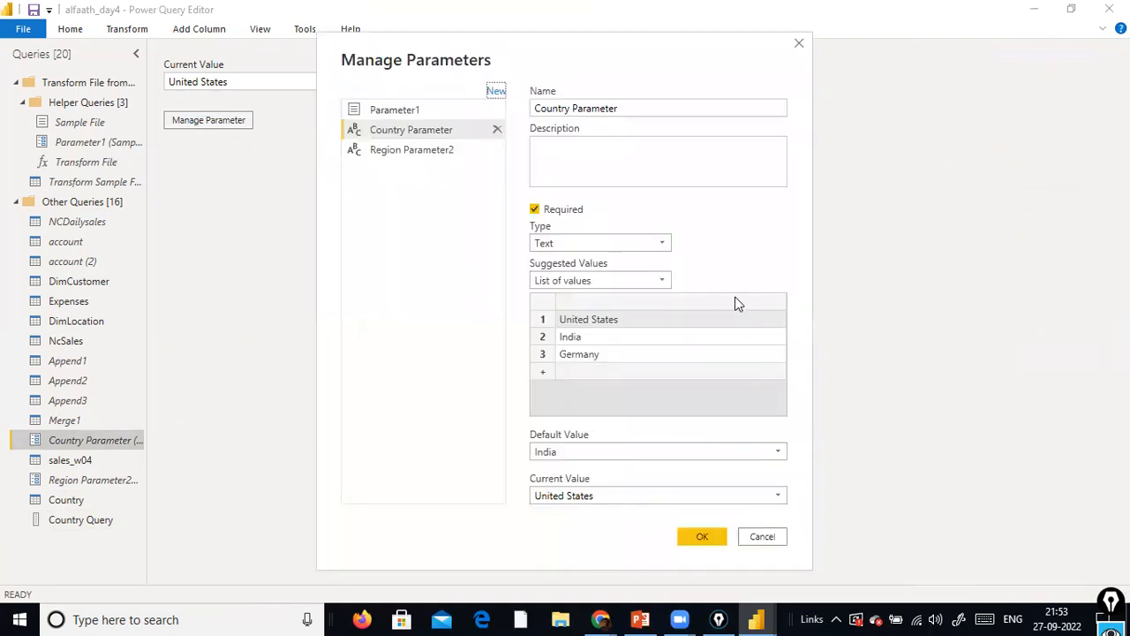
{"action": "left_click", "coordinate": [662, 280]}
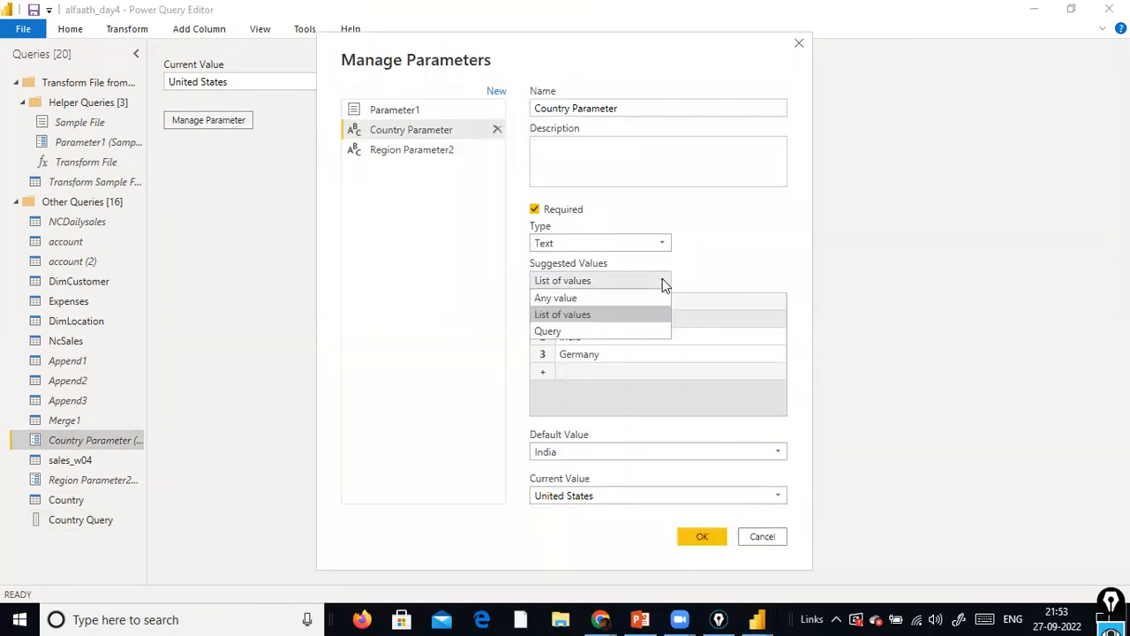
{"action": "left_click", "coordinate": [594, 326]}
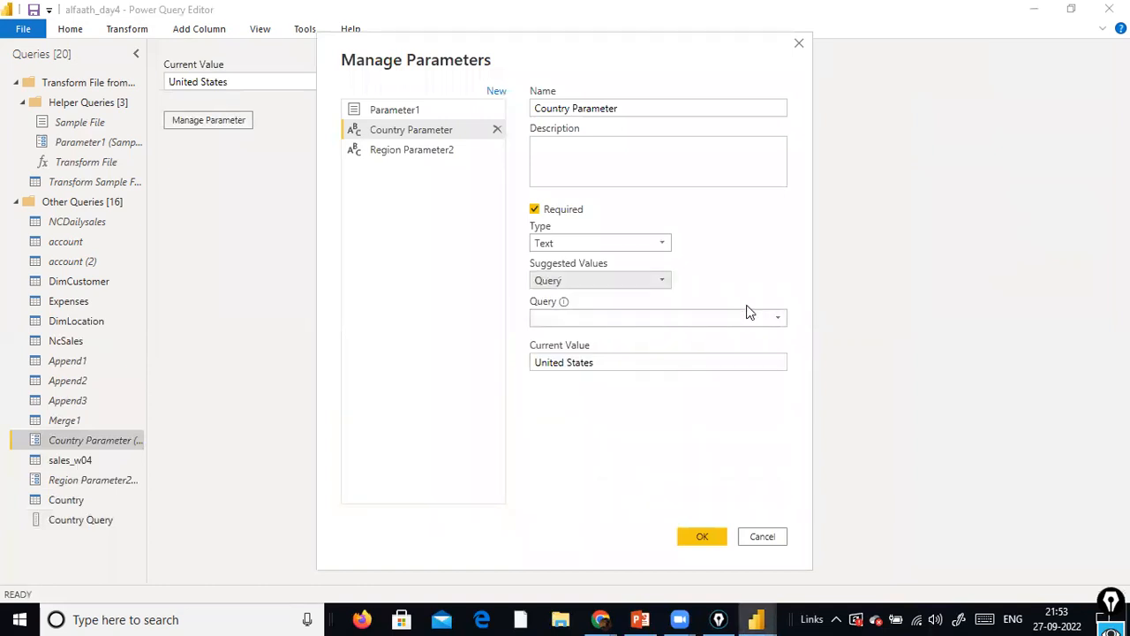
{"action": "left_click", "coordinate": [777, 318]}
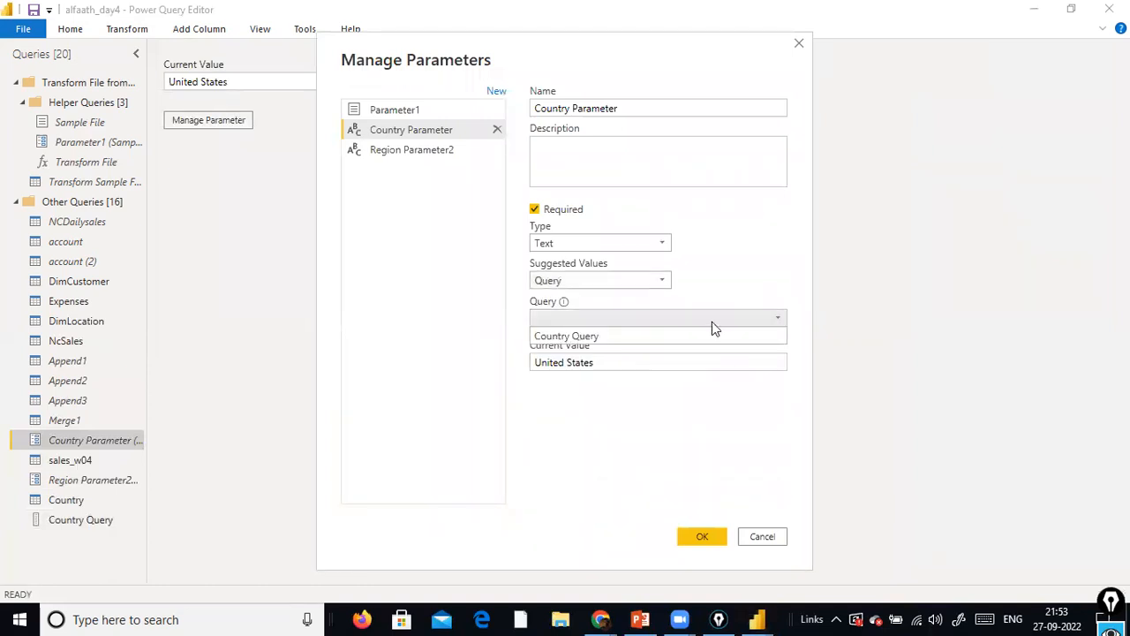
{"action": "left_click", "coordinate": [595, 337]}
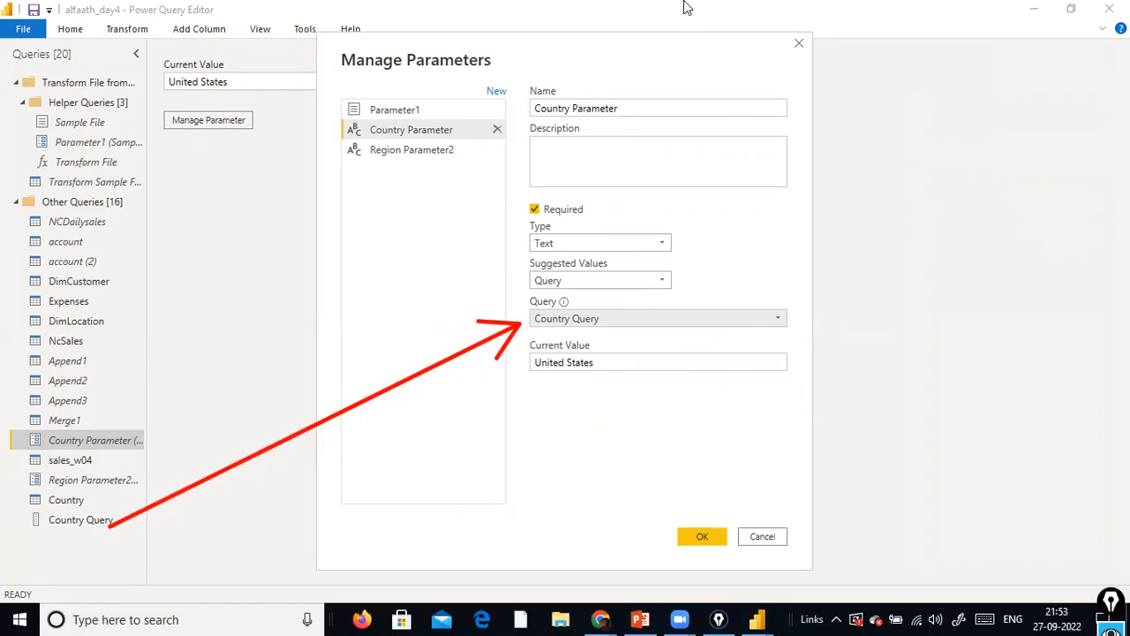
{"action": "left_click", "coordinate": [705, 538]}
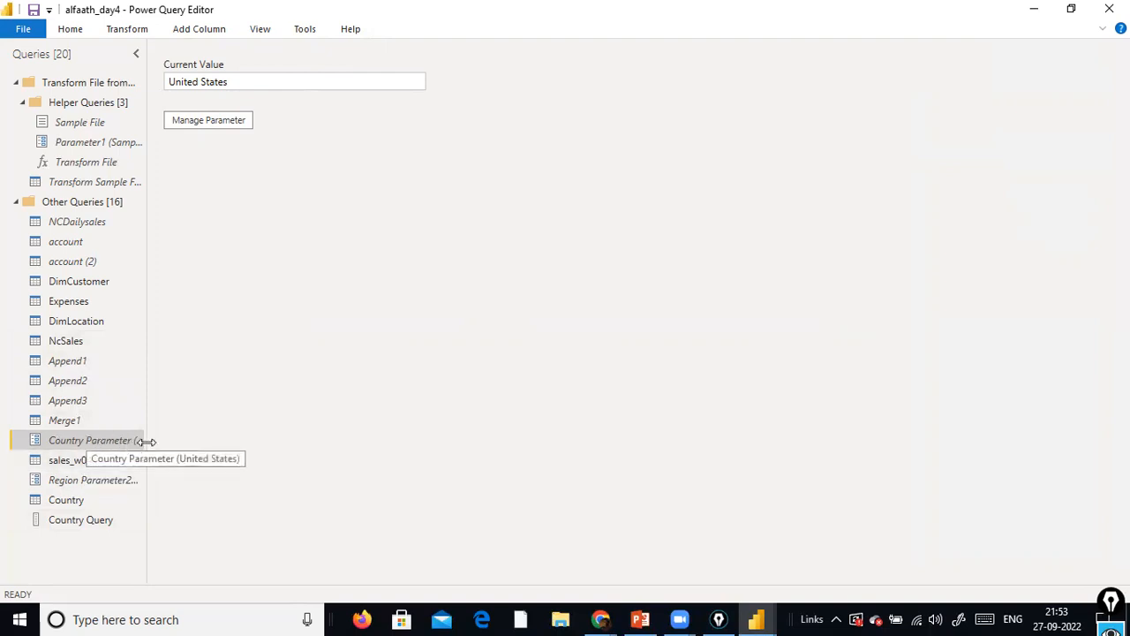
Review the applied steps Filtered Rows1 and Filtered Rows2 of the sales_w04 query
{"action": "left_click", "coordinate": [79, 465]}
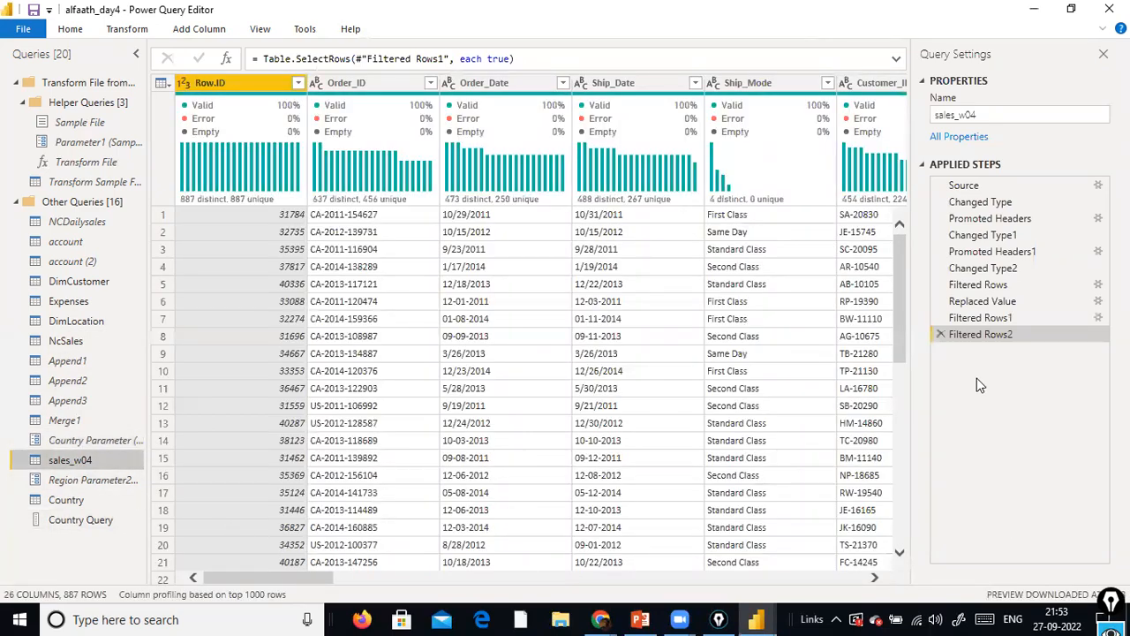
{"action": "left_click_drag", "start_coordinate": [961, 102], "coordinate": [972, 325]}
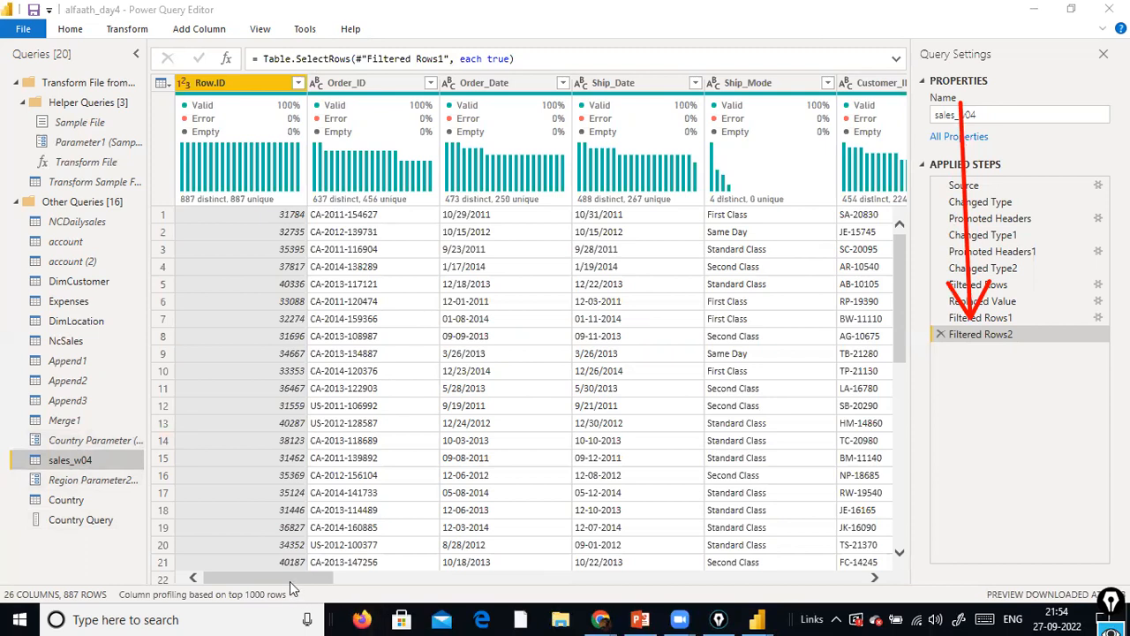
{"action": "left_click_drag", "start_coordinate": [289, 579], "coordinate": [361, 581]}
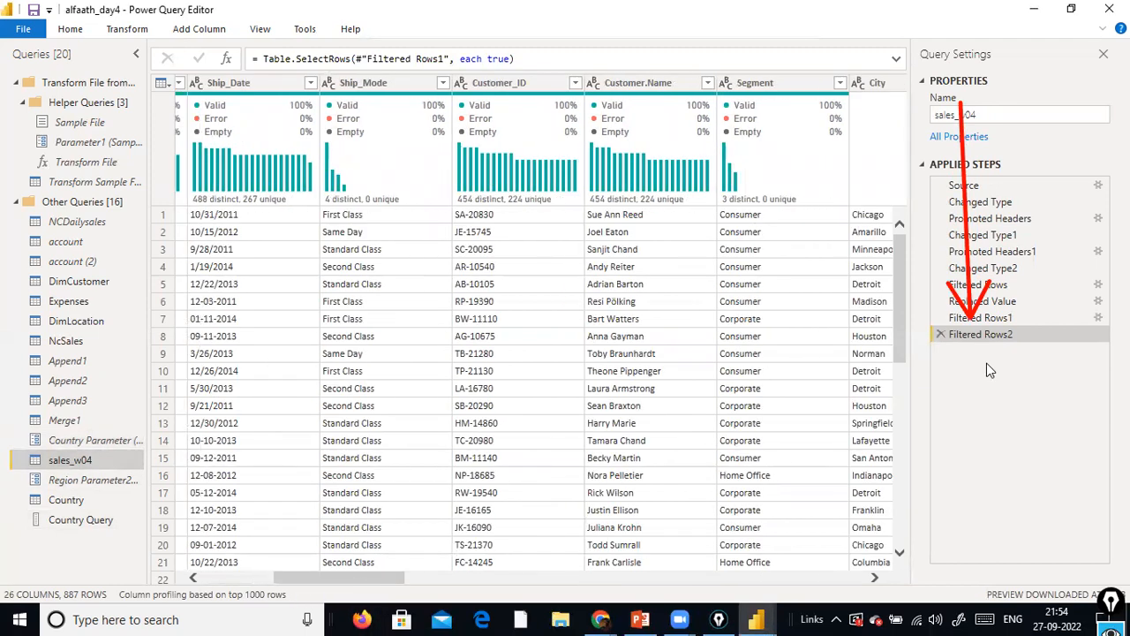
{"action": "left_click", "coordinate": [998, 320]}
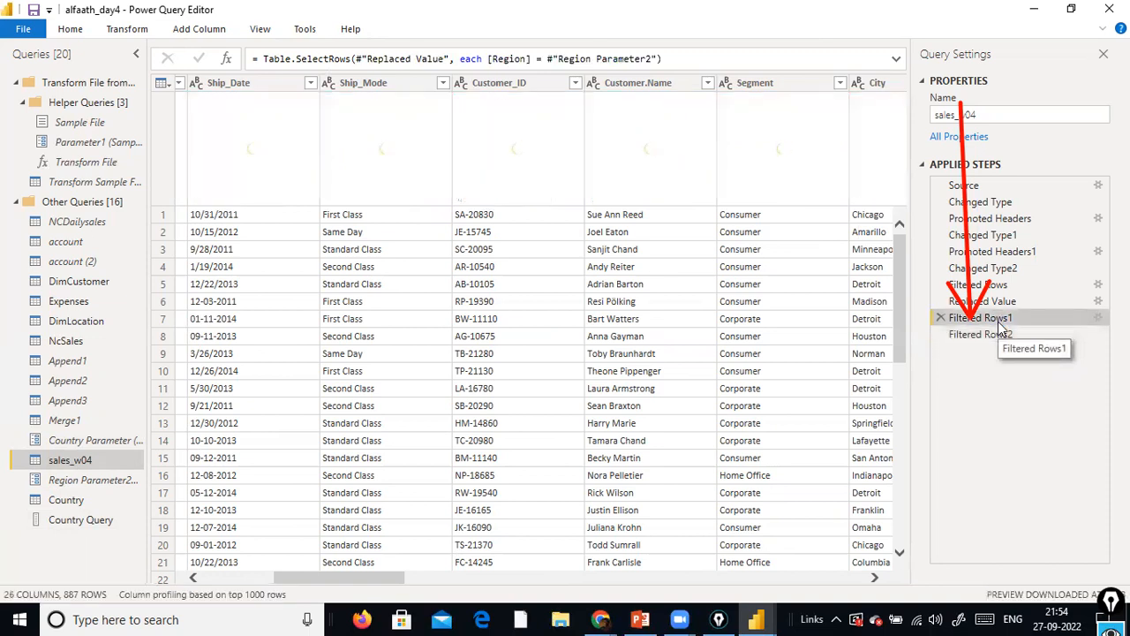
{"action": "left_click", "coordinate": [1001, 334]}
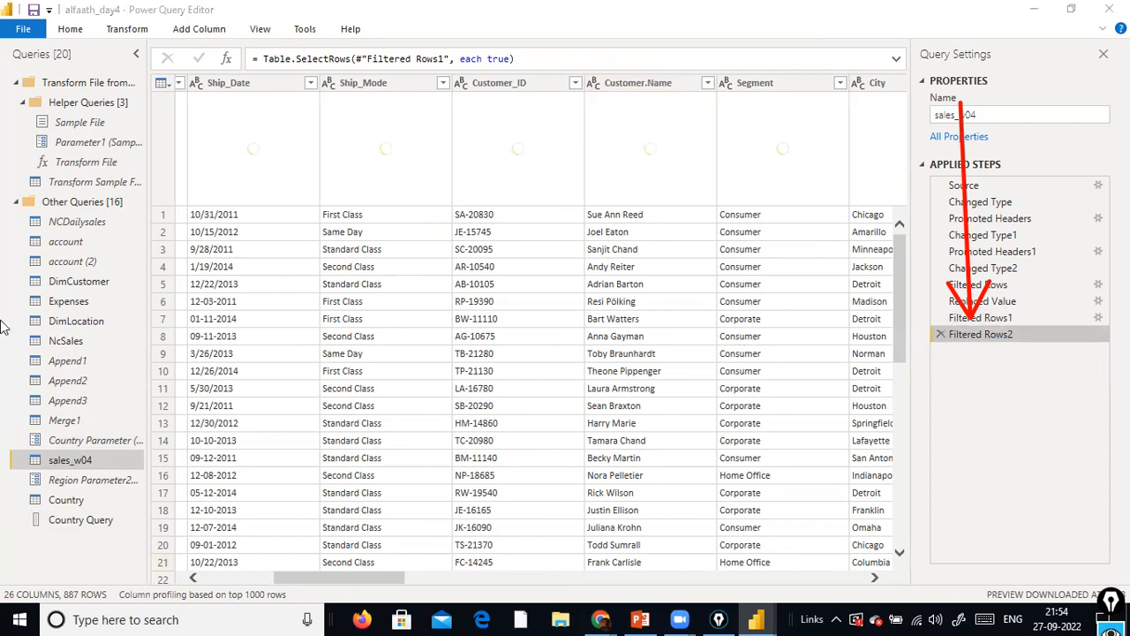
Close the query editor while applying the changes, and open the report's parameters for editing in Power BI Desktop
{"action": "left_click", "coordinate": [23, 28]}
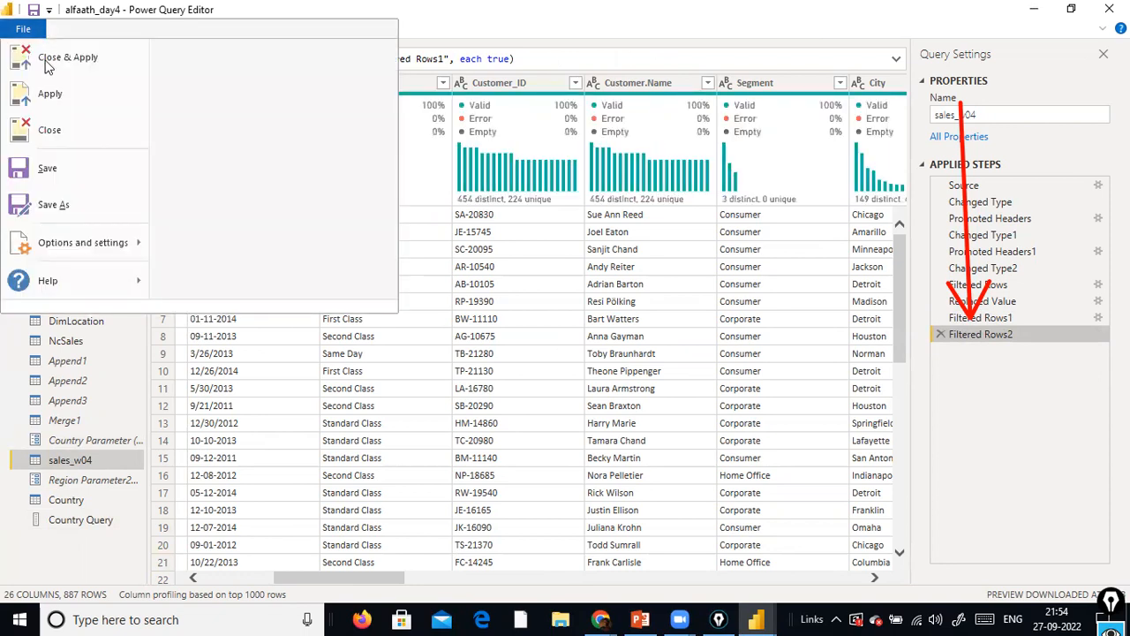
{"action": "left_click", "coordinate": [49, 67]}
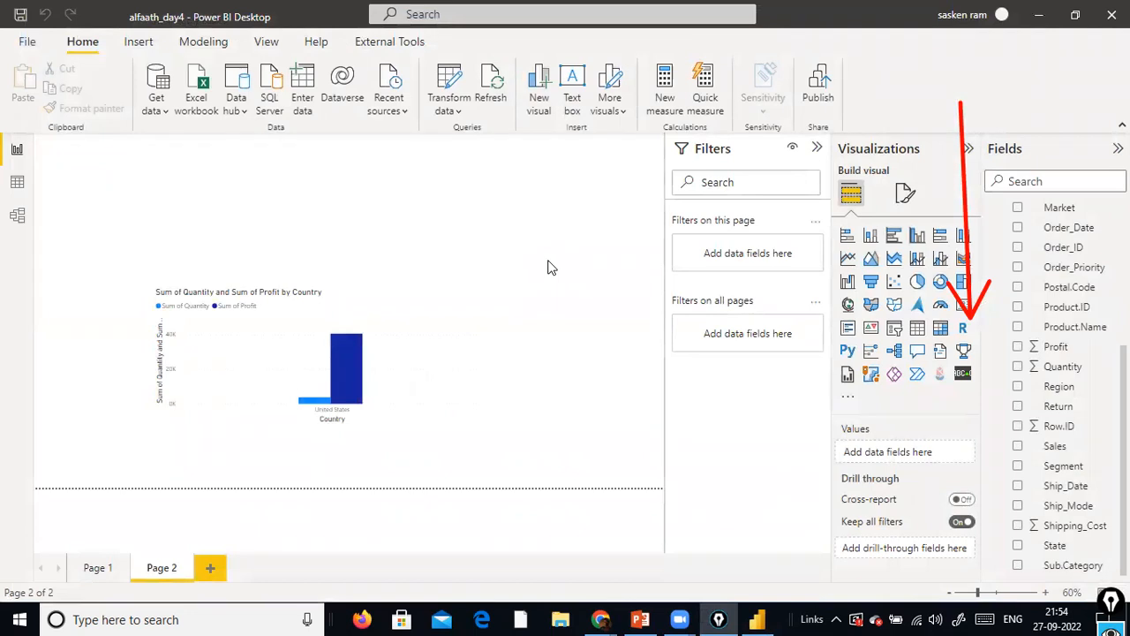
{"action": "left_click", "coordinate": [458, 113]}
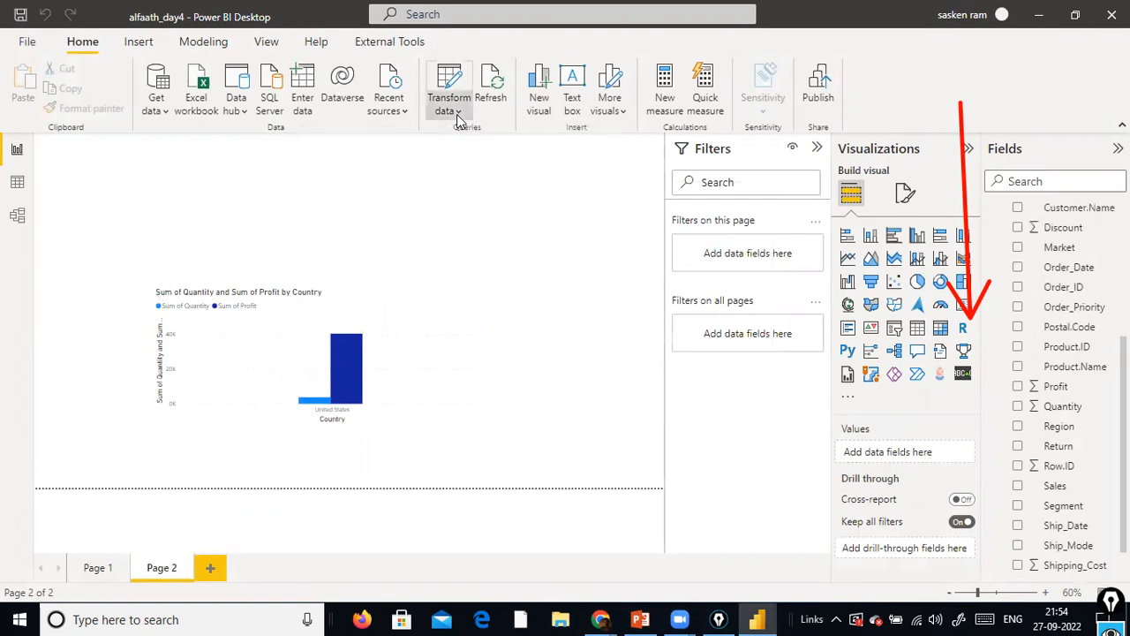
{"action": "left_click", "coordinate": [489, 195]}
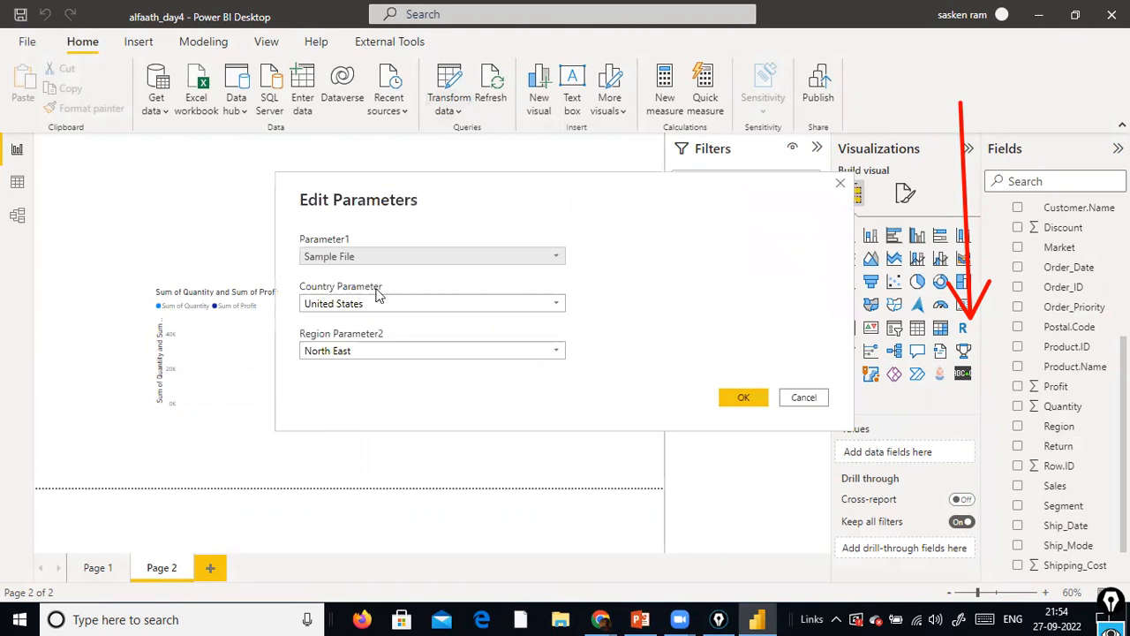
Examine the list of countries offered as values for Country Parameter
{"action": "left_click", "coordinate": [558, 306]}
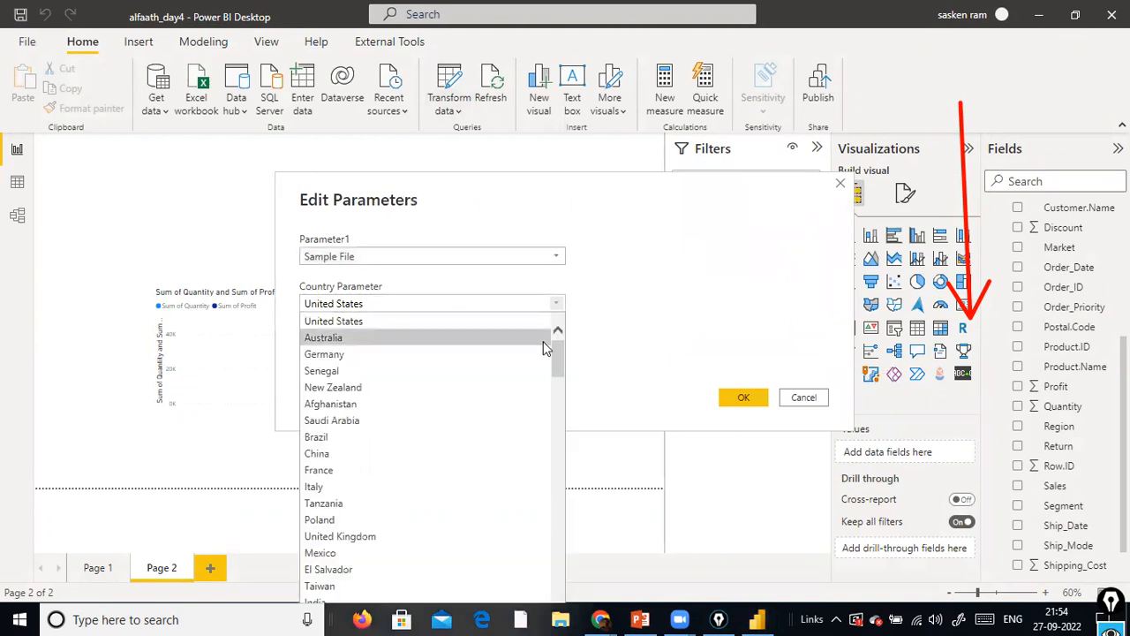
{"action": "left_click", "coordinate": [661, 194]}
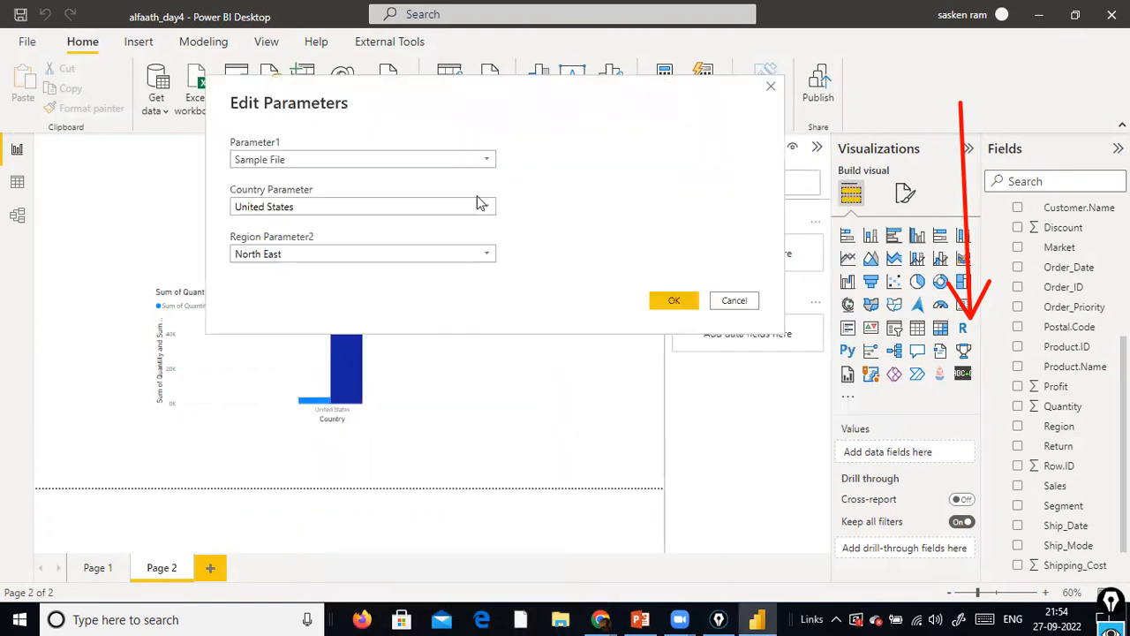
{"action": "left_click", "coordinate": [495, 211]}
{"action": "scroll", "coordinate": [459, 362], "scroll_direction": "down", "scroll_amount": 15}
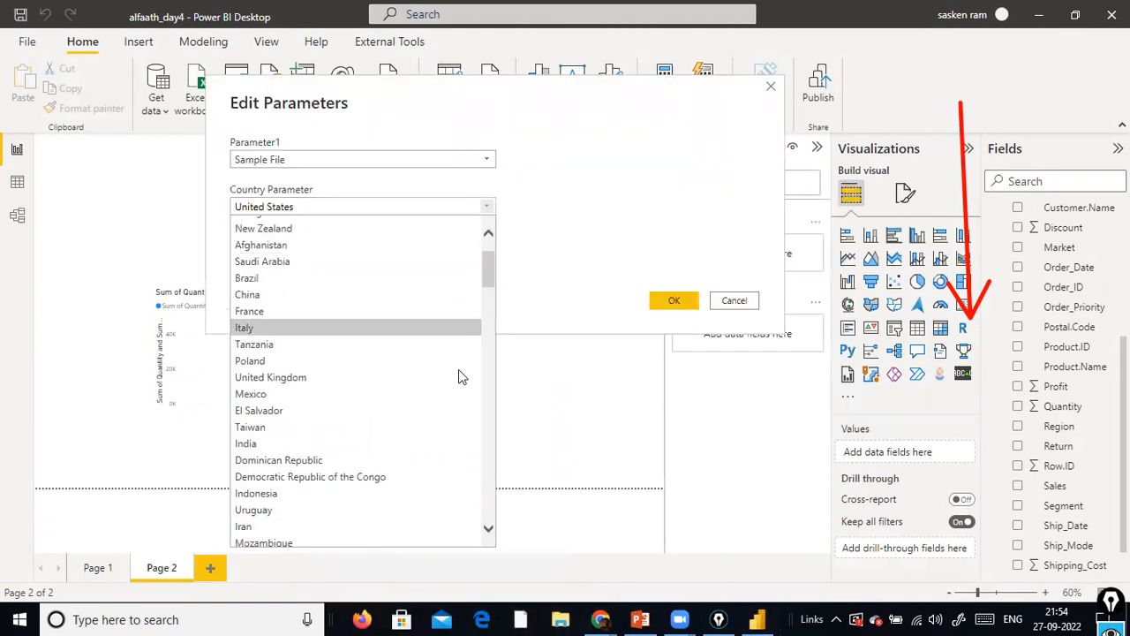
{"action": "scroll", "coordinate": [461, 341], "scroll_direction": "down", "scroll_amount": 20}
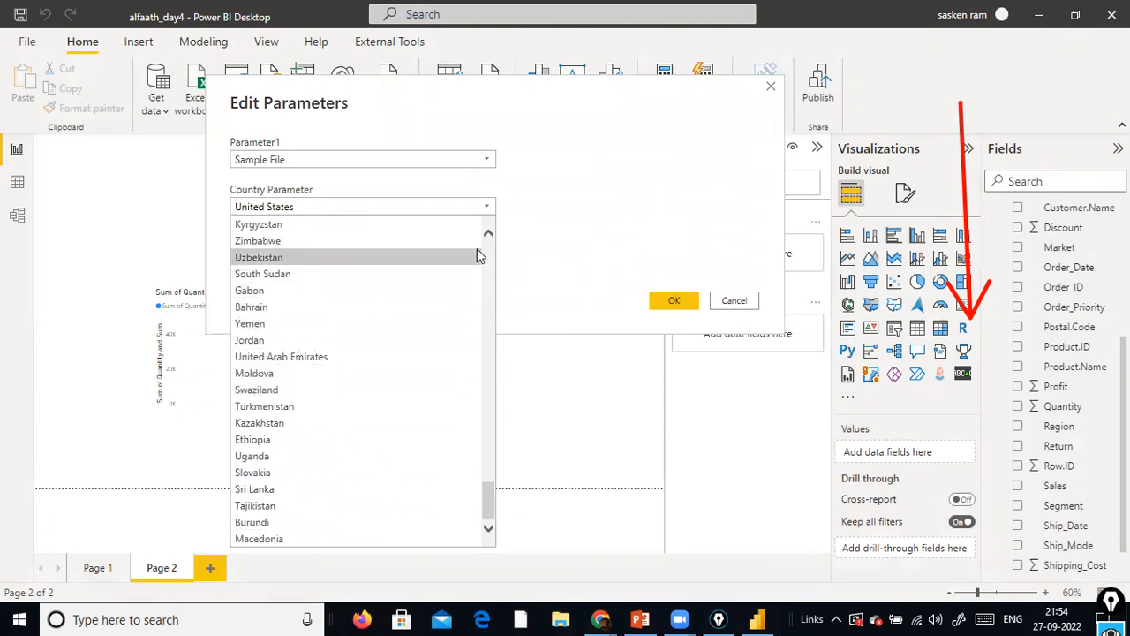
{"action": "scroll", "coordinate": [490, 253], "scroll_direction": "up", "scroll_amount": 6}
{"action": "scroll", "coordinate": [492, 254], "scroll_direction": "up", "scroll_amount": 20}
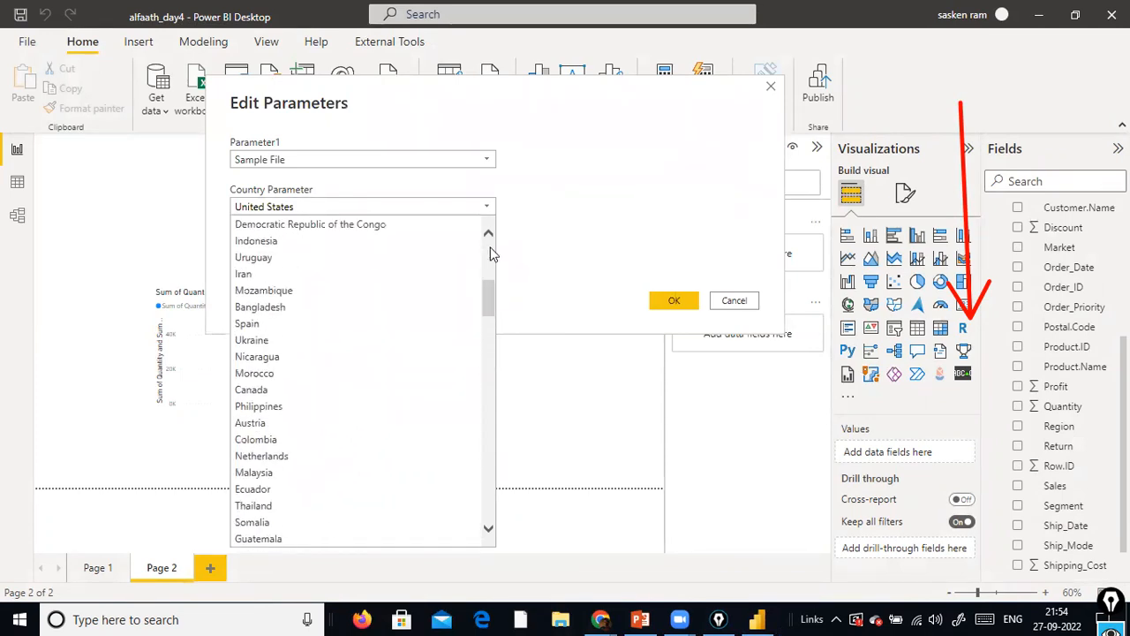
{"action": "left_click", "coordinate": [508, 219]}
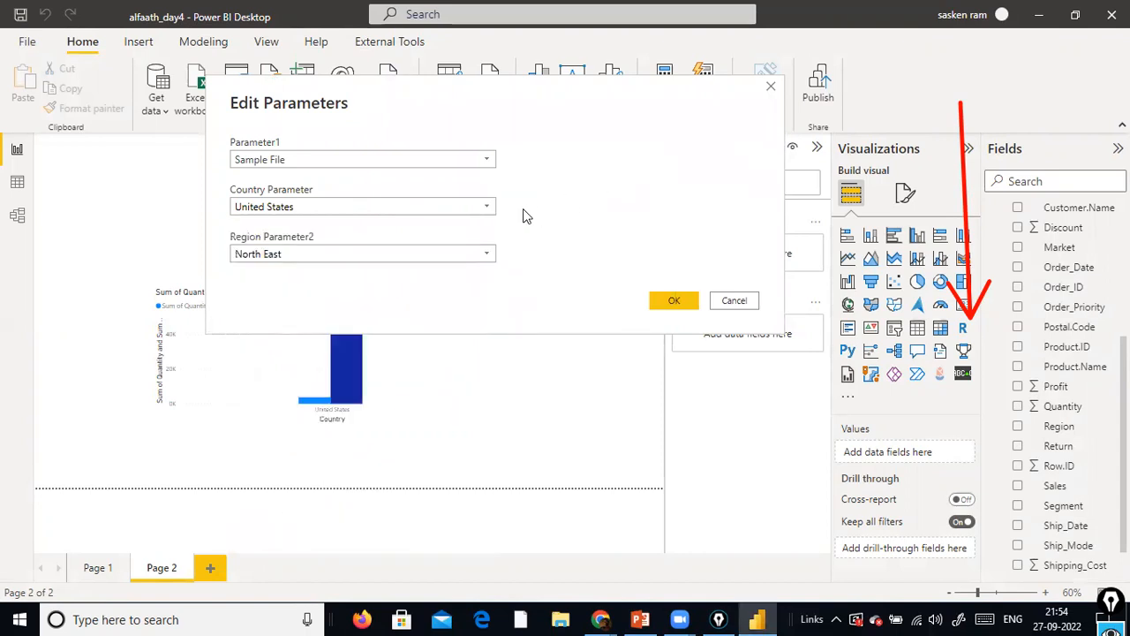
{"action": "left_click", "coordinate": [499, 216]}
{"action": "scroll", "coordinate": [492, 265], "scroll_direction": "down", "scroll_amount": 4}
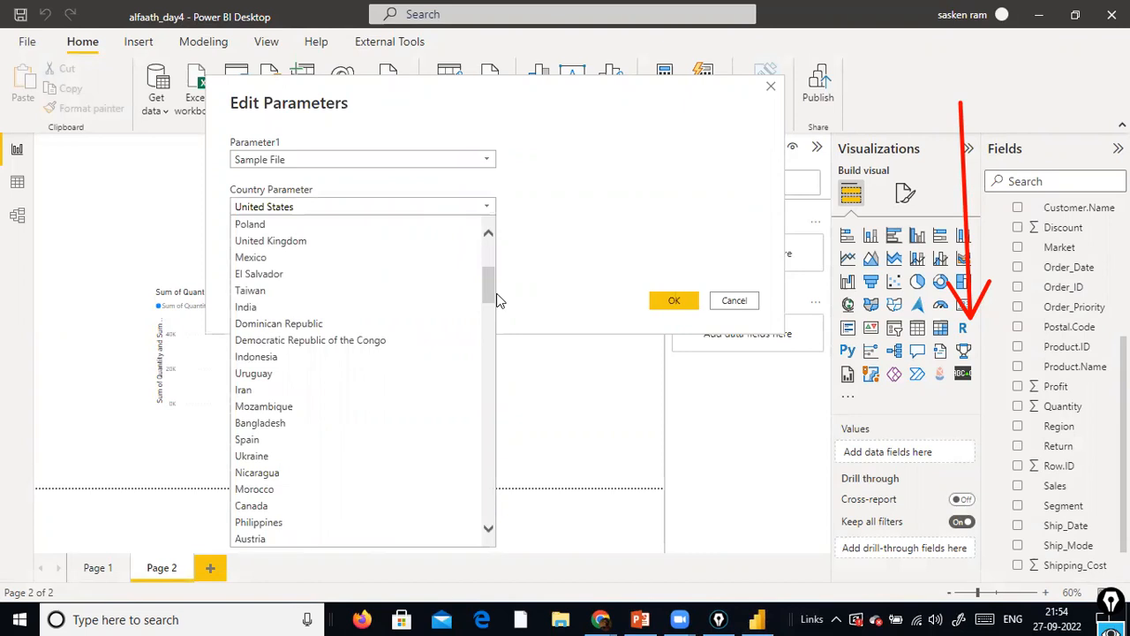
{"action": "left_click", "coordinate": [489, 238]}
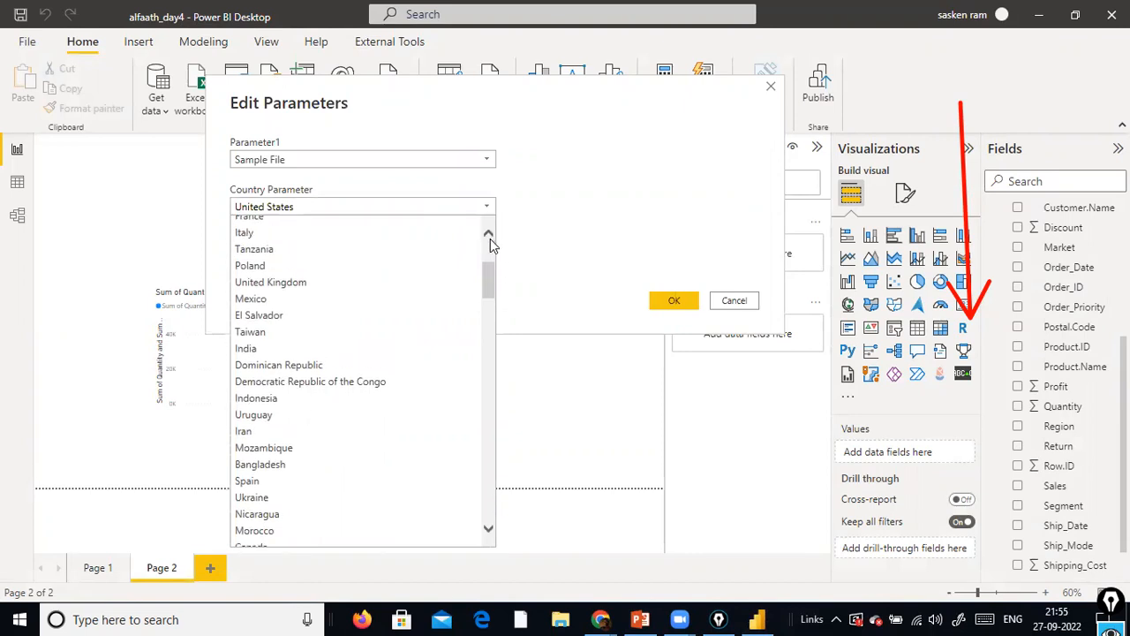
{"action": "left_click", "coordinate": [489, 234]}
{"action": "left_click_drag", "start_coordinate": [488, 256], "coordinate": [511, 278]}
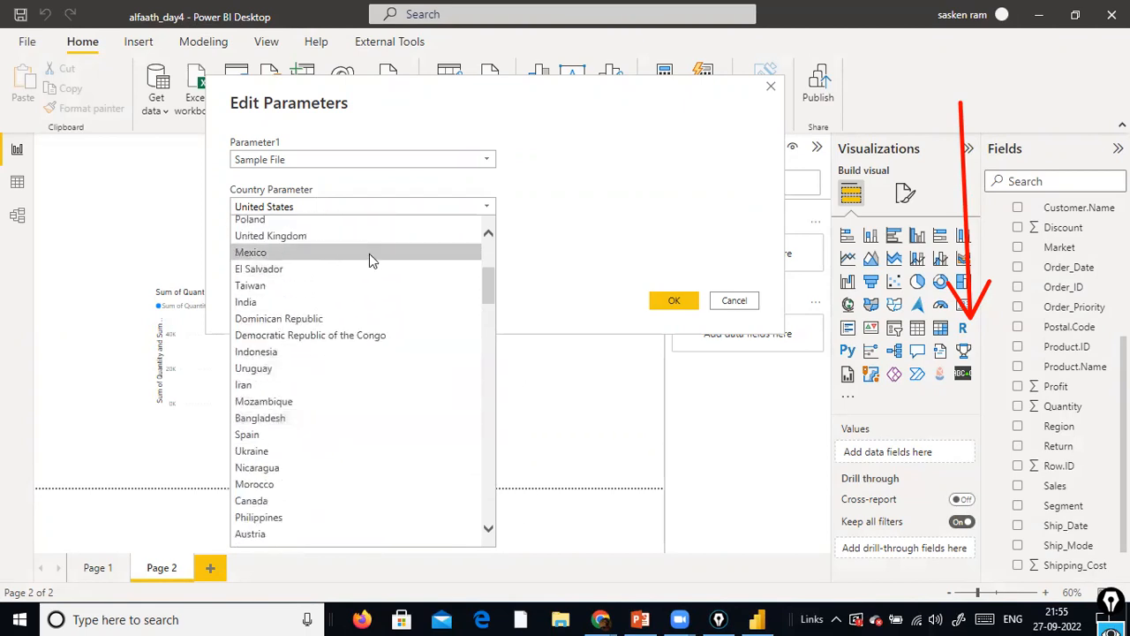
{"action": "left_click", "coordinate": [639, 226]}
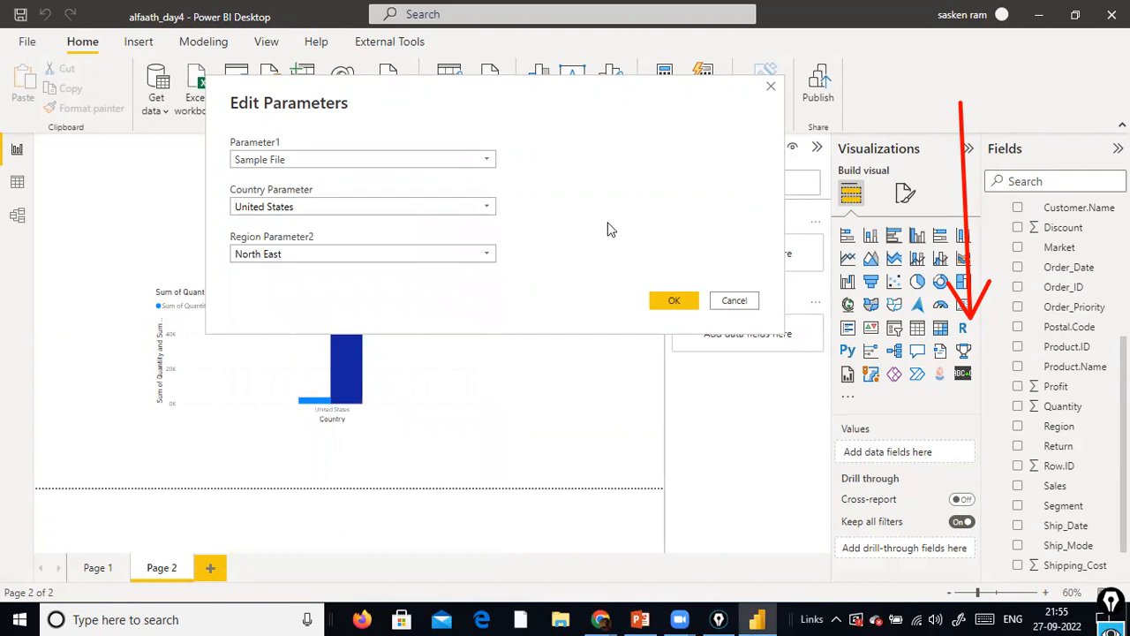
Compare the values offered for Region Parameter2 with those offered for Country Parameter
{"action": "left_click", "coordinate": [484, 252]}
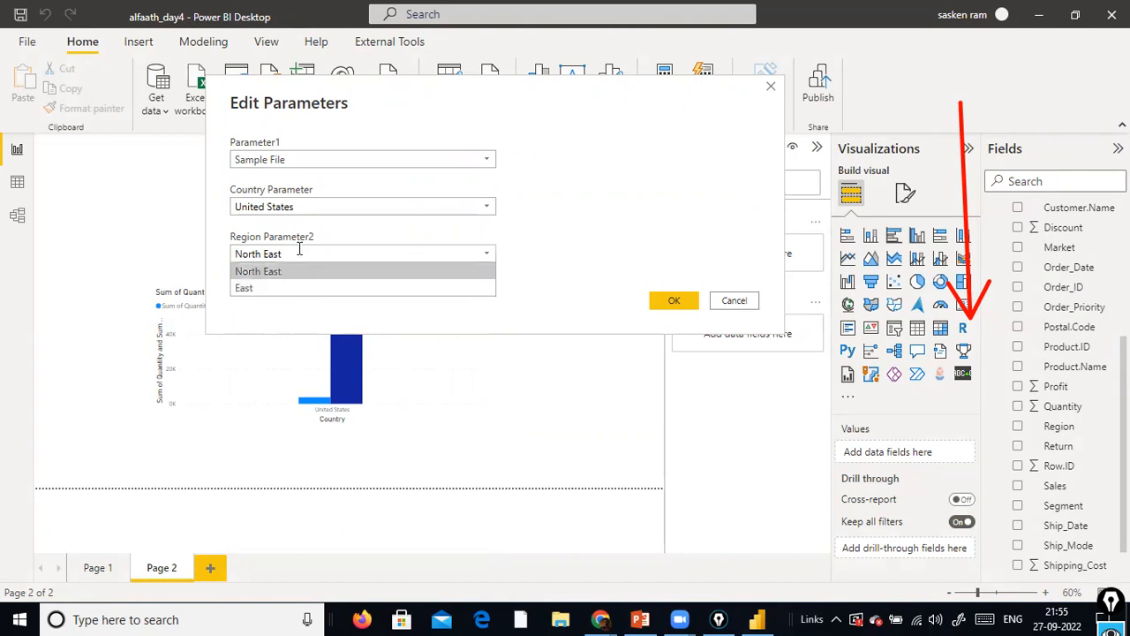
{"action": "left_click", "coordinate": [538, 221]}
{"action": "left_click", "coordinate": [488, 211]}
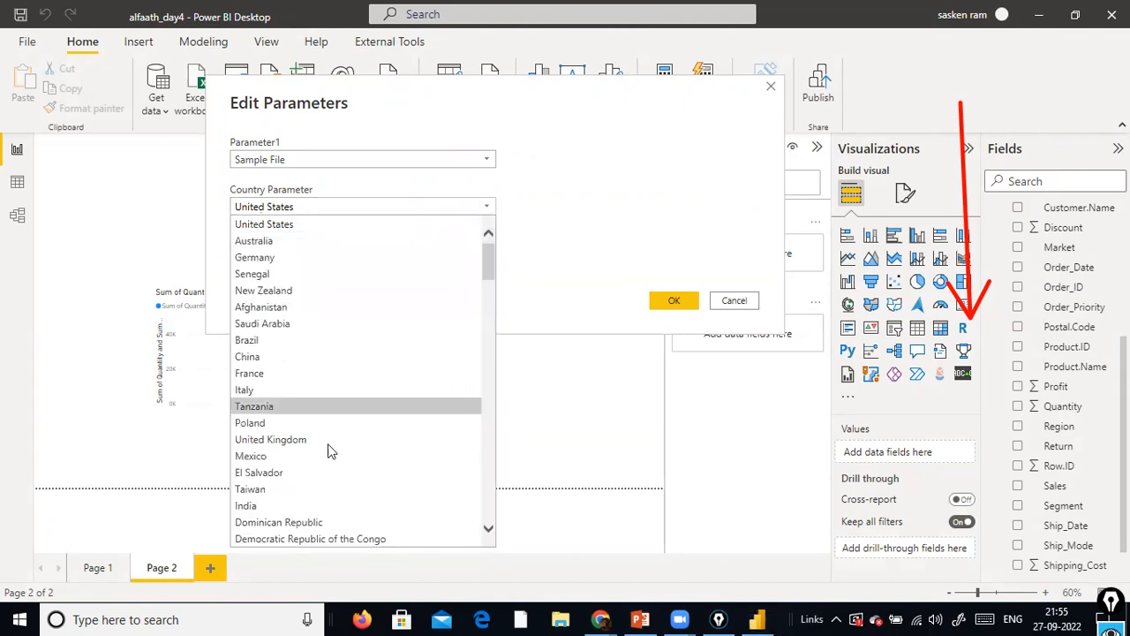
{"action": "left_click", "coordinate": [619, 228]}
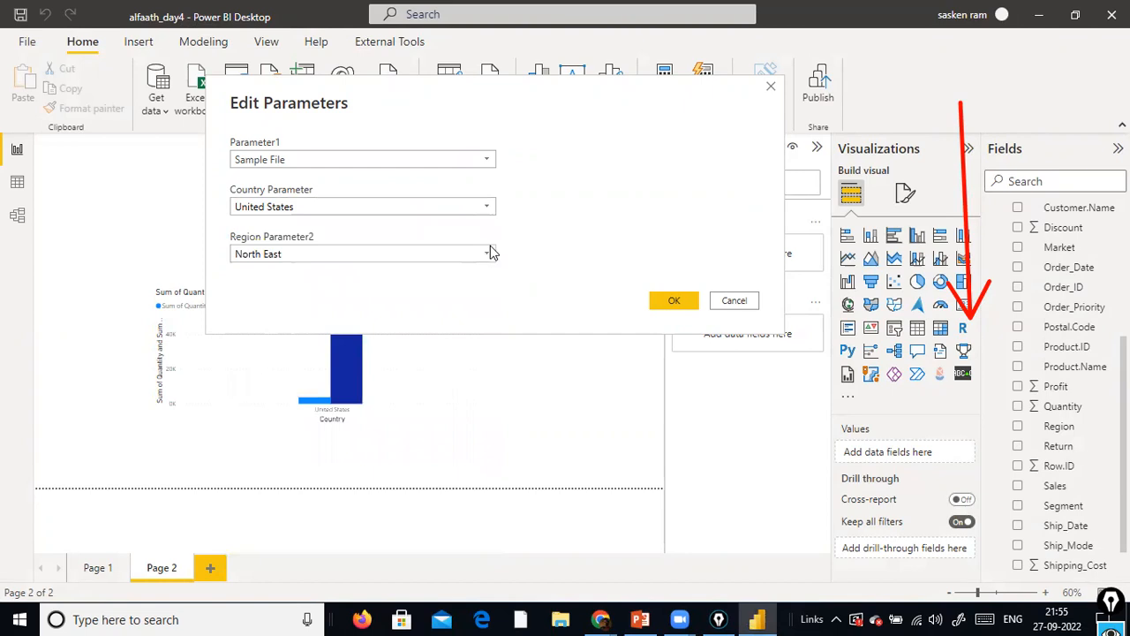
{"action": "left_click", "coordinate": [487, 253]}
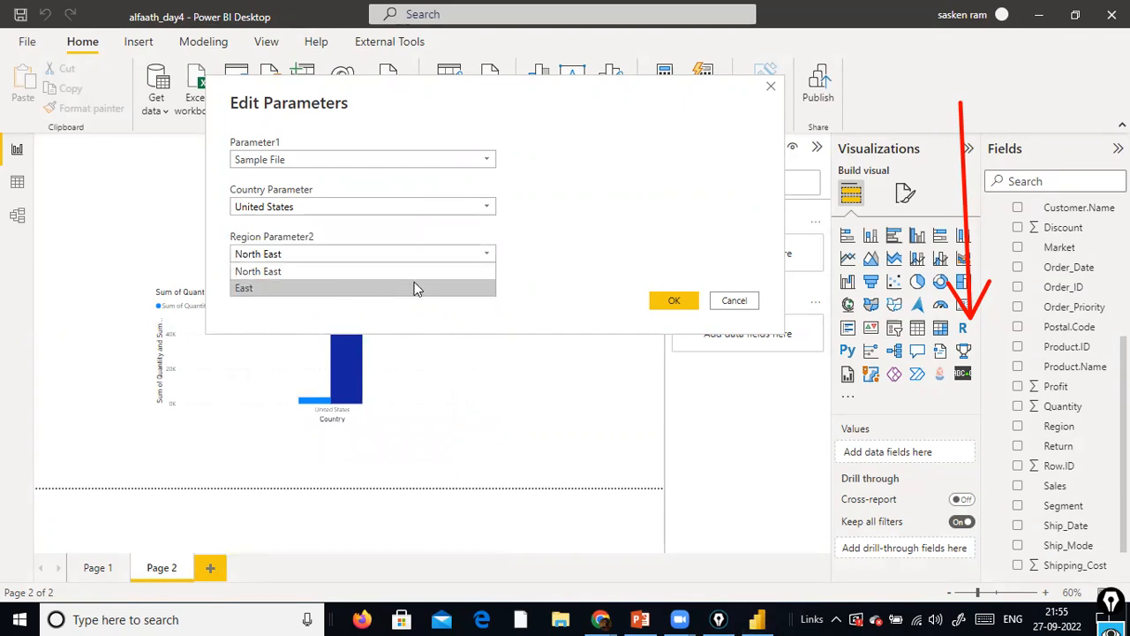
{"action": "left_click", "coordinate": [580, 252]}
{"action": "left_click", "coordinate": [487, 160]}
{"action": "left_click", "coordinate": [488, 164]}
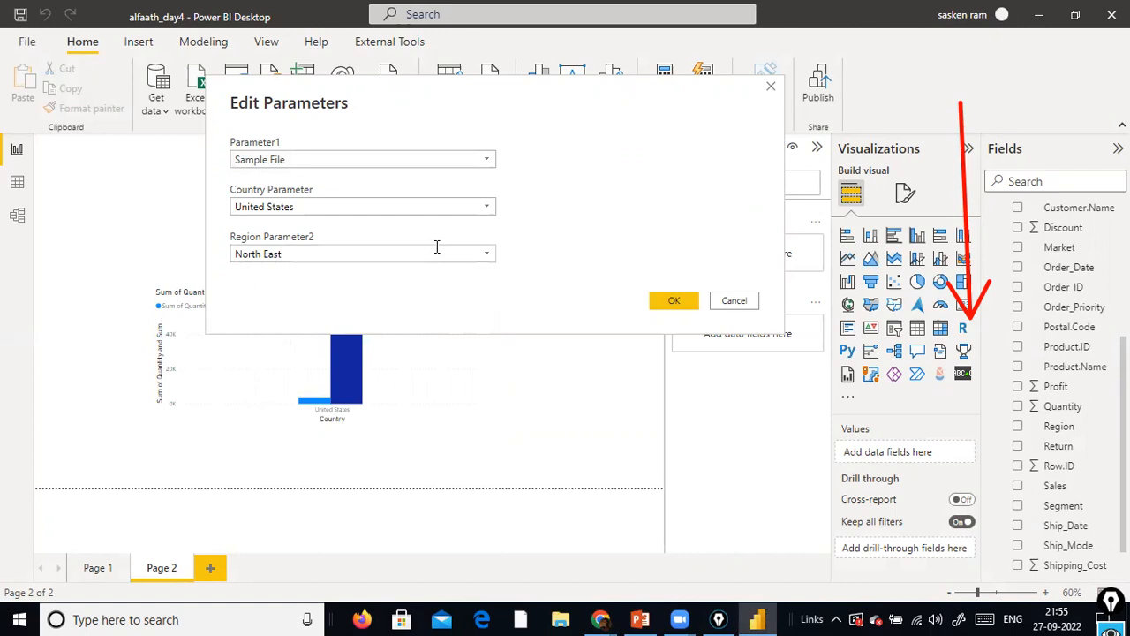
{"action": "left_click_drag", "start_coordinate": [547, 126], "coordinate": [447, 200]}
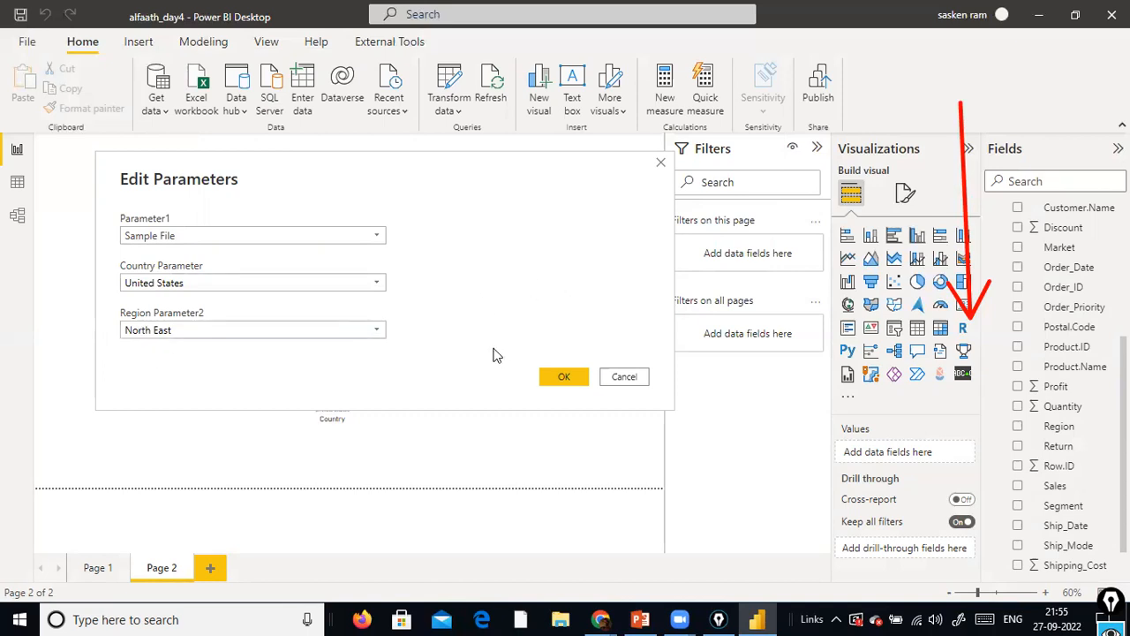
{"action": "left_click", "coordinate": [378, 330]}
{"action": "left_click", "coordinate": [378, 330]}
{"action": "left_click", "coordinate": [376, 282]}
{"action": "left_click", "coordinate": [376, 282]}
Set Country Parameter to Brazil and apply the change to the report
{"action": "left_click", "coordinate": [377, 284]}
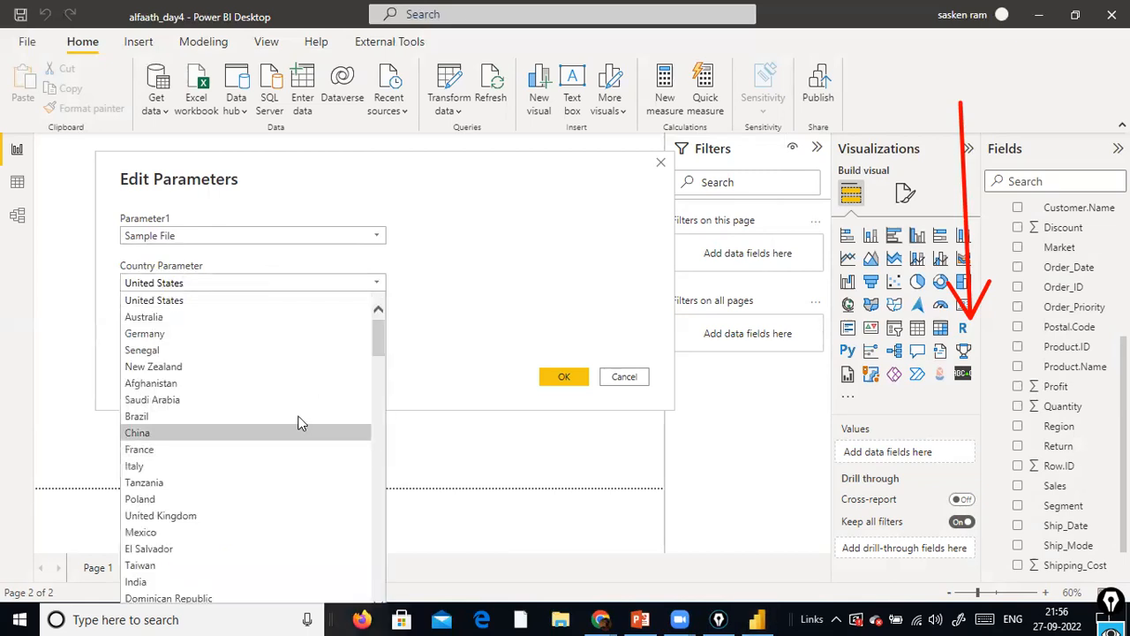
{"action": "left_click", "coordinate": [301, 415]}
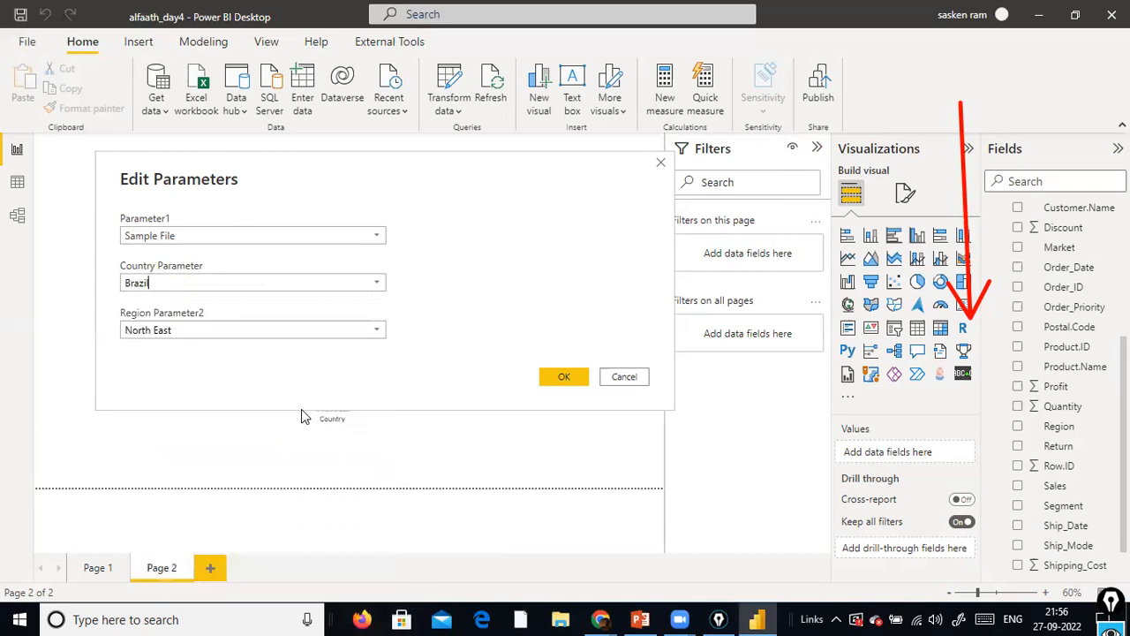
{"action": "left_click", "coordinate": [552, 374]}
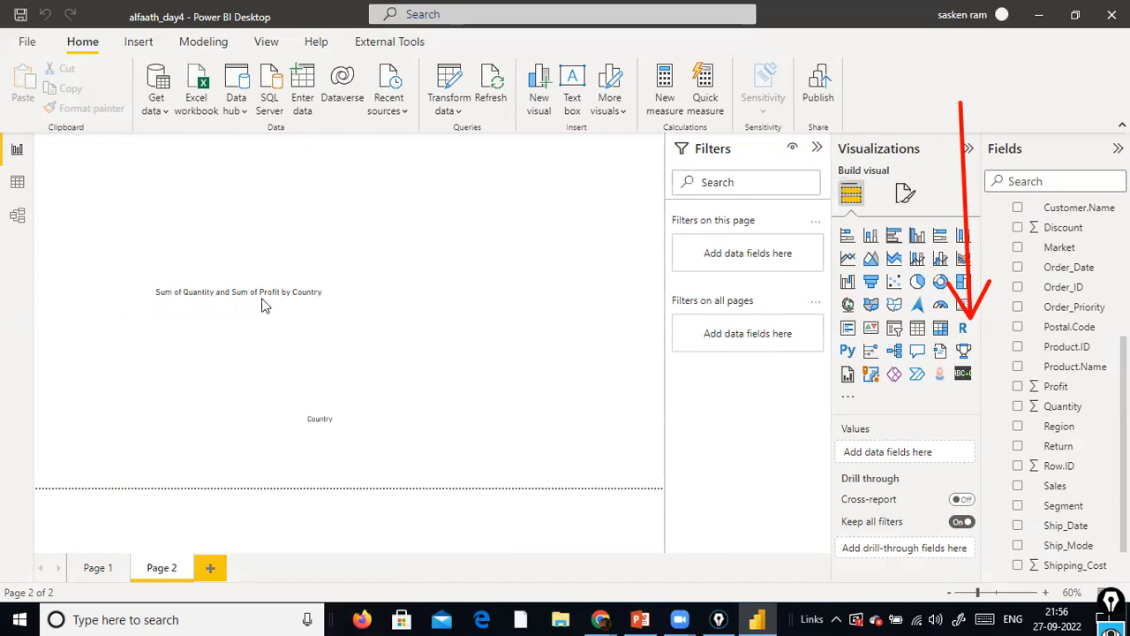
{"action": "left_click", "coordinate": [465, 121]}
{"action": "left_click", "coordinate": [482, 150]}
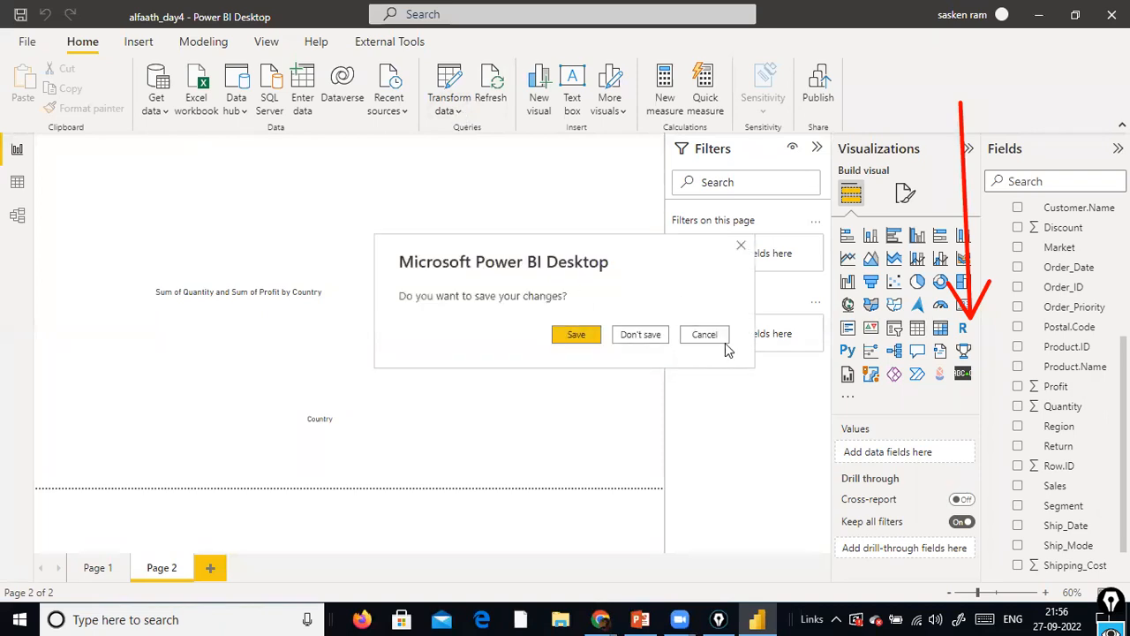
{"action": "left_click", "coordinate": [704, 335]}
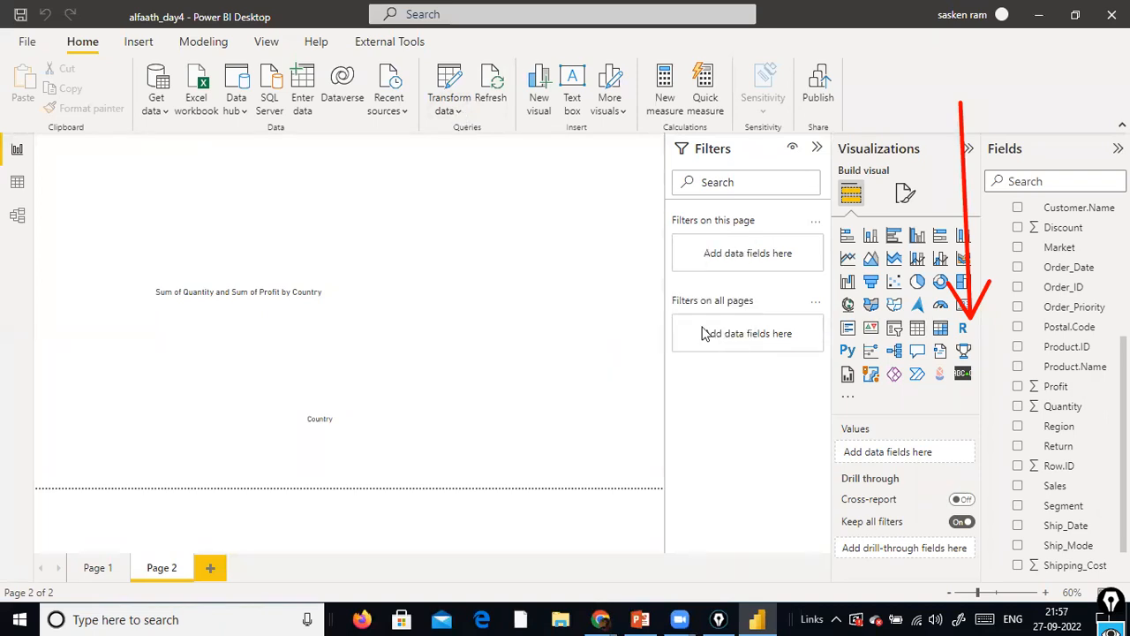
Set Region Parameter2 to East in the report's parameters and apply the pending query changes
{"action": "left_click", "coordinate": [445, 110]}
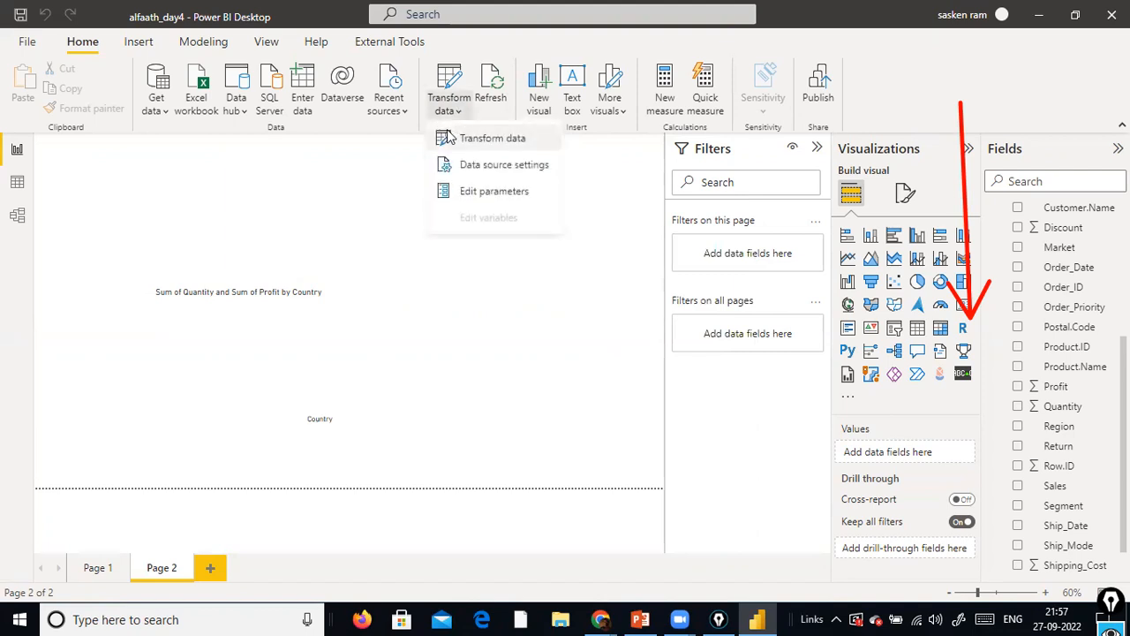
{"action": "left_click", "coordinate": [481, 187]}
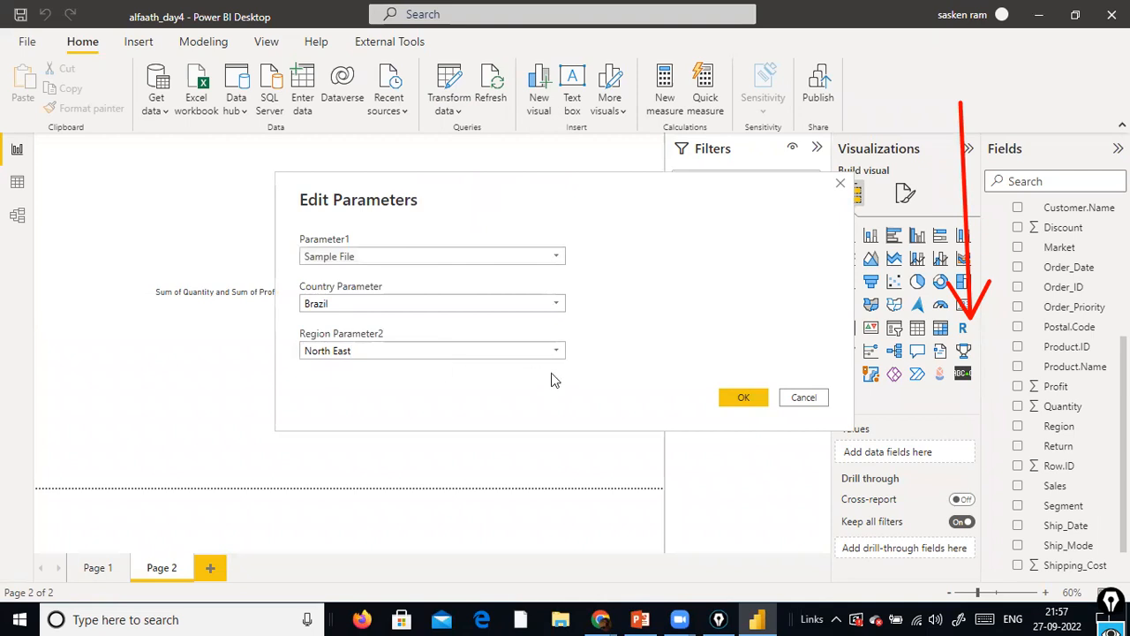
{"action": "left_click", "coordinate": [556, 350]}
{"action": "left_click", "coordinate": [507, 383]}
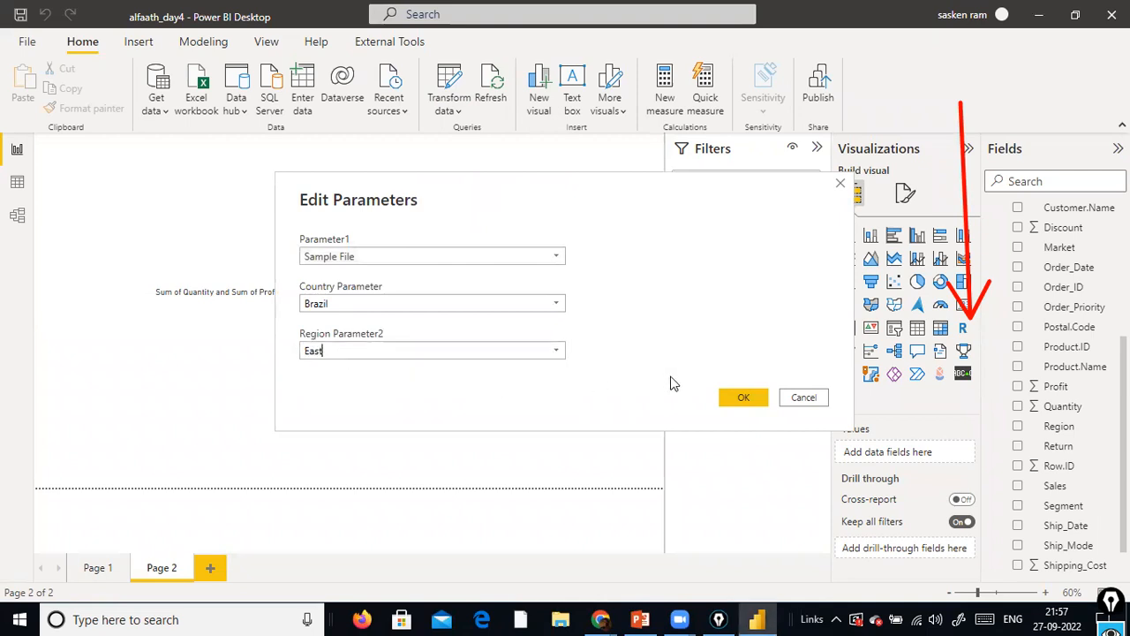
{"action": "left_click", "coordinate": [740, 398]}
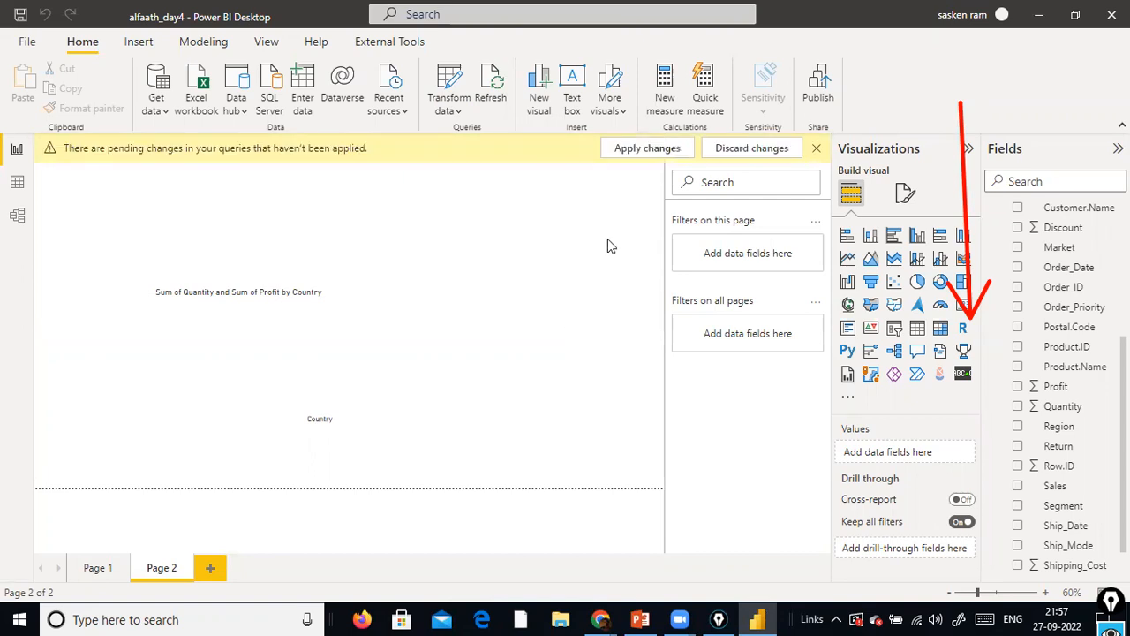
{"action": "left_click", "coordinate": [642, 156]}
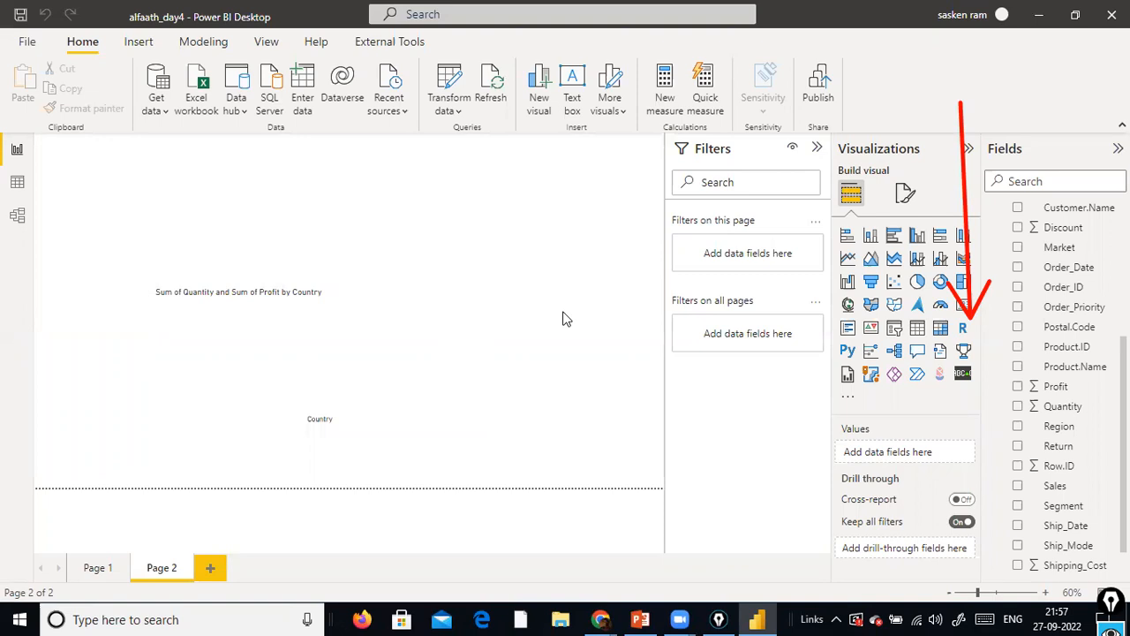
Set Country Parameter to Germany in the report's parameters and apply the pending query changes
{"action": "left_click", "coordinate": [458, 115]}
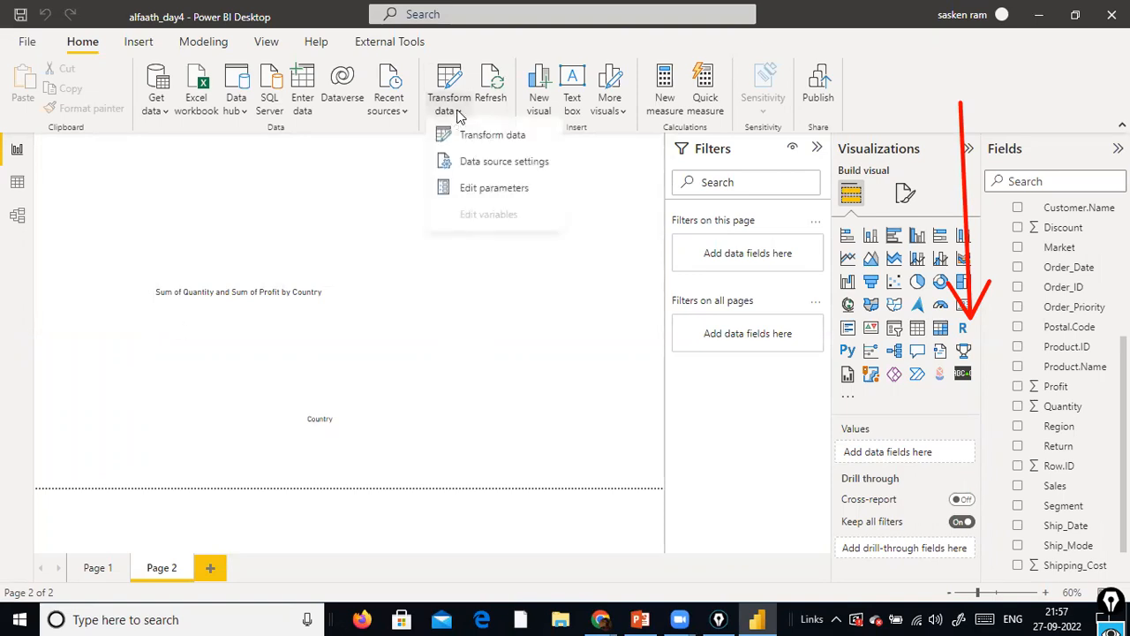
{"action": "left_click", "coordinate": [460, 189]}
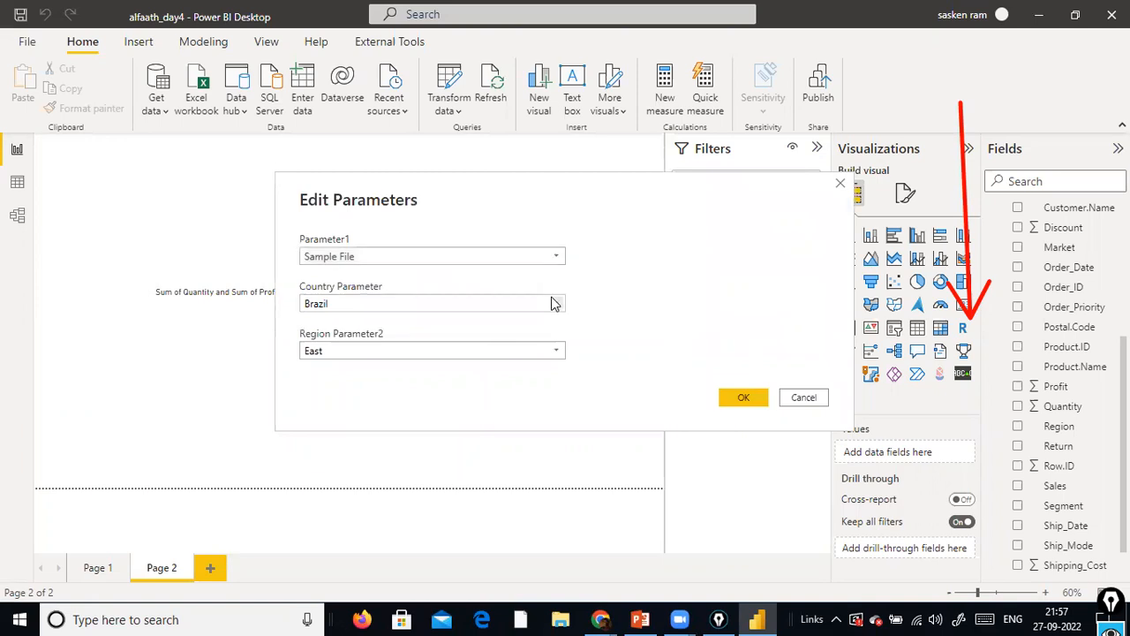
{"action": "left_click", "coordinate": [553, 303]}
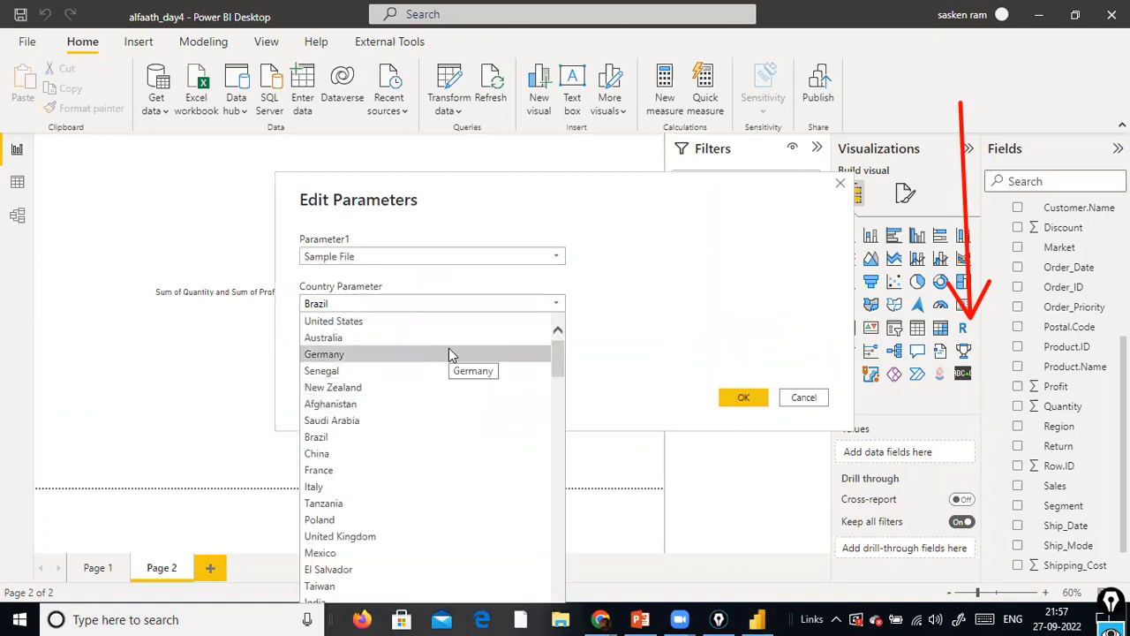
{"action": "left_click", "coordinate": [448, 354]}
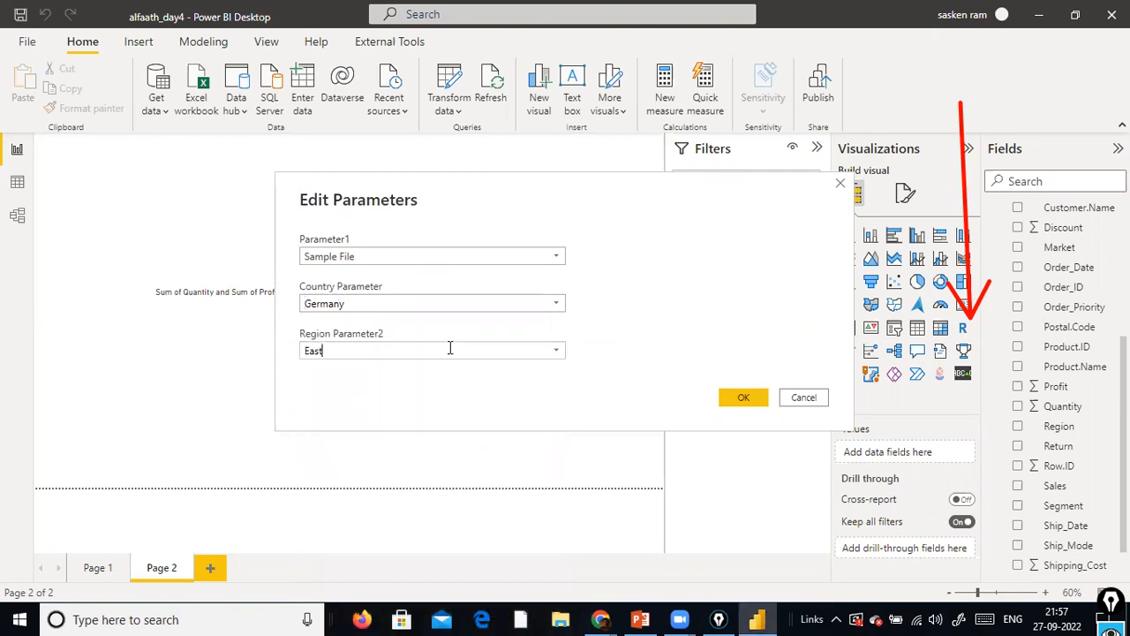
{"action": "left_click", "coordinate": [743, 398]}
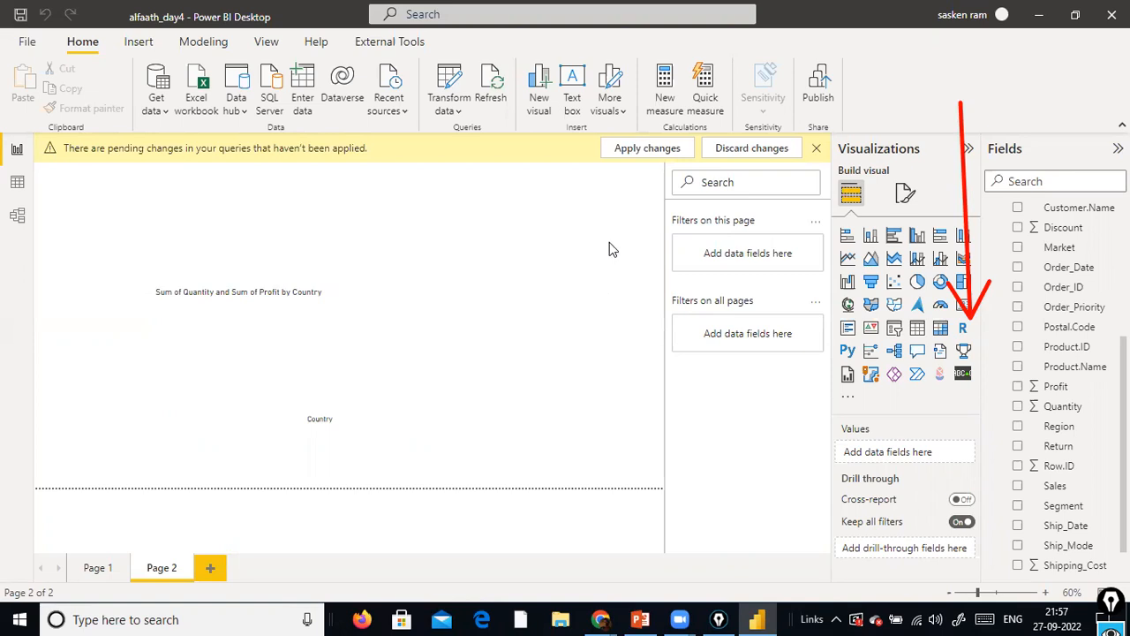
{"action": "left_click", "coordinate": [647, 152]}
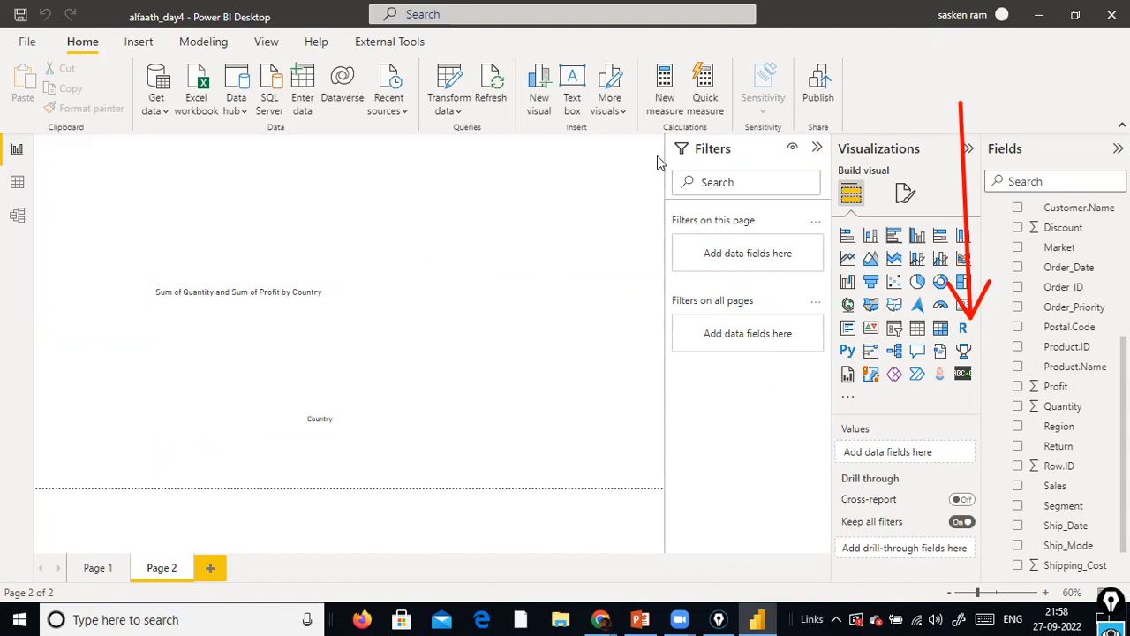
Set Country Parameter to United States and Region Parameter2 to North East in the report's parameters, applying the pending query changes
{"action": "left_click", "coordinate": [448, 116]}
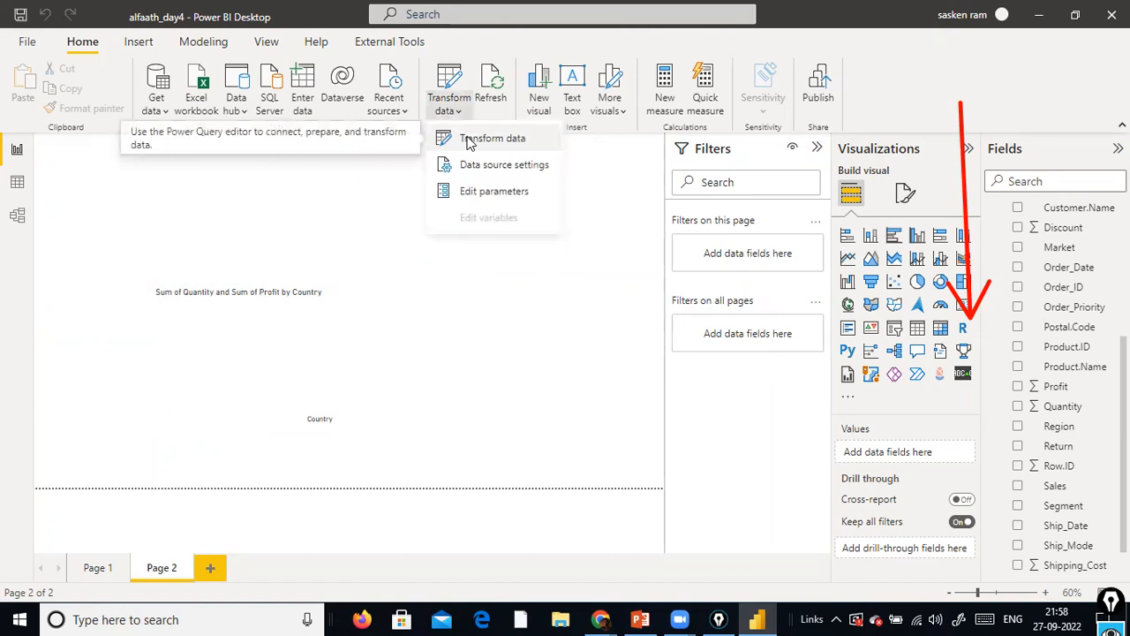
{"action": "left_click", "coordinate": [488, 191]}
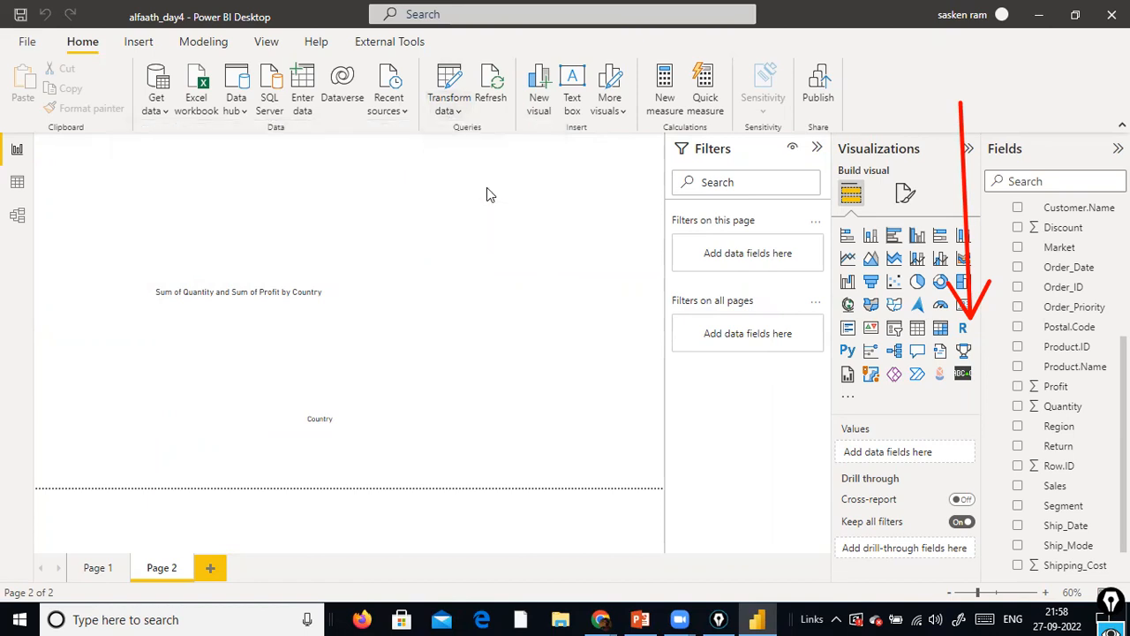
{"action": "left_click", "coordinate": [491, 305]}
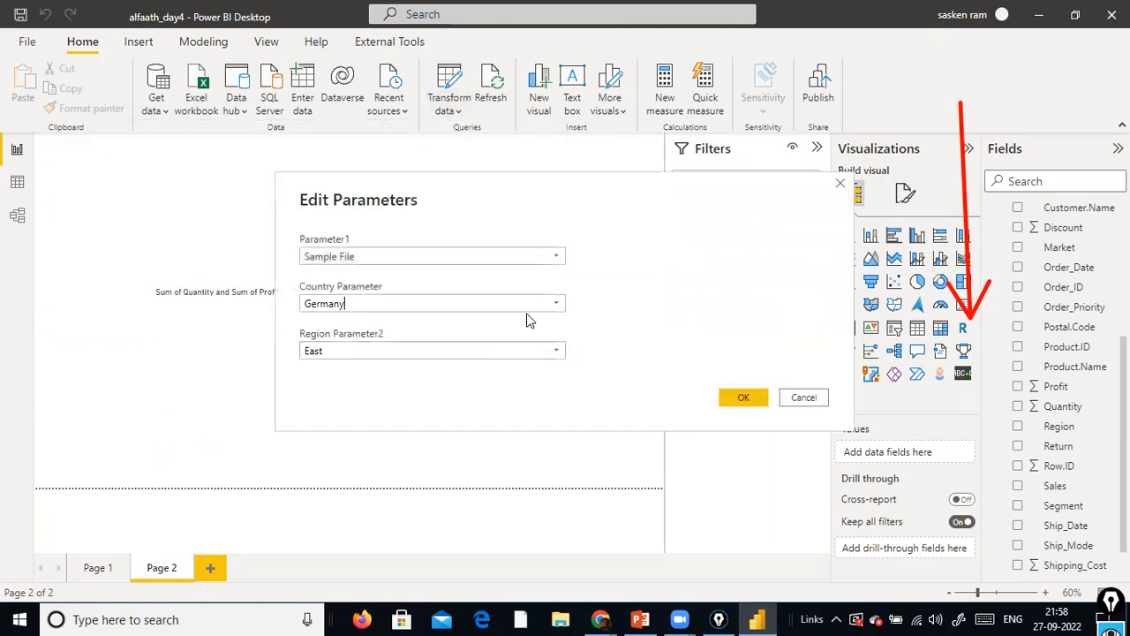
{"action": "left_click", "coordinate": [556, 303]}
{"action": "left_click", "coordinate": [452, 323]}
{"action": "left_click", "coordinate": [561, 352]}
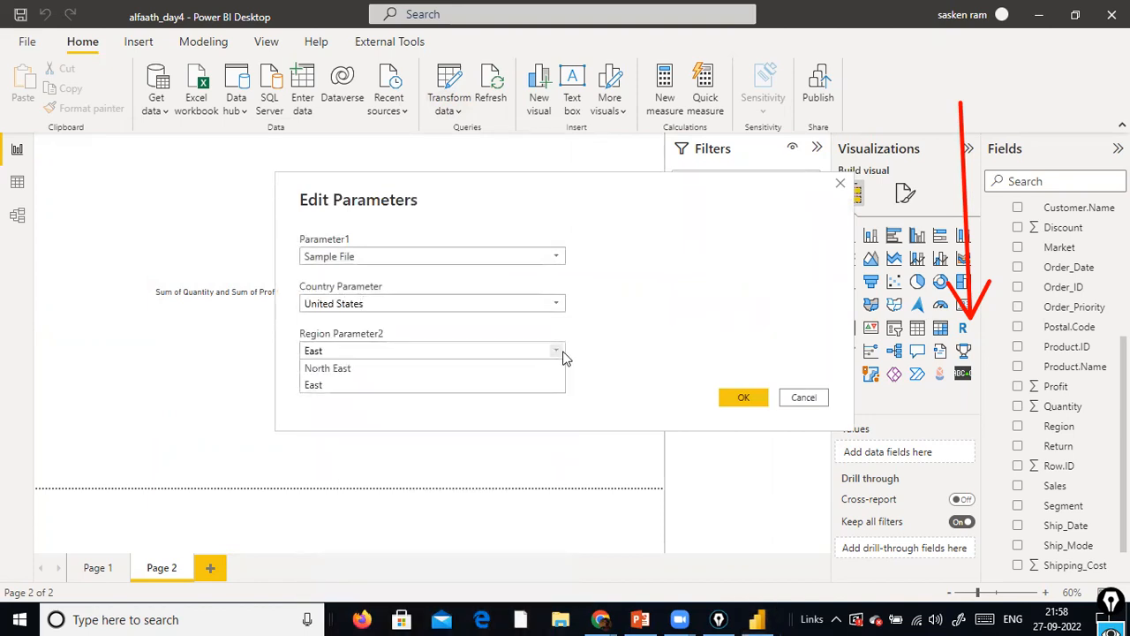
{"action": "left_click", "coordinate": [461, 368]}
{"action": "left_click", "coordinate": [735, 398]}
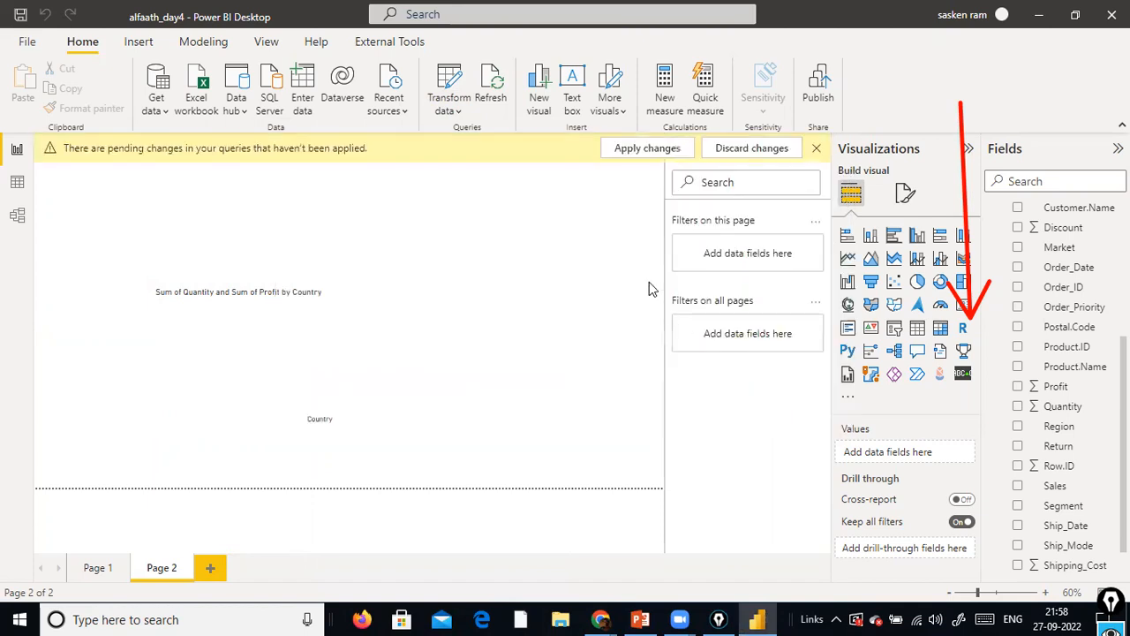
{"action": "left_click", "coordinate": [643, 154]}
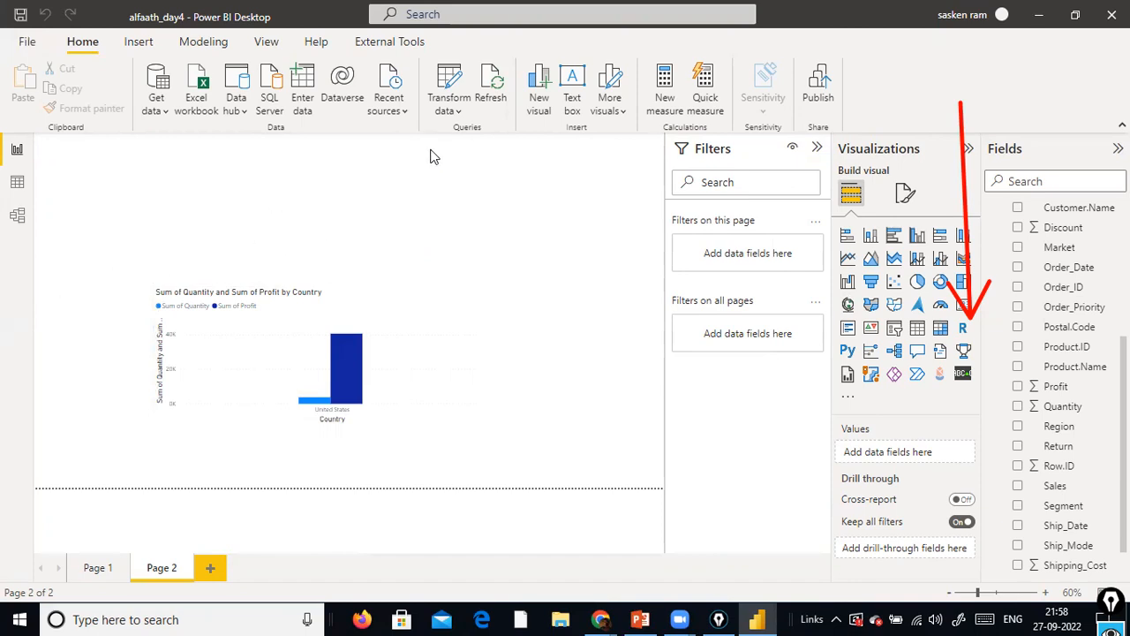
Open the sales_w04 query in Power Query Editor and display its Source step
{"action": "left_click", "coordinate": [459, 111]}
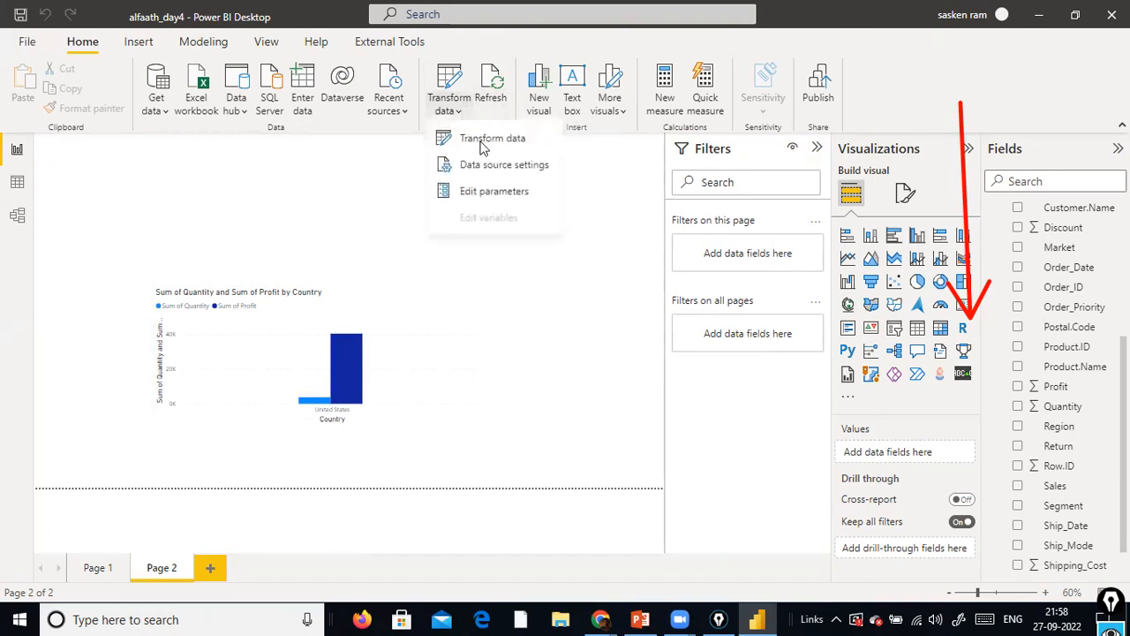
{"action": "left_click", "coordinate": [483, 148]}
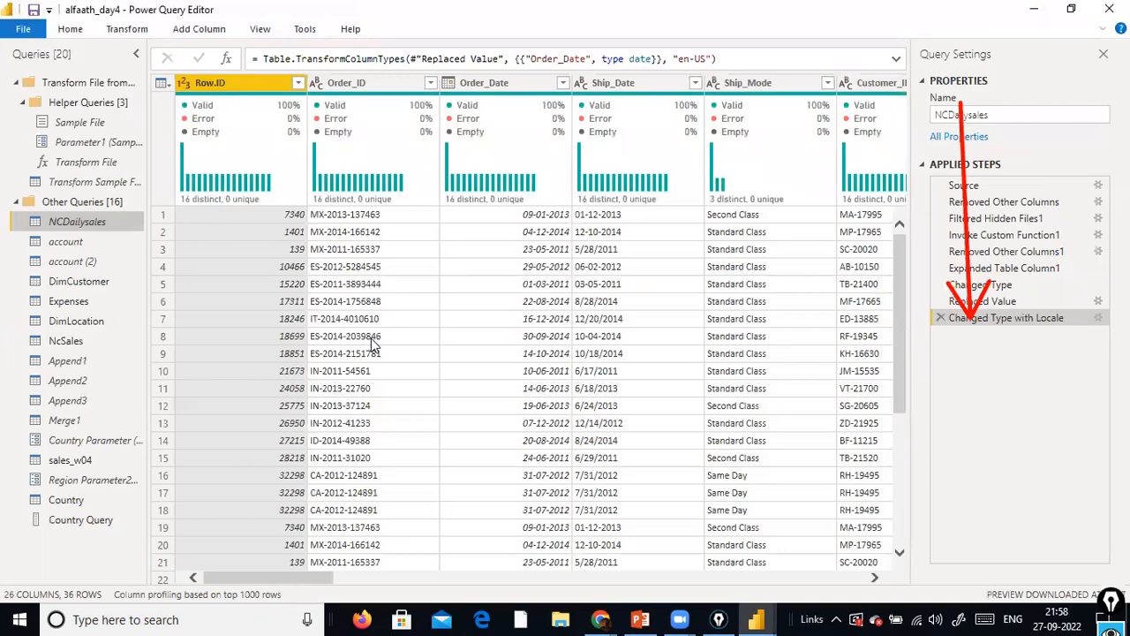
{"action": "left_click", "coordinate": [372, 339]}
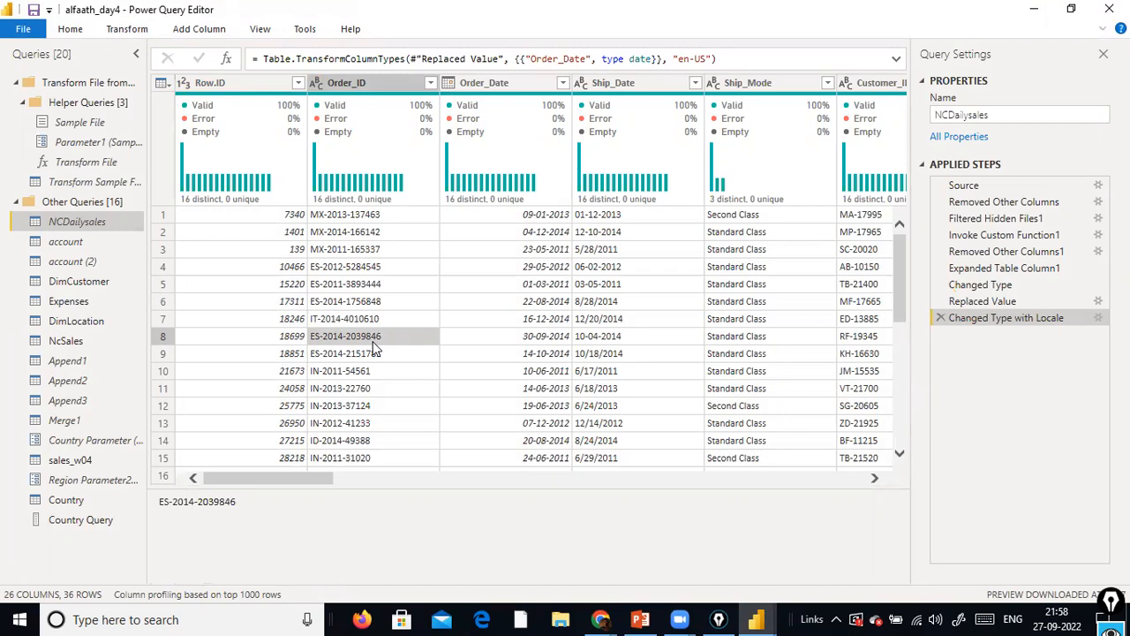
{"action": "left_click", "coordinate": [70, 460]}
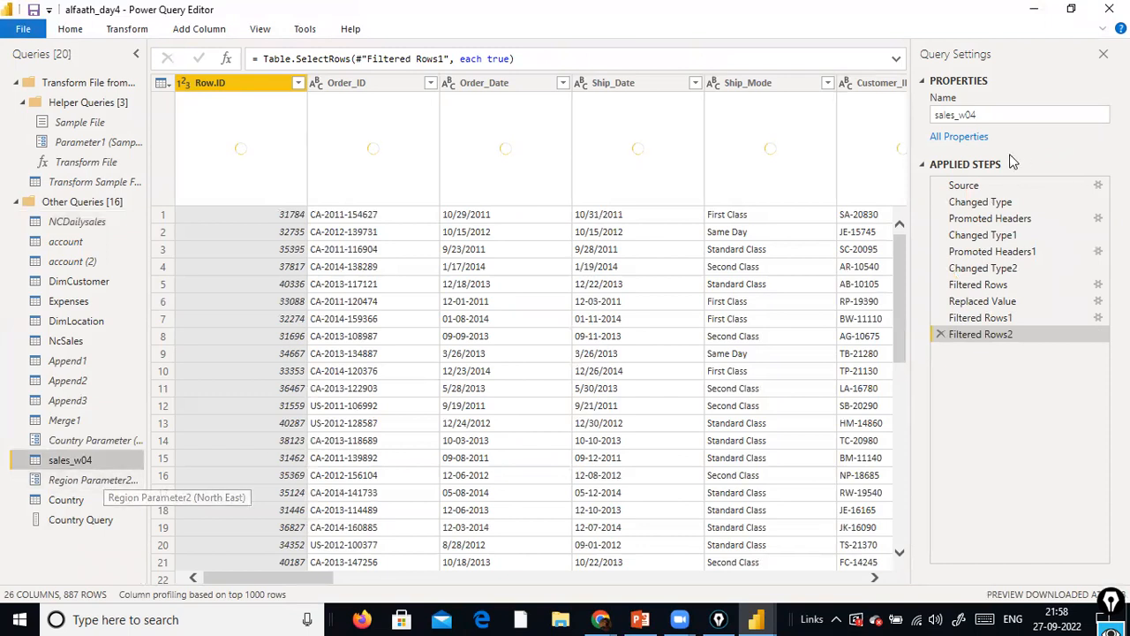
{"action": "left_click_drag", "start_coordinate": [318, 580], "coordinate": [300, 568]}
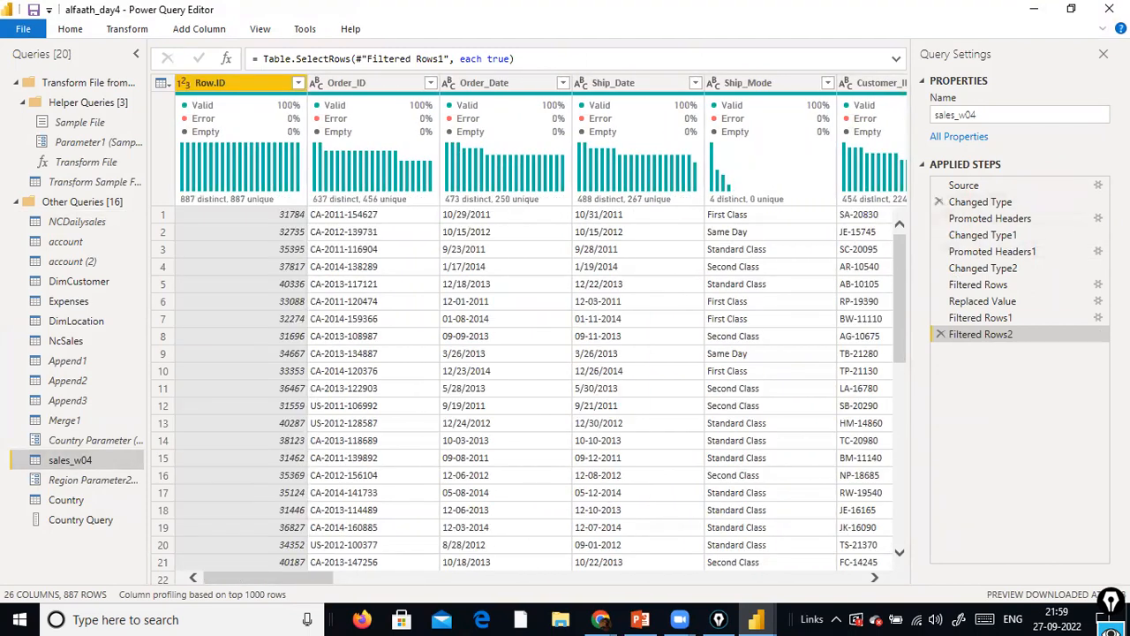
{"action": "left_click", "coordinate": [1100, 194]}
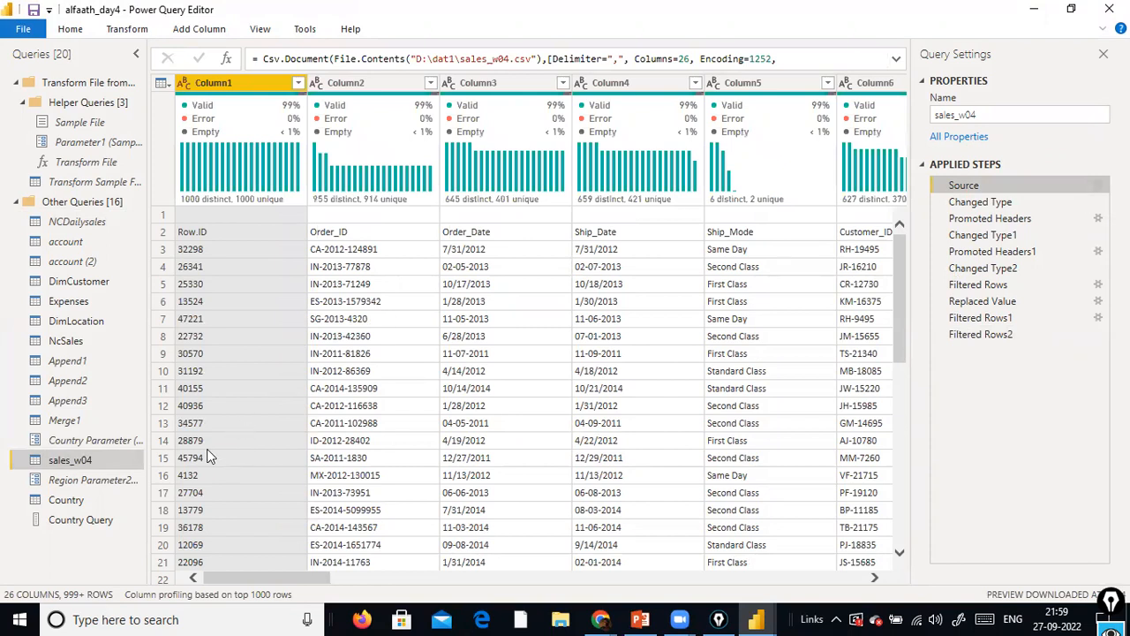
{"action": "mouse_move", "coordinate": [791, 173]}
{"action": "left_click_drag", "start_coordinate": [198, 461], "coordinate": [113, 461]}
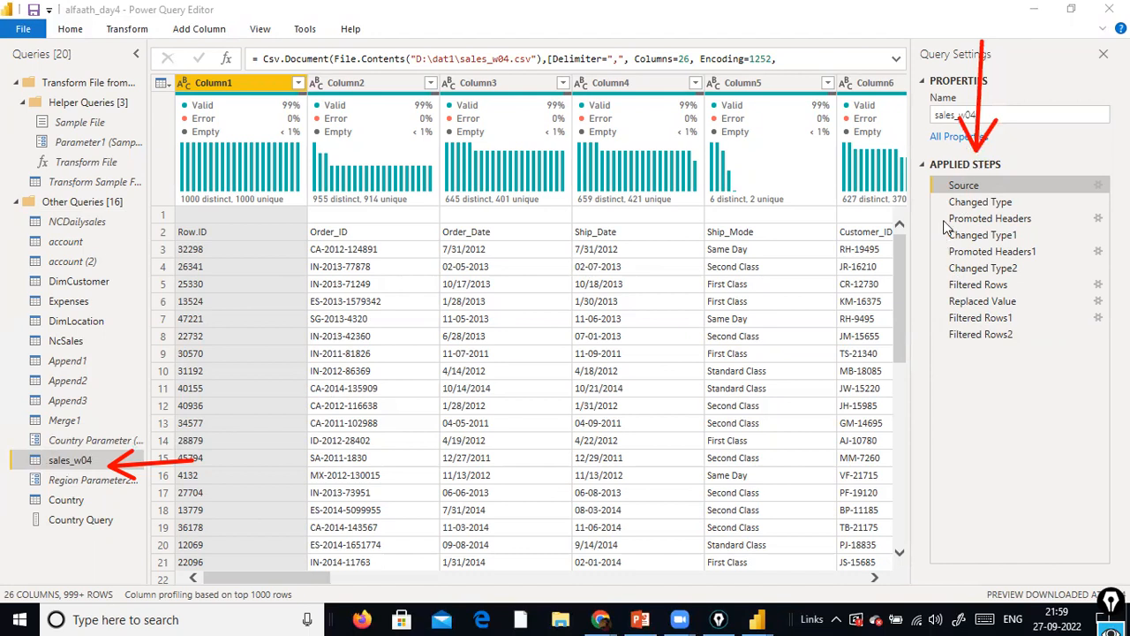
{"action": "left_click", "coordinate": [711, 440]}
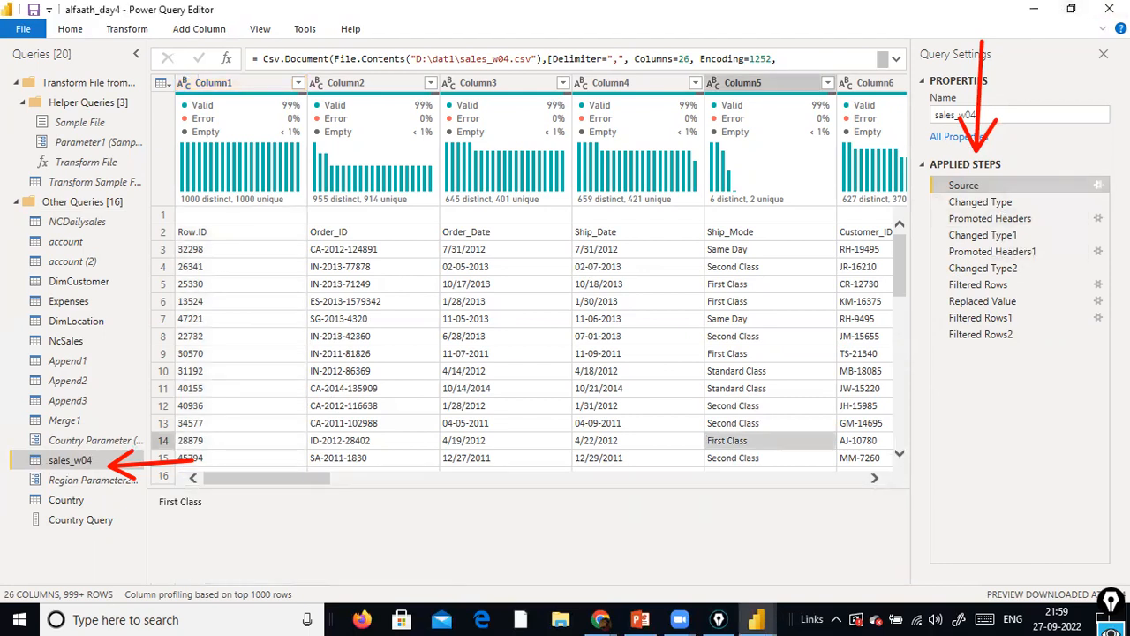
Examine the folder and file name in the file path of sales_w04's Source settings, leaving them unchanged
{"action": "left_click", "coordinate": [1098, 185]}
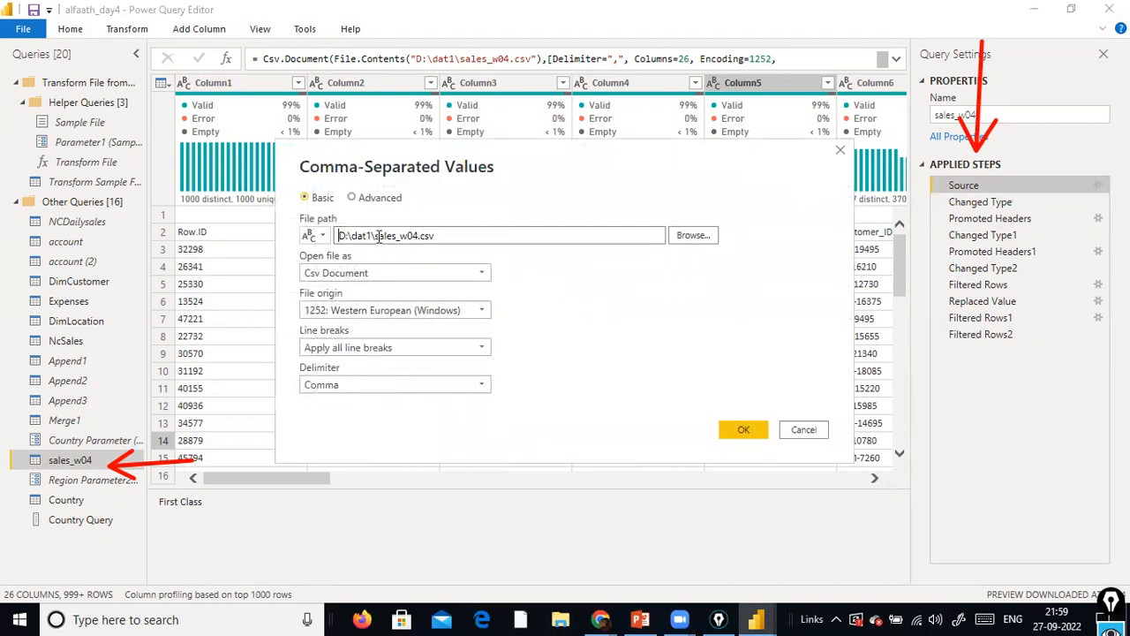
{"action": "left_click_drag", "start_coordinate": [386, 228], "coordinate": [311, 249]}
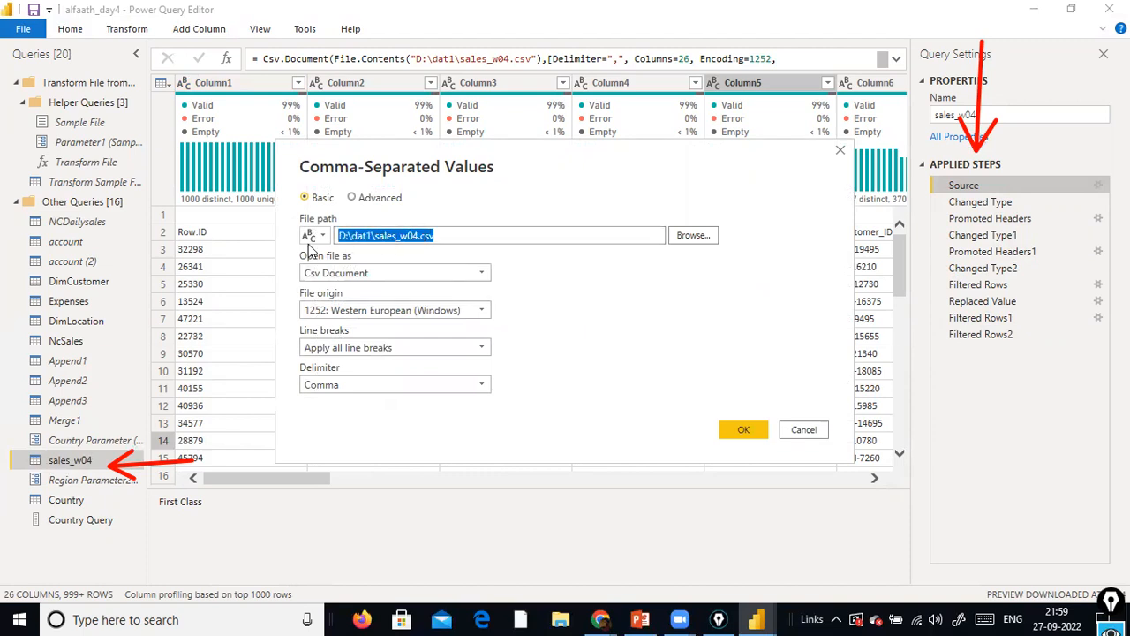
{"action": "left_click", "coordinate": [712, 353]}
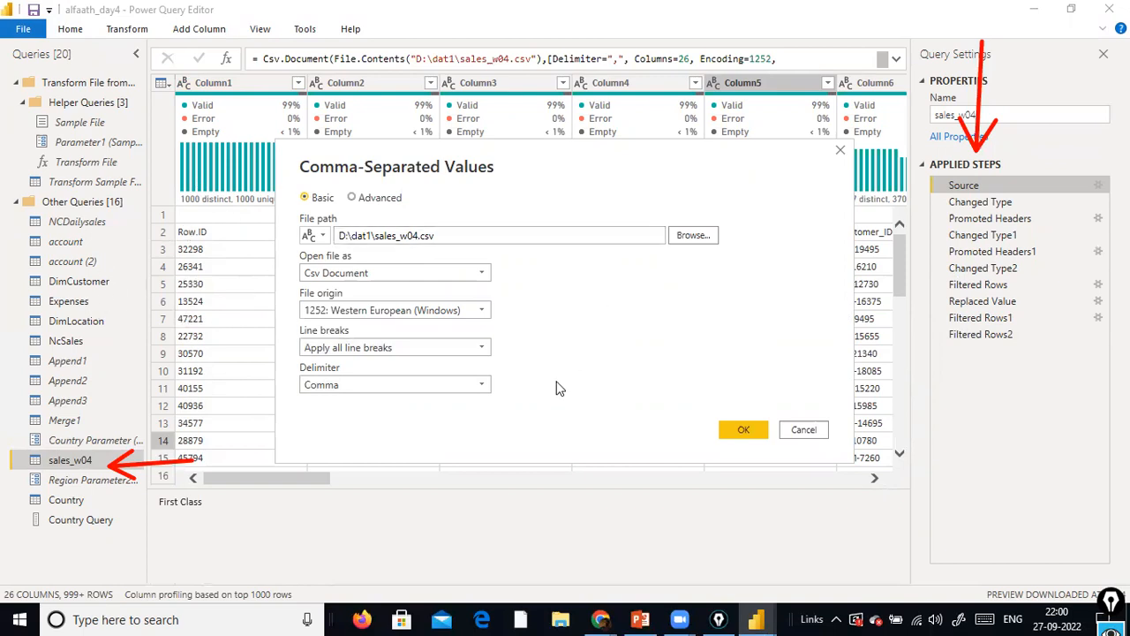
{"action": "left_click_drag", "start_coordinate": [435, 236], "coordinate": [389, 232]}
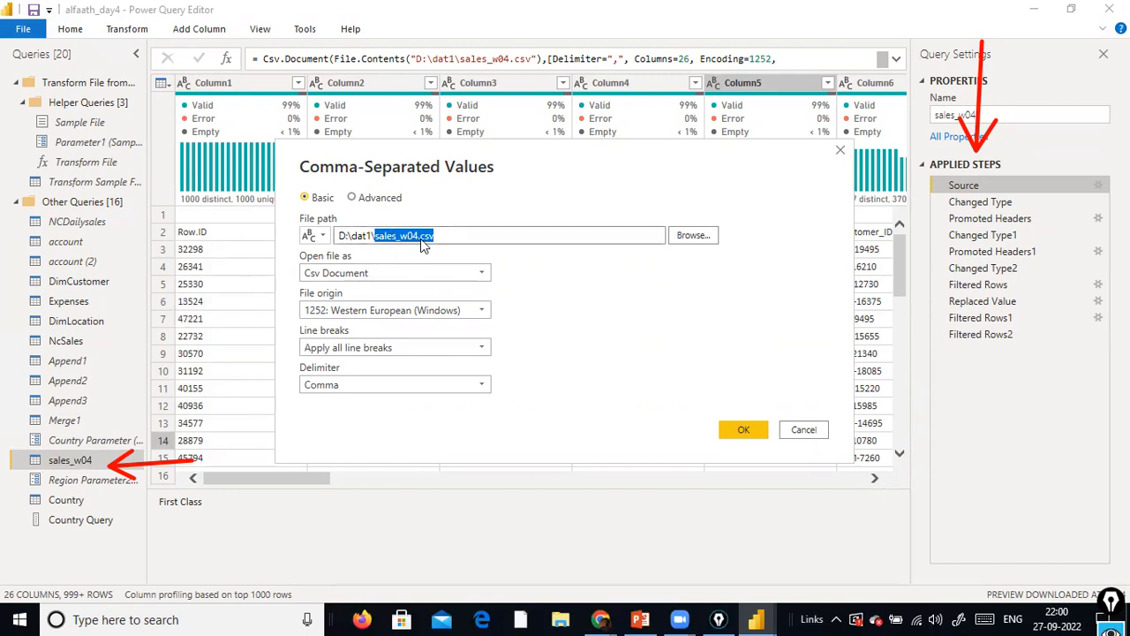
{"action": "left_click_drag", "start_coordinate": [397, 236], "coordinate": [247, 237]}
{"action": "left_click", "coordinate": [696, 323]}
{"action": "left_click", "coordinate": [452, 236]}
{"action": "left_click_drag", "start_coordinate": [437, 235], "coordinate": [338, 236]}
{"action": "left_click", "coordinate": [524, 234]}
{"action": "left_click", "coordinate": [802, 430]}
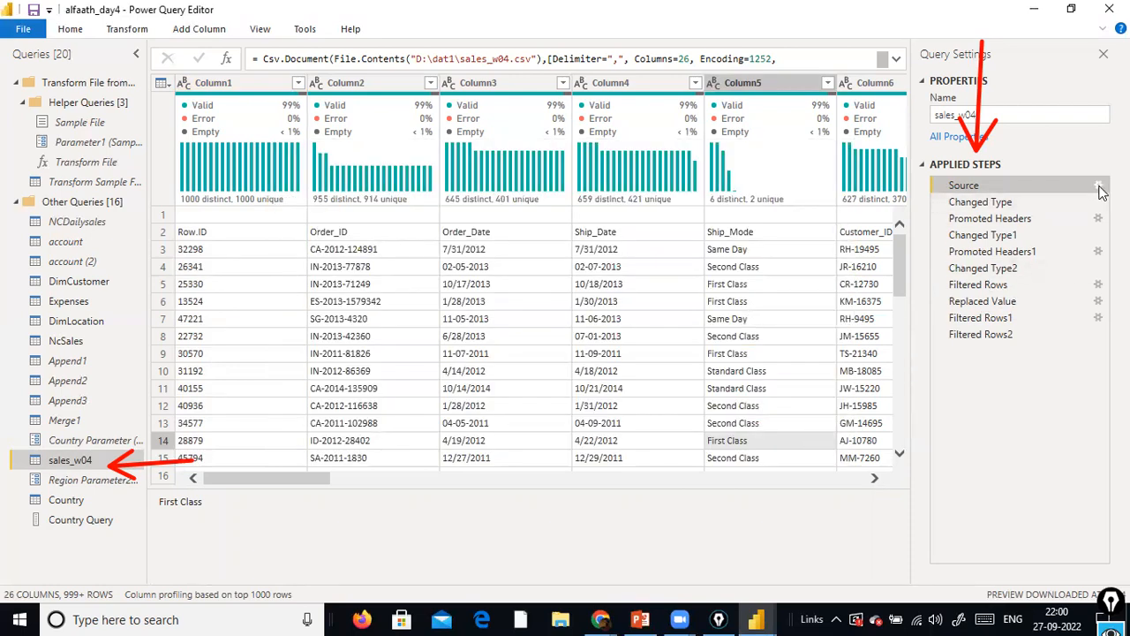
Try to change the file path in sales_w04's Source settings to a data folder on the C drive
{"action": "left_click", "coordinate": [1098, 187]}
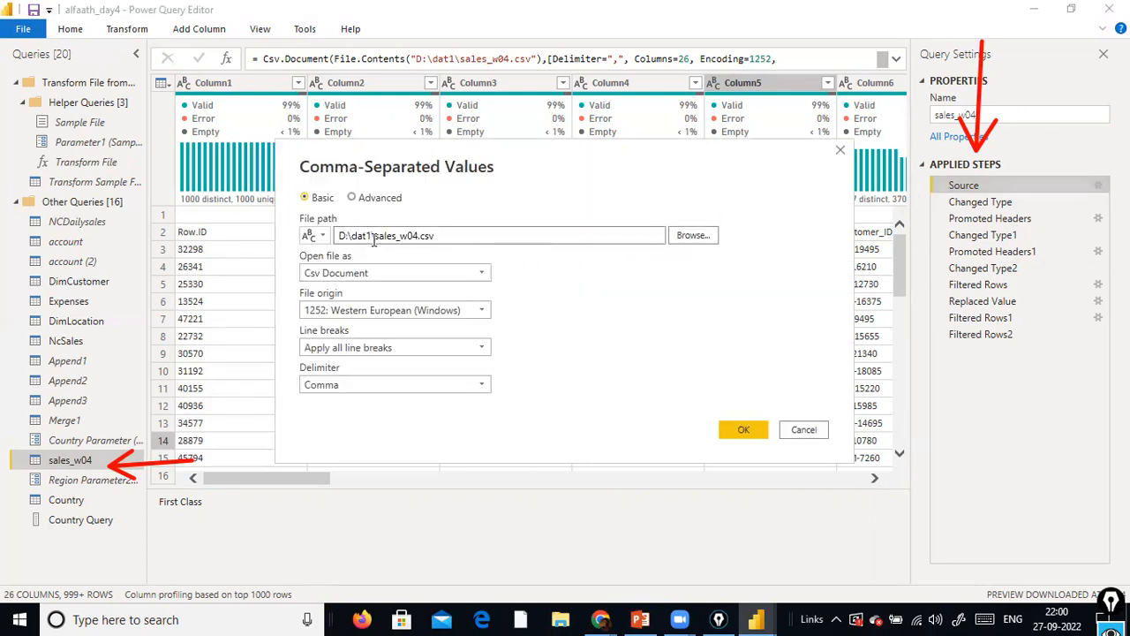
{"action": "double_click", "coordinate": [344, 236]}
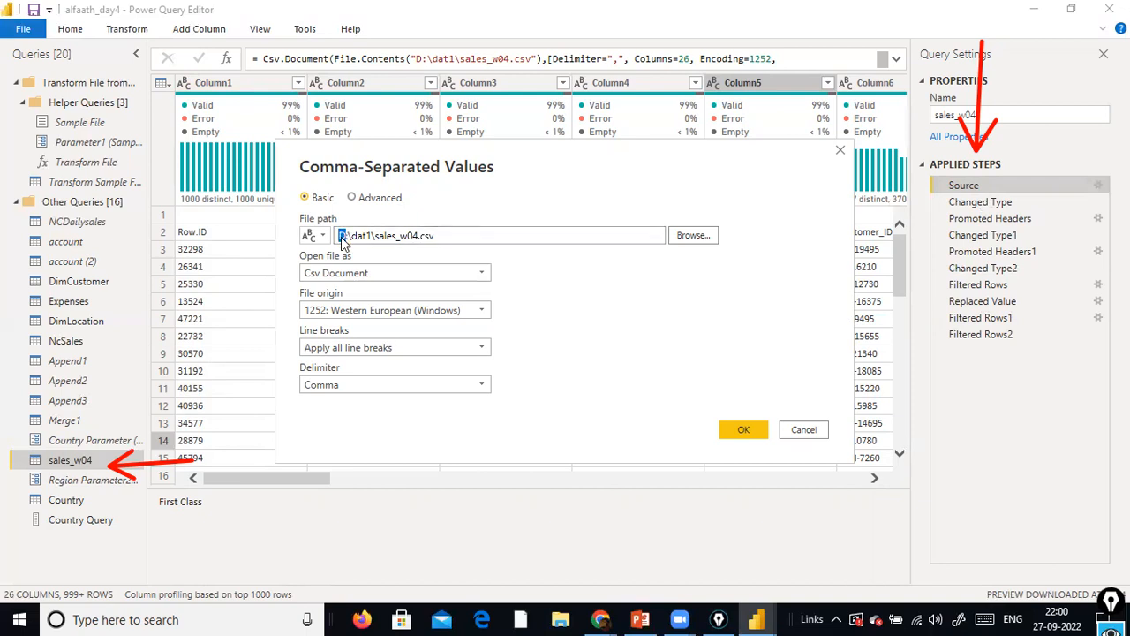
{"action": "type", "text": "C"}
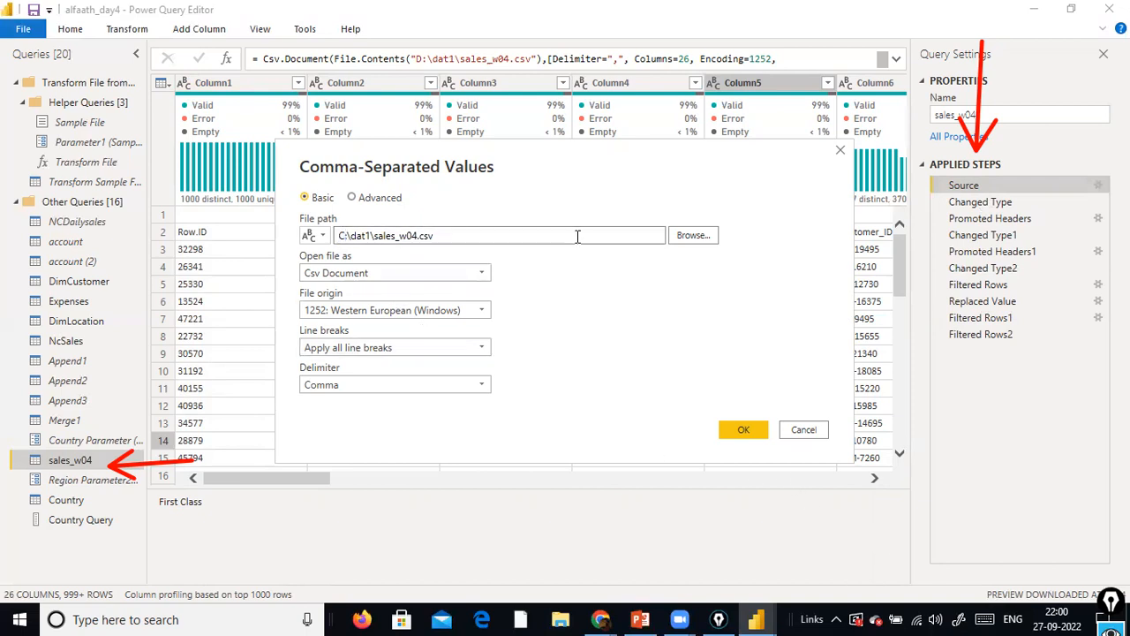
{"action": "key", "text": "Delete"}
{"action": "key", "text": "Delete"}
{"action": "key", "text": "Delete"}
{"action": "key", "text": "Delete"}
{"action": "key", "text": "Delete"}
{"action": "type", "text": "\\"}
{"action": "key", "text": "BackSpace"}
{"action": "type", "text": "data"}
{"action": "key", "text": "BackSpace"}
{"action": "key", "text": "BackSpace"}
{"action": "key", "text": "BackSpace"}
{"action": "key", "text": "BackSpace"}
{"action": "key", "text": "BackSpace"}
{"action": "type", "text": "data\\"}
Try switching the Source file path to a parameter, check the parameters offered, and cancel the source changes
{"action": "left_click", "coordinate": [318, 237]}
{"action": "left_click", "coordinate": [346, 275]}
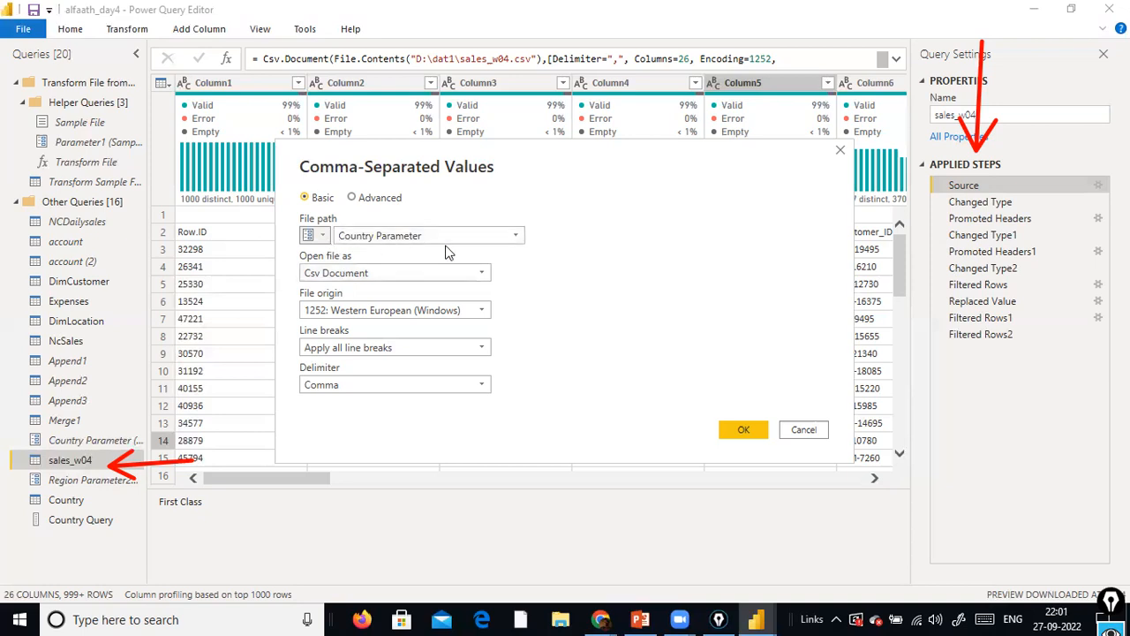
{"action": "left_click", "coordinate": [516, 237]}
{"action": "left_click", "coordinate": [695, 264]}
{"action": "left_click", "coordinate": [805, 430]}
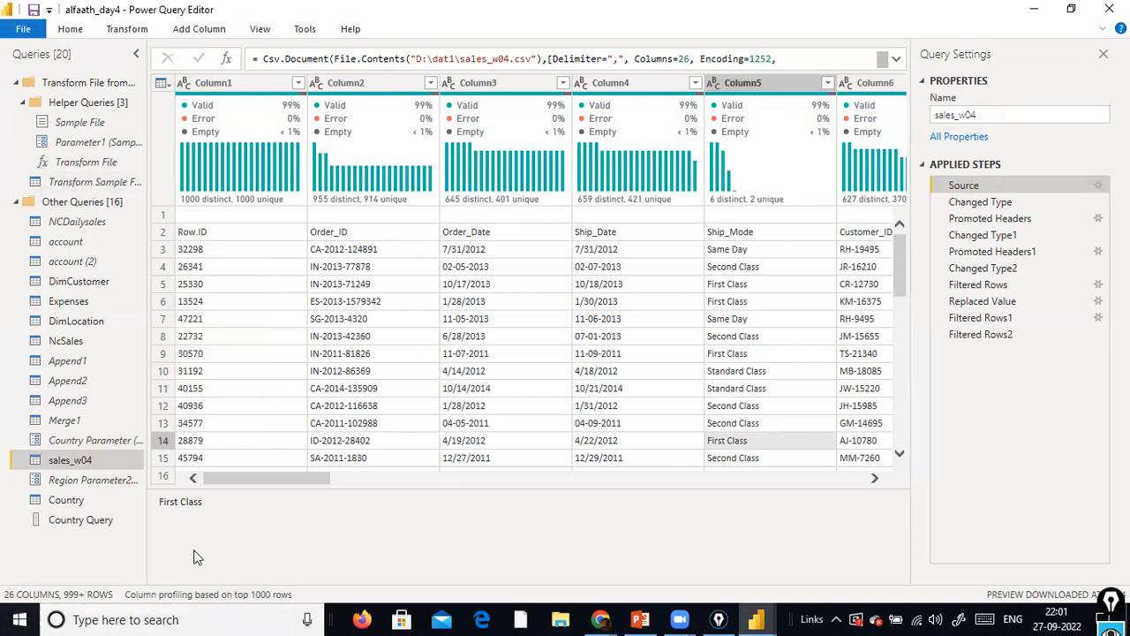
Create a new required parameter of type Text that accepts any value
{"action": "right_click", "coordinate": [50, 554]}
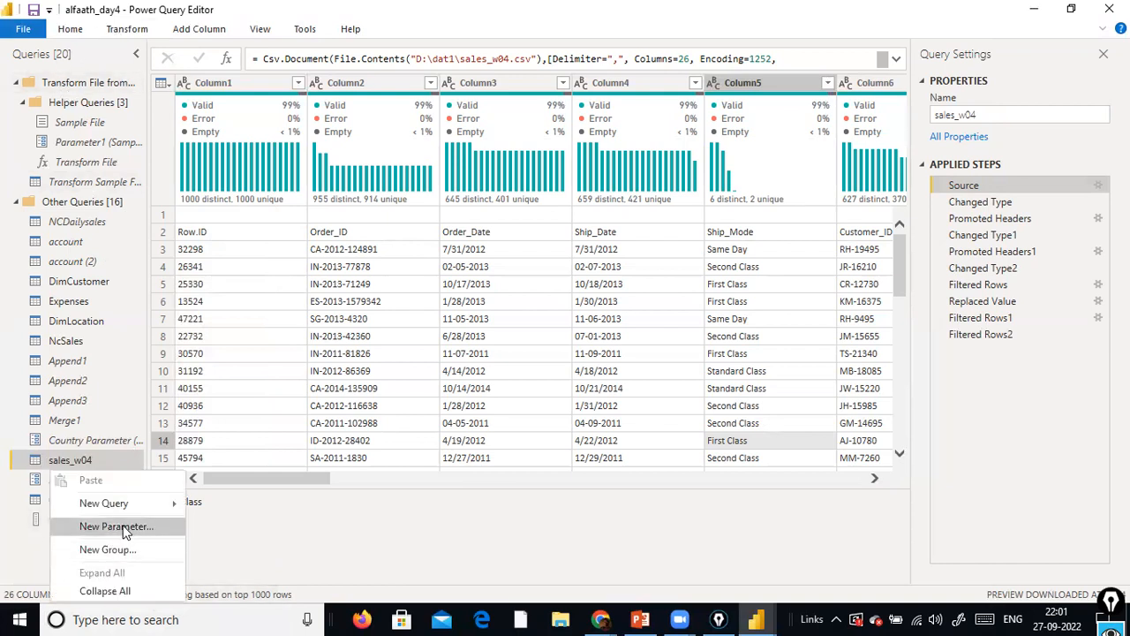
{"action": "left_click", "coordinate": [115, 526]}
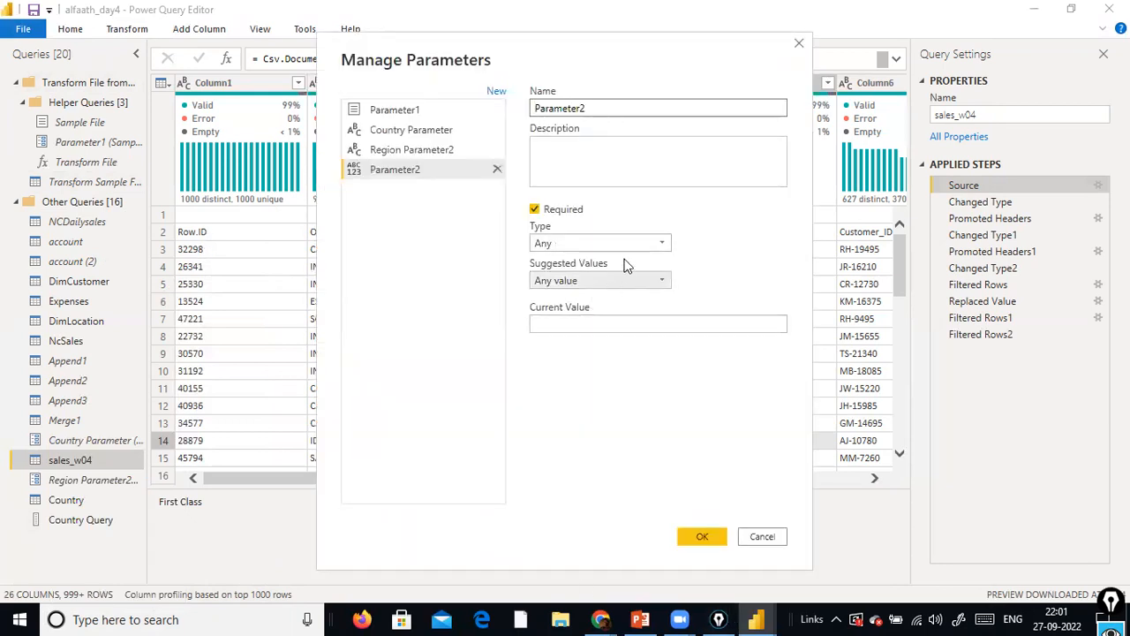
{"action": "left_click", "coordinate": [632, 244]}
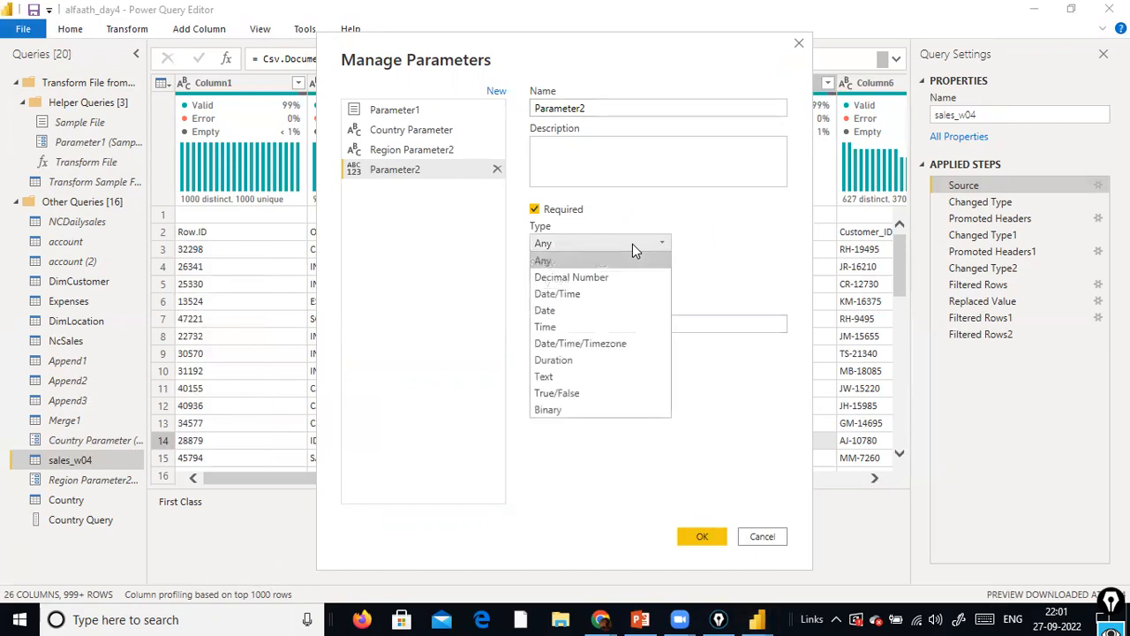
{"action": "left_click", "coordinate": [590, 375]}
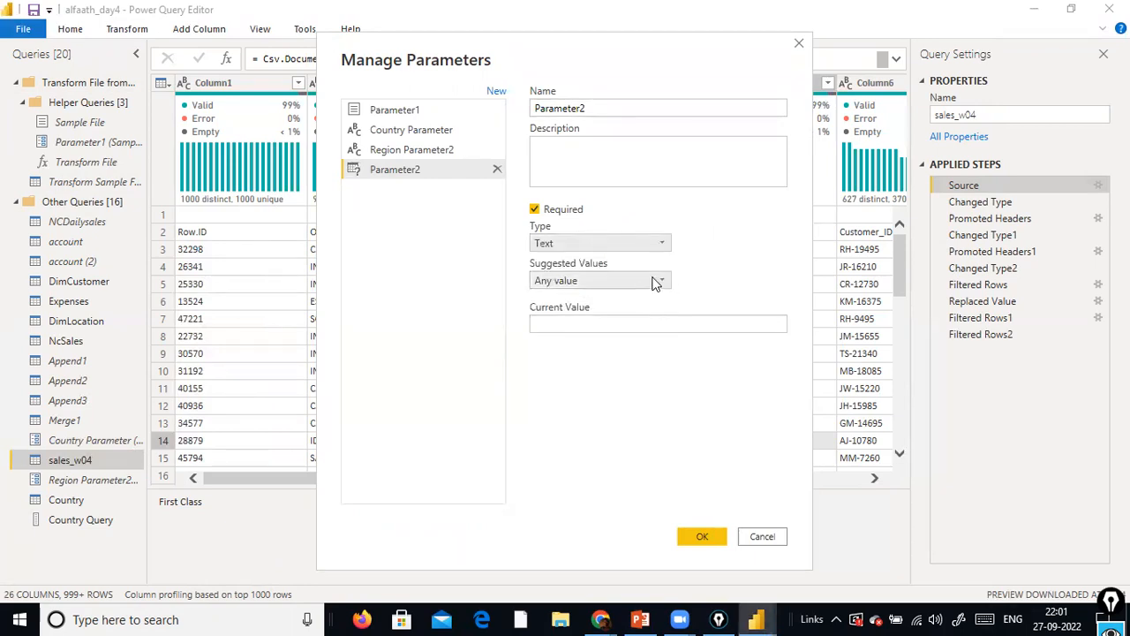
{"action": "left_click", "coordinate": [566, 284]}
{"action": "left_click", "coordinate": [574, 297]}
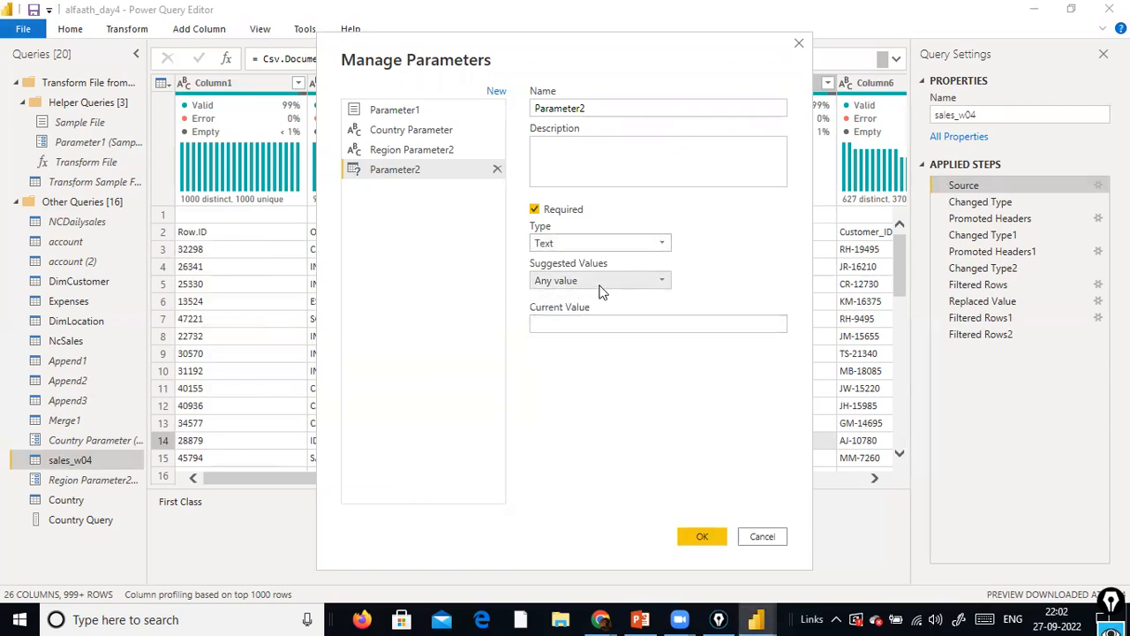
Set the new parameter's current value to D:\dat1\sales_w04.csv and save it
{"action": "left_click", "coordinate": [676, 323]}
{"action": "type", "text": "D:\\dat"}
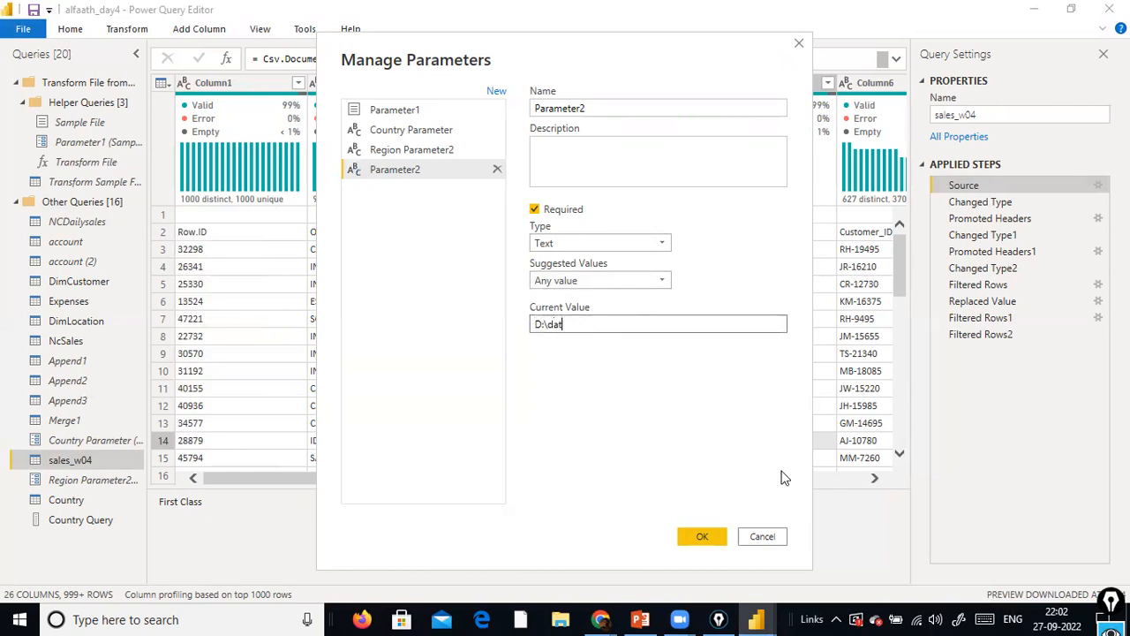
{"action": "type", "text": "1\\sales_w04.csvv"}
{"action": "key", "text": "BackSpace"}
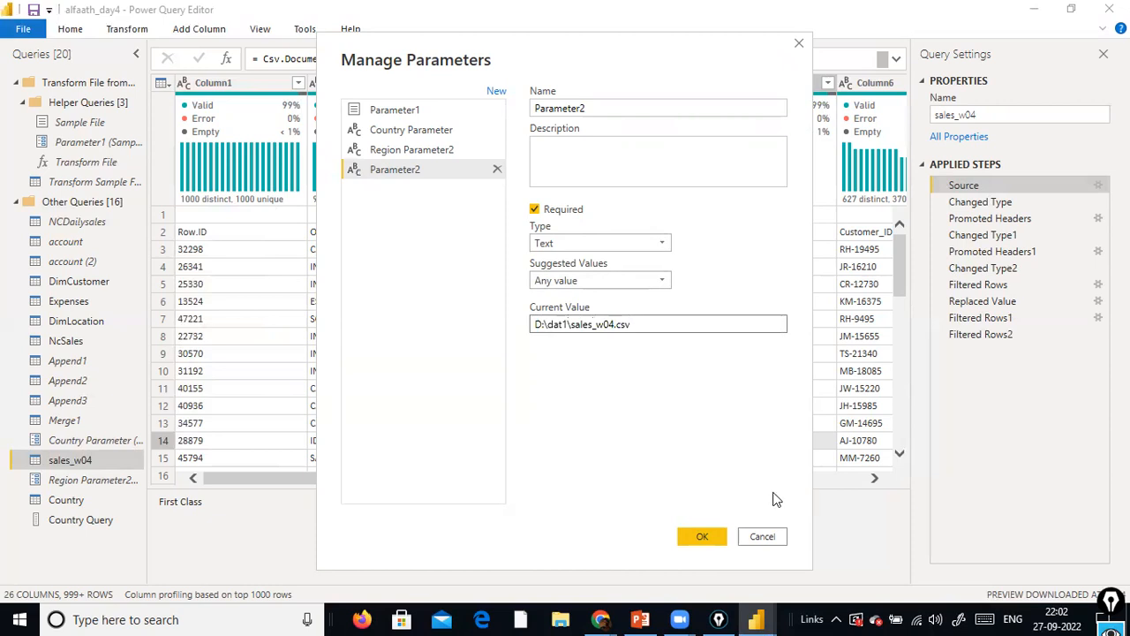
{"action": "left_click", "coordinate": [712, 533]}
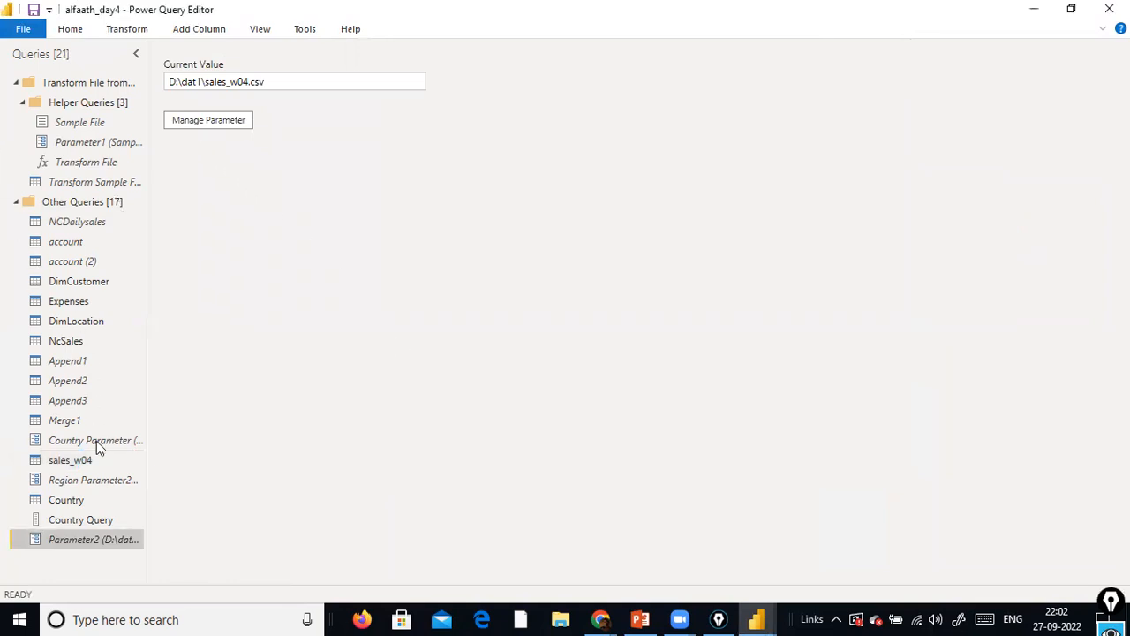
Return to the sales_w04 query's data without closing the query editor
{"action": "left_click", "coordinate": [86, 466]}
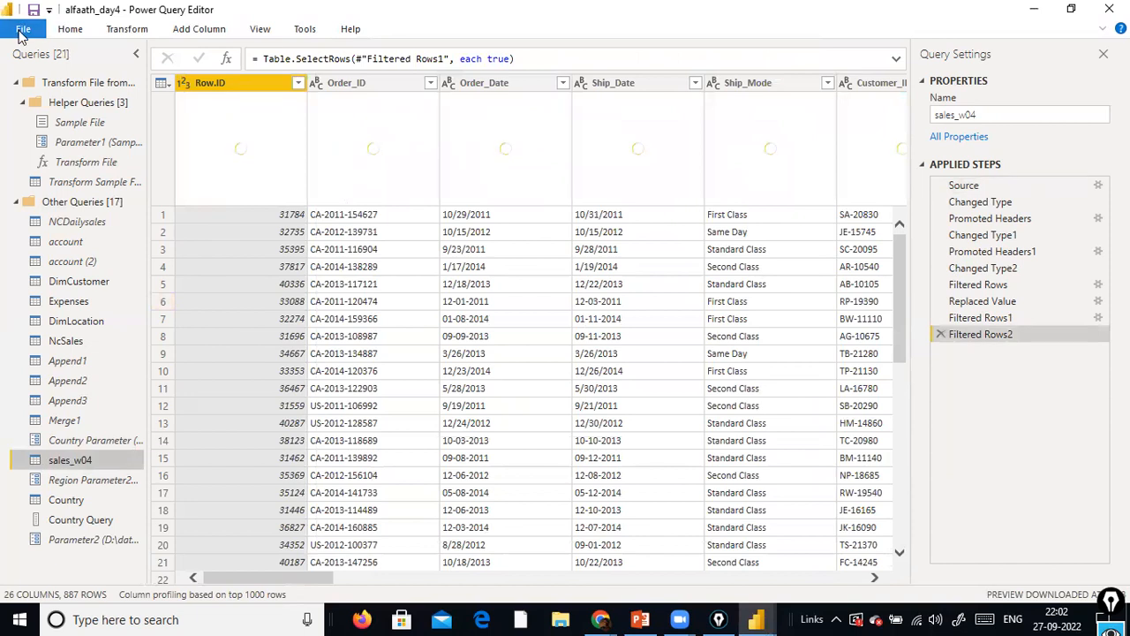
{"action": "left_click", "coordinate": [21, 32]}
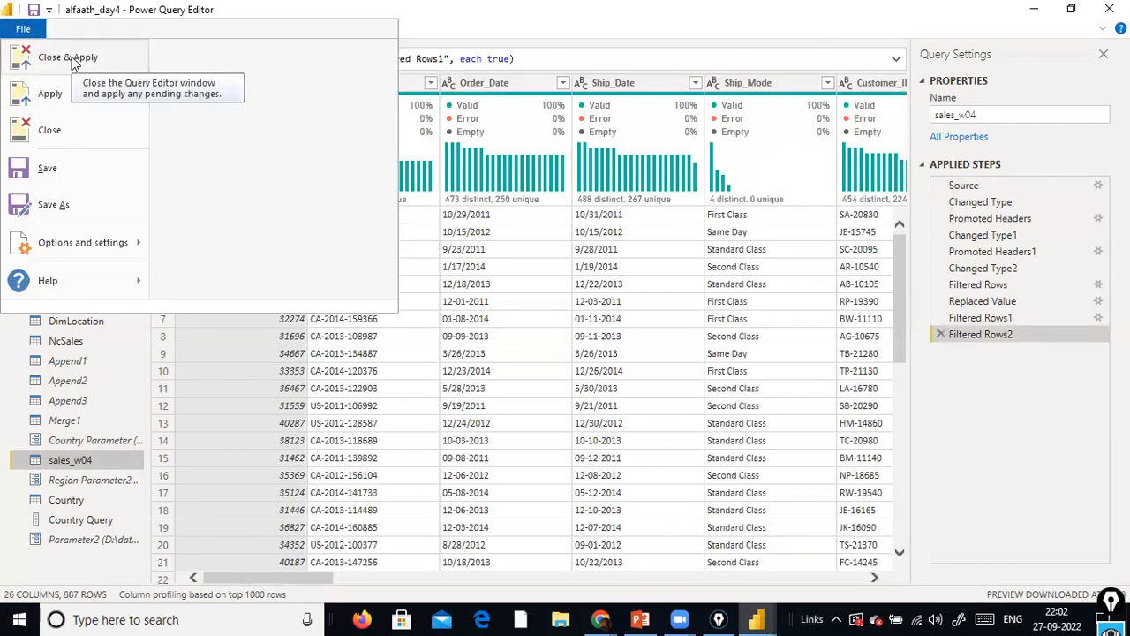
{"action": "left_click", "coordinate": [98, 549]}
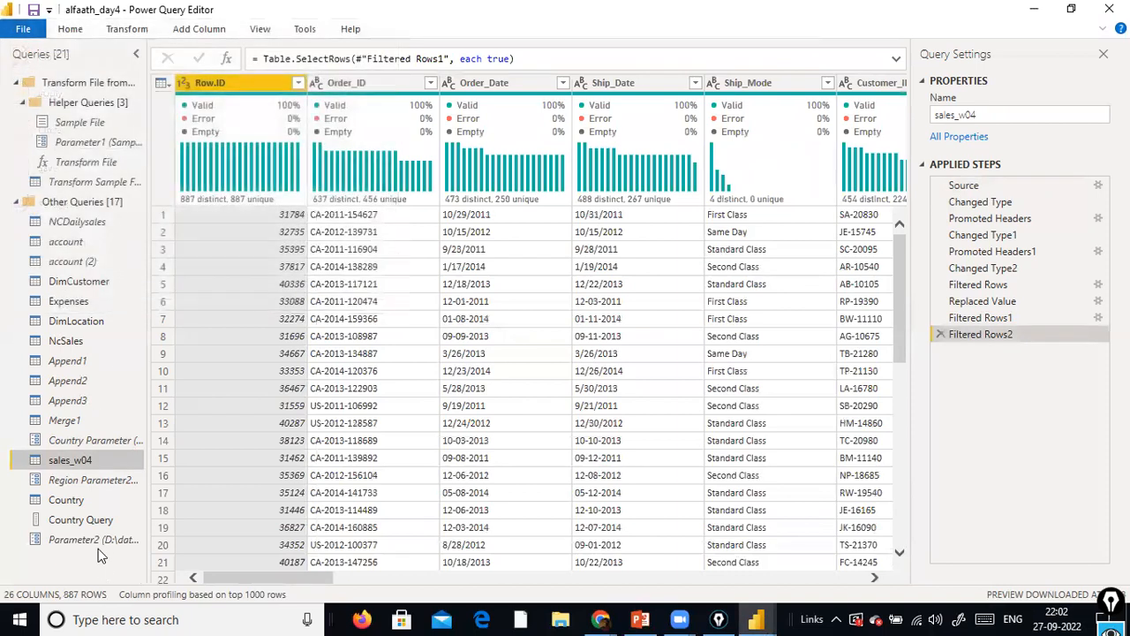
Rename Parameter2 as File Path
{"action": "right_click", "coordinate": [92, 538]}
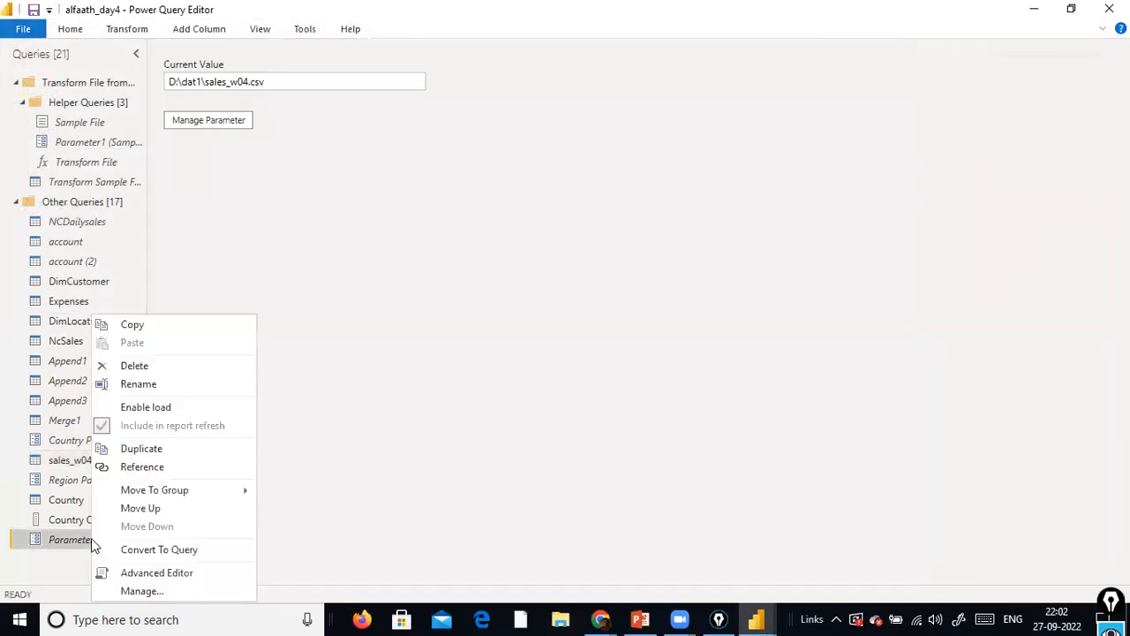
{"action": "left_click", "coordinate": [177, 390]}
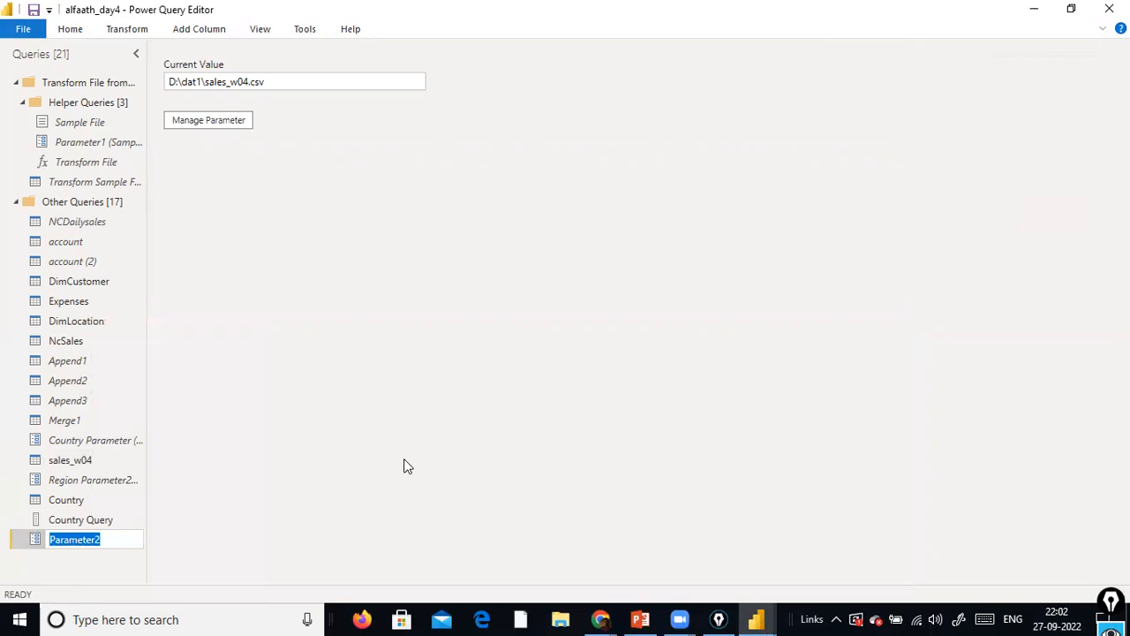
{"action": "type", "text": "File Path and Name"}
{"action": "key", "text": "BackSpace"}
{"action": "key", "text": "BackSpace"}
{"action": "key", "text": "BackSpace"}
{"action": "key", "text": "BackSpace"}
{"action": "key", "text": "BackSpace"}
{"action": "key", "text": "BackSpace"}
{"action": "key", "text": "BackSpace"}
{"action": "key", "text": "BackSpace"}
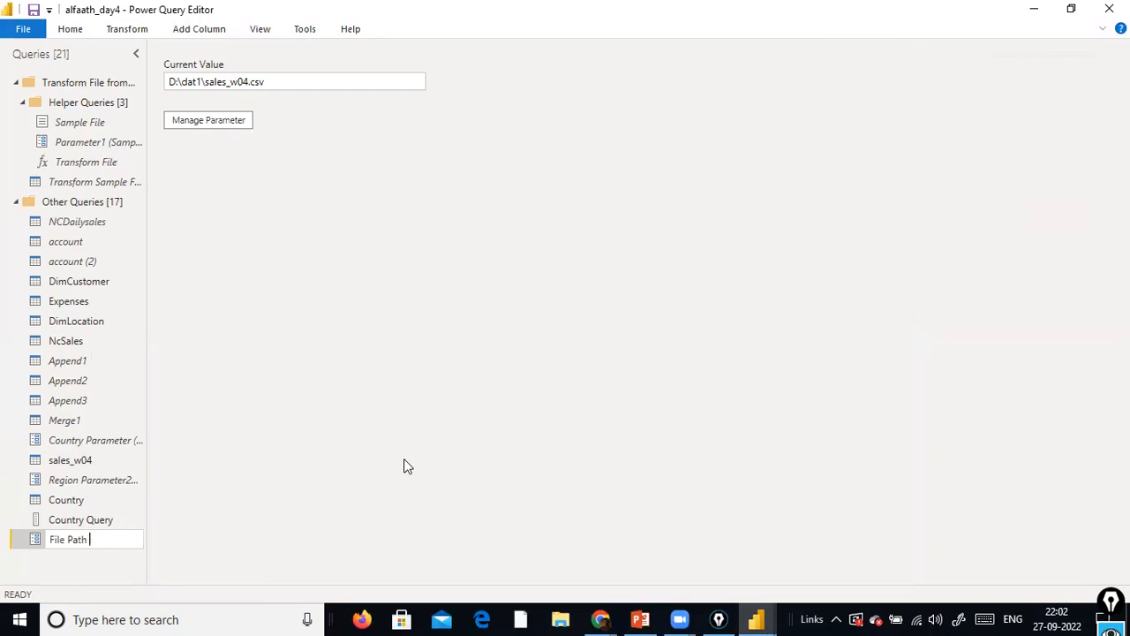
{"action": "key", "text": "Return"}
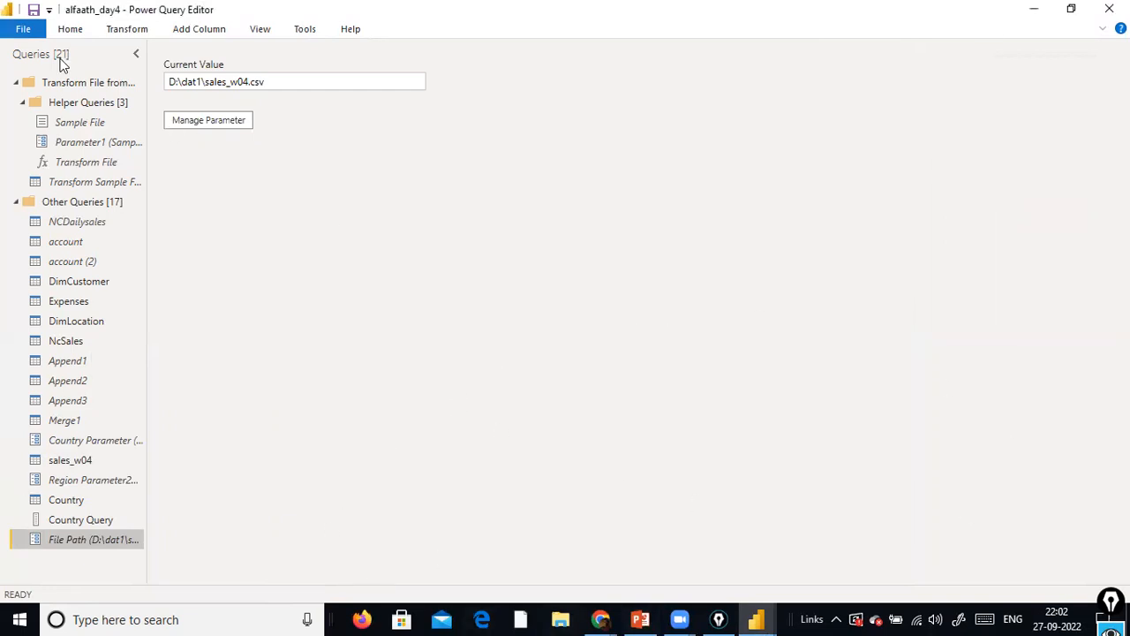
Close the query editor, applying the query changes, and return to the report window
{"action": "left_click", "coordinate": [27, 32]}
{"action": "left_click", "coordinate": [57, 56]}
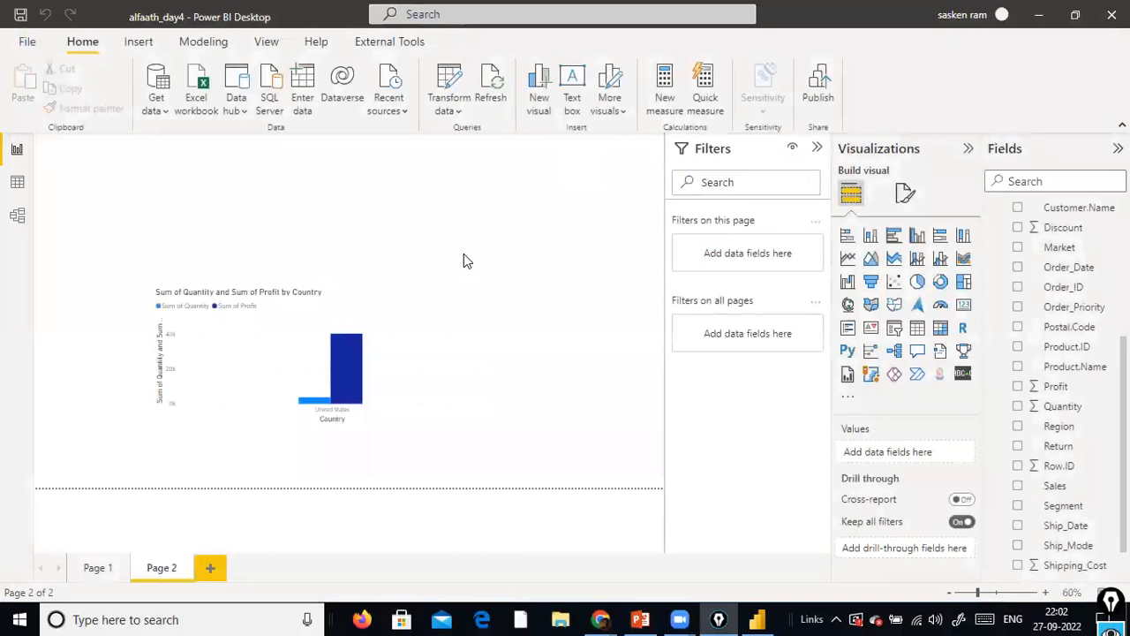
{"action": "mouse_move", "coordinate": [755, 619]}
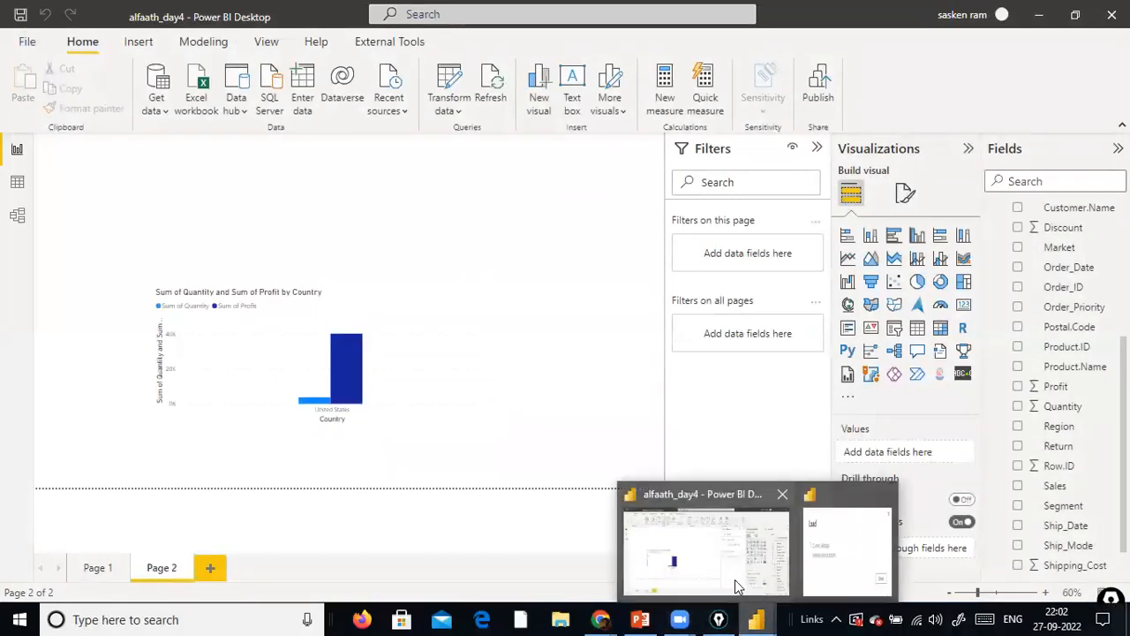
{"action": "left_click", "coordinate": [753, 540]}
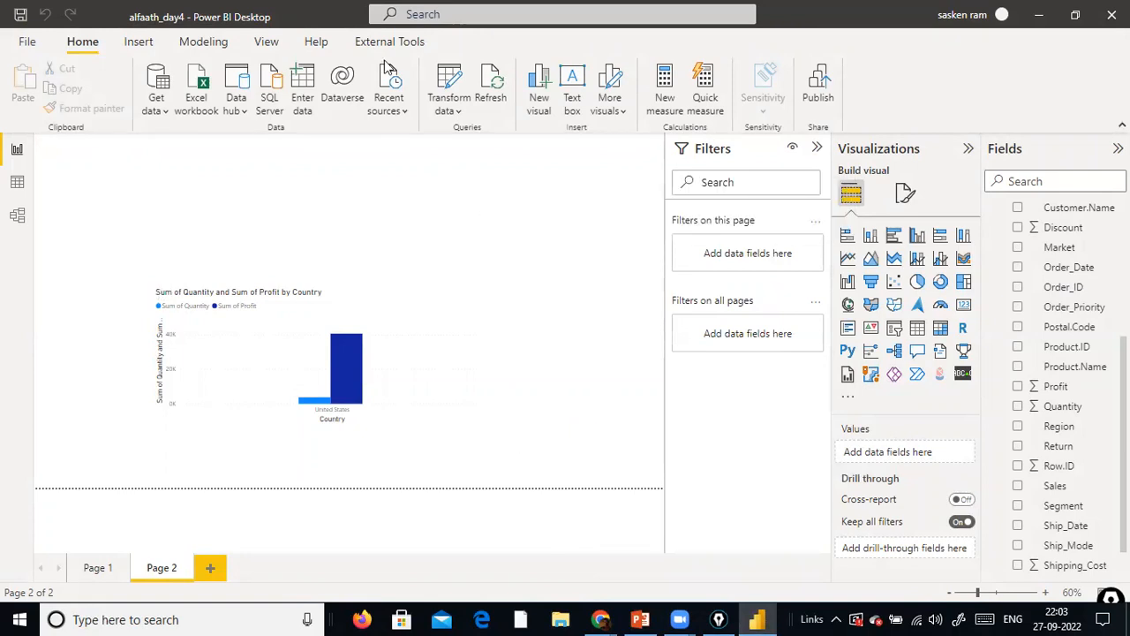
Open the report's parameters for editing and examine the File Path value
{"action": "left_click", "coordinate": [456, 111]}
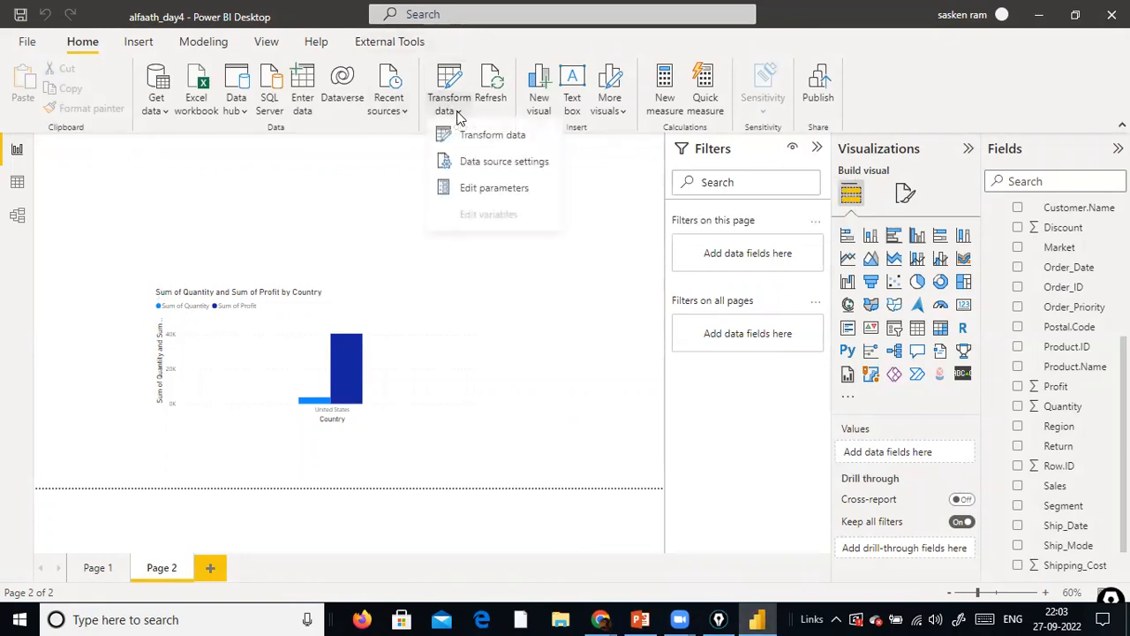
{"action": "left_click", "coordinate": [479, 193]}
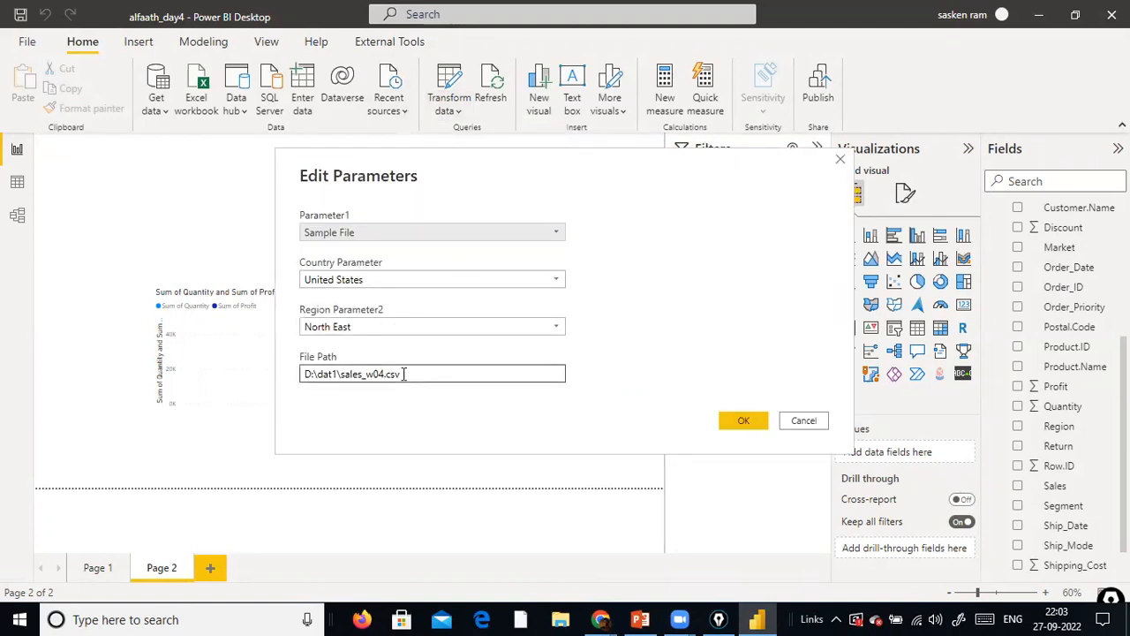
{"action": "left_click_drag", "start_coordinate": [404, 374], "coordinate": [212, 370]}
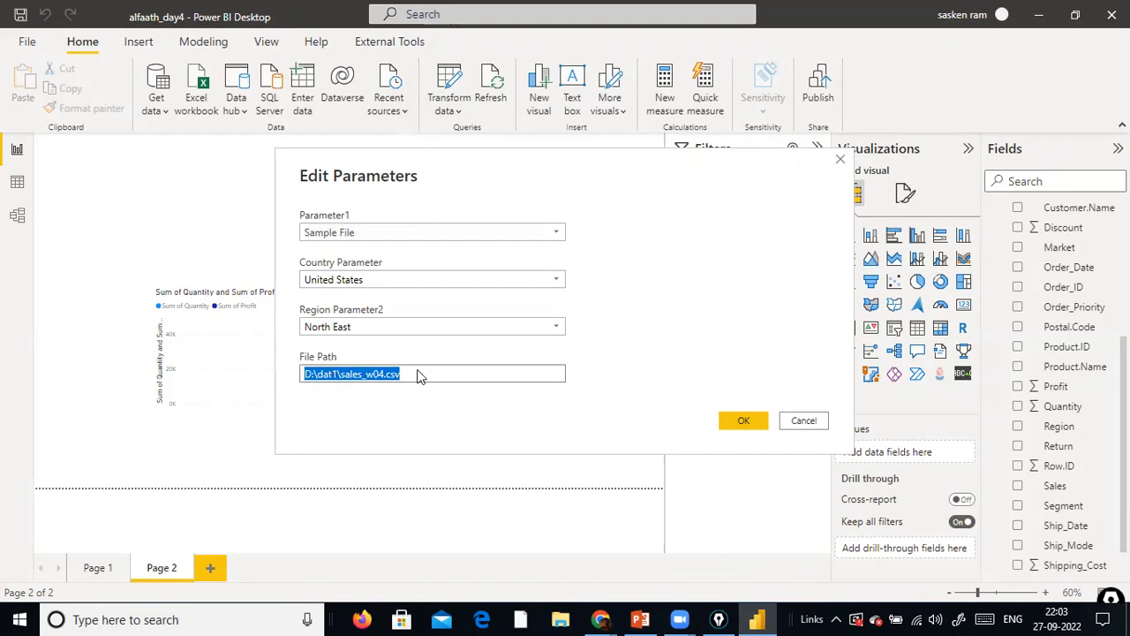
{"action": "left_click", "coordinate": [301, 372]}
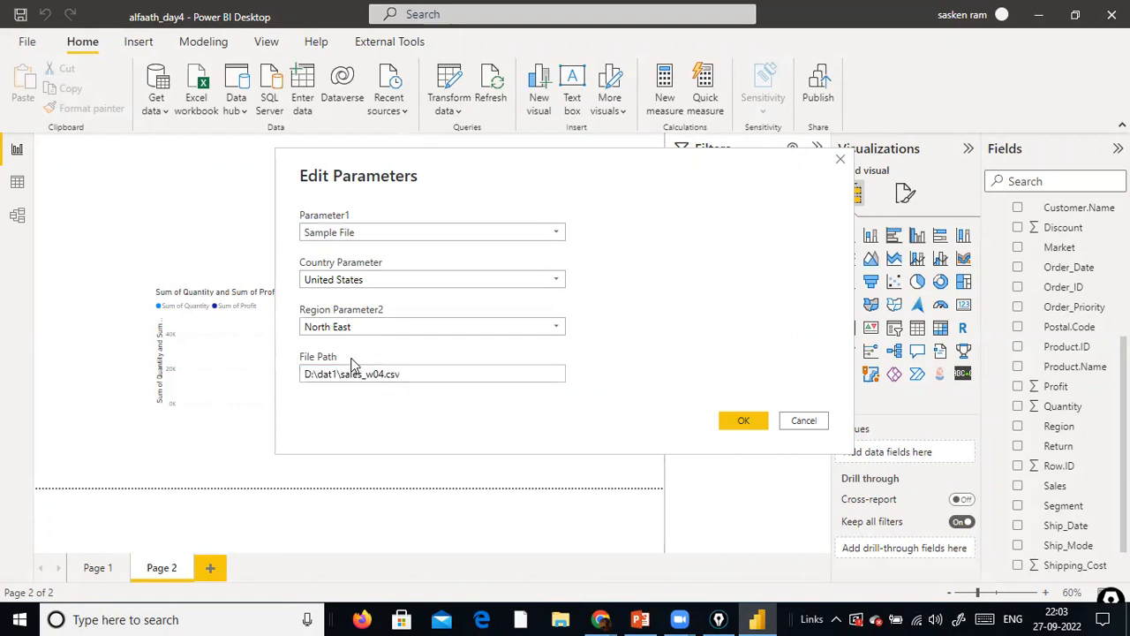
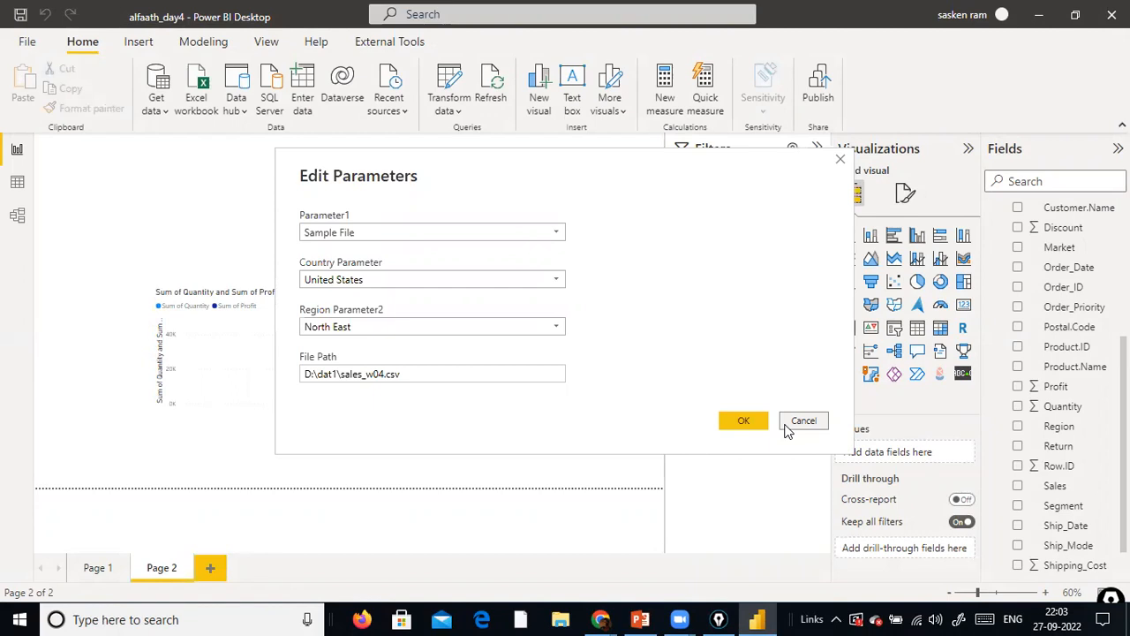
Leave the parameter dialog unchanged, reopen the query editor, and open the settings of the Source step in sales_w04
{"action": "left_click", "coordinate": [802, 421]}
{"action": "left_click", "coordinate": [457, 111]}
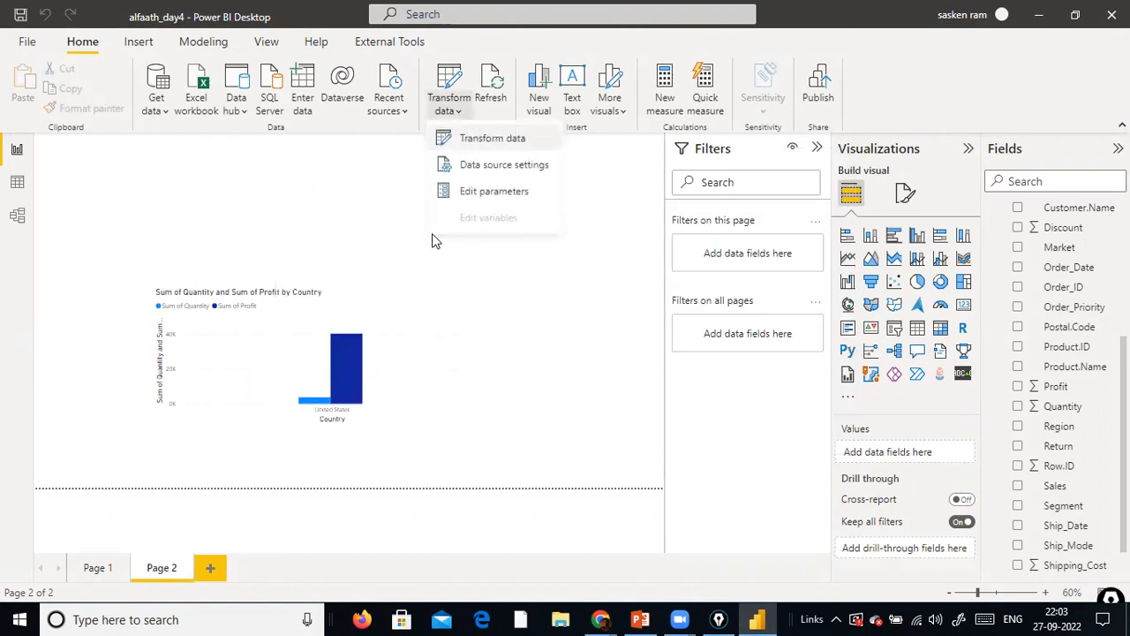
{"action": "left_click", "coordinate": [487, 139]}
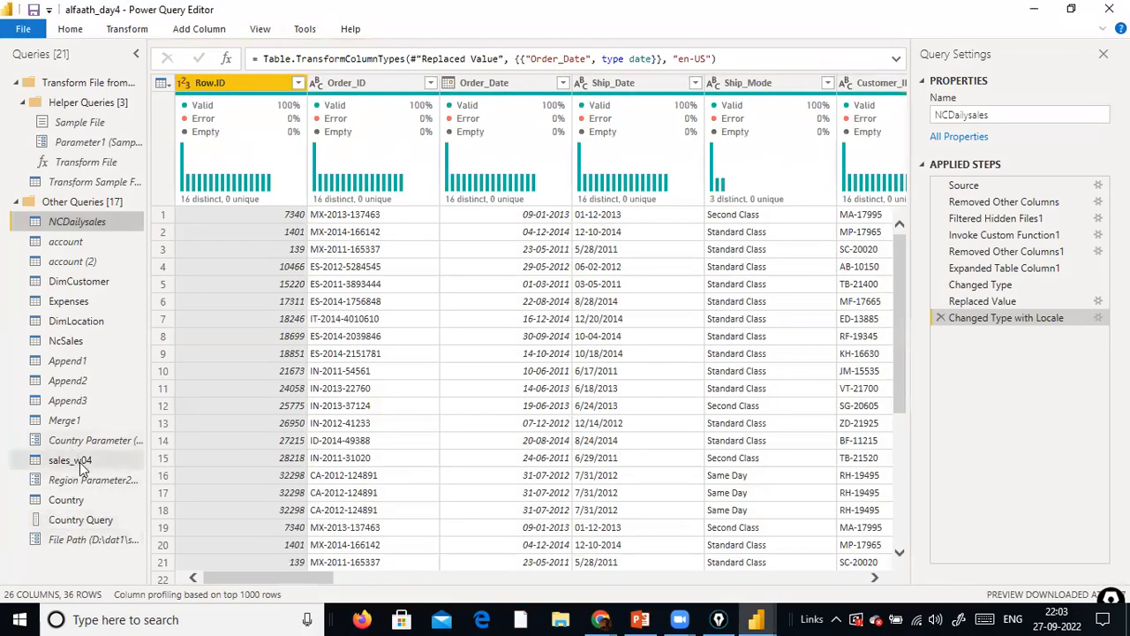
{"action": "left_click", "coordinate": [80, 460]}
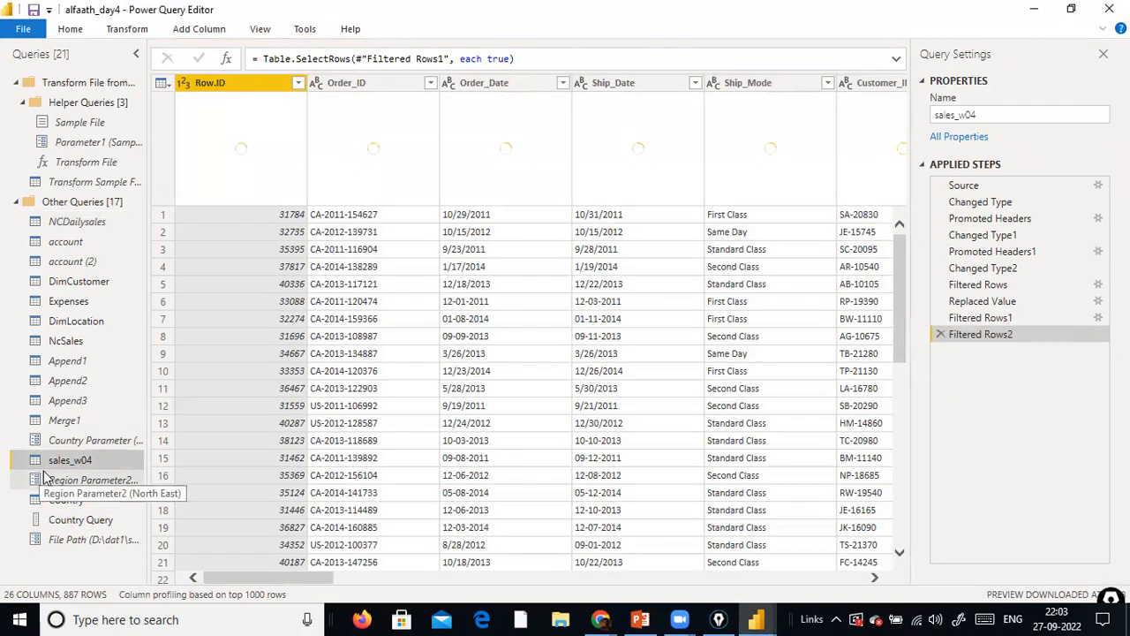
{"action": "key", "text": "ctrl+shift+3"}
{"action": "mouse_move", "coordinate": [71, 476]}
{"action": "left_mouse_down"}
{"action": "mouse_move", "coordinate": [1019, 220]}
{"action": "mouse_move", "coordinate": [946, 192]}
{"action": "left_mouse_up"}
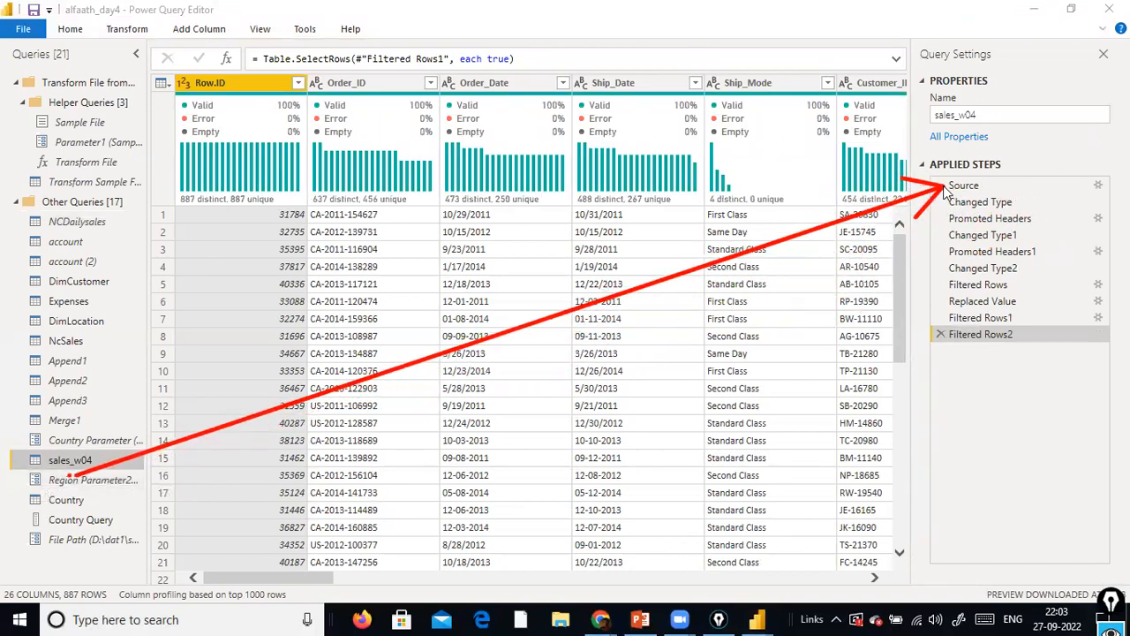
{"action": "left_click", "coordinate": [1095, 186]}
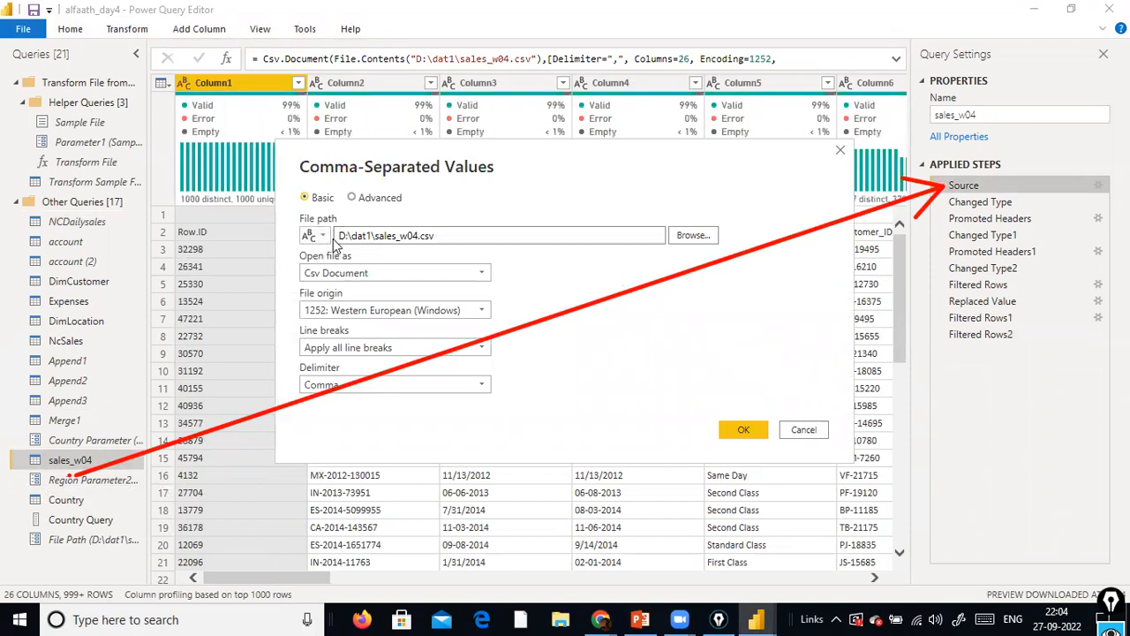
Make the file path of the sales_w04 source use the File Path parameter instead of fixed text
{"action": "left_click_drag", "start_coordinate": [332, 238], "coordinate": [451, 240]}
{"action": "left_click", "coordinate": [433, 235]}
{"action": "left_click_drag", "start_coordinate": [433, 235], "coordinate": [336, 235]}
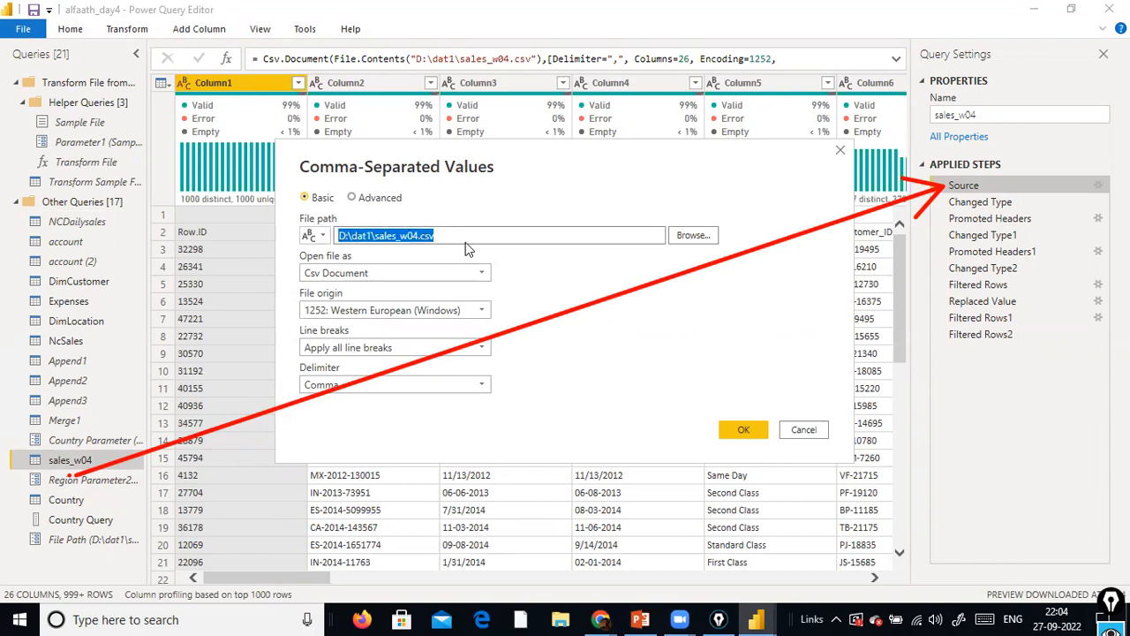
{"action": "left_click", "coordinate": [322, 236]}
{"action": "left_click", "coordinate": [331, 272]}
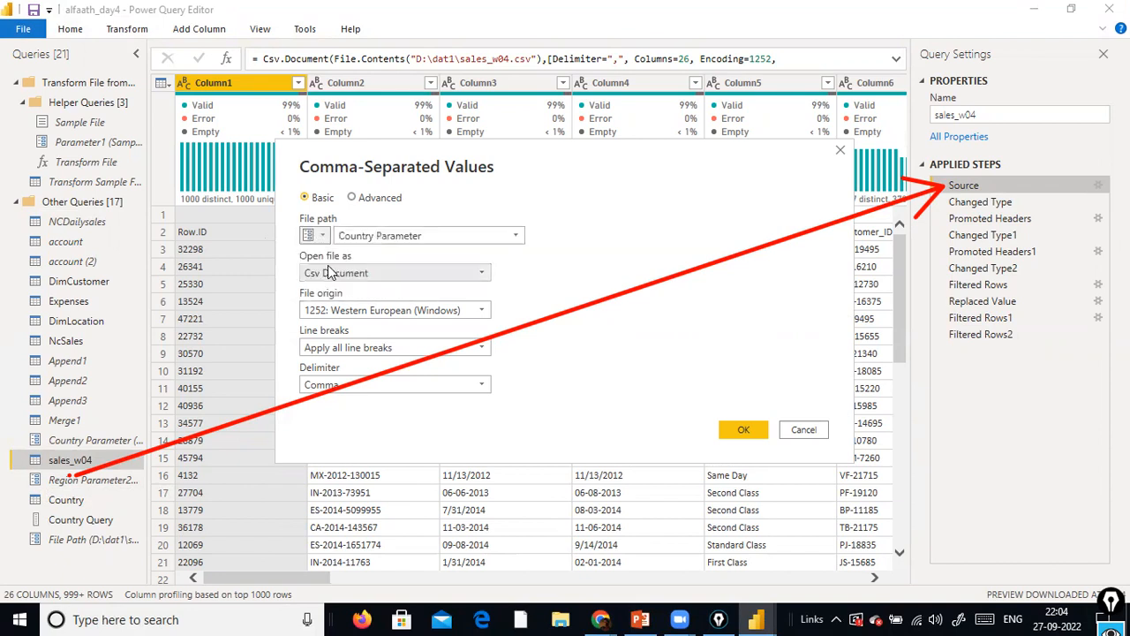
{"action": "left_click", "coordinate": [515, 236]}
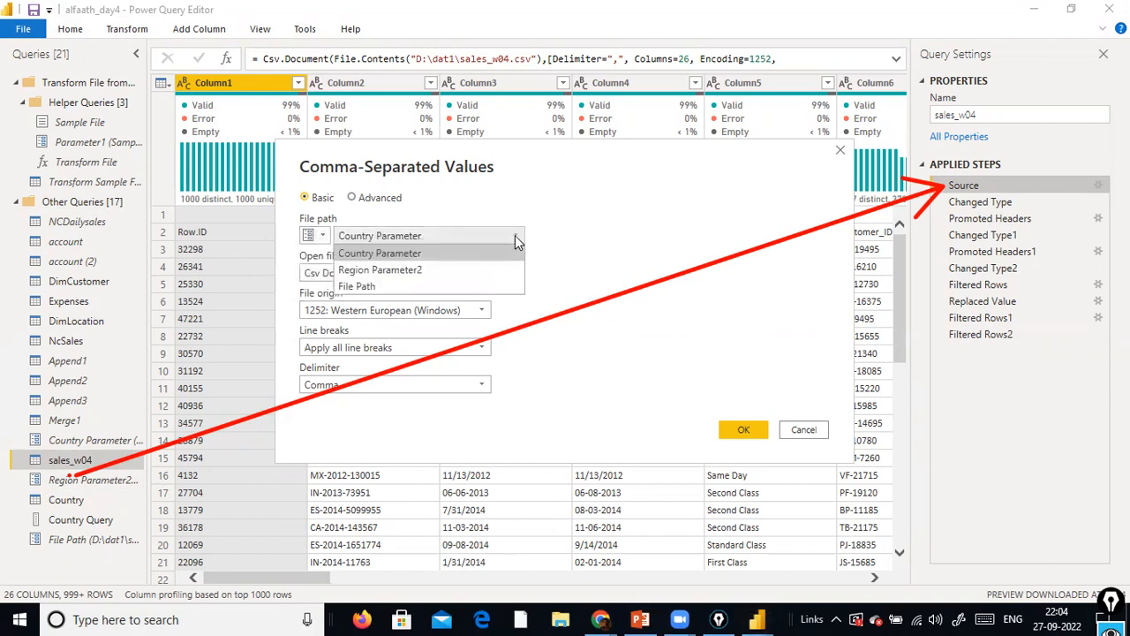
{"action": "left_click", "coordinate": [430, 287]}
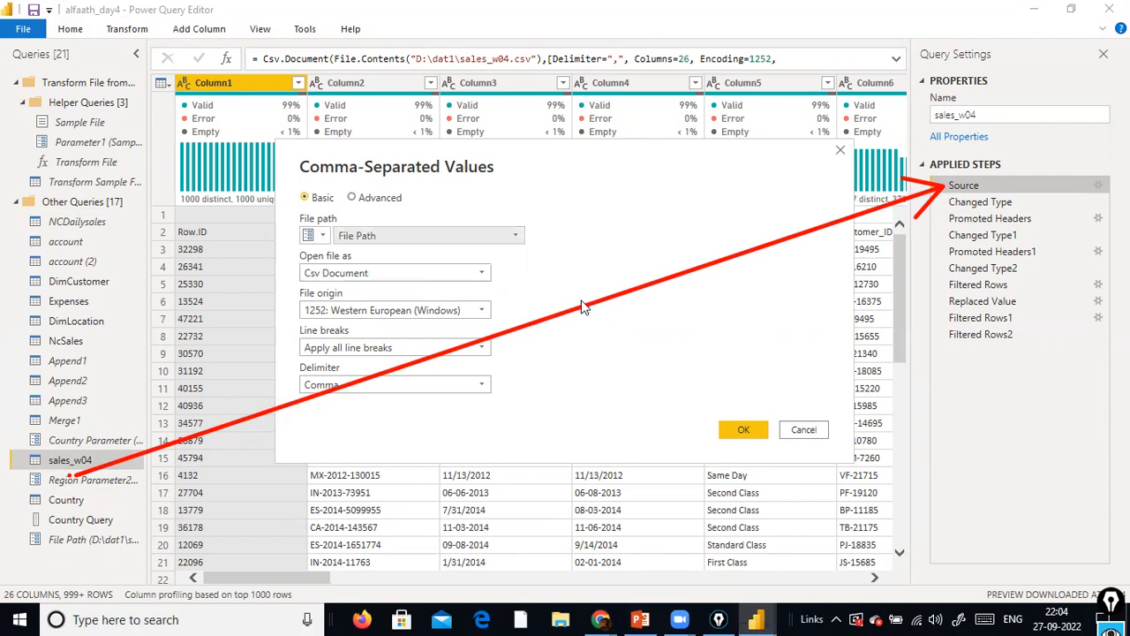
{"action": "left_click", "coordinate": [729, 434]}
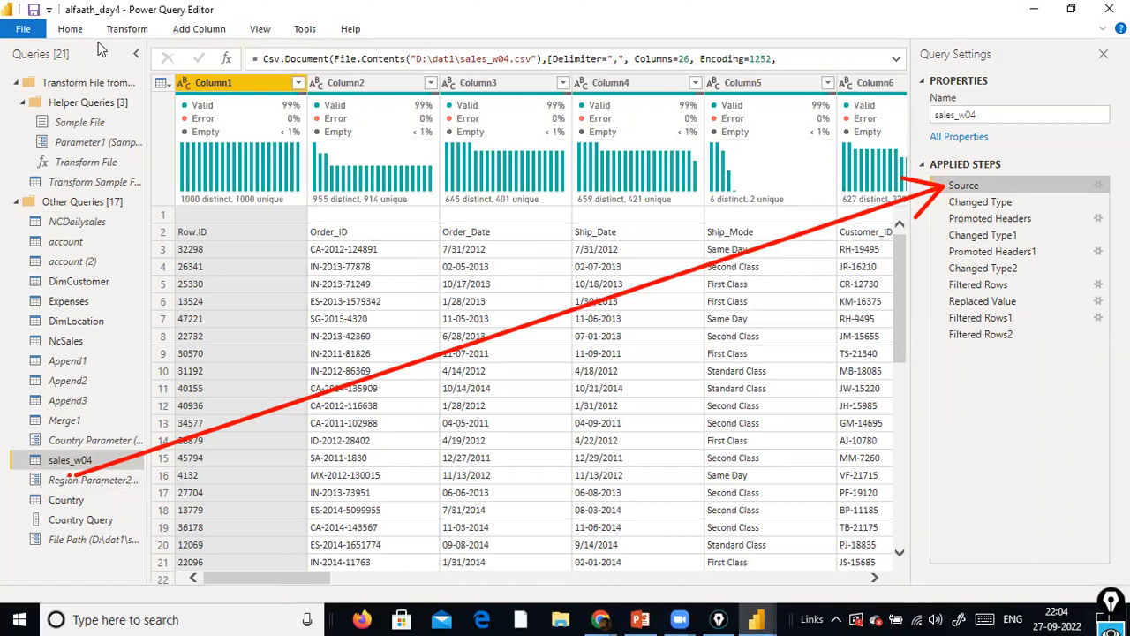
Close the query editor, applying the query changes, and open the report's parameters with the File Path value selected for editing
{"action": "left_click", "coordinate": [25, 32]}
{"action": "left_click", "coordinate": [68, 59]}
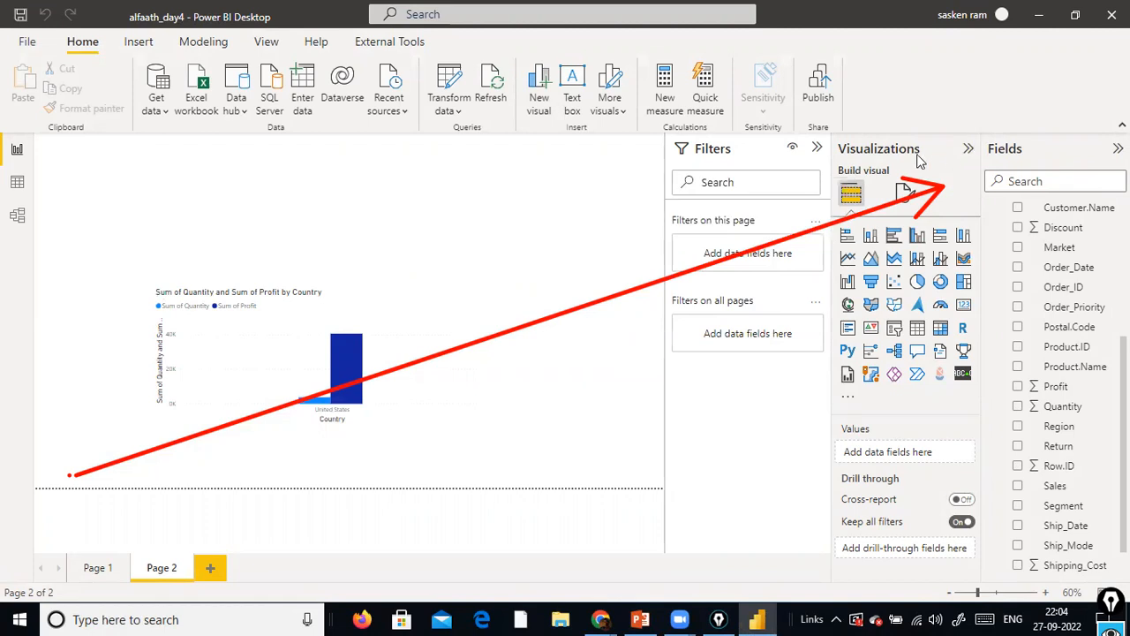
{"action": "left_click", "coordinate": [461, 110]}
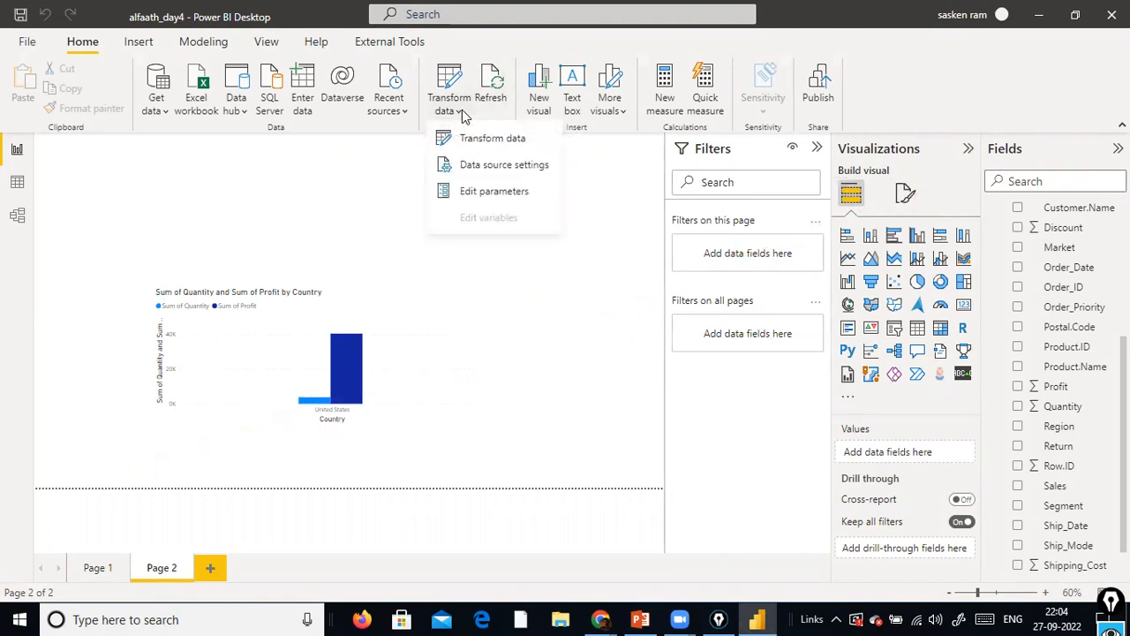
{"action": "left_click", "coordinate": [453, 190]}
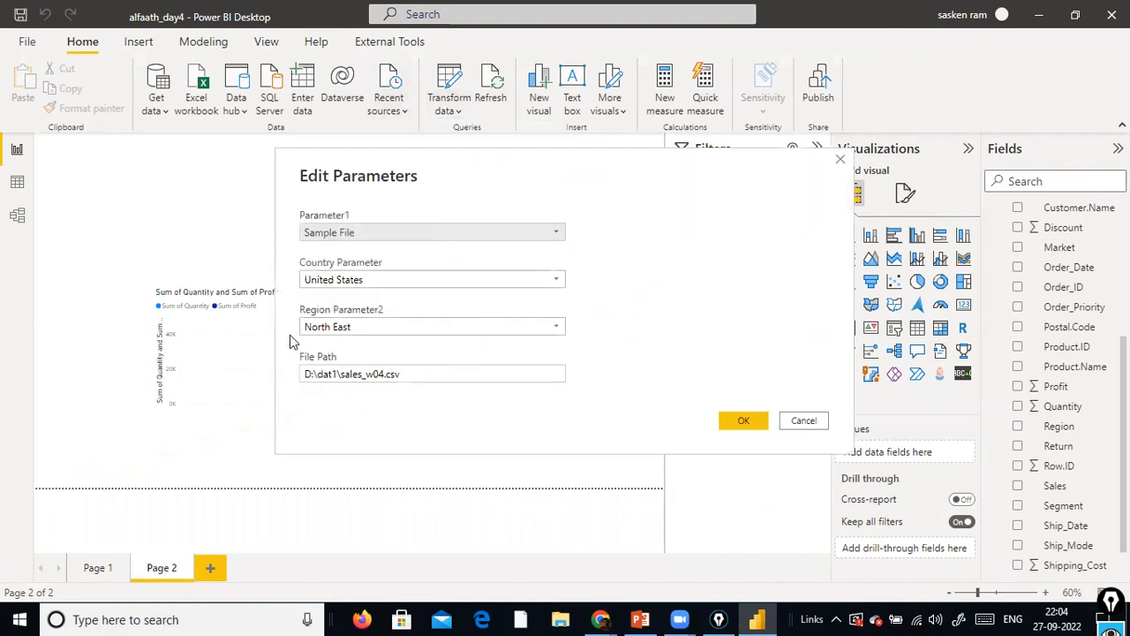
{"action": "left_click", "coordinate": [504, 376]}
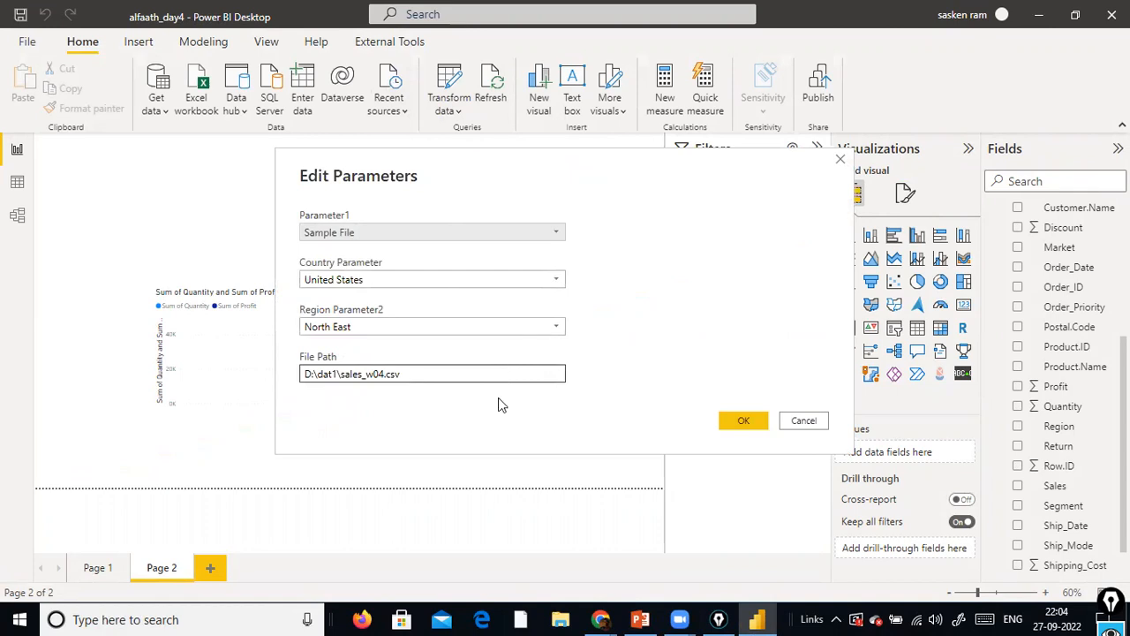
{"action": "left_click_drag", "start_coordinate": [415, 378], "coordinate": [232, 385]}
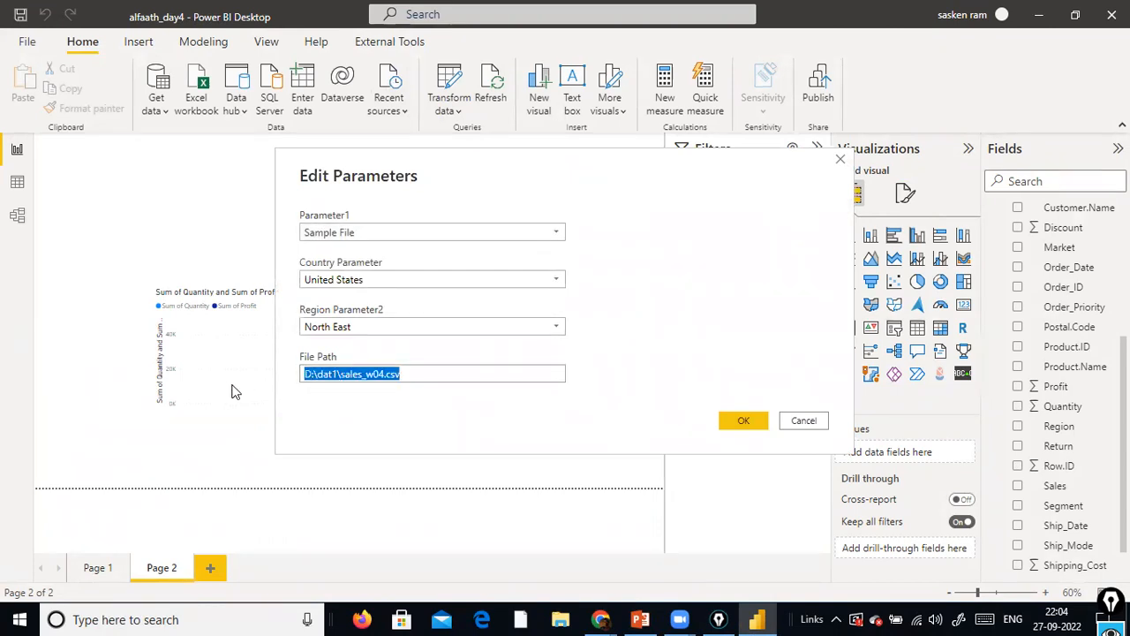
{"action": "left_click", "coordinate": [415, 378]}
{"action": "left_click_drag", "start_coordinate": [415, 377], "coordinate": [217, 380]}
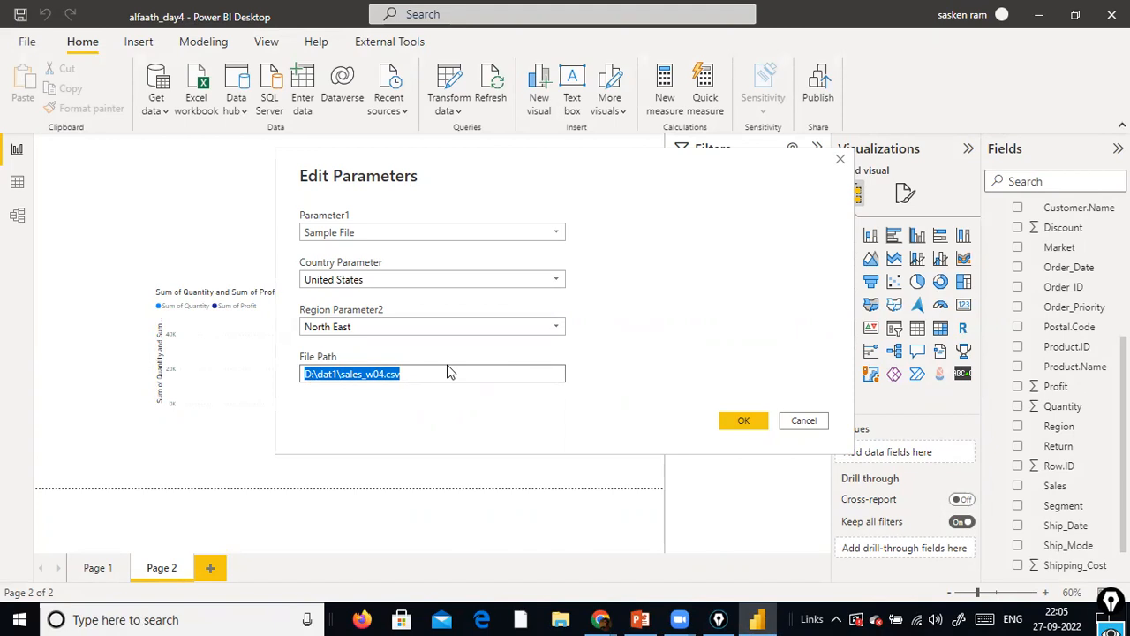
Switch to File Explorer, open the QA folder on Local Disk (D:) that holds sales_w04.csv, and copy the folder path
{"action": "left_click", "coordinate": [556, 617]}
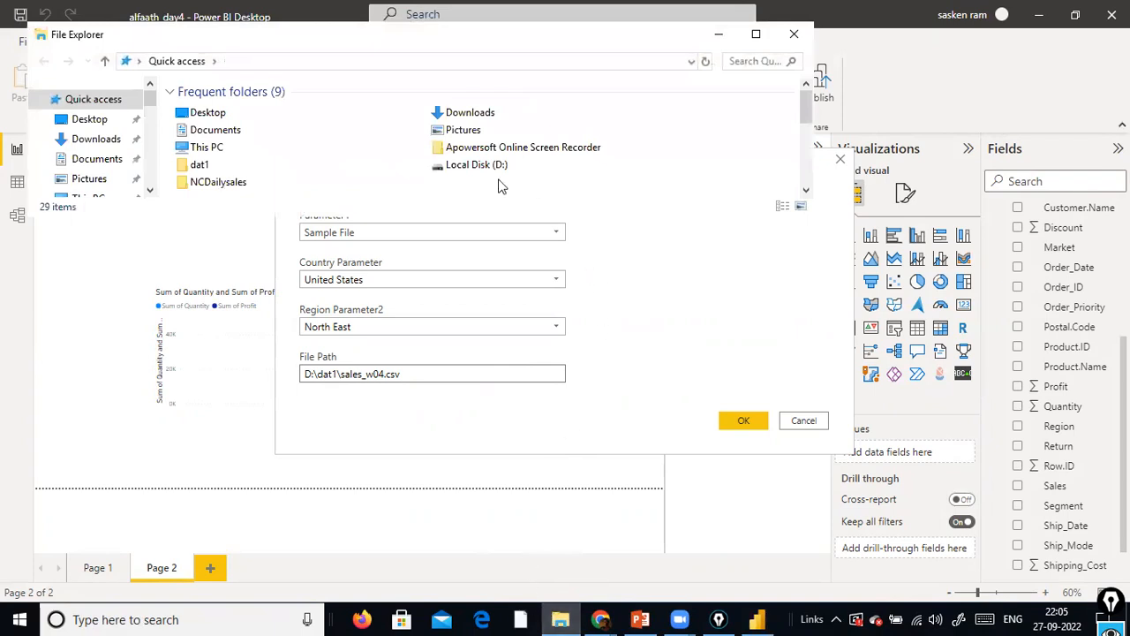
{"action": "left_click", "coordinate": [756, 34]}
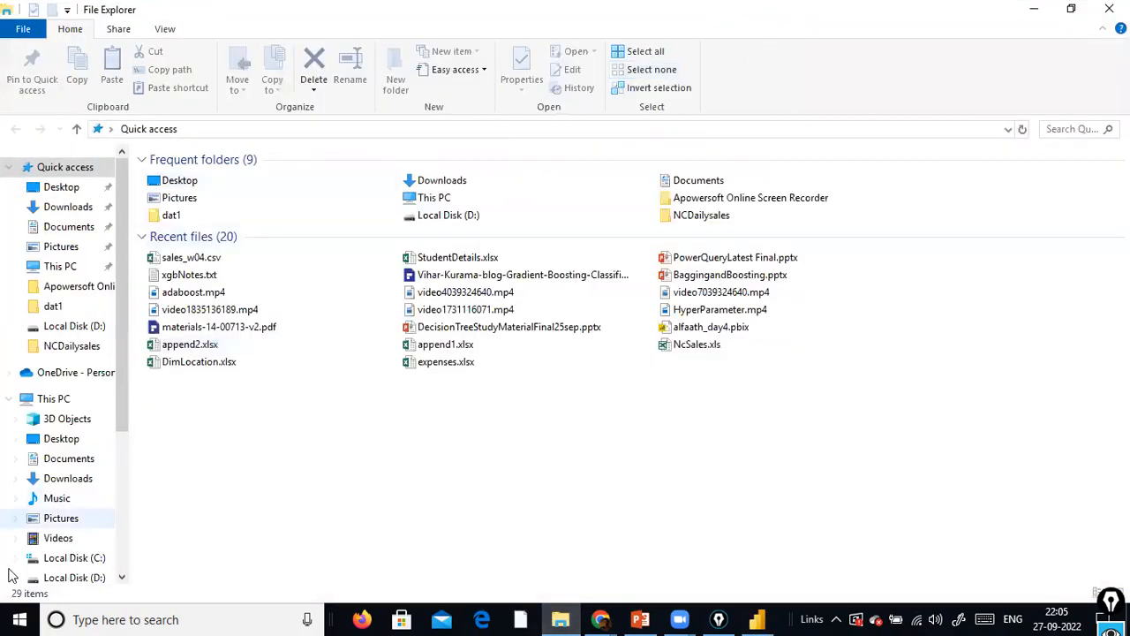
{"action": "left_click", "coordinate": [88, 577]}
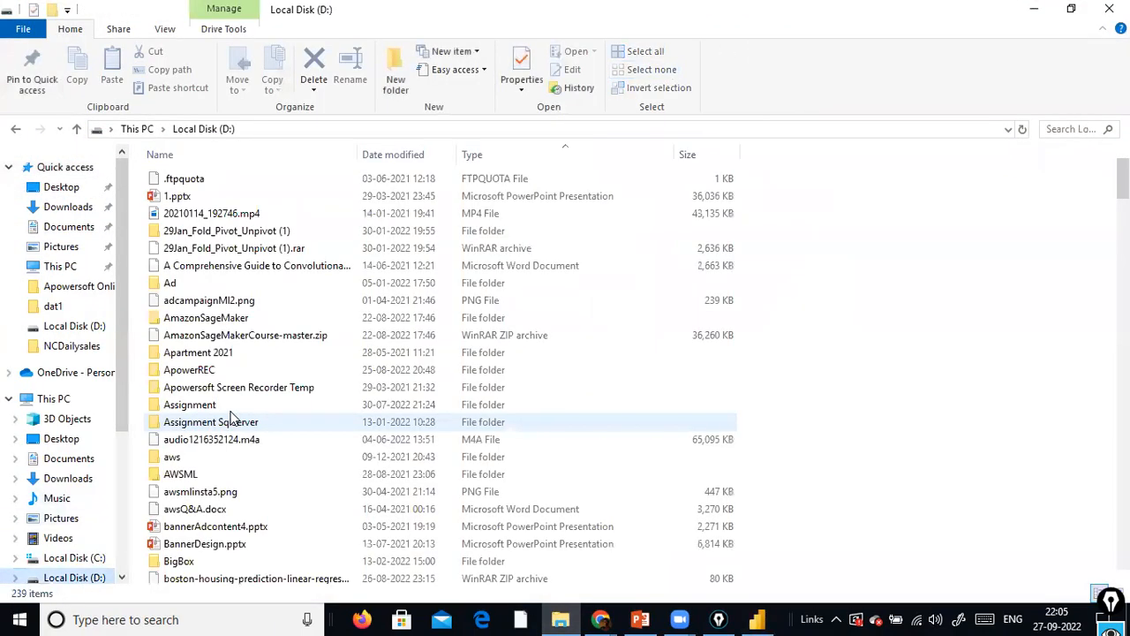
{"action": "key", "text": "q"}
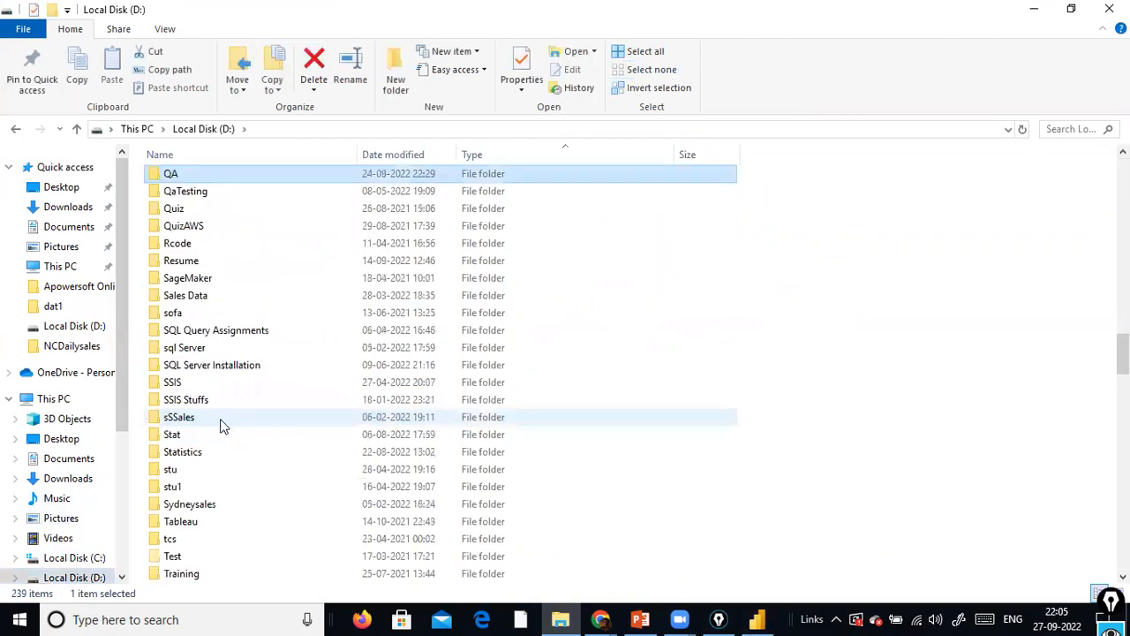
{"action": "double_click", "coordinate": [204, 175]}
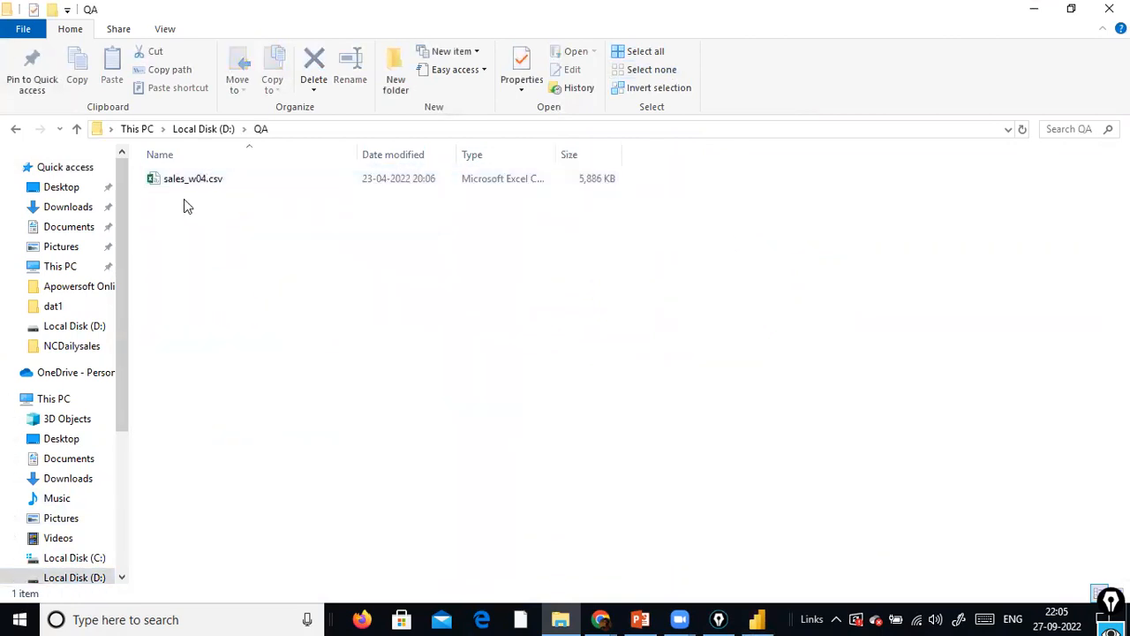
{"action": "left_click", "coordinate": [312, 130]}
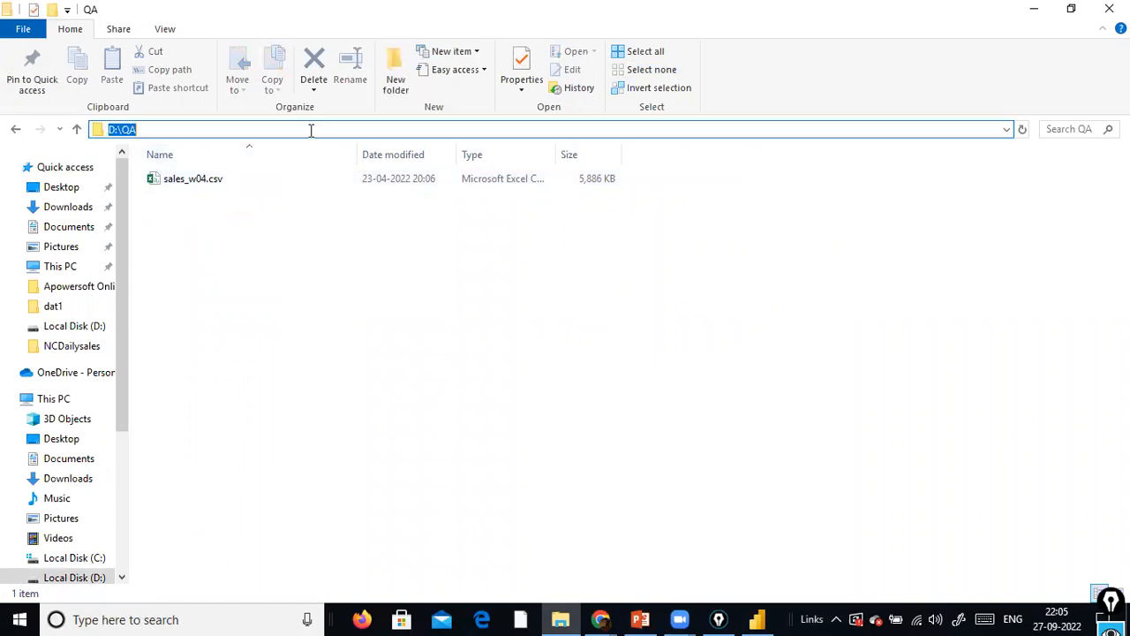
{"action": "key", "text": "alt+Tab"}
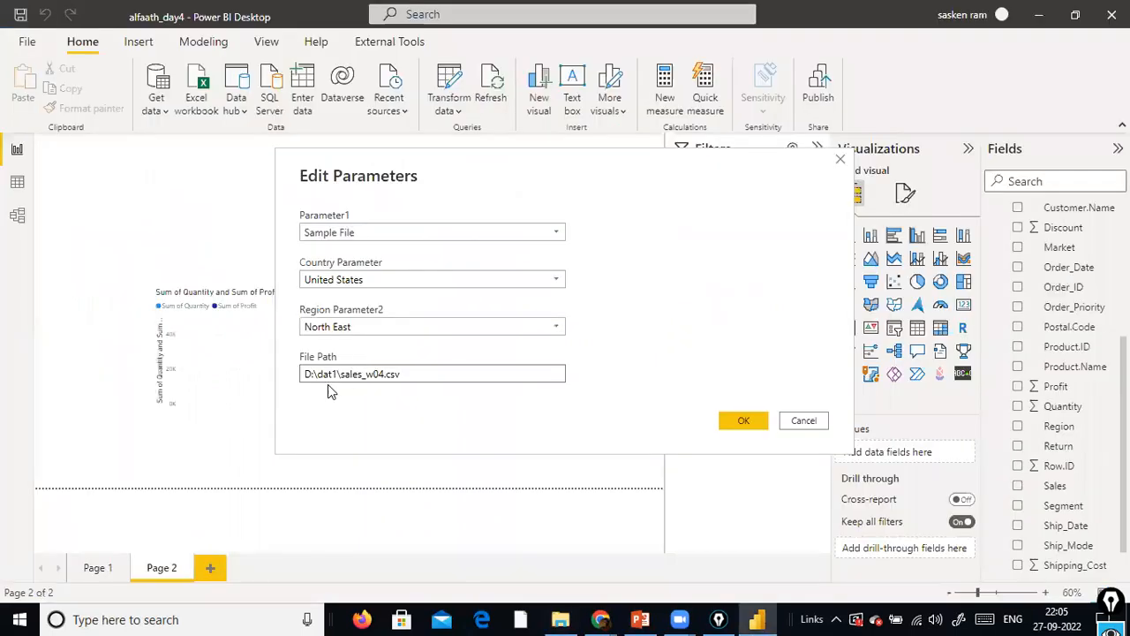
{"action": "left_click", "coordinate": [337, 373]}
{"action": "key", "text": "alt+Tab"}
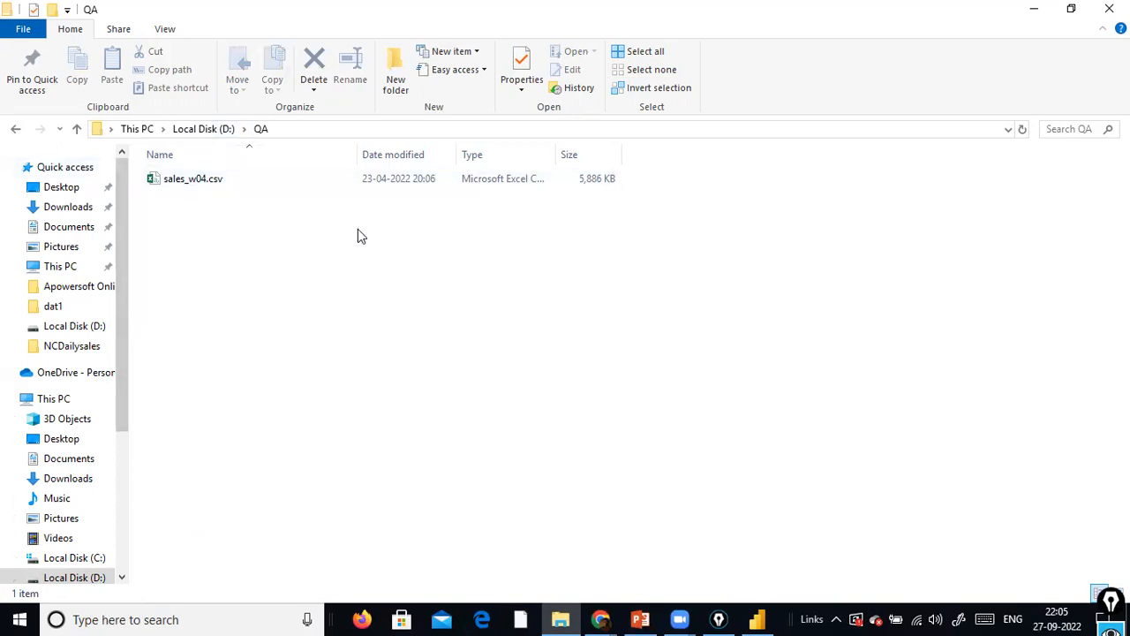
{"action": "key", "text": "alt+Tab"}
{"action": "key", "text": "alt+Tab"}
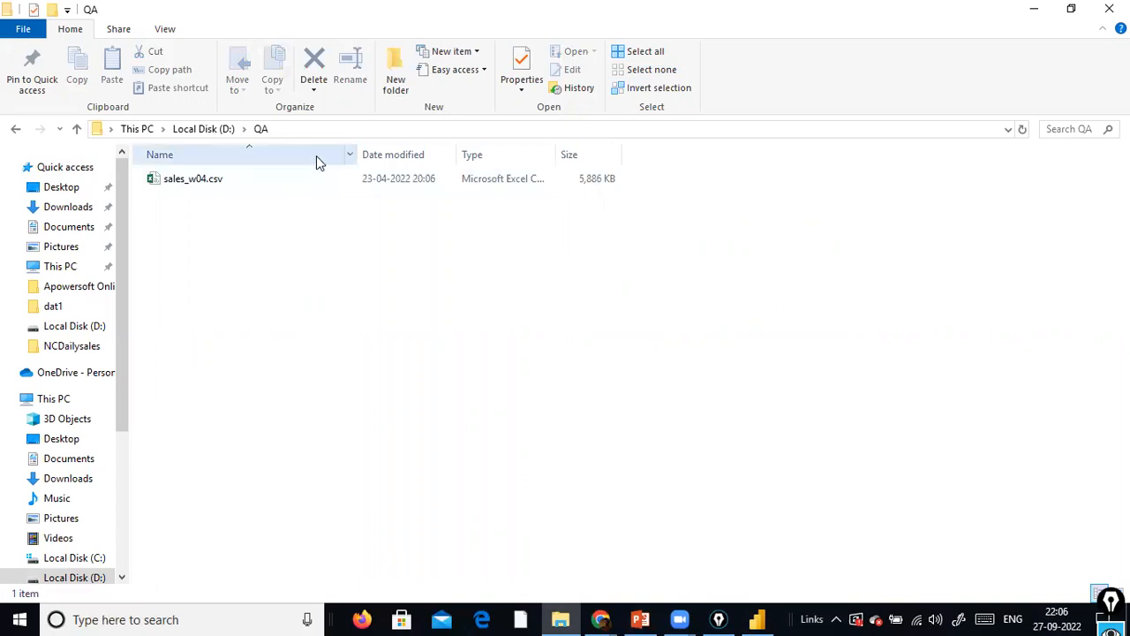
{"action": "left_click", "coordinate": [330, 130]}
{"action": "key", "text": "ctrl+c"}
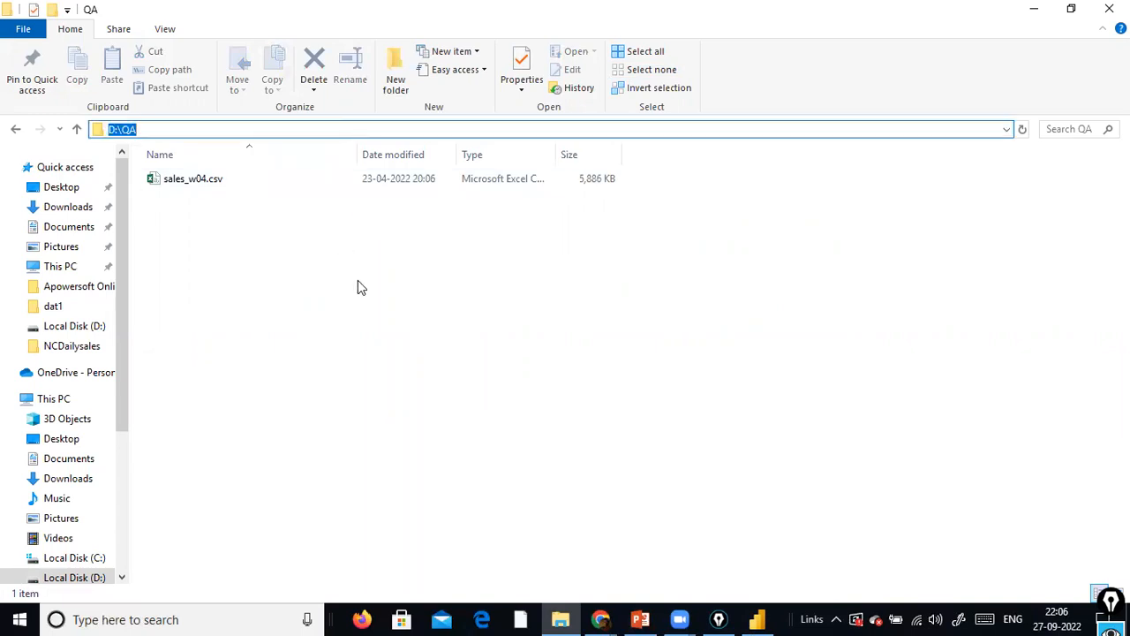
Return to Power BI Desktop, set the File Path parameter to D:\QA\sales_w04.csv, and apply the change to the report
{"action": "key", "text": "alt+Tab"}
{"action": "left_click_drag", "start_coordinate": [338, 373], "coordinate": [196, 380]}
{"action": "key", "text": "ctrl+v"}
{"action": "type", "text": "\\"}
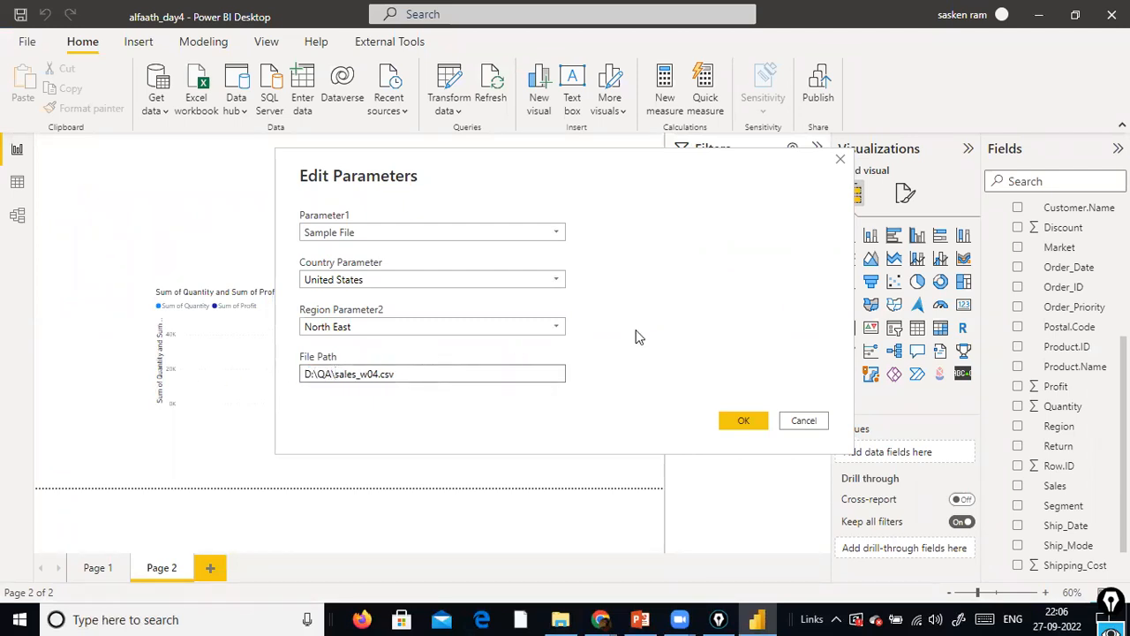
{"action": "left_click", "coordinate": [740, 422]}
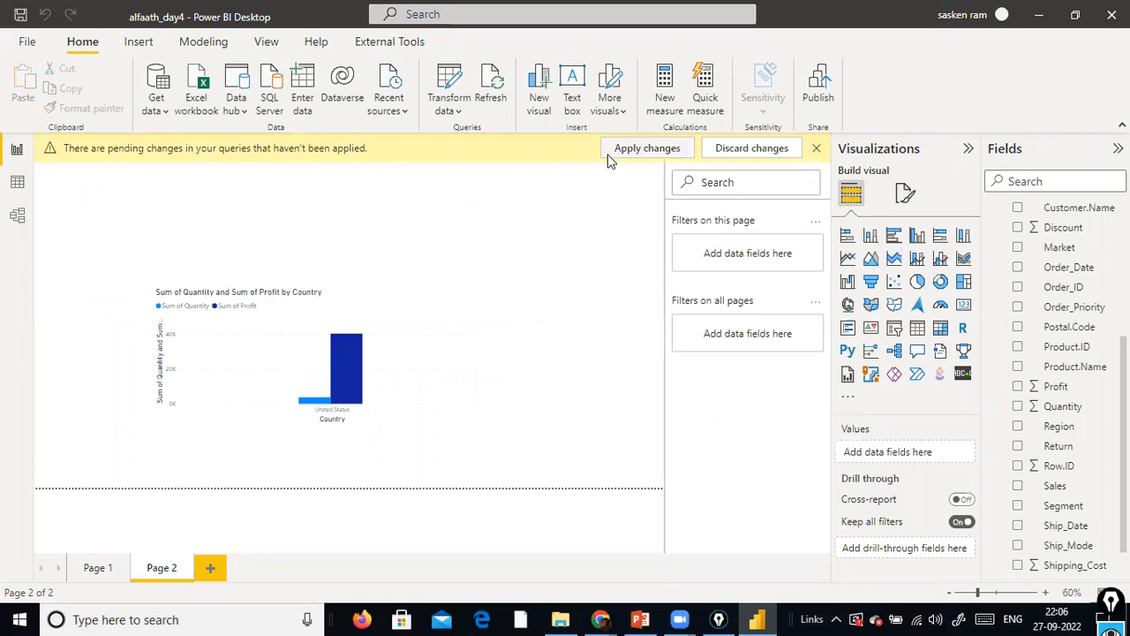
{"action": "left_click", "coordinate": [561, 618]}
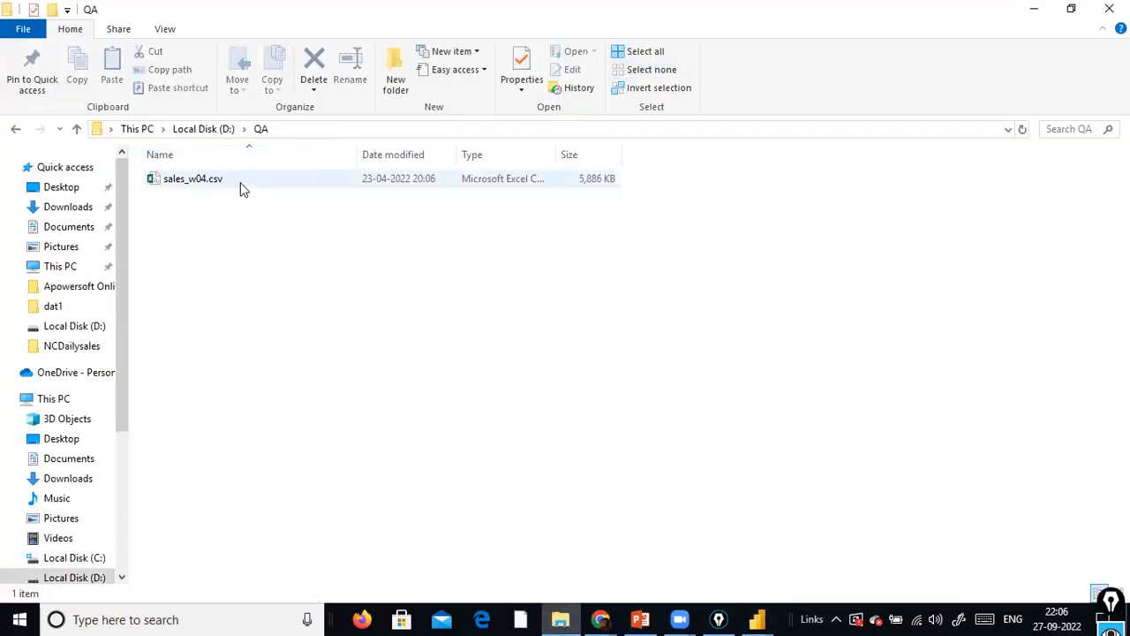
{"action": "left_click", "coordinate": [1033, 11]}
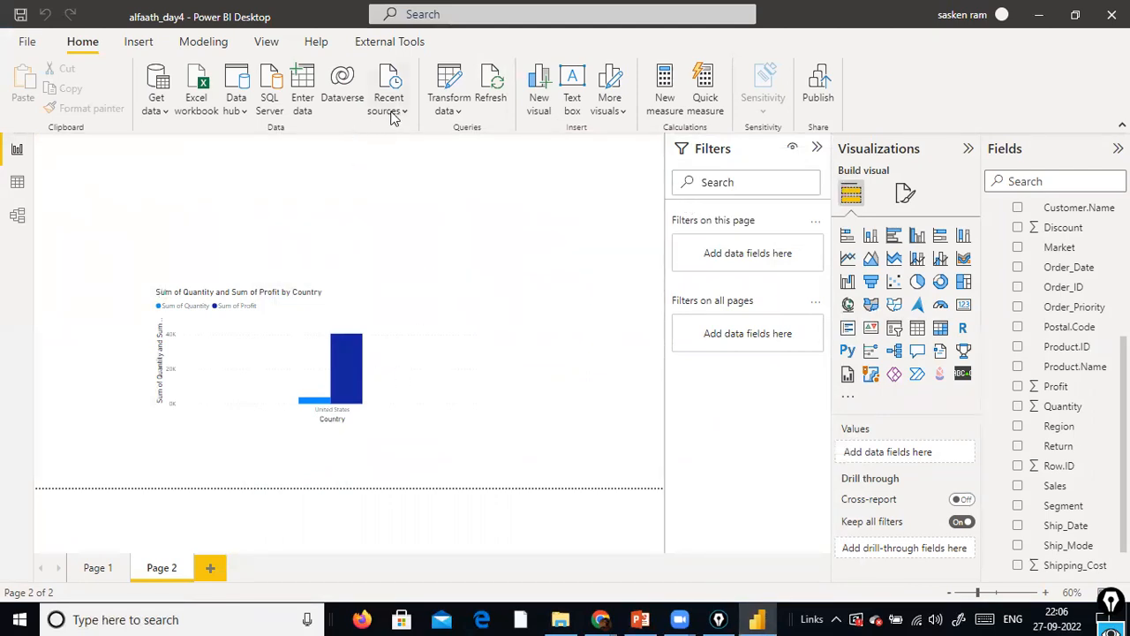
Reopen the report's parameters for editing and set the Country Parameter to India
{"action": "left_click", "coordinate": [448, 104]}
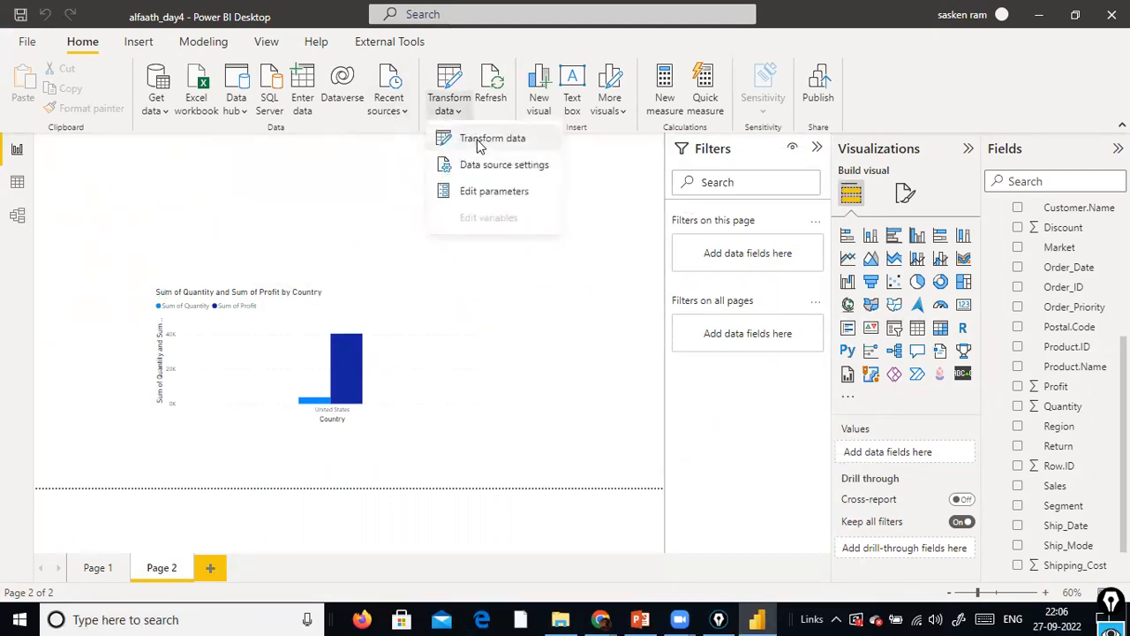
{"action": "left_click", "coordinate": [481, 195]}
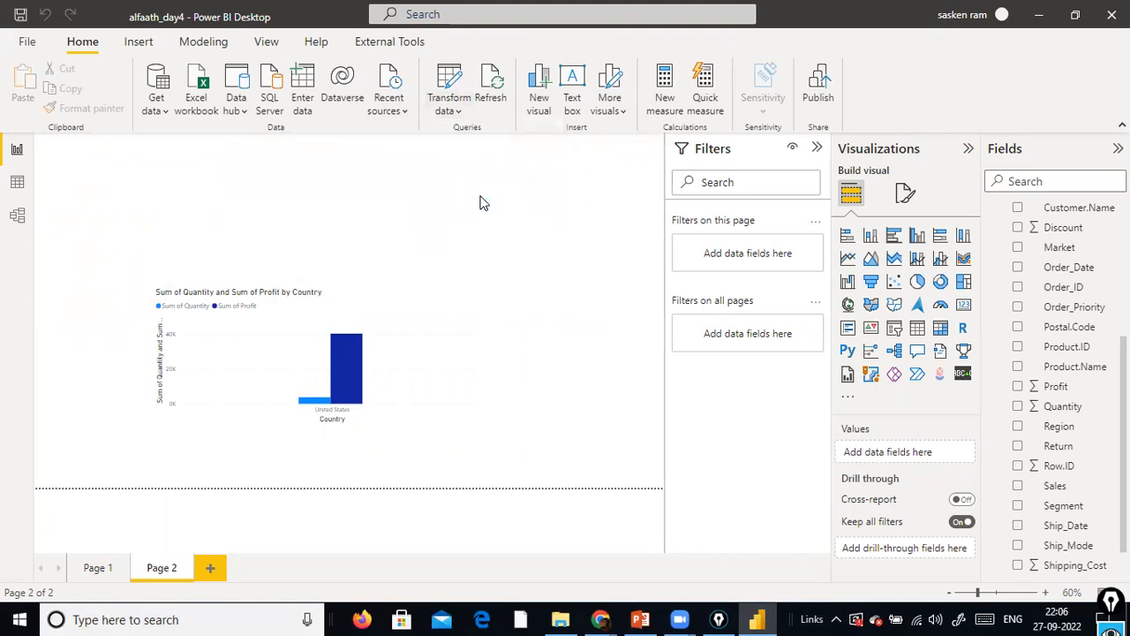
{"action": "left_click", "coordinate": [489, 273]}
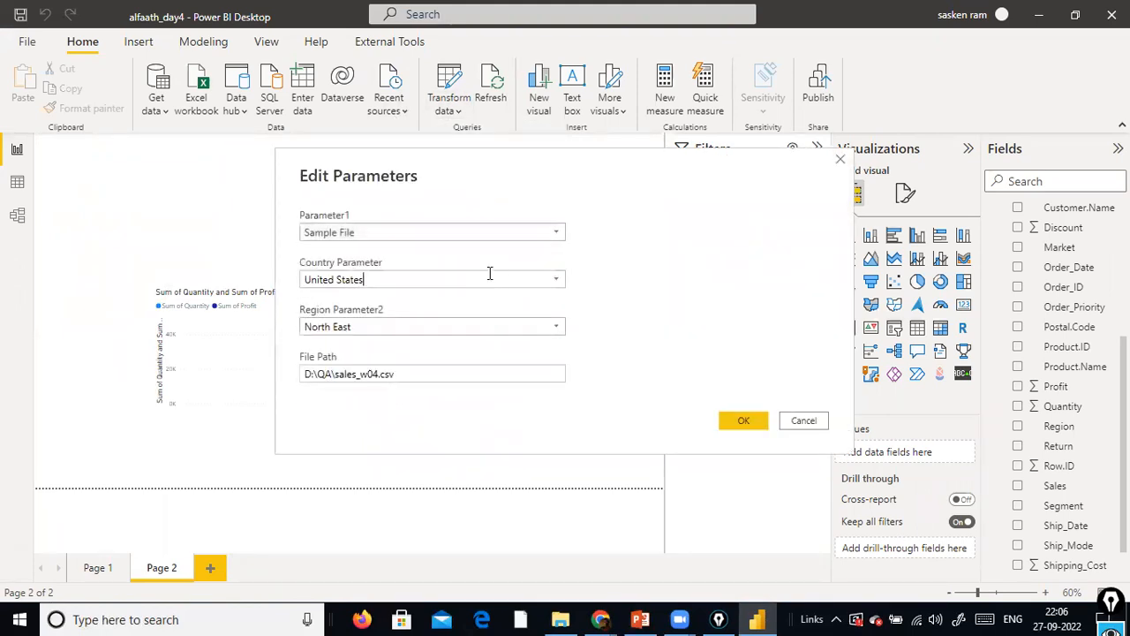
{"action": "left_click", "coordinate": [556, 279]}
{"action": "scroll", "coordinate": [442, 380], "scroll_direction": "down", "scroll_amount": 4}
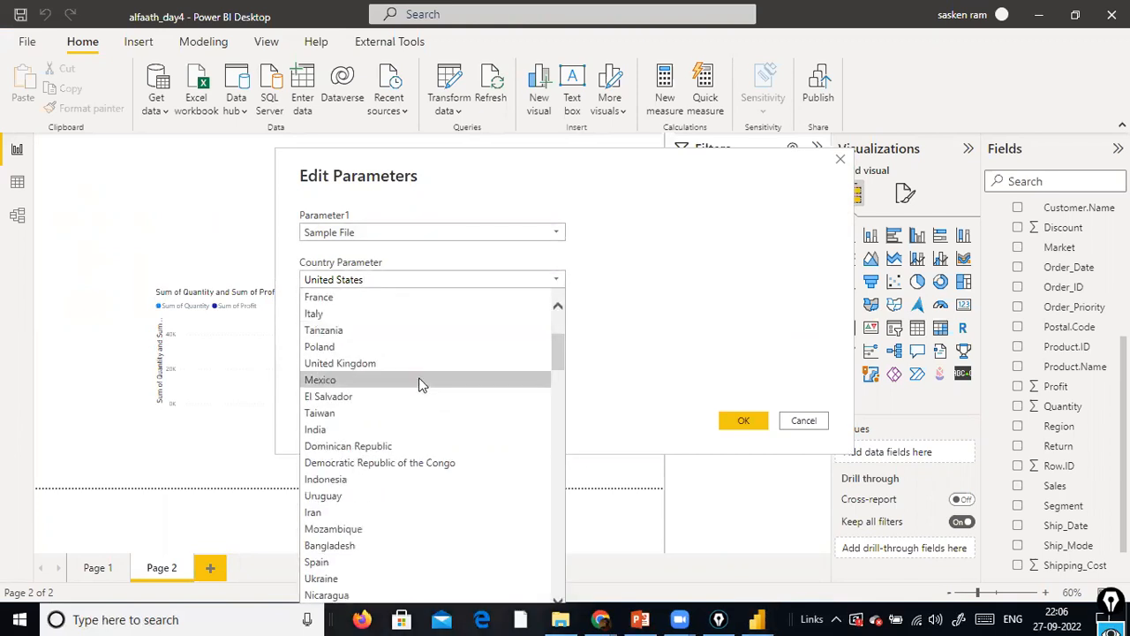
{"action": "scroll", "coordinate": [411, 399], "scroll_direction": "up", "scroll_amount": 2}
{"action": "scroll", "coordinate": [411, 399], "scroll_direction": "down", "scroll_amount": 1}
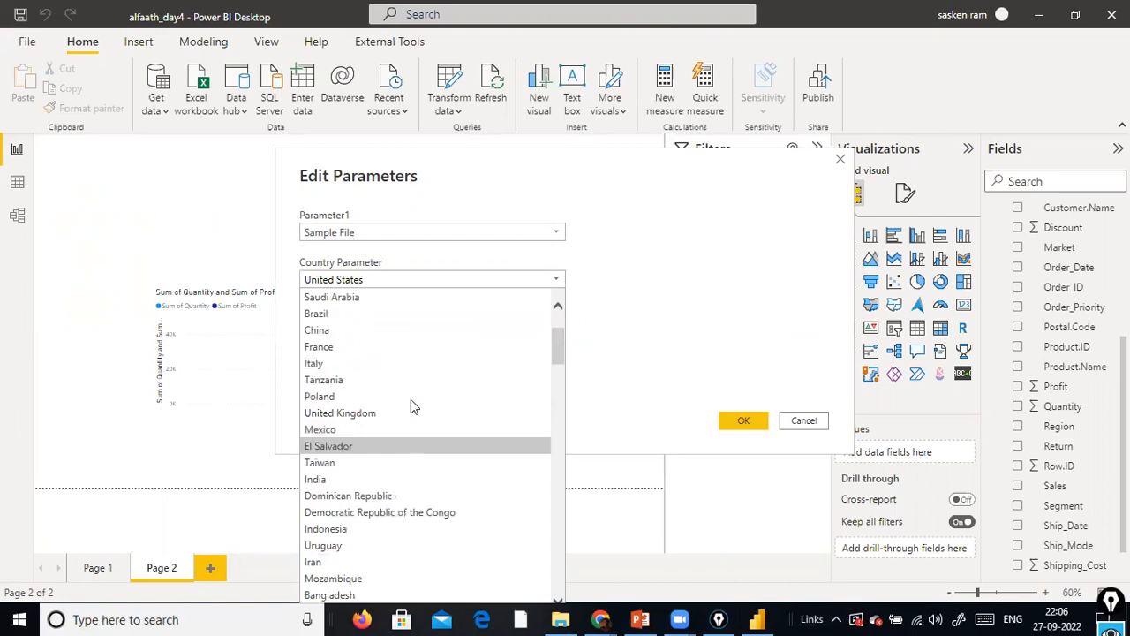
{"action": "left_click", "coordinate": [373, 479]}
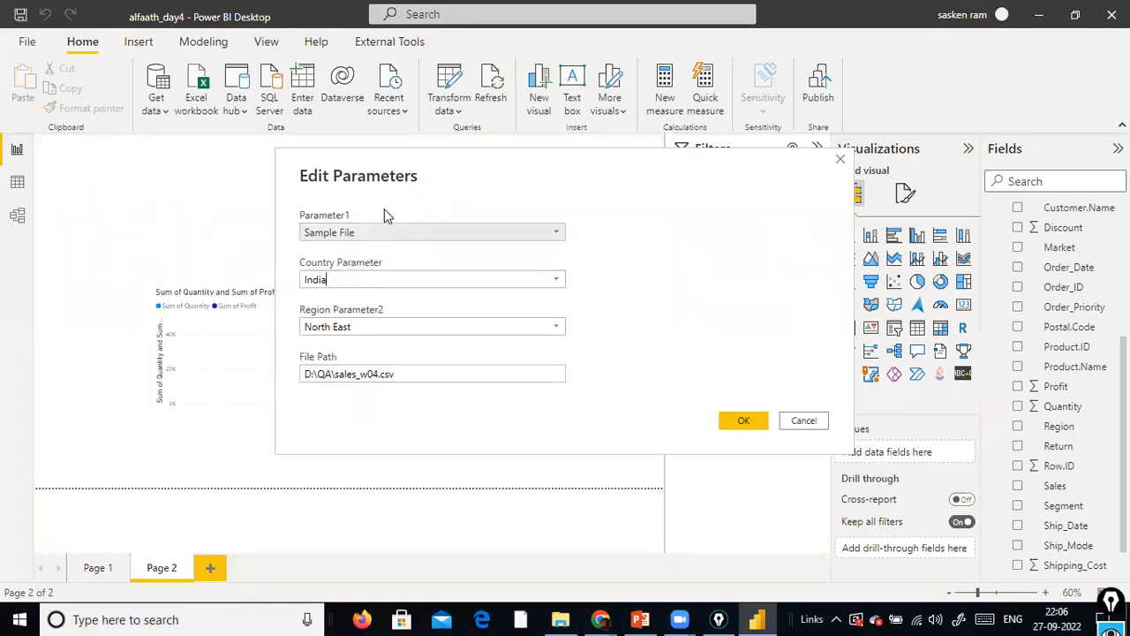
Confirm the India parameter setting and apply the pending query changes to the report
{"action": "left_click", "coordinate": [729, 421]}
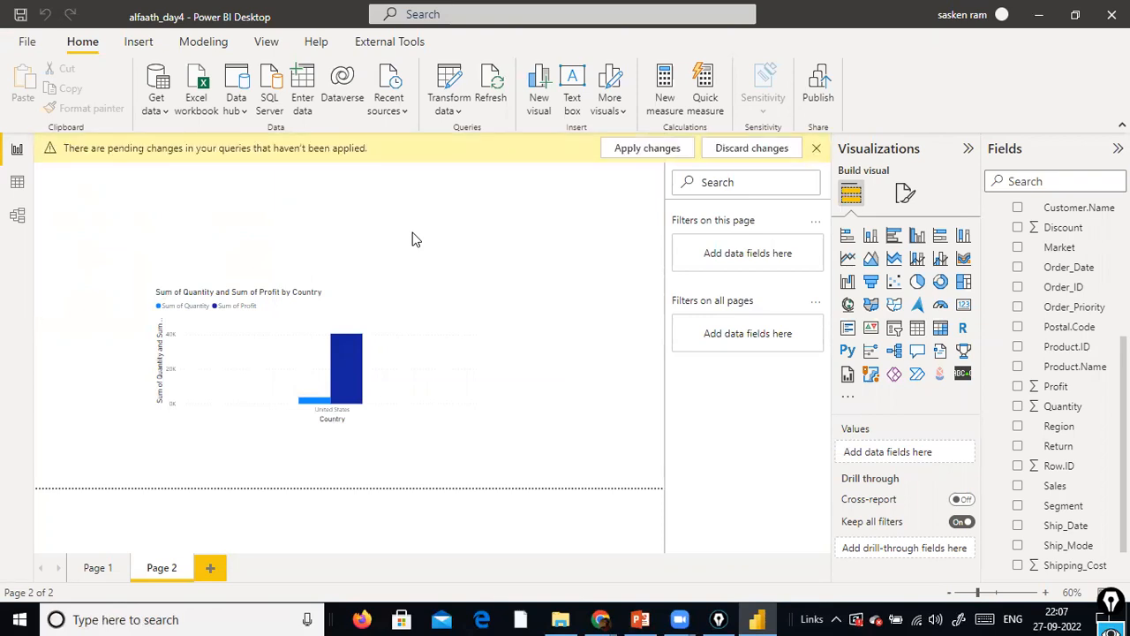
{"action": "left_click", "coordinate": [639, 155]}
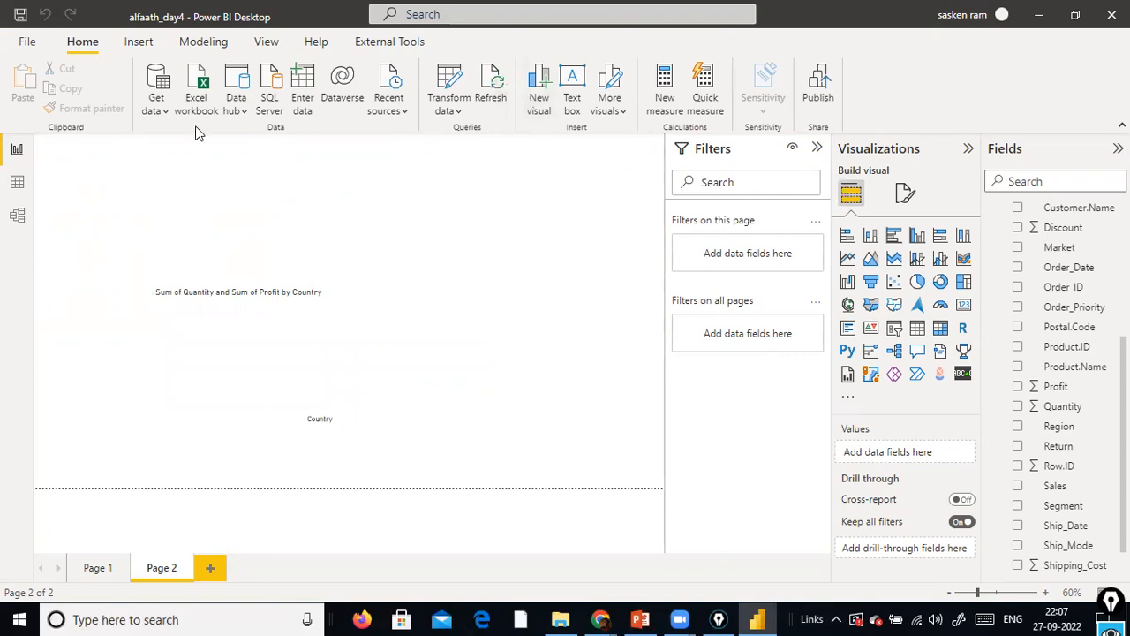
Reopen the report's parameters, set the Country Parameter to United States, and apply the query changes
{"action": "left_click", "coordinate": [434, 110]}
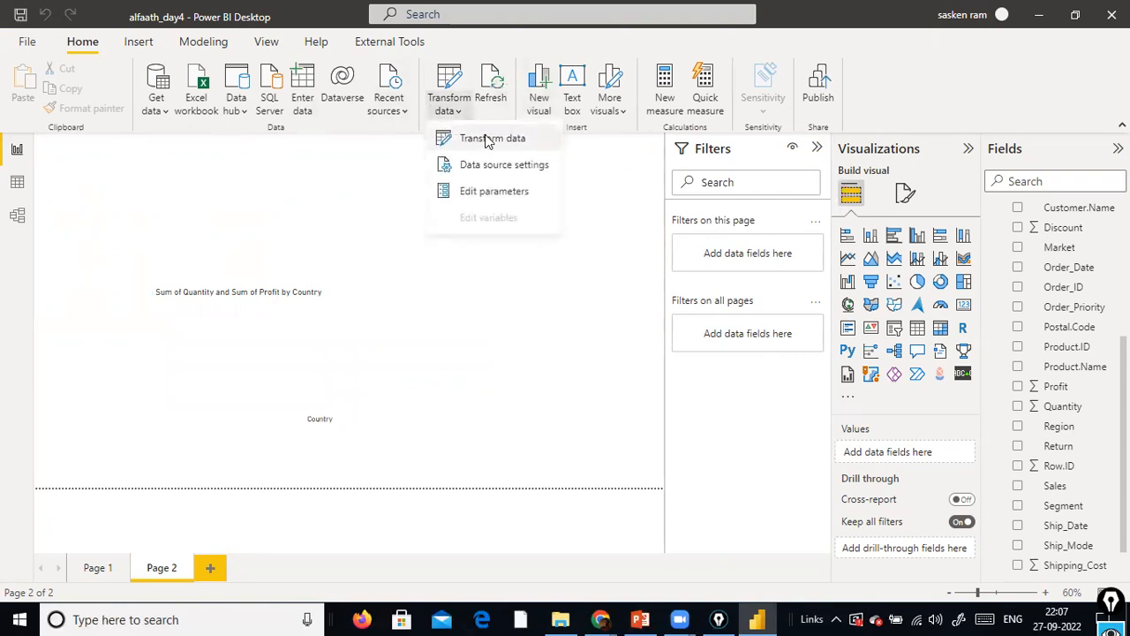
{"action": "left_click", "coordinate": [500, 187]}
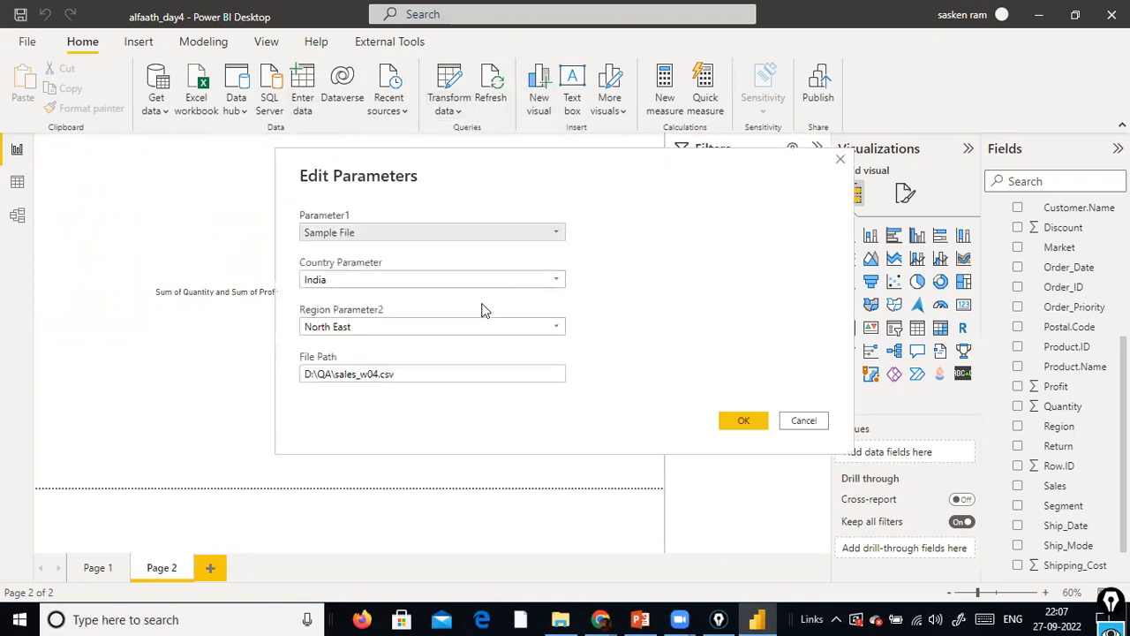
{"action": "left_click", "coordinate": [555, 279]}
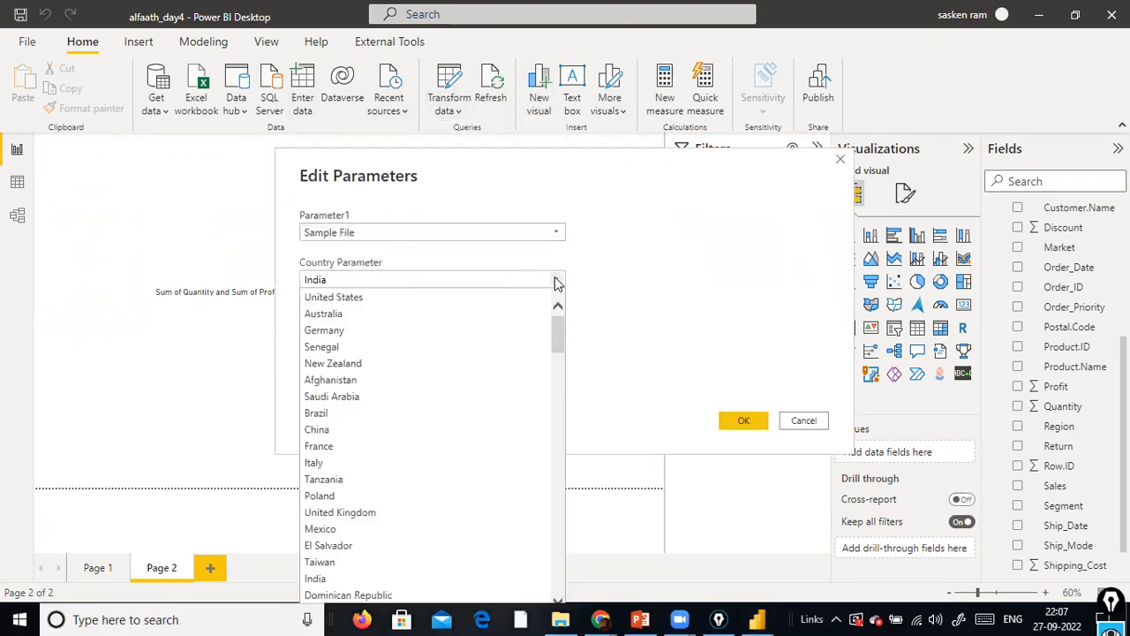
{"action": "left_click", "coordinate": [490, 282]}
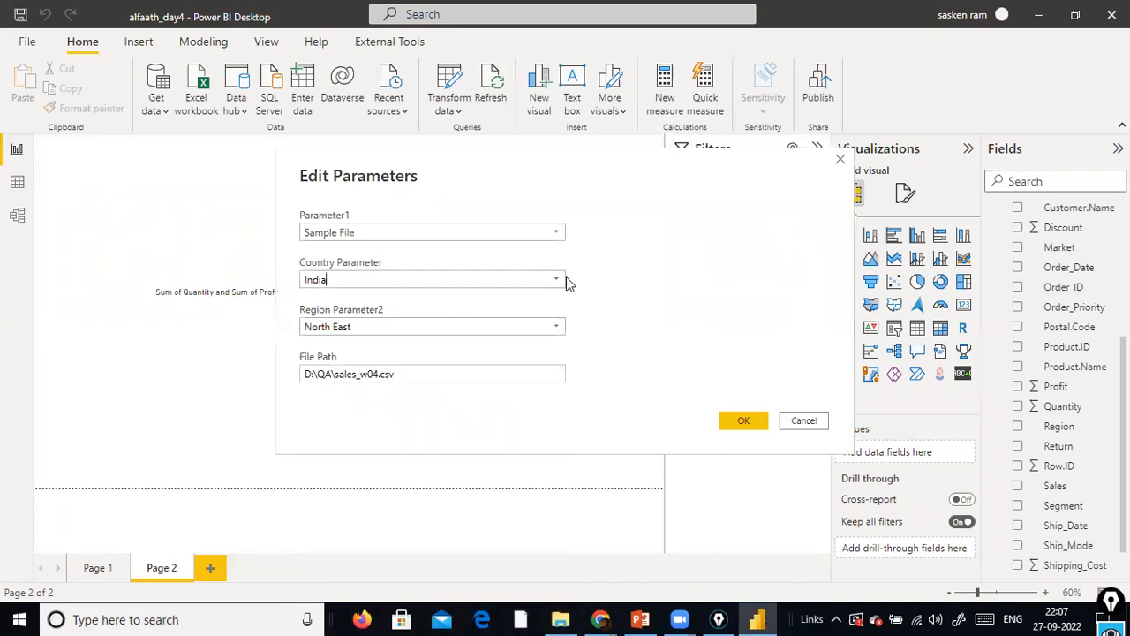
{"action": "left_click", "coordinate": [560, 284]}
{"action": "left_click", "coordinate": [486, 296]}
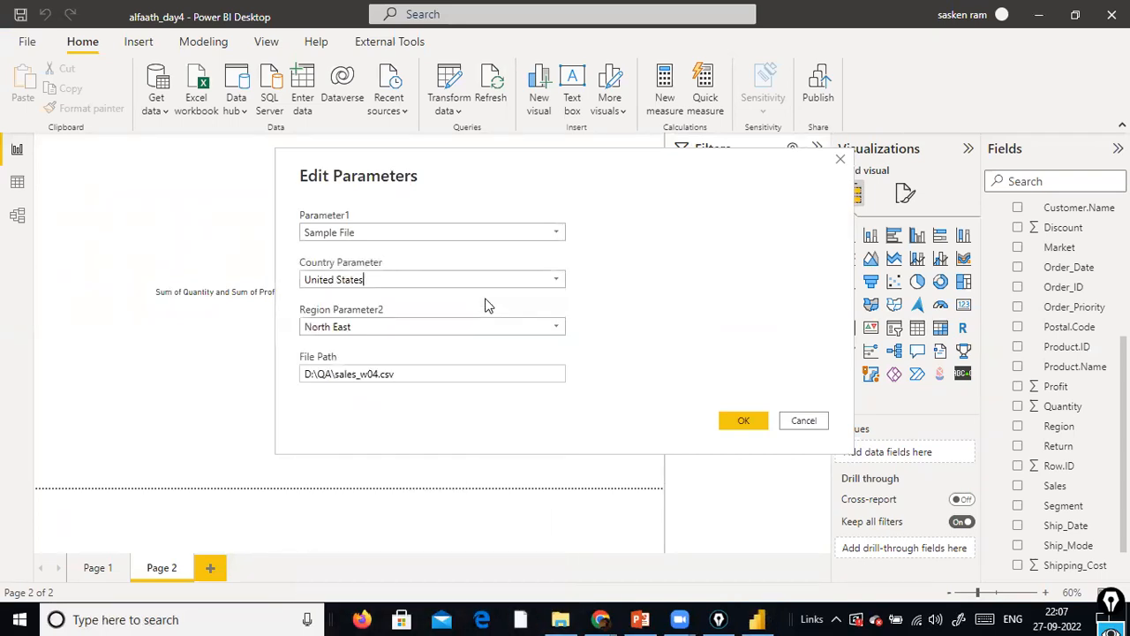
{"action": "left_click", "coordinate": [740, 420]}
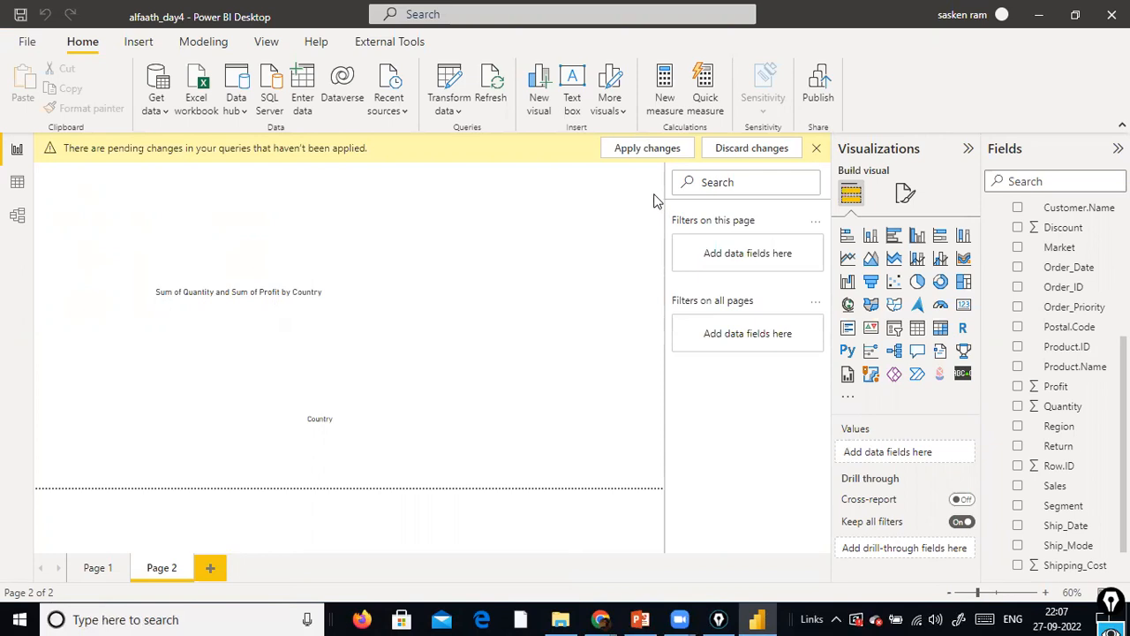
{"action": "left_click", "coordinate": [655, 148]}
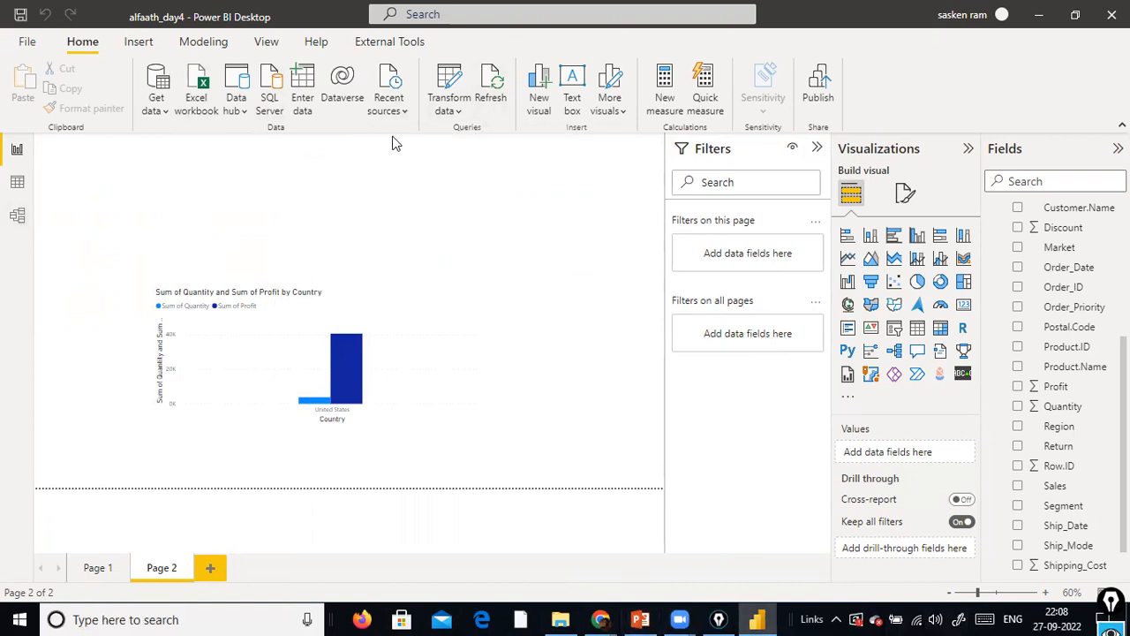
Open the query editor and examine the filter options of the State column in the NCDailysales query
{"action": "left_click", "coordinate": [458, 116]}
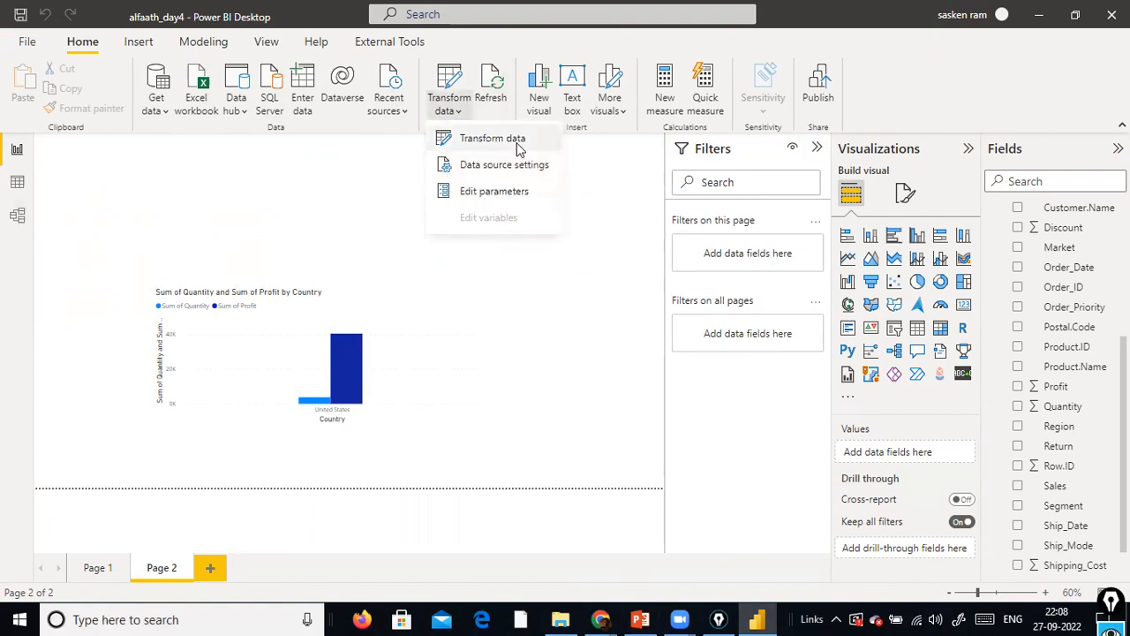
{"action": "left_click", "coordinate": [521, 142]}
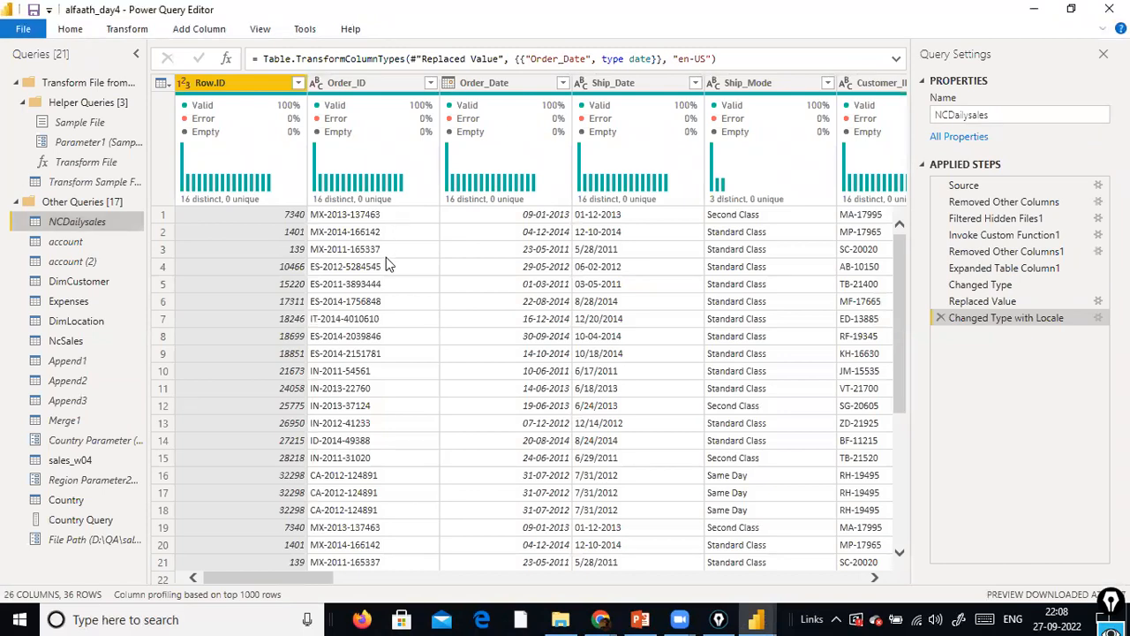
{"action": "left_click_drag", "start_coordinate": [258, 576], "coordinate": [430, 543]}
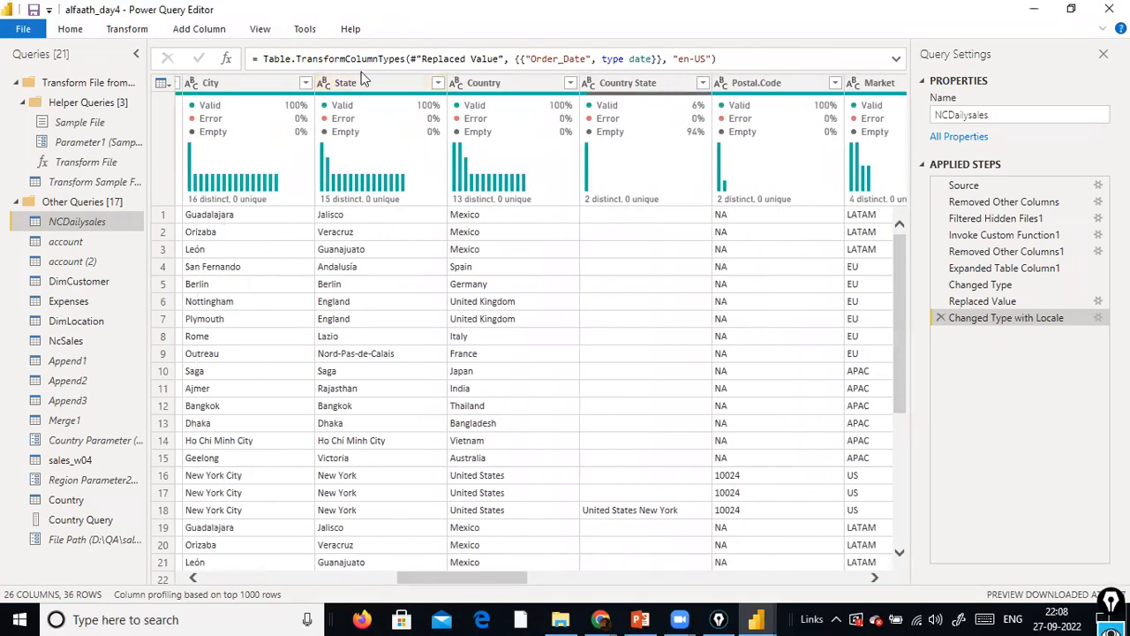
{"action": "left_click", "coordinate": [439, 83]}
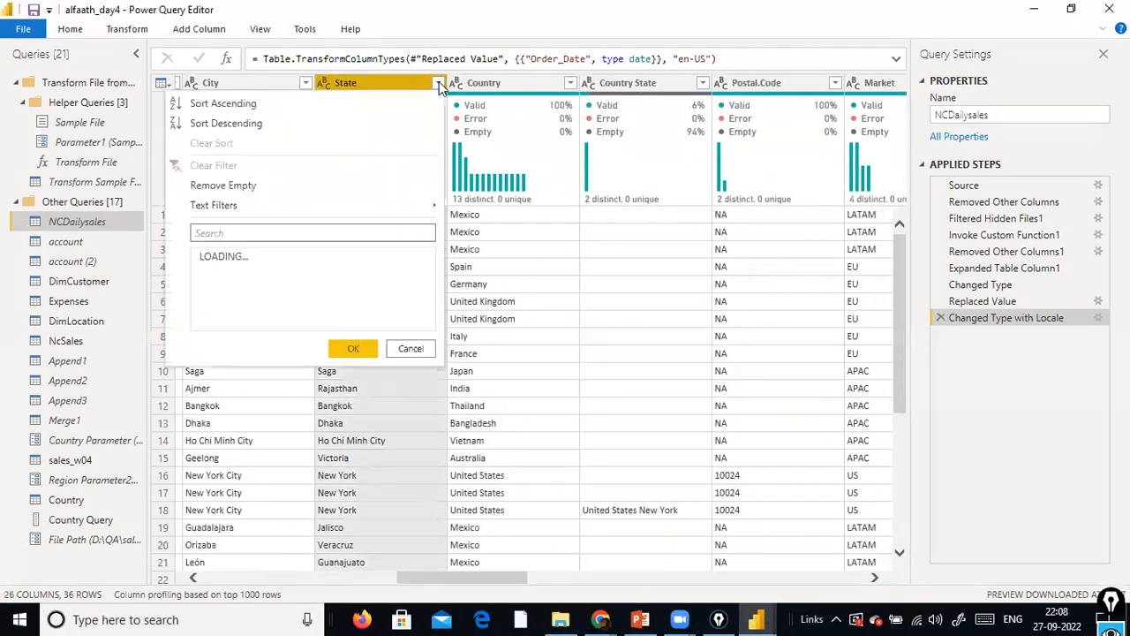
{"action": "mouse_move", "coordinate": [359, 203]}
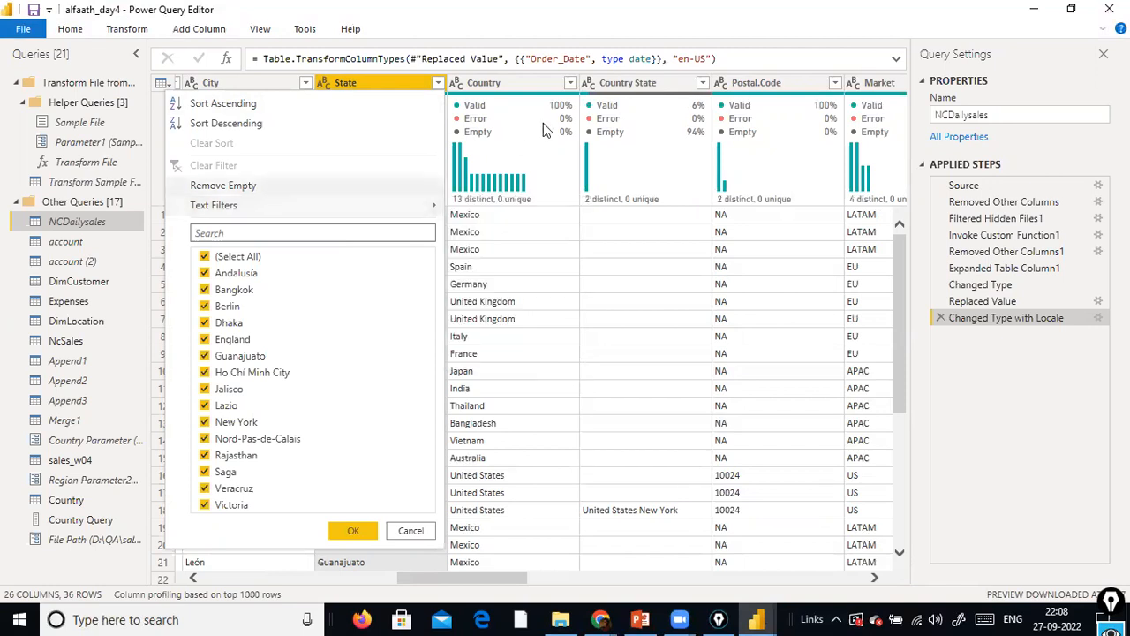
{"action": "left_click", "coordinate": [543, 4]}
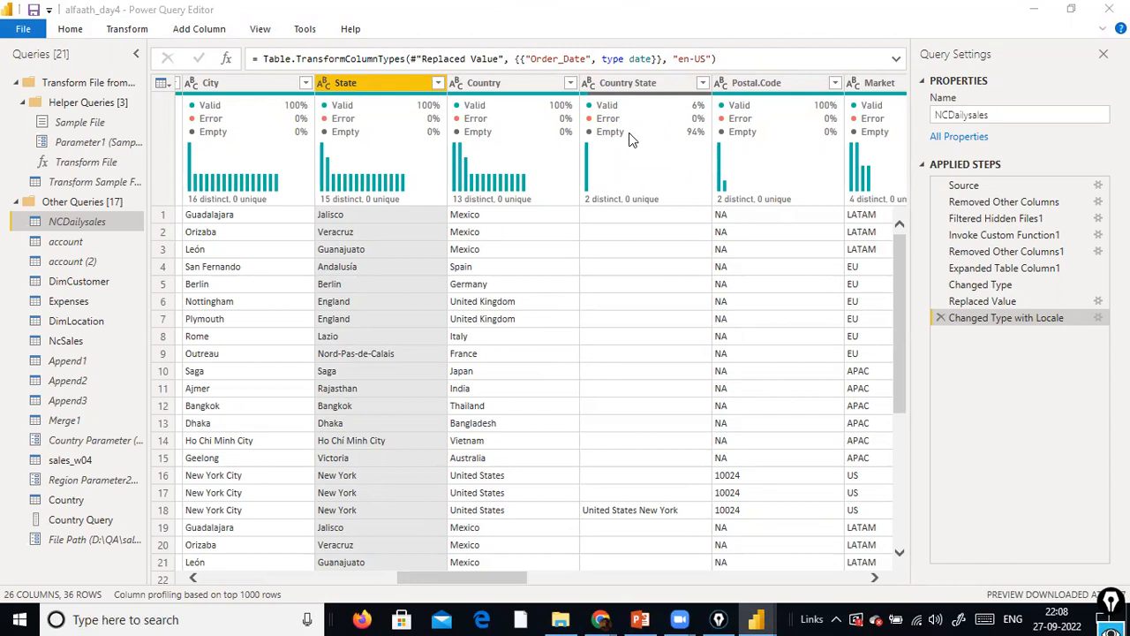
{"action": "mouse_move", "coordinate": [689, 159]}
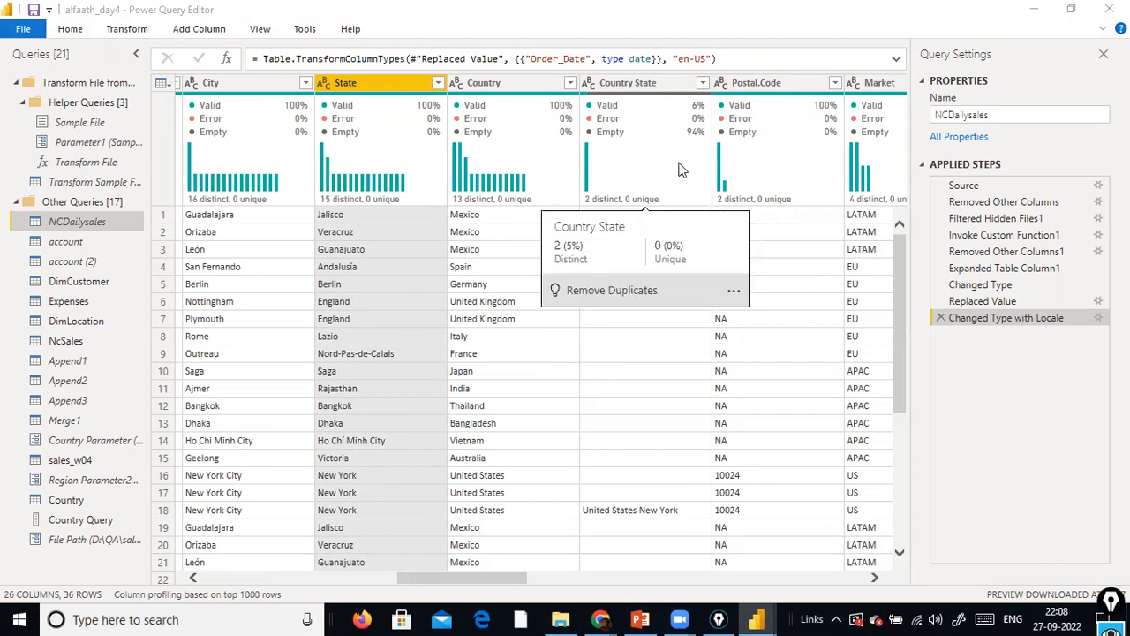
{"action": "left_click", "coordinate": [912, 29]}
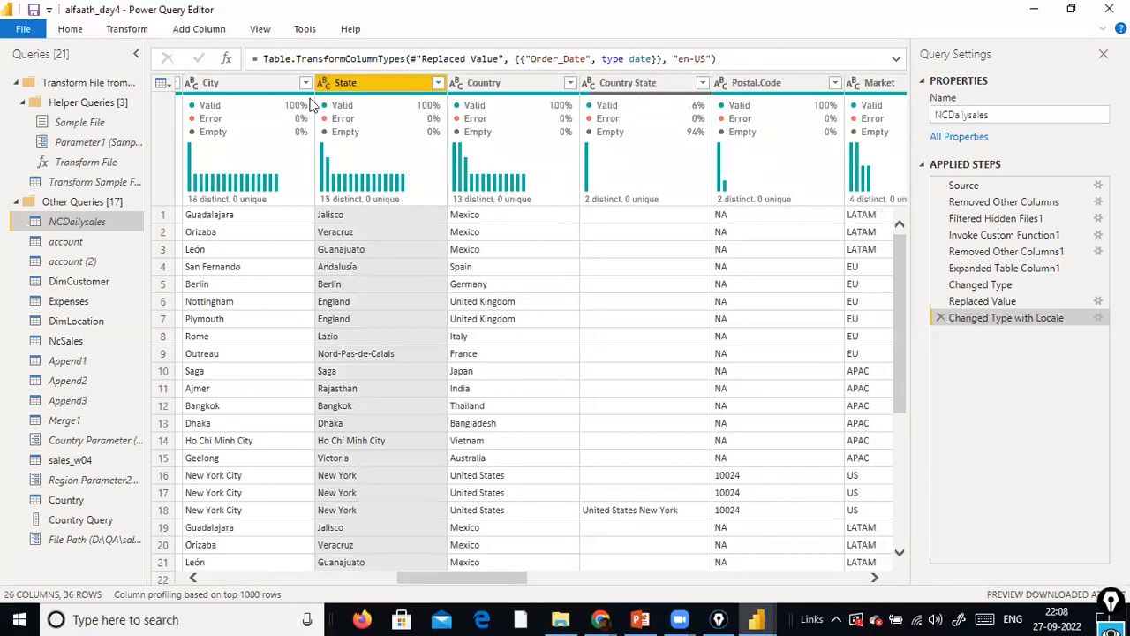
Try the Country Parameter as both value to find and replacement for the State column in Replace Values, and cancel the dialog
{"action": "right_click", "coordinate": [363, 88]}
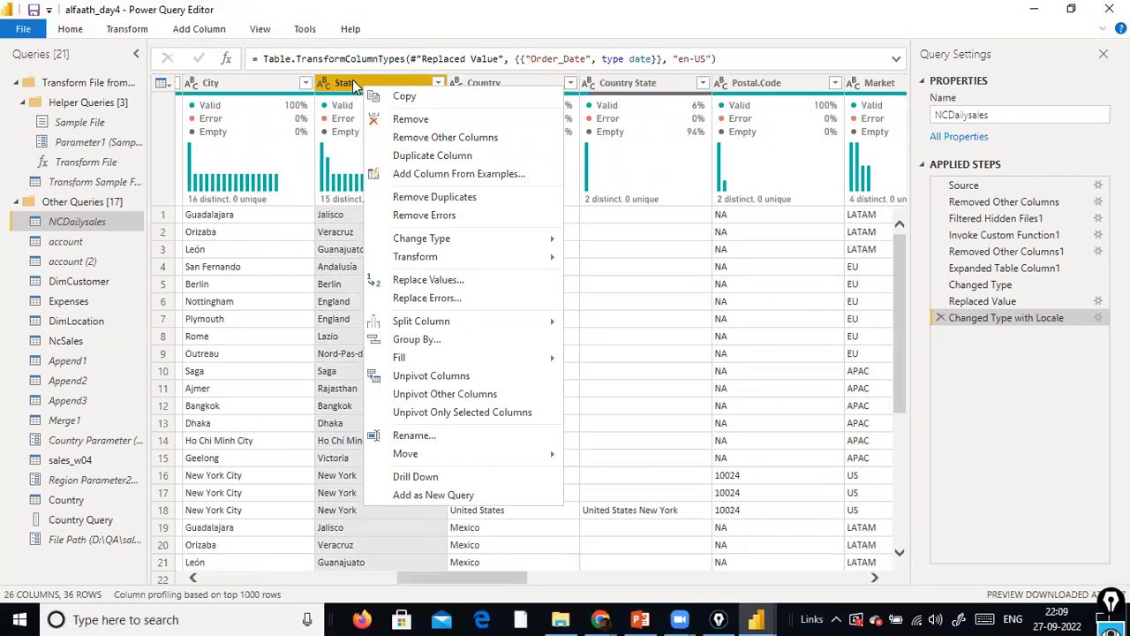
{"action": "mouse_move", "coordinate": [402, 355]}
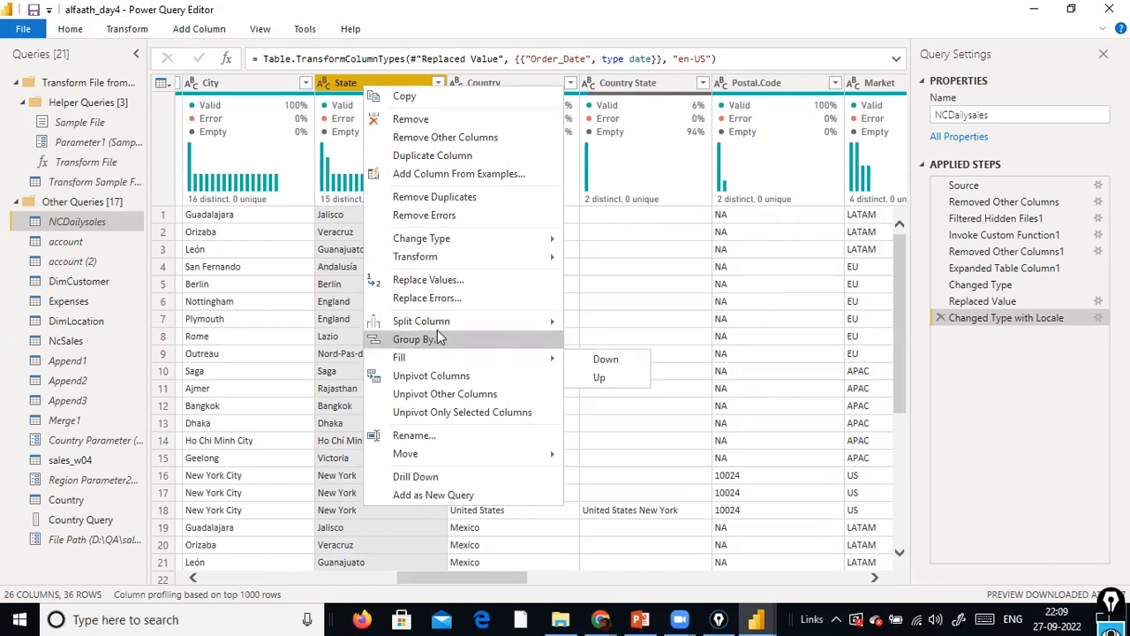
{"action": "mouse_move", "coordinate": [483, 316]}
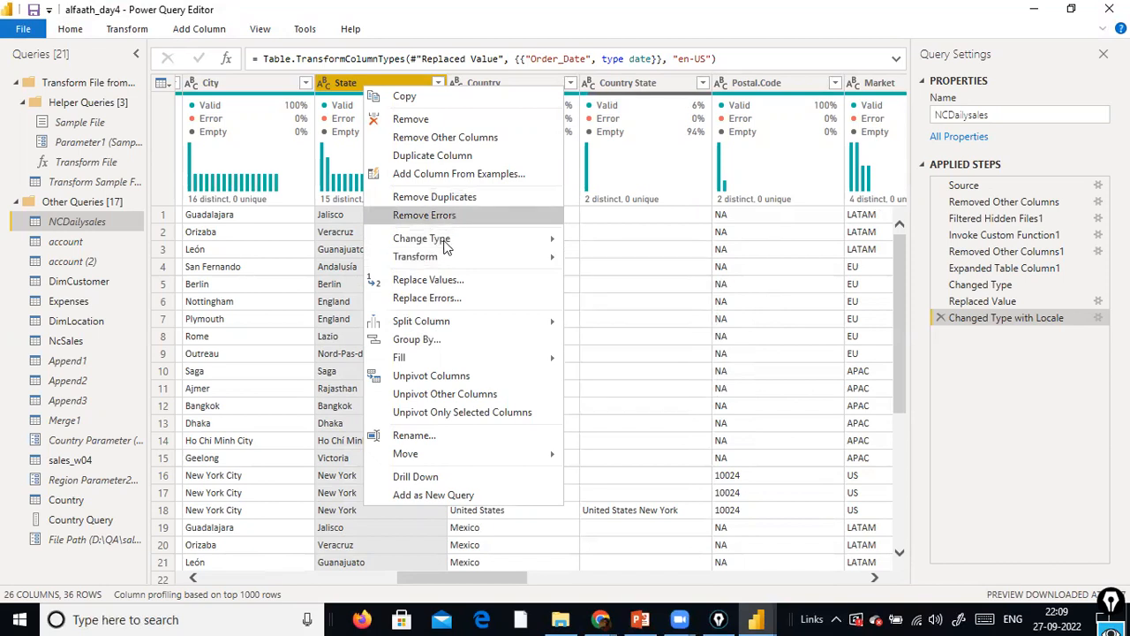
{"action": "left_click", "coordinate": [435, 279]}
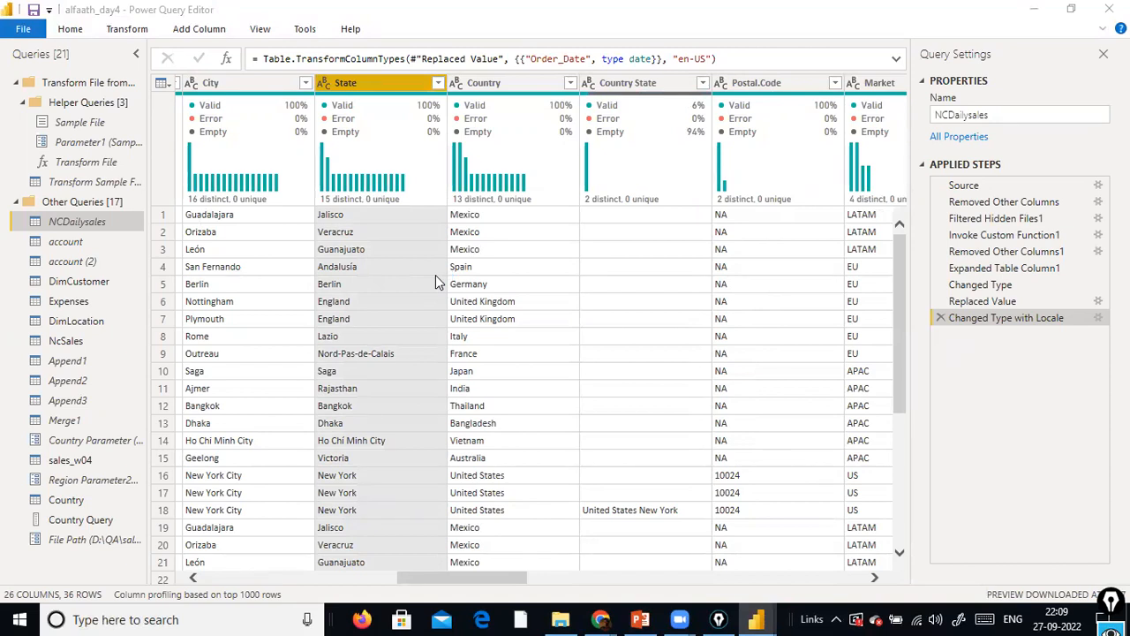
{"action": "left_click", "coordinate": [324, 279]}
{"action": "left_click", "coordinate": [354, 310]}
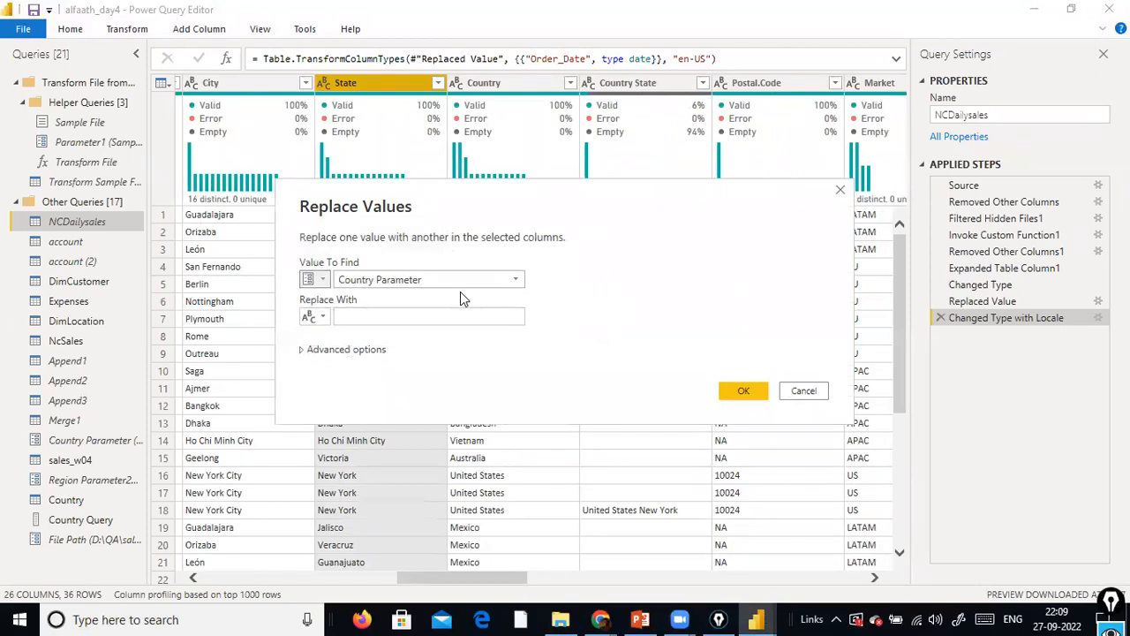
{"action": "left_click", "coordinate": [324, 280]}
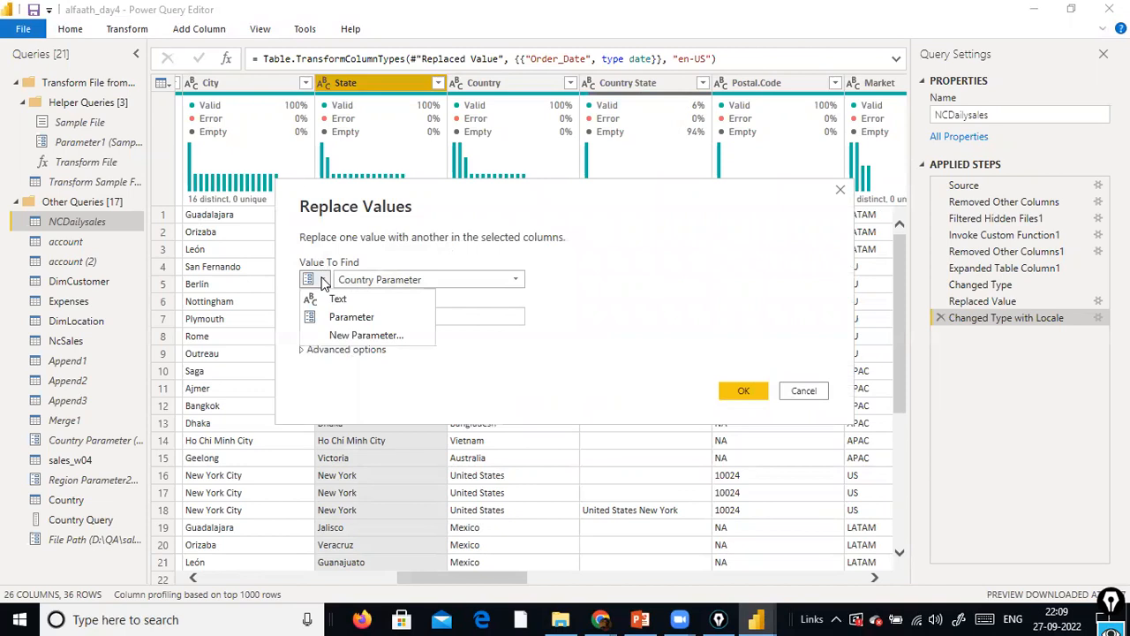
{"action": "left_click", "coordinate": [467, 266]}
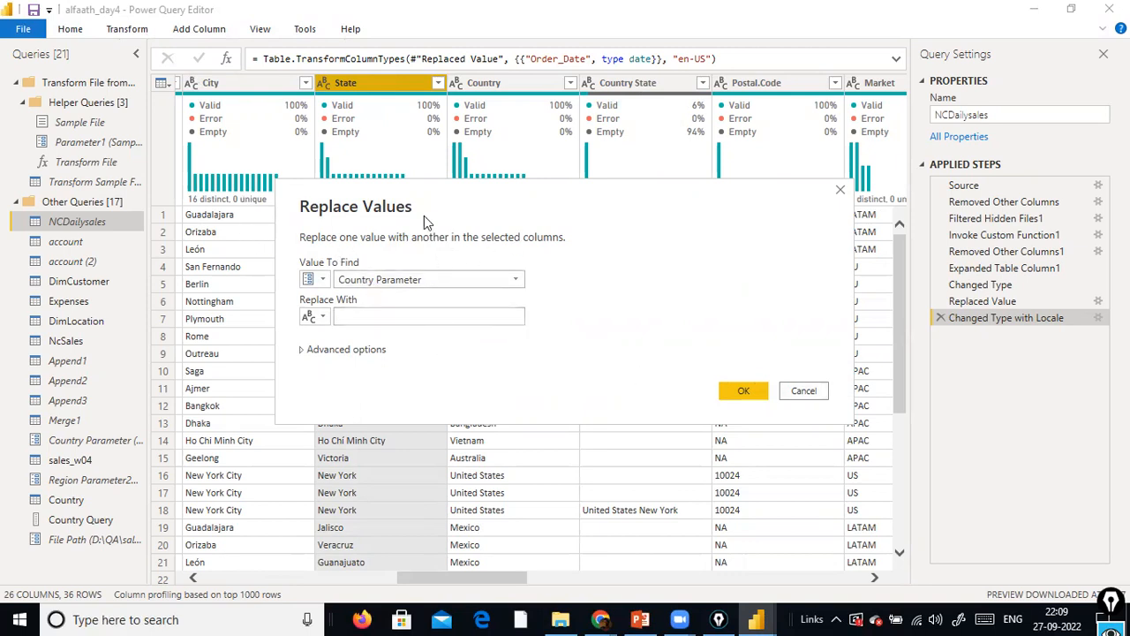
{"action": "left_click", "coordinate": [321, 316]}
{"action": "left_click", "coordinate": [342, 357]}
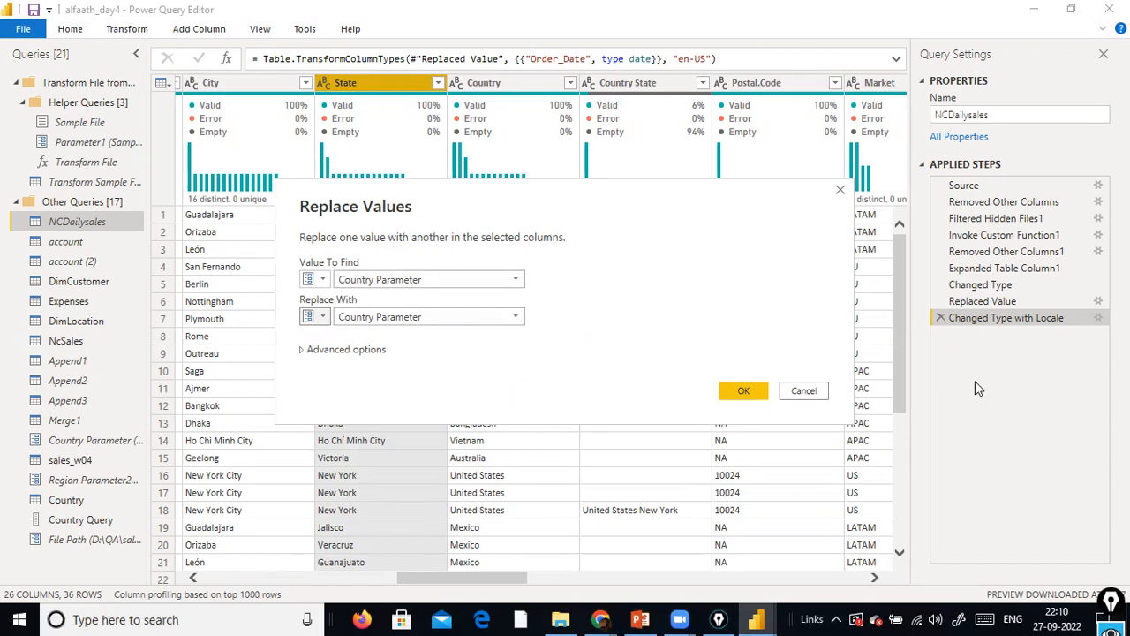
{"action": "left_click", "coordinate": [803, 390]}
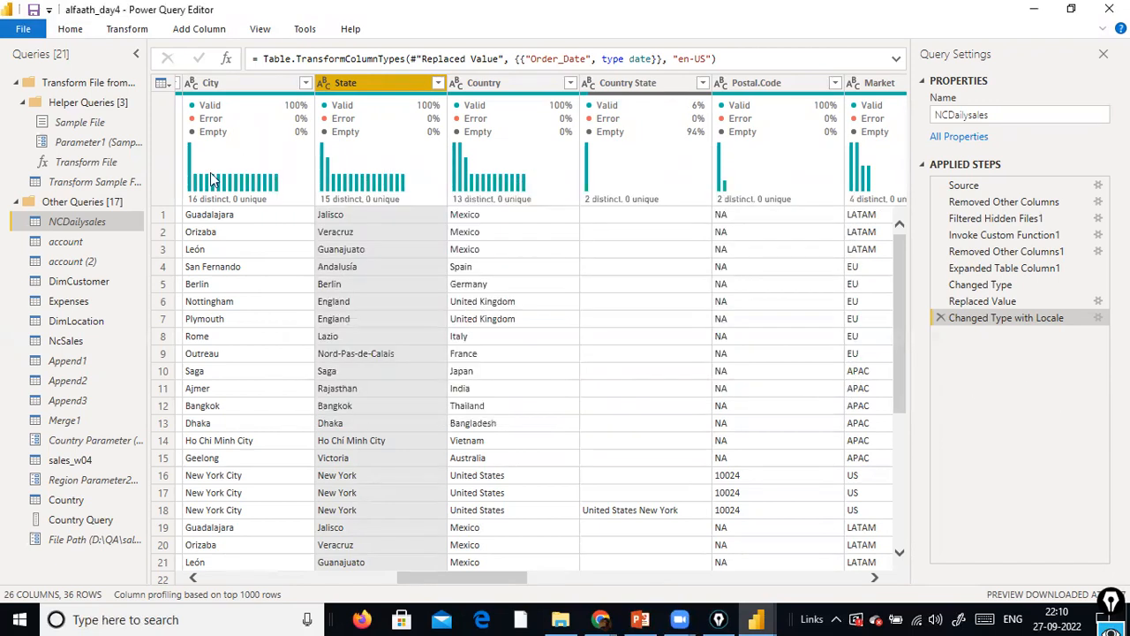
Close the query editor and review the report's parameter values without editing them
{"action": "left_click", "coordinate": [35, 32]}
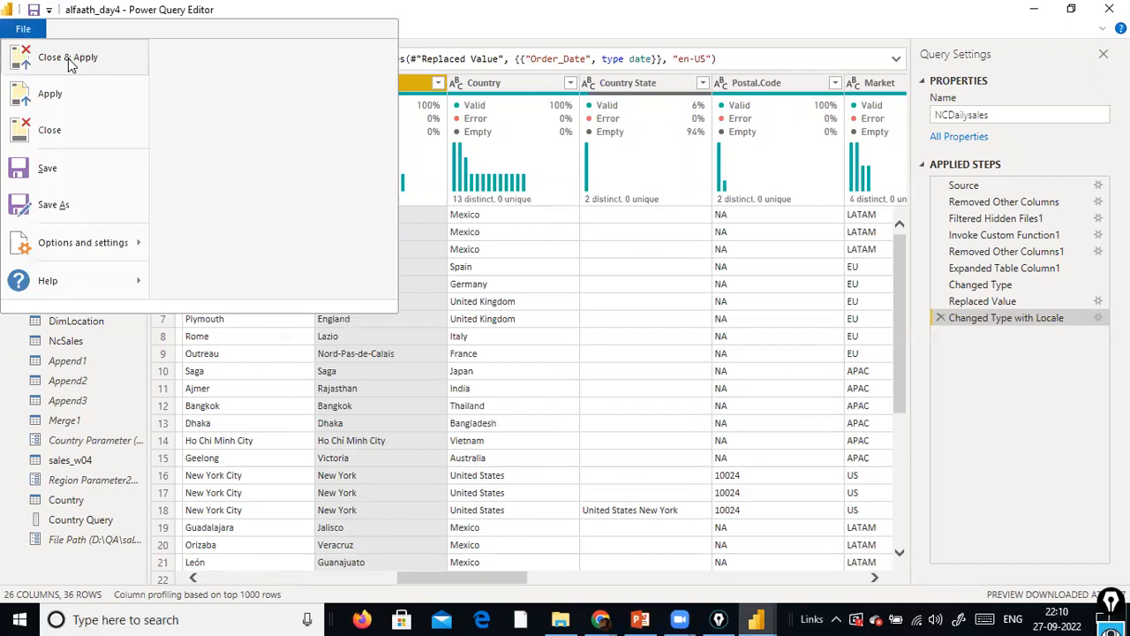
{"action": "key", "text": "Escape"}
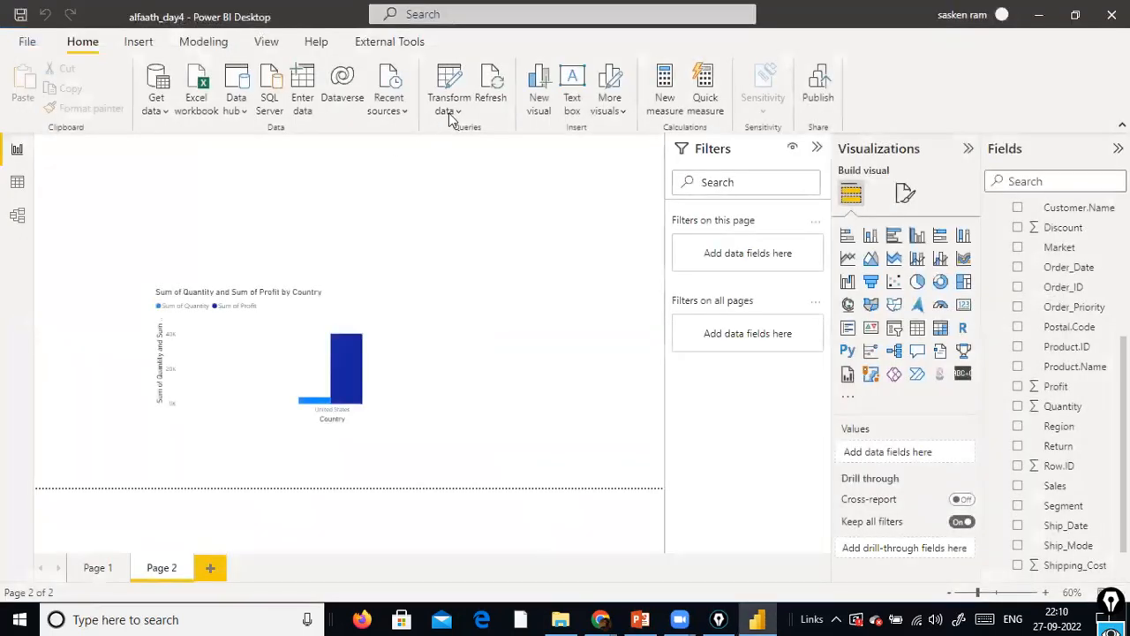
{"action": "left_click", "coordinate": [450, 117]}
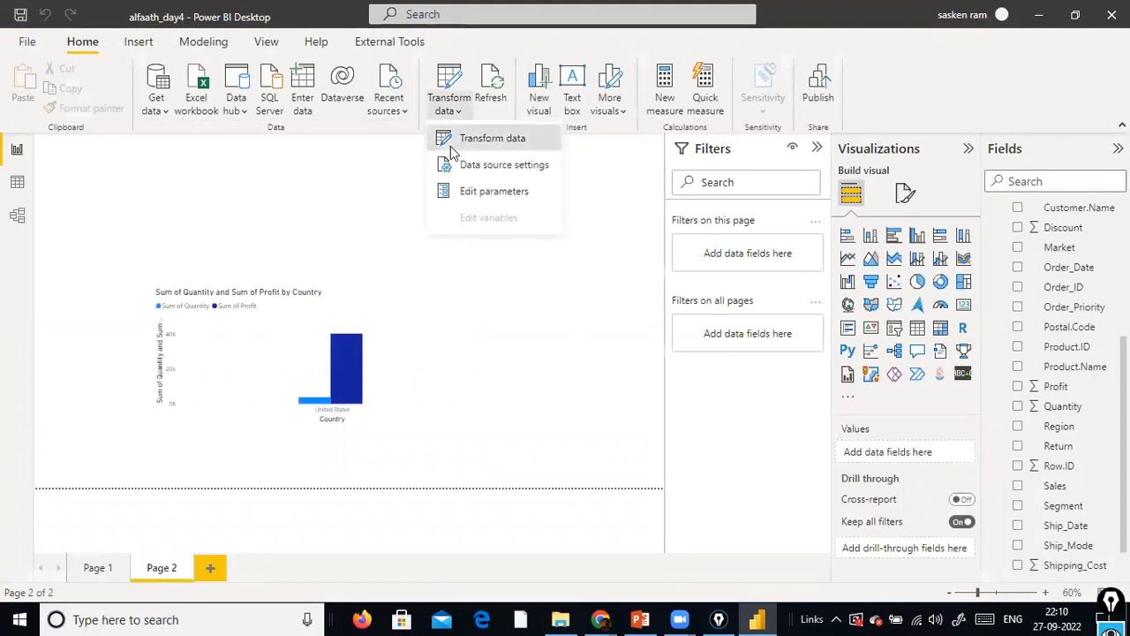
{"action": "left_click", "coordinate": [517, 192]}
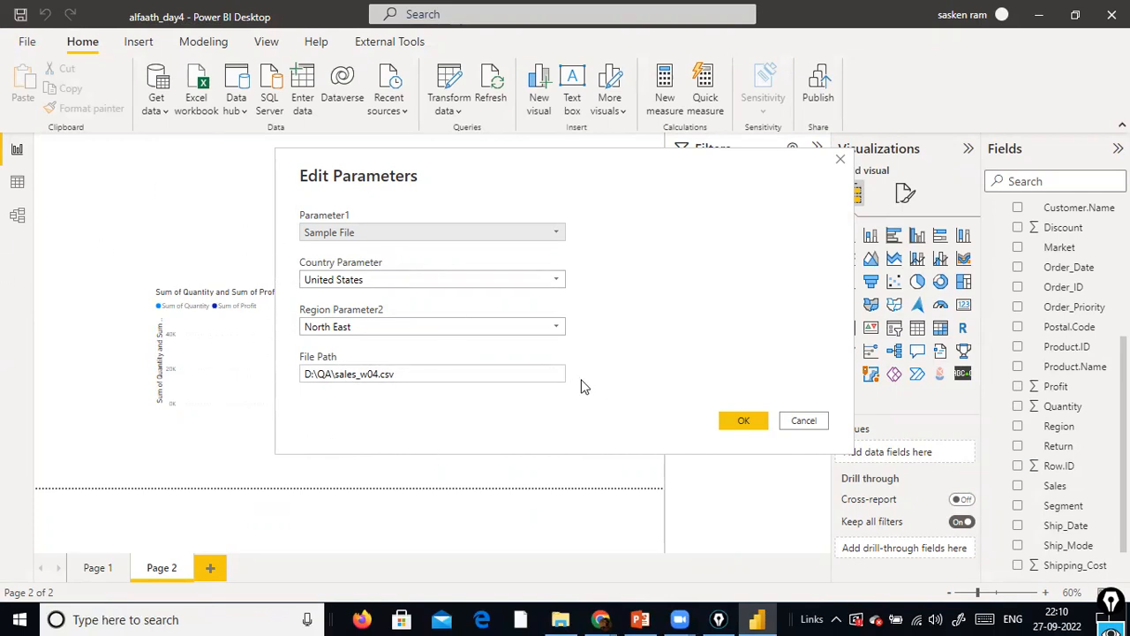
{"action": "left_click", "coordinate": [738, 423]}
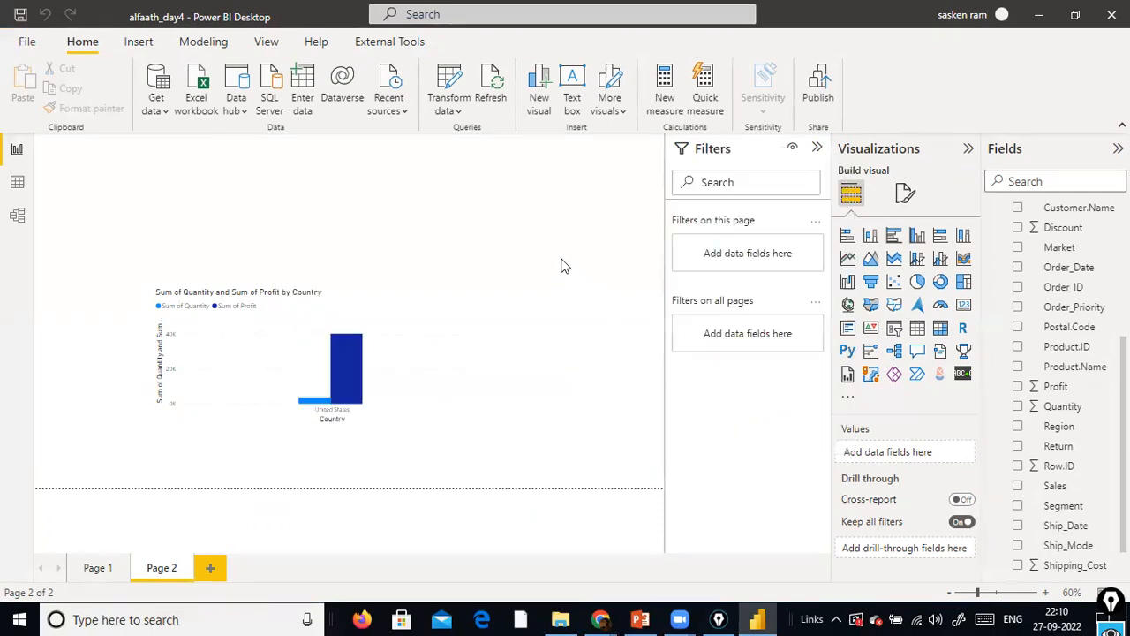